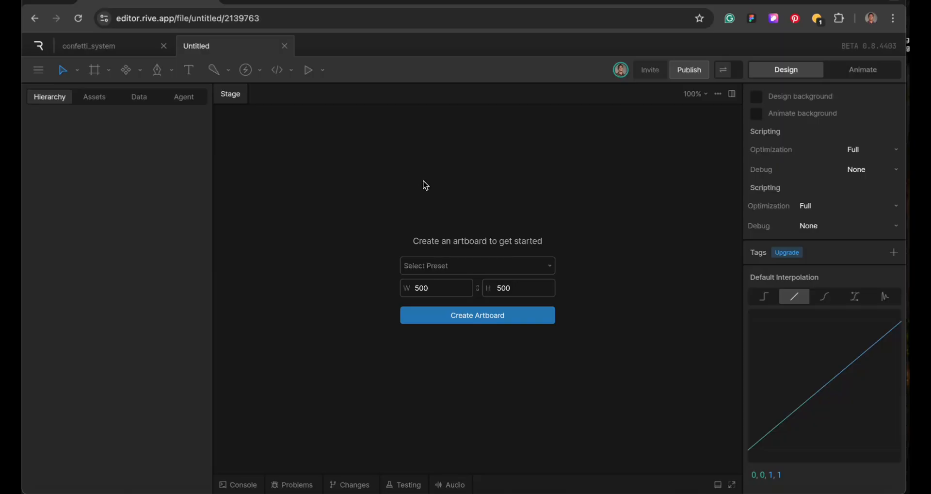
Step: Create a 500 by 500 artboard and rename it Main_screen
left_click(460, 316)
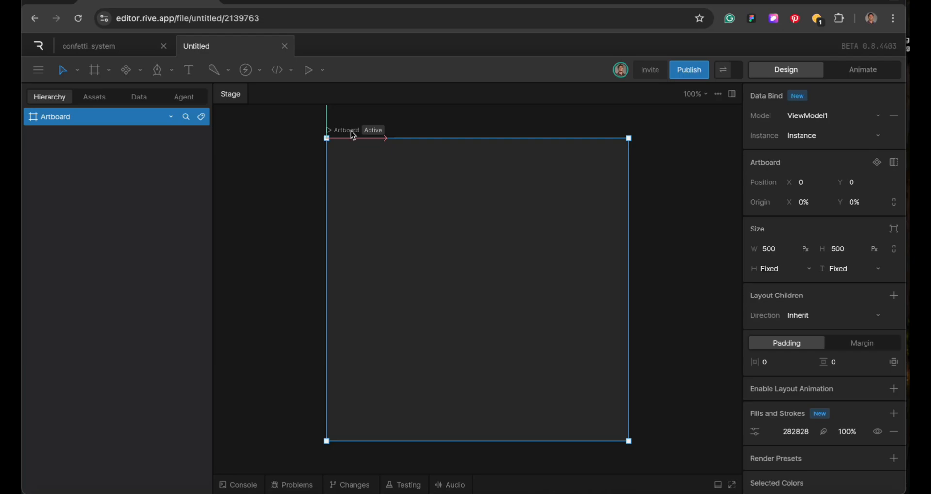
key("Escape")
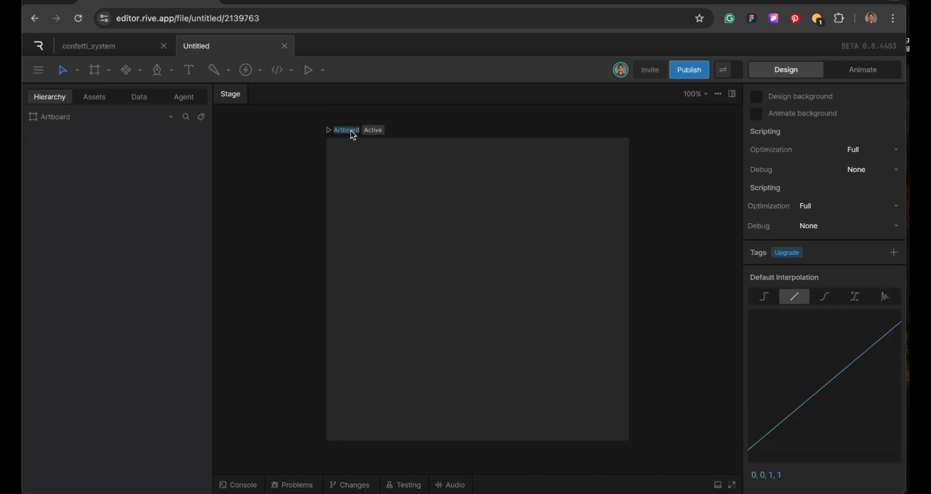
type("Main_screen")
key("Return")
Step: Add a 25 by 25 px artboard beside Main_screen and name it confetti_rectangle
scroll(352, 135, "left", 4)
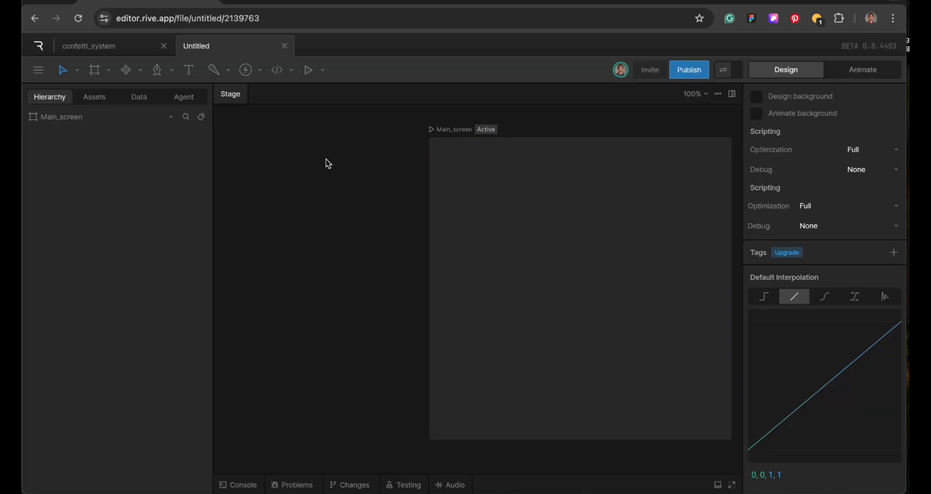
scroll(326, 159, "left", 4)
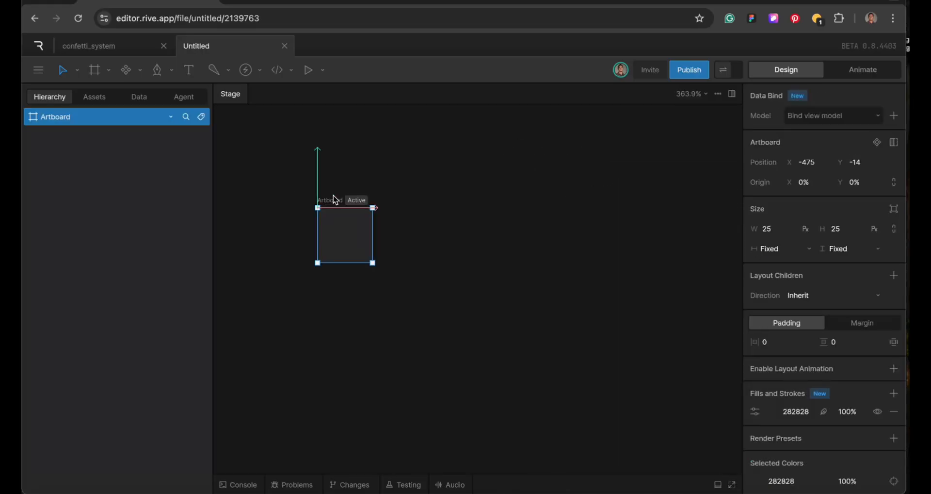
double_click(333, 199)
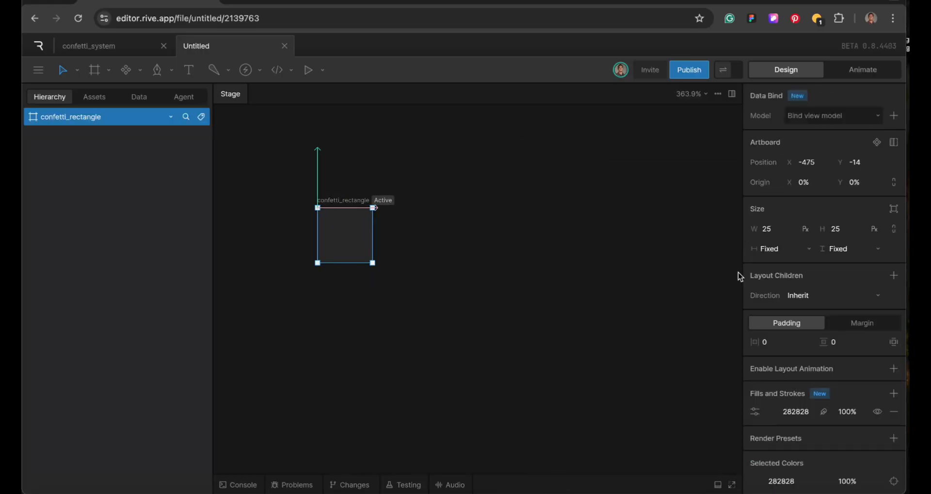
Step: Draw a rectangle centred horizontally and vertically on the confetti_rectangle artboard and resize it to 24 by 24
key("r")
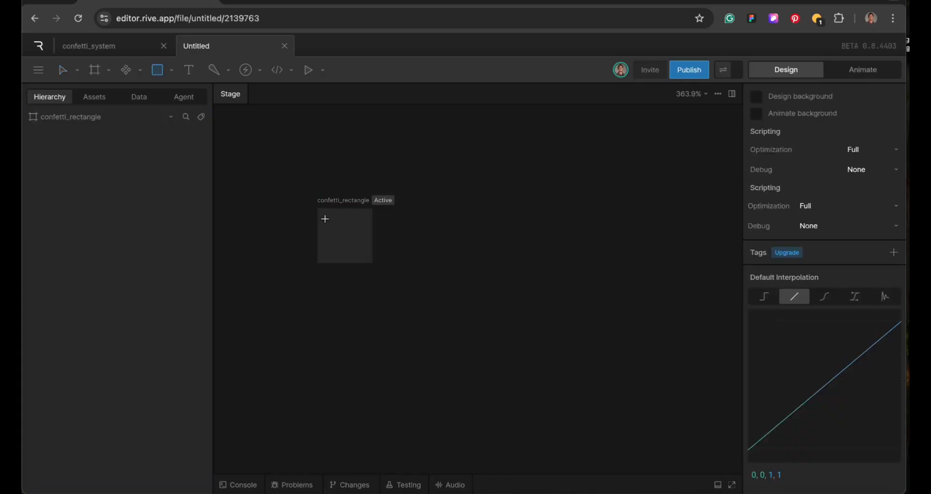
left_click_drag(306, 275, 346, 237)
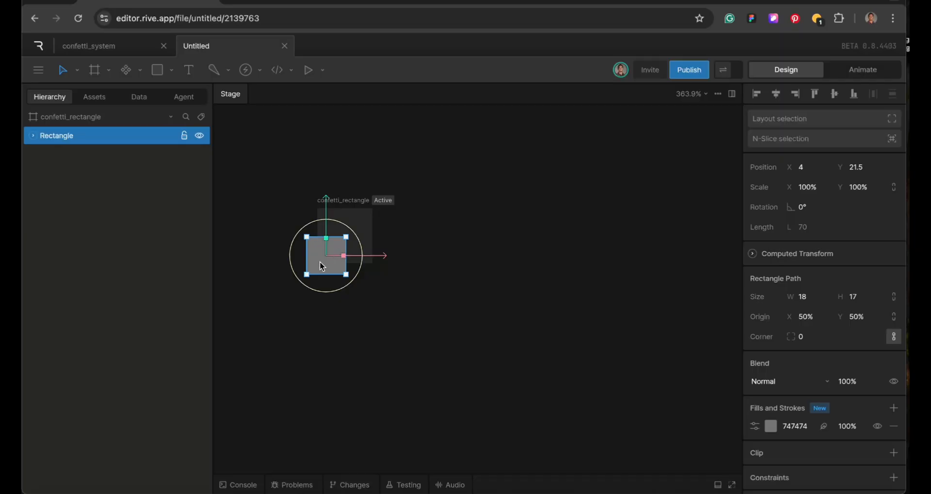
left_click(776, 95)
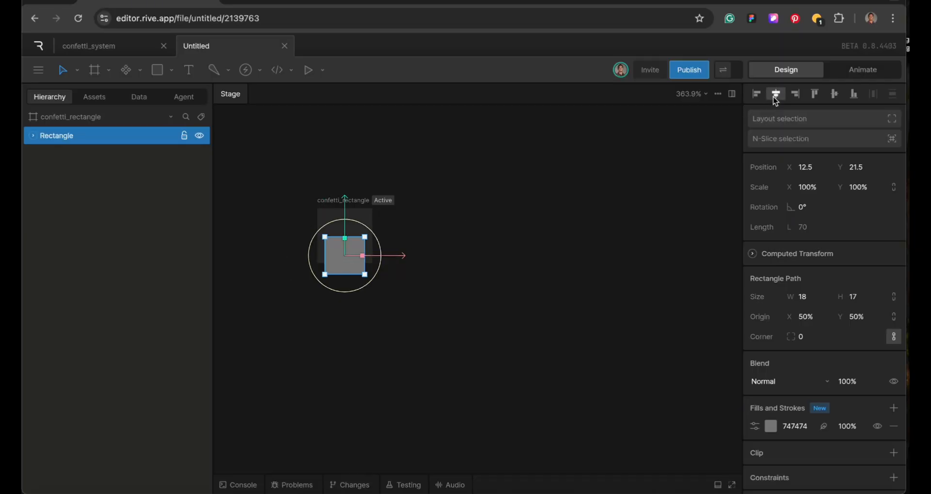
left_click(834, 93)
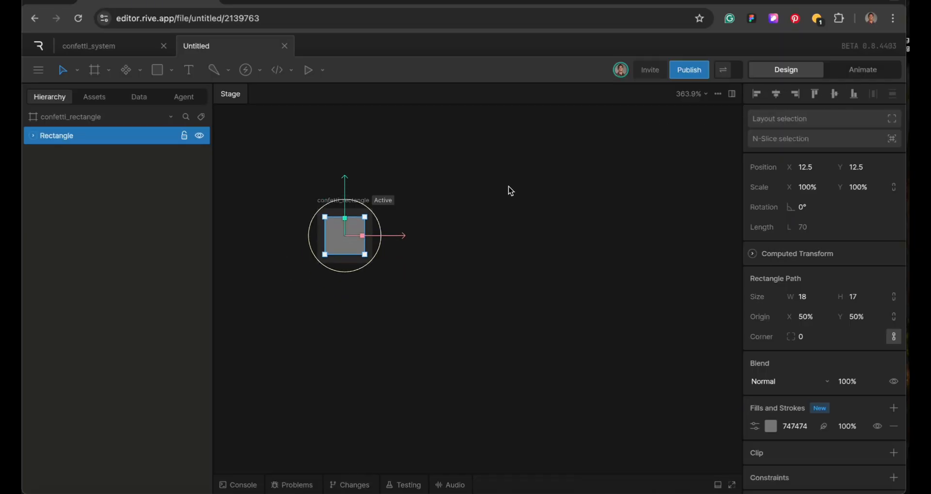
left_click(819, 295)
key("BackSpace")
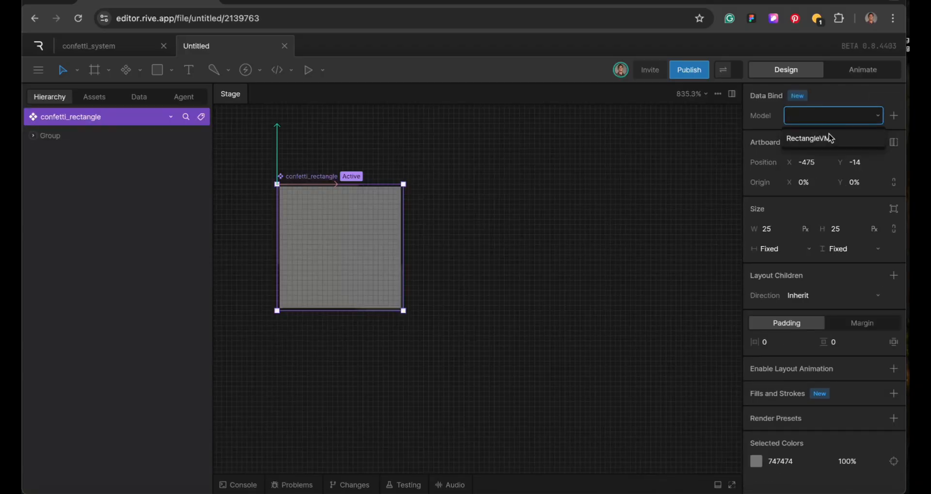
Step: Bind the confetti_rectangle artboard to the RectangleVM view model and select the Rectangle nested inside its two groups
left_click(831, 138)
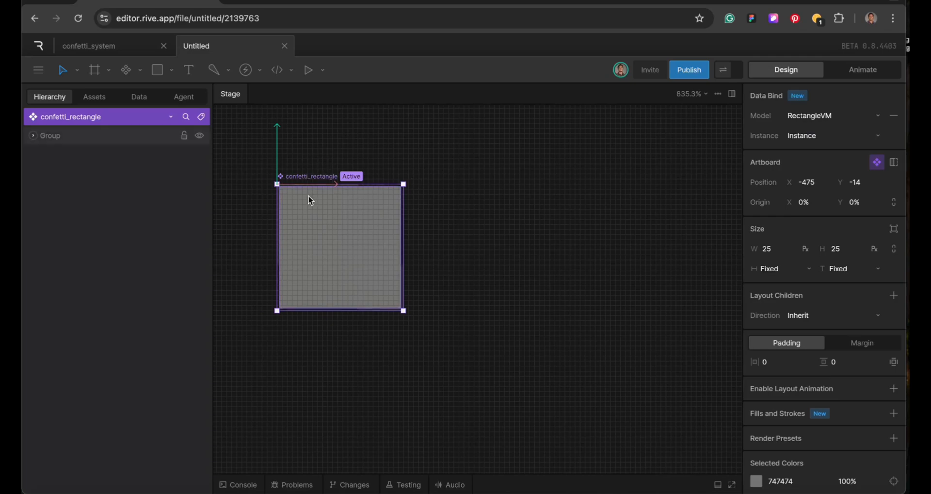
left_click(74, 136)
left_click(34, 136)
left_click(73, 158)
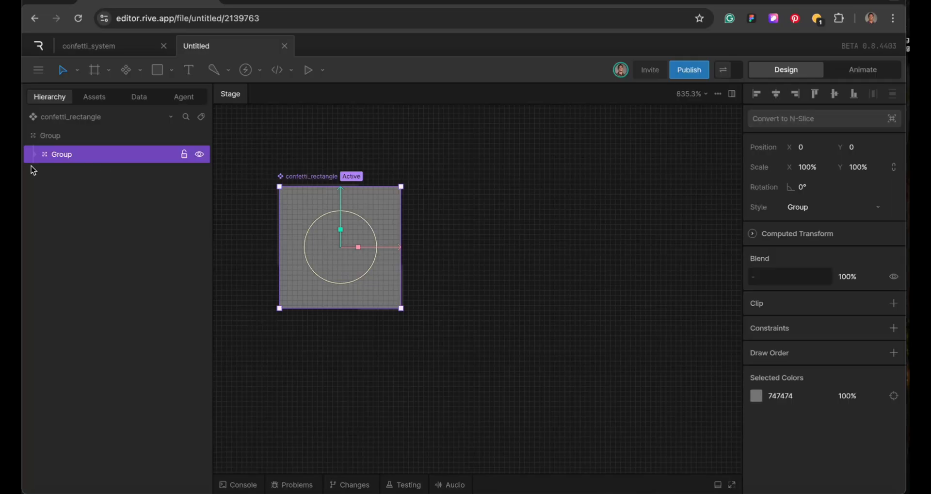
left_click(43, 155)
left_click(88, 176)
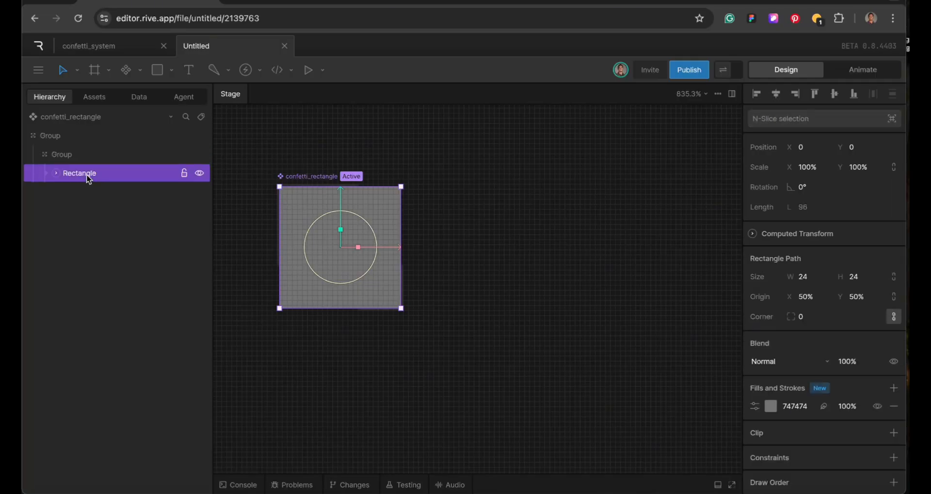
Step: Add a Color property to the RectangleVM view model and name it color
left_click(141, 96)
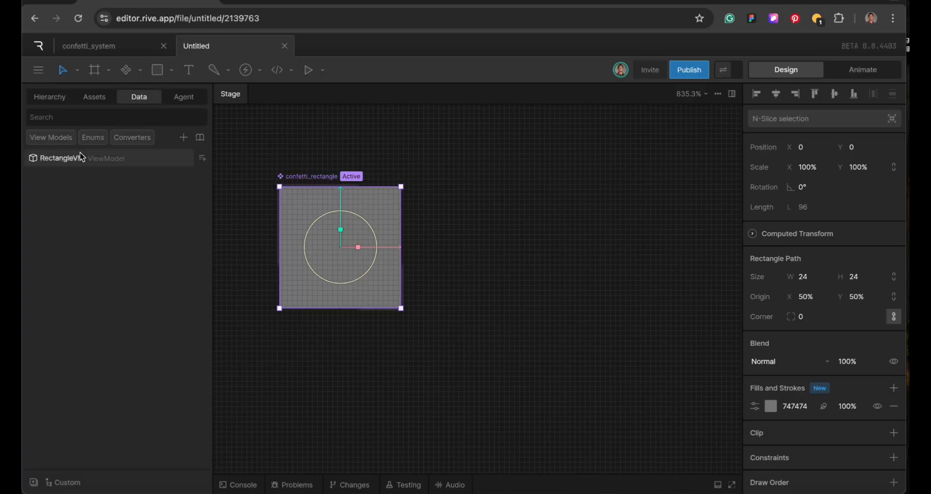
left_click(191, 160)
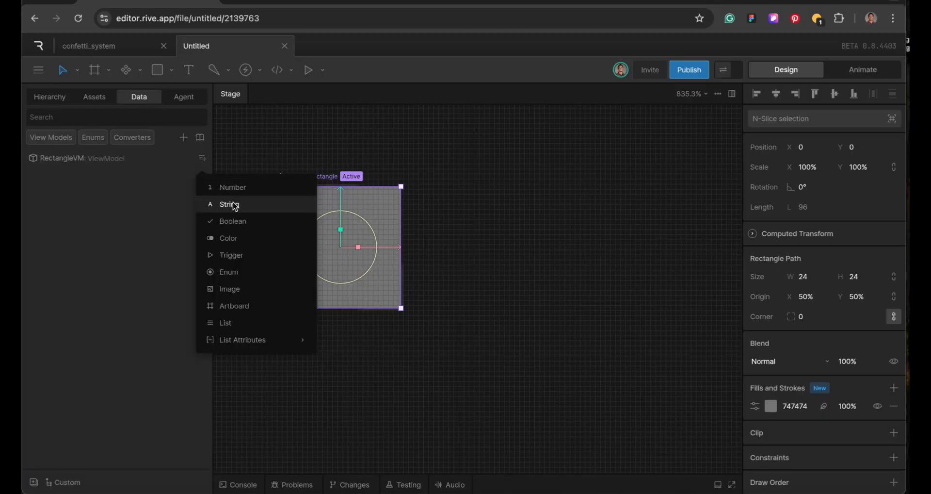
left_click(234, 238)
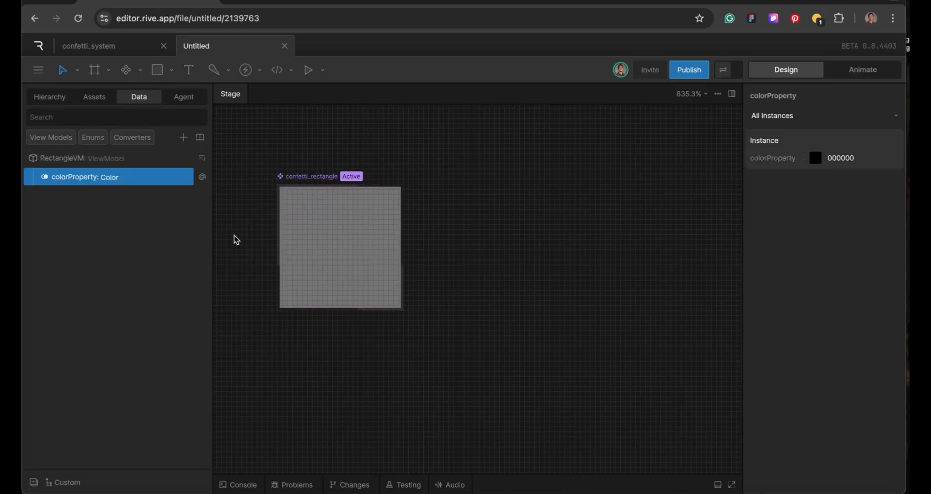
double_click(85, 177)
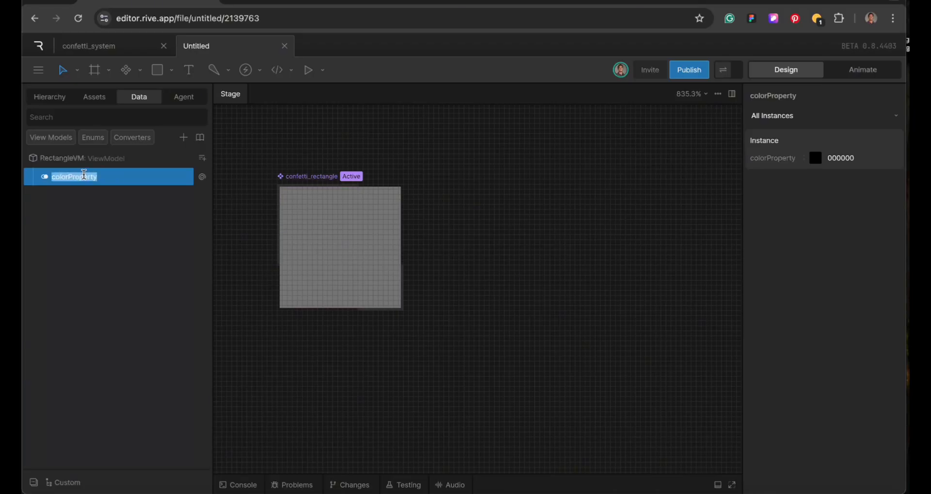
type("color")
key("Return")
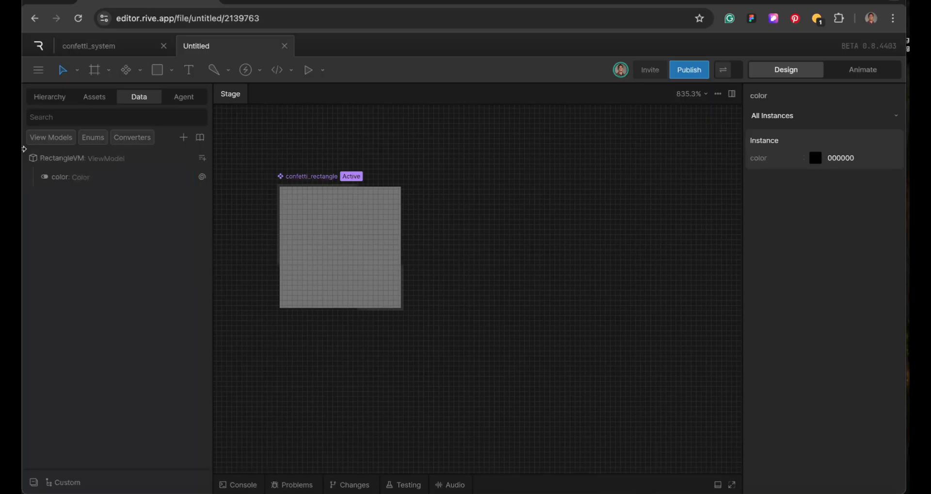
Step: Data bind the Rectangle's fill colour to the color property of RectangleVM
left_click(60, 98)
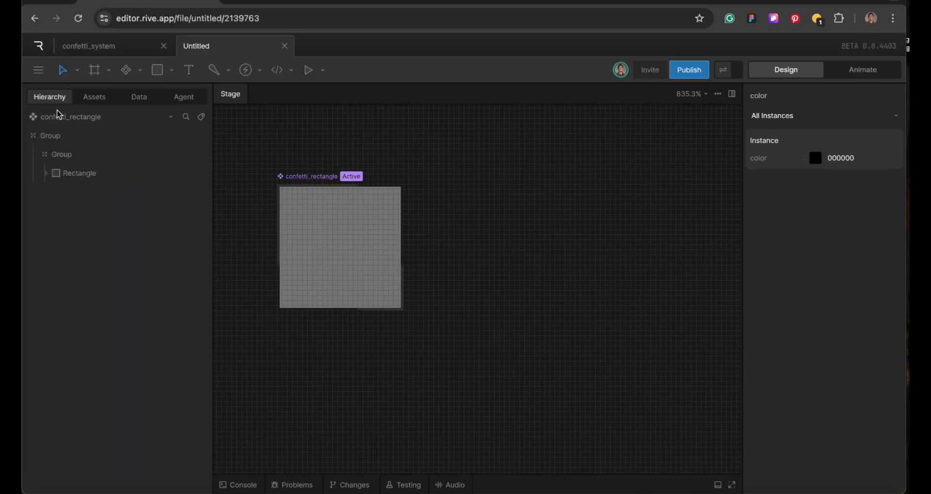
left_click(92, 174)
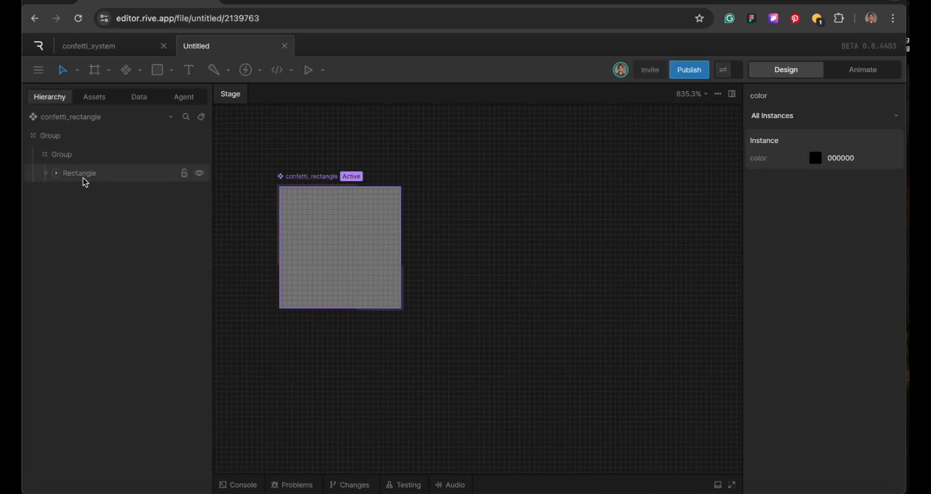
left_click(80, 181)
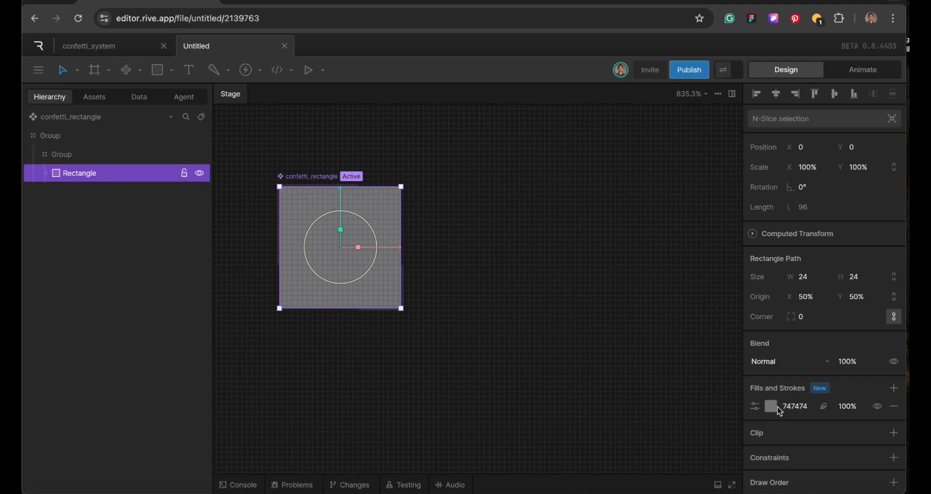
left_click(798, 407)
right_click(806, 408)
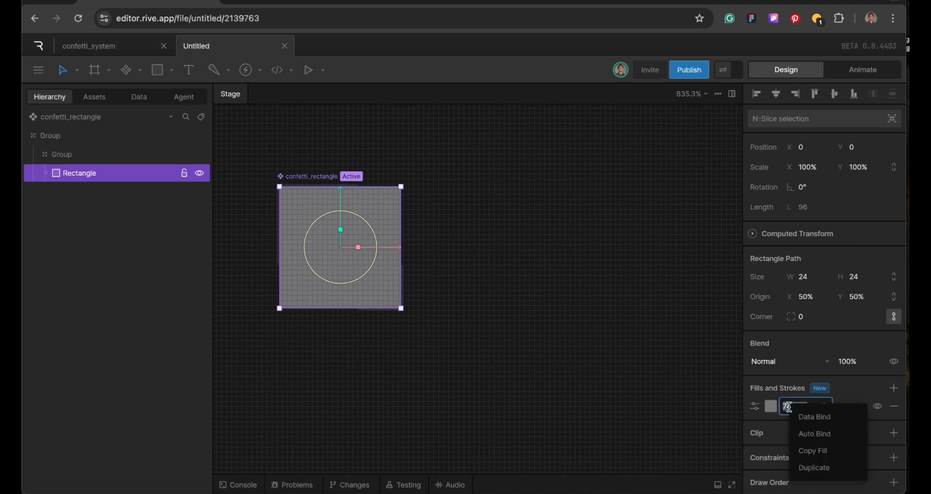
left_click(814, 417)
left_click(667, 429)
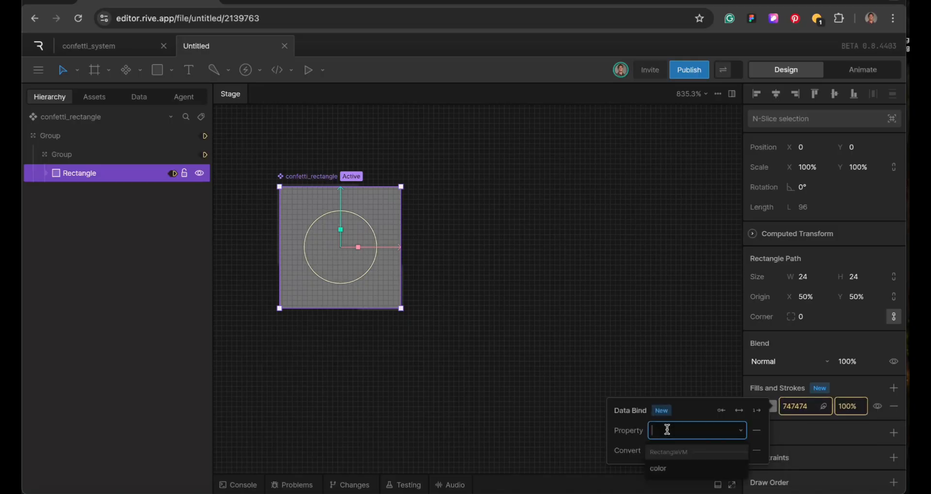
left_click(676, 467)
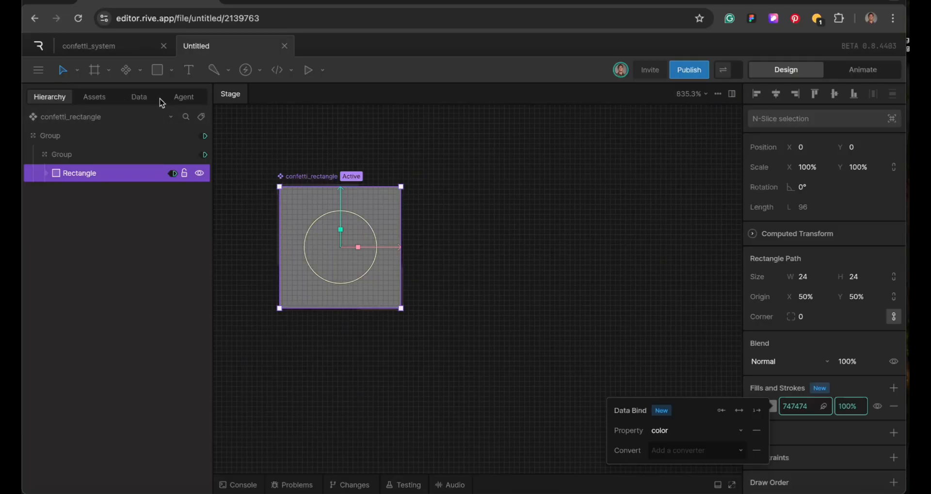
left_click(178, 98)
left_click(132, 102)
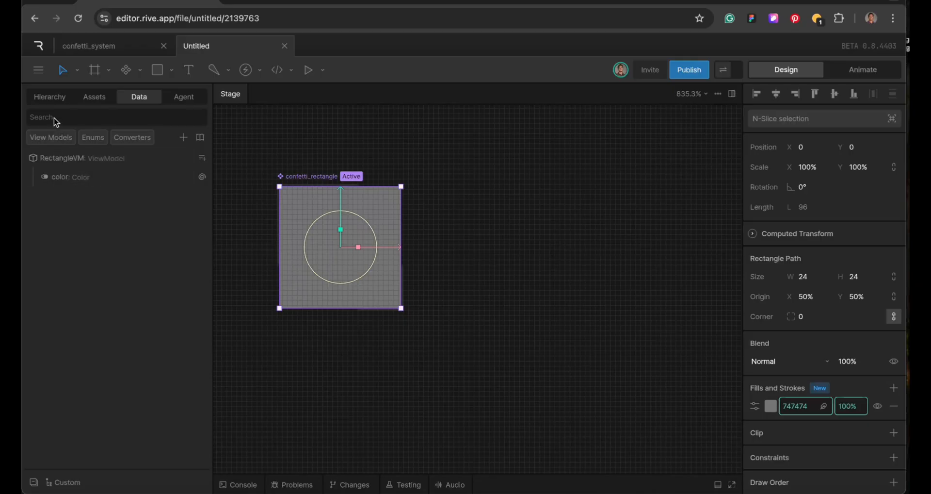
left_click(54, 100)
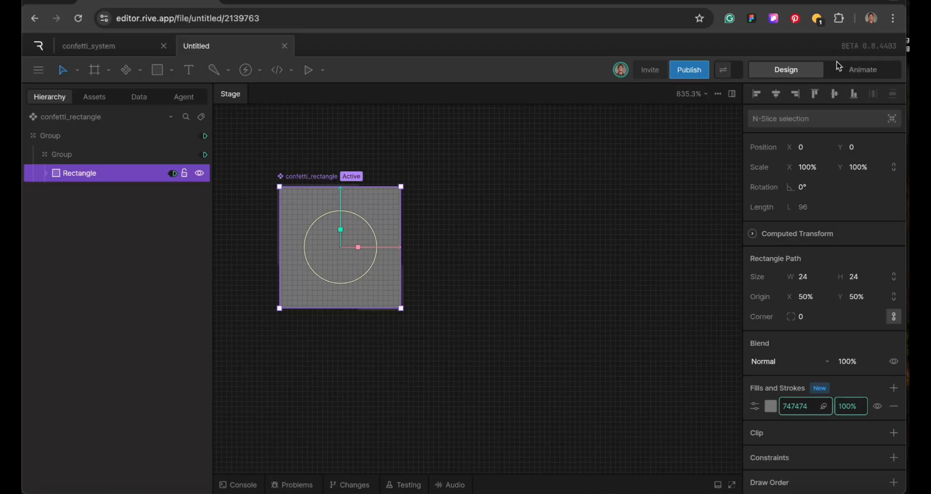
Step: Play State Machine 1 in Animate mode and set the color property's instance value to green 3FA34D to test the binding
left_click(859, 71)
key("space")
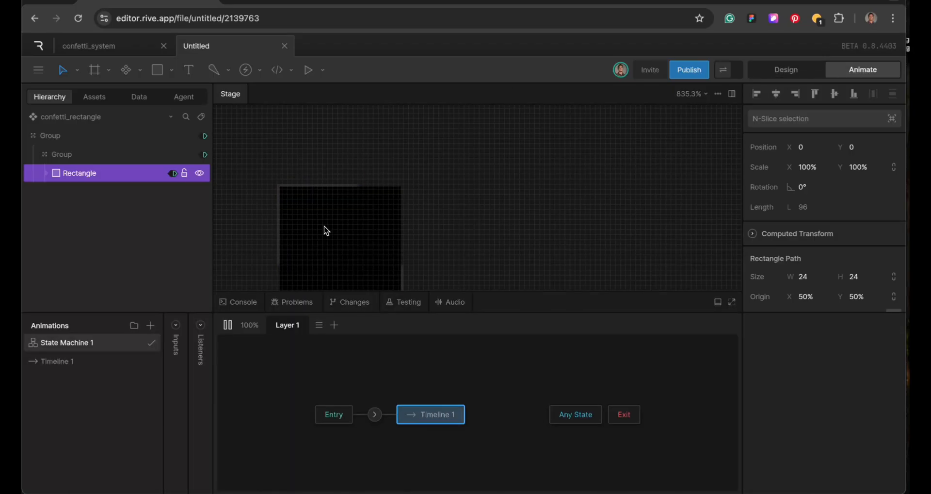
left_click(141, 98)
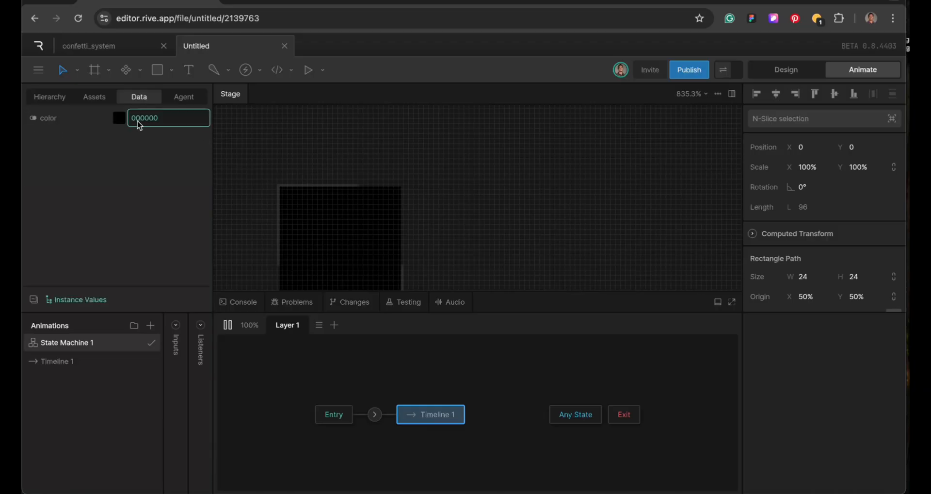
left_click(119, 118)
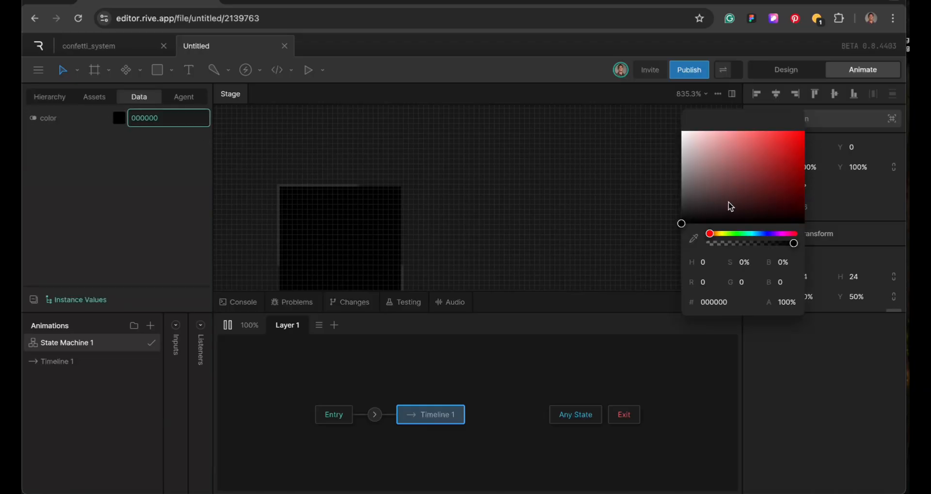
left_click(741, 235)
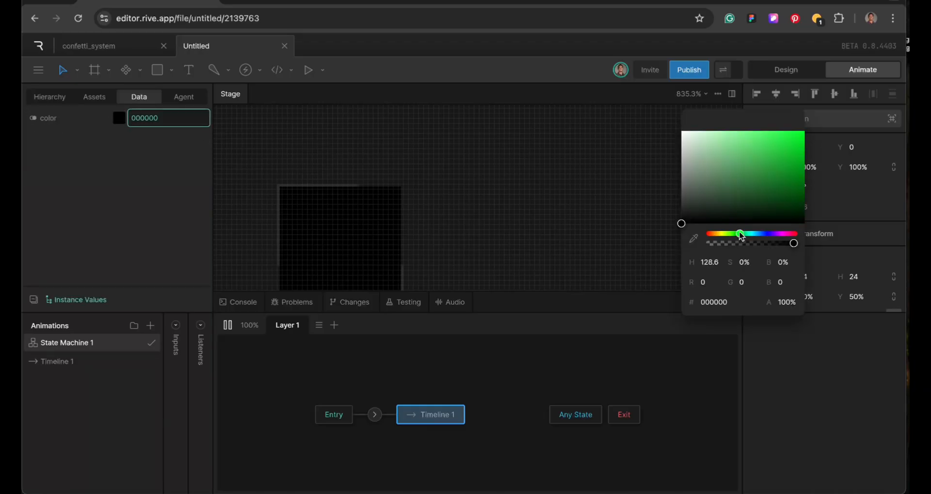
left_click(759, 180)
left_click_drag(759, 183, 758, 165)
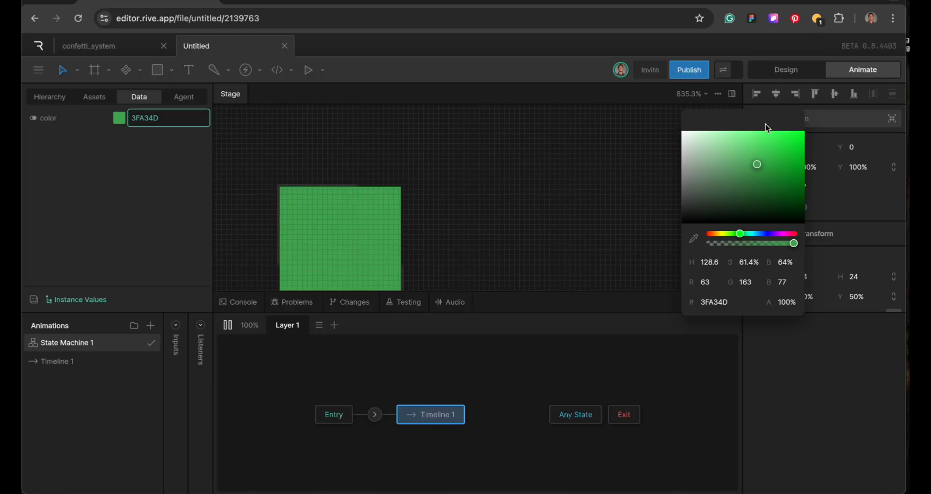
left_click(663, 160)
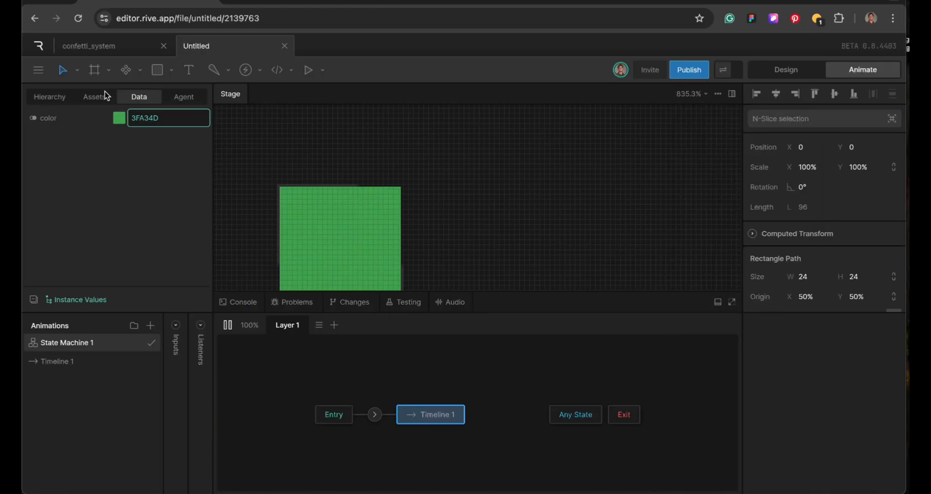
Step: In Timeline 1, key the scale, rotation and opacity of the Group directly containing the Rectangle at frame 0
left_click(50, 100)
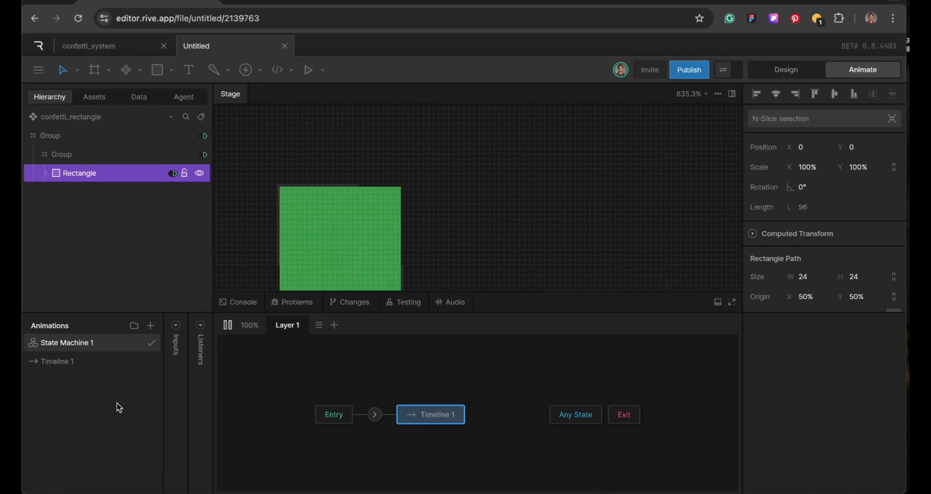
left_click(130, 365)
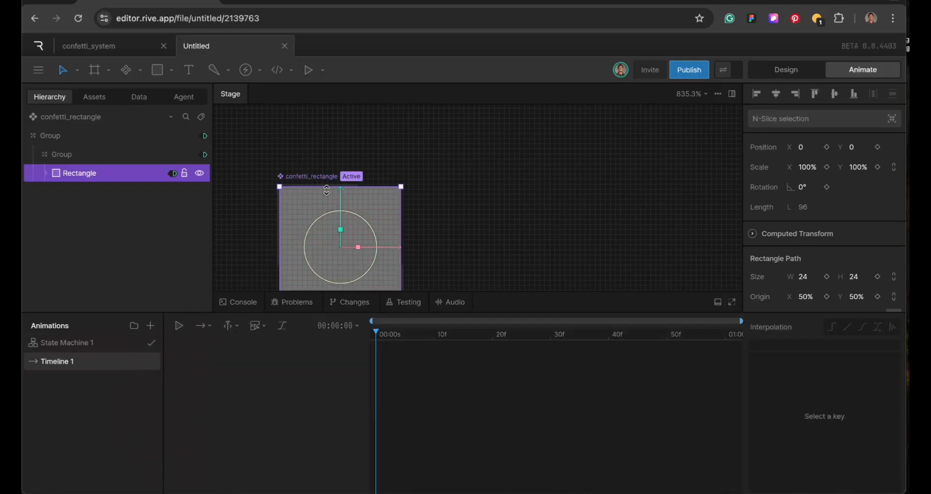
scroll(327, 190, "down", 2)
scroll(327, 191, "down", 2)
scroll(327, 191, "up", 3)
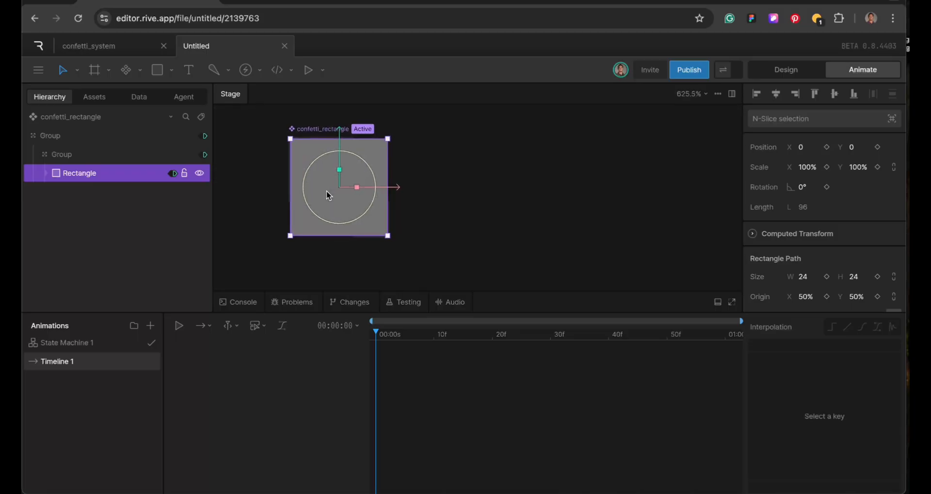
left_click(109, 153)
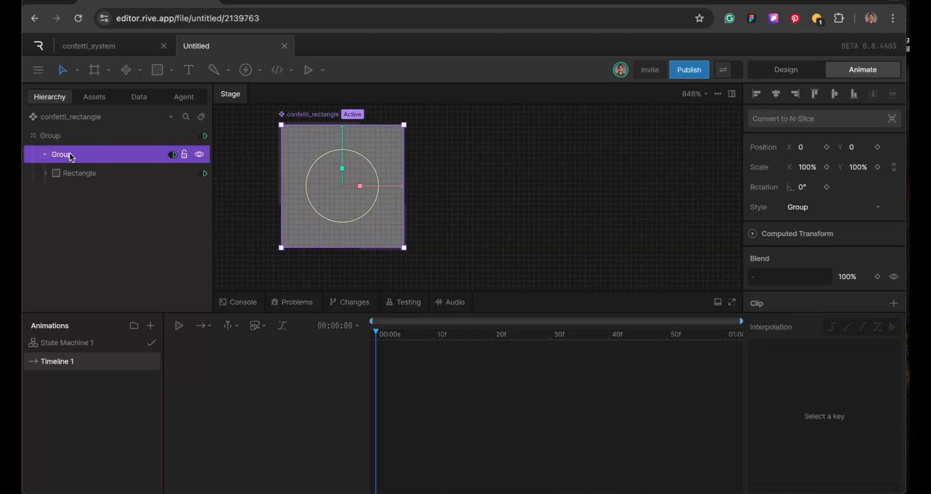
left_click(44, 154)
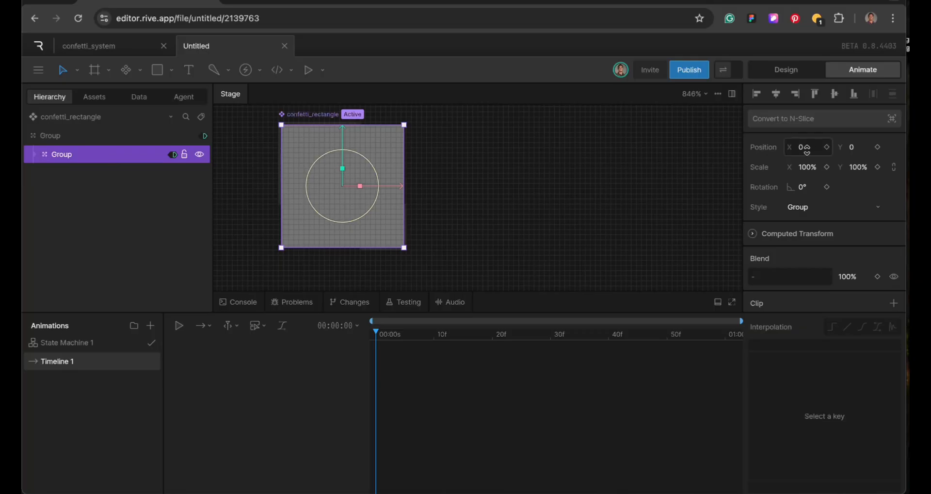
left_click(826, 167)
left_click(877, 167)
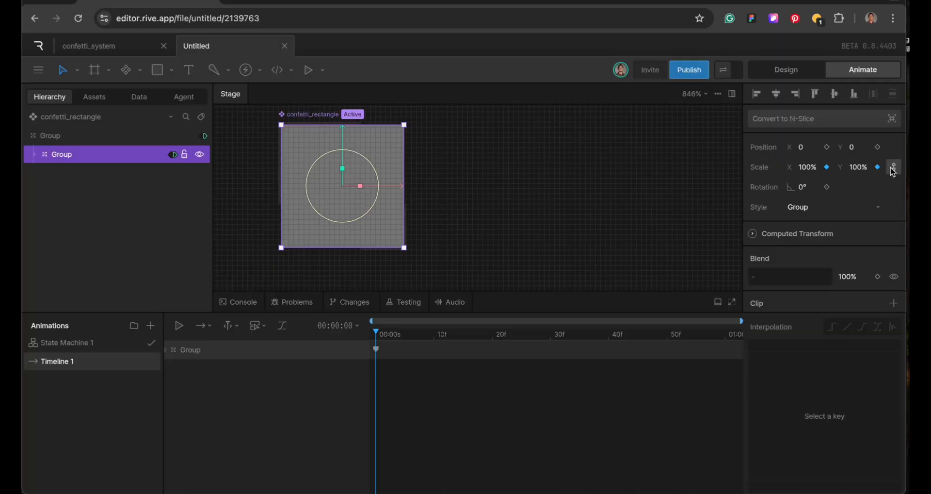
left_click(893, 167)
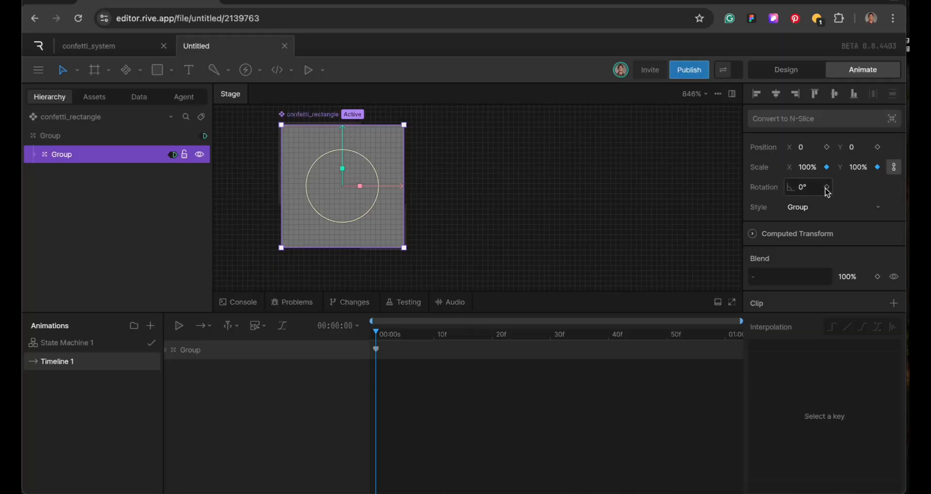
left_click(827, 187)
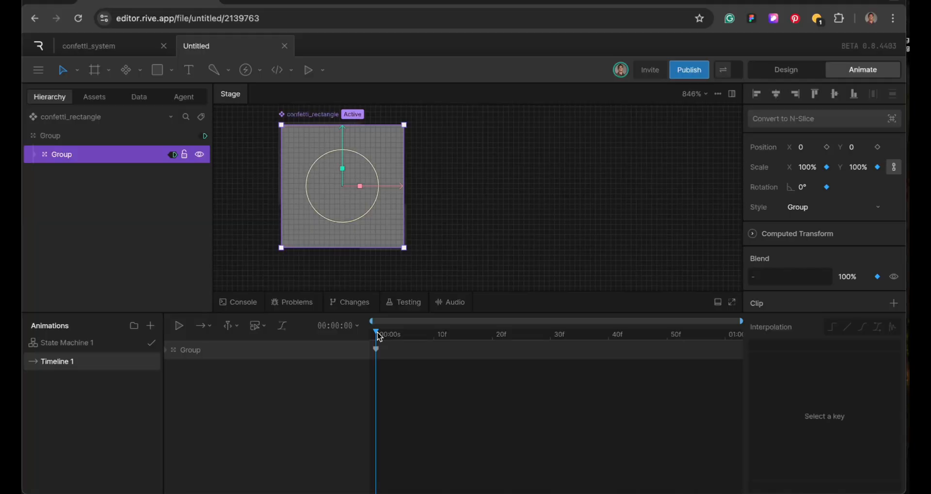
Step: At frame 30, unlink the inner Group's scale axes and set its scale to about 107% X and 16% Y
left_click_drag(379, 336, 554, 345)
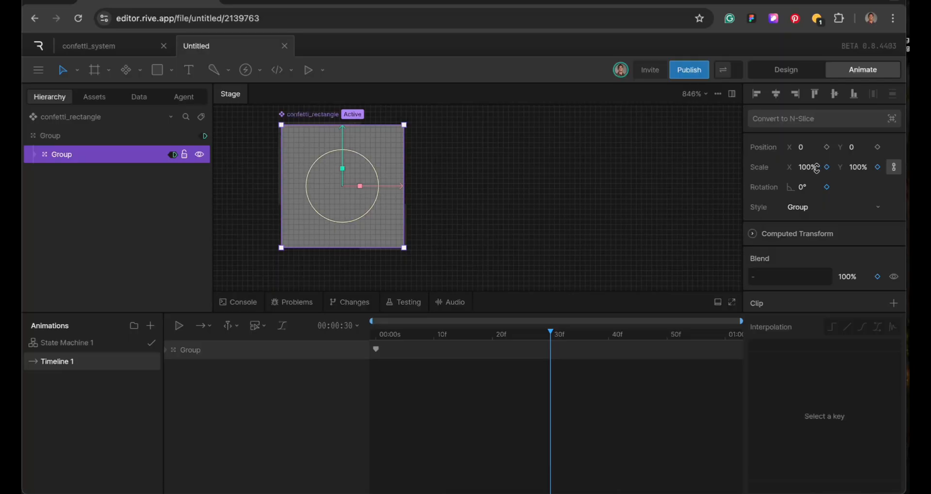
left_click_drag(817, 167, 800, 148)
left_click(894, 167)
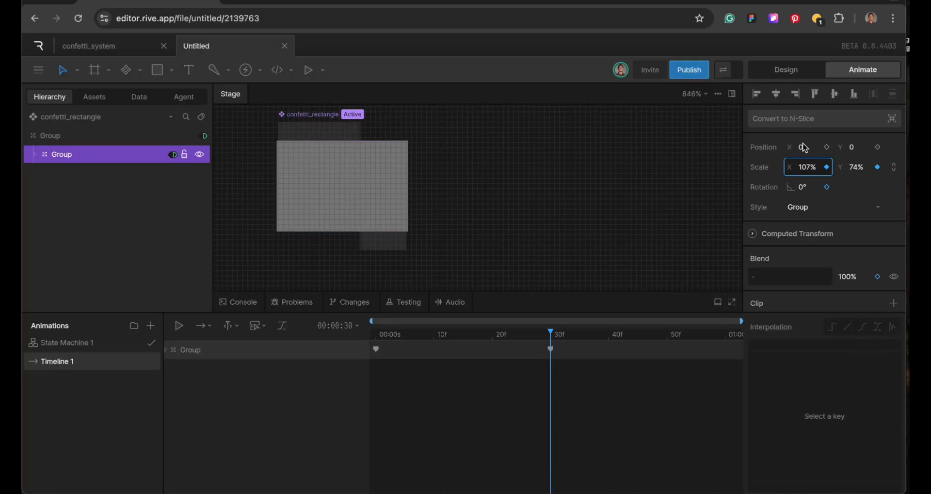
left_click_drag(857, 166, 858, 208)
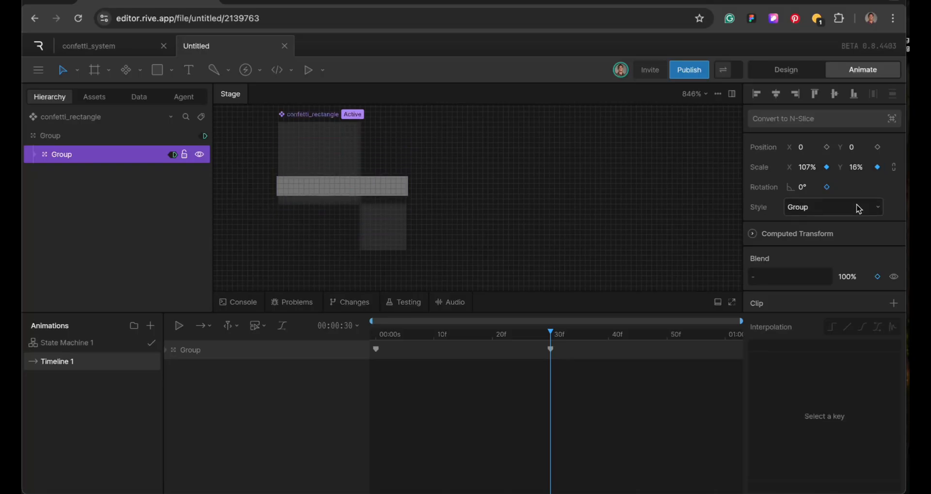
Step: Set the inner Group's scale to 12% X and 126% Y at frame 0, and its X scale to 125% at frame 30
left_click(724, 338)
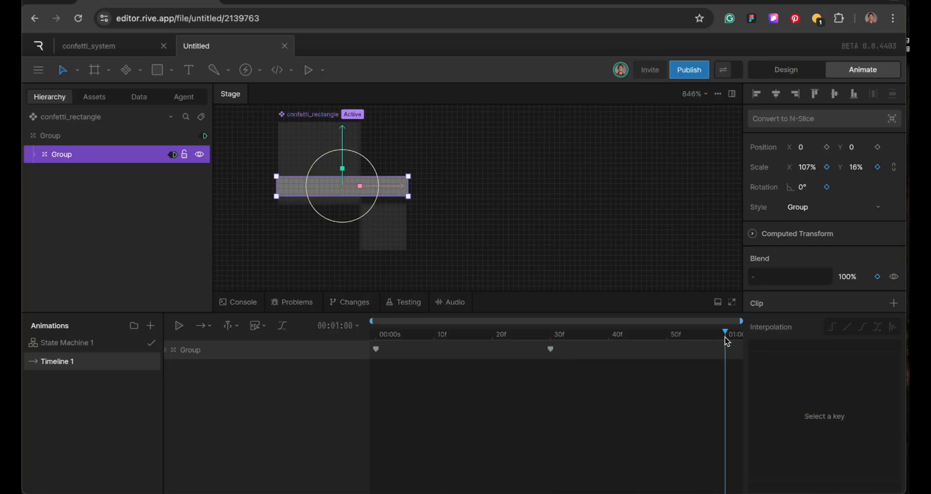
left_click(377, 350)
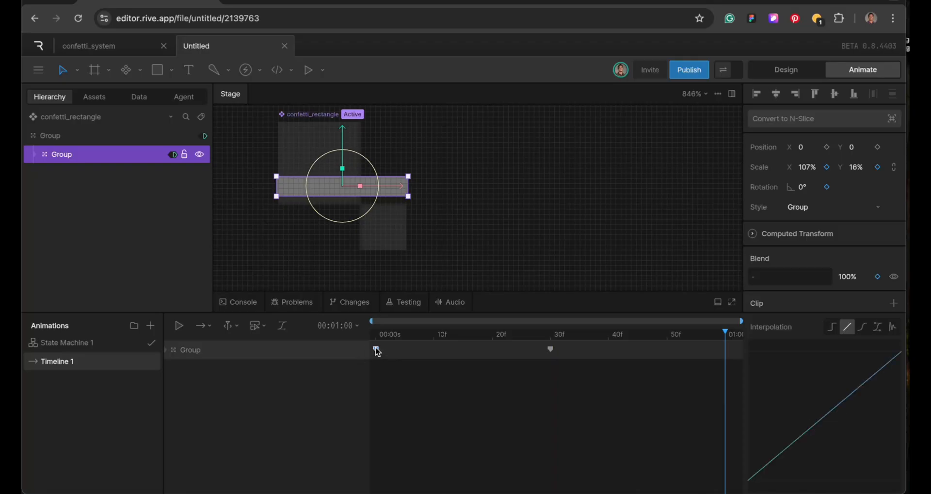
left_click(377, 334)
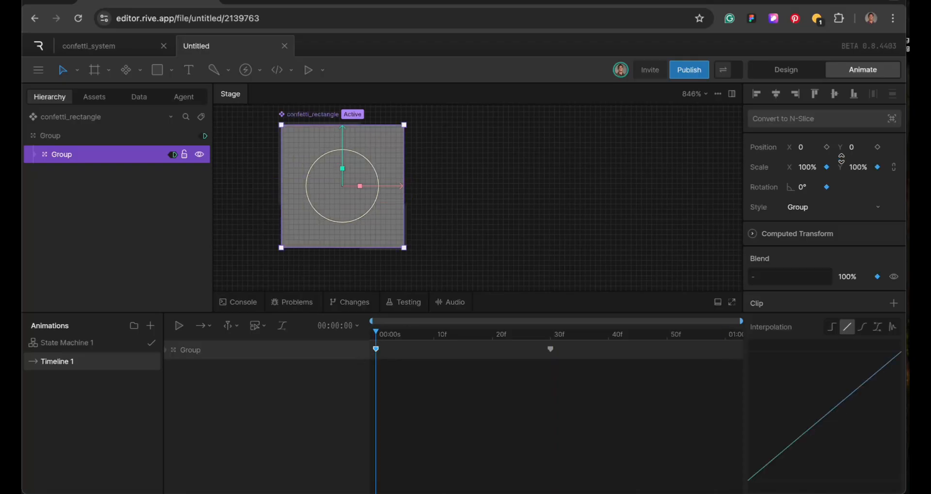
left_click_drag(816, 167, 827, 213)
left_click_drag(854, 167, 860, 147)
left_click(553, 339)
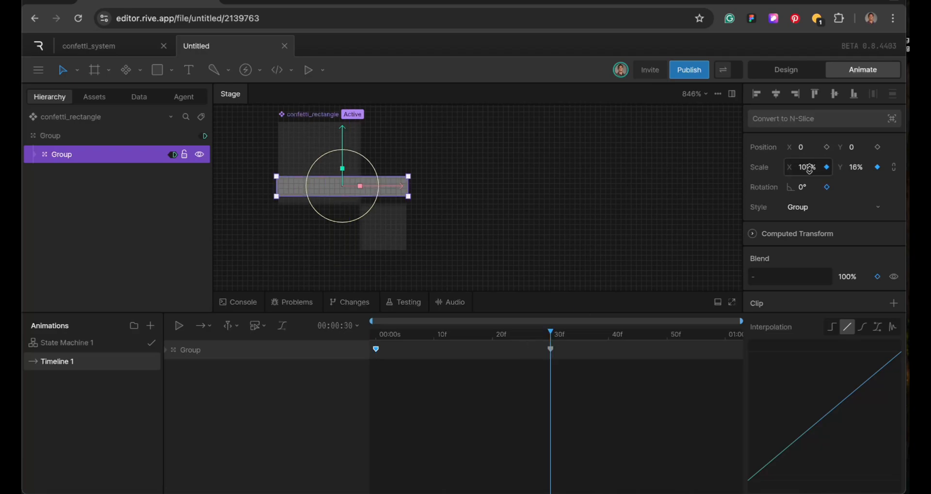
left_click_drag(807, 167, 811, 160)
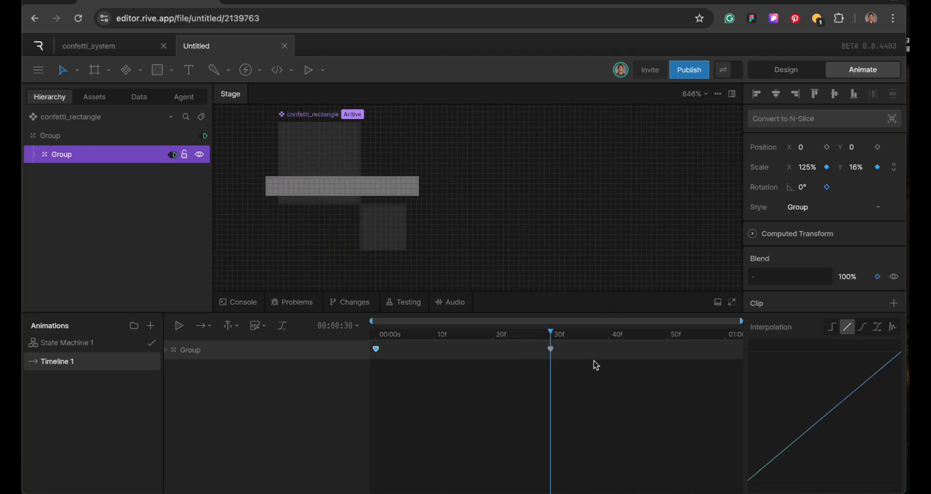
Step: Copy the Group's frame 0 keyframe to the one-second mark and preview the animation
left_click(726, 334)
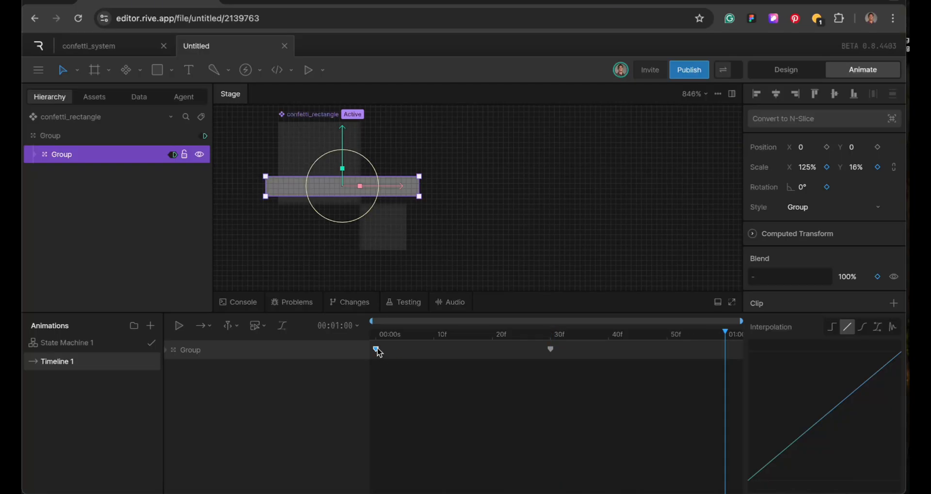
key("ctrl+v")
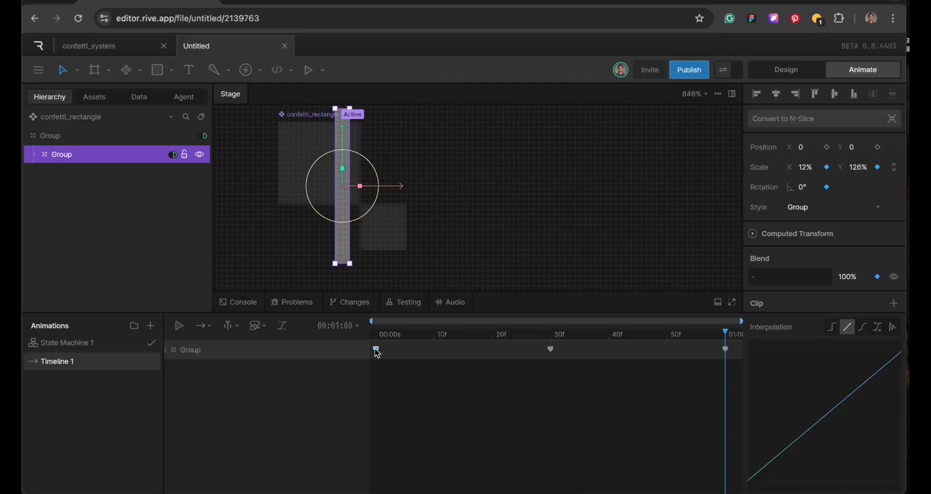
key("space")
left_click(378, 338)
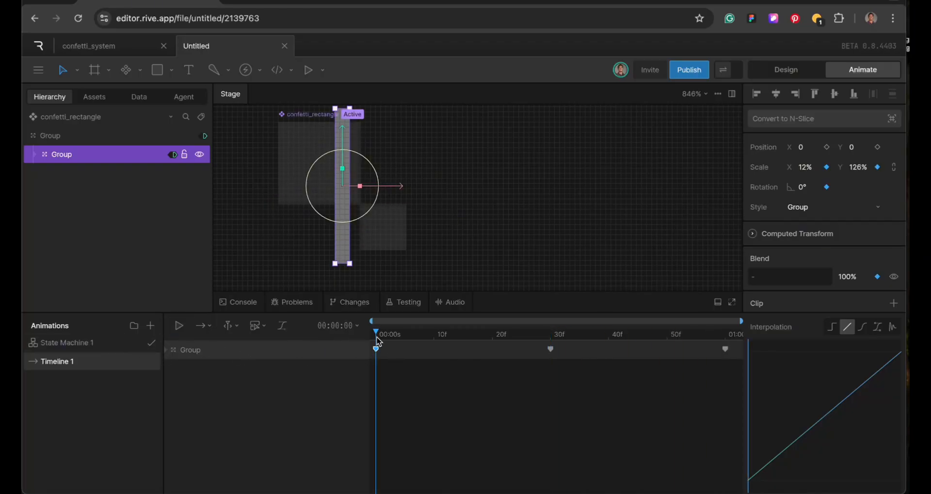
Step: At frame 10, set the inner Group's scale to 129% X and -12% Y
left_click(433, 338)
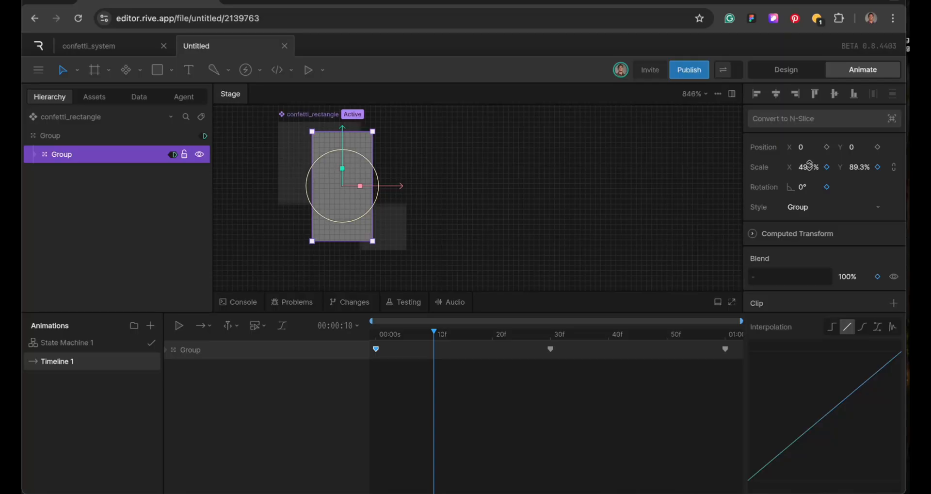
left_click_drag(809, 164, 790, 141)
left_click_drag(862, 160, 861, 237)
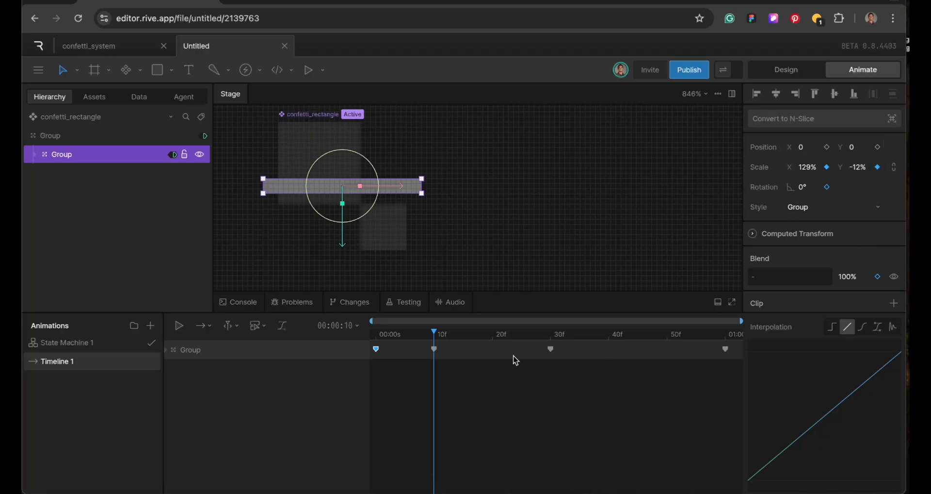
Step: At frame 20, set the inner Group's scale to 40% X and -114% Y and preview the animation
left_click(495, 338)
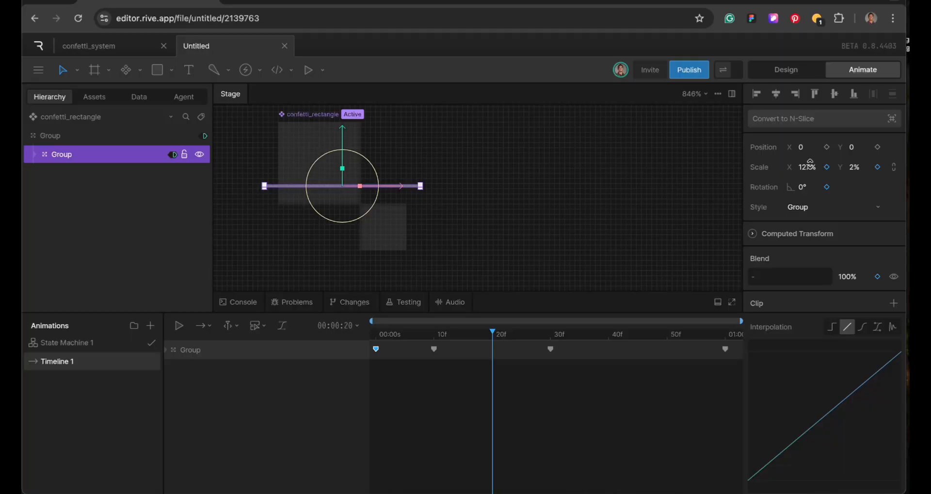
left_click_drag(810, 162, 811, 223)
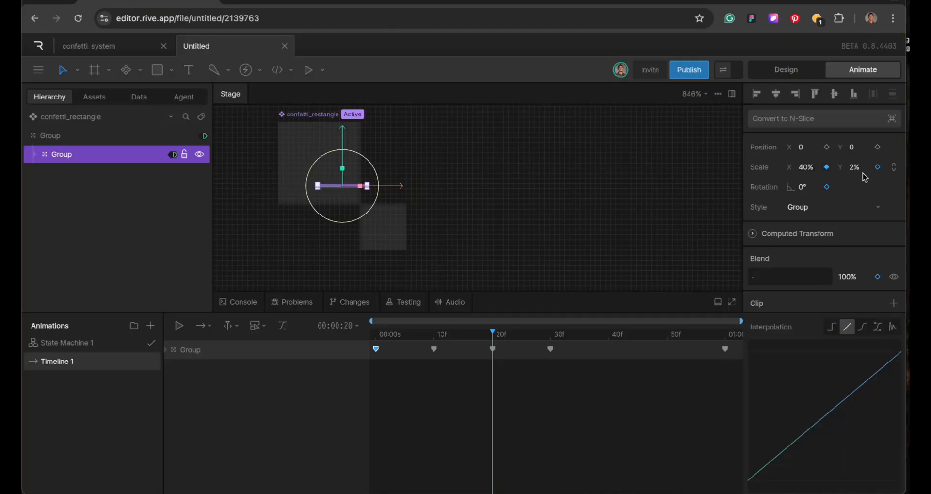
left_click_drag(864, 174, 863, 238)
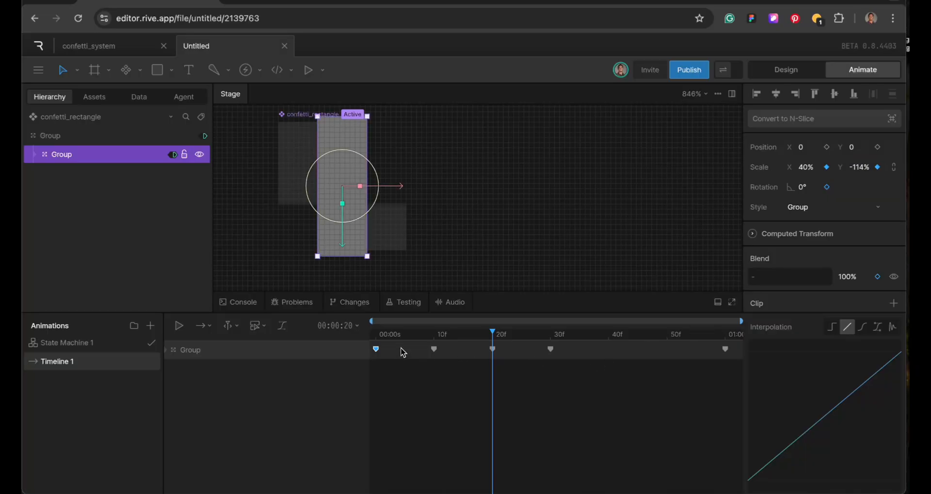
key("space")
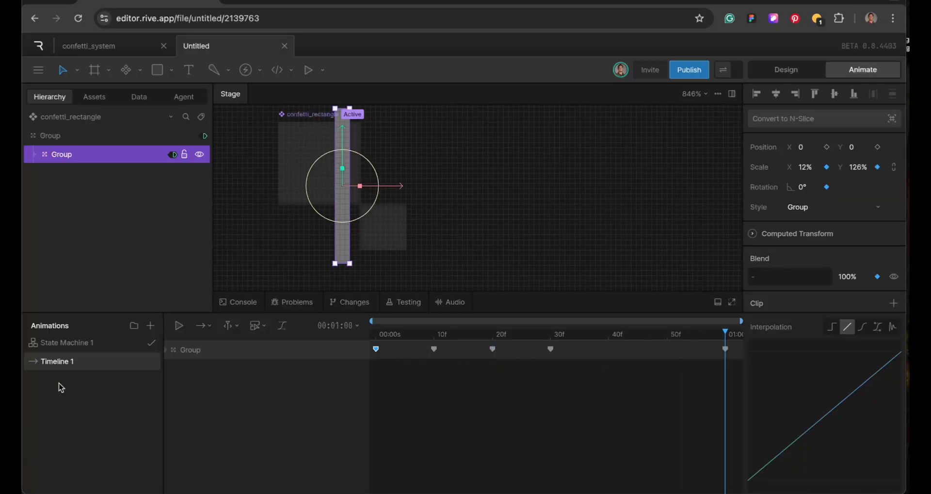
Step: Set Timeline 1 to loop playback and preview it
left_click(204, 326)
left_click(209, 372)
key("space")
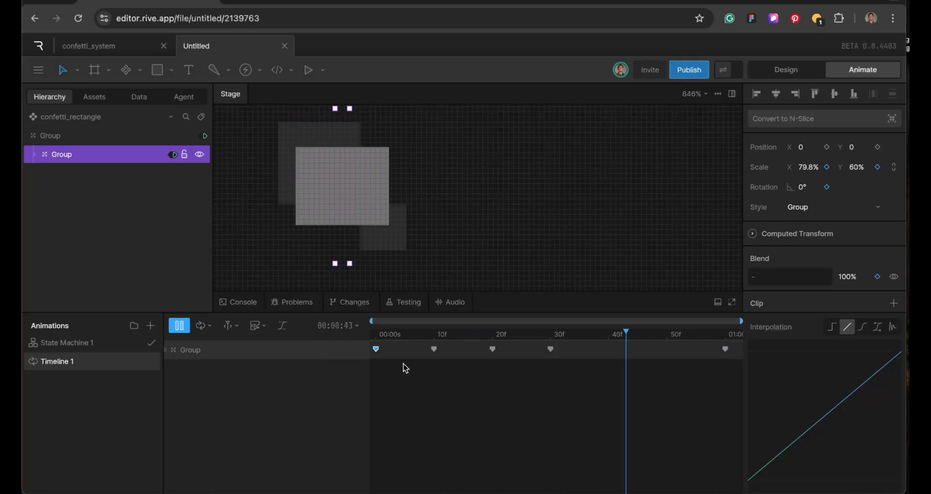
key("space")
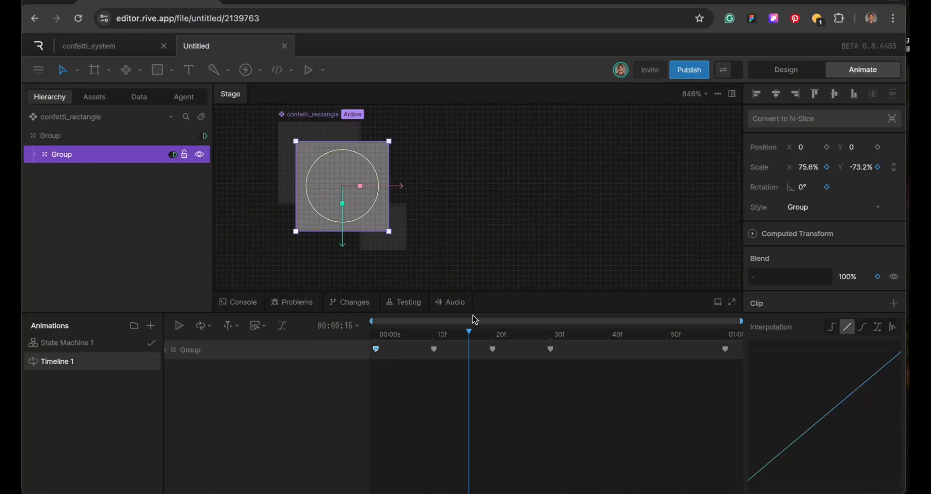
Step: Copy the Group's keyframes at frames 10 and 20 to frames 40 and 50, and preview the loop
left_click_drag(426, 346, 515, 359)
left_click(611, 337)
key("ctrl+v")
key("space")
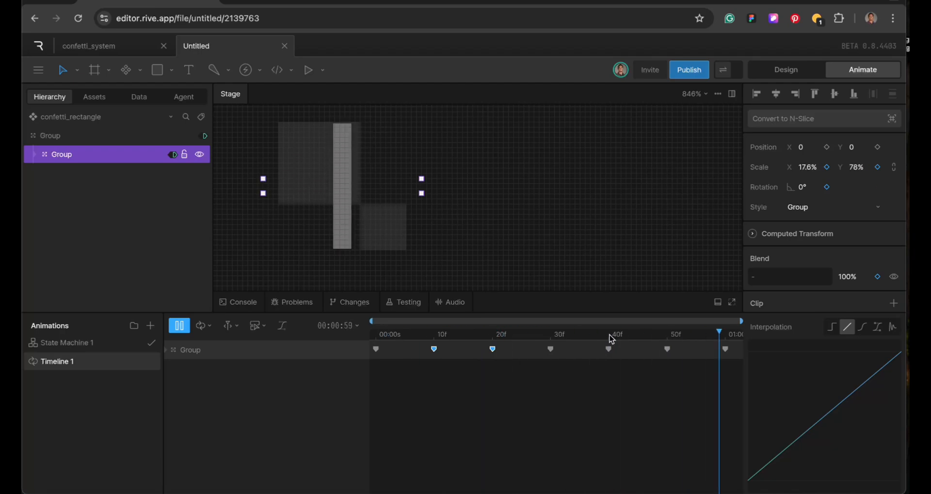
key("space")
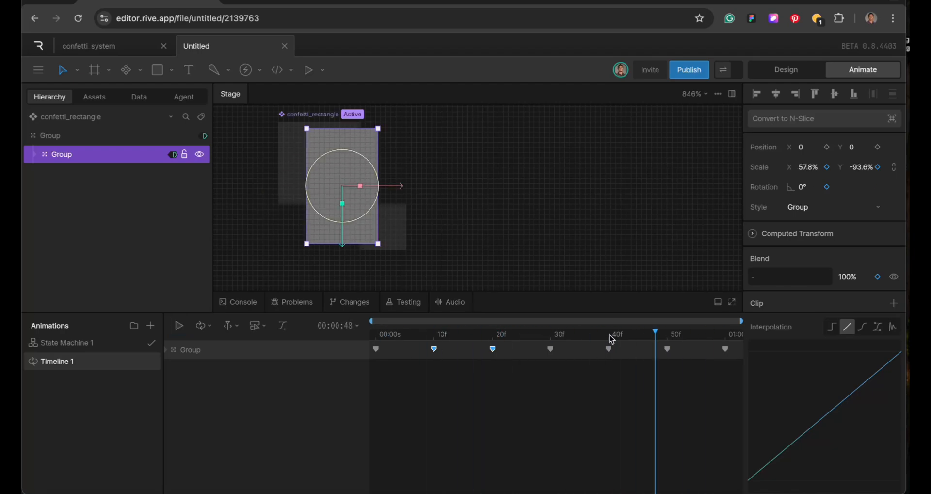
Step: Apply cubic ease-in-out interpolation to all of the Group's keyframes and preview the smoothed motion
left_click_drag(736, 341, 364, 380)
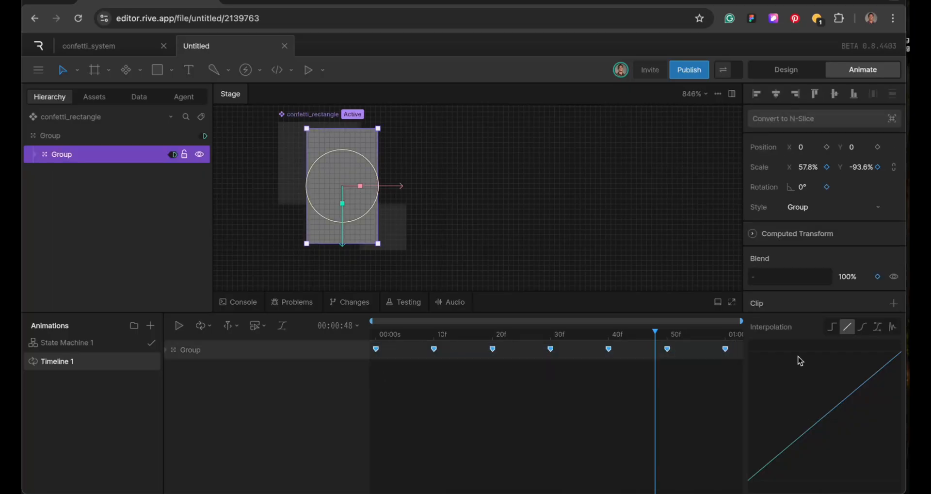
left_click(863, 328)
key("space")
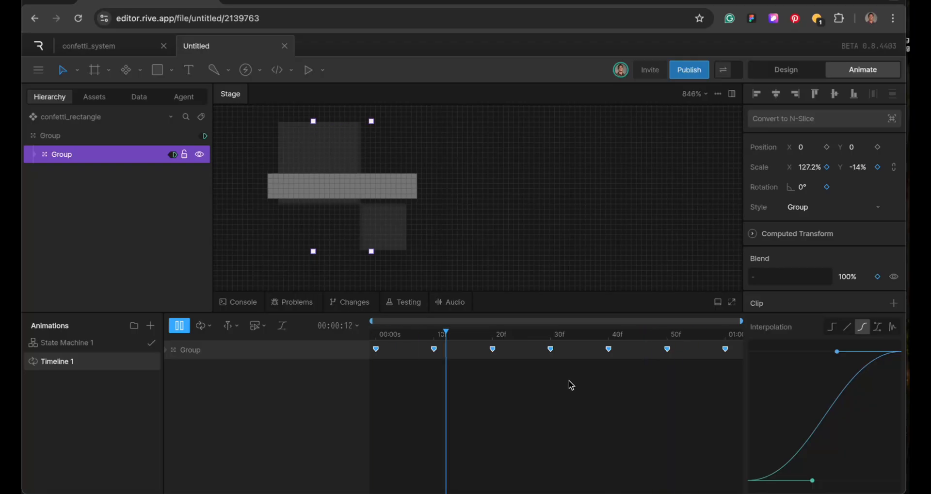
key("space")
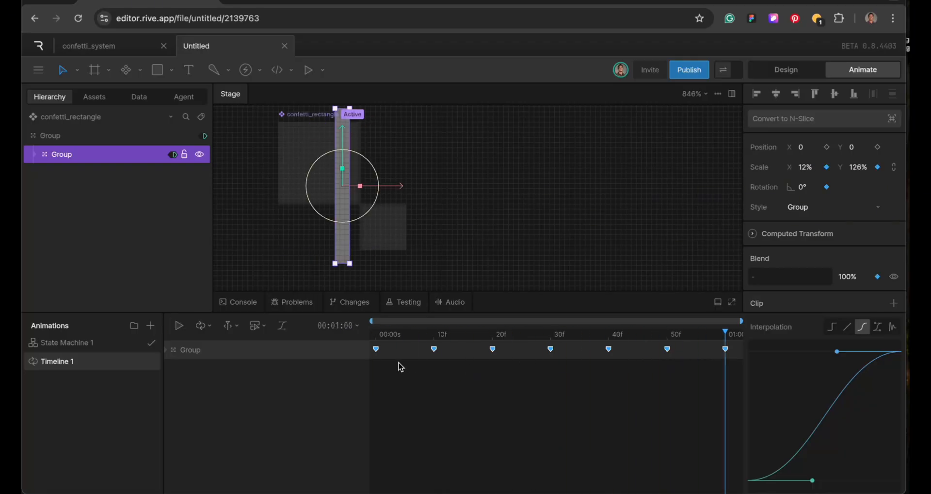
Step: At frame 30, set the inner Group's rotation to about 56°
left_click(376, 334)
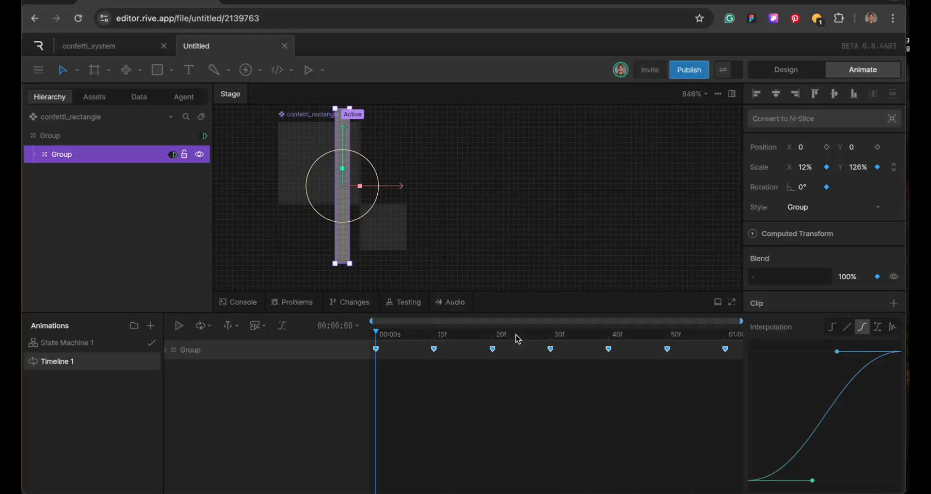
left_click(551, 335)
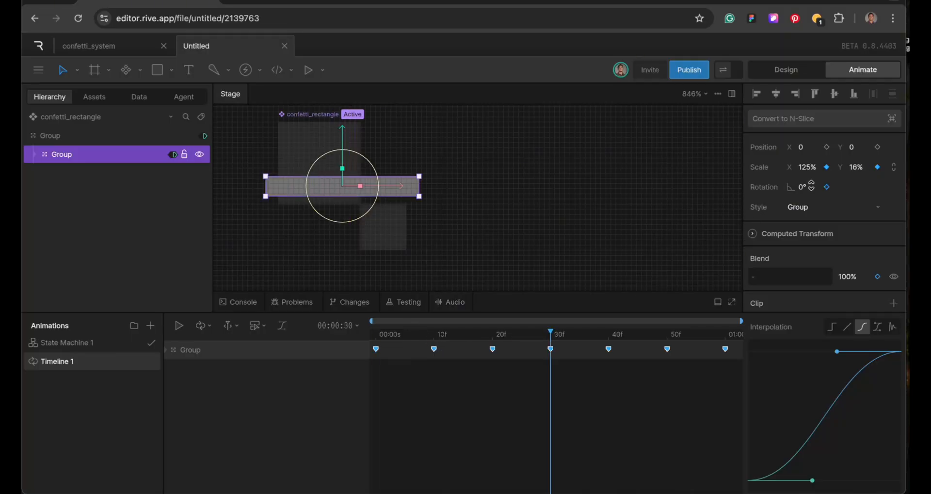
left_click_drag(812, 185, 812, 155)
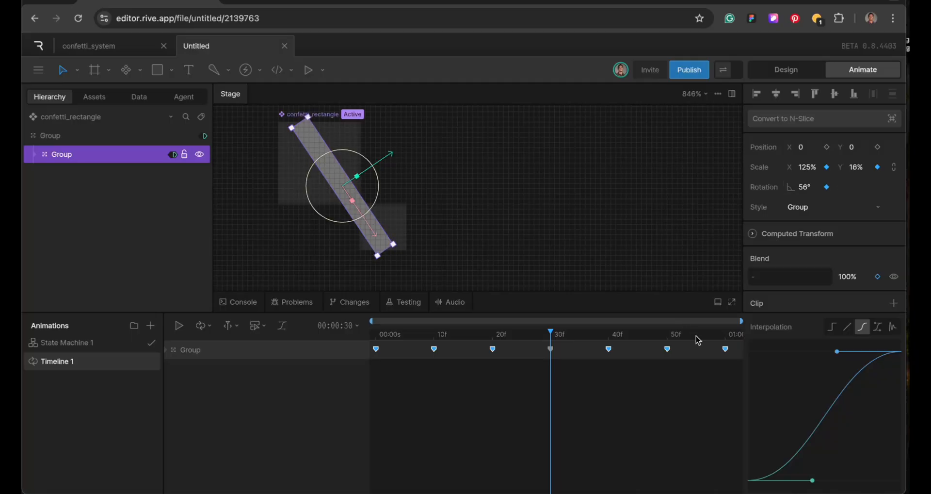
Step: Play back Timeline 1 to preview the rectangle's combined flip and rotation, and return the playhead to frame 0
left_click(725, 334)
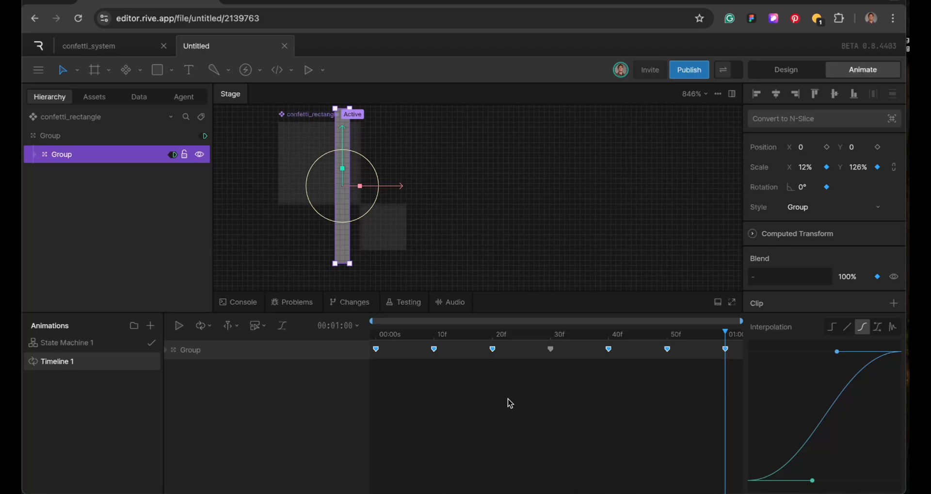
key("space")
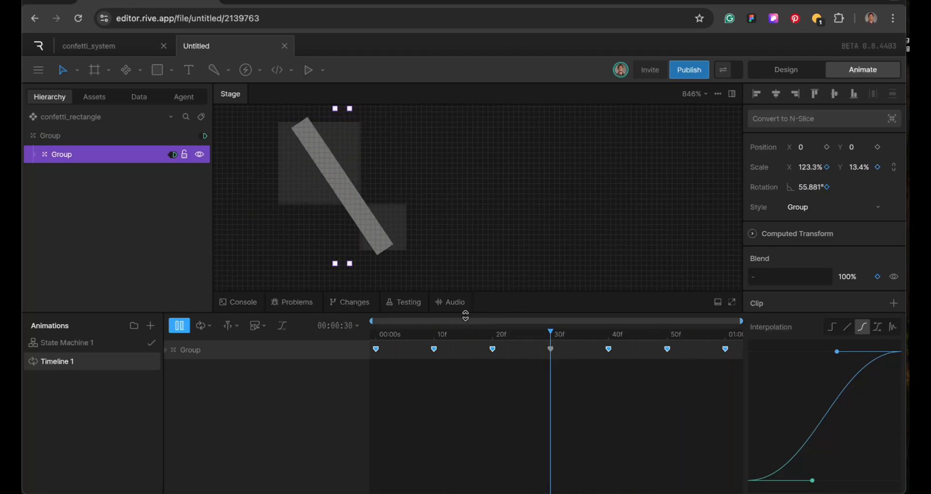
scroll(370, 235, "down", 3)
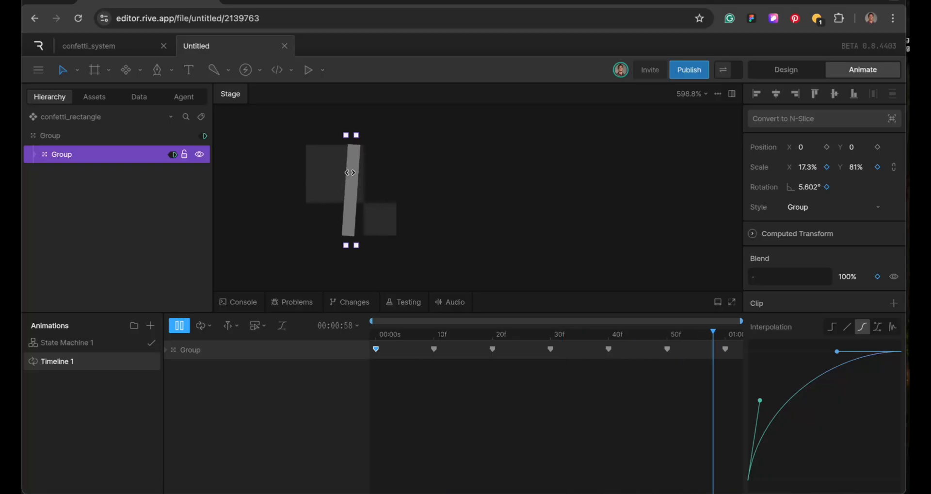
key("space")
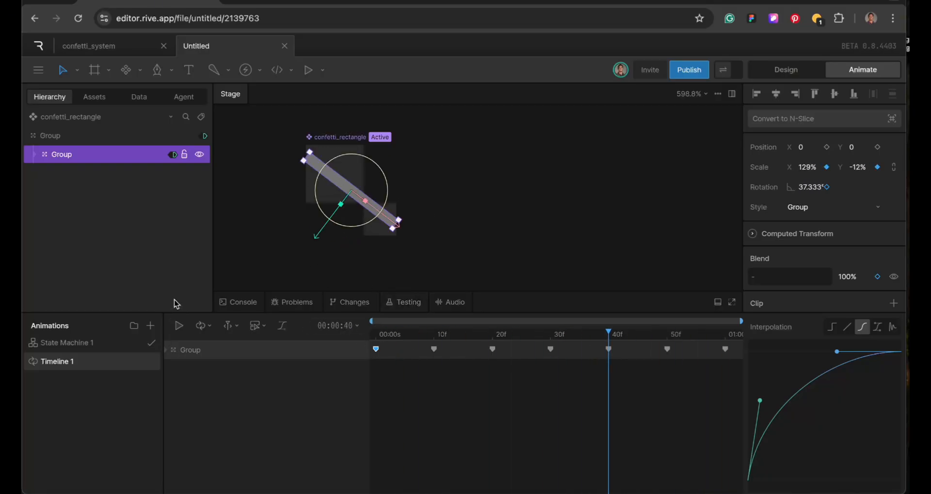
left_click(377, 335)
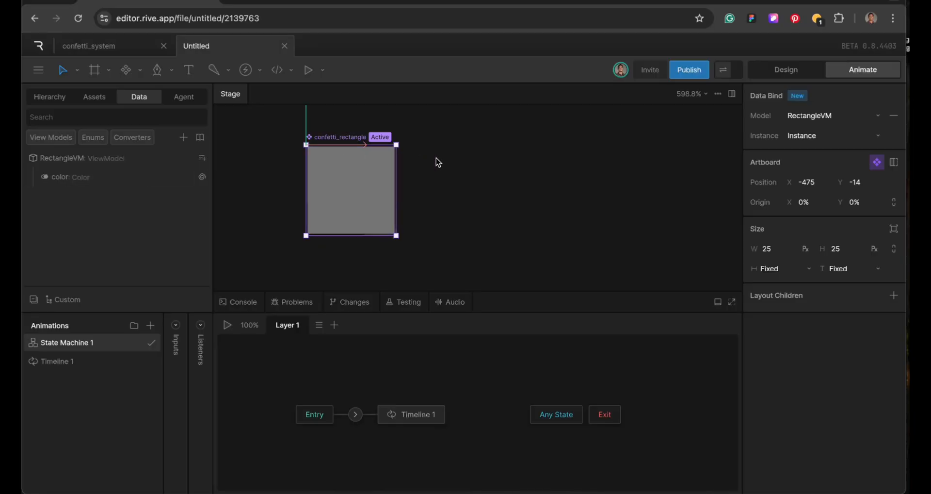
Step: In Design mode, draw a new artboard about 27 × 25 px beside the confetti_rectangle artboard
scroll(438, 161, "right", 5)
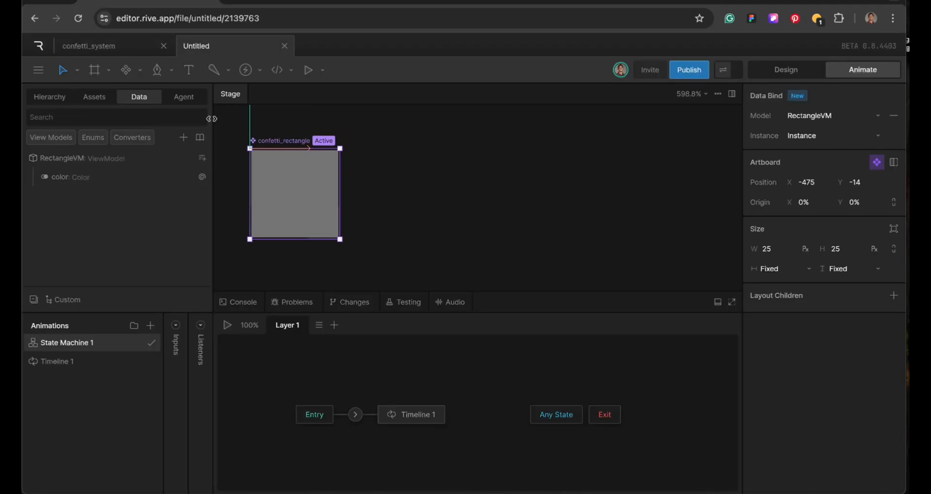
left_click(398, 154)
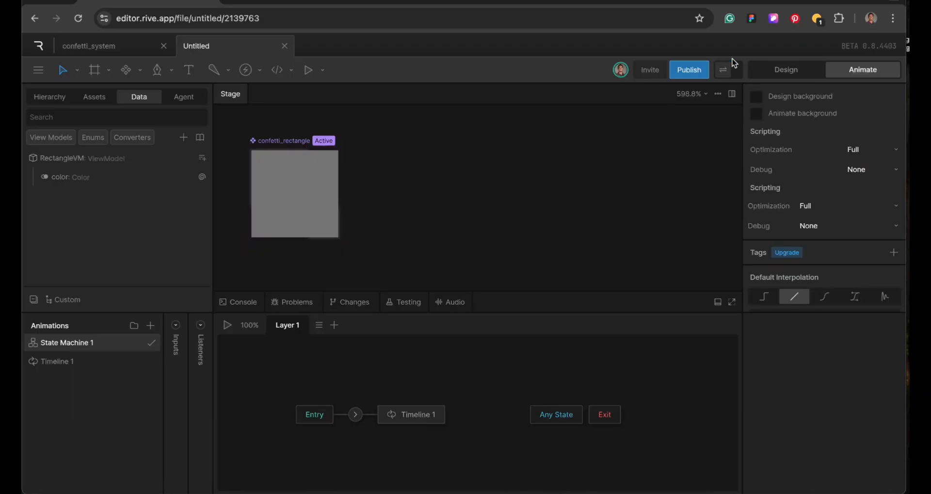
left_click(775, 70)
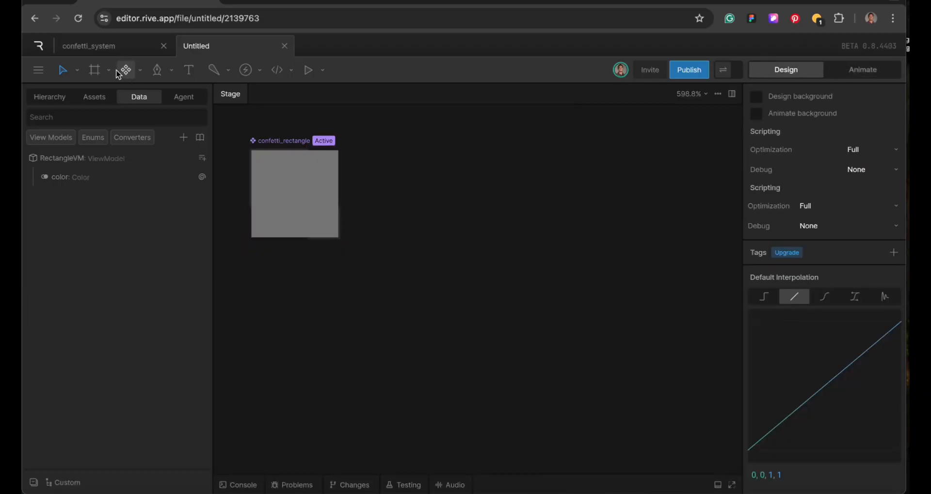
key("a")
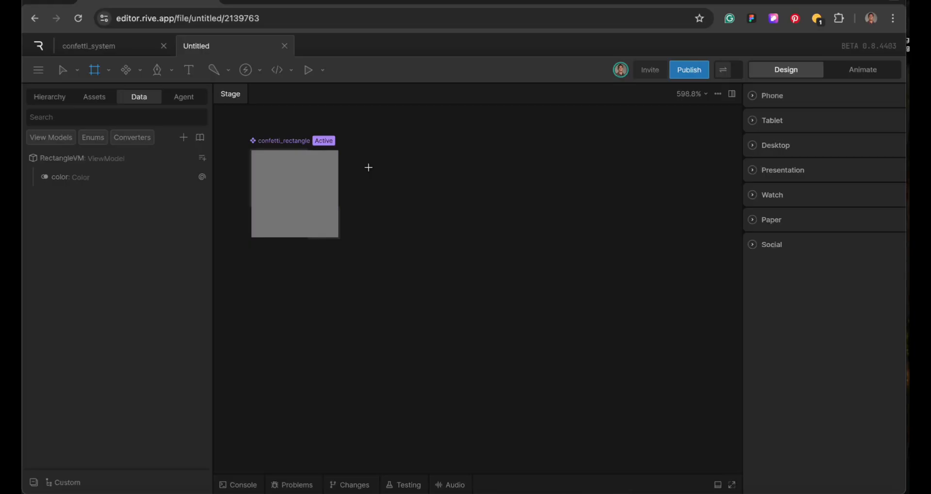
left_click_drag(370, 149, 465, 236)
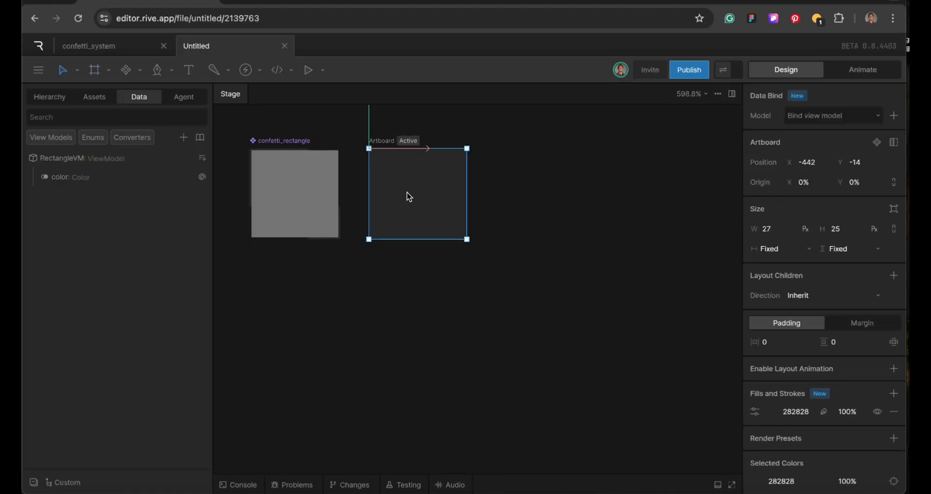
Step: Rename the new artboard confetti_triangle
double_click(383, 141)
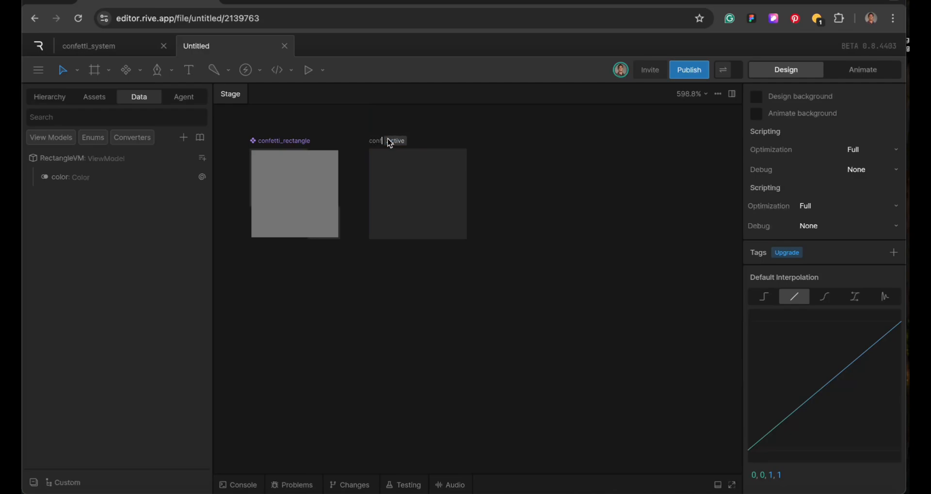
type("confetti_")
type("triangle")
key("Return")
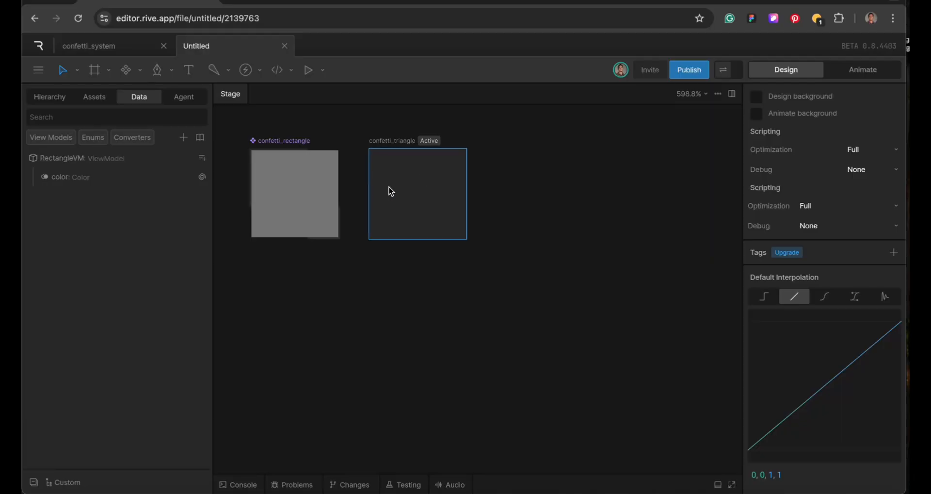
Step: Draw a triangle about 24 × 24 px inside confetti_triangle and turn that artboard into a component
left_click(172, 70)
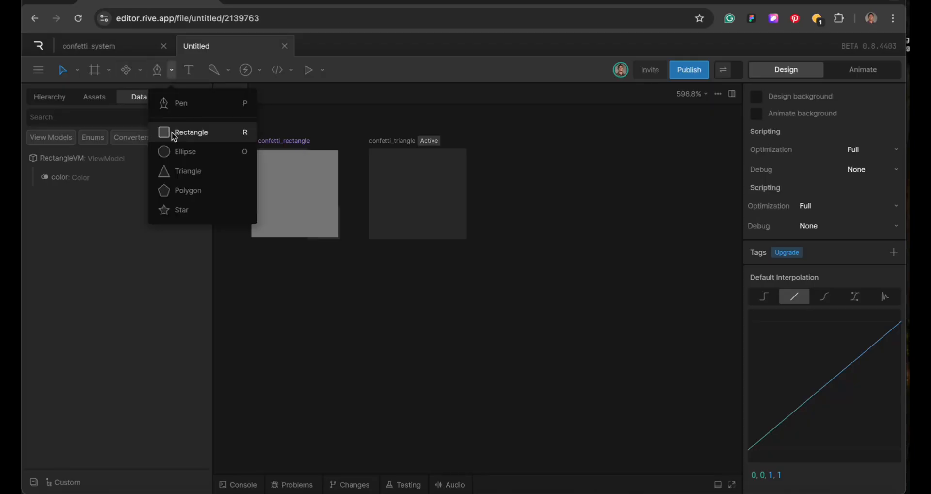
left_click(182, 173)
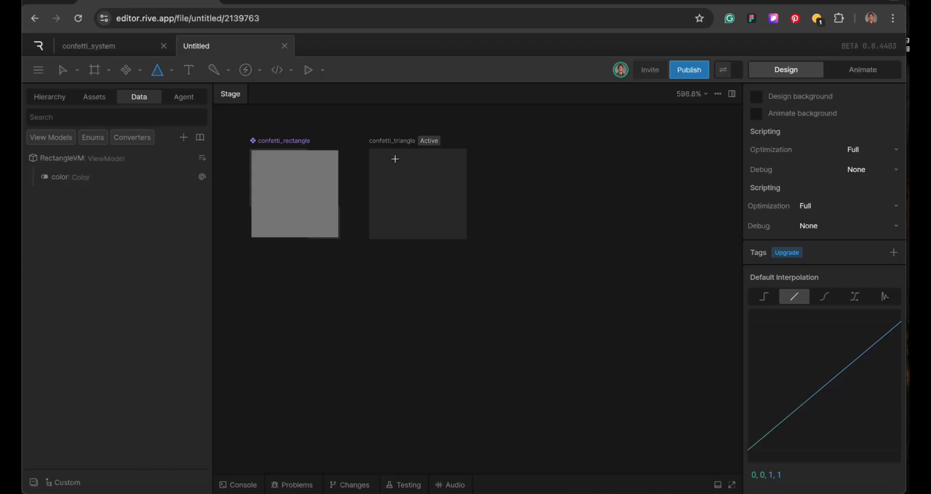
left_click_drag(373, 150, 465, 239)
left_click(389, 141)
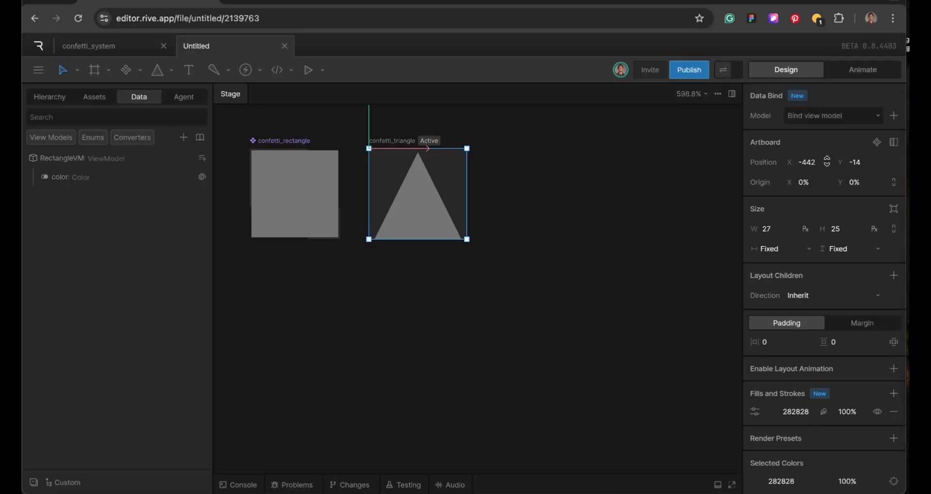
left_click(877, 142)
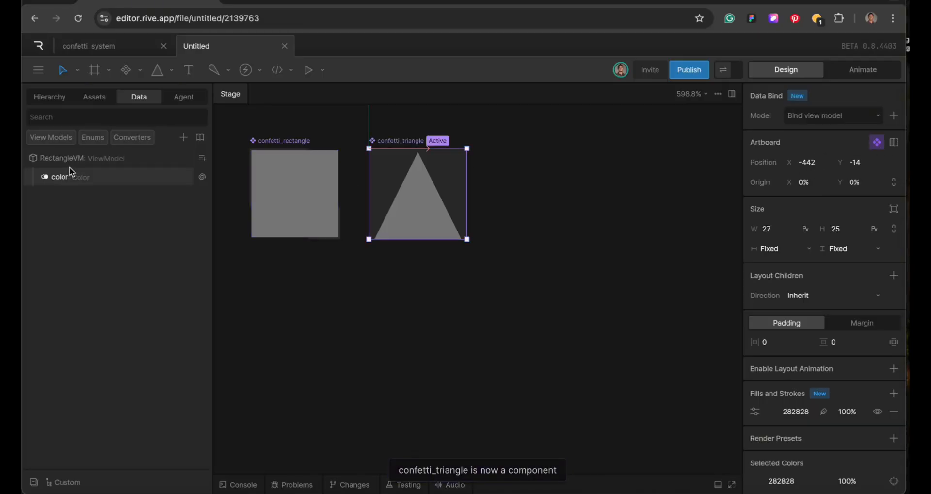
Step: Create a view model named ConfettiTriangleVM and rename RectangleVM to ConfettiRectangleVM
left_click(183, 140)
left_click(189, 167)
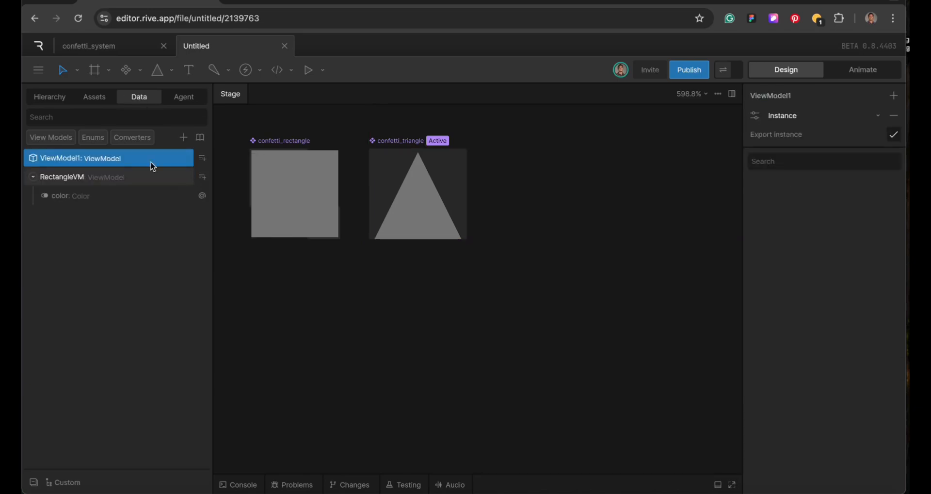
double_click(55, 155)
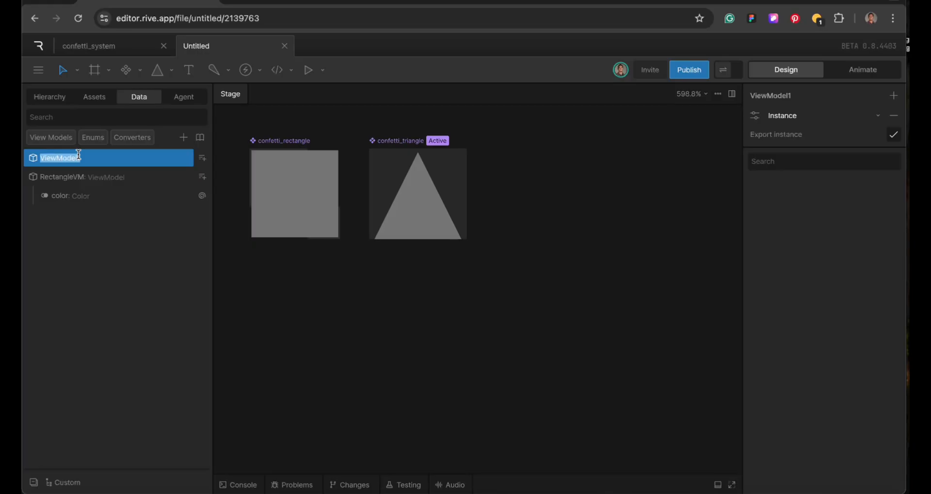
type("coc")
type("T")
key("Return")
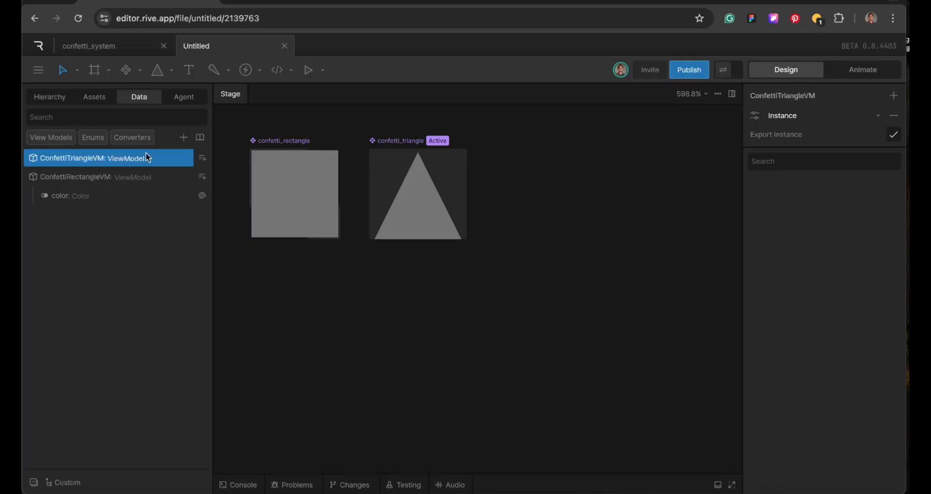
Step: Add a color property to ConfettiTriangleVM and bind the confetti_triangle artboard to that view model
left_click(202, 158)
left_click(229, 237)
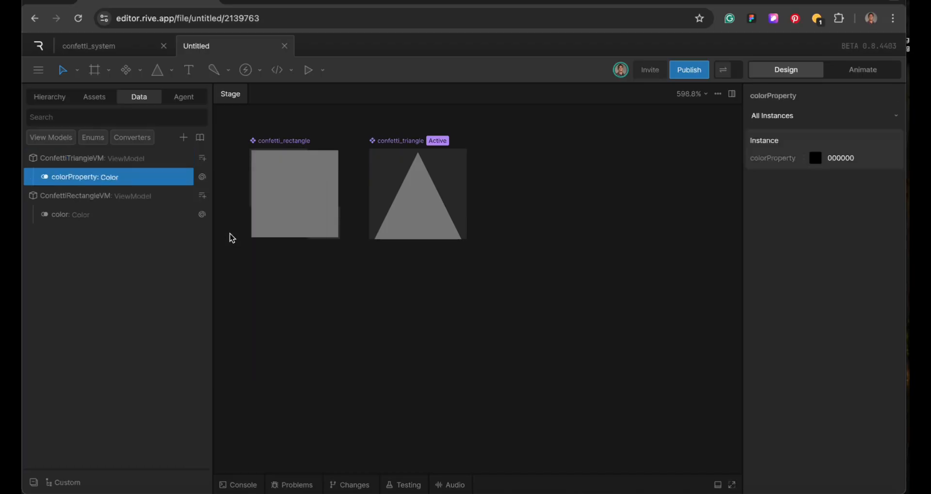
left_click(373, 140)
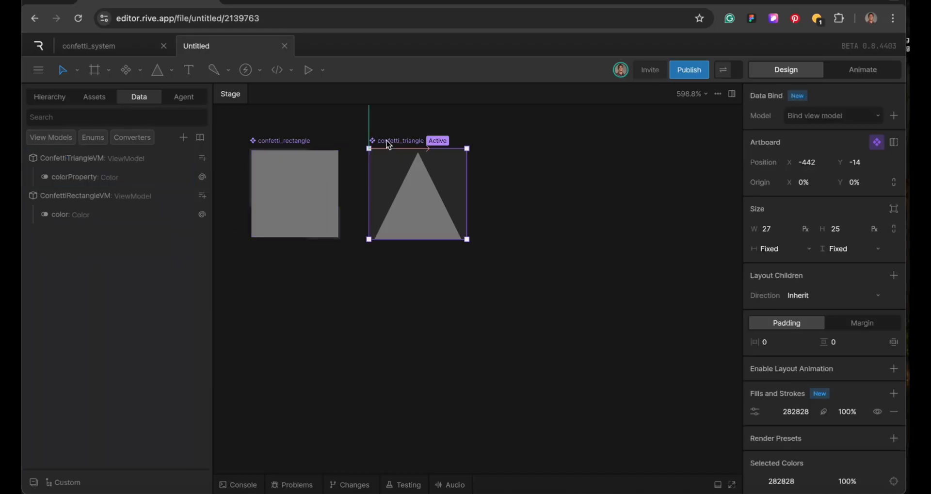
left_click(805, 116)
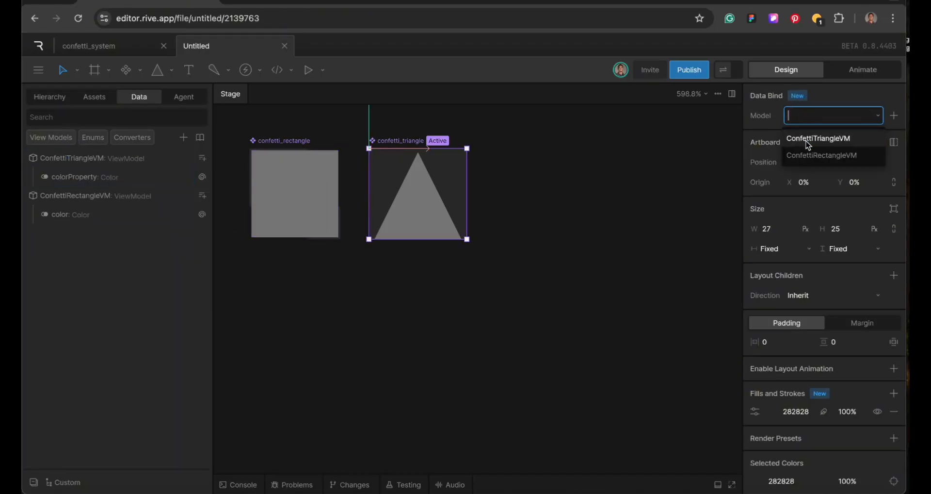
left_click(807, 141)
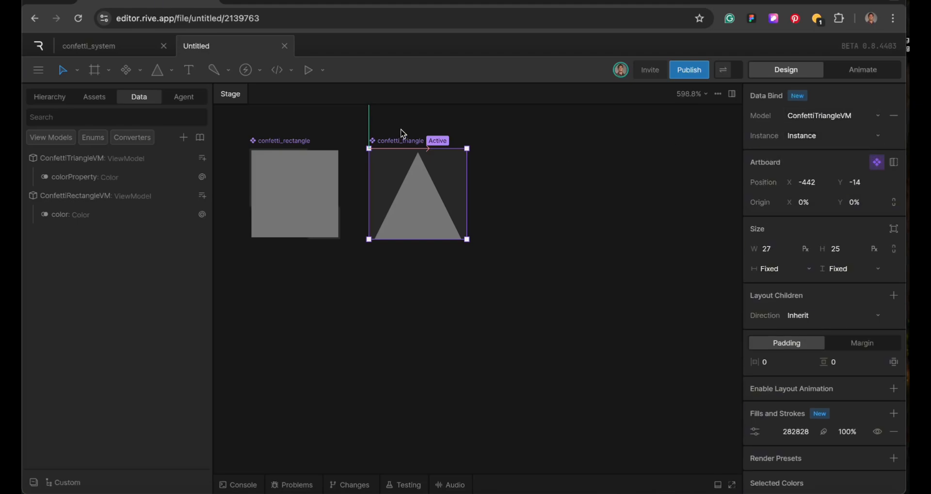
Step: In Design mode, wrap the confetti_triangle artboard's triangle in two nested groups
left_click(427, 188)
left_click(863, 68)
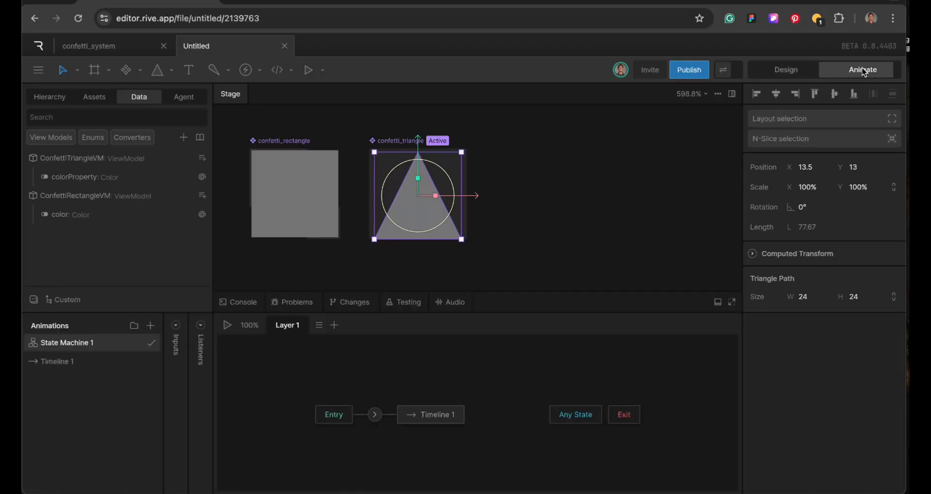
left_click(71, 369)
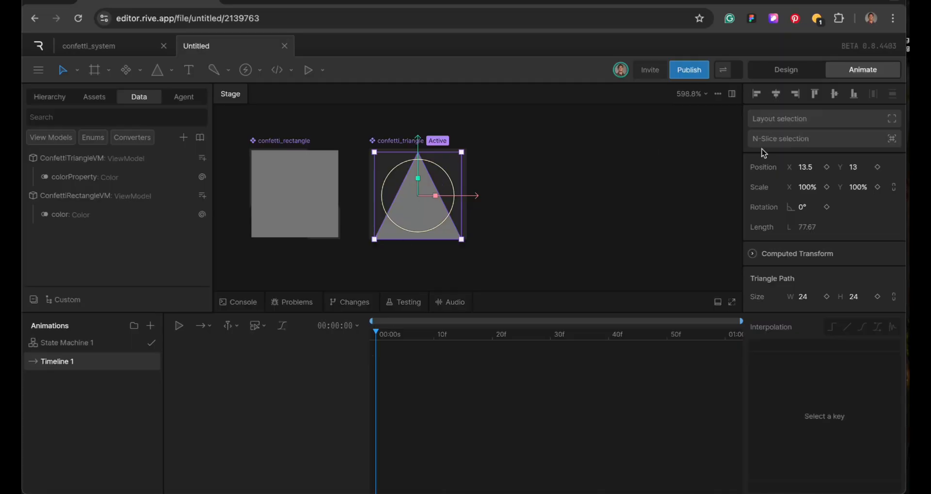
left_click(49, 97)
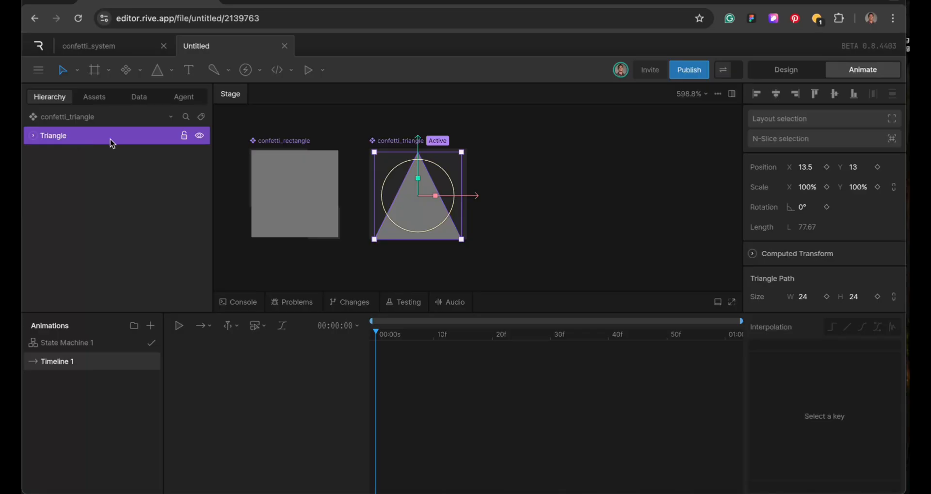
left_click(775, 73)
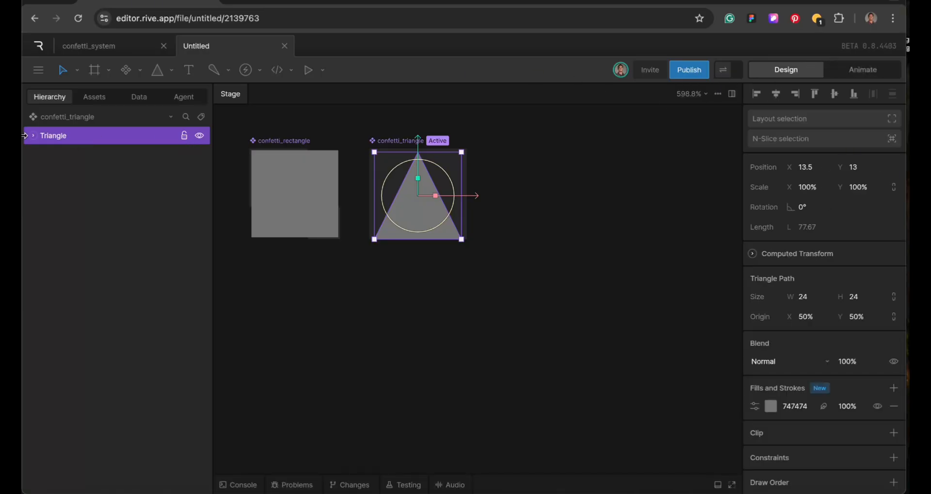
key("ctrl+g")
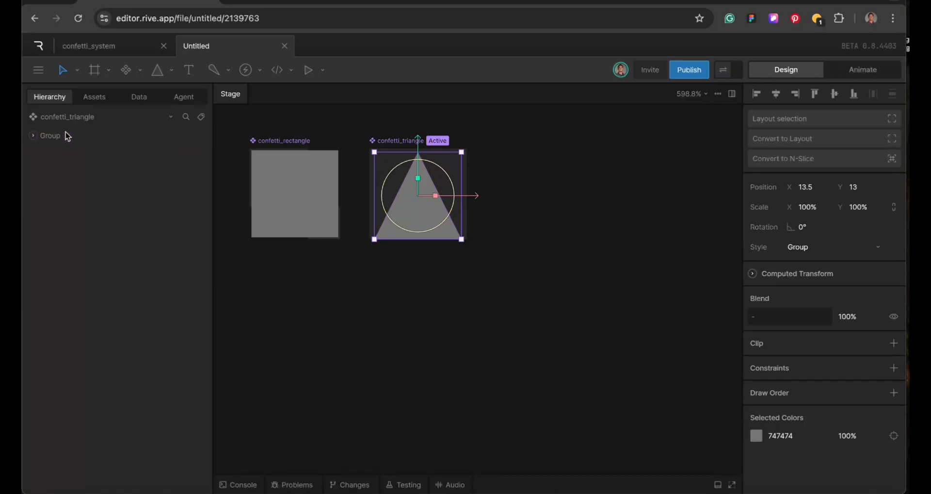
left_click(34, 137)
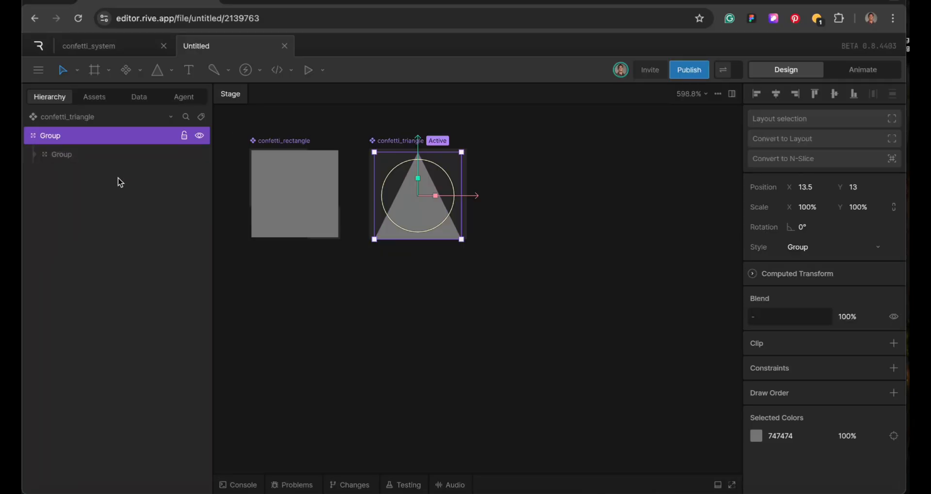
Step: Data-bind the Triangle's fill color to colorProperty of ConfettiTriangleVM
left_click(46, 155)
left_click(70, 172)
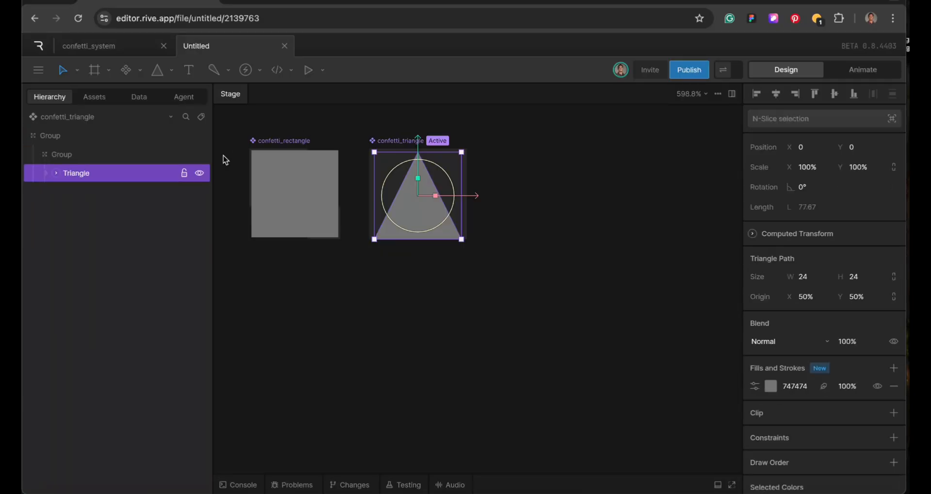
right_click(797, 387)
left_click(820, 393)
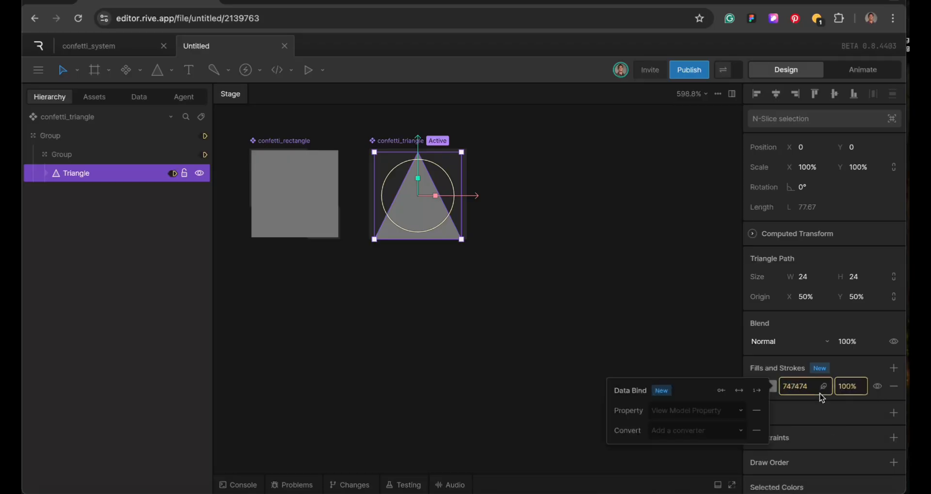
left_click(669, 409)
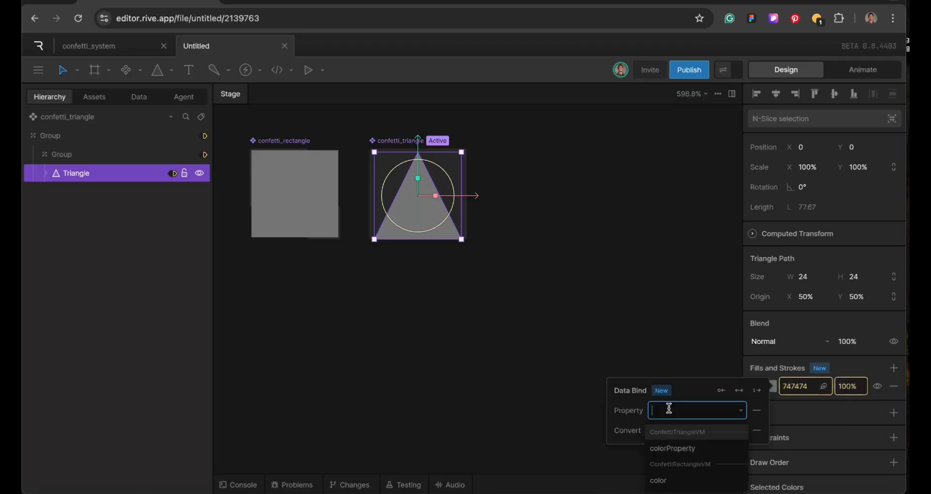
left_click(673, 448)
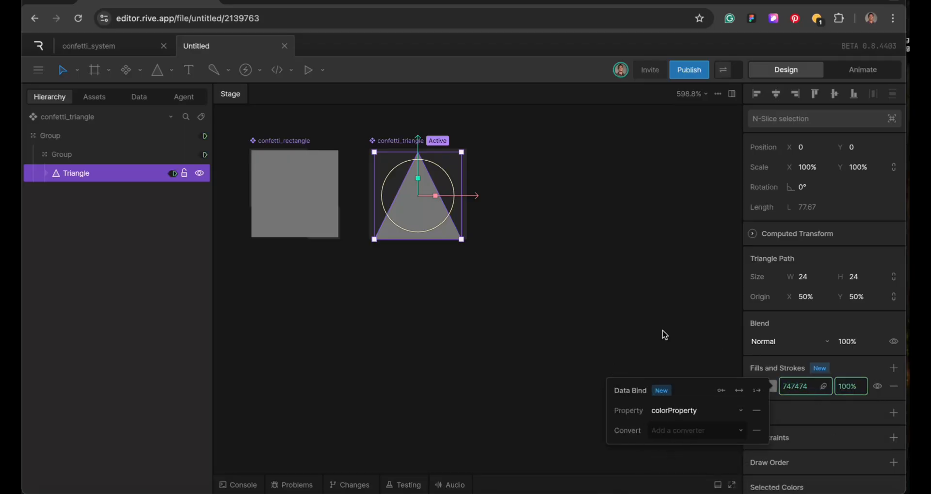
Step: Rename ConfettiTriangleVM's colorProperty to color
left_click(141, 97)
double_click(103, 173)
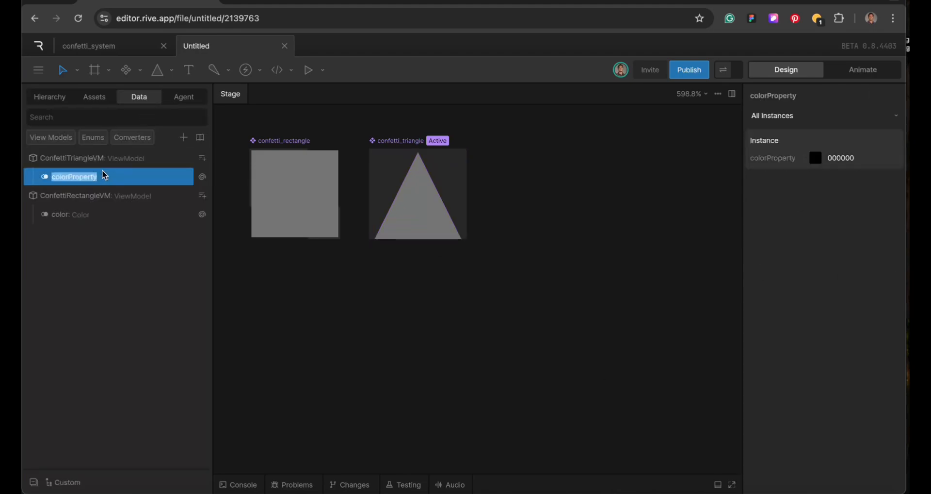
type("color")
key("Return")
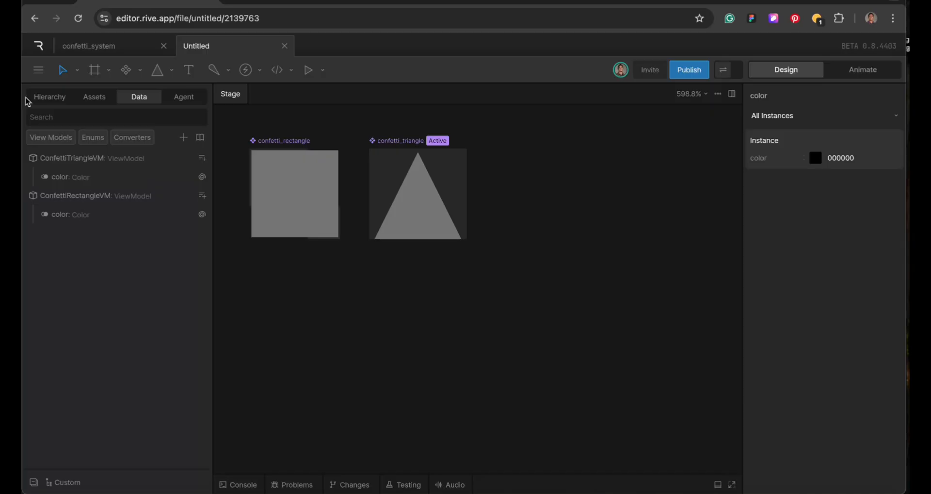
Step: In Animate mode, add keyframes for the confetti_triangle inner group's scale X, scale Y and rotation at frame 0 of Timeline 1
left_click(47, 96)
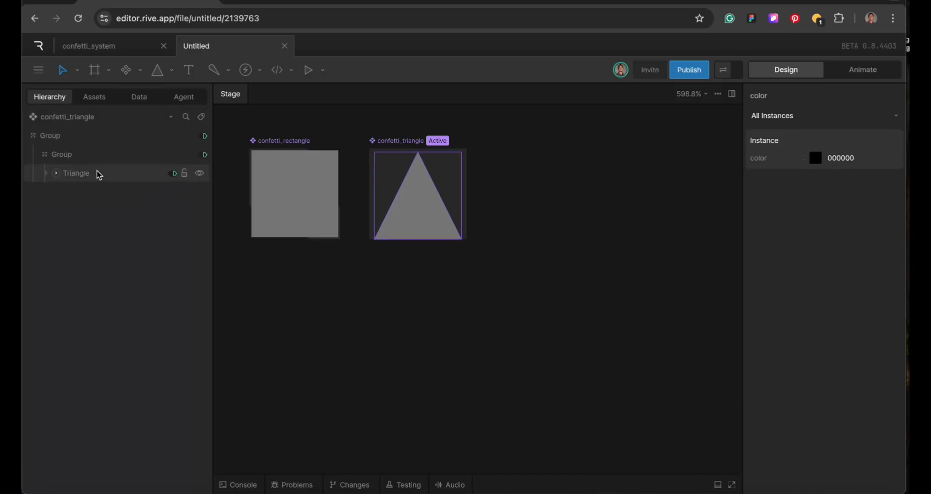
left_click(85, 154)
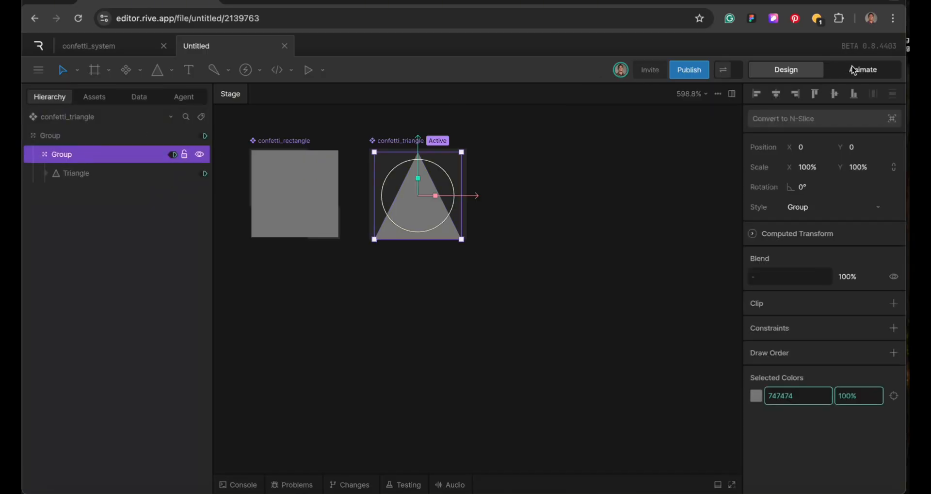
left_click(854, 70)
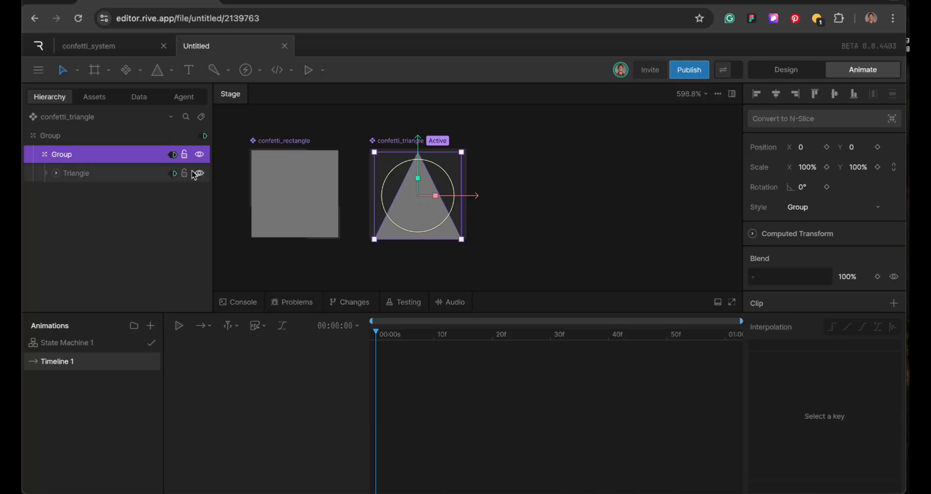
left_click(826, 167)
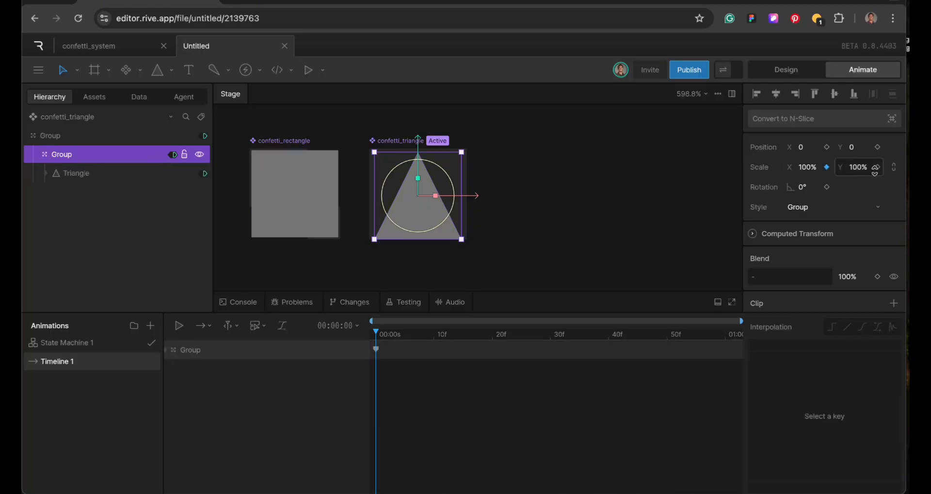
left_click(877, 167)
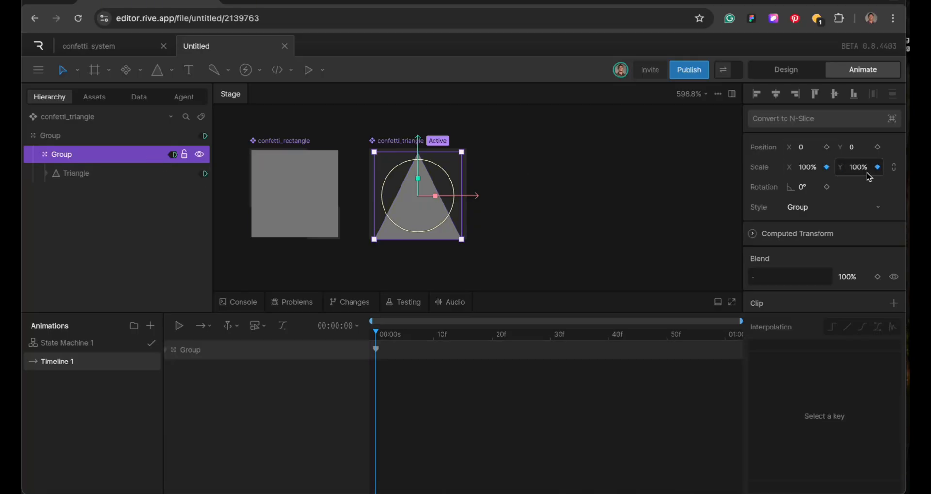
left_click(827, 188)
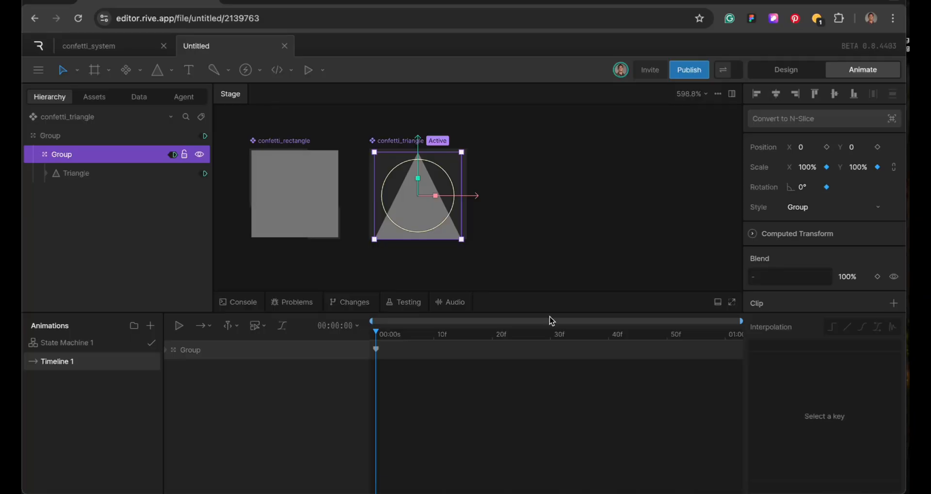
Step: At frame 0, stretch the inner group into a thin sliver with a scale of about 11.8% in X and 136.8% in Y
left_click(550, 334)
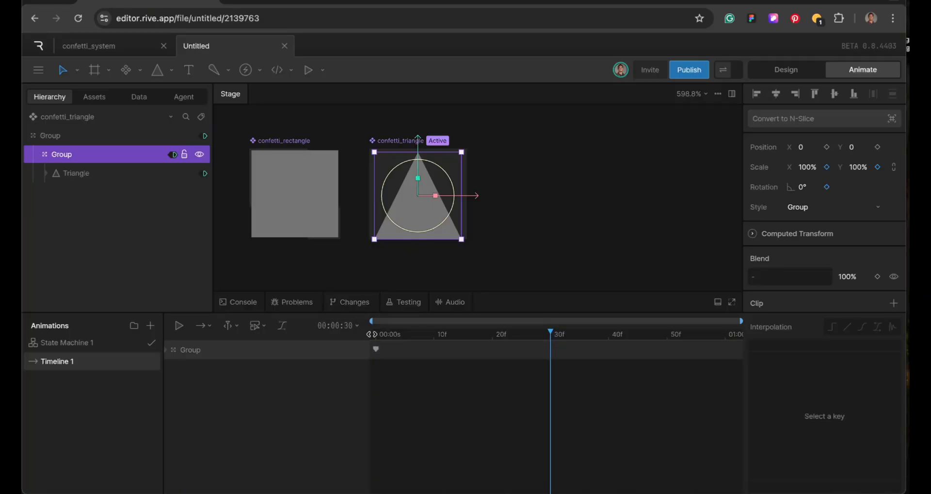
left_click(377, 336)
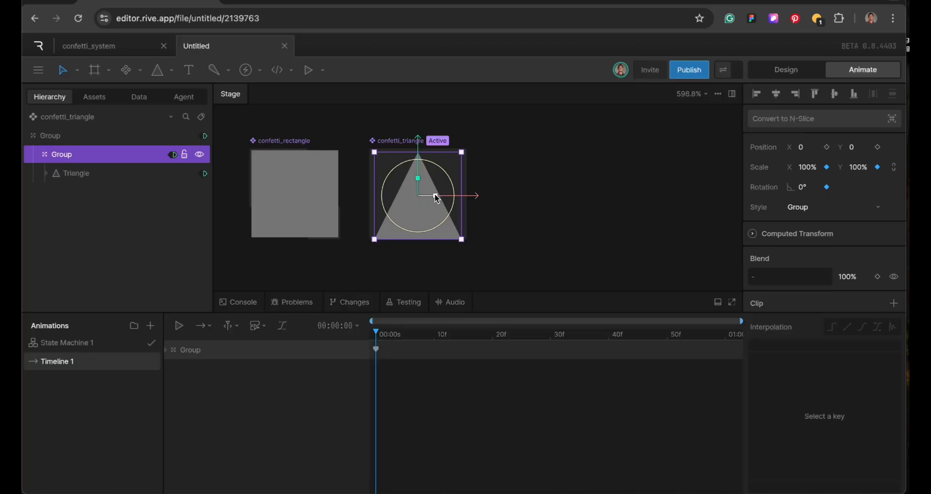
left_click_drag(436, 198, 250, 196)
left_click_drag(435, 195, 418, 87)
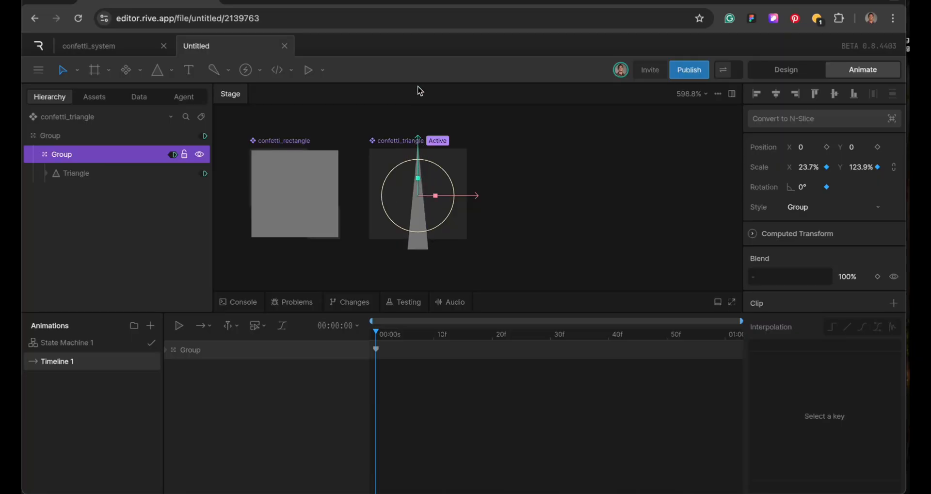
left_click_drag(436, 196, 419, 122)
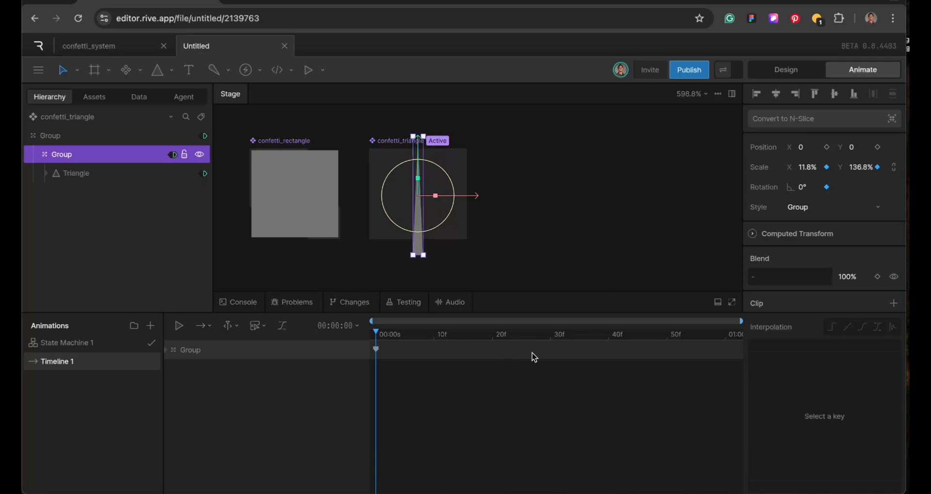
Step: Key the inner group's scale at frame 30 to X -139% and Y -30%, and copy the frame 0 key to 1:00
left_click(551, 338)
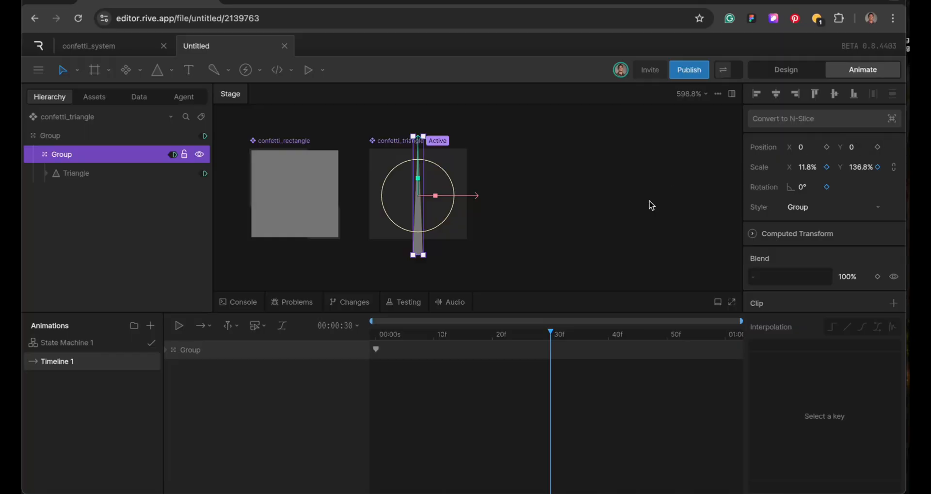
left_click_drag(805, 167, 805, 262)
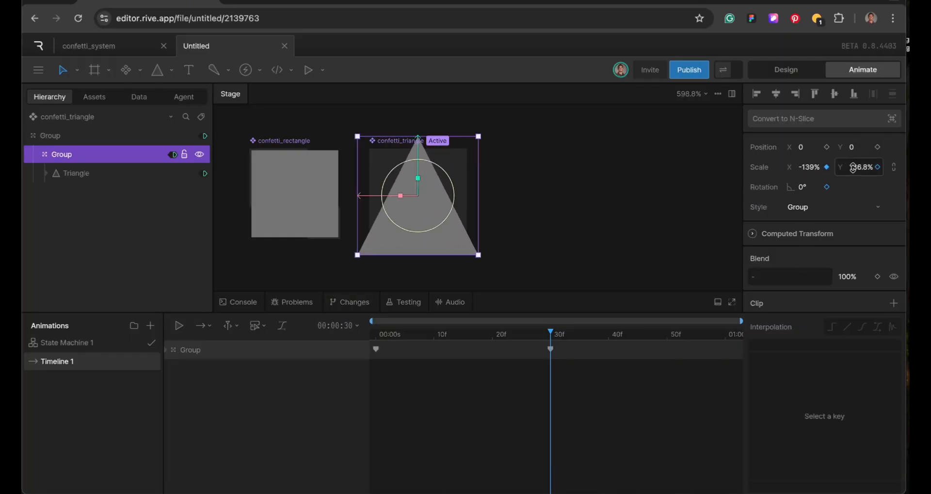
left_click_drag(853, 167, 843, 275)
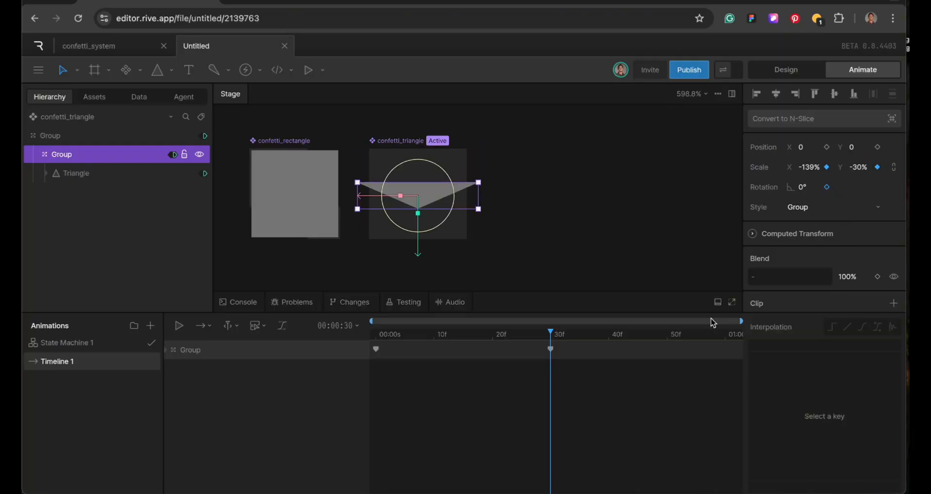
left_click(725, 333)
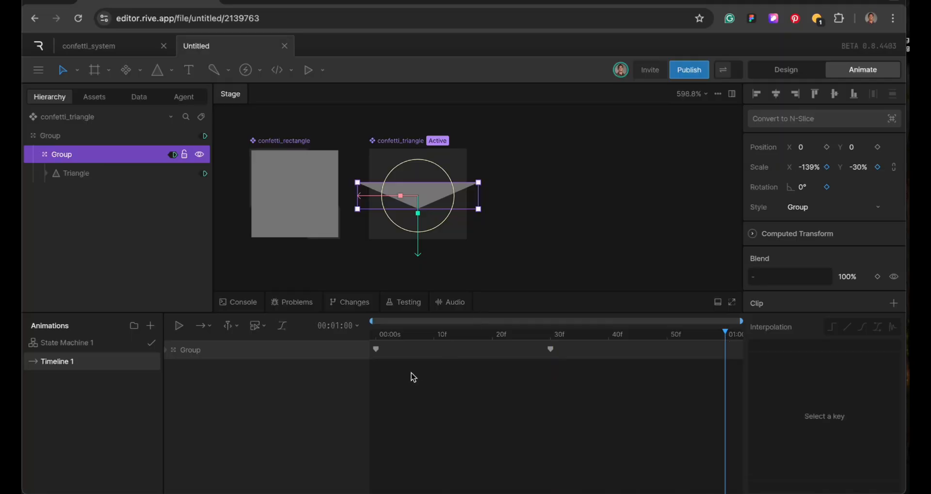
left_click(375, 348)
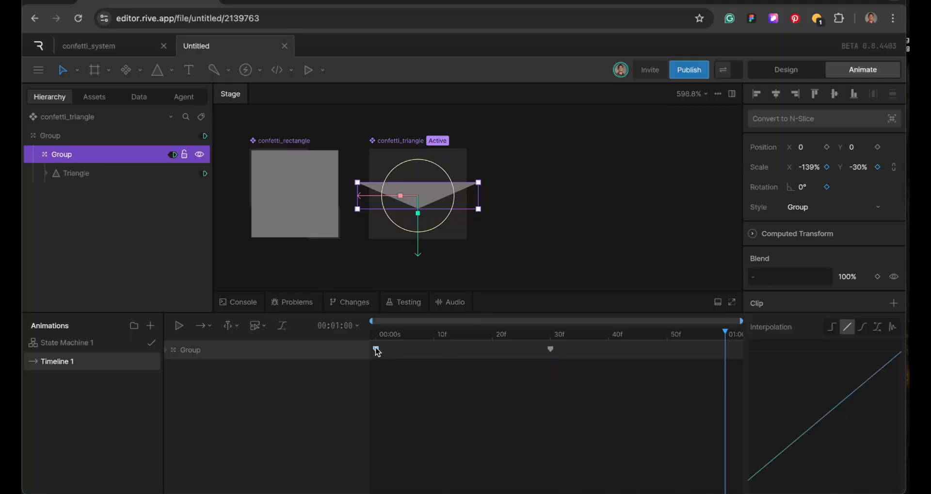
key("ctrl+v")
Step: Key the inner group's scale to X 65%, Y 112% at frame 10 and X 23%, Y 89% at frame 20
left_click(434, 335)
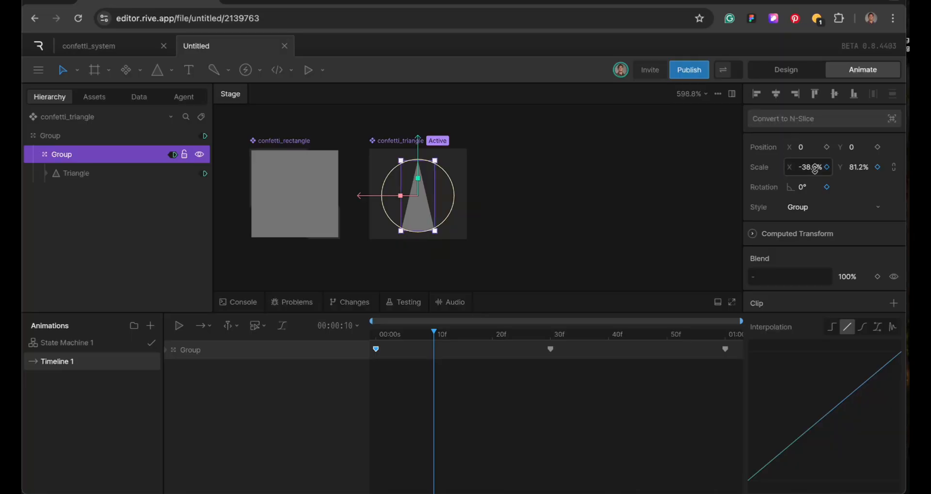
left_click_drag(817, 168, 802, 104)
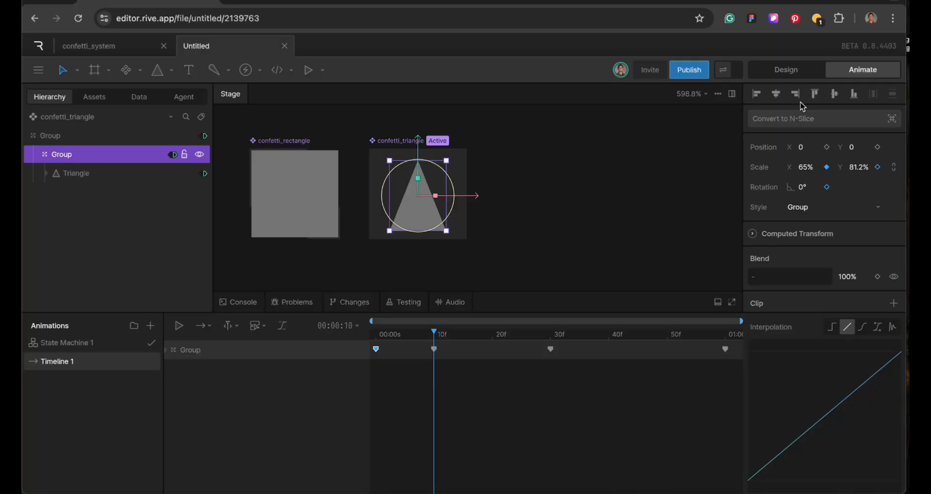
mouse_move(861, 165)
left_mouse_down()
mouse_move(863, 186)
mouse_move(866, 149)
left_mouse_up()
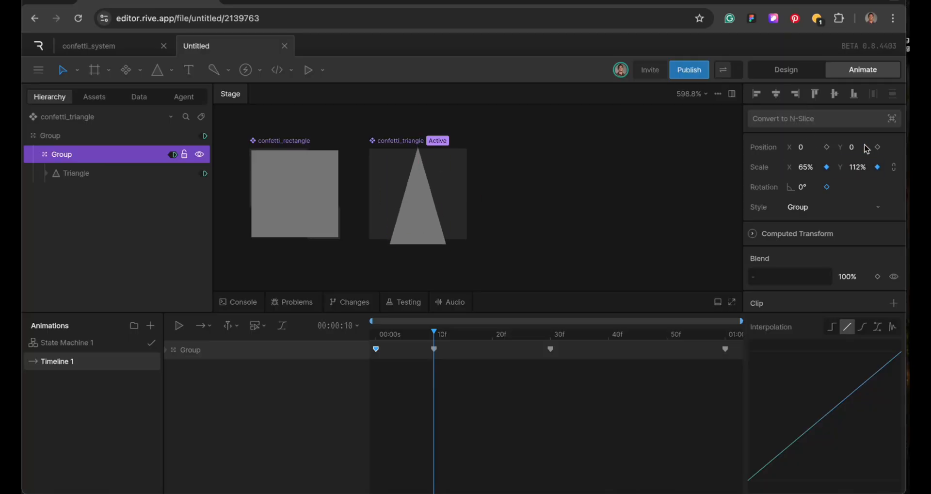
left_click(496, 338)
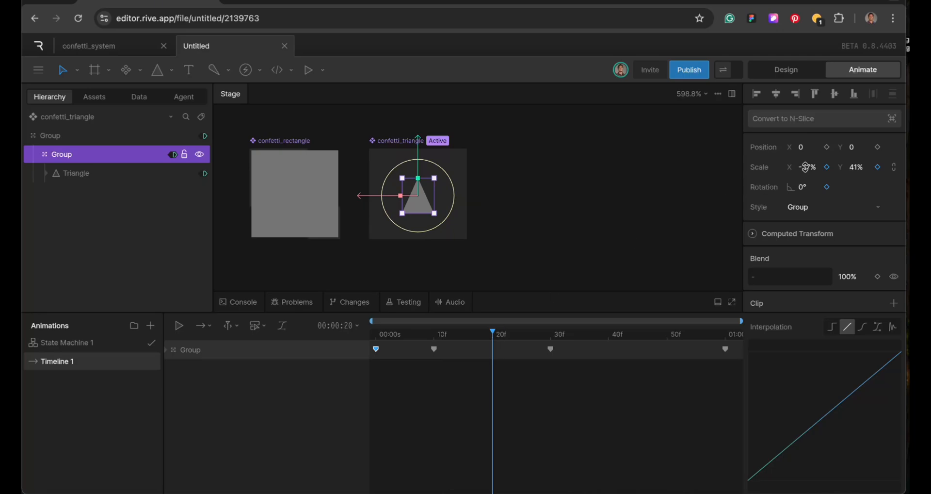
left_click_drag(805, 167, 813, 137)
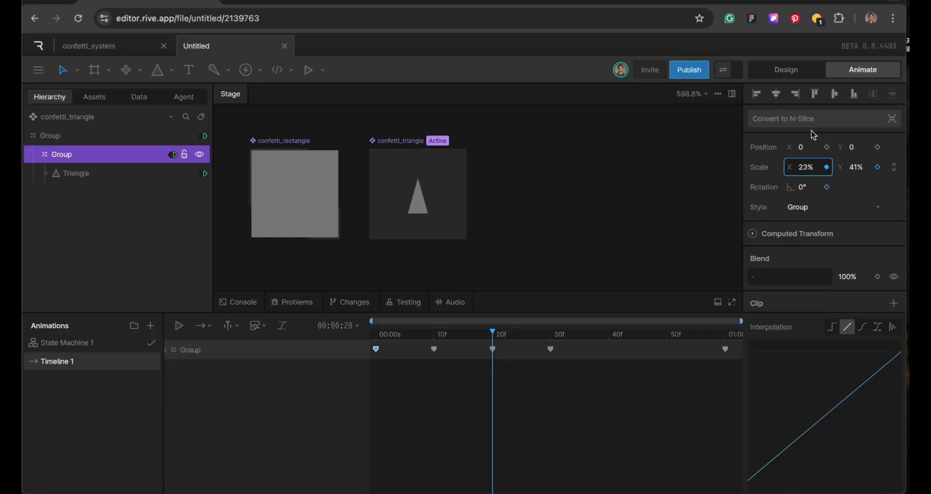
left_click_drag(856, 163, 857, 133)
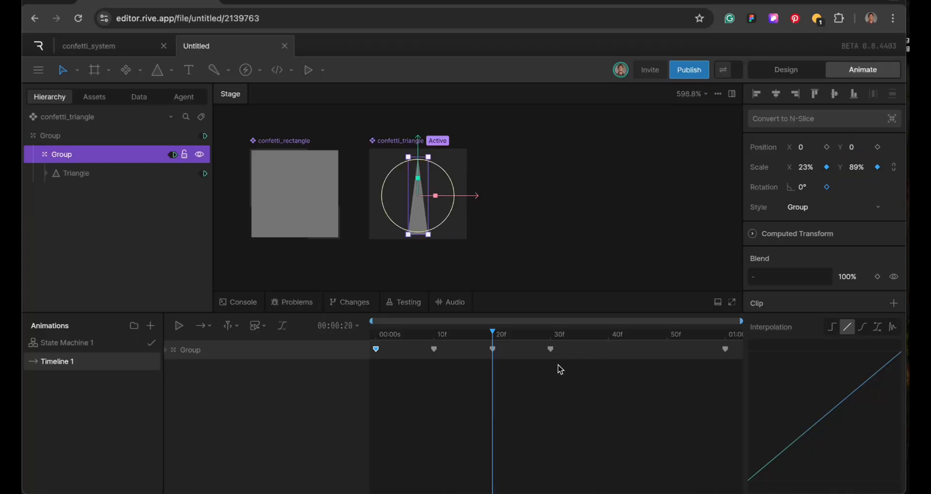
Step: Set Timeline 1 to Loop and preview the triangle's flipping animation
left_click(204, 325)
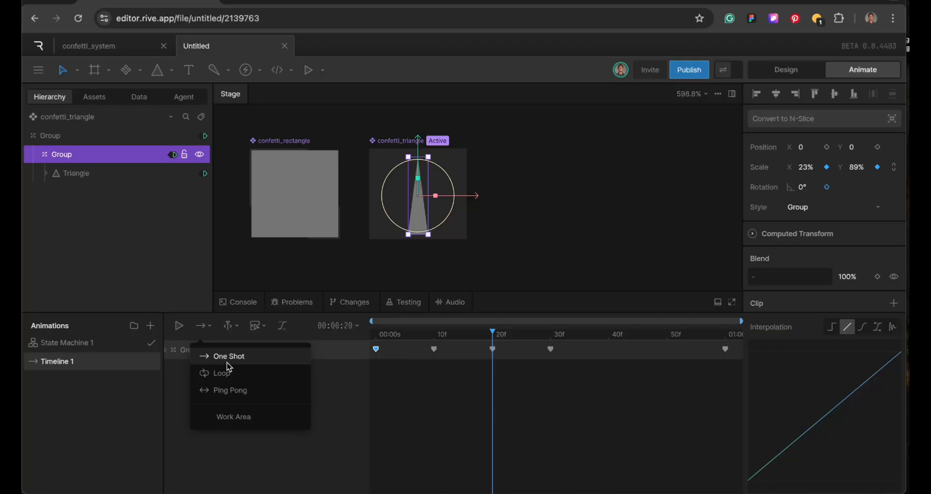
left_click(228, 373)
key("space")
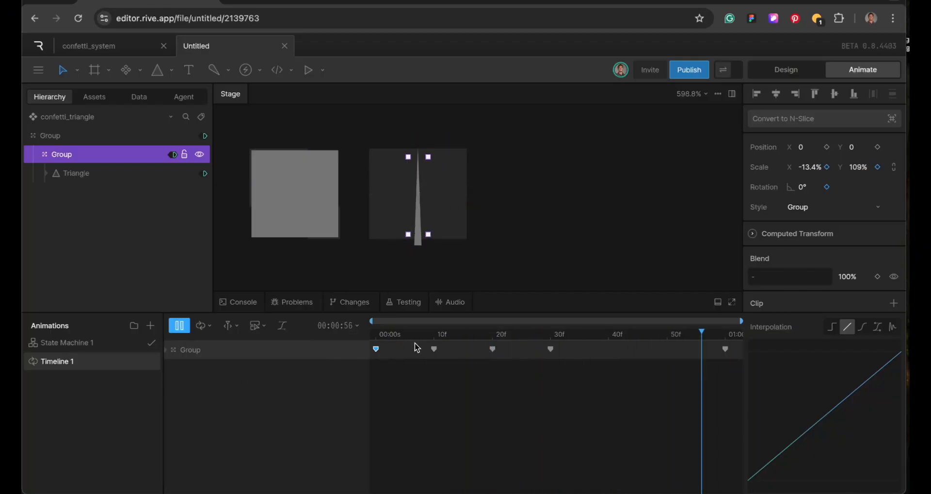
key("space")
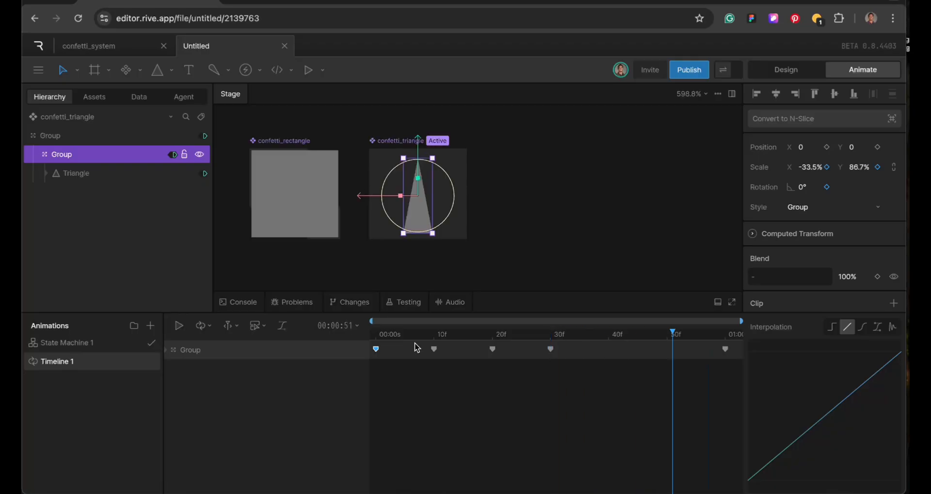
Step: Copy the group's keys from frames 10 and 20 to frames 40 and 50, and preview the loop
left_click_drag(427, 343, 518, 355)
left_click_drag(603, 335, 610, 338)
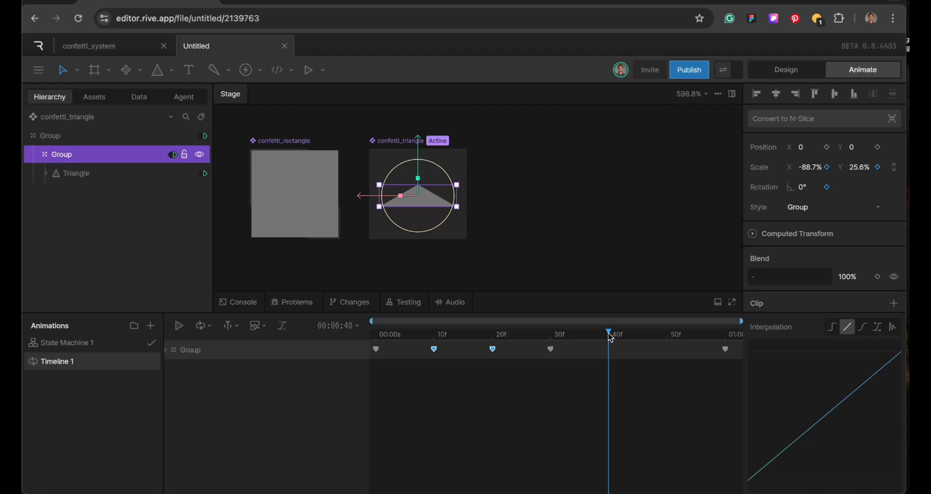
key("ctrl+v")
key("space")
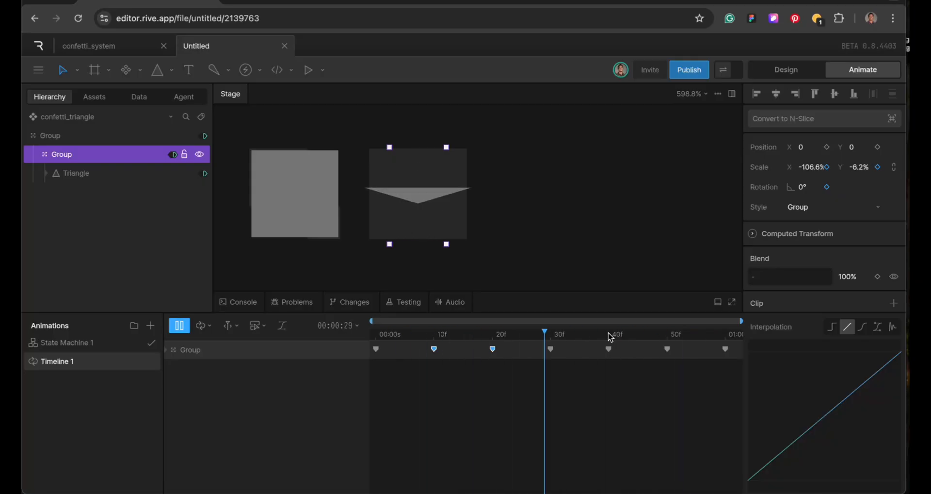
key("space")
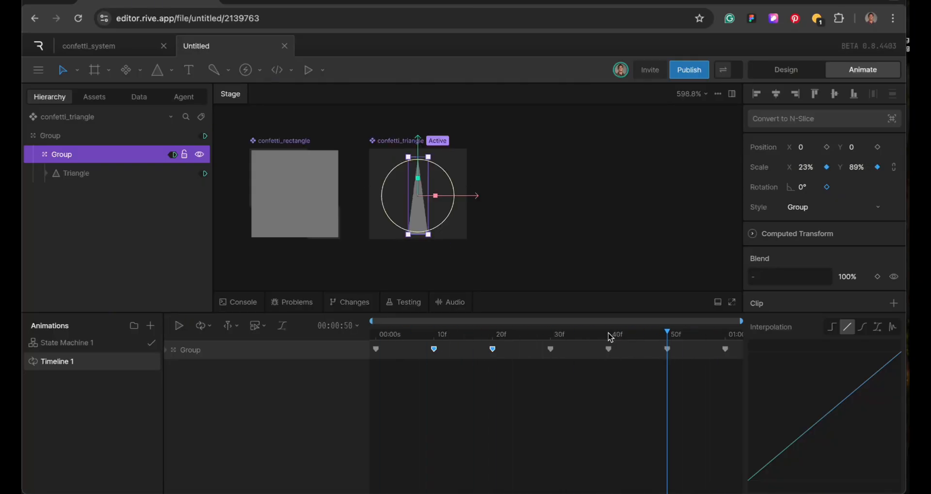
Step: Key a counterclockwise rotation of the inner group at frame 30, keeping 0° at 1:00, and preview the loop
left_click(377, 334)
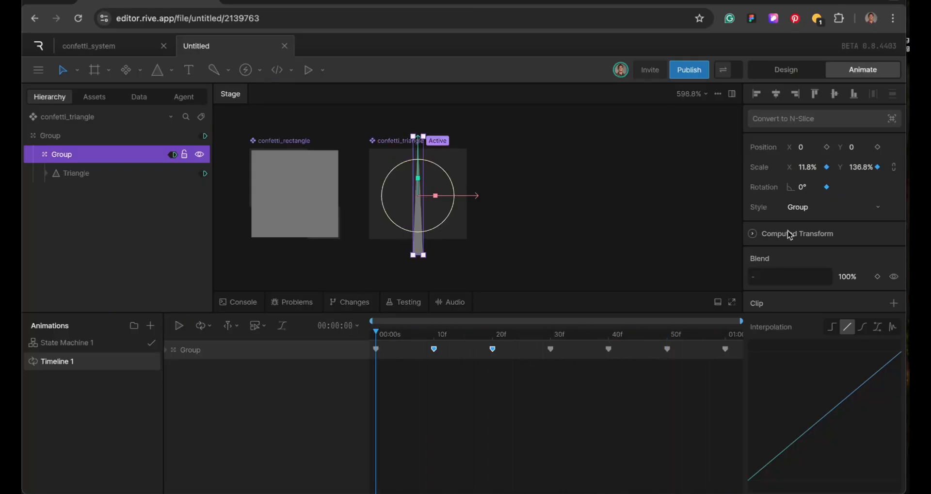
left_click(550, 335)
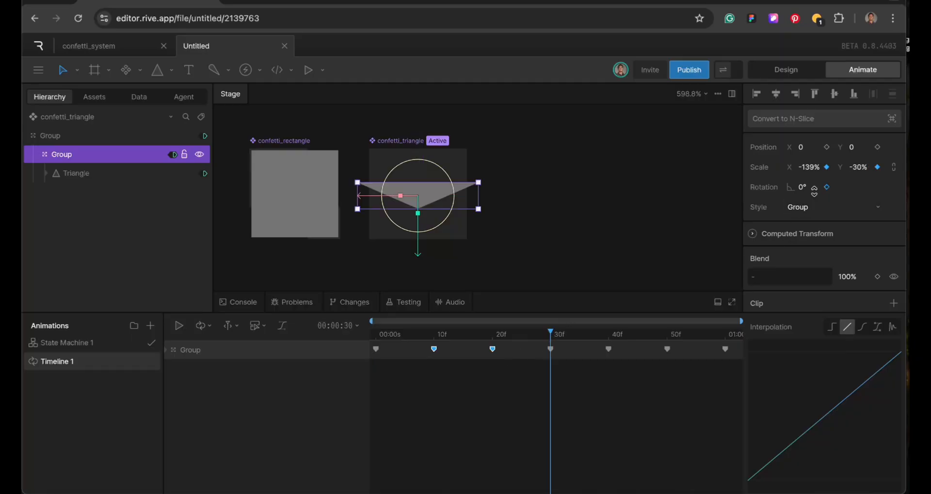
left_click_drag(814, 185, 805, 248)
left_click(729, 334)
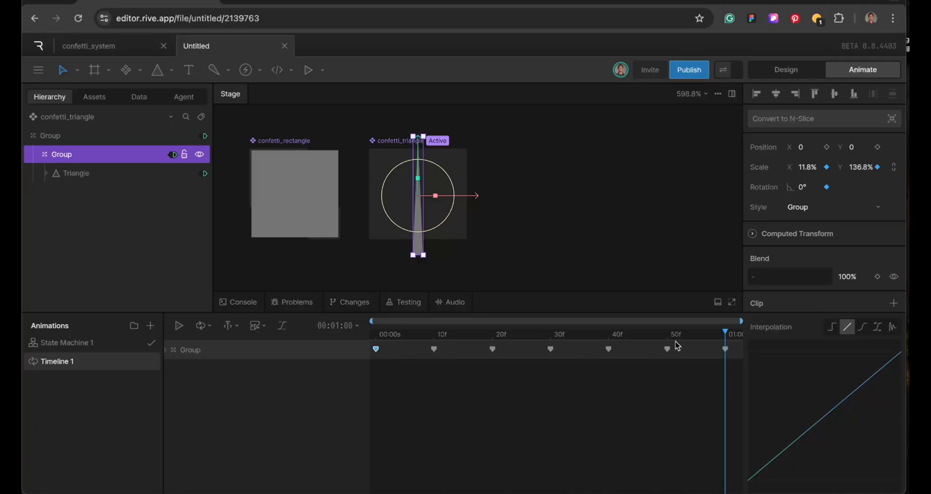
key("space")
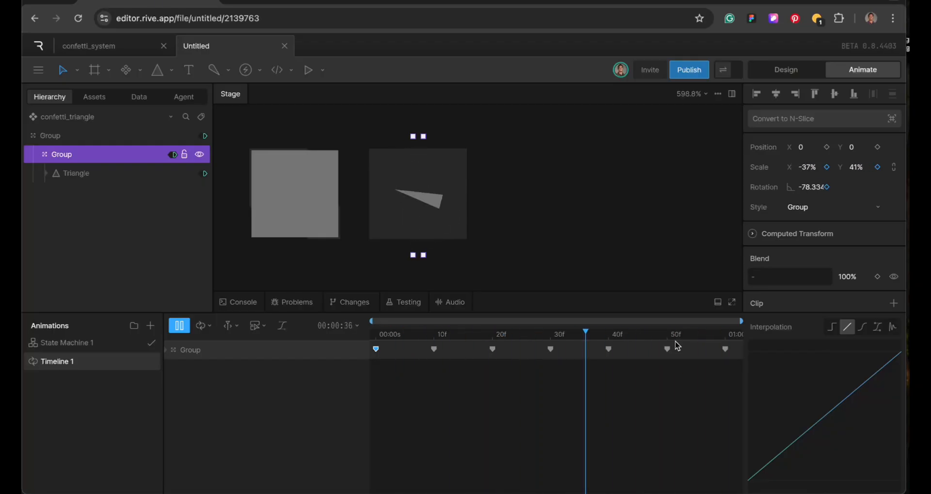
key("space")
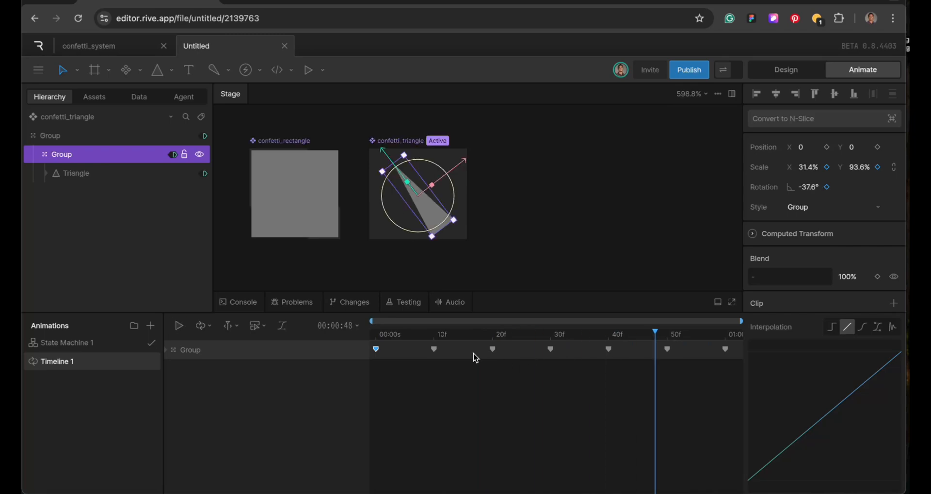
Step: Key the triangle's inner group rotation to 39° at frame 10 and try -215° at frame 20
left_click(438, 336)
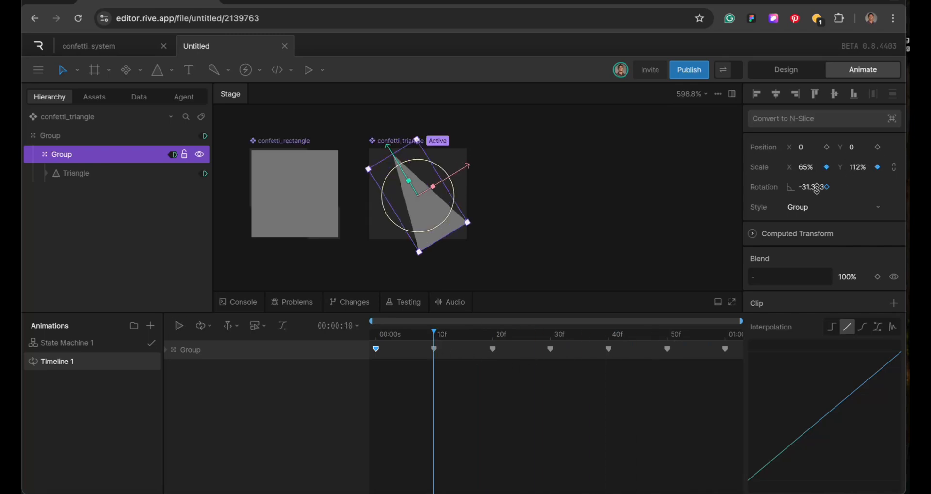
left_click_drag(815, 187, 821, 145)
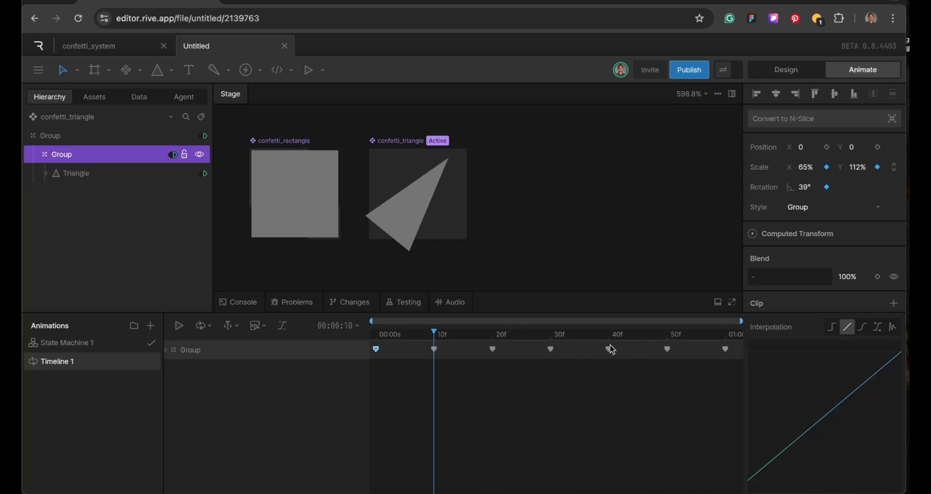
left_click(492, 337)
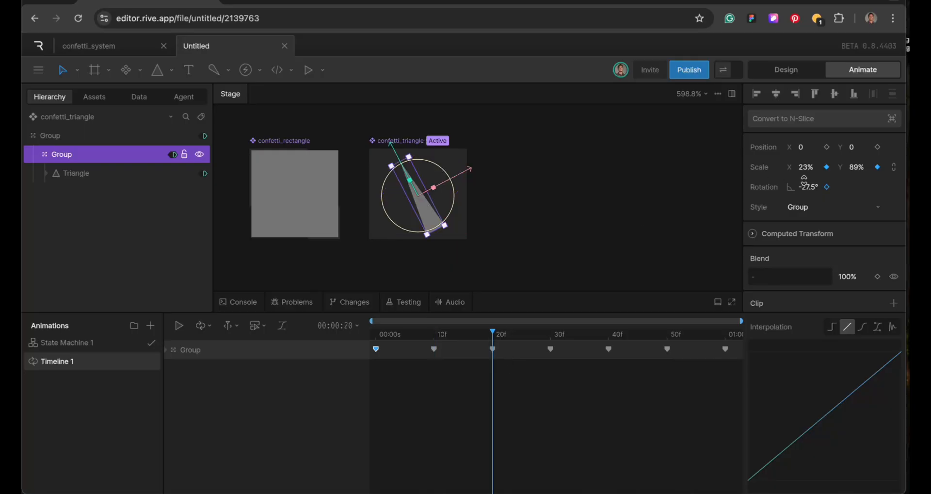
left_click_drag(807, 186, 795, 139)
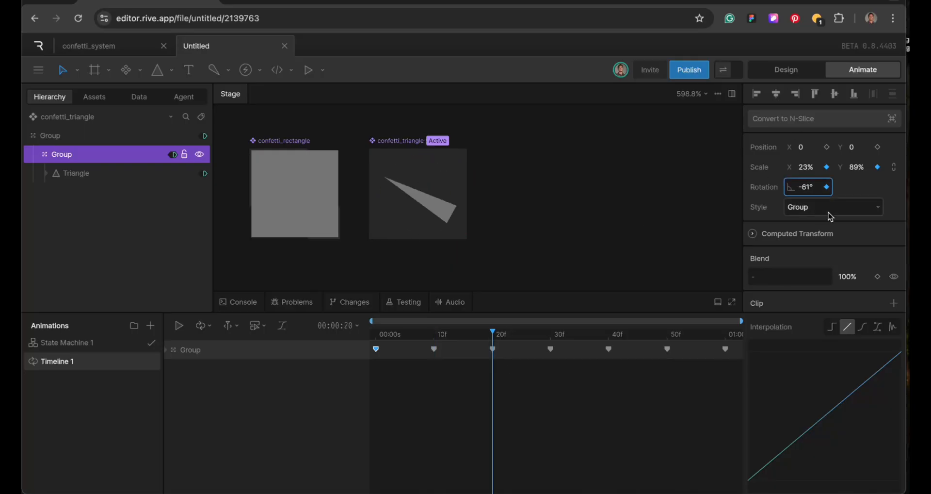
left_click_drag(831, 217, 851, 308)
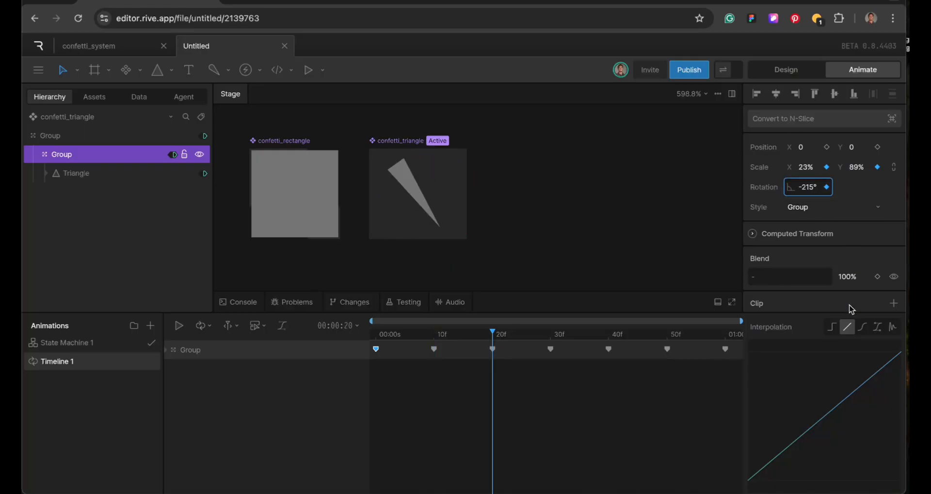
Step: Copy the triangle group's keys from frames 10 and 20 to frames 40 and 50, and preview the loop
left_click(609, 341)
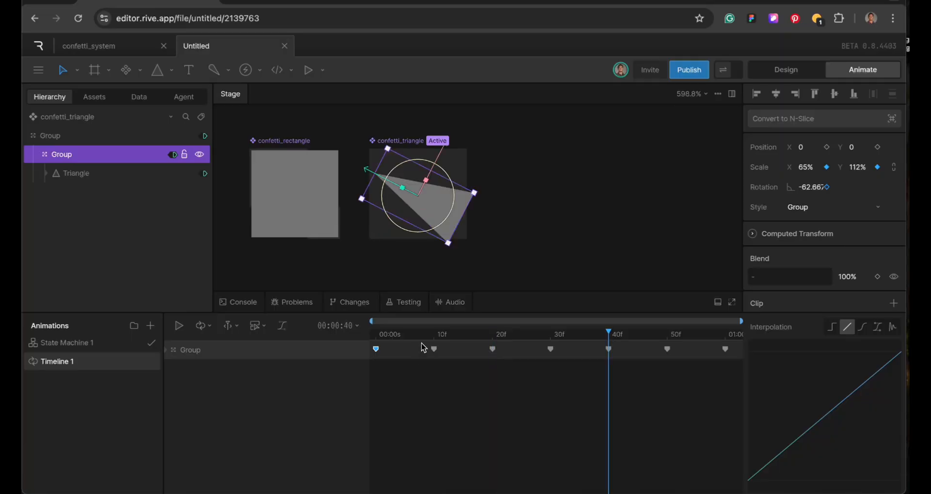
left_click_drag(423, 345, 506, 355)
key("super+v")
key("space")
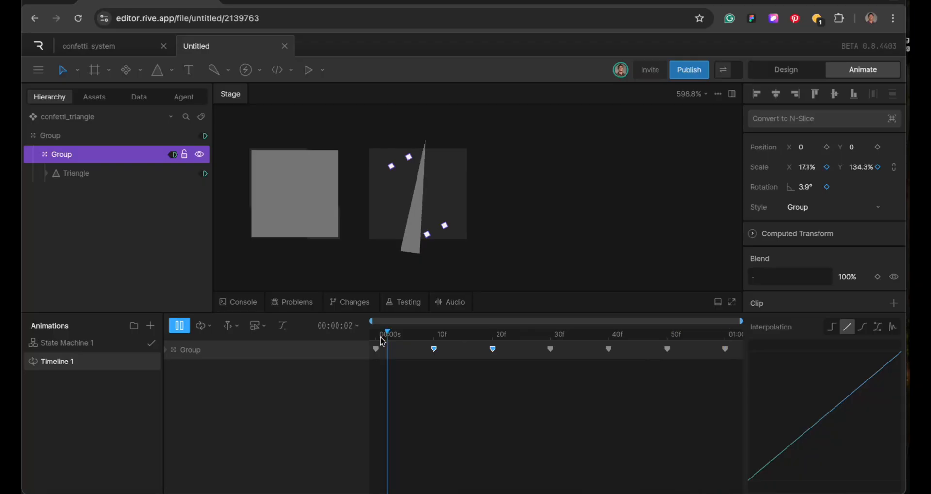
key("space")
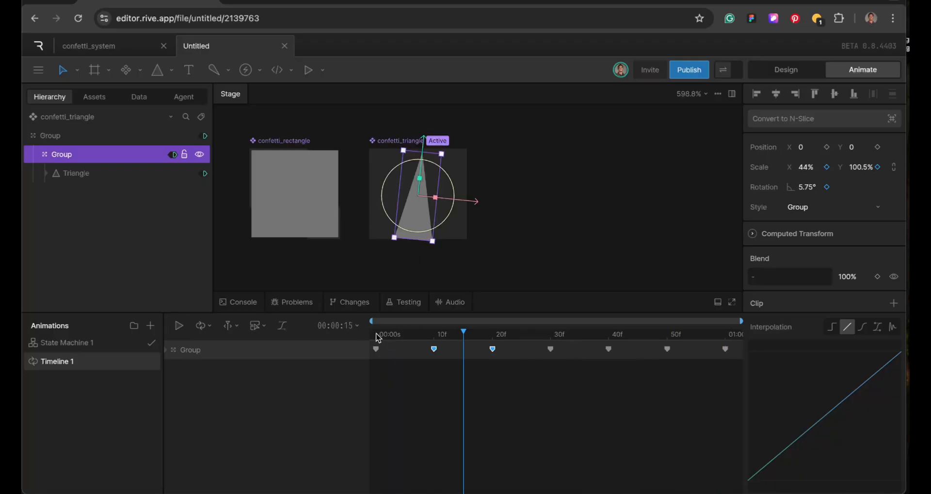
left_click(378, 336)
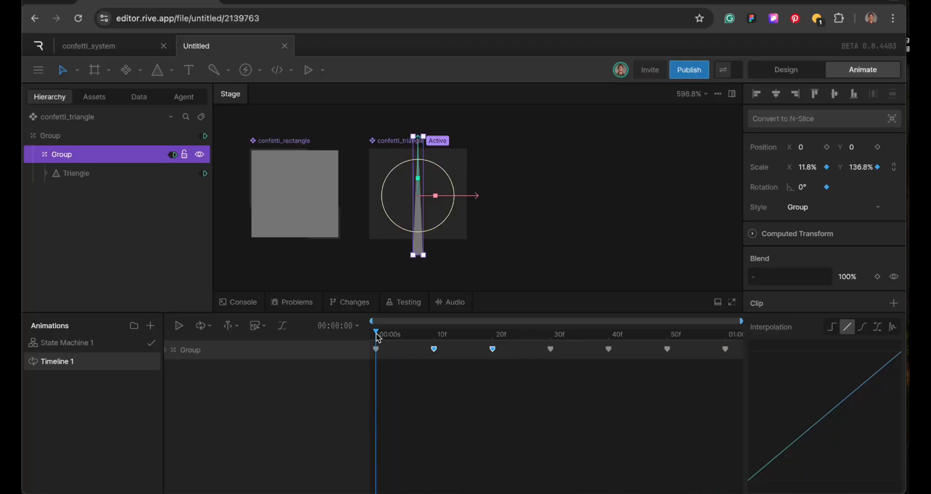
left_click(513, 360)
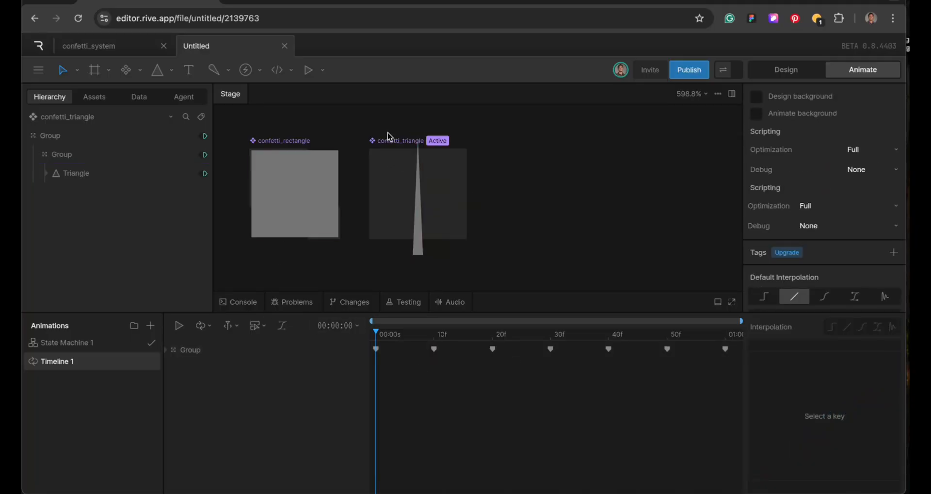
Step: Play State Machine 1 of the confetti_triangle artboard to preview its timeline
left_click(783, 71)
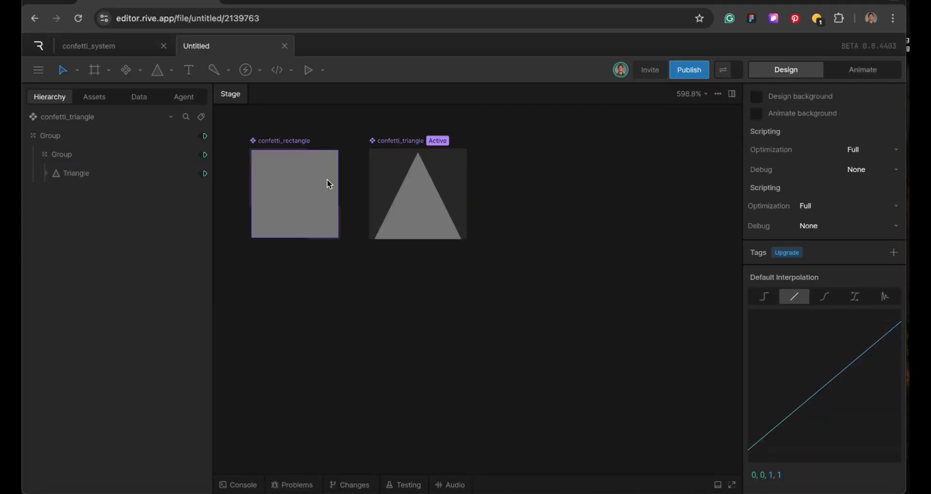
left_click(390, 140)
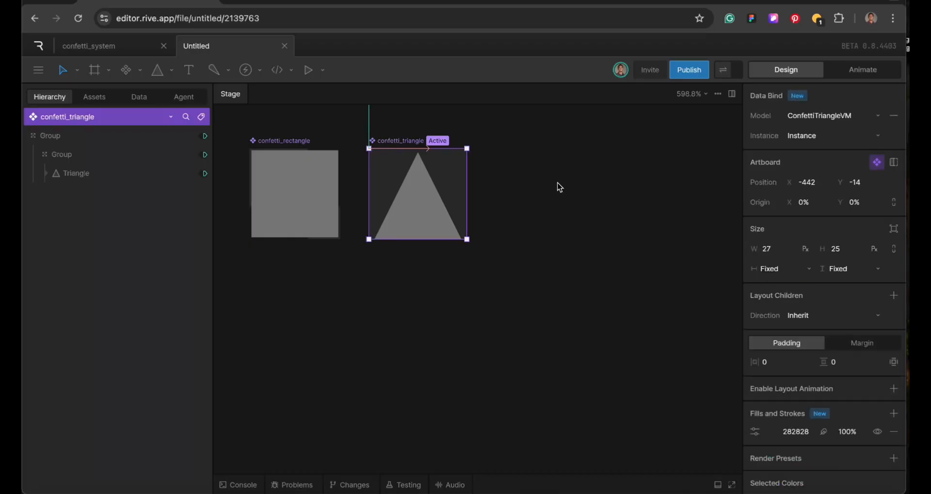
left_click(877, 71)
left_click(94, 342)
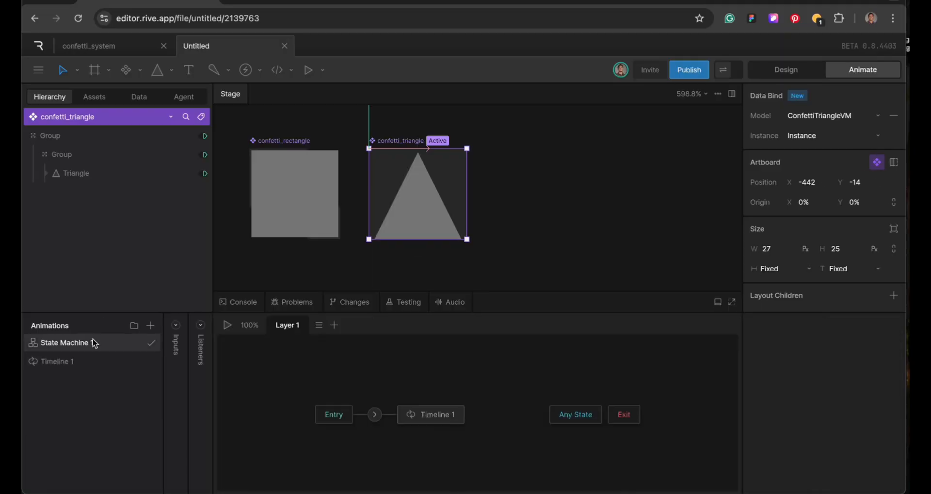
key("space")
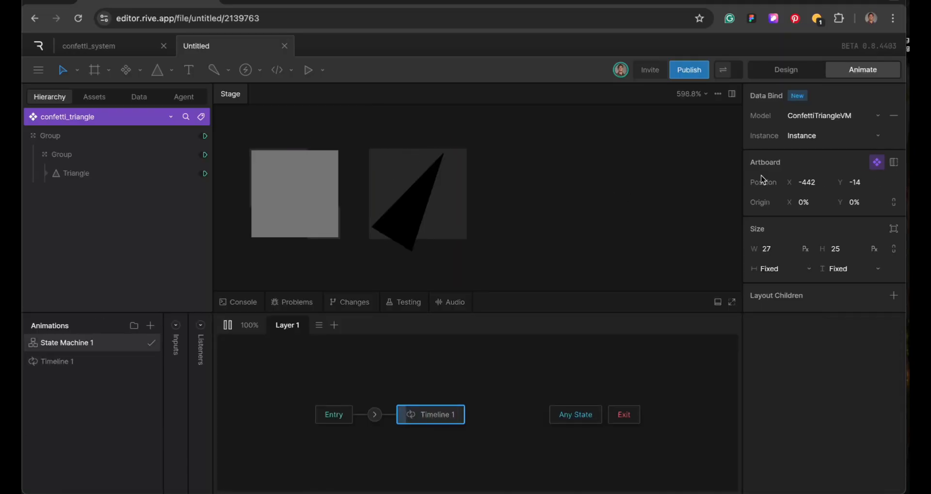
Step: Test the triangle's colour binding by setting the running instance's color to AF5050, and stop the preview
left_click(138, 97)
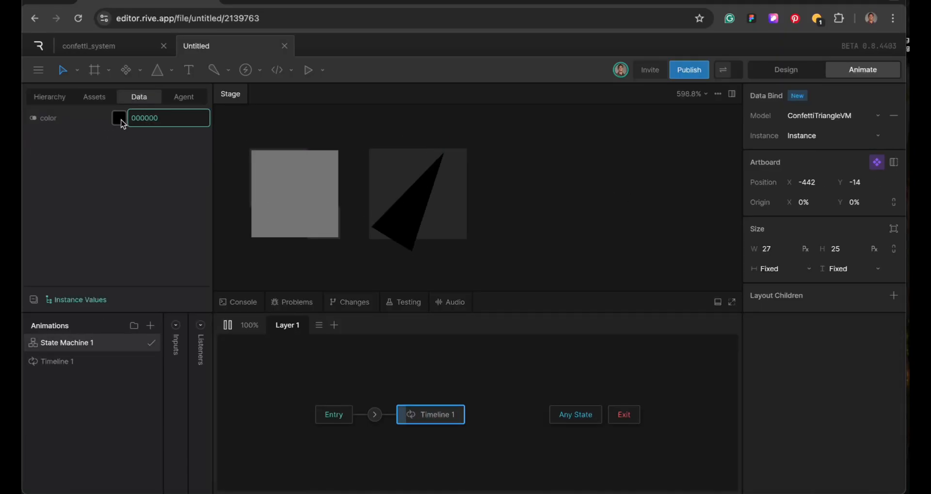
left_click(120, 118)
left_click(784, 170)
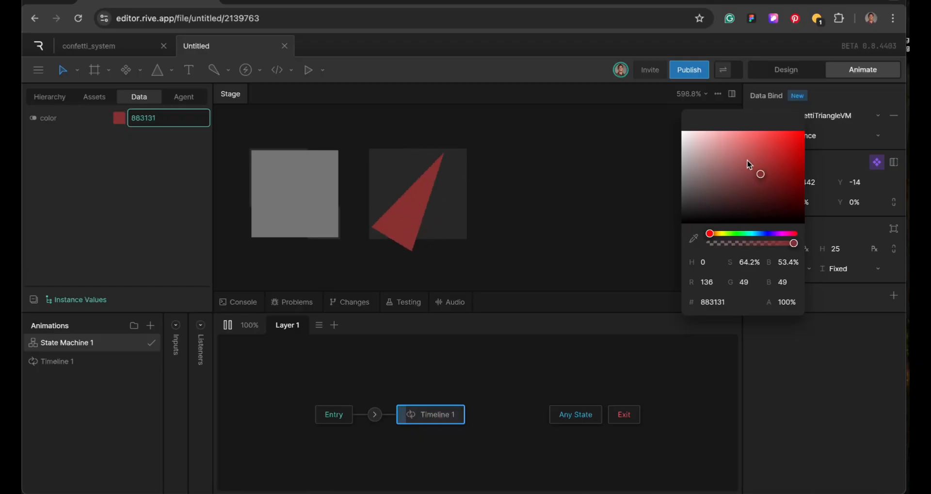
left_click_drag(784, 170, 748, 162)
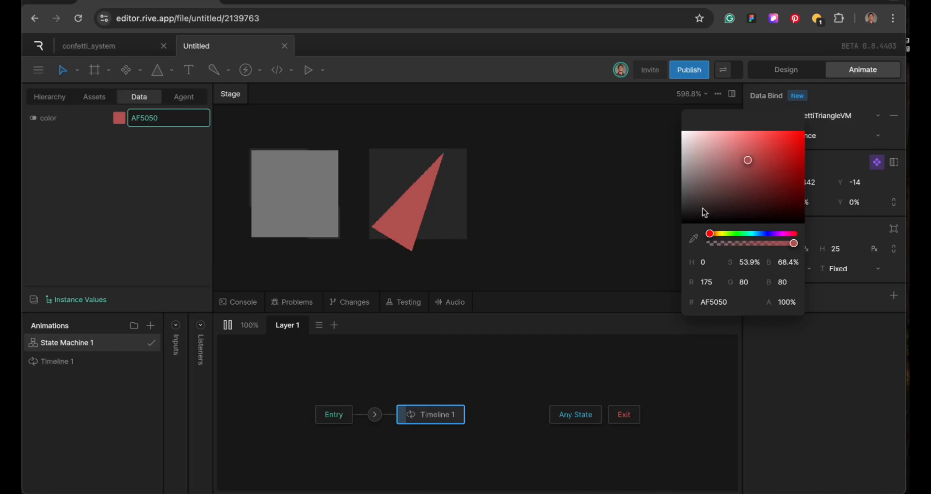
left_click(629, 146)
left_click(430, 156)
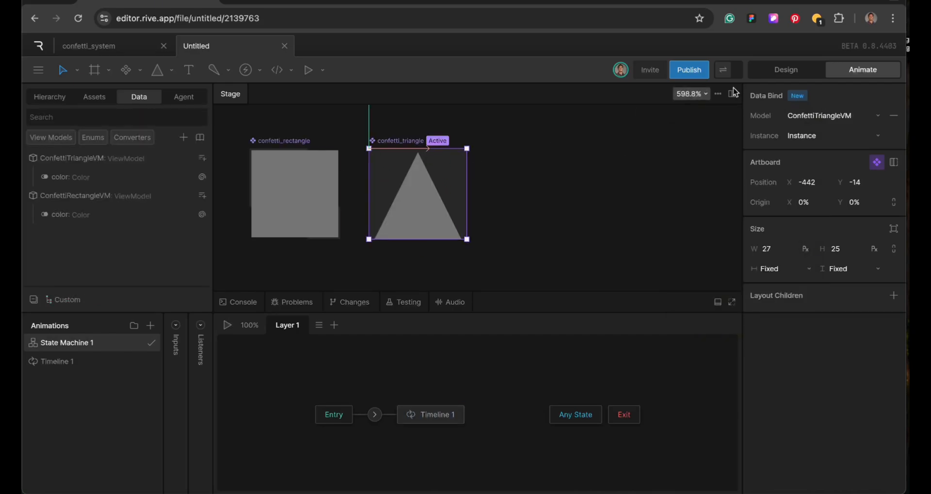
Step: Draw a new artboard of about 26 by 27 px beside the triangle artboard and name it confetti_circle
left_click(781, 72)
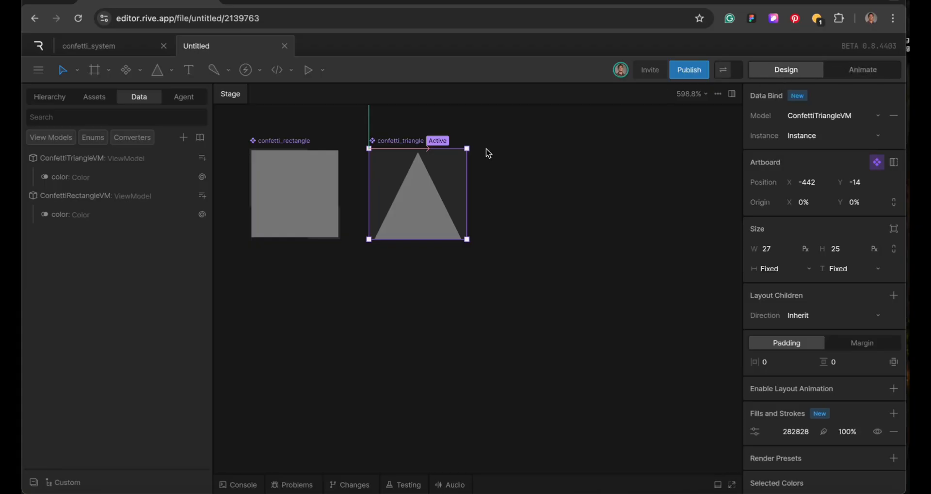
scroll(421, 186, "right", 5)
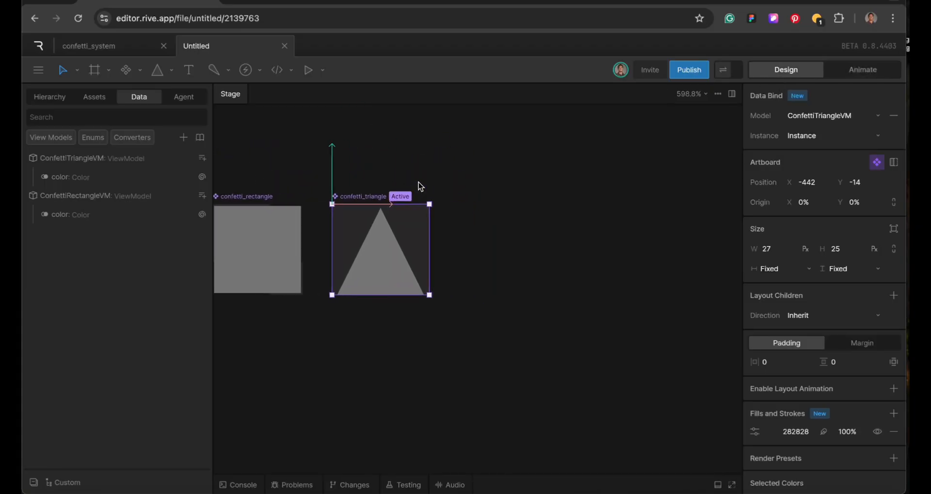
scroll(420, 185, "left", 4)
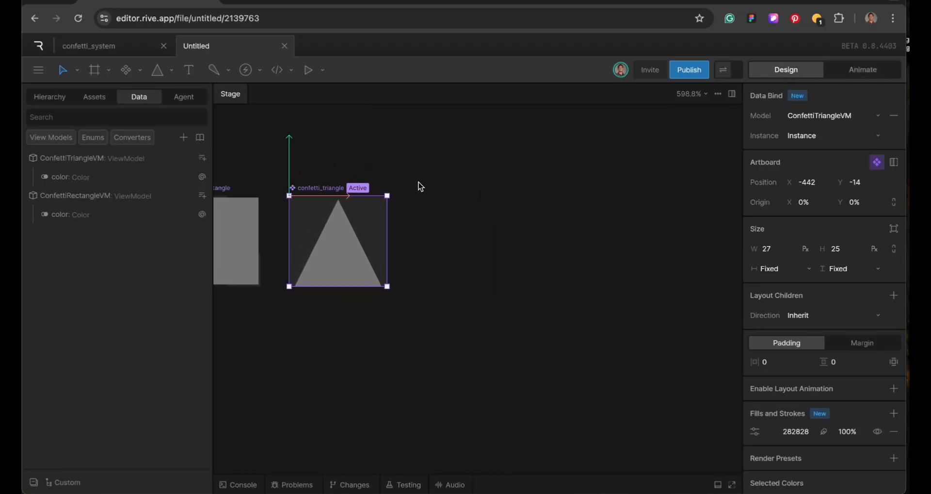
scroll(344, 227, "down", 5)
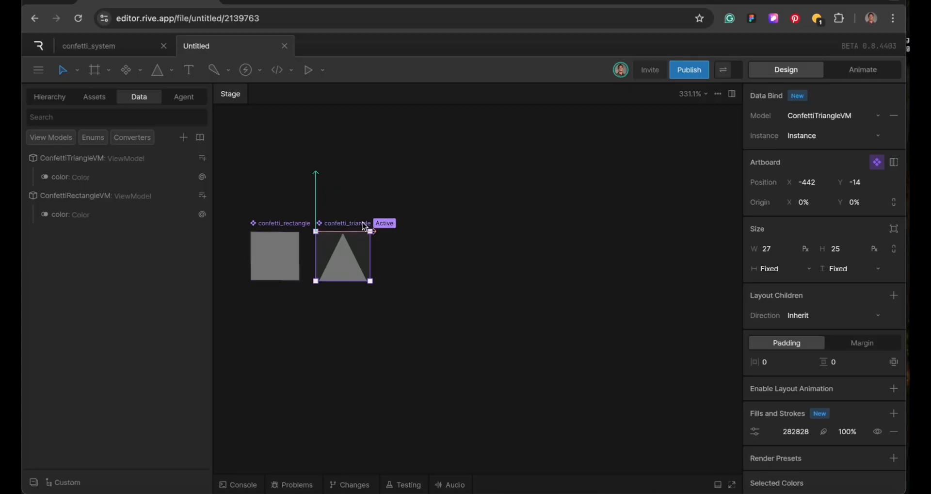
scroll(411, 222, "up", 5)
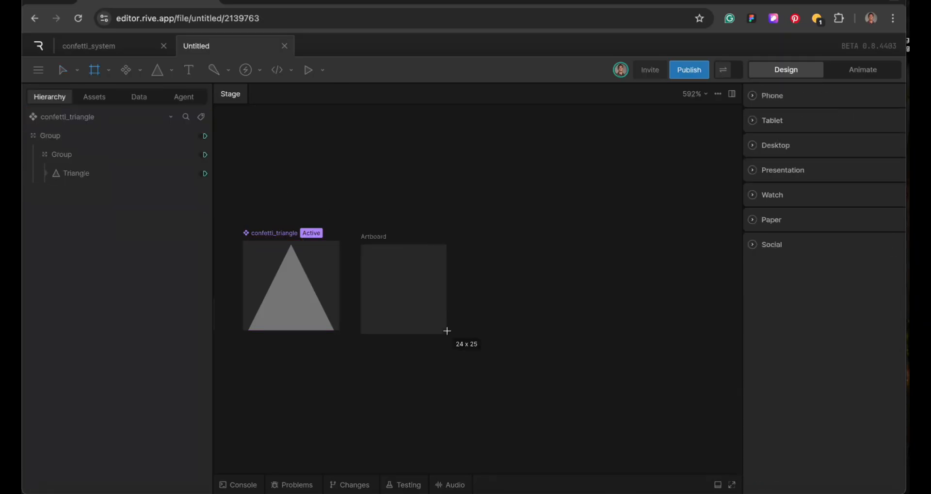
double_click(383, 237)
type("confetti_c")
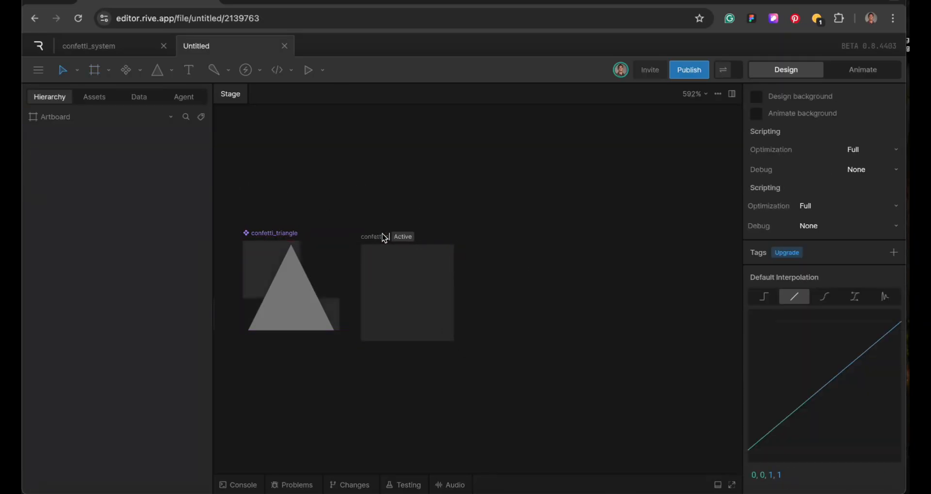
type("ircle")
key("Return")
Step: Draw an ellipse on the confetti_circle artboard and set its size to 25 by 25 with linked proportions
key("o")
left_click_drag(346, 227, 418, 300)
left_click(894, 296)
left_click(807, 297)
type("25")
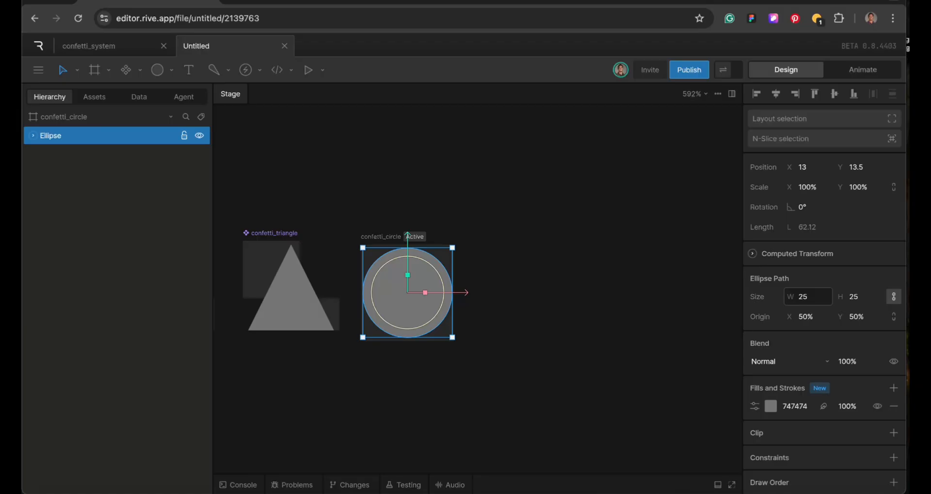
Step: Create a view model named ConfettiCircleVM
left_click(138, 97)
left_click(183, 138)
type("cON")
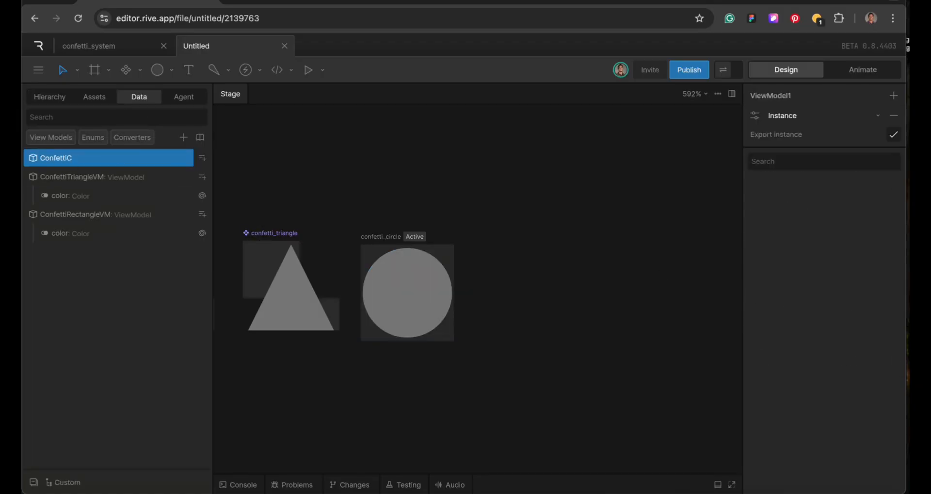
type("fettiCircleVM")
key("Return")
Step: Make confetti_circle a component bound to the ConfettiCircleVM model, and add a color property to that view model
left_click(381, 236)
key("shift+n")
left_click(831, 117)
left_click(819, 139)
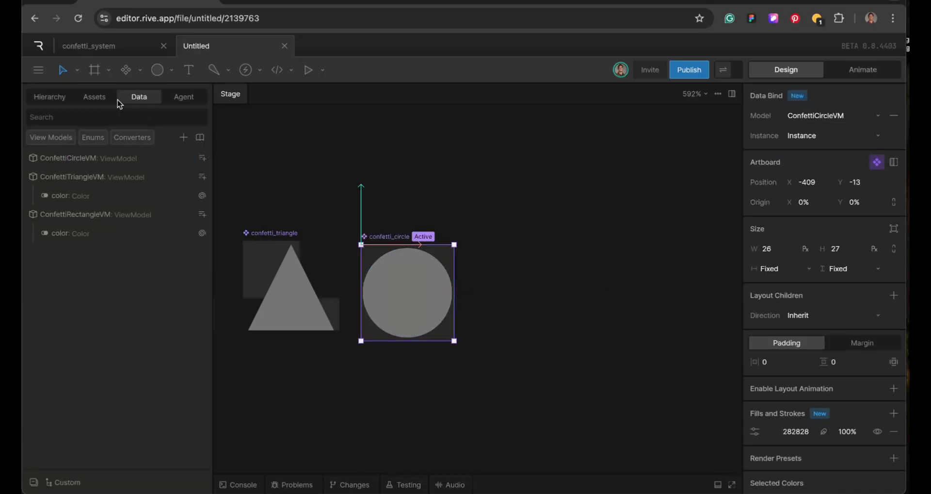
left_click(202, 157)
type("col")
Step: Nest the circle in two groups and key the inner group's scale and rotation at frame 0 of Timeline 1
left_click(47, 97)
left_click(132, 158)
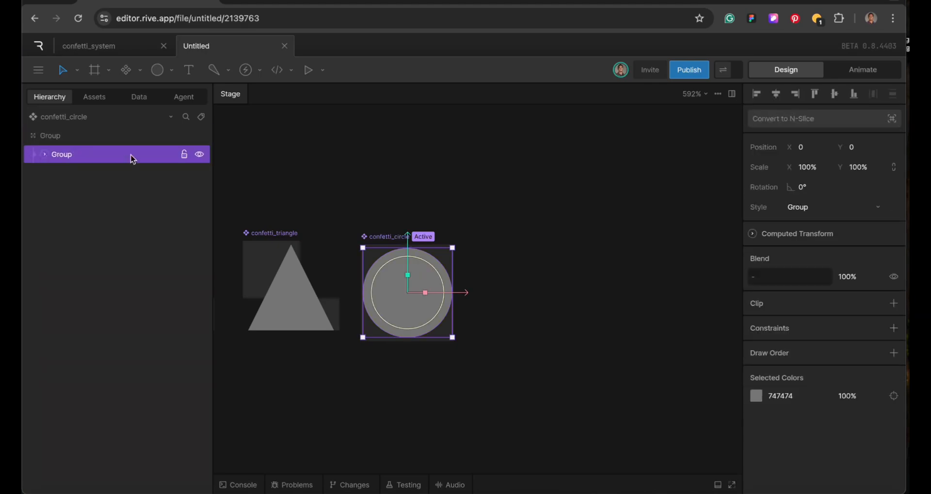
left_click(835, 68)
scroll(283, 255, "down", 3)
left_click(826, 167)
left_click(878, 167)
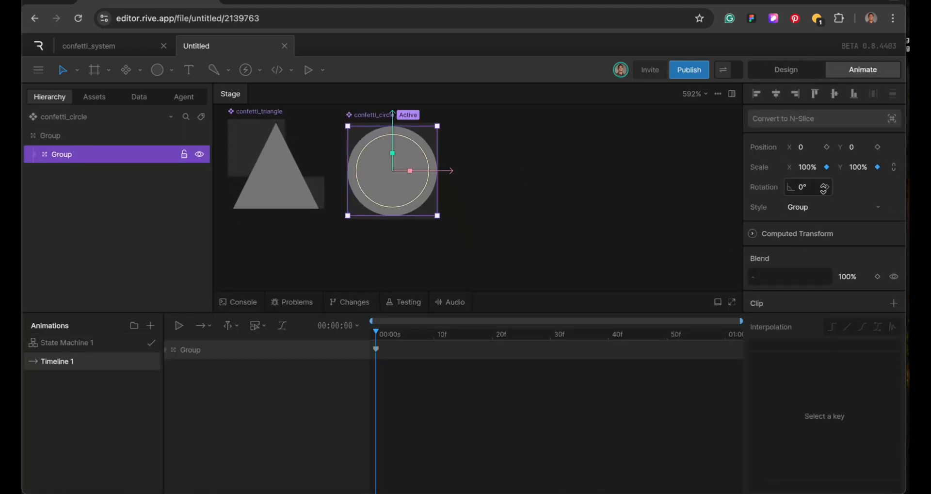
left_click(826, 187)
Step: Key the circle group's scale to X 10%, Y 127% at frame 0 and X 170% with a nearly flat Y at frame 30
left_click(550, 334)
left_click(376, 333)
left_click_drag(810, 164, 811, 207)
left_click_drag(859, 166, 865, 150)
left_click(551, 333)
left_click_drag(807, 166, 817, 88)
left_click_drag(853, 167, 837, 241)
left_click_drag(807, 167, 807, 161)
left_click_drag(851, 160, 851, 168)
Step: Copy the circle group's frame 0 keys to 1:00
left_click(725, 334)
left_click(376, 348)
key("ctrl+c")
key("ctrl+v")
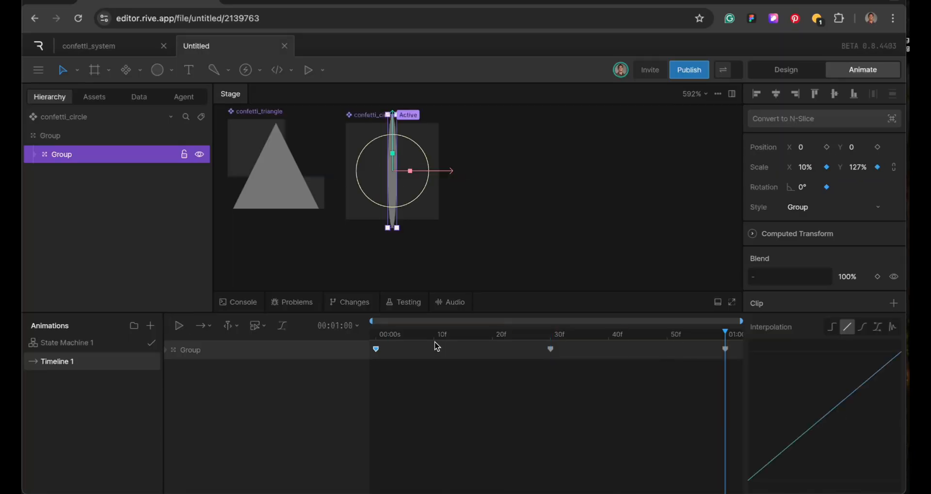
Step: Key intermediate X and Y scales for the circle group at frames 10 and 20, and preview the animation
left_click_drag(442, 333, 434, 334)
left_click_drag(808, 166, 813, 110)
left_click_drag(858, 167, 854, 254)
left_click(493, 334)
left_click_drag(807, 167, 807, 208)
left_click_drag(858, 167, 858, 201)
left_click(376, 336)
key("space")
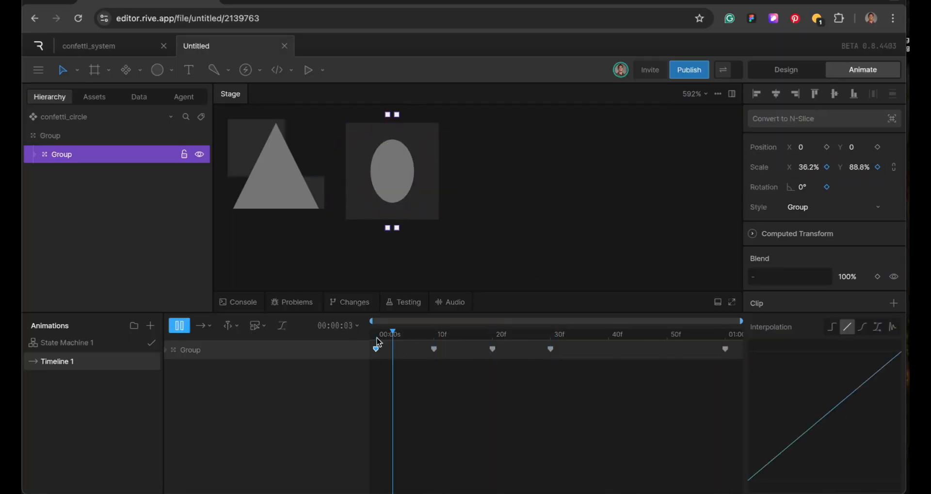
Step: Readjust the circle group's X and Y scale at frame 10 and replay the animation
left_click_drag(378, 338, 434, 339)
left_click_drag(807, 167, 807, 208)
left_click_drag(860, 169, 860, 139)
left_click(492, 335)
key("space")
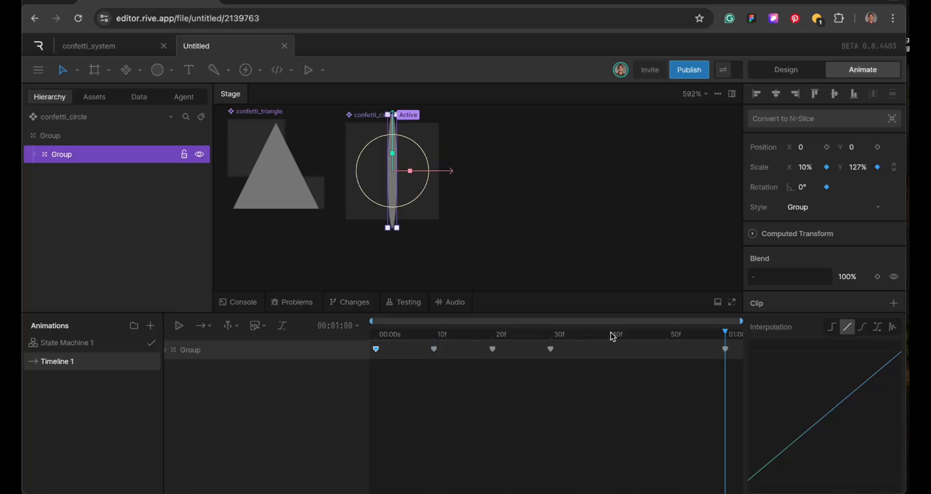
Step: Copy the circle group's keys from frames 10 and 20 to frames 40 and 50, and set Timeline 1 to Loop
left_click(609, 334)
left_click_drag(425, 342, 497, 359)
key("ctrl+v")
left_click(204, 325)
left_click(218, 369)
key("space")
Step: Set the circle group's scale at frame 30 to X 149%, Y 24%, and preview the loop
left_click(550, 334)
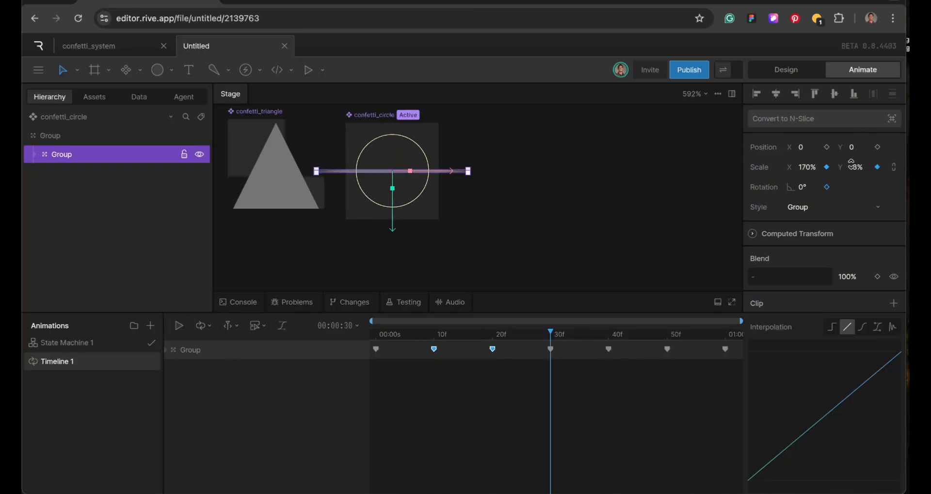
left_click_drag(853, 166, 853, 146)
left_click_drag(807, 167, 803, 220)
key("space")
key("space")
Step: Set the circle group's rotation to -62° at frame 0, copy that value to 1:00, and preview the loop
left_click(376, 335)
left_click(550, 334)
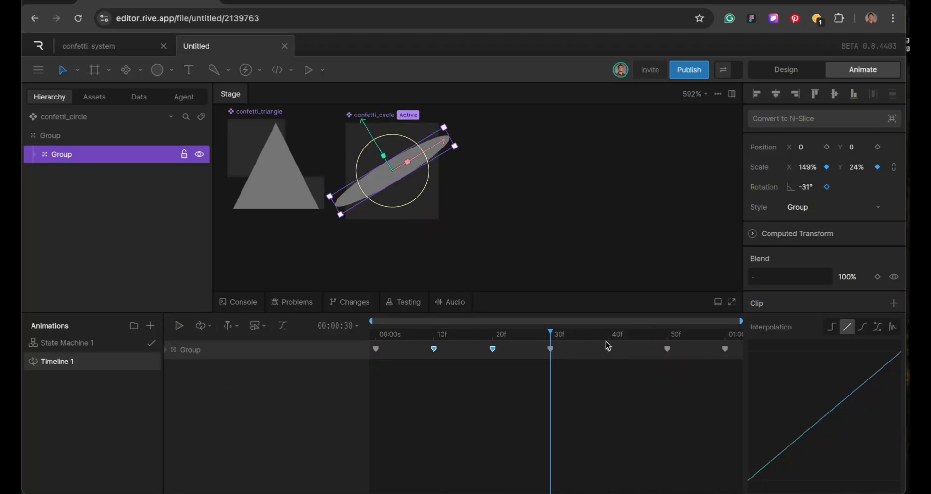
left_click(724, 335)
left_click_drag(809, 187, 816, 202)
left_click(376, 335)
left_click(819, 186)
key("ctrl+c")
left_click(725, 335)
left_click(815, 186)
key("ctrl+v")
key("Return")
key("space")
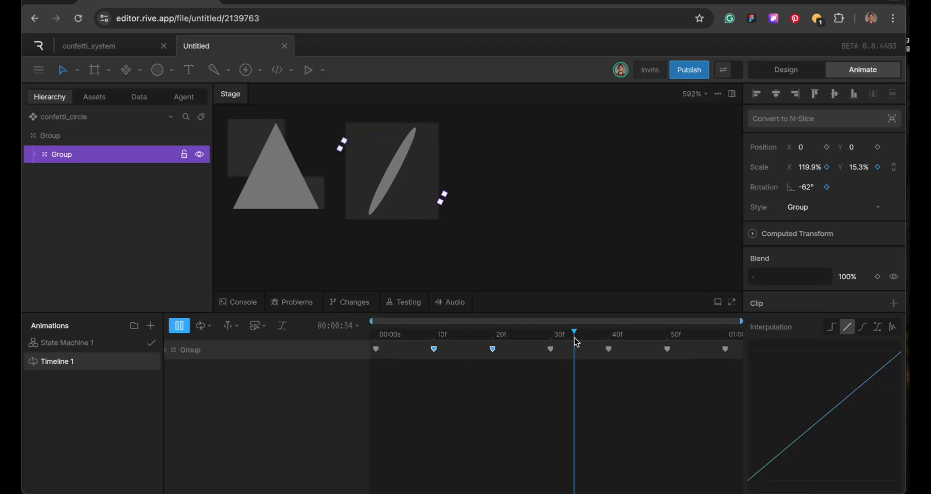
Step: Stop the circle preview at frame 0, return to Design mode, and draw an artboard about 30 by 28 px beside confetti_circle
key("space")
left_click(377, 334)
left_click(759, 66)
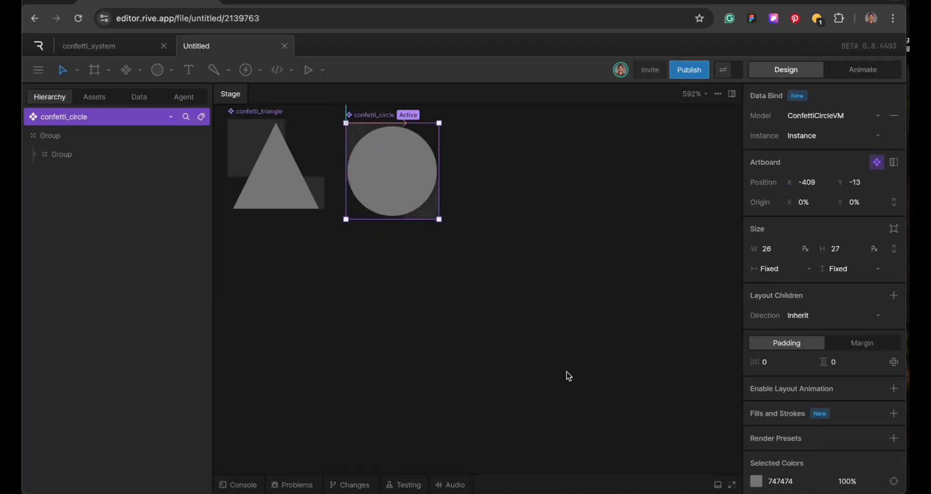
scroll(506, 335, "down", 3)
scroll(506, 335, "right", 4)
left_click(505, 334)
key("a")
left_click_drag(311, 203, 384, 270)
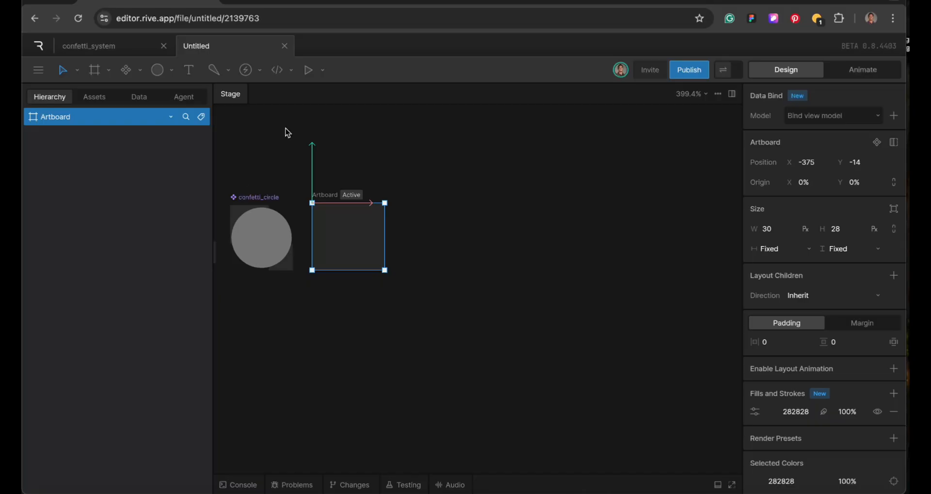
Step: Draw a five-point star inside the new artboard and set its size to 24 by 24
left_click(170, 177)
left_click_drag(323, 215, 373, 263)
left_click(806, 297)
type("24")
key("Tab")
type("24")
Step: Rename the star's artboard confetti_star and convert it into a component
double_click(322, 196)
type("confett")
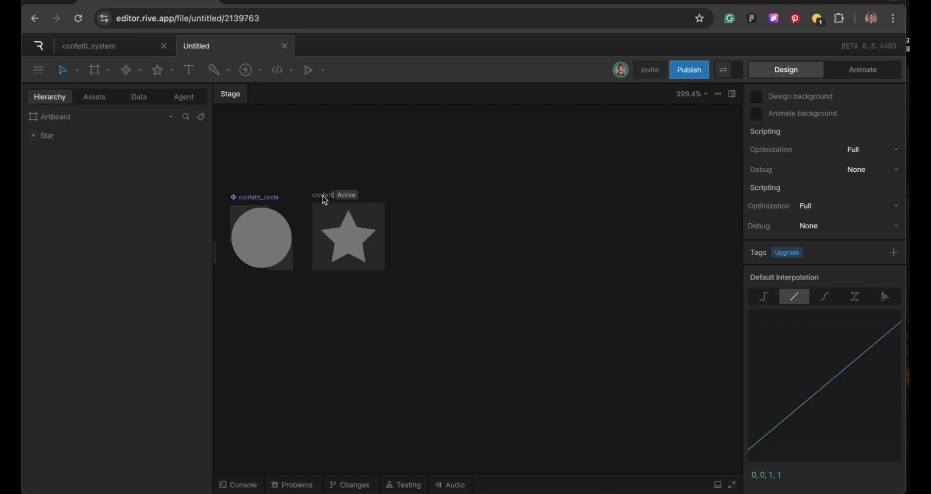
type("i_star")
key("Return")
left_click(330, 195)
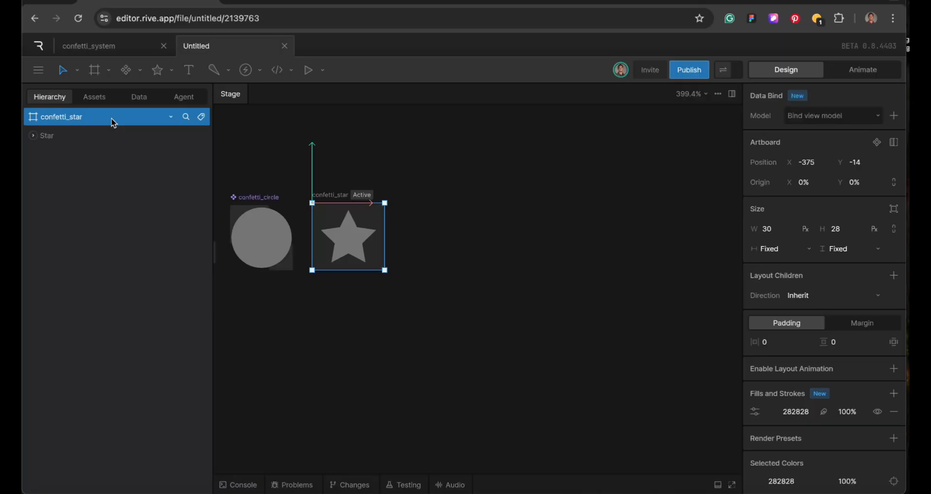
key("shift+n")
left_click(331, 232)
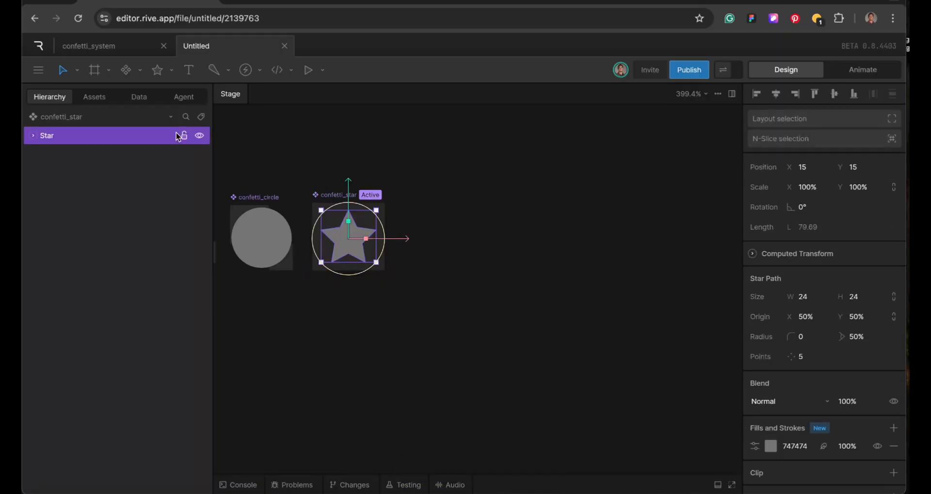
Step: Rename the confetti_star component's view model ConfettiStarVM
left_click(73, 116)
left_click(139, 96)
double_click(80, 156)
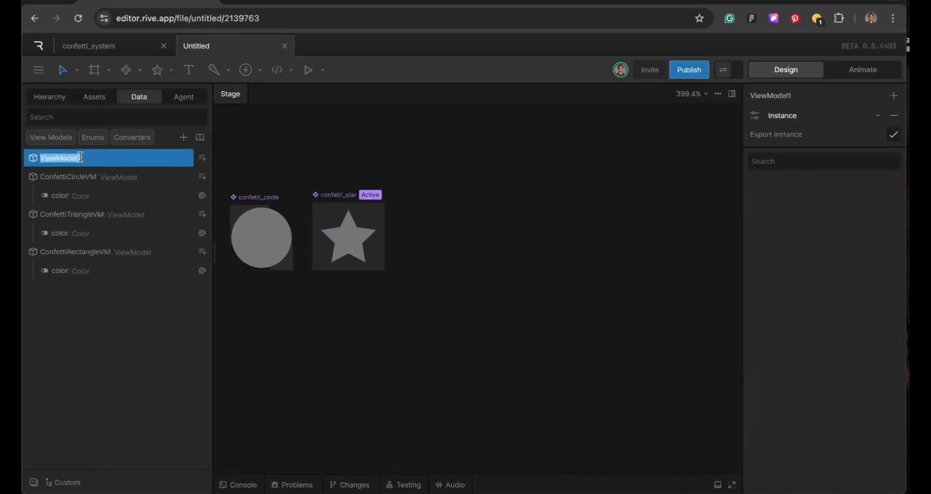
type("confettiStarVM")
key("Return")
double_click(43, 157)
type("C")
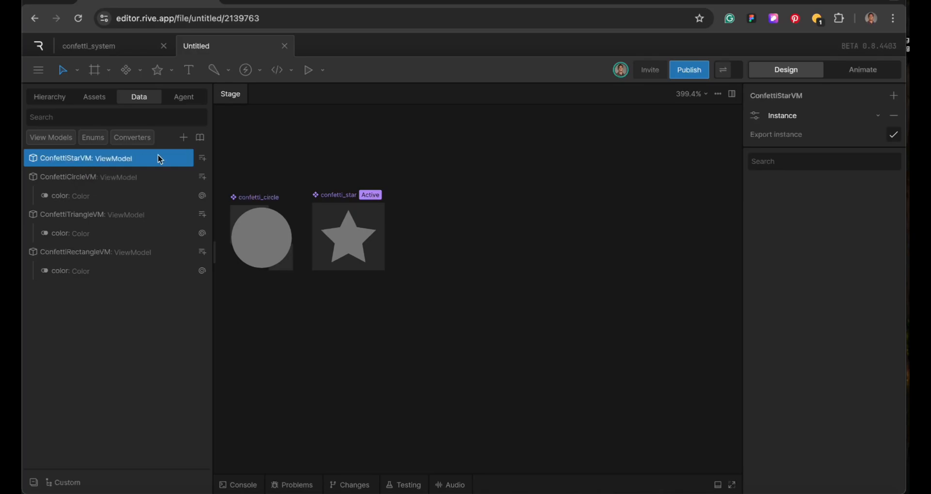
Step: Add a Color property named color to ConfettiStarVM
left_click(202, 157)
left_click(233, 237)
type("colo")
Step: In Animate mode, key the inner star group's rotation at frame 0 and set its scale to X -7%, Y 158%
left_click(51, 96)
left_click(62, 153)
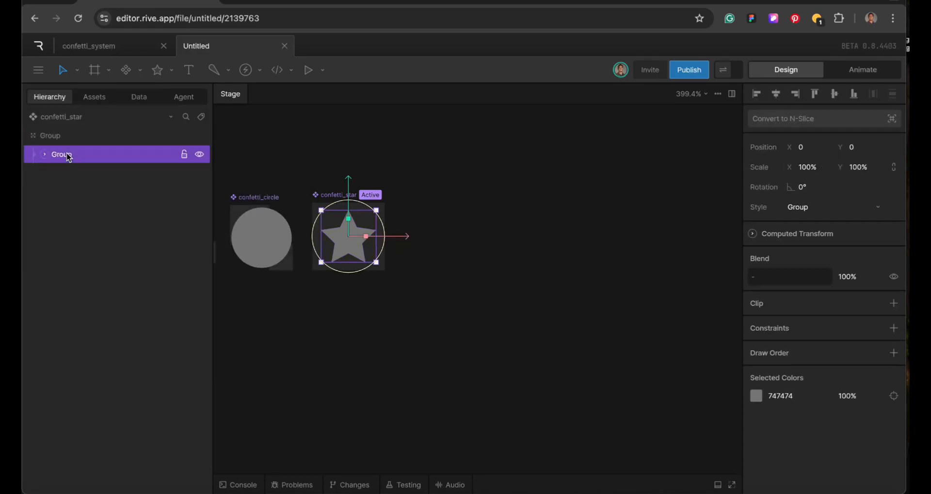
left_click(862, 70)
left_click(827, 187)
left_click_drag(807, 167, 803, 255)
left_click_drag(857, 167, 860, 131)
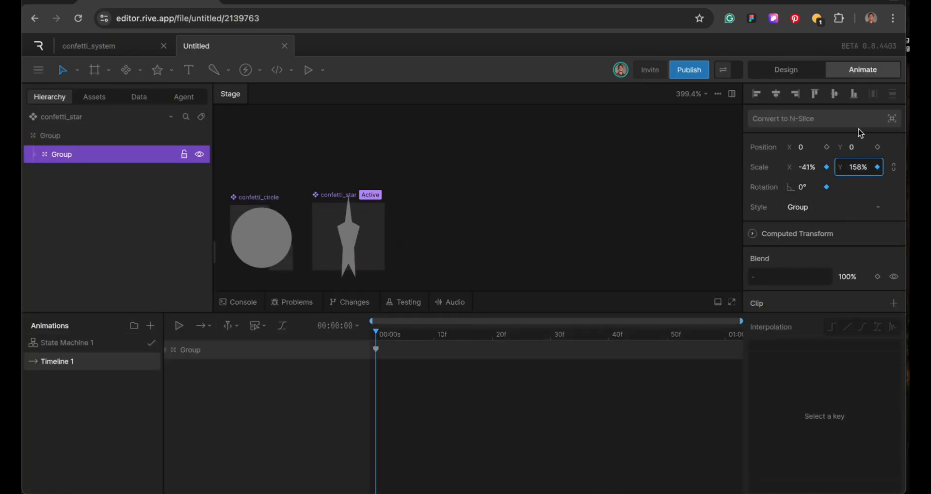
Step: Set the star group's scale at frame 30 to X 130%, Y -47%, and copy the frame 0 keys to 1:00
left_click_drag(807, 167, 810, 80)
left_click(550, 334)
left_click_drag(857, 167, 846, 268)
left_click(725, 334)
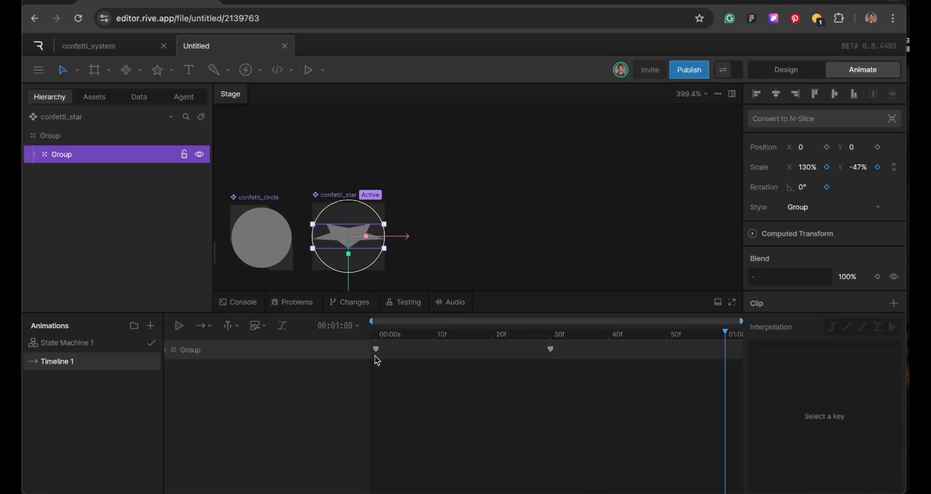
left_click(376, 349)
key("ctrl+c")
key("ctrl+v")
key("space")
Step: Adjust the star group's X and Y scale at frame 10 and its X scale at frame 20, and preview the animation
left_click(433, 334)
left_click_drag(807, 167, 803, 202)
left_click_drag(857, 167, 866, 78)
left_click(492, 333)
left_click_drag(807, 166, 809, 187)
key("space")
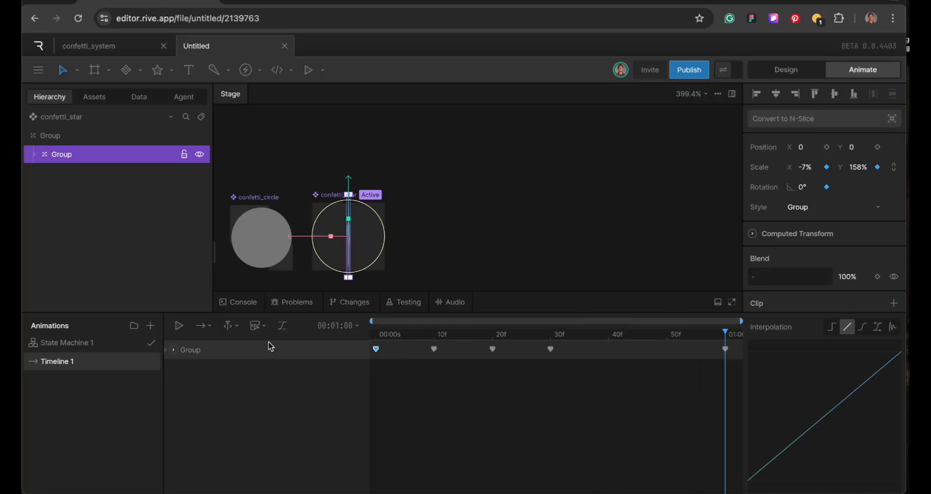
Step: Set the star's Timeline 1 to Loop and copy the keys from frames 10 and 20 to frames 40 and 50
left_click(201, 325)
key("space")
left_click_drag(420, 364, 509, 342)
left_click(609, 333)
key("ctrl+c")
key("ctrl+v")
key("space")
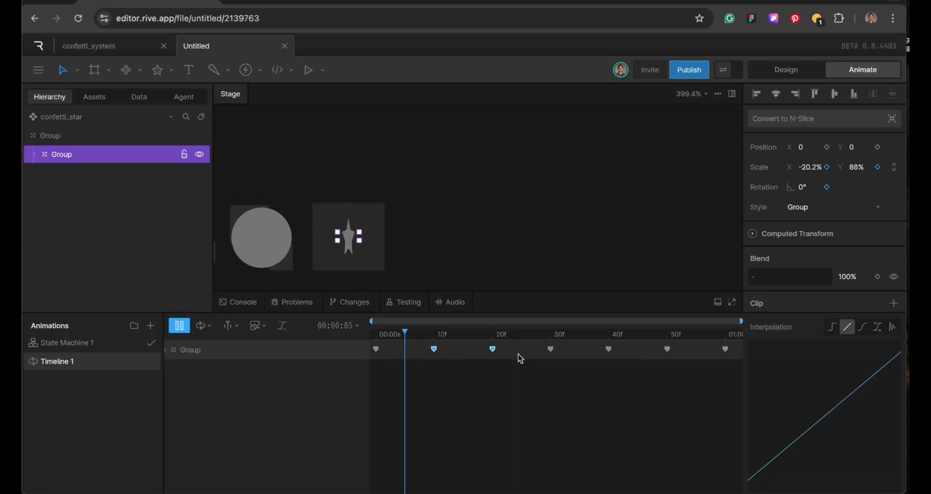
Step: Set the star group's Y scale to -17% at frame 10, readjust X at frame 20, and recopy both keys to frames 40 and 50
left_click(433, 334)
left_click_drag(858, 167, 861, 179)
key("space")
left_click(492, 333)
left_click_drag(807, 167, 807, 156)
key("space")
left_click(608, 334)
key("ctrl+c")
key("ctrl+v")
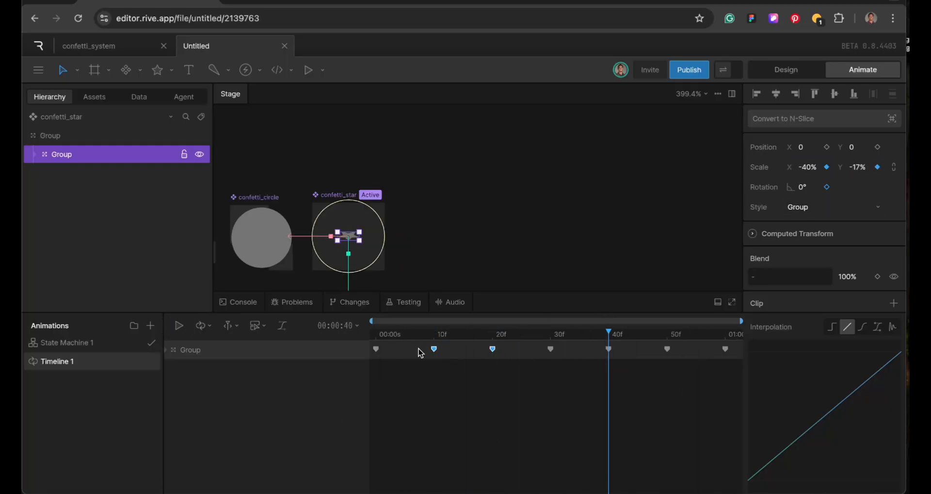
Step: Apply Cubic interpolation to all of the star timeline's keys and preview the loop
key("space")
key("space")
key("ctrl+a")
left_click(862, 326)
key("space")
key("space")
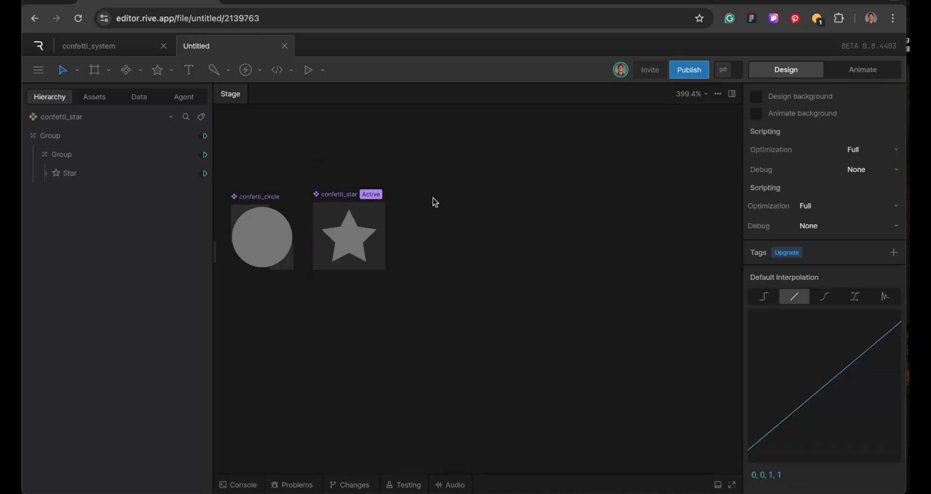
Step: Draw a tall new artboard about 33 by 70 px beside confetti_star
scroll(425, 209, "up", 3)
scroll(405, 161, "down", 2)
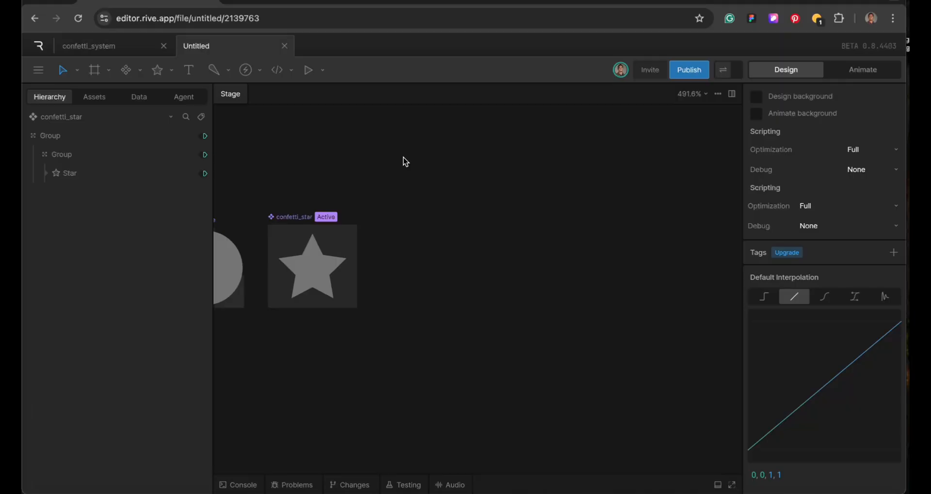
key("a")
left_click_drag(393, 135, 490, 344)
Step: Draw an open four-point zigzag path with the Pen tool, from the tall artboard's bottom centre up to its top edge
key("p")
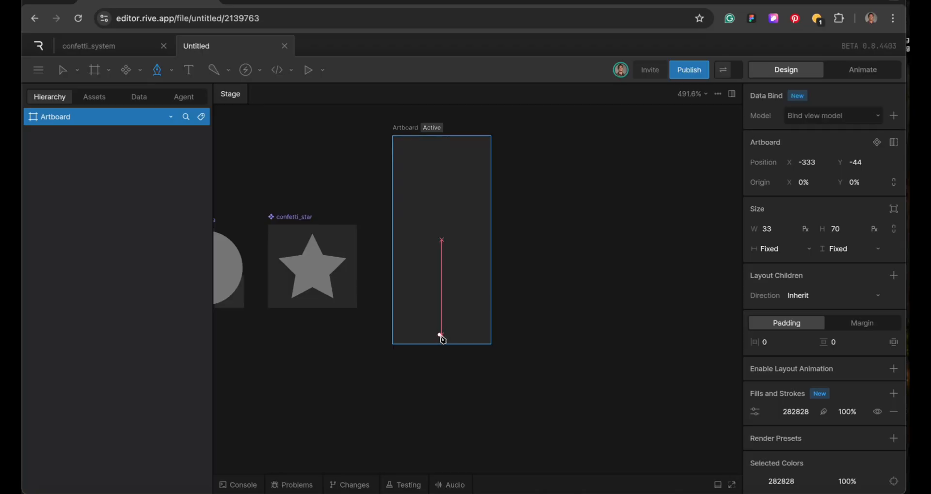
left_click(441, 334)
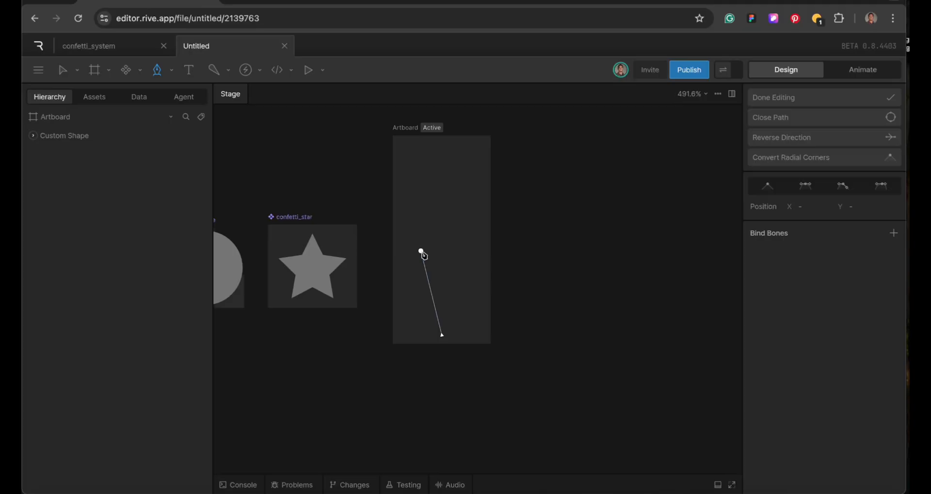
left_click(421, 251)
left_click(463, 194)
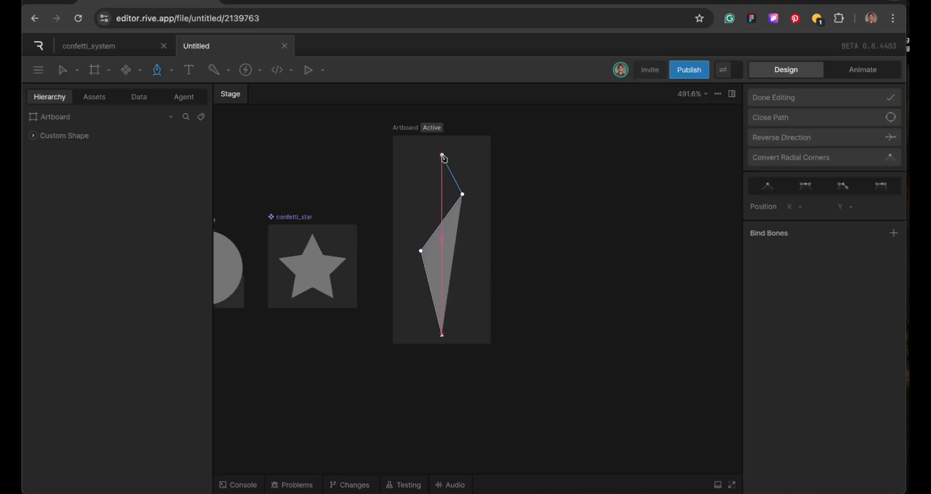
left_click(416, 136)
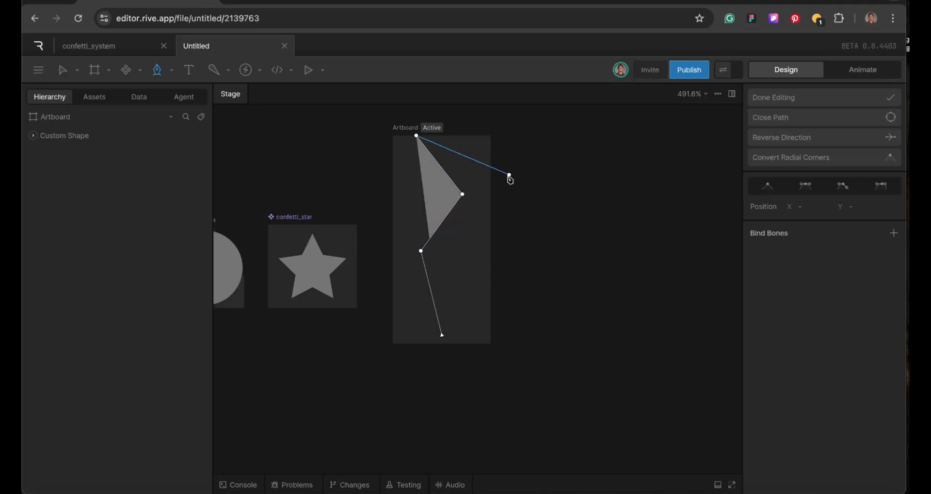
Step: Curve the path's two middle vertices with vertical Bezier handles and finish editing the path
key("v")
double_click(421, 251)
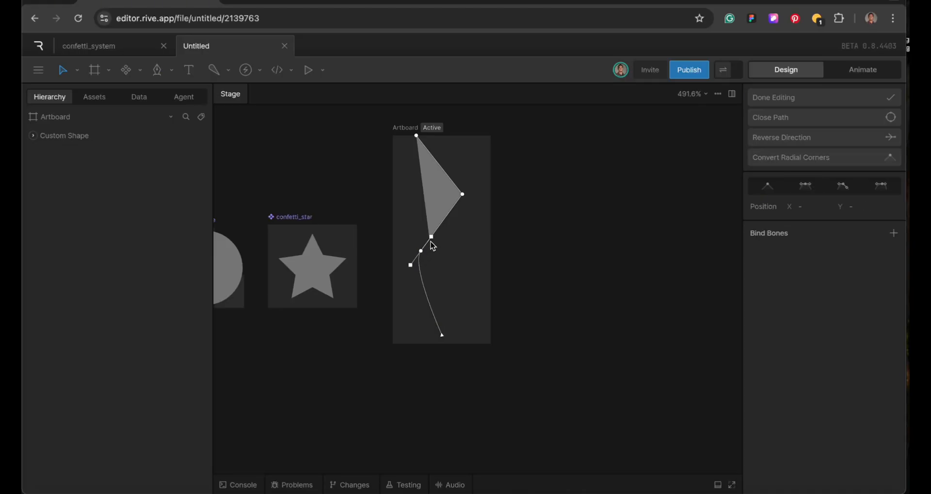
left_click(431, 237)
mouse_move(431, 237)
left_mouse_down()
mouse_move(422, 249)
mouse_move(421, 226)
left_mouse_up()
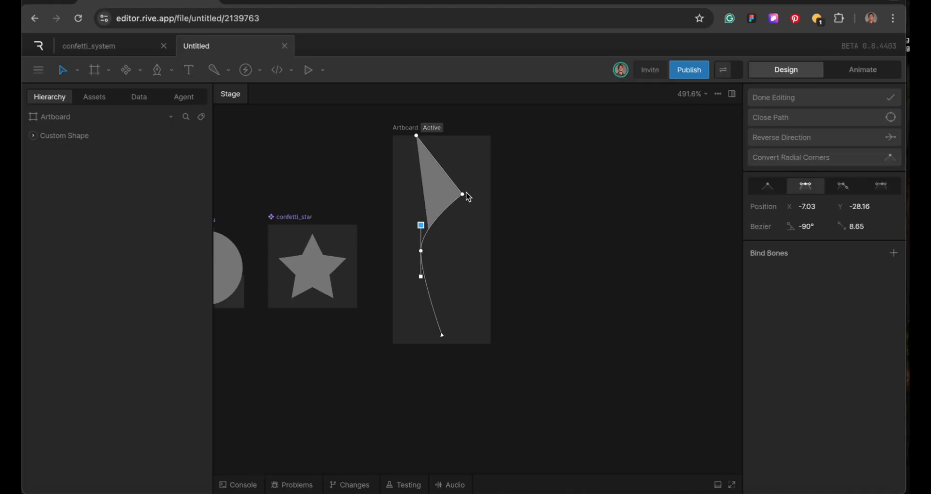
double_click(463, 193)
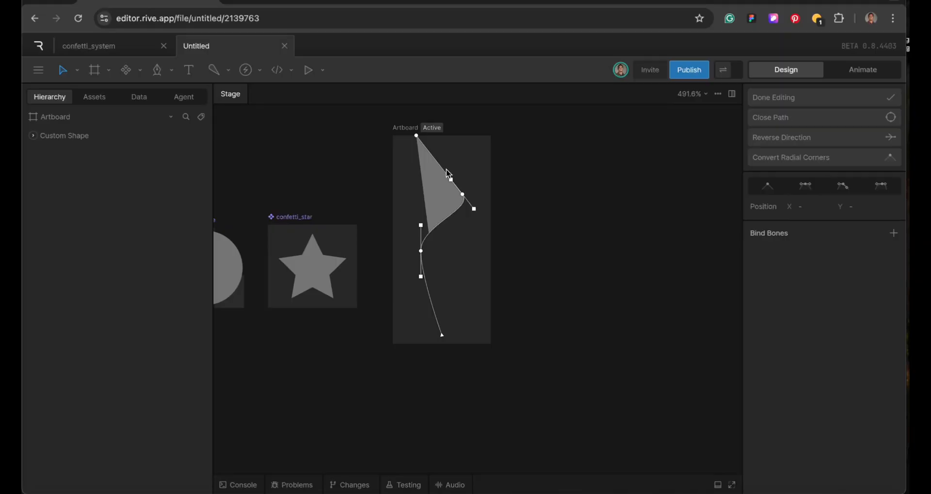
left_click_drag(451, 179, 469, 160)
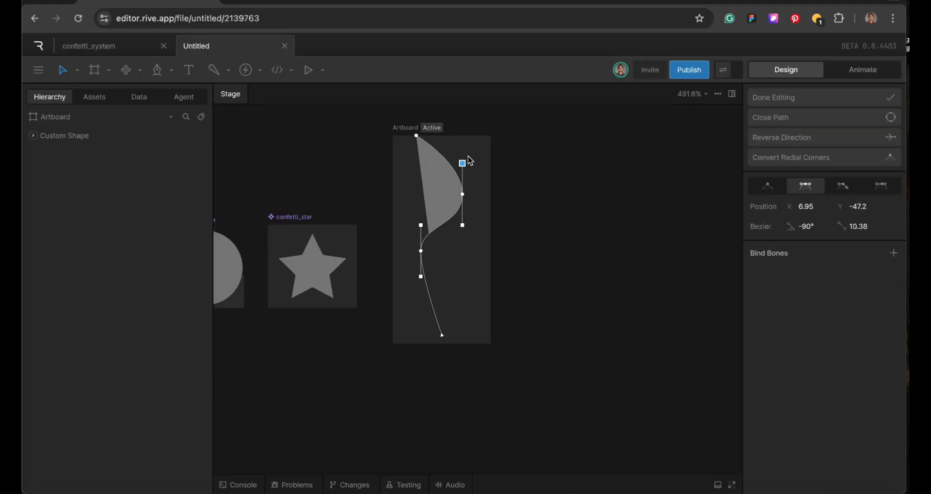
left_click(849, 98)
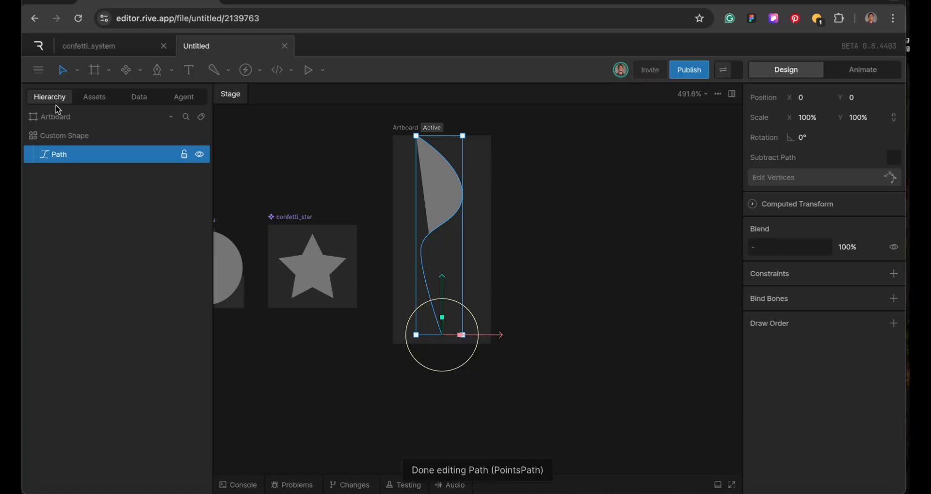
Step: Replace the custom shape's fill with a white FFFFFF stroke of thickness 4
left_click(71, 138)
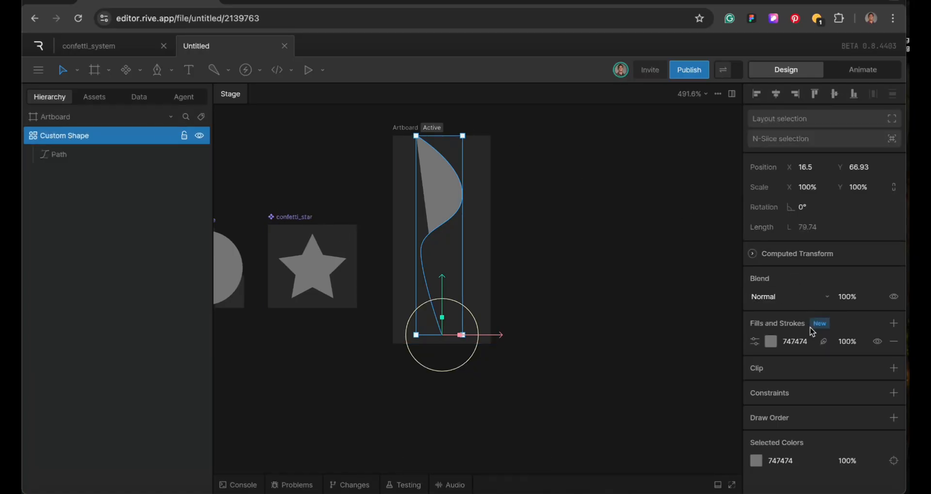
left_click(894, 341)
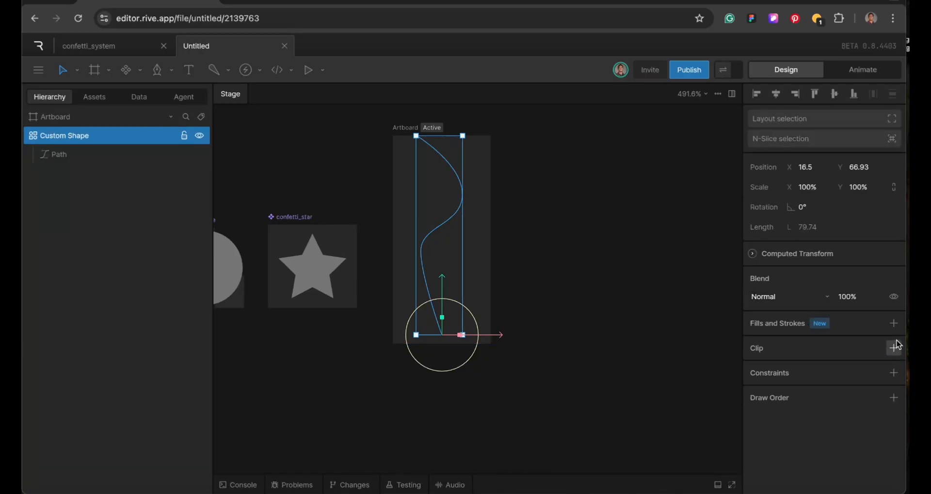
left_click(894, 323)
left_click(871, 370)
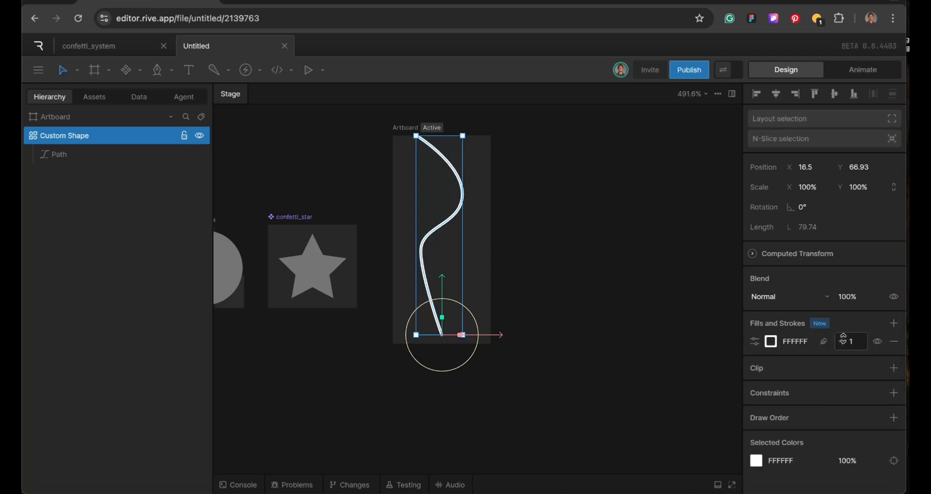
left_click(852, 341)
type("4")
key("Return")
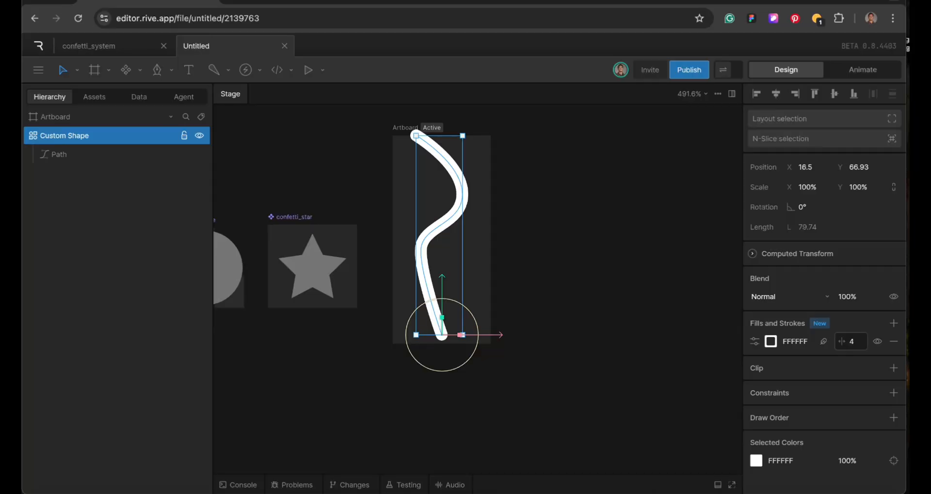
Step: Give the wavy shape's stroke square caps and change its join style
left_click(755, 341)
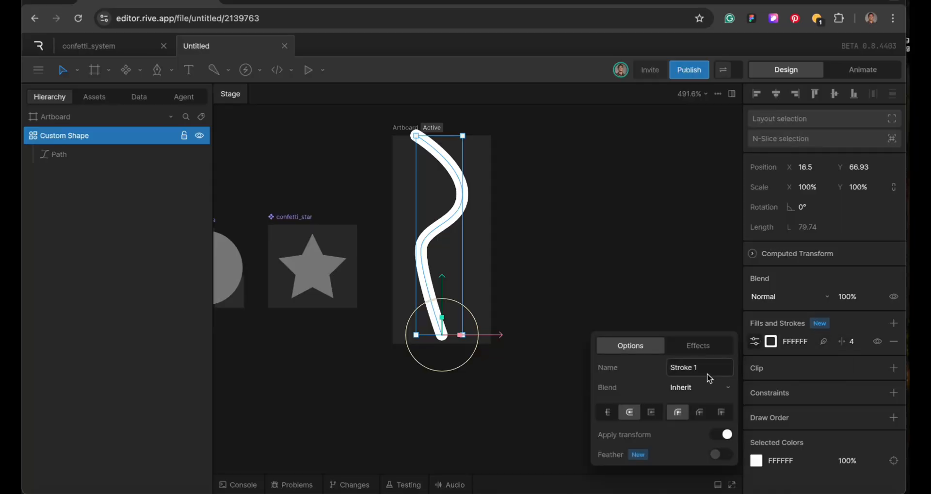
left_click(654, 415)
left_click(722, 414)
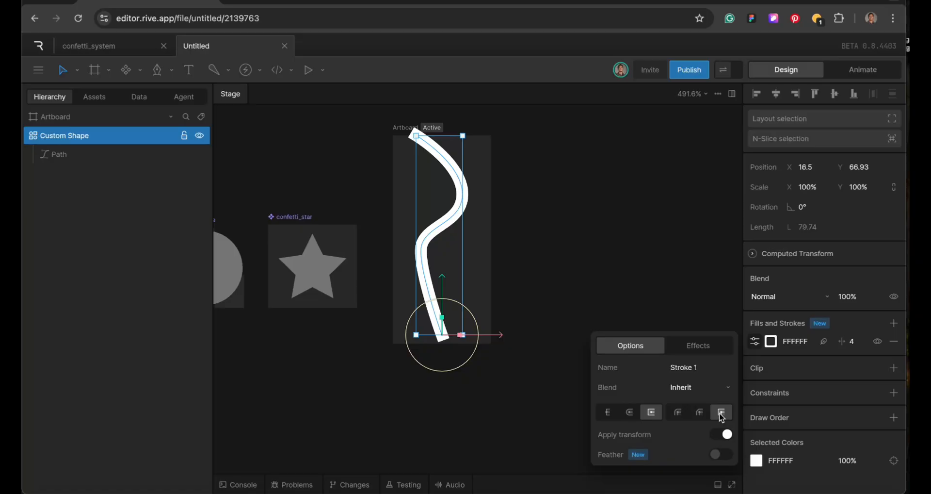
Step: Add a sequential Trim Effect to the wavy stroke with Start 69%, End 22% and Offset -42%
left_click(686, 349)
left_click(726, 367)
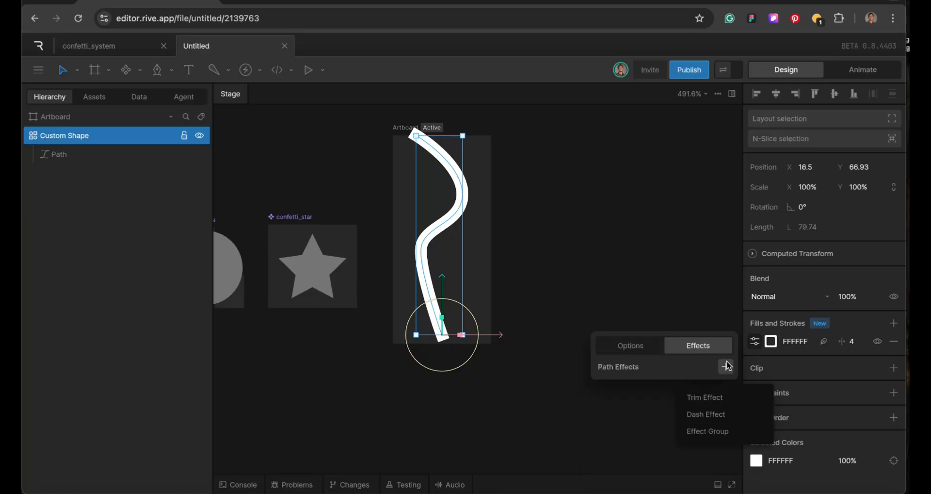
left_click(709, 395)
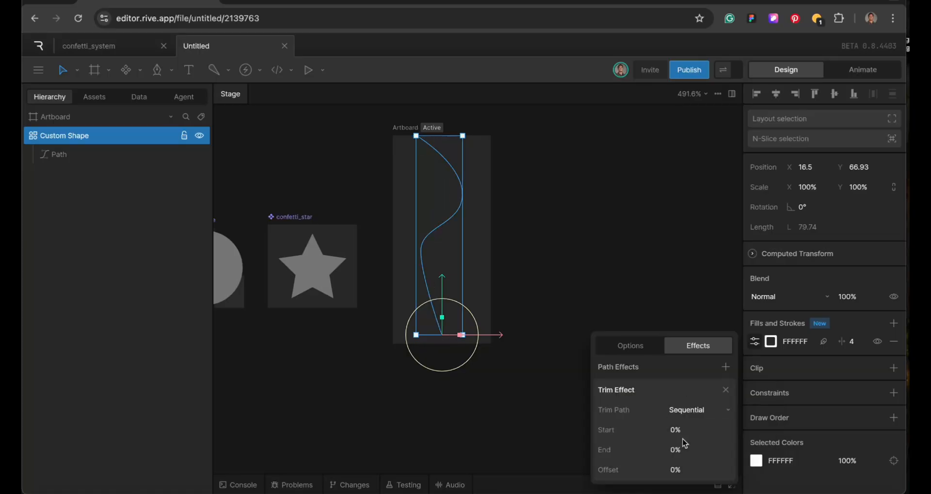
left_click_drag(684, 429, 684, 382)
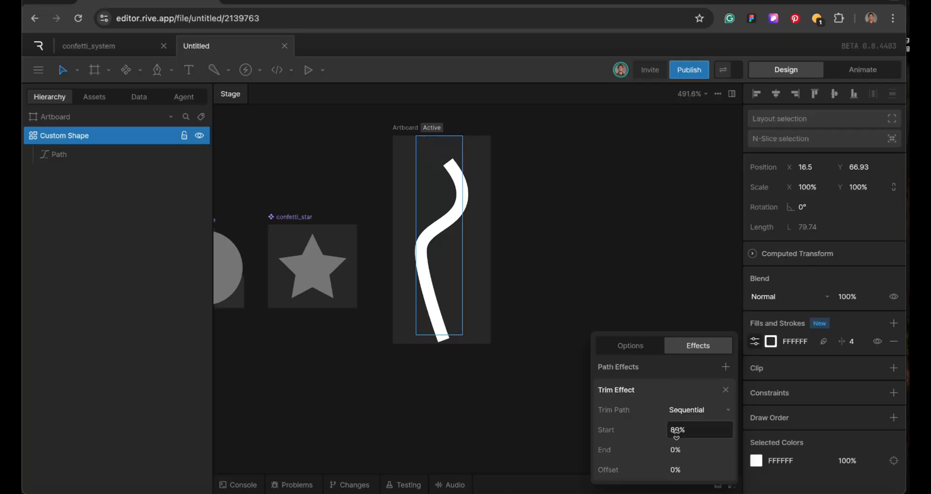
mouse_move(679, 470)
left_mouse_down()
mouse_move(683, 426)
mouse_move(679, 480)
left_mouse_up()
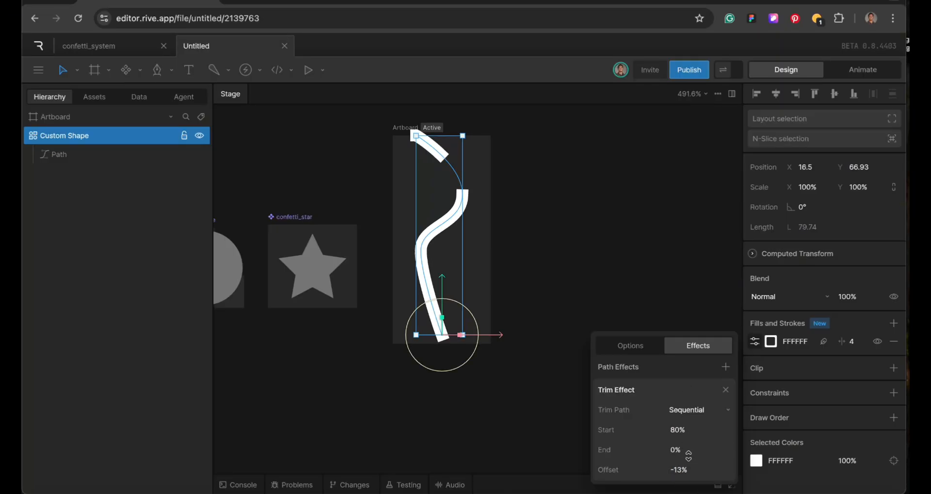
mouse_move(687, 449)
left_mouse_down()
mouse_move(688, 398)
mouse_move(687, 428)
mouse_move(688, 420)
left_mouse_up()
mouse_move(684, 471)
left_mouse_down()
mouse_move(681, 421)
mouse_move(683, 491)
left_mouse_up()
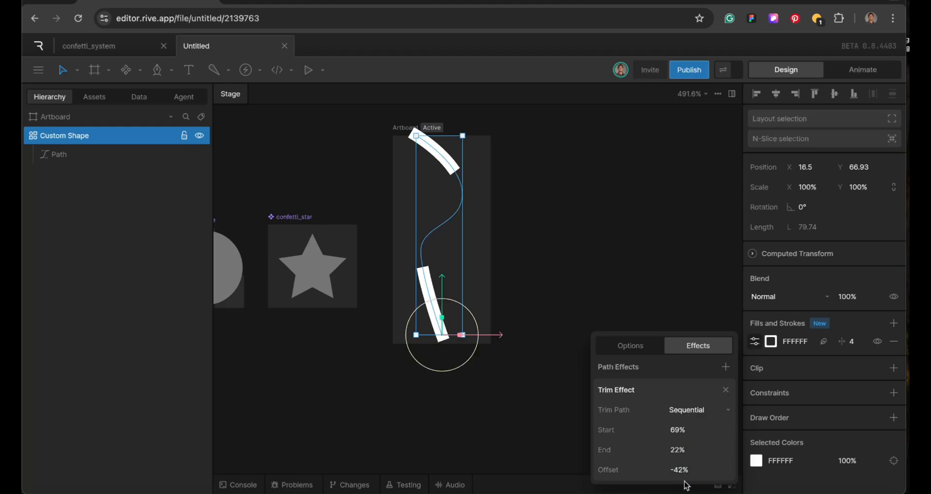
Step: Reset the wavy stroke's Trim Effect to Offset 0%, End 0% and Start 0%
left_click(685, 470)
key("BackSpace")
key("Return")
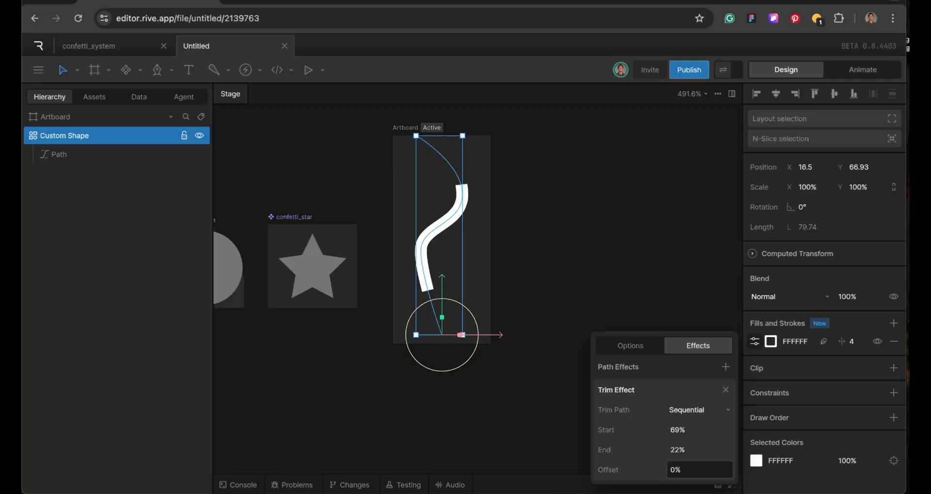
left_click(687, 448)
key("BackSpace")
key("Return")
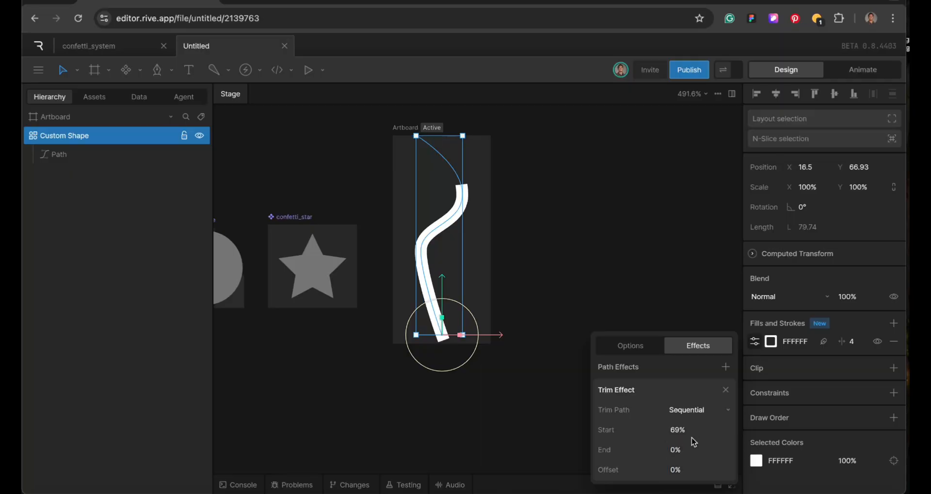
left_click(692, 430)
key("BackSpace")
type("0")
key("Return")
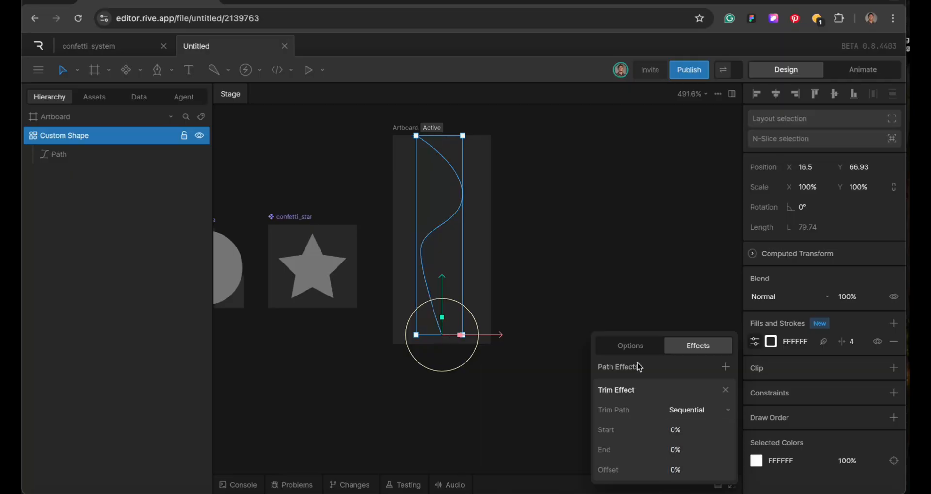
left_click(597, 293)
Step: Turn the wavy shape's artboard into a component and rename it confetti_stroke
left_click(407, 128)
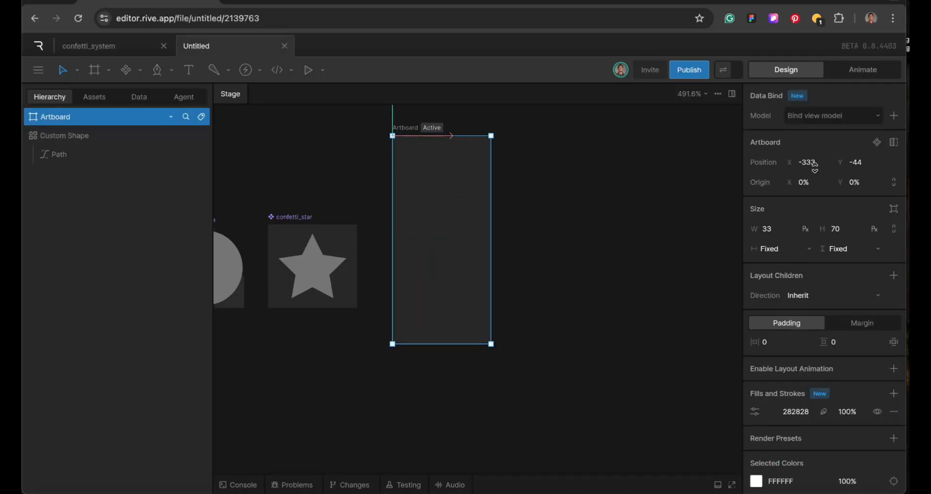
left_click(877, 141)
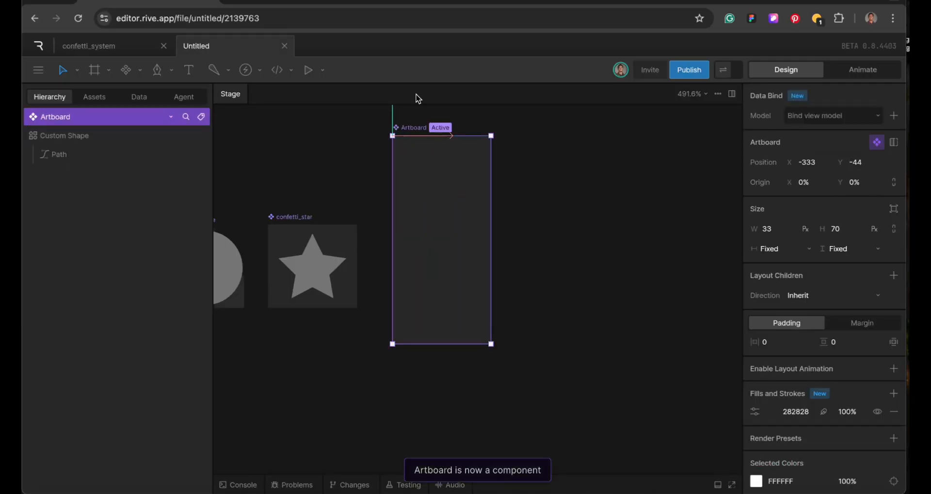
key("Escape")
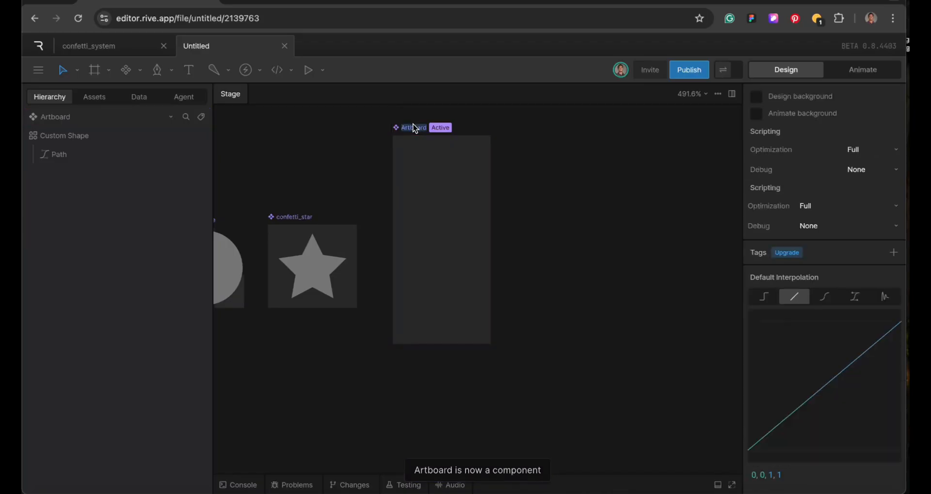
type("confetti_stroke")
key("Return")
Step: Create a new view model named ConfettiStrokeVM
left_click(139, 97)
left_click(184, 137)
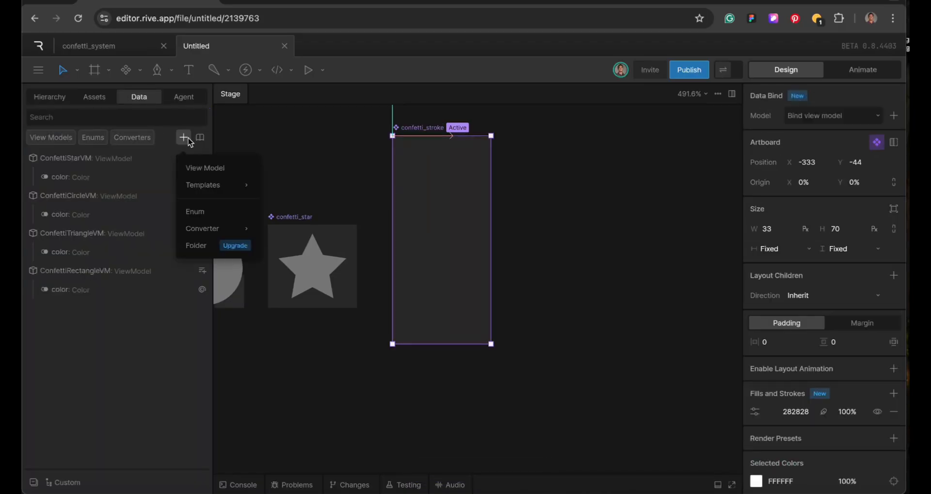
left_click(197, 168)
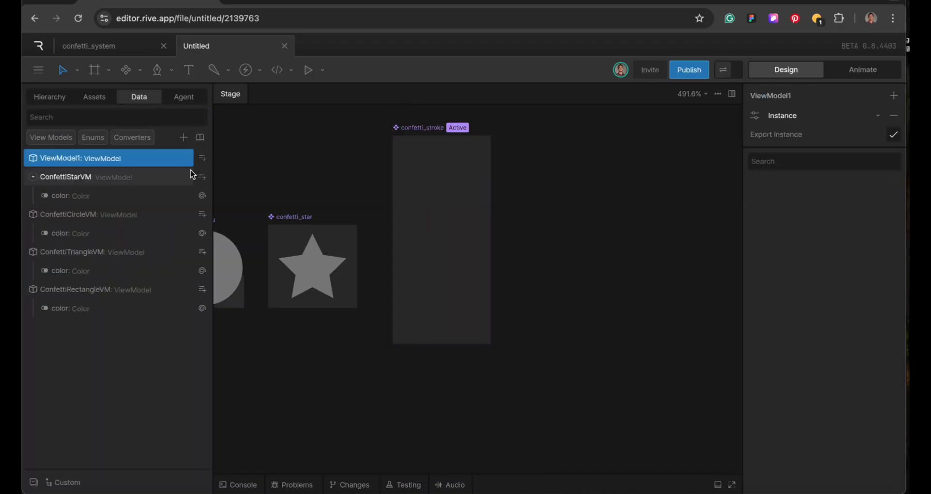
double_click(58, 159)
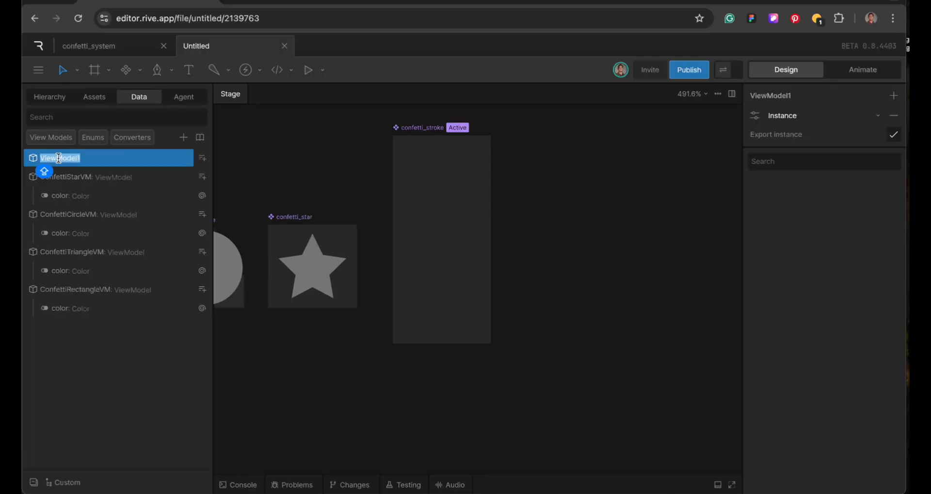
type("C")
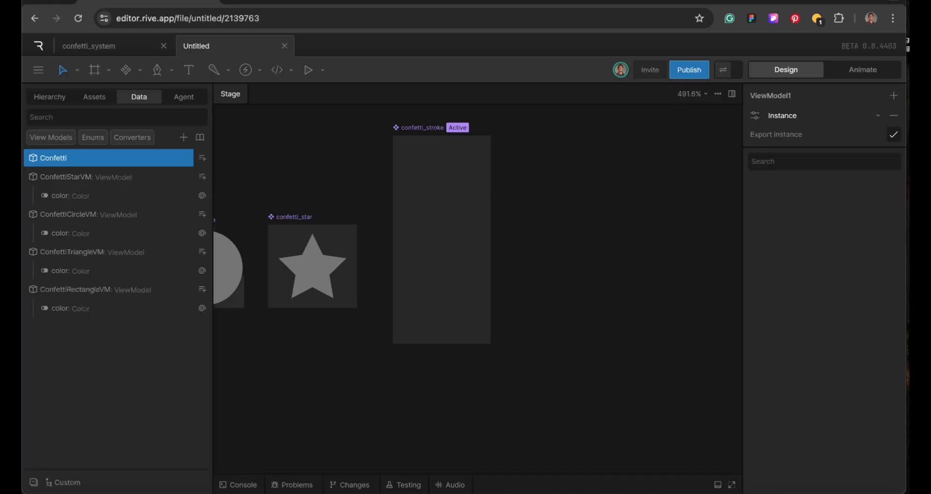
type("onfettiStrokeVM")
key("Return")
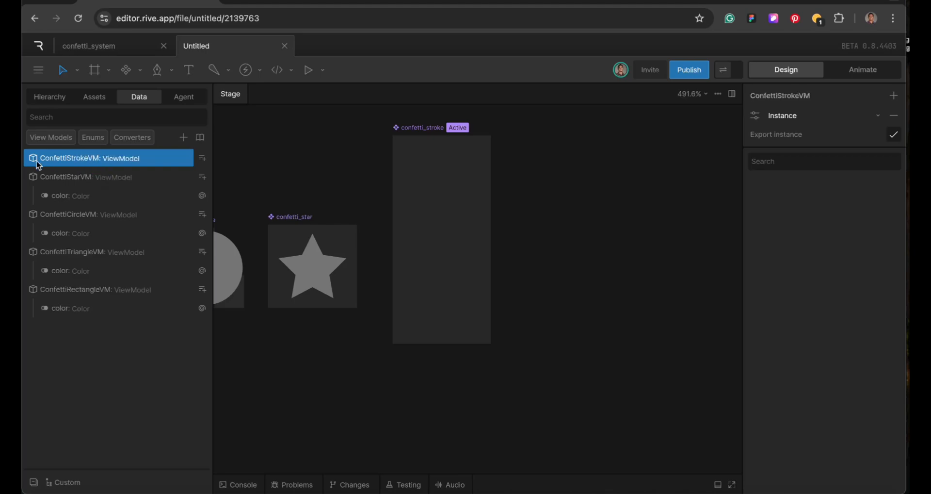
Step: Add a Color property named color to ConfettiStrokeVM
left_click(202, 157)
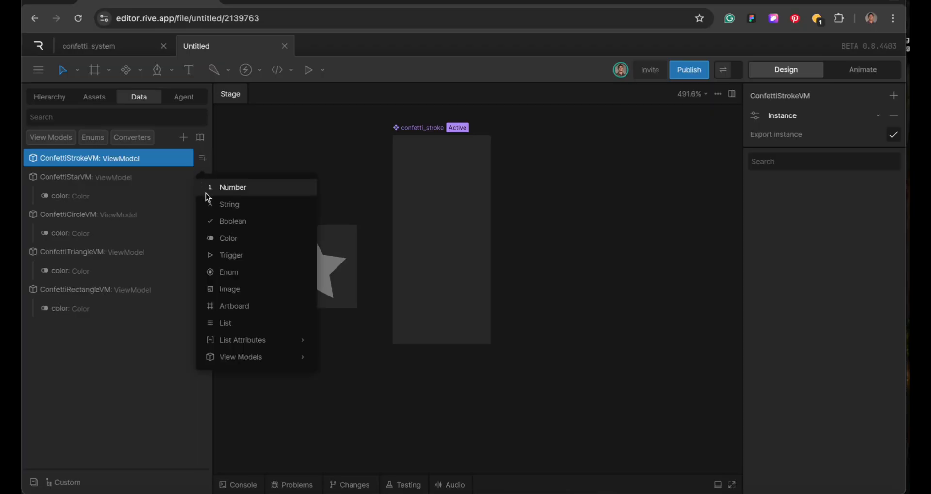
left_click(227, 238)
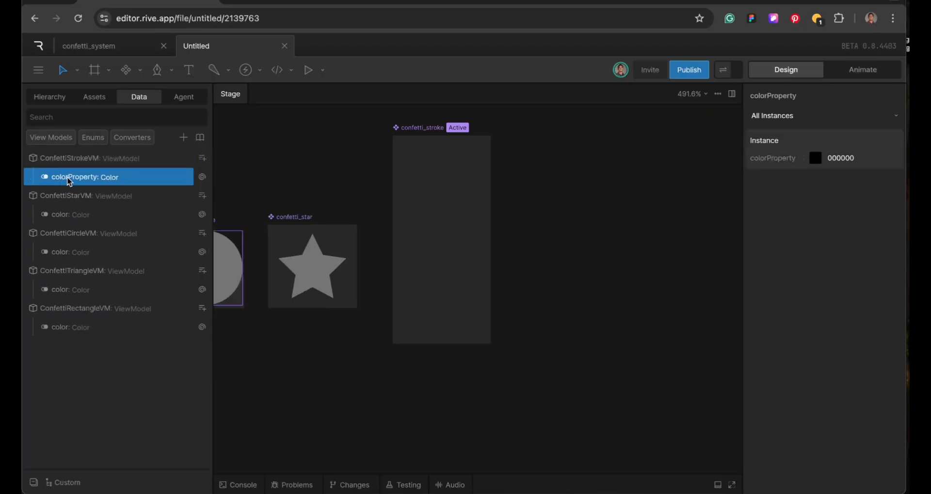
double_click(68, 177)
key("BackSpace")
type("color")
key("Return")
left_click(266, 120)
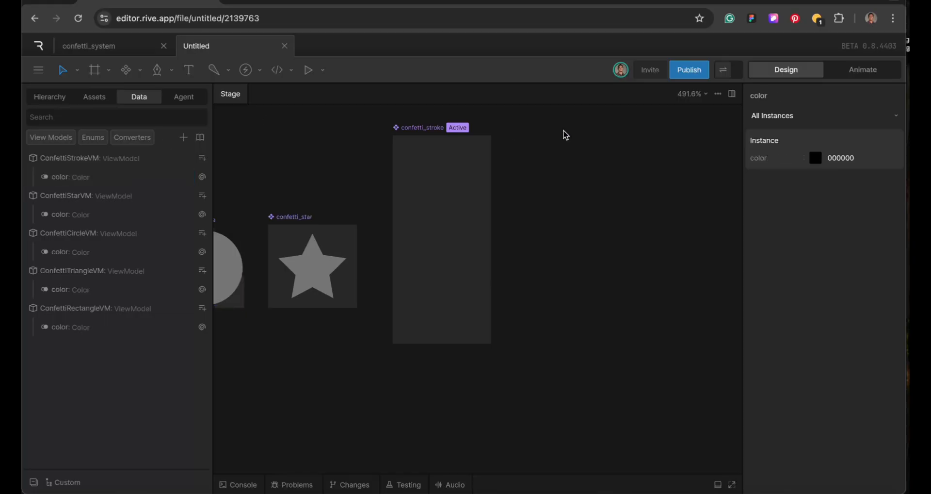
Step: Bind the confetti_stroke artboard to the ConfettiStrokeVM view model
left_click(56, 99)
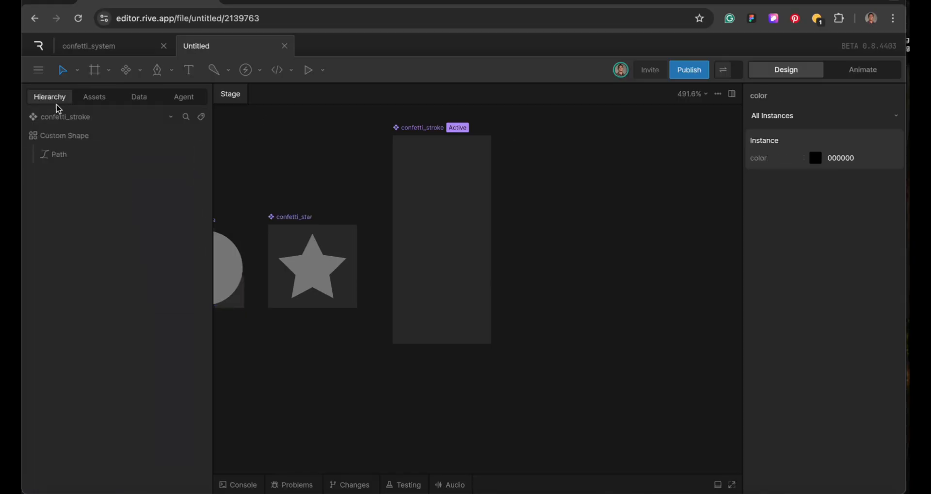
left_click(68, 118)
left_click(806, 121)
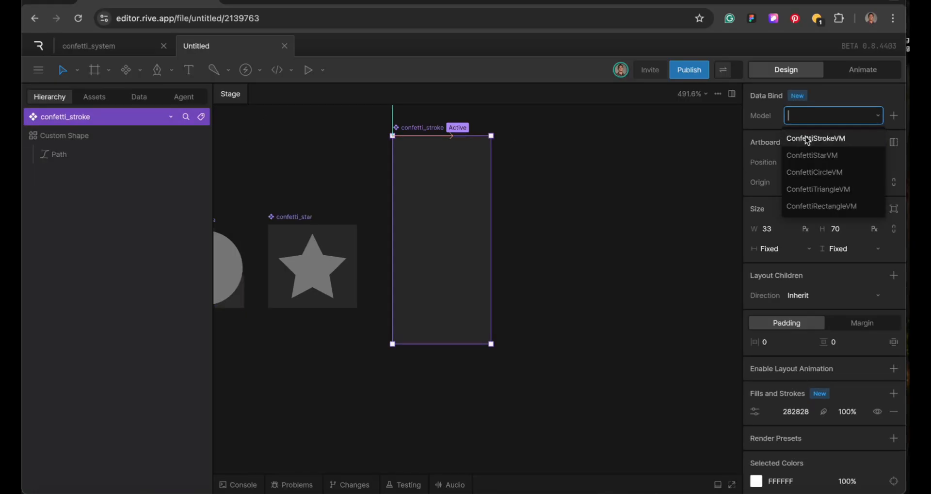
left_click(807, 138)
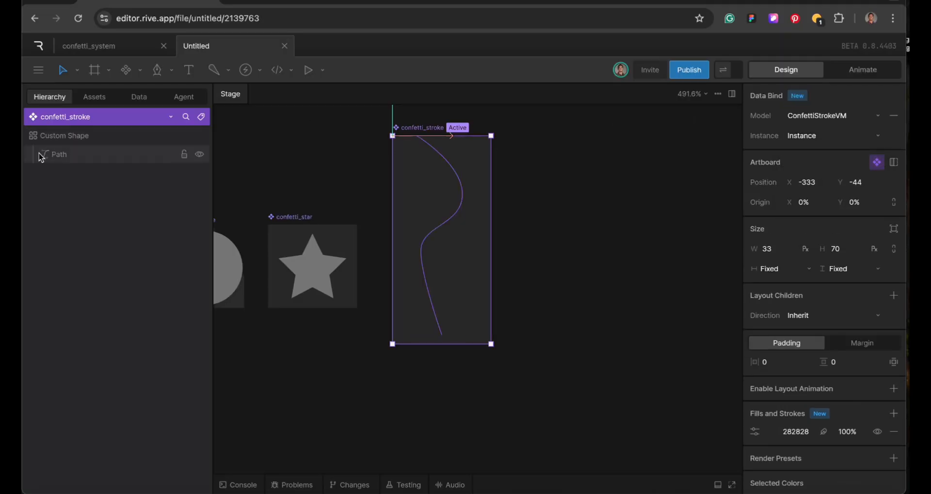
Step: Wrap the Custom Shape in two nested groups and select the inner group
left_click(58, 138)
key("ctrl+g")
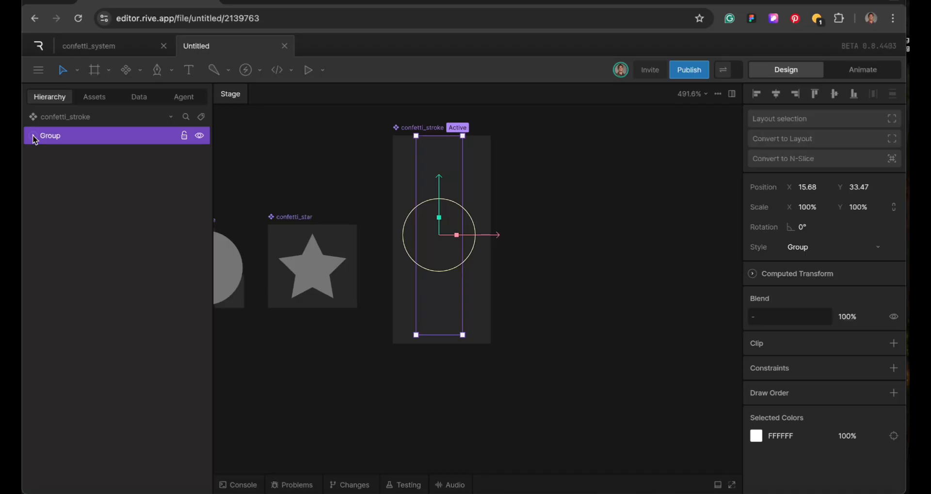
left_click(34, 140)
left_click(66, 155)
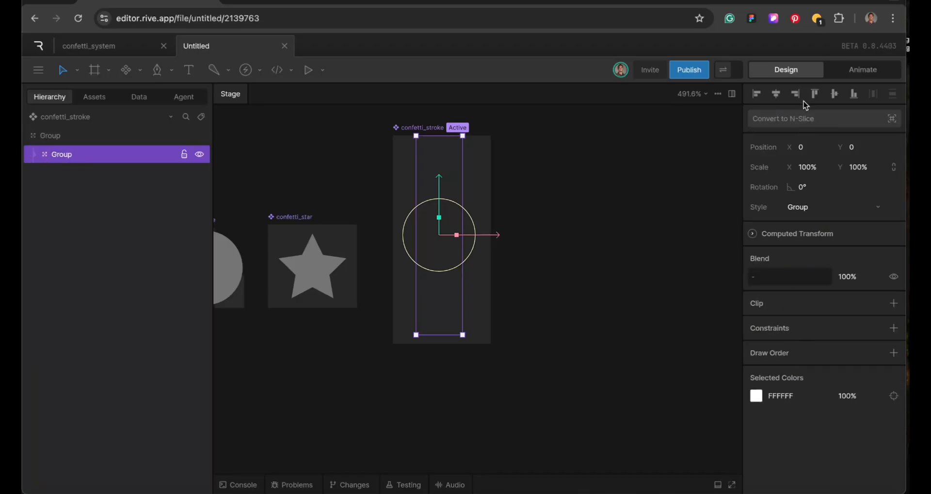
Step: In Timeline 1, key the Custom Shape stroke's trim Offset, End and Start at 0% on frame 0
left_click(853, 71)
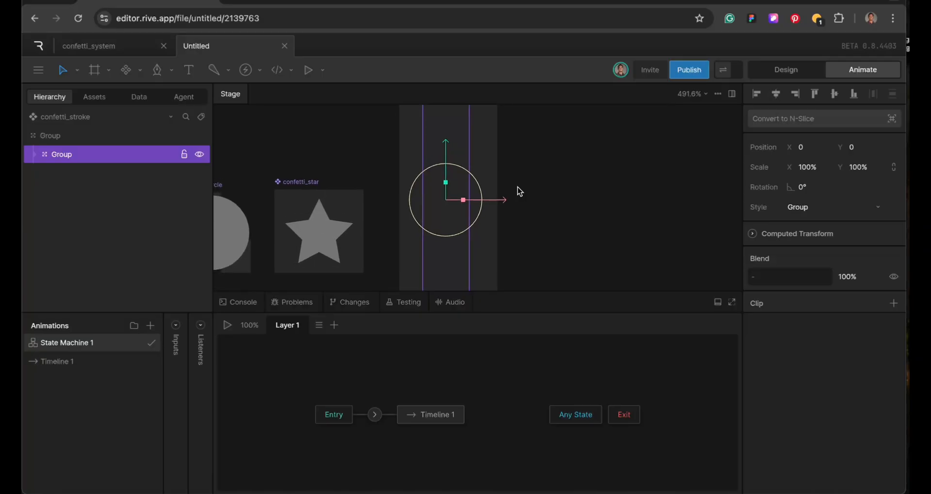
scroll(518, 191, "down", 1)
scroll(449, 178, "down", 3)
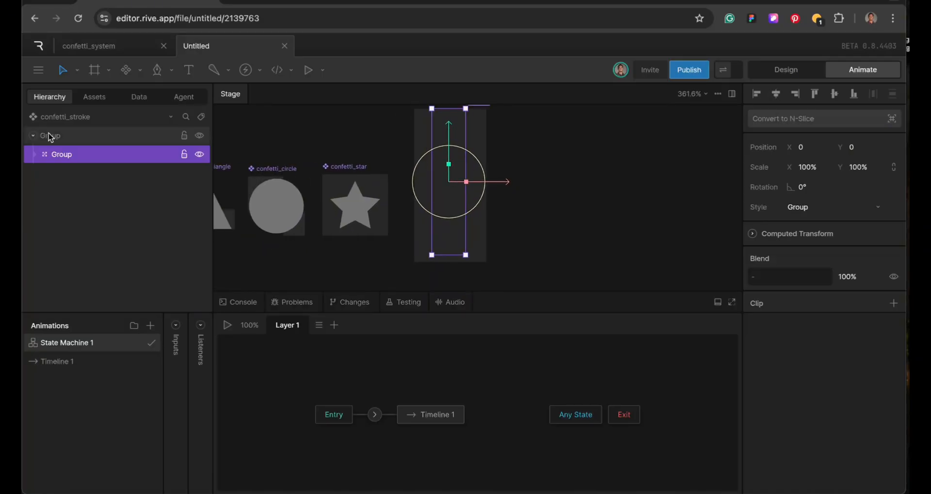
left_click(43, 155)
left_click(78, 174)
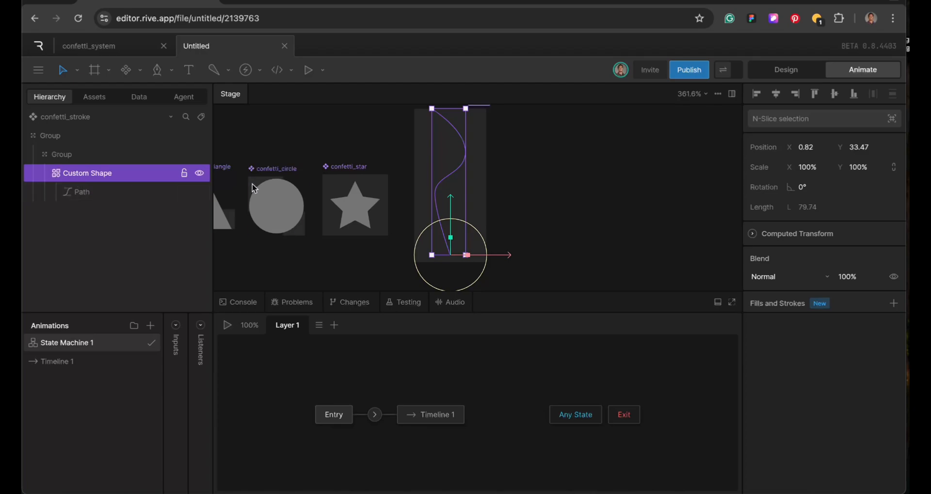
left_click(70, 365)
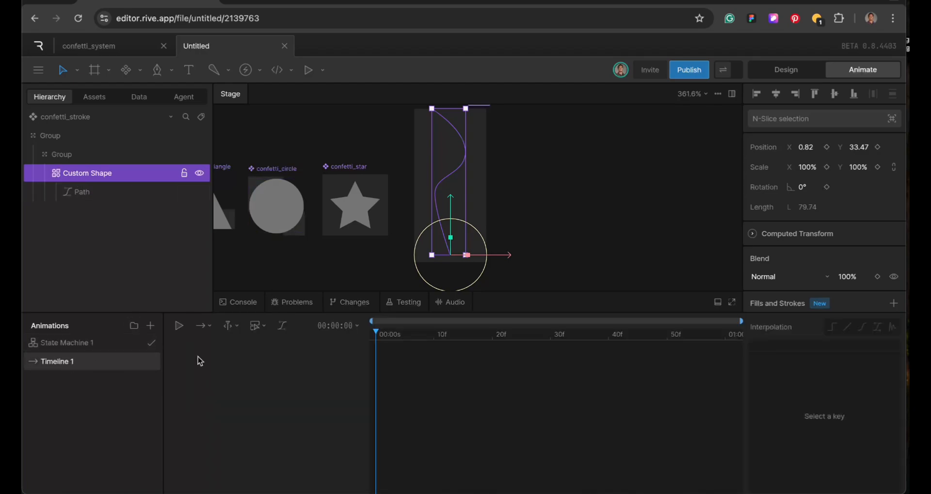
scroll(841, 257, "down", 3)
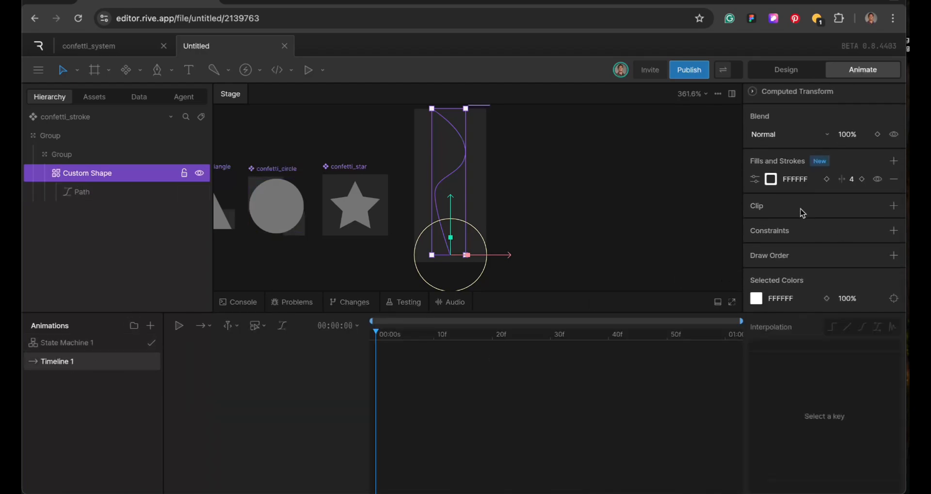
left_click(755, 179)
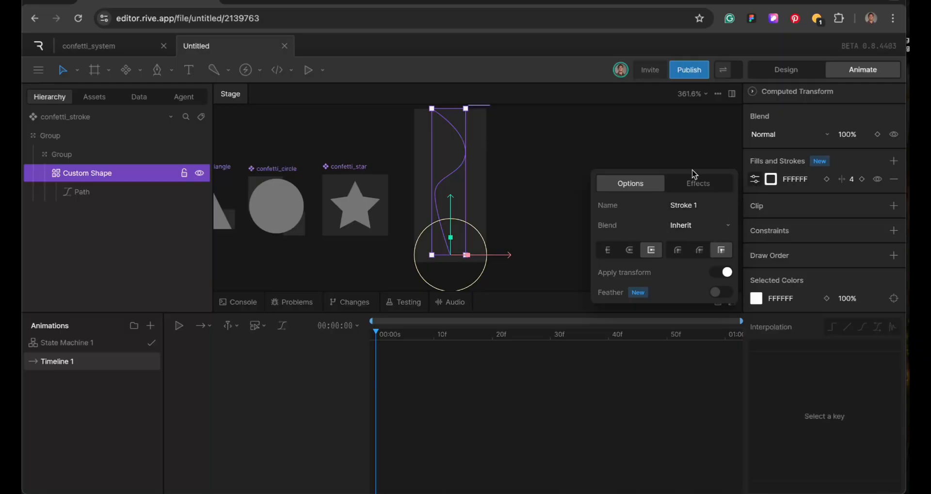
left_click(695, 183)
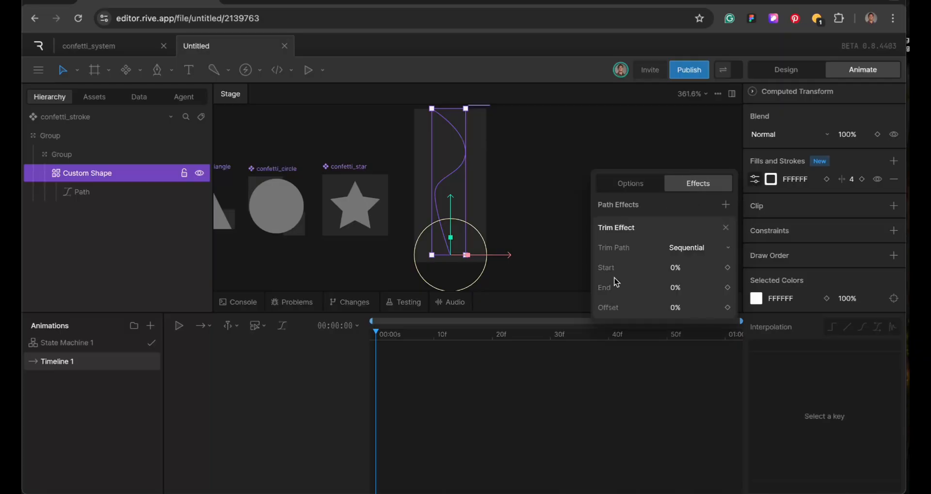
left_click(728, 307)
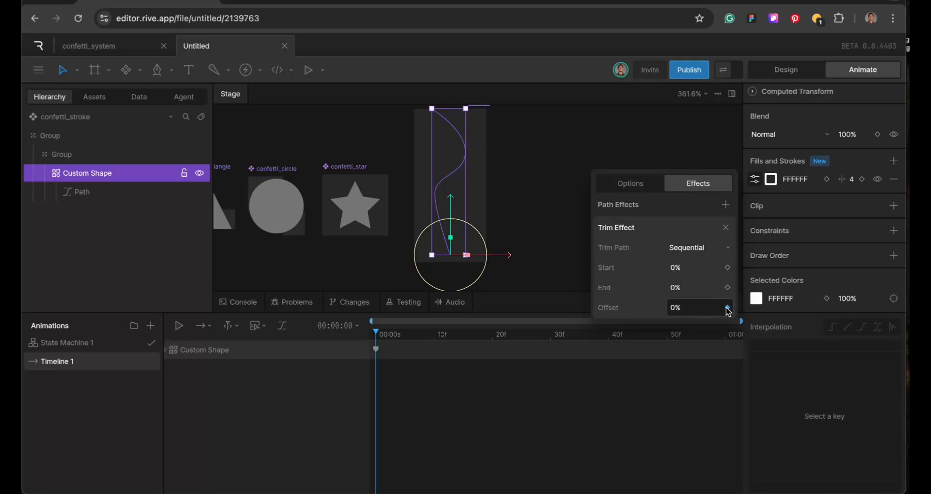
left_click(728, 287)
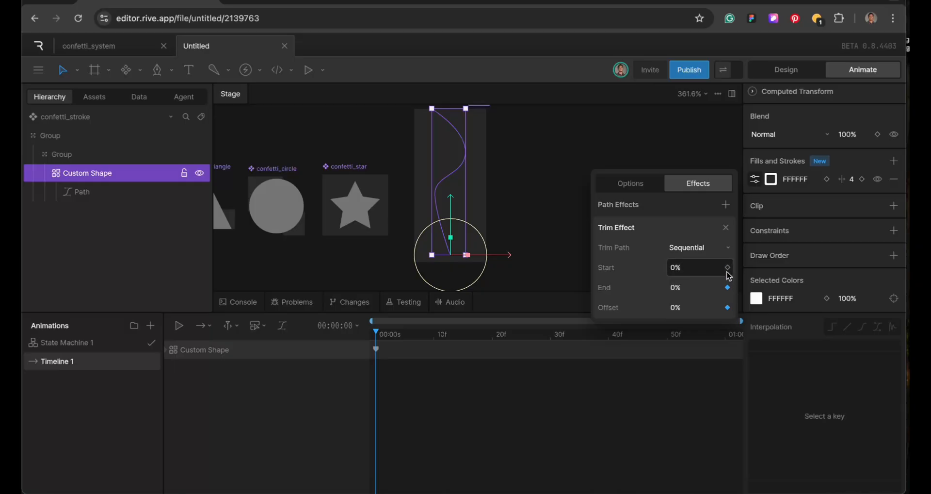
left_click(727, 268)
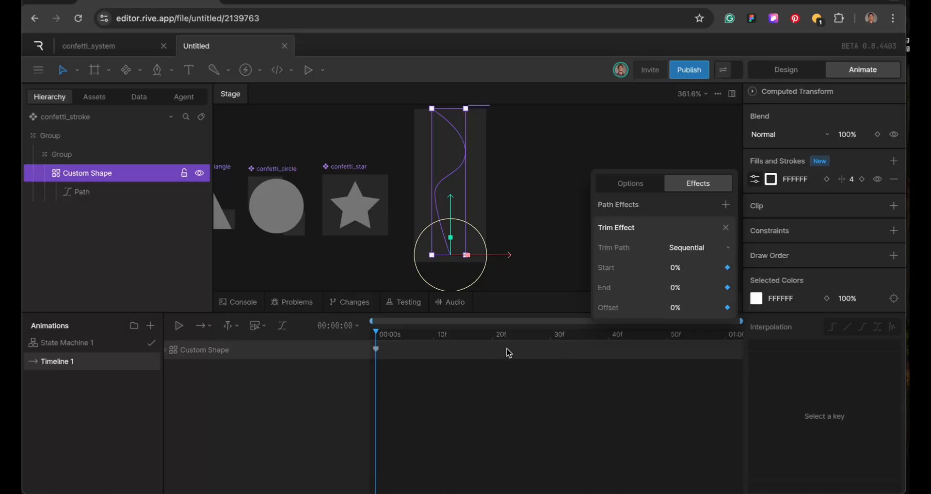
Step: Key the trim's Start at 1% and End at 30% on frame 30, and its Offset at 100% on 00:01:00
left_click(551, 339)
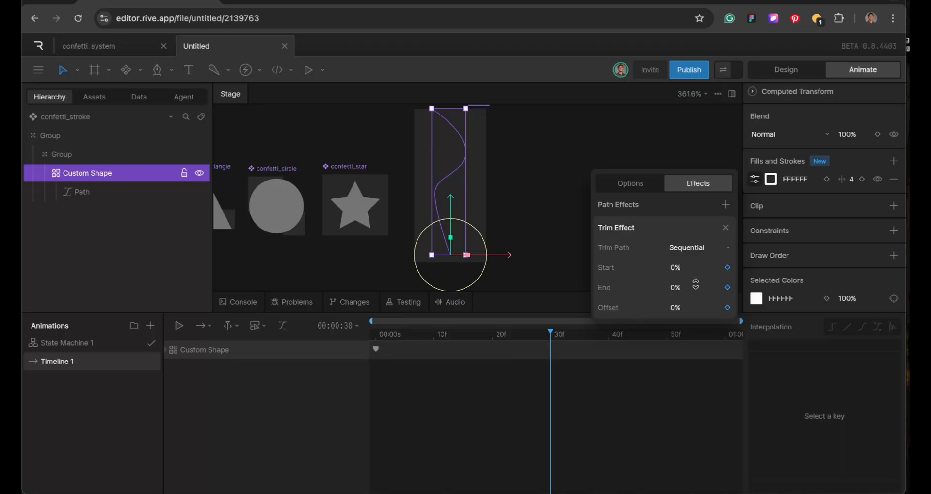
left_click_drag(696, 284, 696, 263)
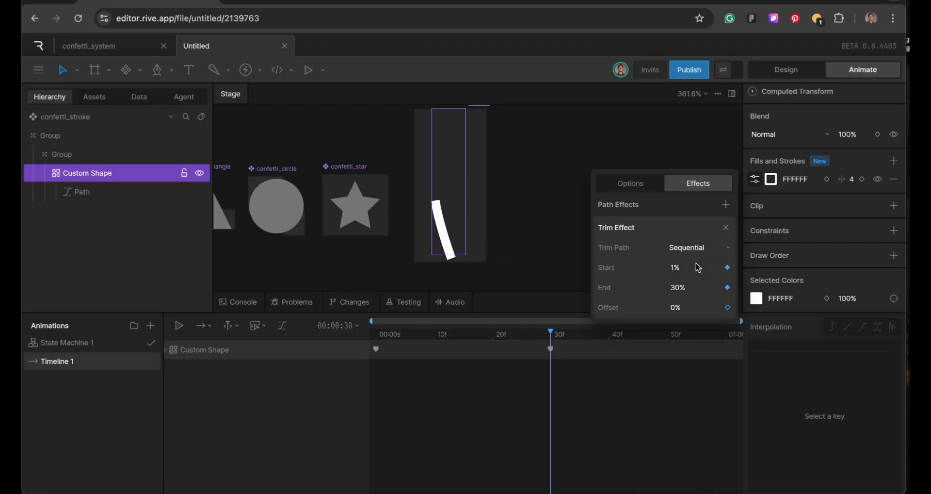
left_click(727, 340)
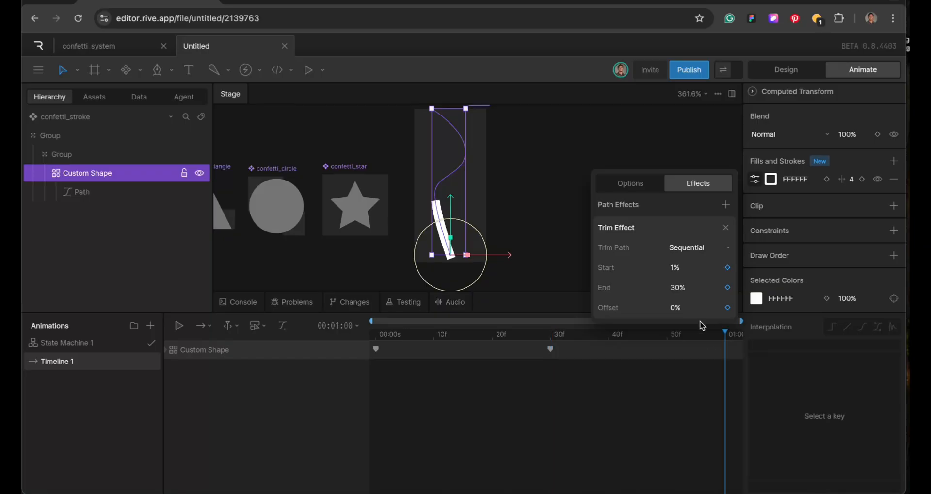
left_click(693, 305)
key("BackSpace")
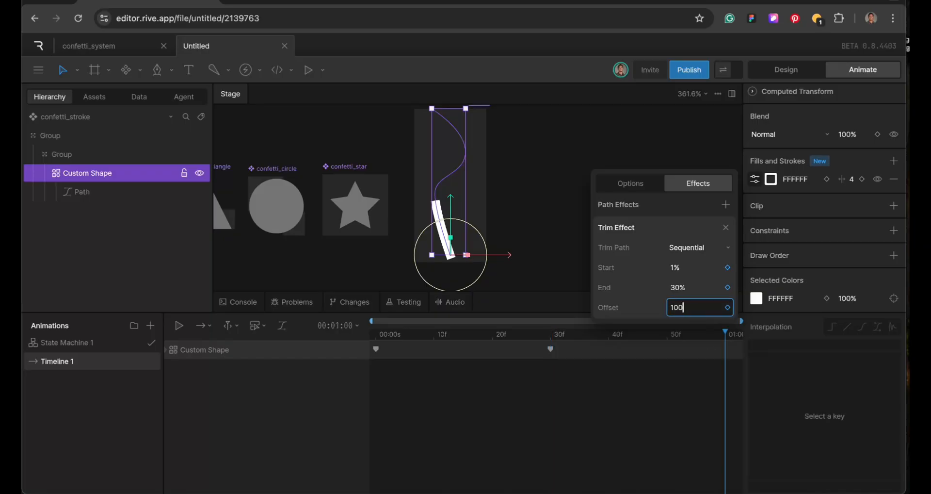
key("Return")
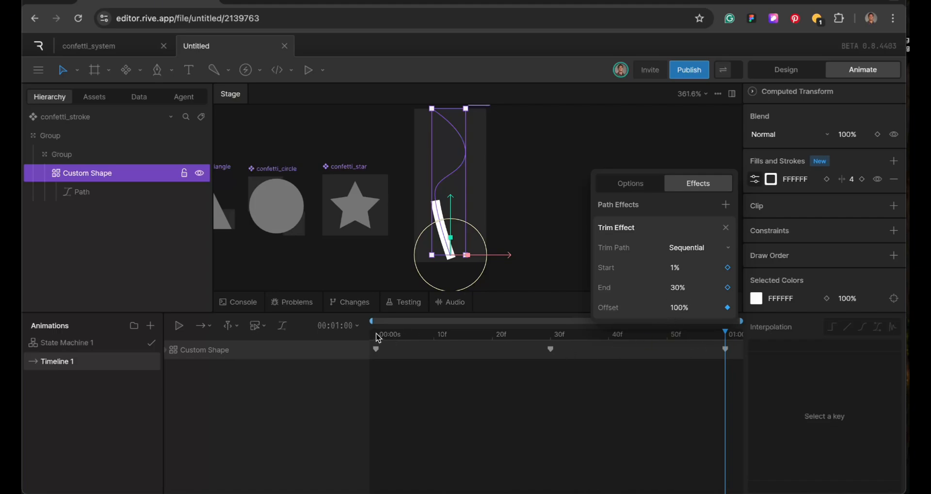
Step: Scrub Timeline 1 from the start to preview how the trimmed stroke travels along the path
left_click_drag(379, 338, 736, 334)
left_click(379, 335)
left_click_drag(379, 338, 554, 341)
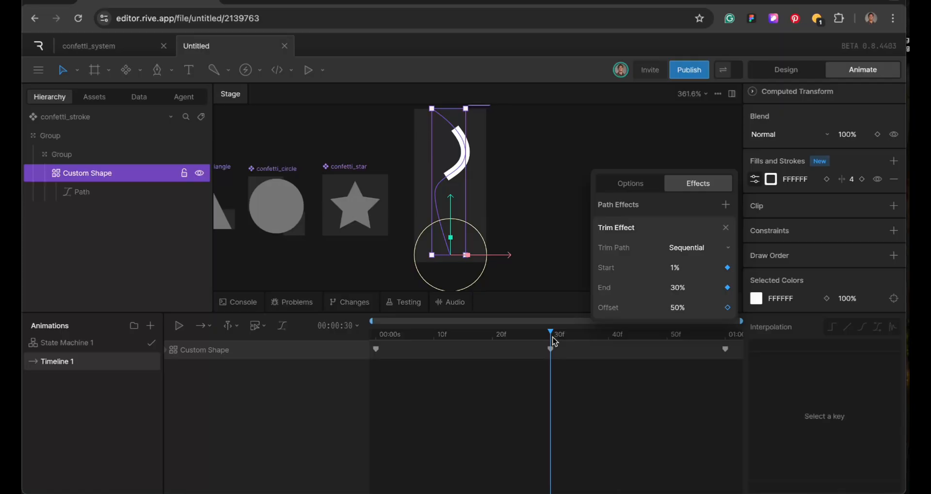
Step: Key the Custom Shape stroke's trim Start and End at 0% on 00:01:00 in Timeline 1
left_click_drag(554, 341, 744, 353)
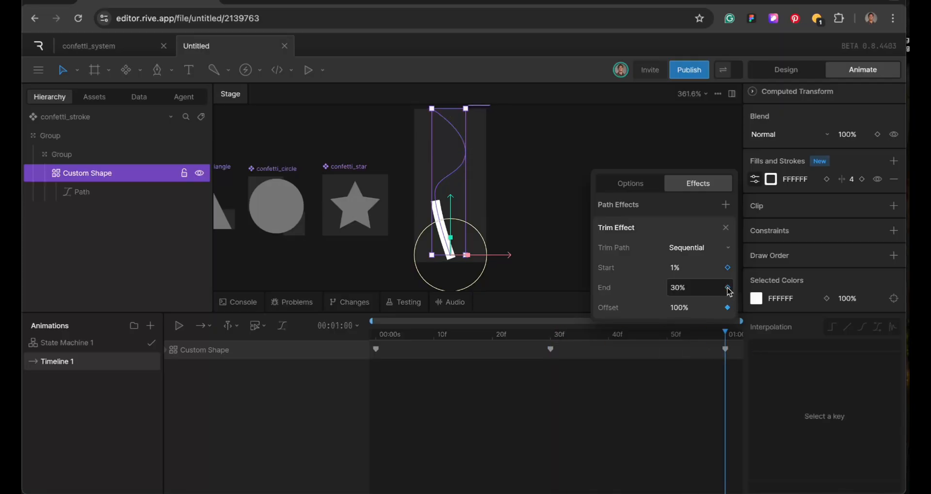
left_click(728, 269)
mouse_move(701, 287)
left_mouse_down()
mouse_move(702, 274)
mouse_move(700, 311)
left_mouse_up()
left_click(694, 287)
key("BackSpace")
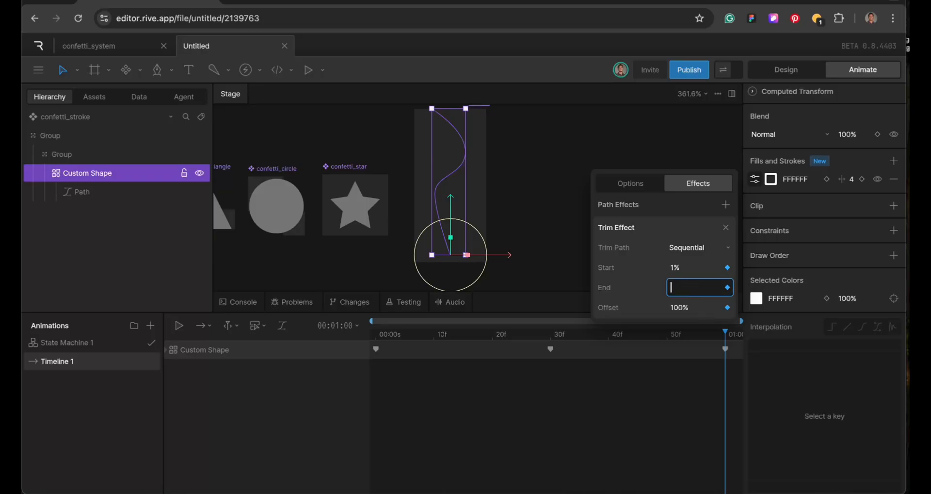
key("Return")
left_click(689, 271)
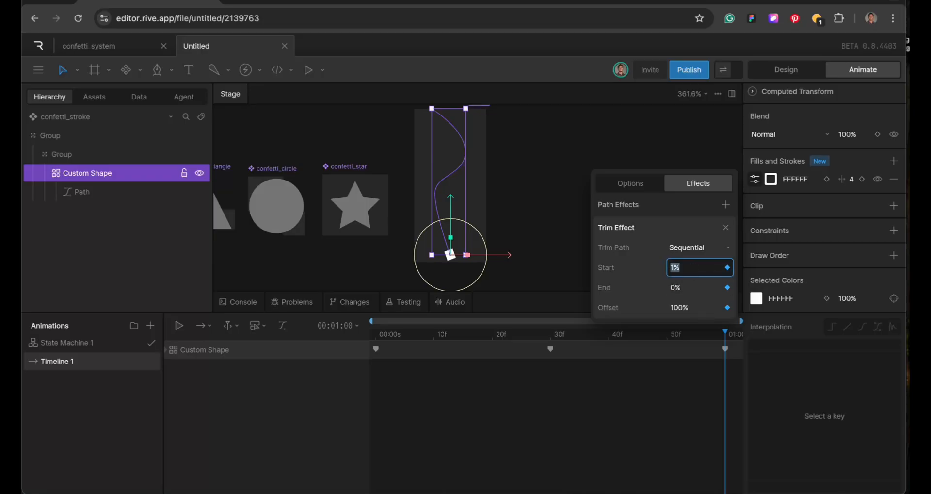
key("BackSpace")
type("0")
key("Return")
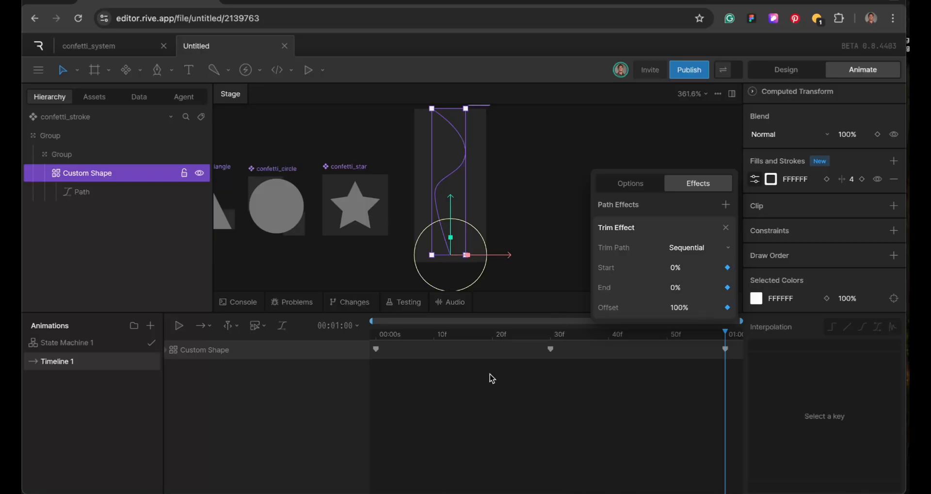
Step: Play Timeline 1 from the start to preview the trimmed stroke's full travel
left_click(377, 342)
key("space")
key("space")
key("space")
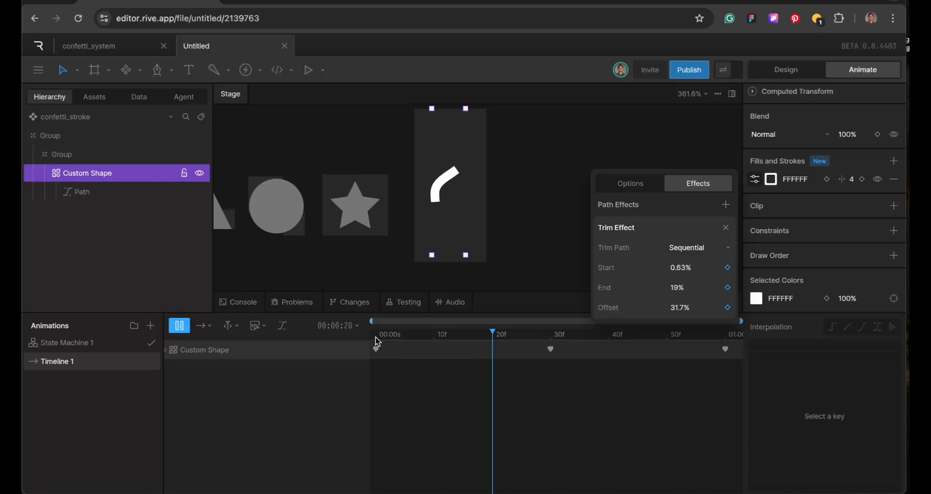
key("space")
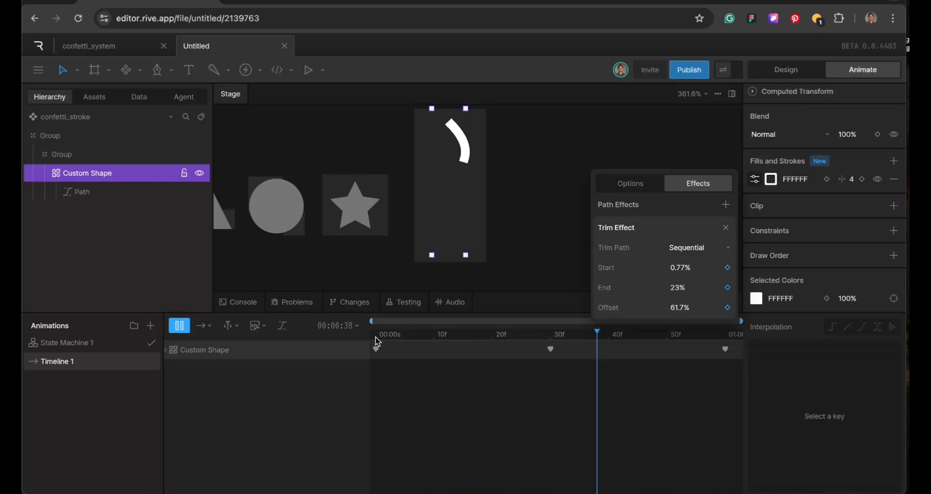
Step: On frame 30, set the trim's Start to 0% and End to 38%, and play Timeline 1 to check the motion
left_click(549, 337)
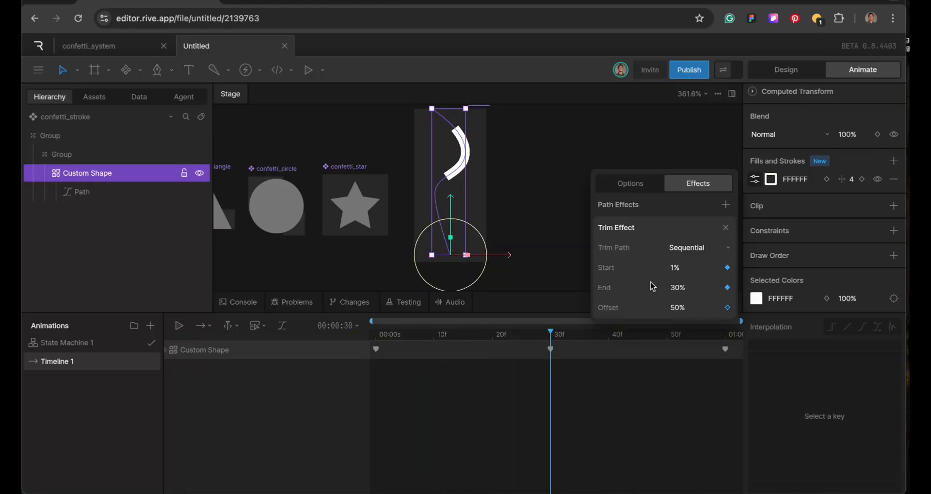
mouse_move(695, 284)
left_mouse_down()
mouse_move(694, 258)
mouse_move(695, 287)
left_mouse_up()
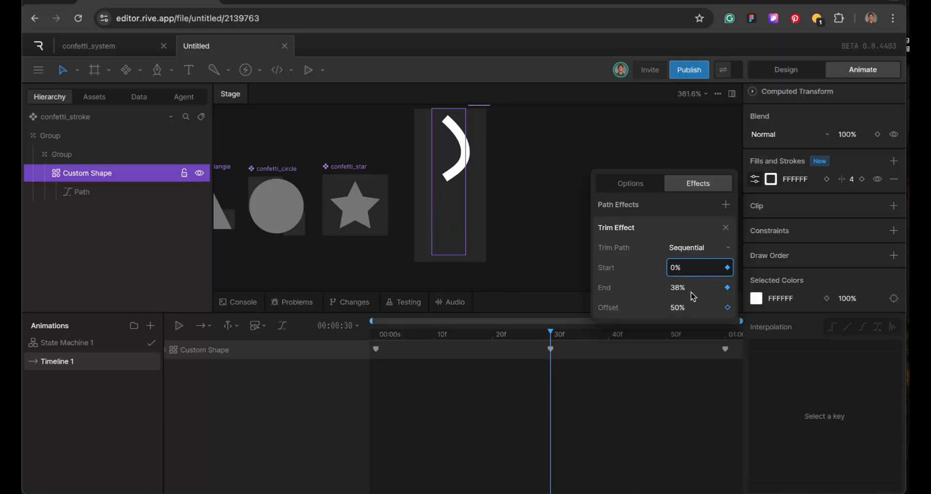
left_click(378, 338)
key("space")
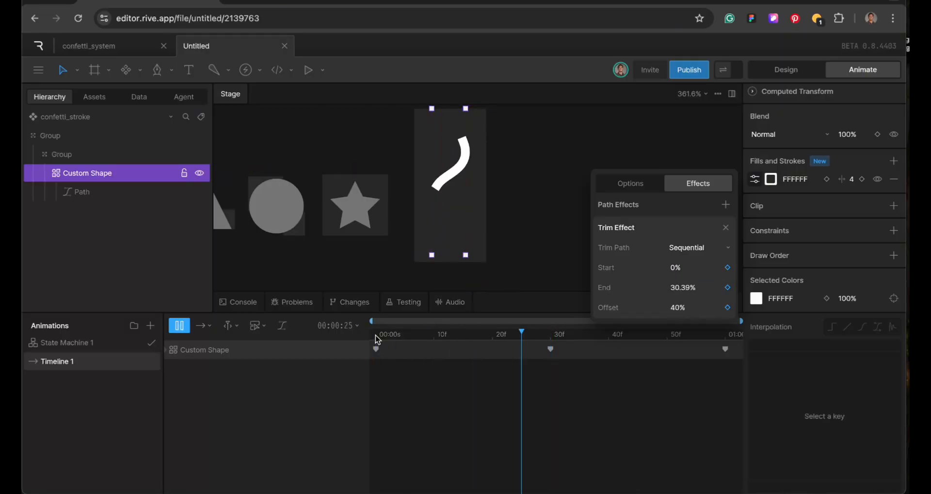
key("space")
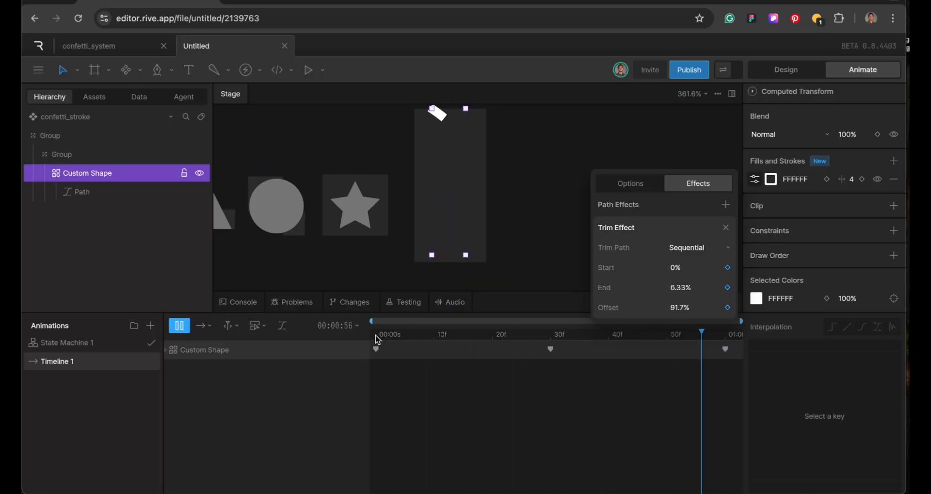
key("space")
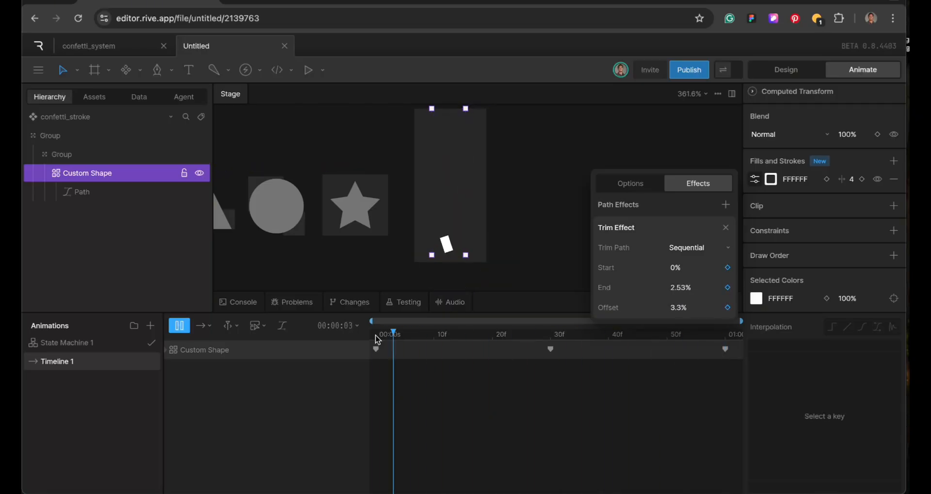
key("space")
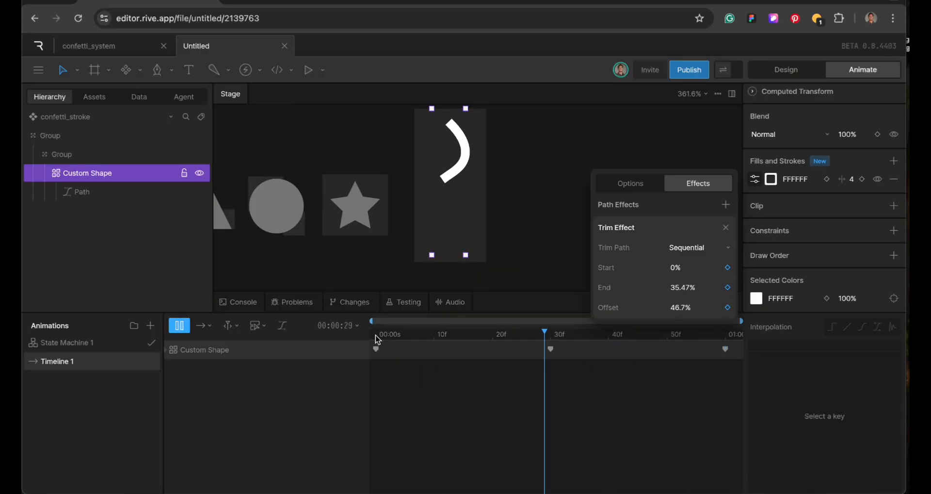
key("space")
key("space")
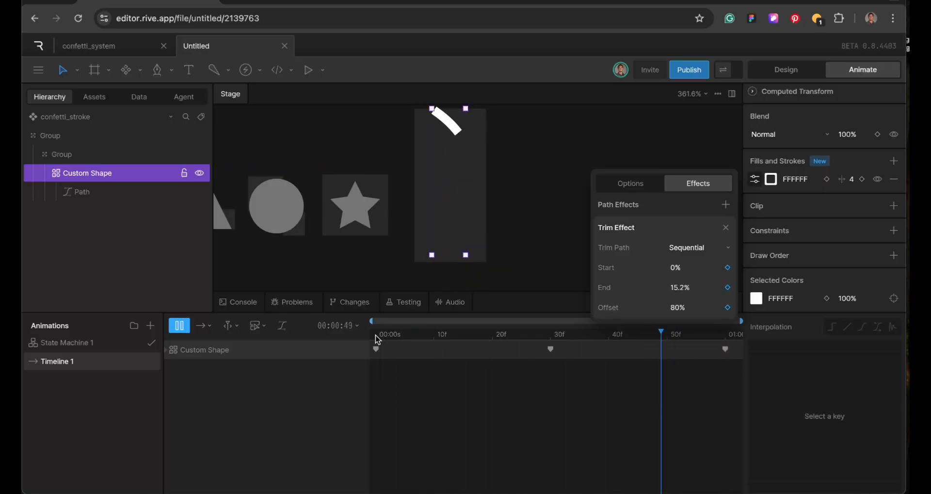
Step: Try cubic interpolation on all three Custom Shape keyframes in Timeline 1 and play it back
left_click_drag(736, 350, 325, 373)
left_click(863, 327)
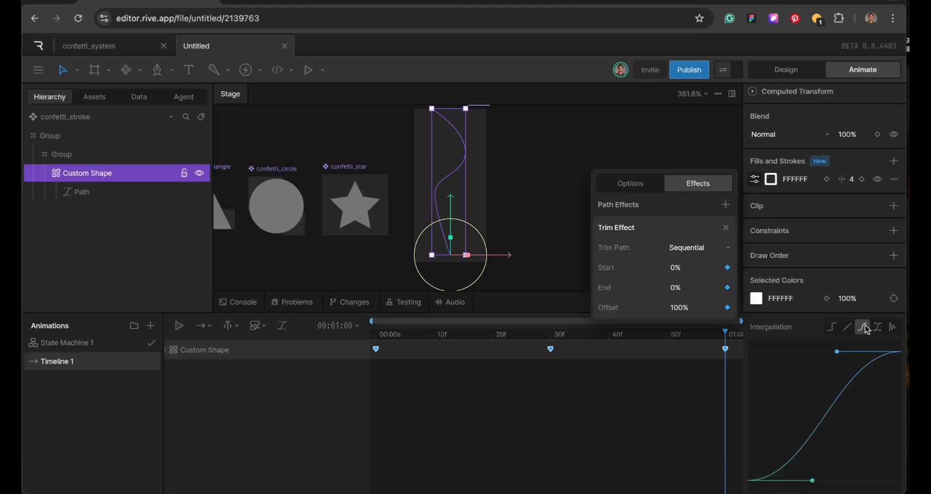
key("space")
key("space")
left_click(726, 346)
key("space")
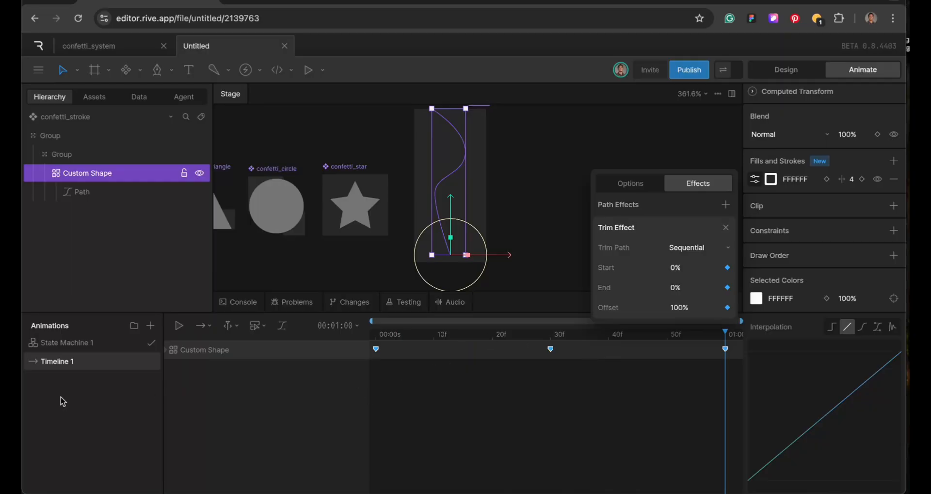
Step: Data-bind the Custom Shape's stroke colour to ConfettiStrokeVM's color property and preview State Machine 1
left_click(95, 345)
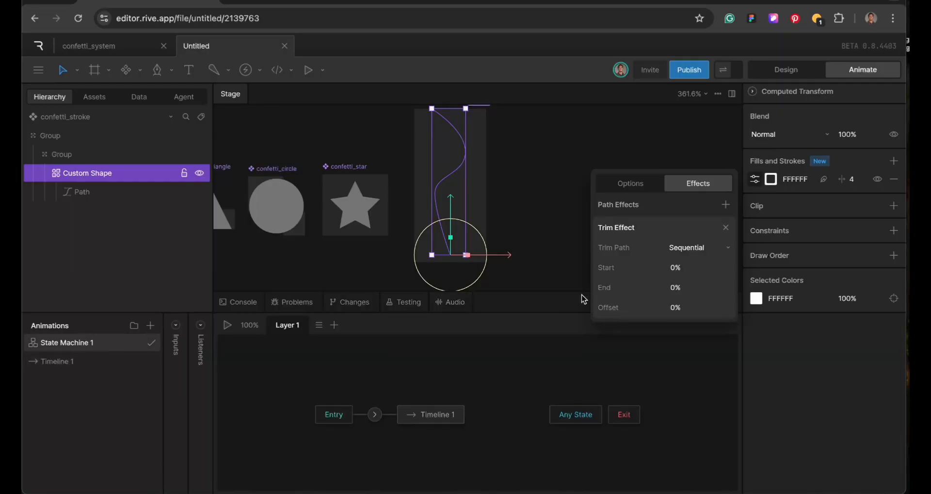
left_click(702, 152)
scroll(378, 161, "up", 2)
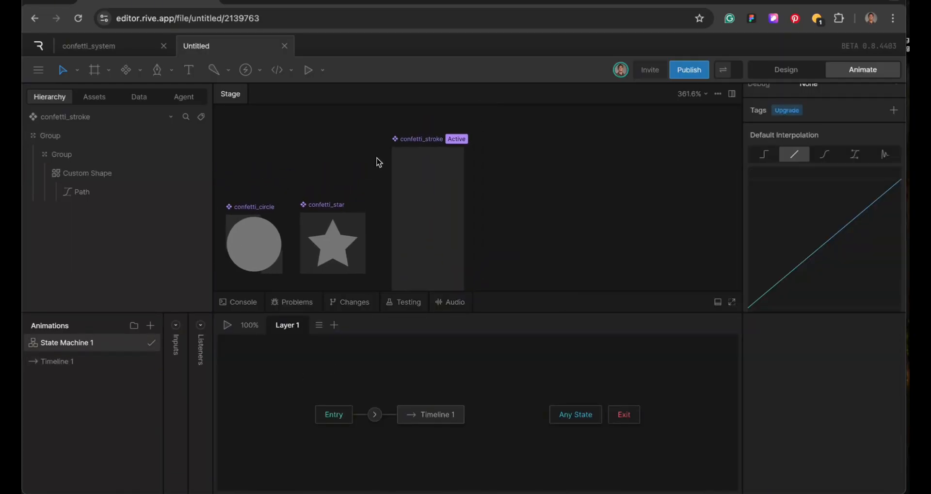
left_click(414, 141)
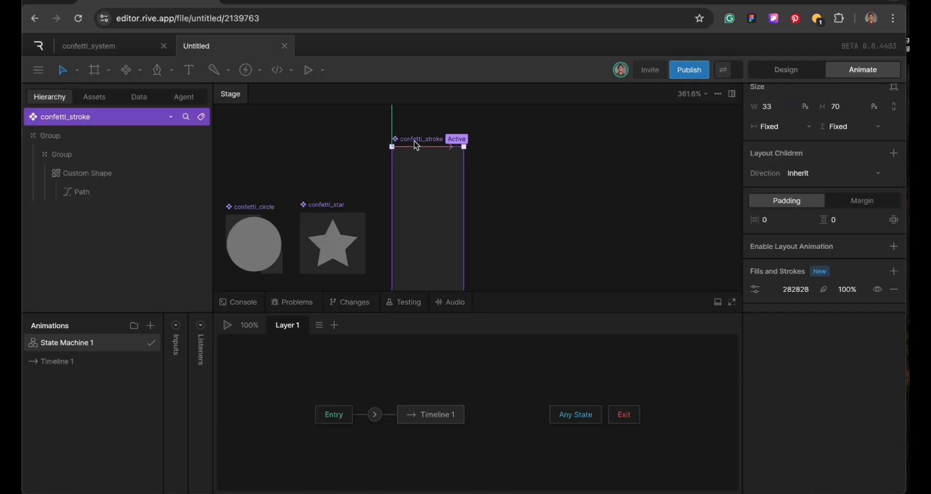
left_click(97, 174)
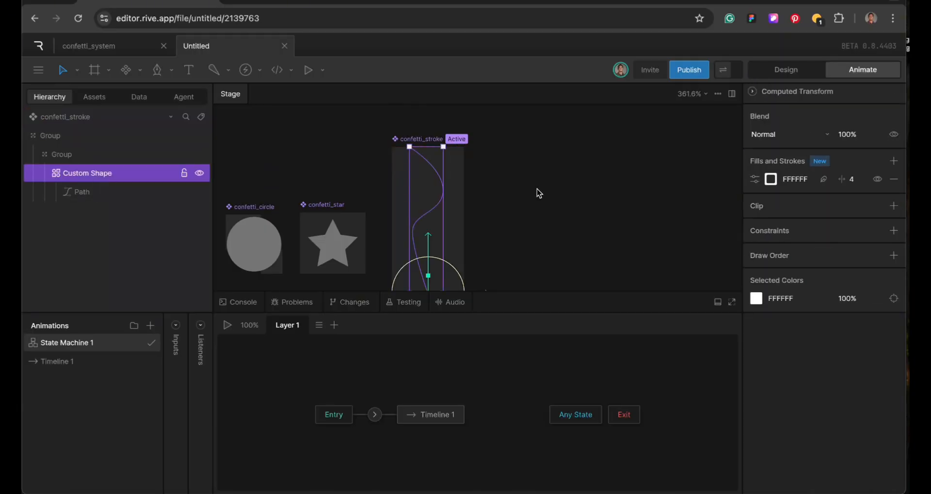
right_click(807, 183)
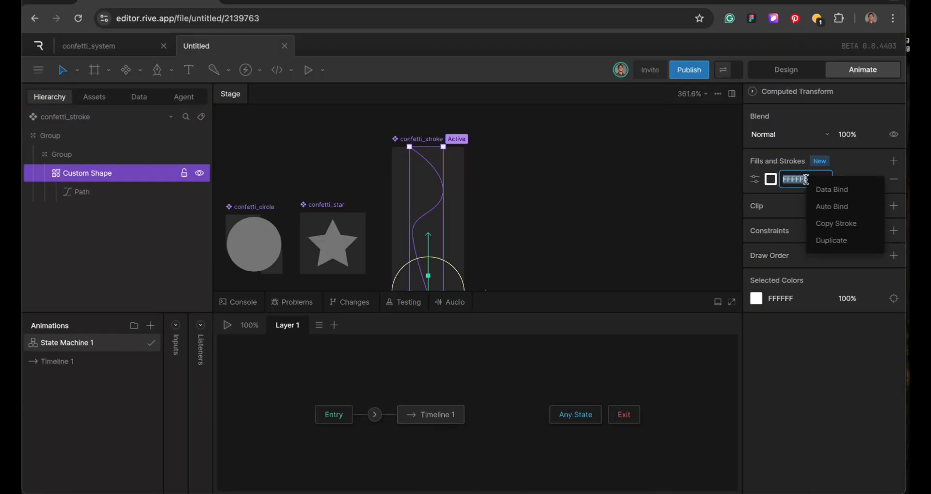
left_click(819, 183)
left_click(670, 202)
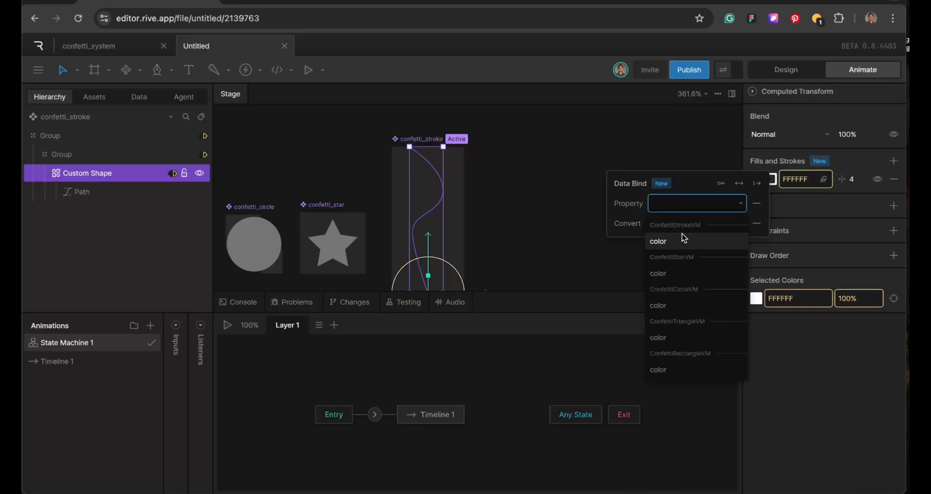
left_click(658, 241)
left_click(510, 197)
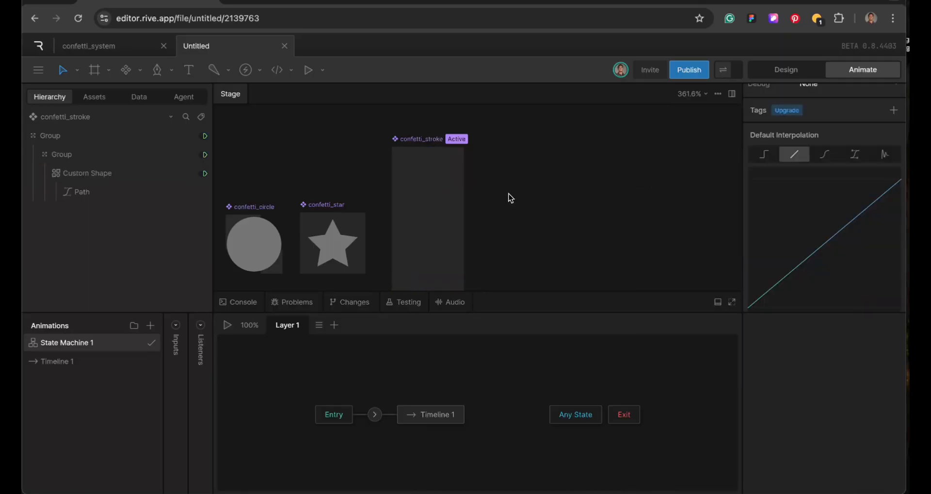
key("space")
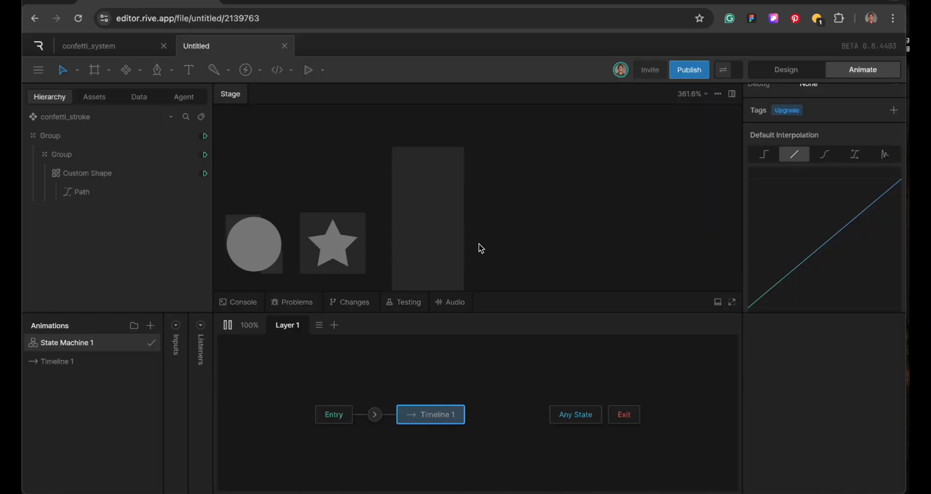
key("space")
Step: Draw a new artboard beside confetti_stroke and enlarge it to about 49 by 127 px
scroll(491, 202, "down", 2)
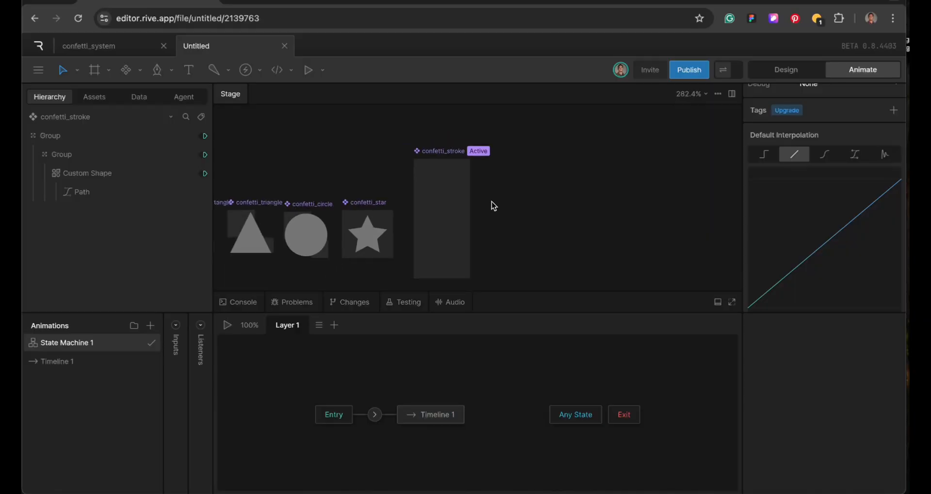
scroll(517, 179, "down", 3)
scroll(487, 173, "right", 3)
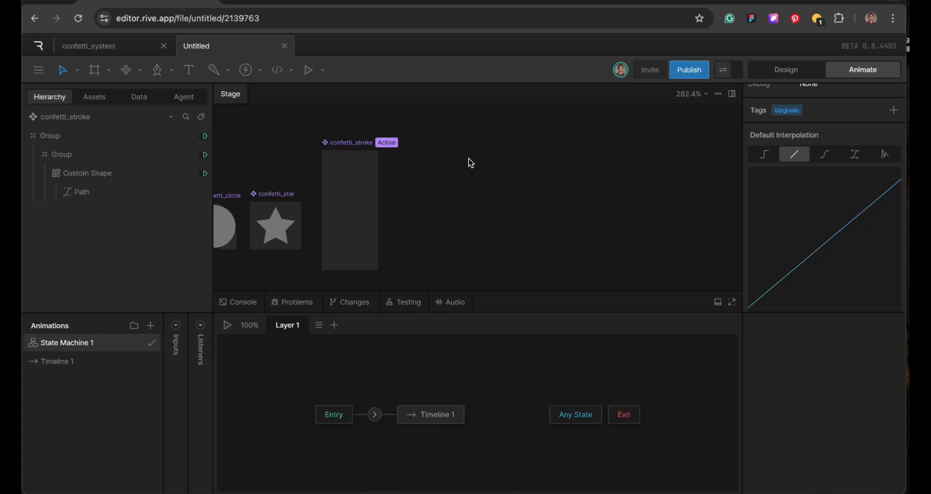
key("a")
scroll(409, 115, "up", 2)
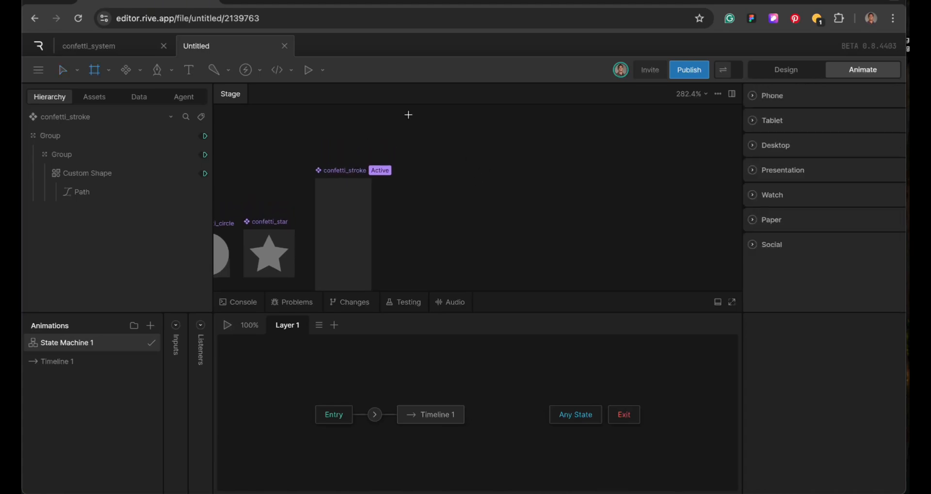
left_click_drag(397, 127, 445, 301)
scroll(386, 222, "down", 3)
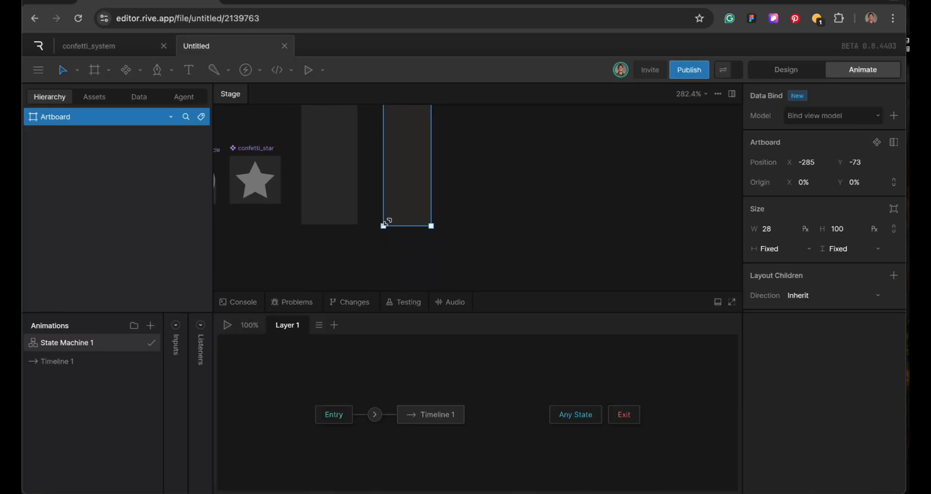
scroll(355, 240, "down", 5)
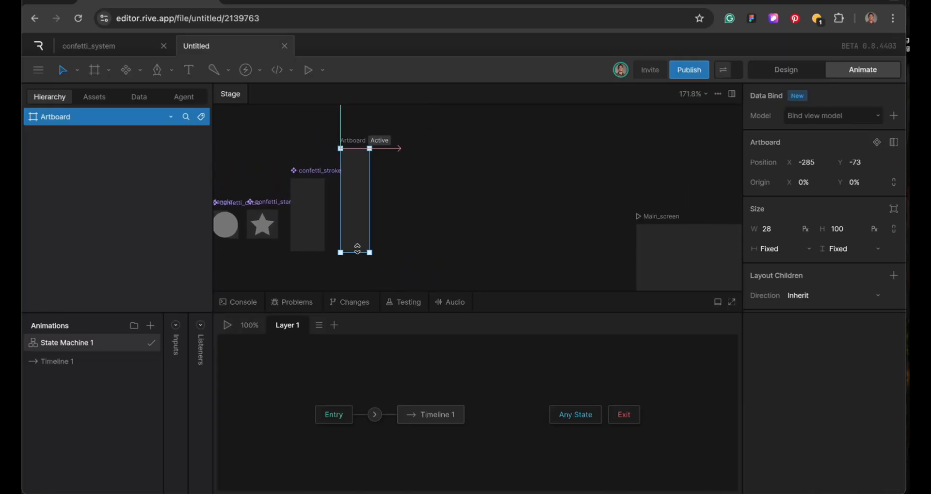
left_click_drag(357, 252, 357, 281)
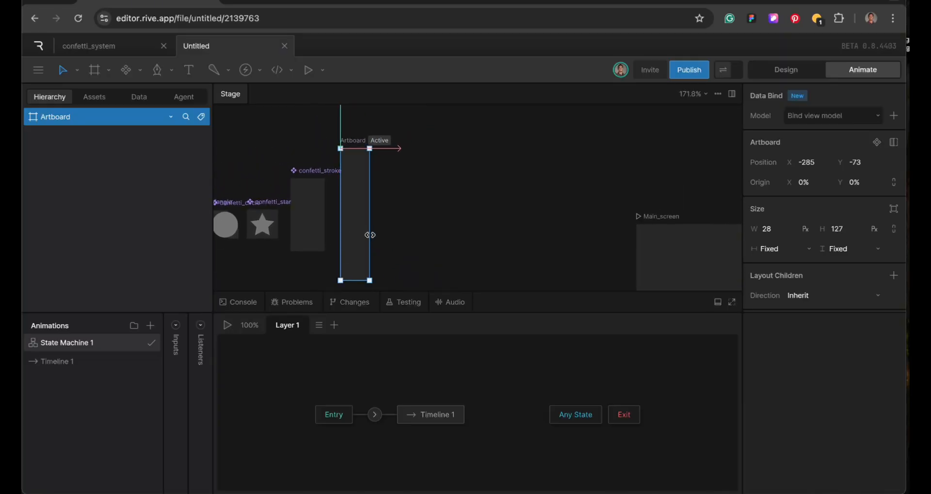
left_click_drag(370, 234, 391, 234)
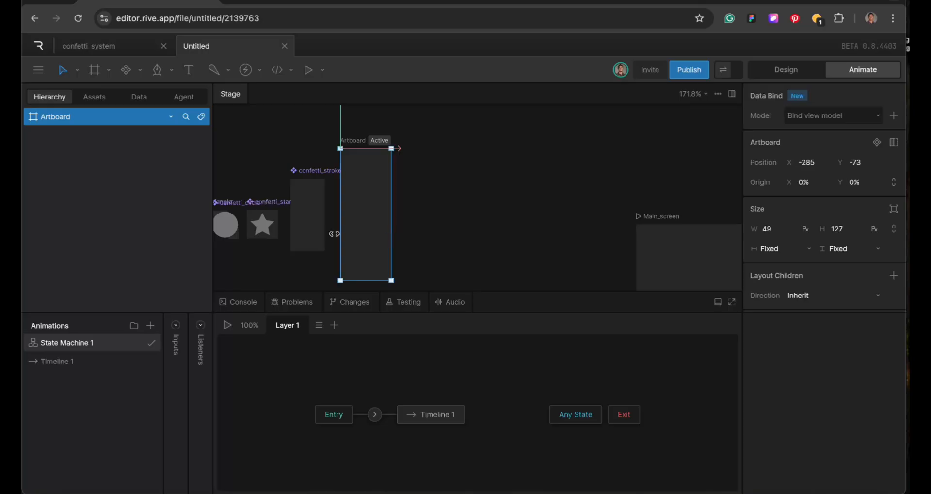
Step: Draw an open seven-point path with the Pen tool, zigzagging upward from the artboard's lower edge, crossing itself, and ending above the upper edge
key("p")
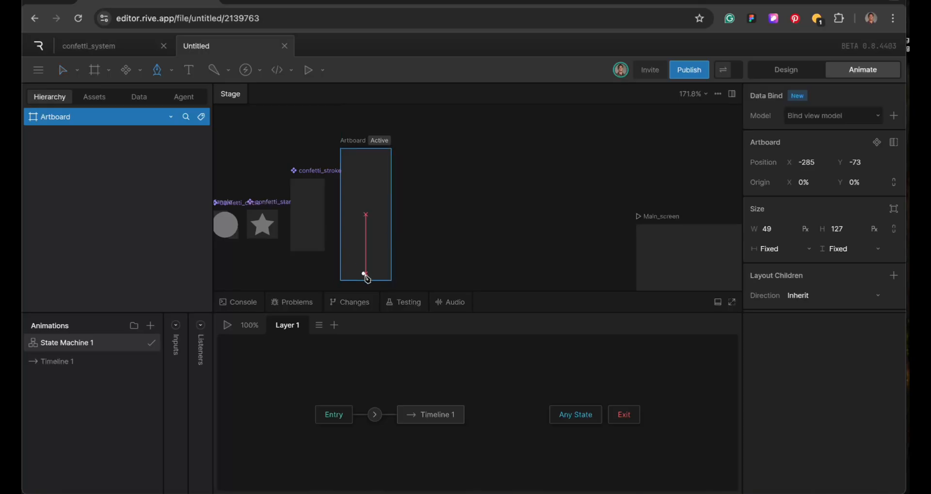
left_click(365, 275)
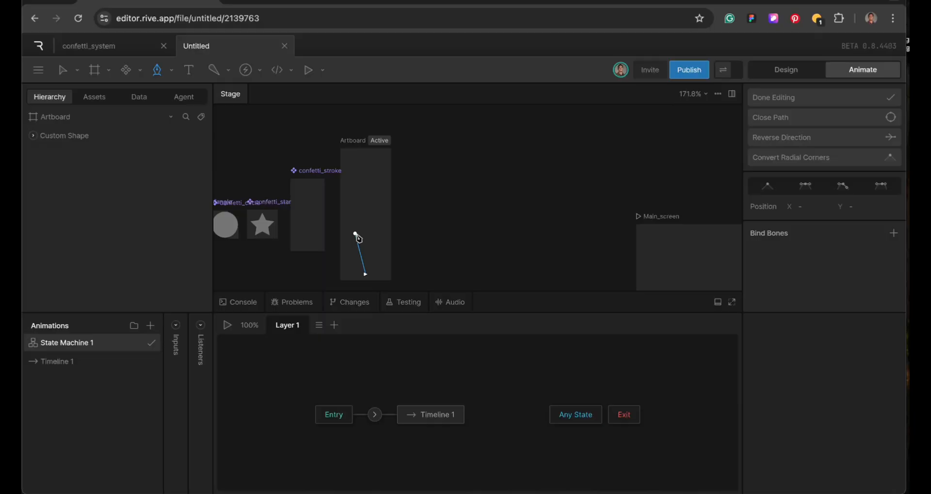
left_click(356, 234)
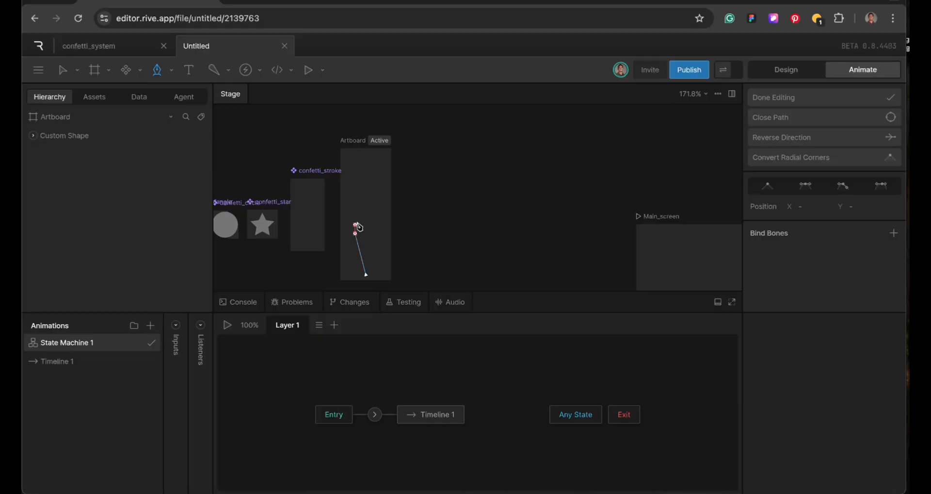
left_click(377, 189)
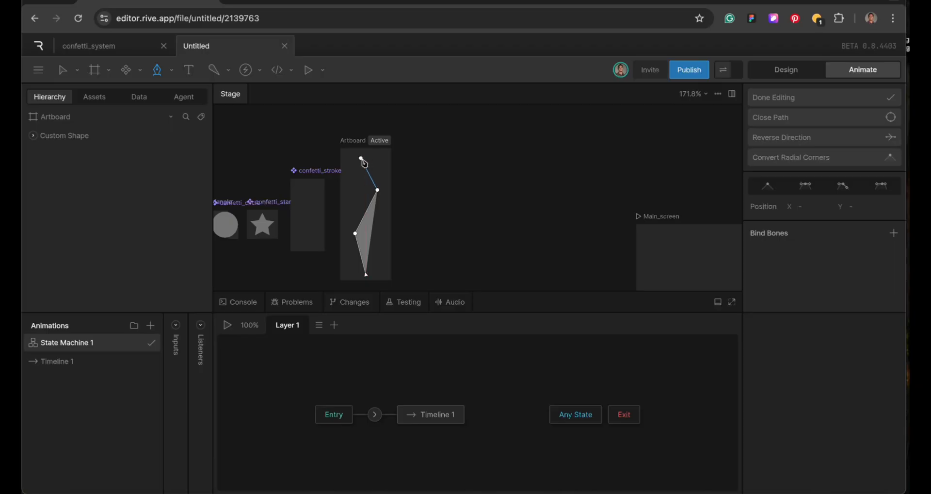
left_click(360, 158)
left_click(345, 189)
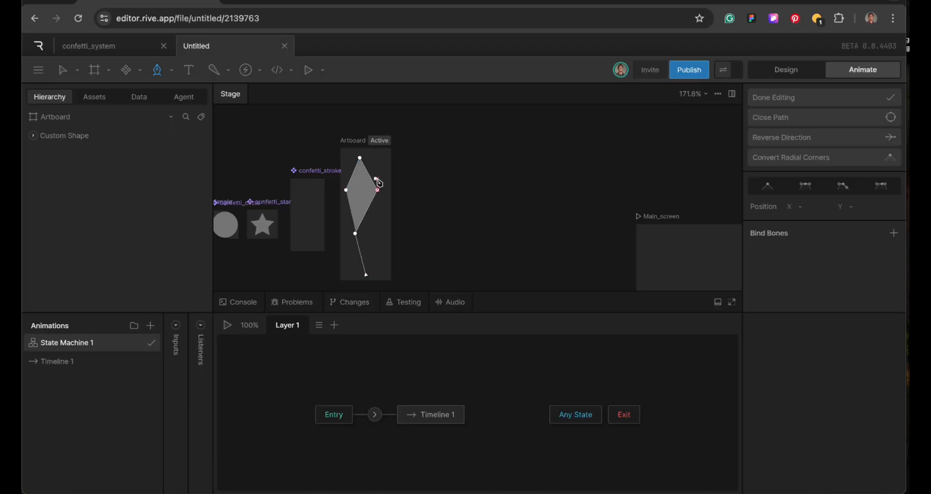
left_click(386, 163)
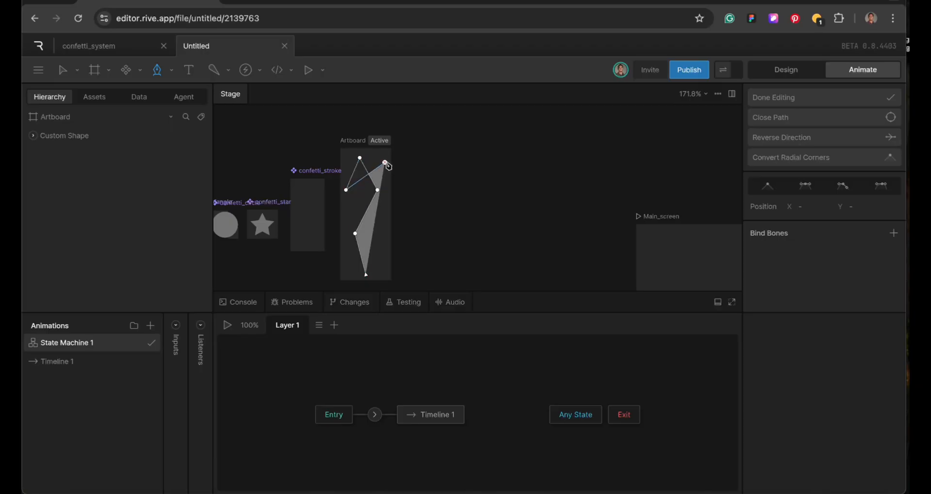
left_click(365, 132)
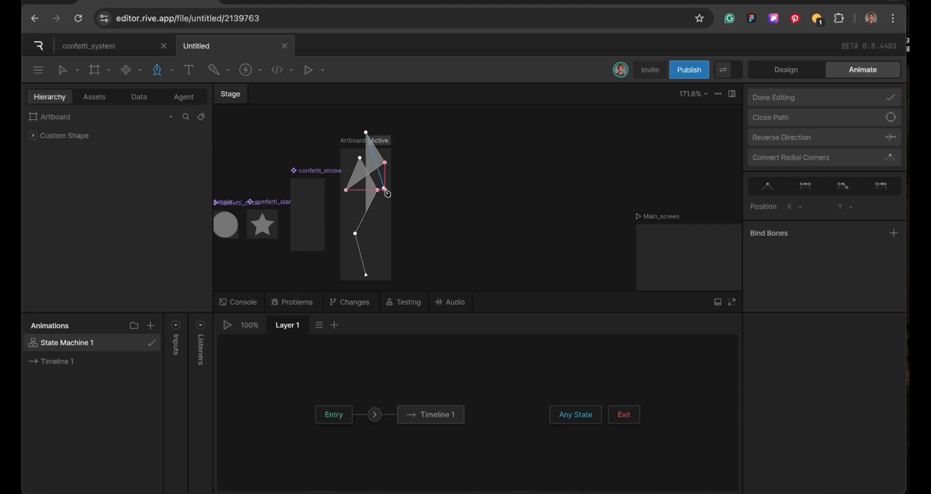
key("Escape")
Step: Convert the path's second and third vertices to Bezier curves and adjust their handles to smooth the lower wave
left_click(356, 234)
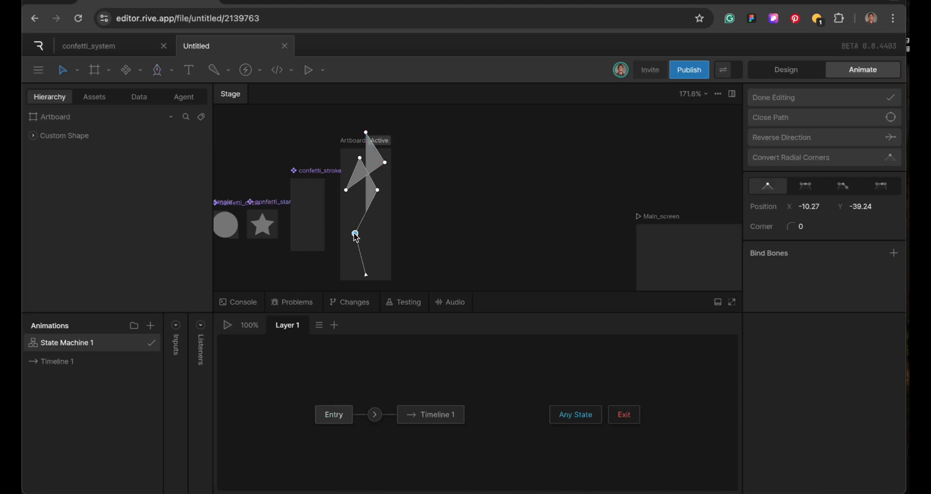
double_click(356, 234)
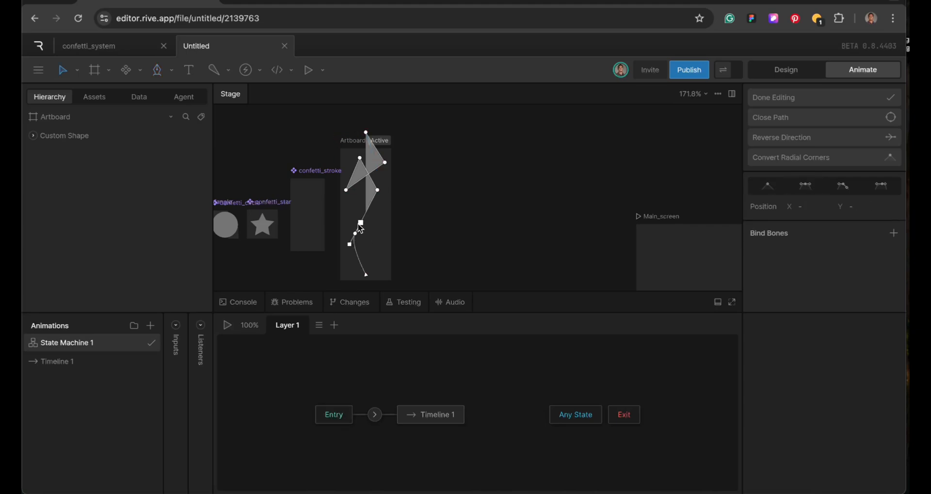
mouse_move(359, 225)
left_mouse_down()
mouse_move(360, 187)
mouse_move(353, 224)
left_mouse_up()
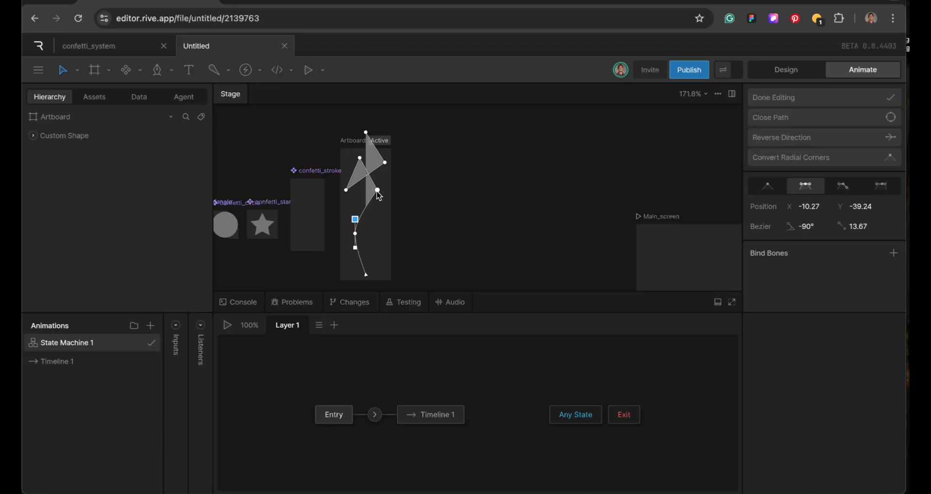
double_click(377, 190)
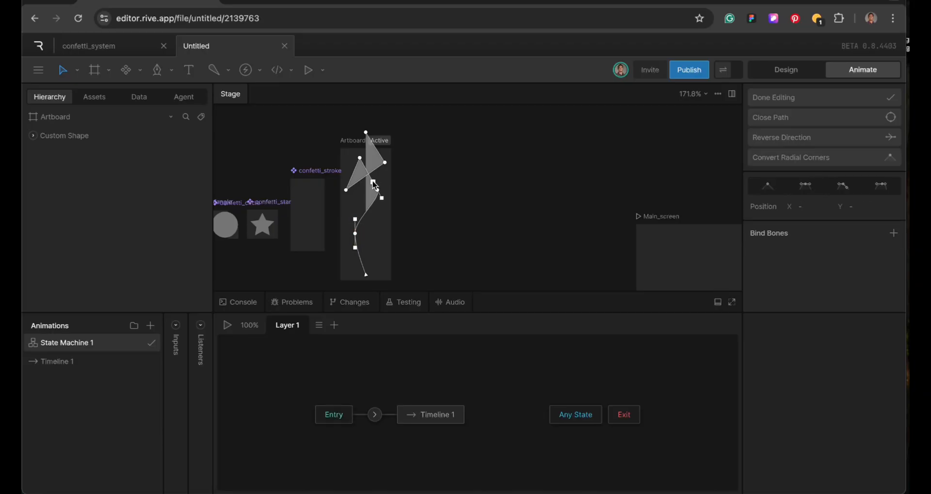
left_click_drag(375, 186, 383, 169)
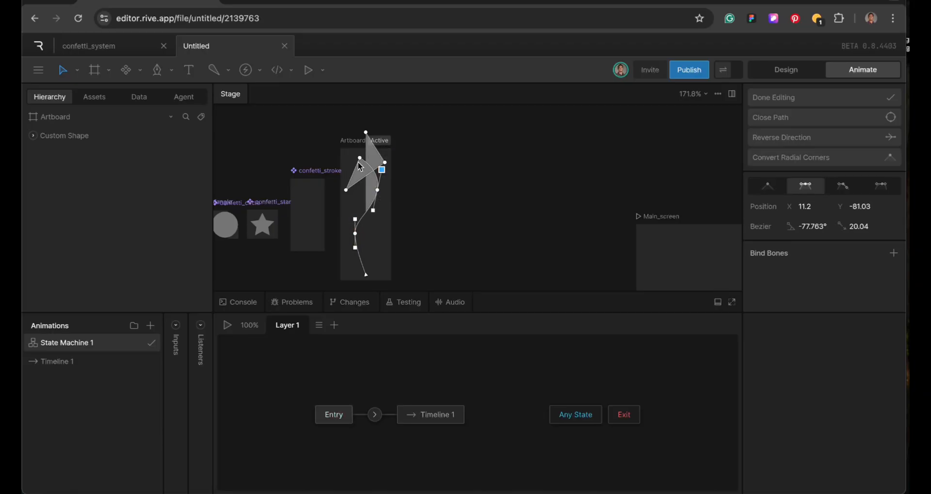
Step: Convert the path's fourth and fifth vertices to Bezier curves and adjust their handles to form a rounded loop
left_click(359, 164)
double_click(359, 165)
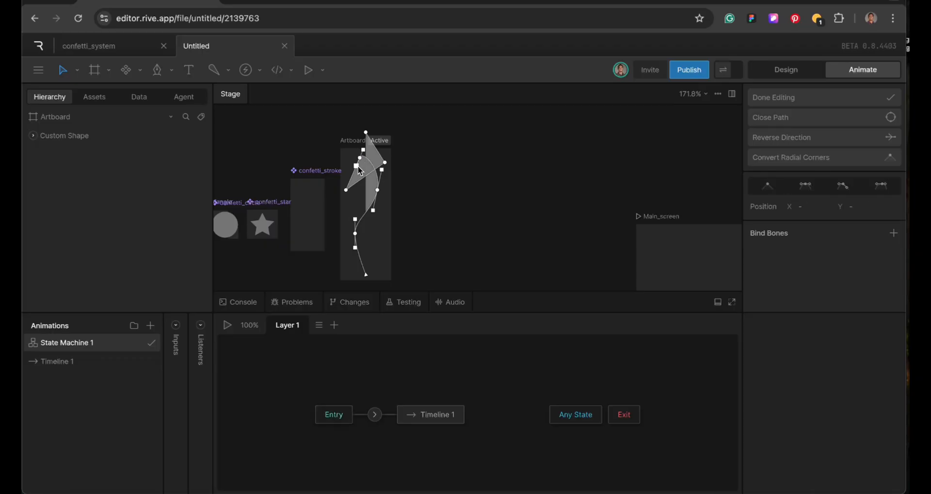
left_click_drag(358, 166, 346, 162)
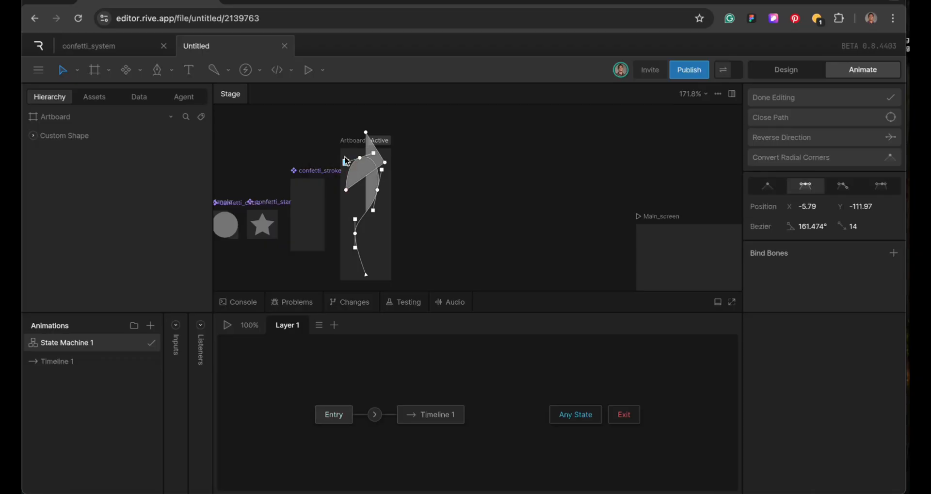
left_click(345, 190)
double_click(345, 190)
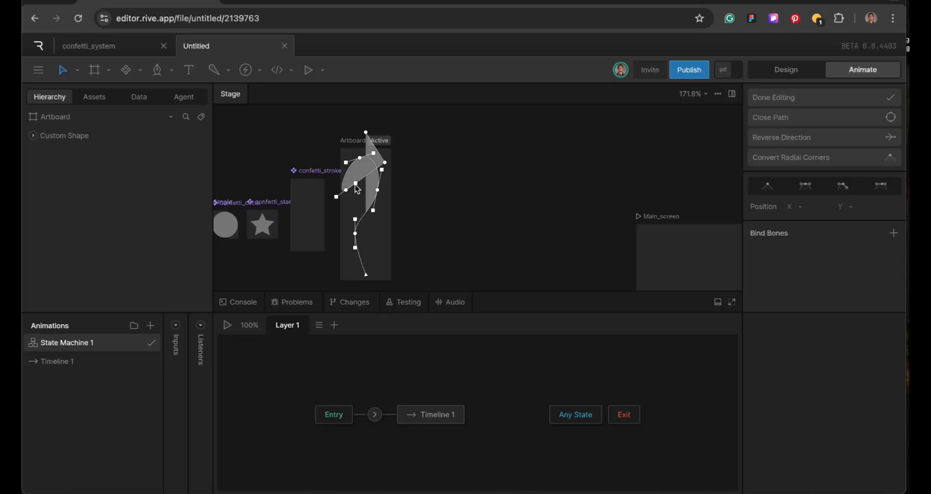
left_click_drag(358, 189, 361, 209)
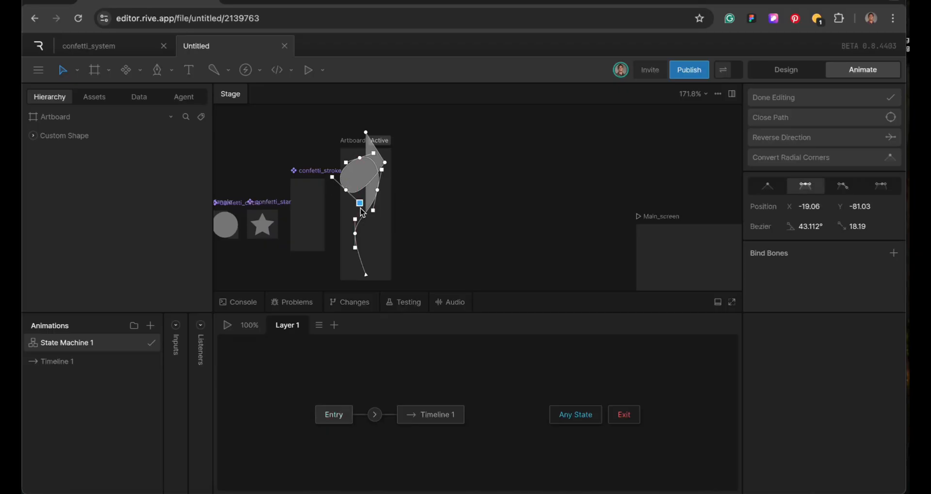
Step: Curve the path's sixth vertex with near-vertical Bezier handles and finish editing the path
left_click(385, 163)
double_click(385, 163)
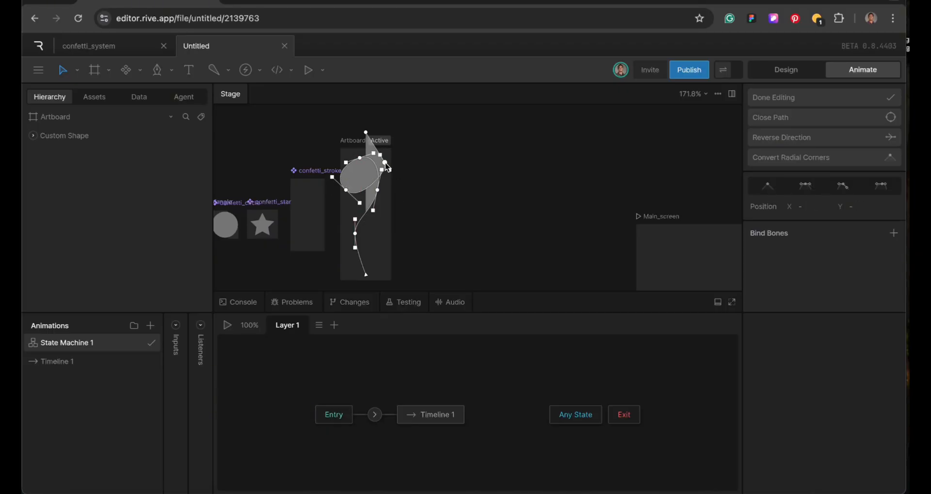
left_click_drag(383, 158, 388, 144)
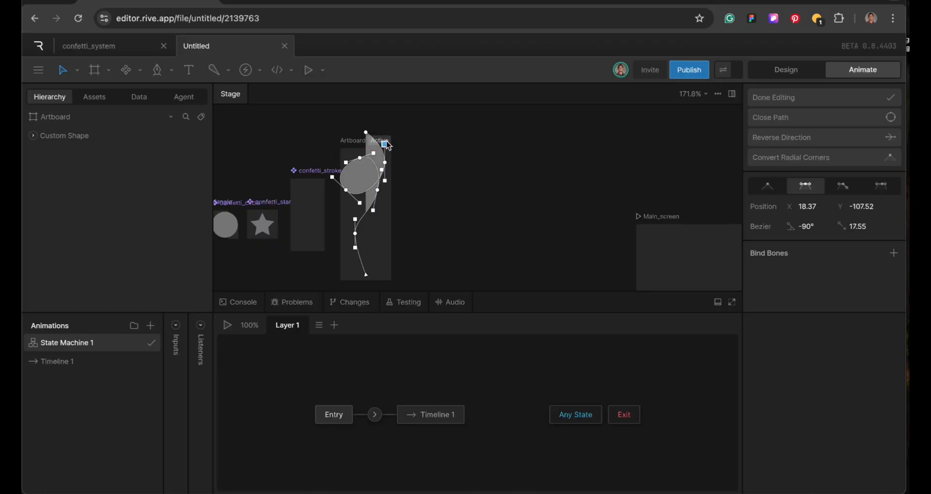
left_click(415, 232)
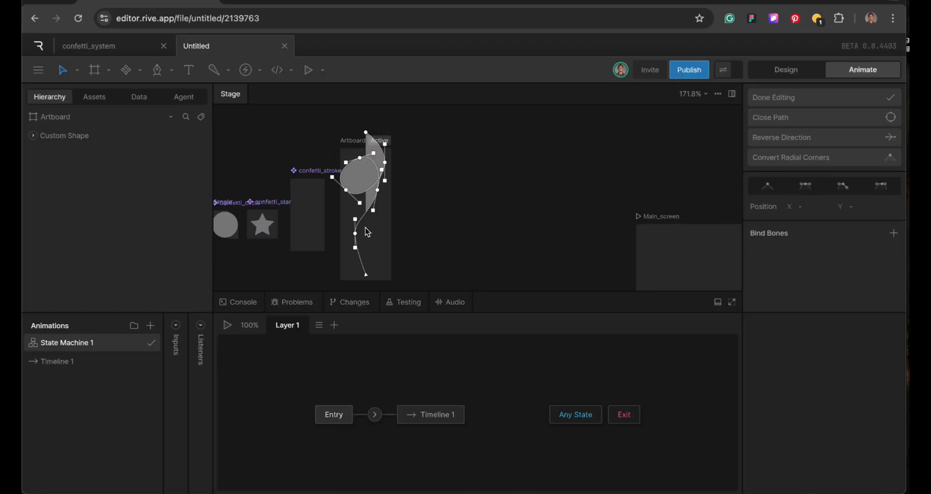
left_click(777, 97)
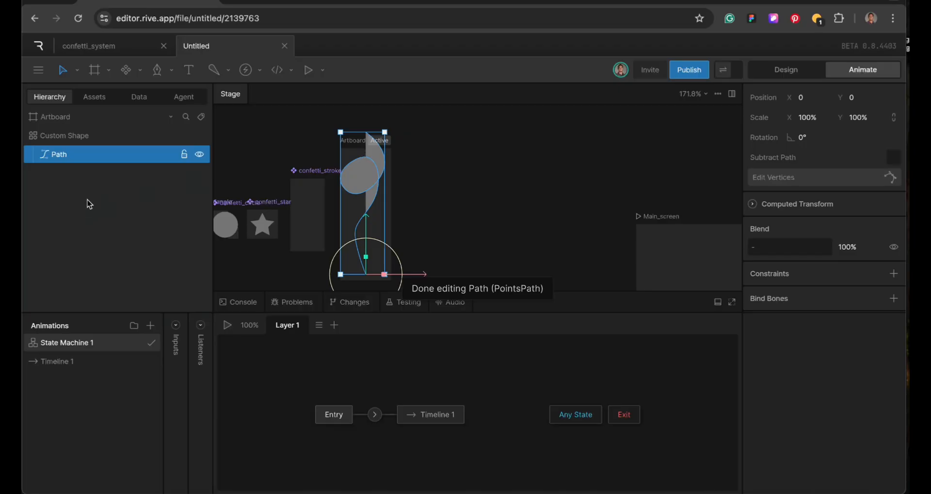
Step: Replace the looping Custom Shape's fill with a white FFFFFF stroke
left_click(76, 137)
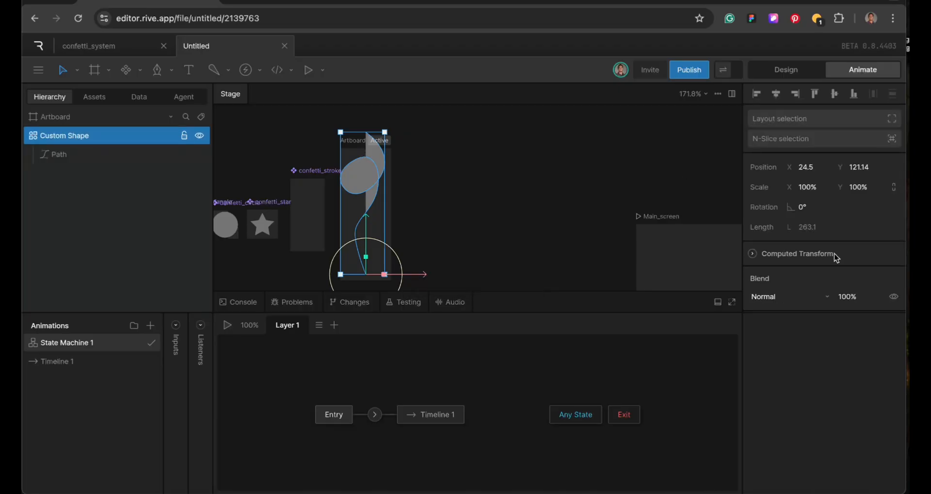
scroll(836, 257, "down", 3)
left_click(894, 178)
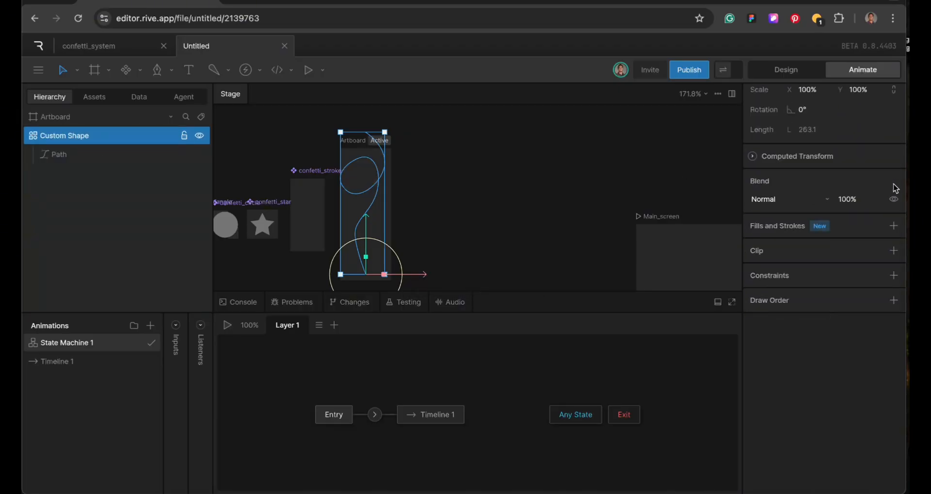
left_click(893, 225)
left_click(871, 271)
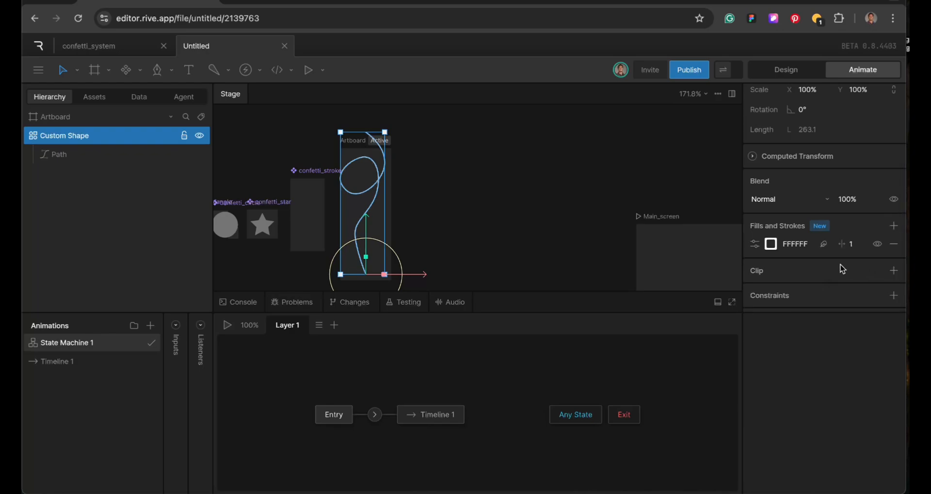
Step: Try a thickness of 4 on the Custom Shape's stroke, and set it to 6
left_click(852, 244)
type("4")
key("Return")
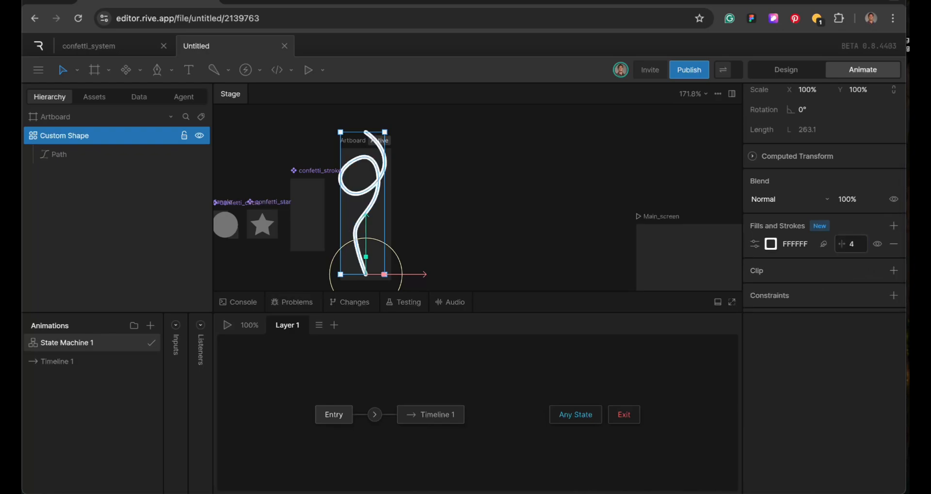
left_click(858, 242)
type("6")
key("Return")
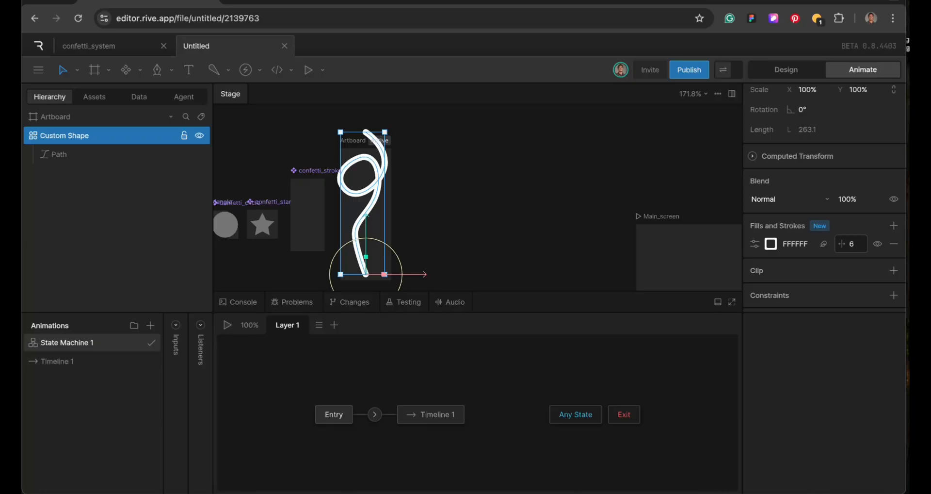
Step: Give the stroke square caps and the third join style, and add a Sequential trim effect to it
left_click(754, 243)
left_click(651, 314)
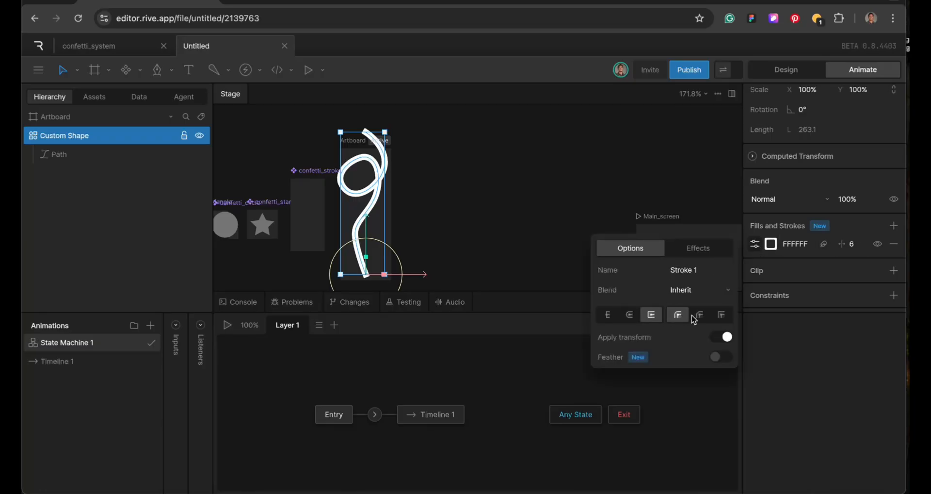
left_click(721, 314)
left_click(692, 251)
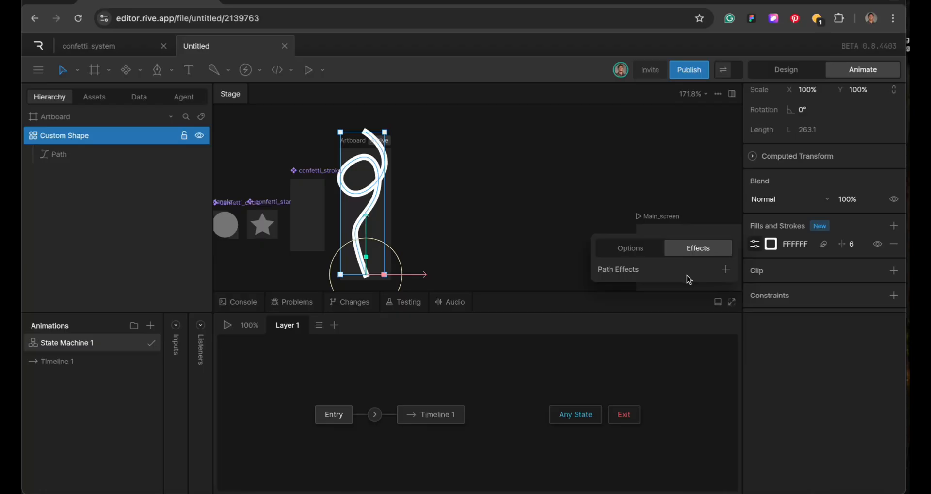
left_click(725, 269)
left_click(706, 298)
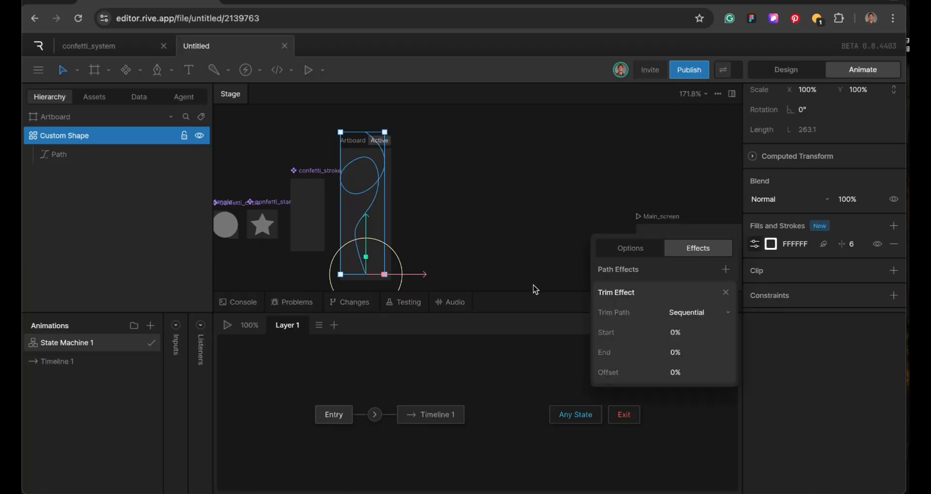
Step: Try the trim effect with Start 22%, End 9% and Offset down to -20%, and reset all three to 0%
left_click(673, 352)
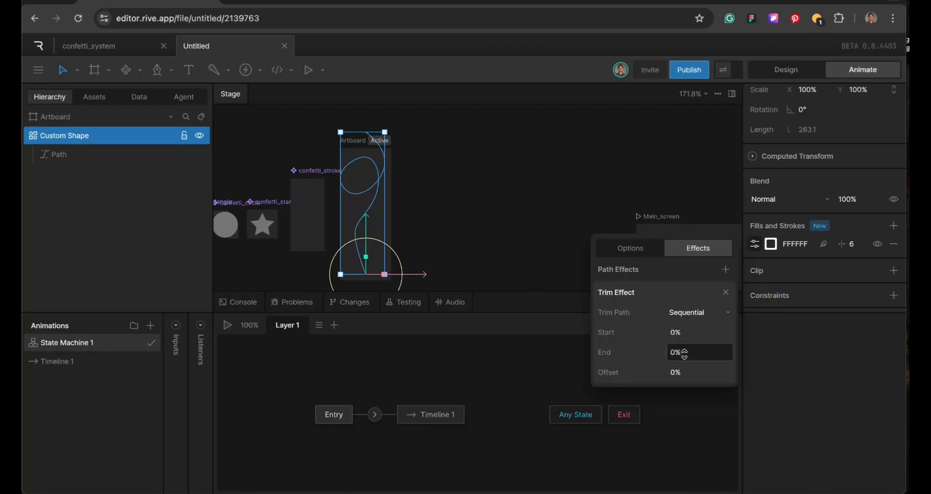
left_click_drag(685, 354, 684, 322)
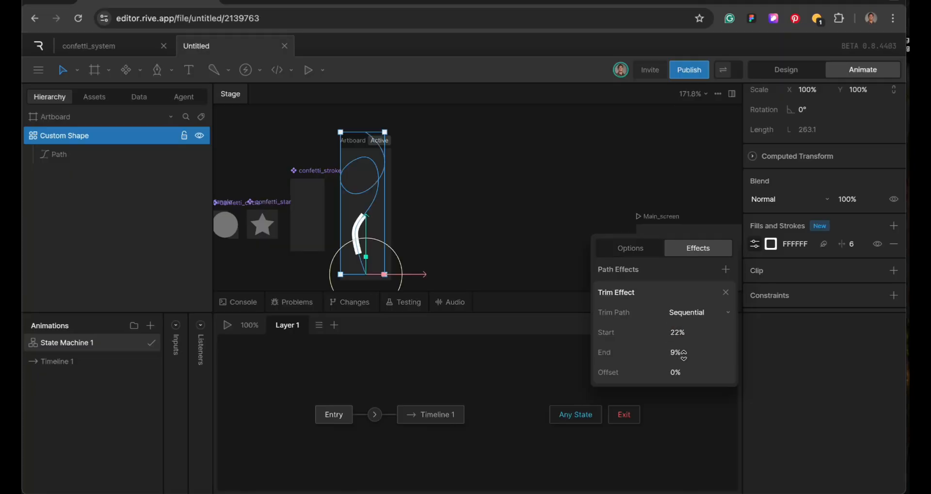
mouse_move(683, 373)
left_mouse_down()
mouse_move(690, 312)
mouse_move(669, 395)
mouse_move(669, 309)
mouse_move(669, 394)
left_mouse_up()
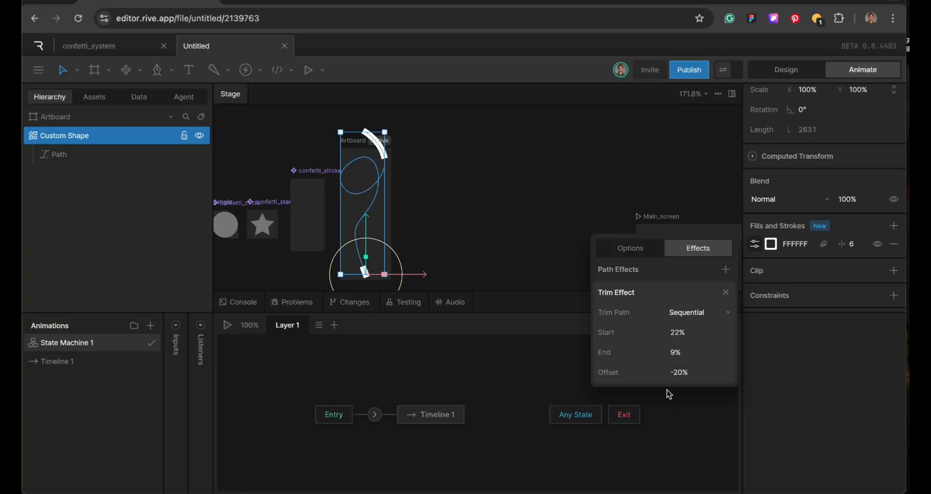
left_click(688, 371)
key("BackSpace")
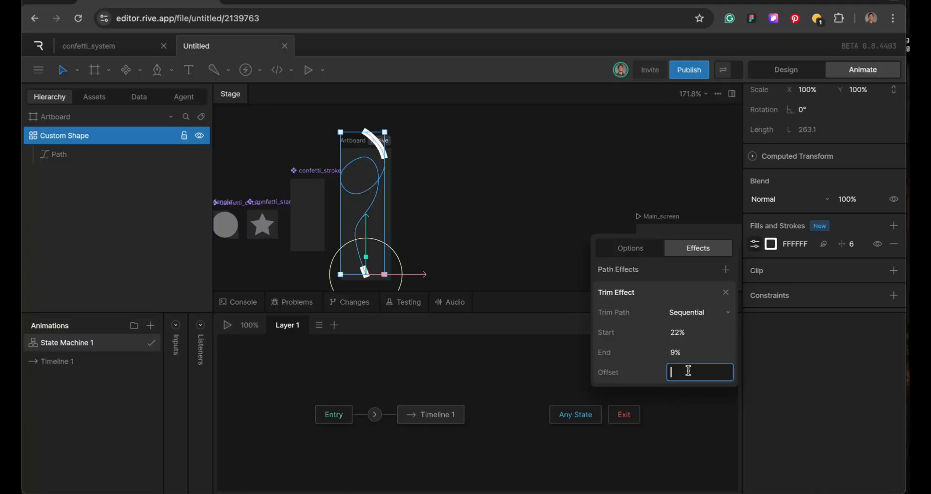
type("0")
key("Return")
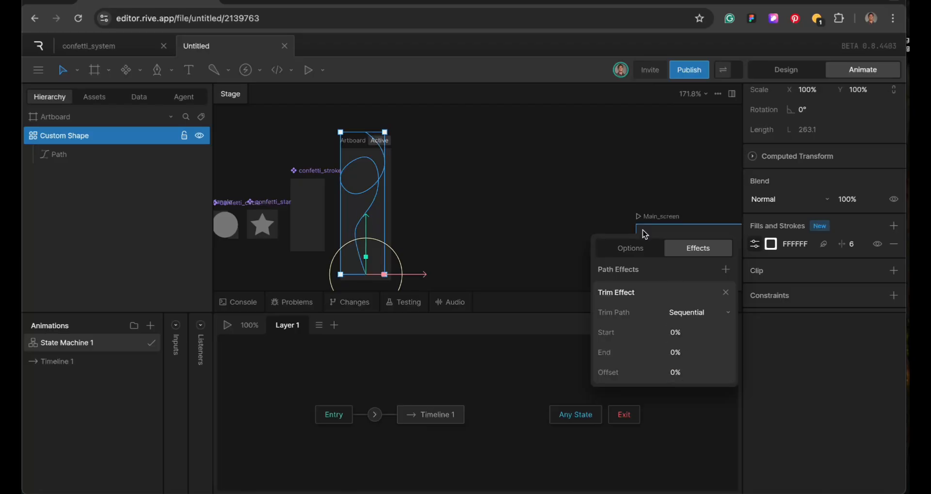
Step: Rename the looping stroke's artboard as confetti_stroke2 and make it a component
left_click(643, 234)
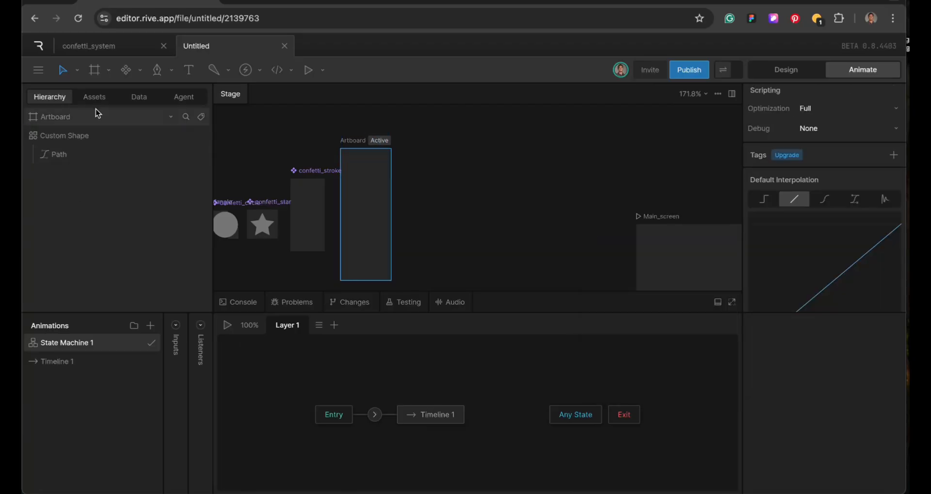
left_click(139, 96)
double_click(352, 141)
type("confetti_stroke2")
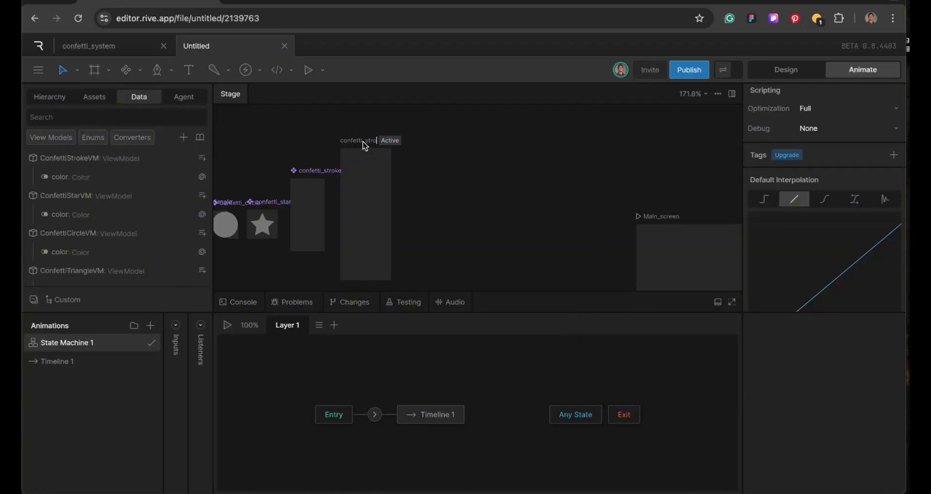
key("Return")
scroll(825, 176, "up", 3)
left_click(877, 141)
Step: Create a view model named ConfettiStroke2VM and assign it to the confetti_stroke2 artboard
left_click(183, 137)
left_click(204, 160)
type("Con")
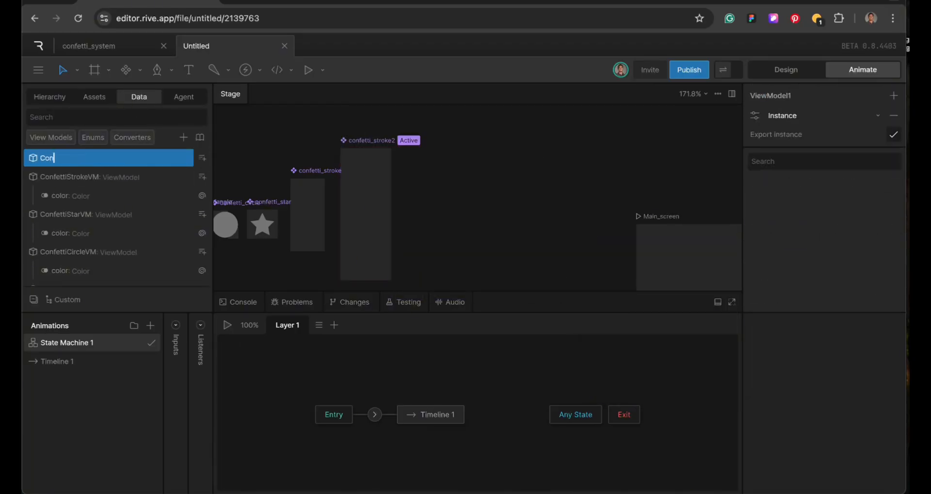
key("Return")
left_click(50, 97)
left_click(806, 118)
Step: Add a color property named color to ConfettiStroke2VM
left_click(65, 136)
left_click(139, 97)
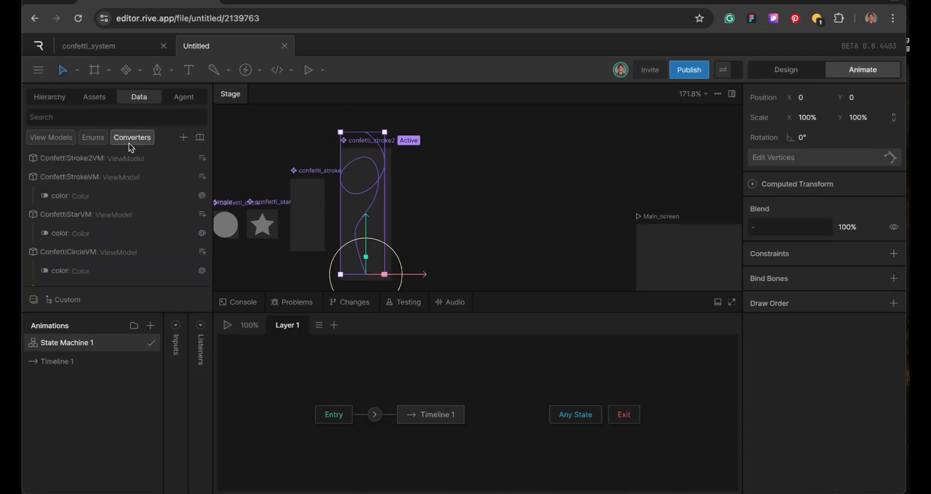
left_click(203, 158)
type("color")
Step: Bind the Custom Shape's stroke colour to the color property of ConfettiStroke2VM
left_click(49, 96)
left_click(65, 135)
scroll(809, 191, "down", 3)
left_click(755, 179)
left_click(78, 166)
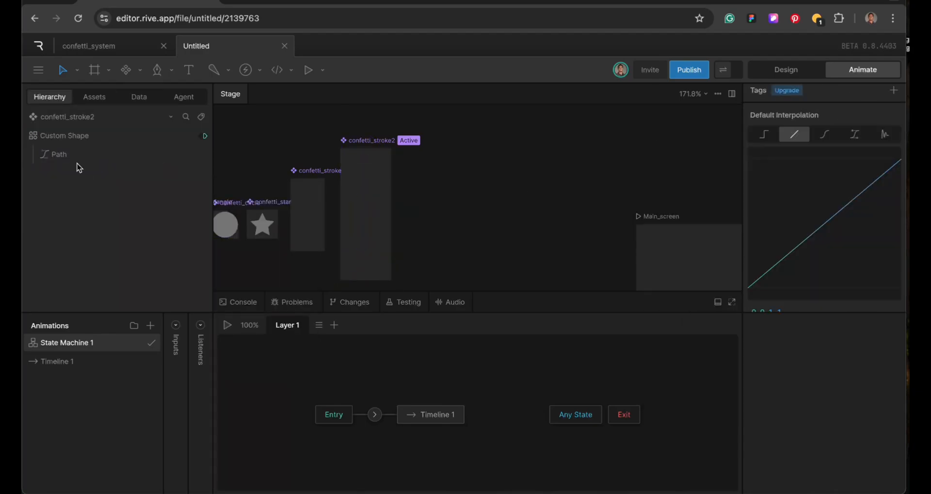
Step: On Timeline 1, key the stroke's trim Start, End and Offset at the first frame, and key End at 18% on frame 30
left_click(57, 361)
left_click(358, 251)
left_click(758, 186)
key("space")
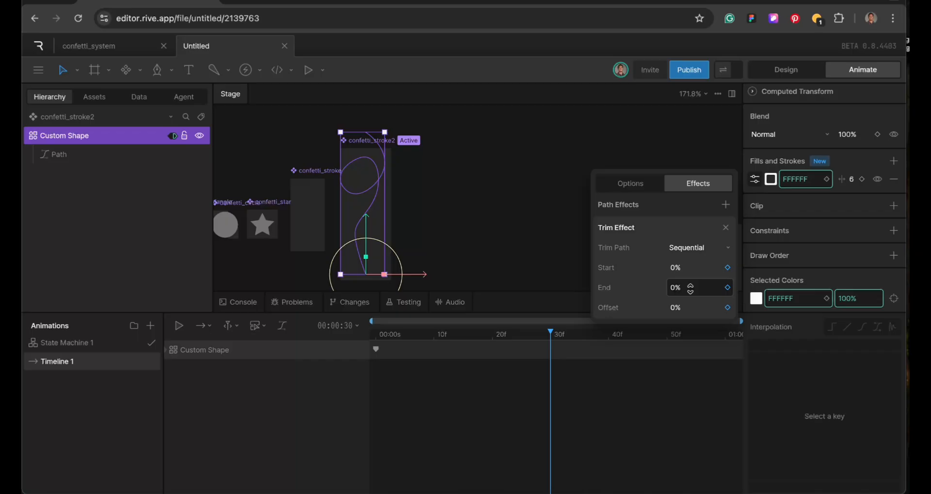
left_click(676, 287)
type("15")
key("Return")
Step: Key the trim effect's Start at 30% on frame 30 and scrub the opening frames to check the motion
left_click(677, 267)
key("BackSpace")
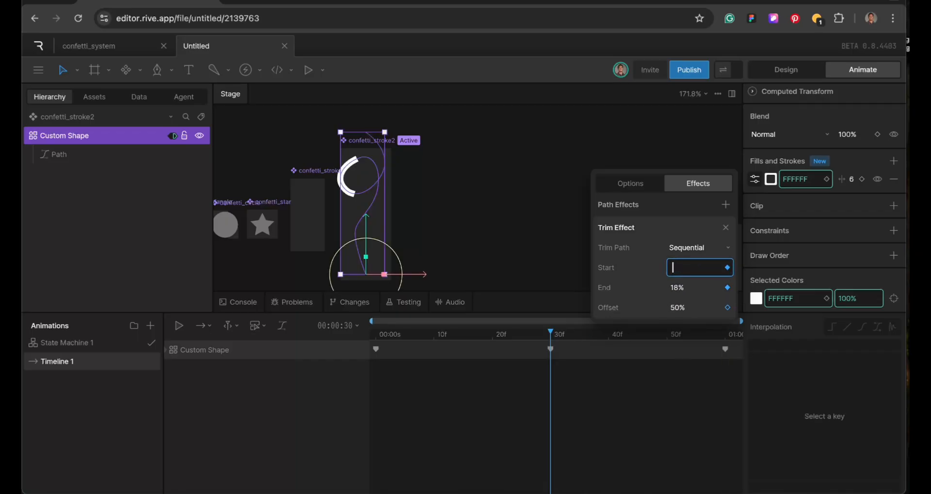
type("30")
key("Return")
left_click(376, 335)
mouse_move(377, 338)
left_mouse_down()
mouse_move(457, 340)
mouse_move(435, 341)
left_mouse_up()
Step: Switch to Design mode and remove the background fills of the confetti_stroke and confetti_stroke2 artboards
key("Tab")
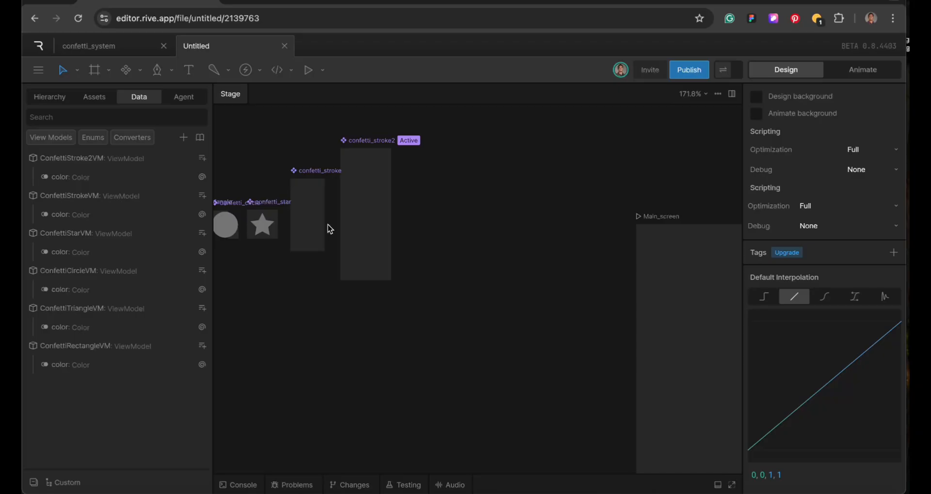
scroll(327, 225, "down", 5)
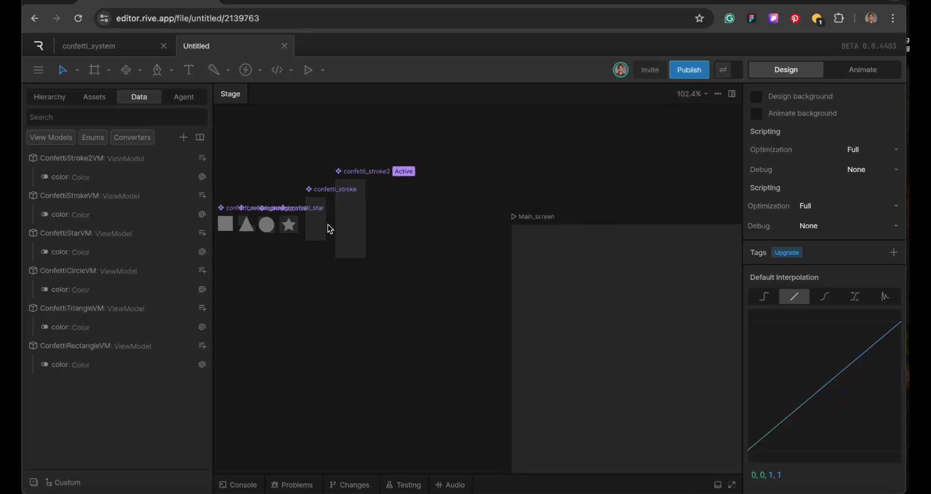
scroll(327, 225, "up", 4)
left_click(318, 198)
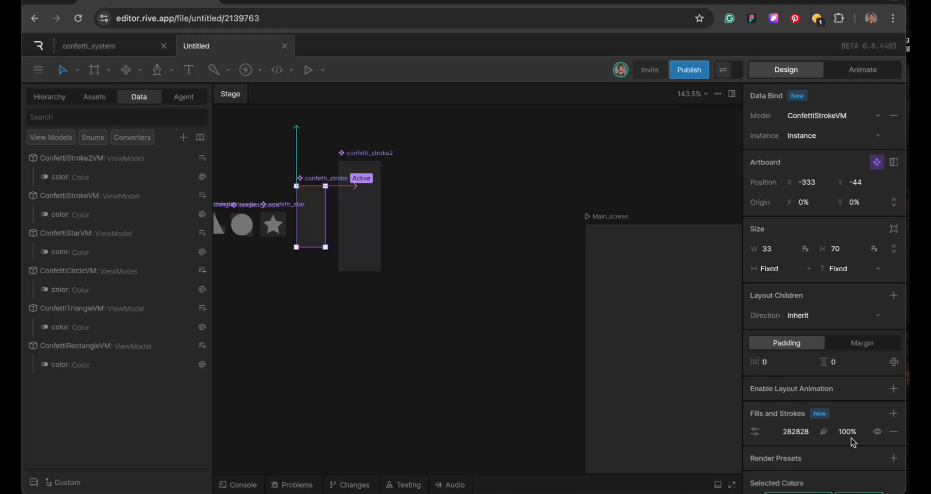
left_click(894, 431)
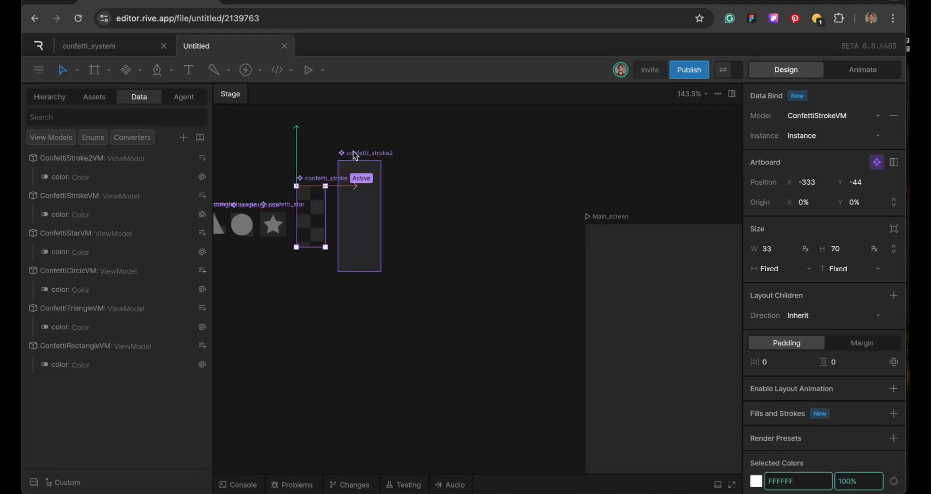
left_click(348, 165)
left_click(894, 431)
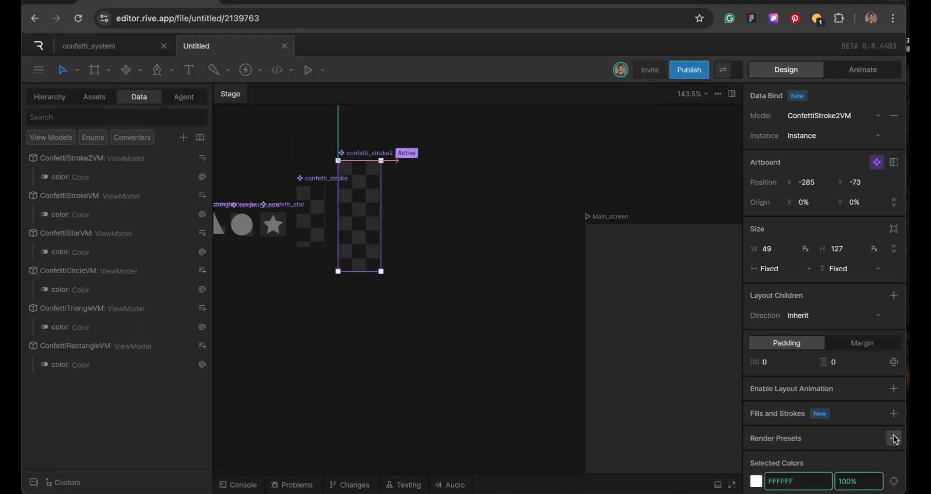
left_click(469, 255)
scroll(468, 255, "down", 5)
scroll(468, 260, "right", 10)
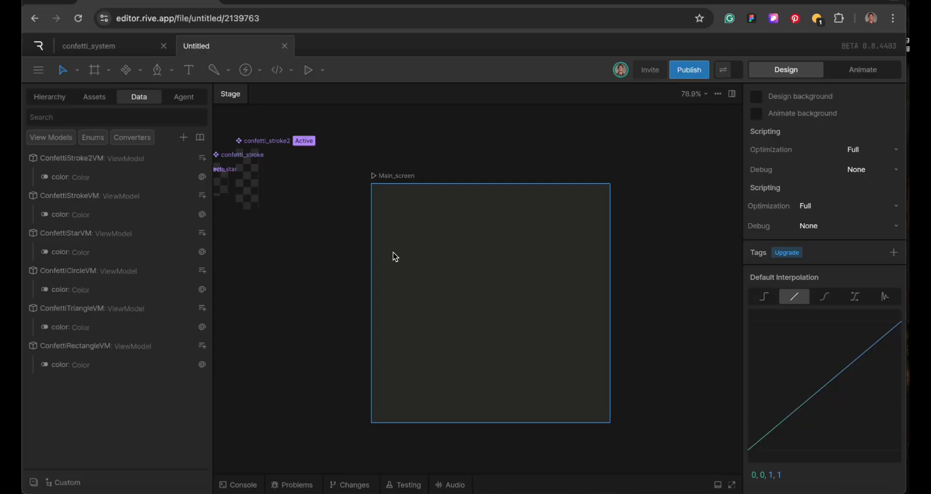
scroll(395, 256, "left", 3)
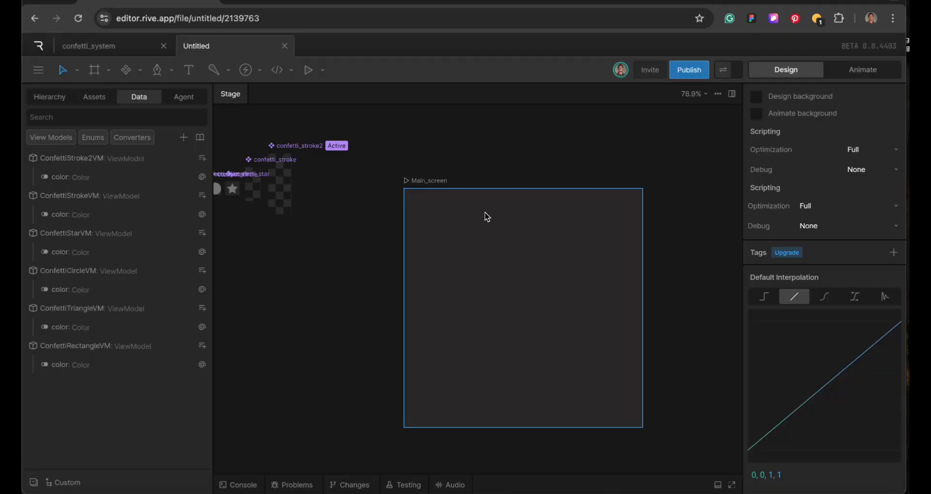
scroll(486, 212, "left", 1)
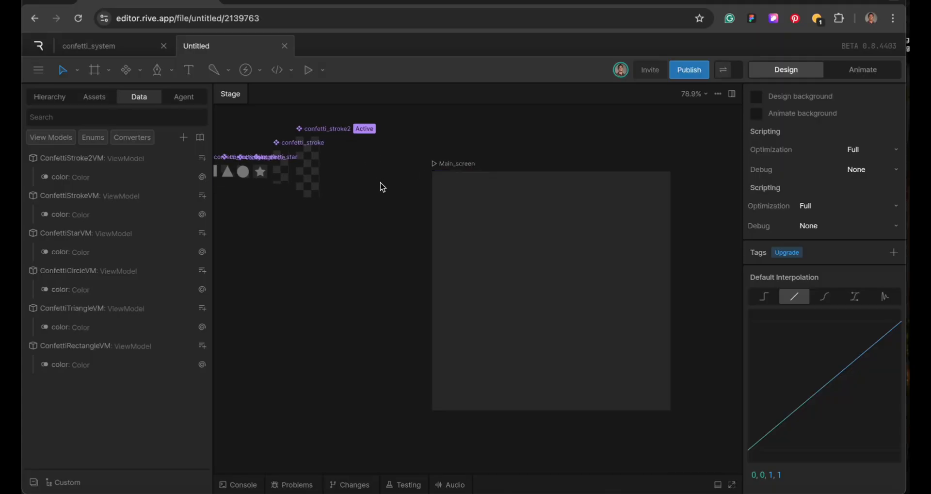
scroll(330, 208, "left", 1)
scroll(231, 186, "left", 1)
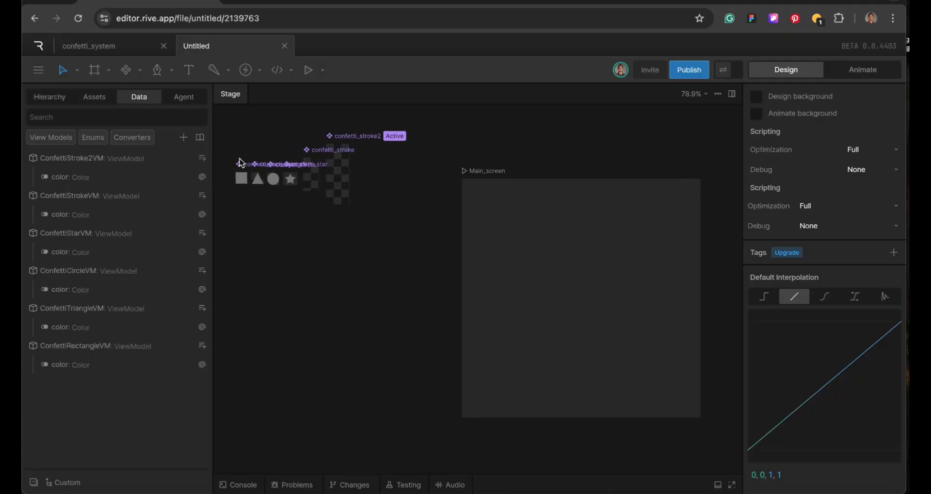
scroll(240, 160, "up", 5)
scroll(312, 149, "left", 2)
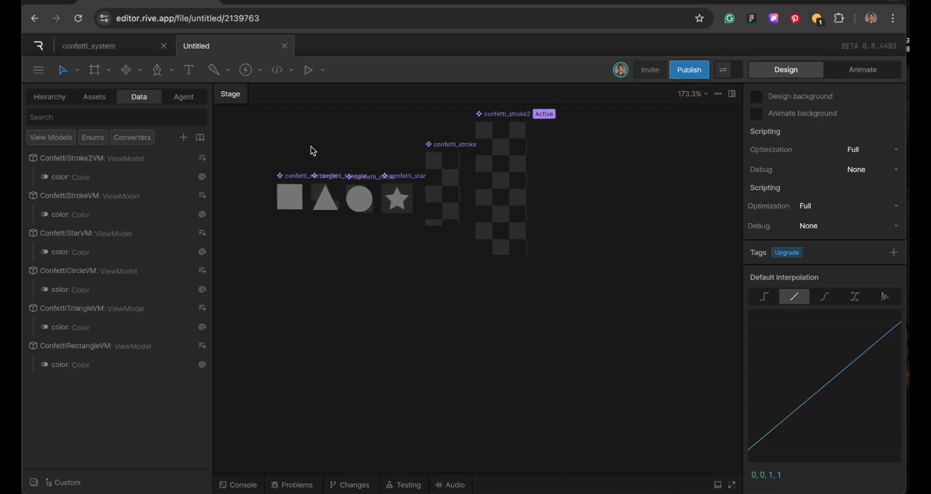
Step: Check which view model instances are available for the confetti_rectangle artboard
left_click(309, 174)
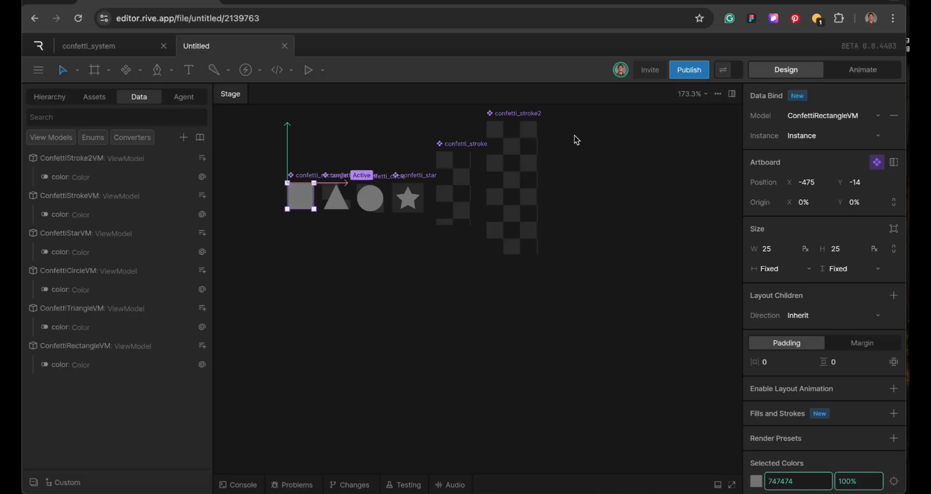
left_click(832, 140)
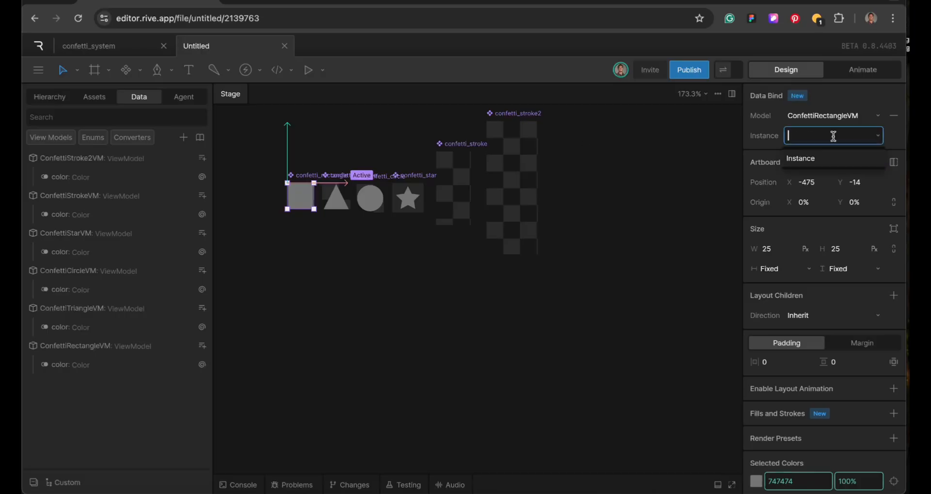
left_click(831, 138)
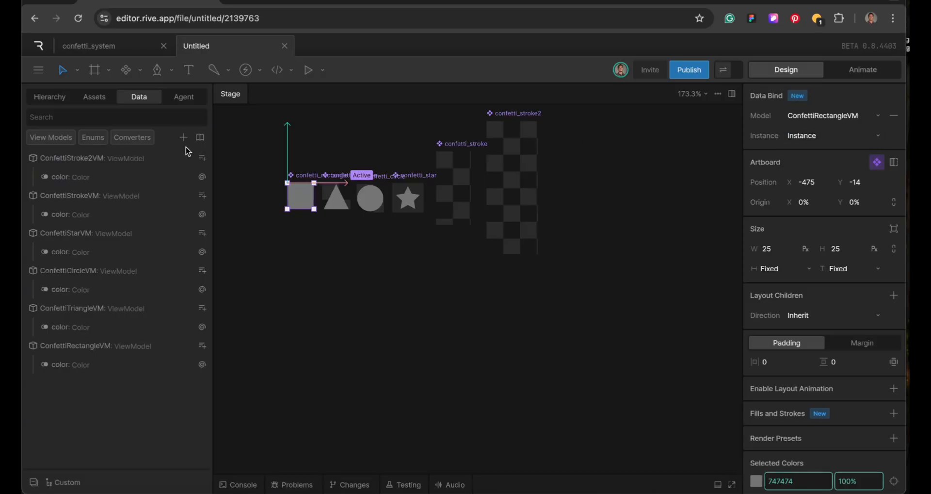
left_click(124, 155)
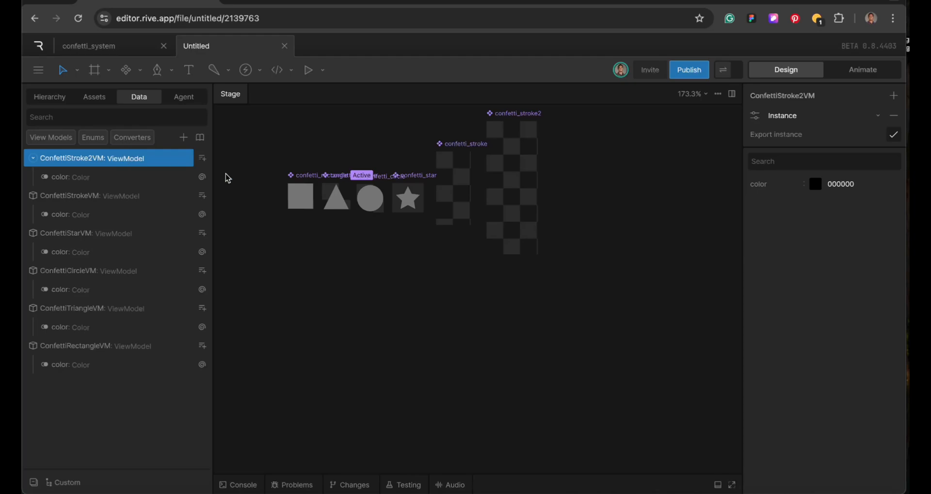
left_click(305, 175)
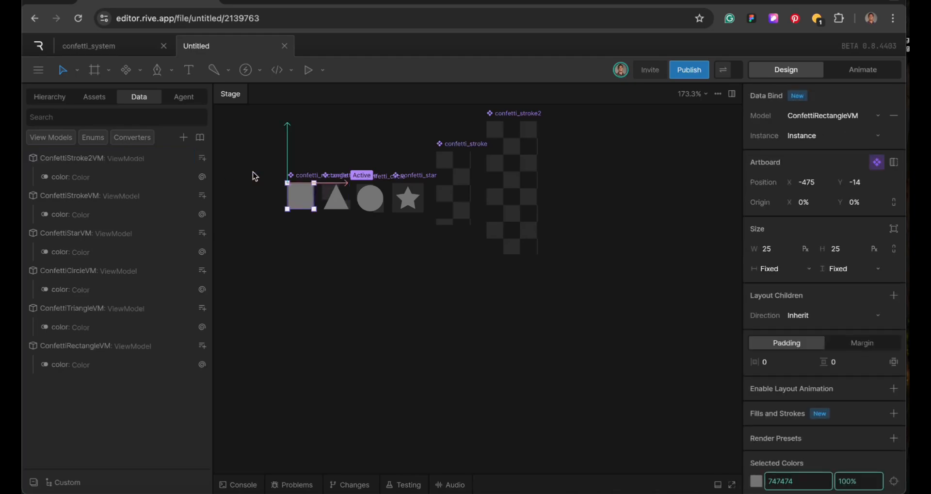
Step: Add five new instances to the ConfettiRectangleVM view model
left_click(83, 349)
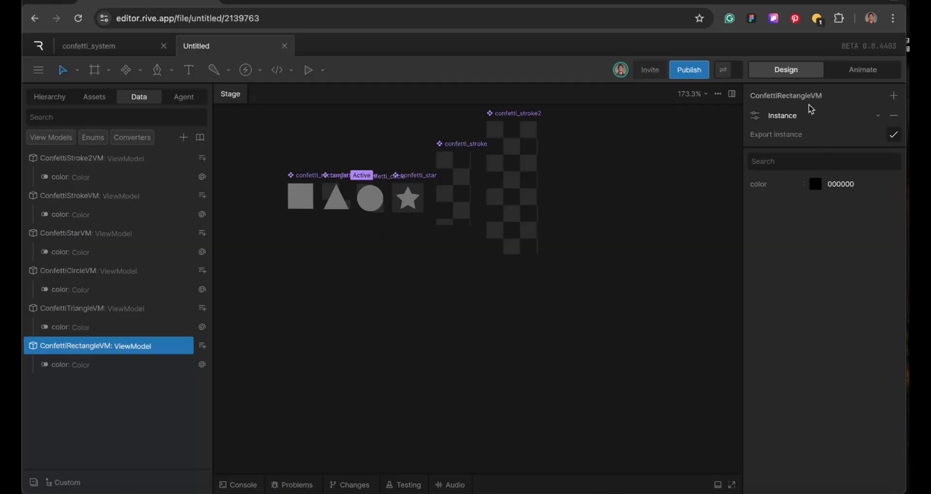
left_click(819, 115)
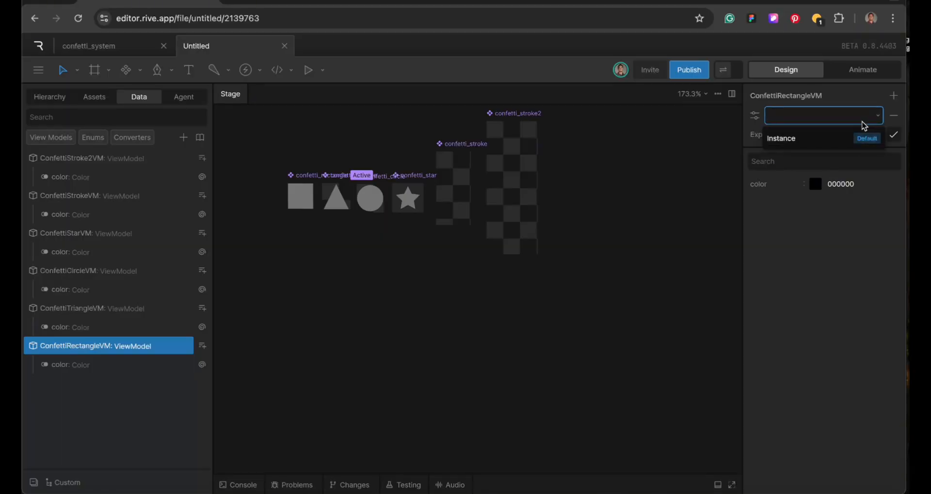
left_click(755, 115)
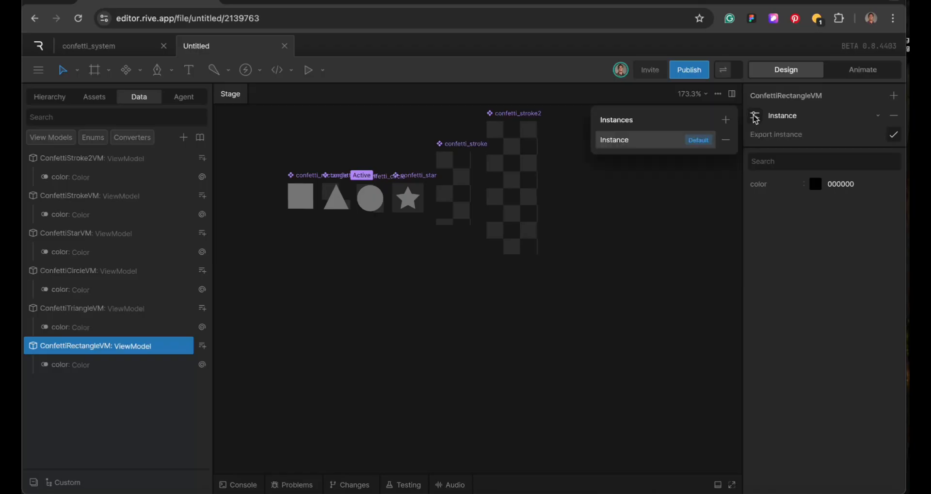
left_click(726, 121)
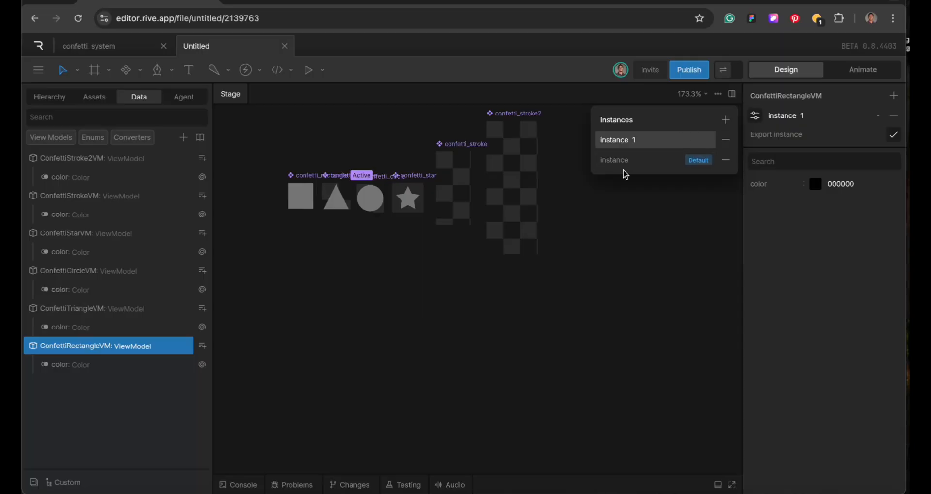
left_click(726, 120)
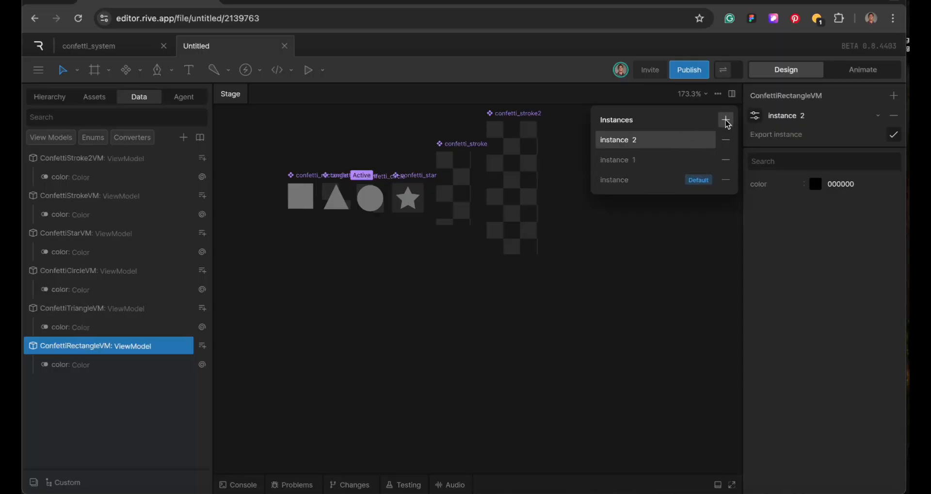
left_click(726, 120)
left_click(726, 119)
left_click(726, 119)
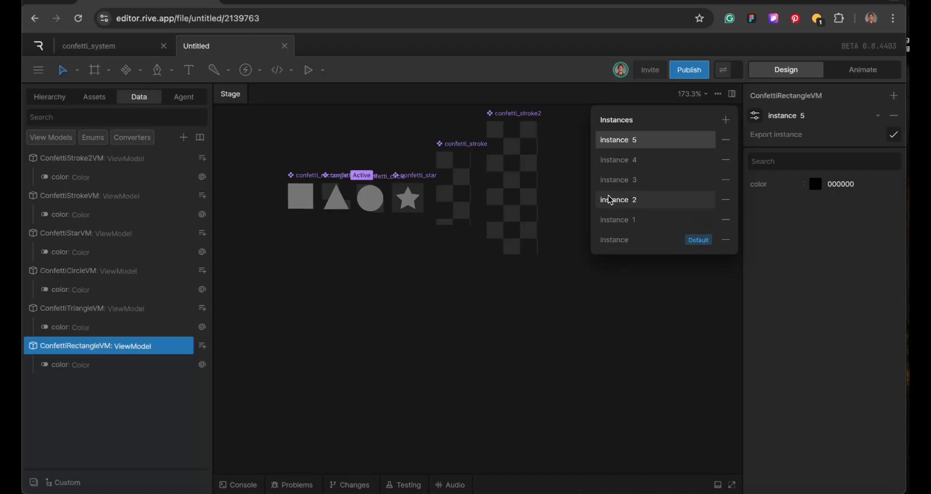
Step: Set the color of ConfettiRectangleVM's default instance to a golden yellow, DCB15E
left_click(626, 221)
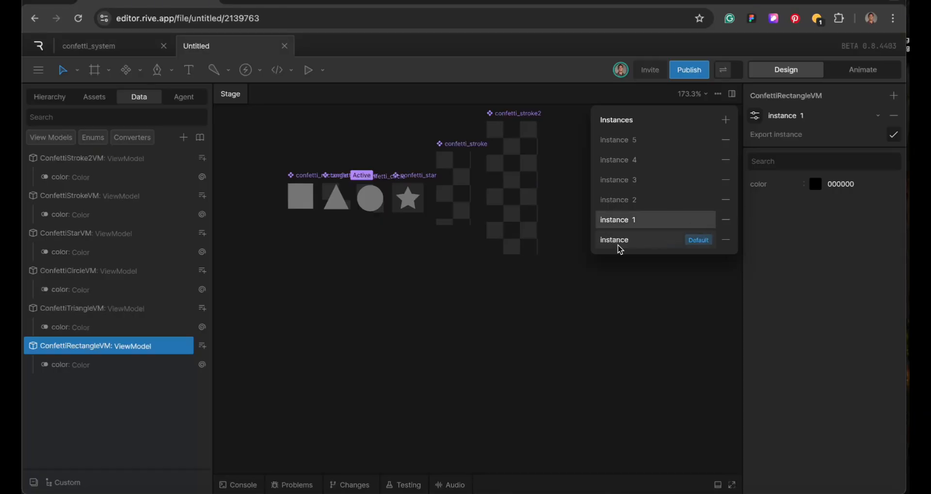
left_click(617, 245)
left_click(815, 184)
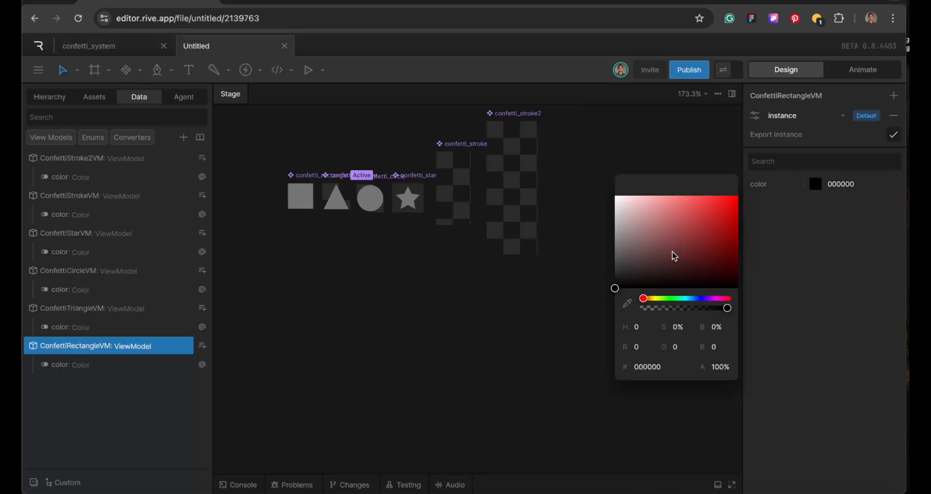
left_click(653, 299)
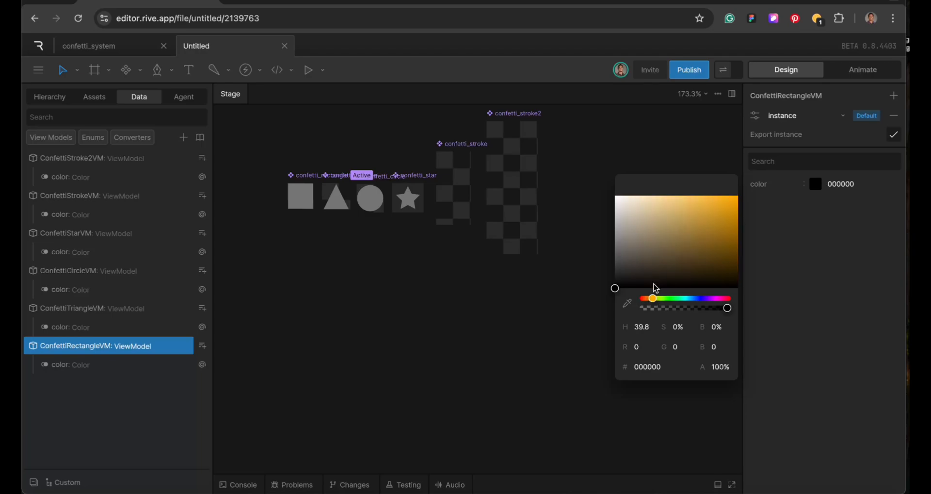
left_click(685, 208)
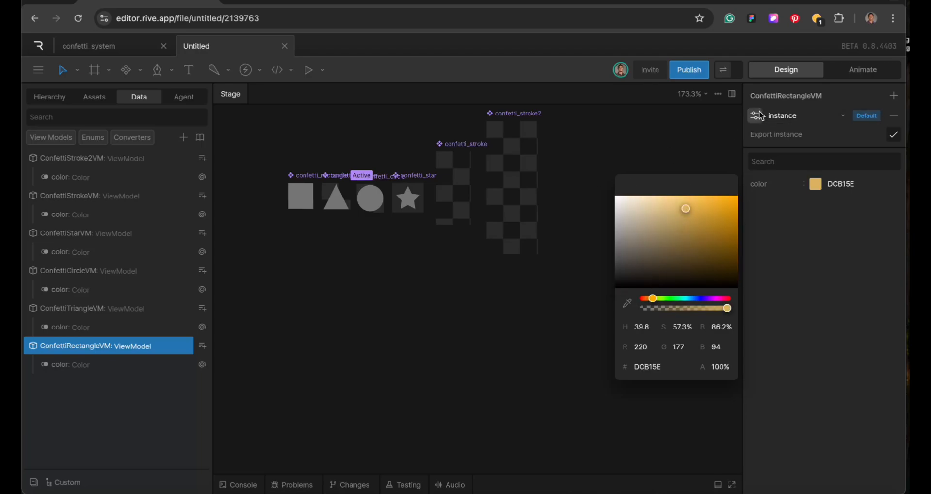
left_click(790, 157)
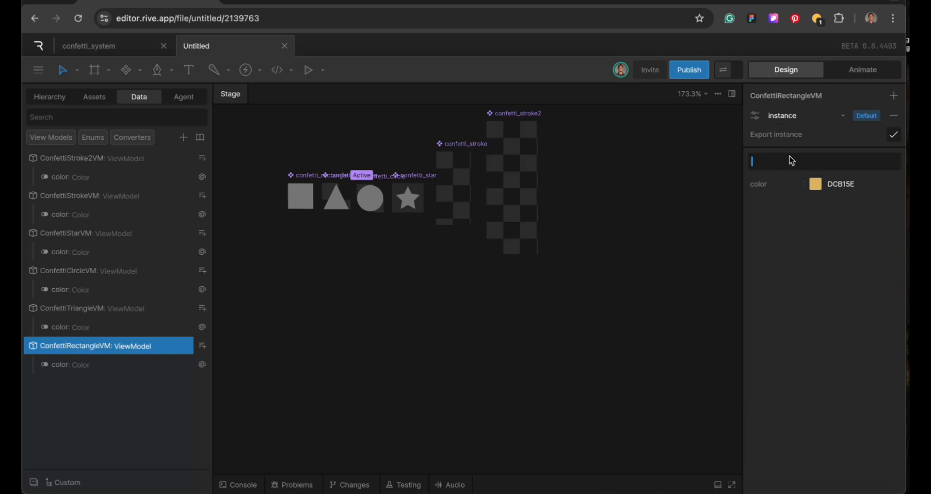
Step: Set the color of ConfettiRectangleVM's instance 1 to a dark red, 933737
left_click(781, 119)
left_click(781, 206)
left_click(815, 184)
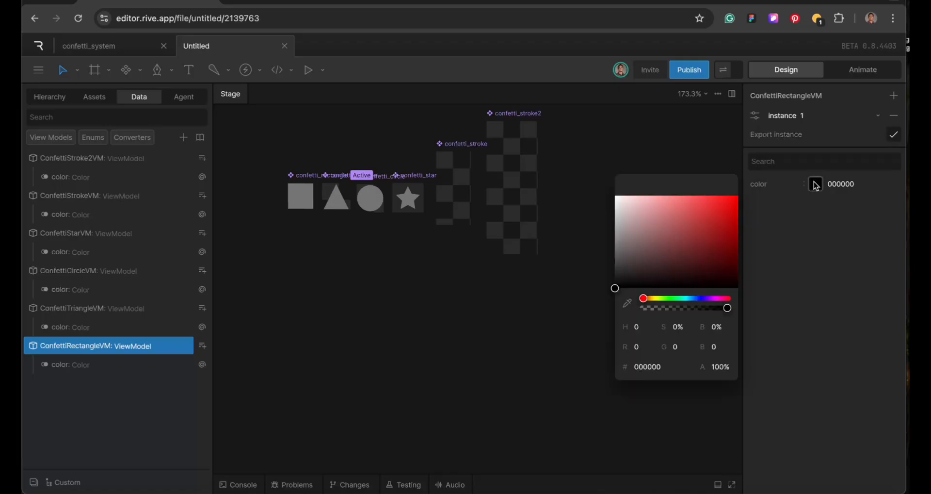
left_click(693, 236)
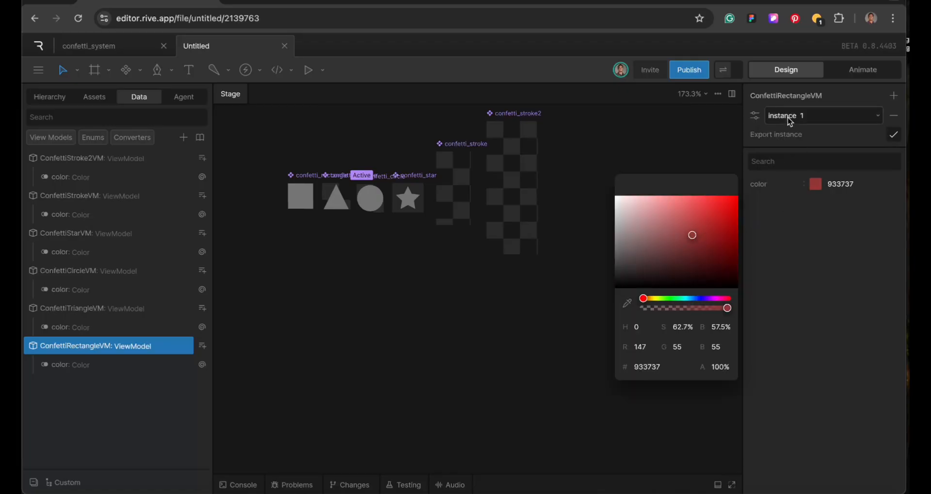
Step: Change the color of ConfettiRectangleVM's instance 1 to a lighter coral red, E25656
left_click(695, 208)
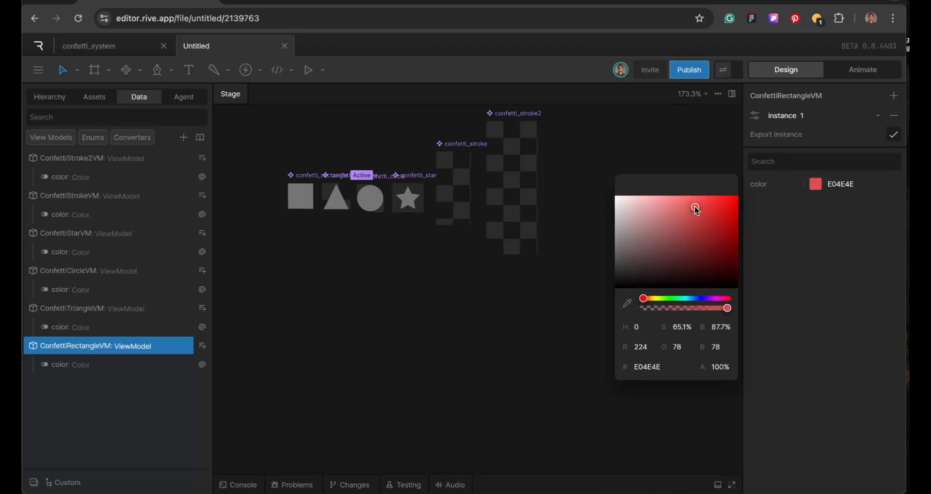
left_click(690, 219)
left_click(691, 206)
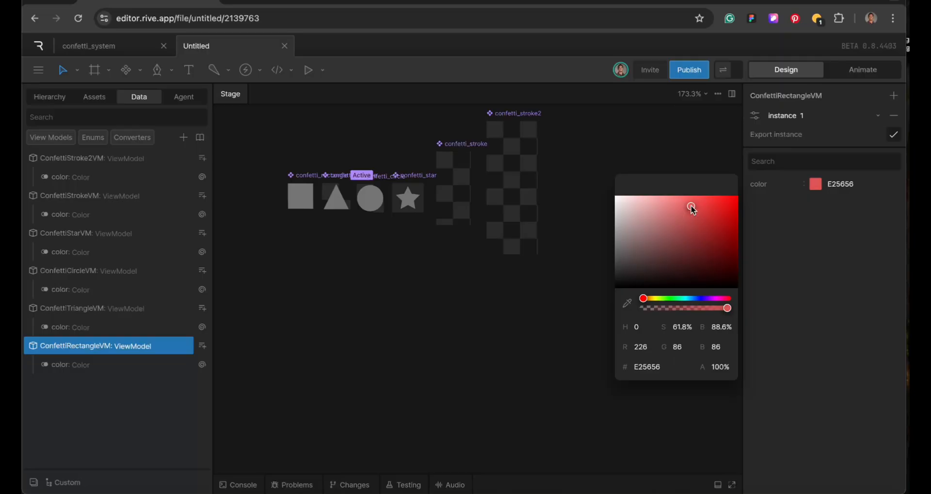
left_click(808, 140)
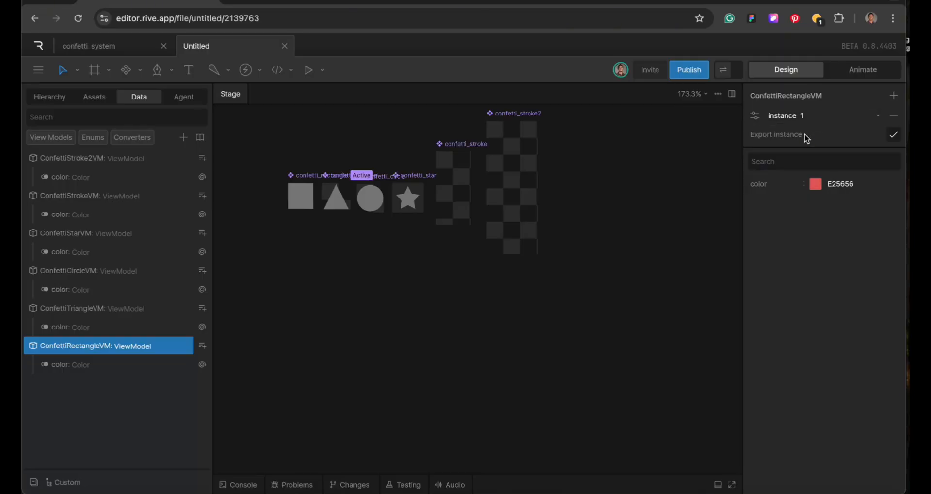
Step: Set the color of ConfettiRectangleVM's instance 3 to a medium blue, 5182D6
left_click(752, 116)
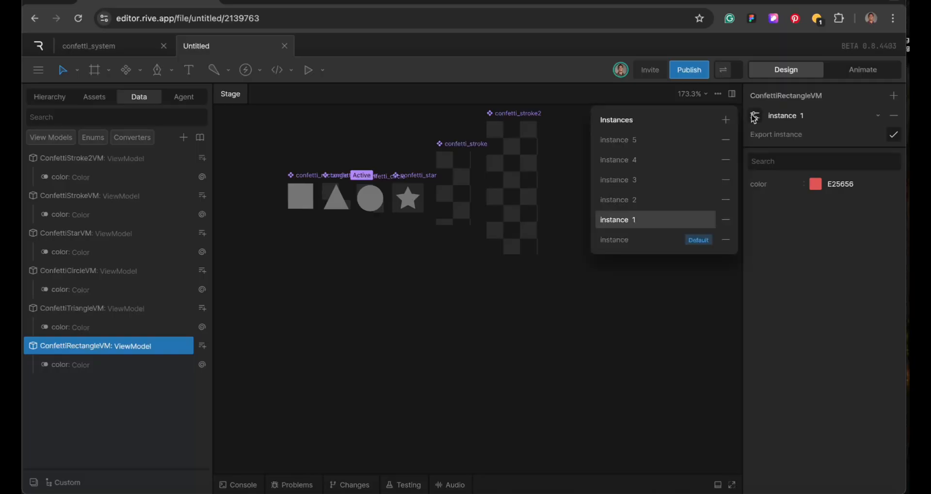
left_click(649, 180)
left_click(818, 186)
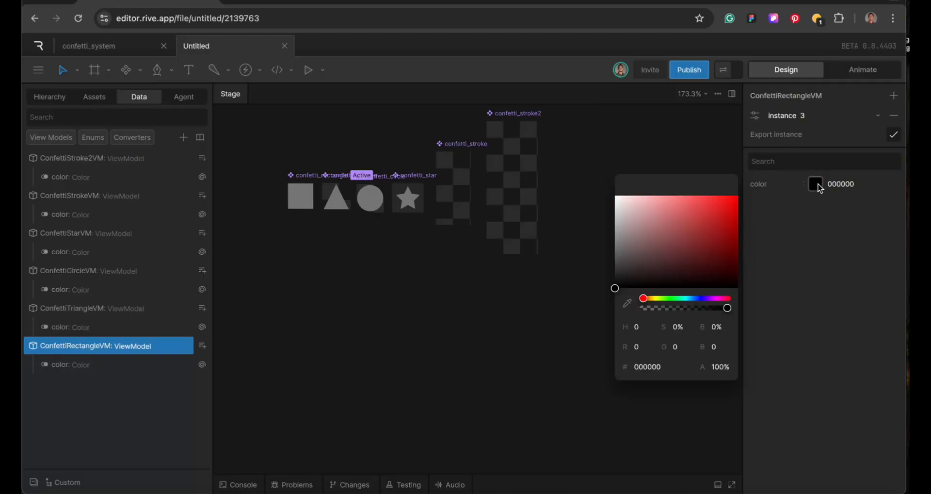
left_click(693, 298)
left_click(691, 236)
left_click(692, 210)
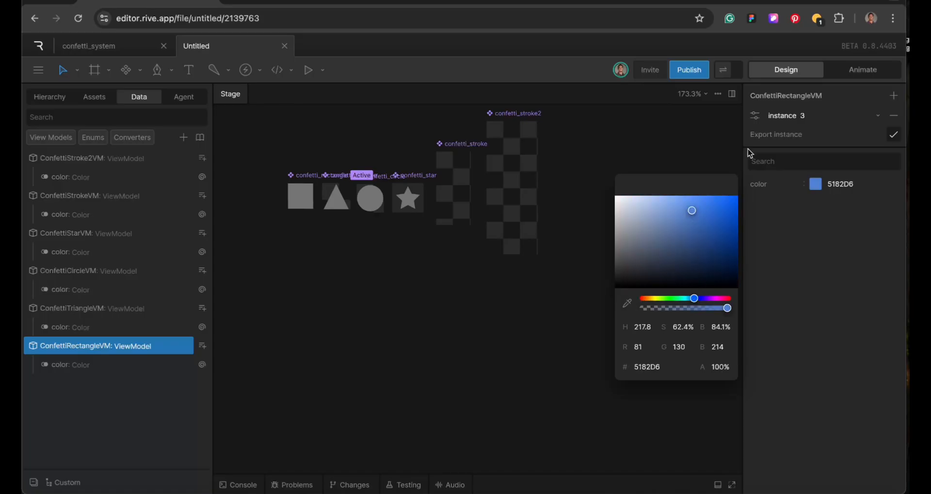
Step: Set the color of ConfettiRectangleVM's instance 4 to a bright magenta pink, E459D7
left_click(755, 116)
left_click(656, 161)
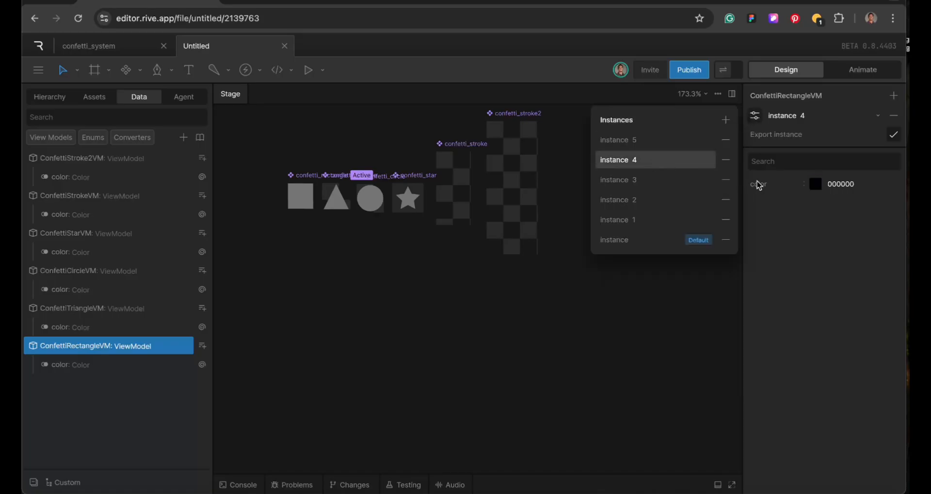
left_click(814, 184)
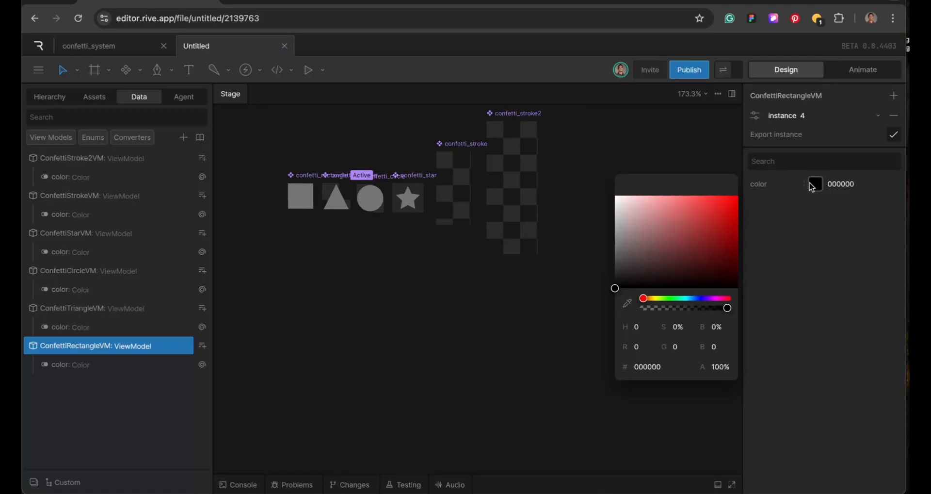
left_click(715, 299)
left_click(691, 206)
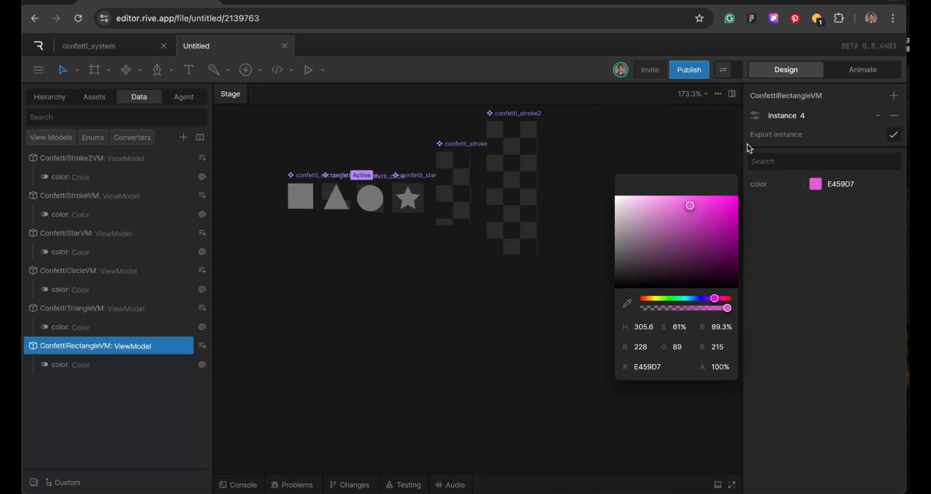
Step: Set the color of ConfettiRectangleVM's instance 5 to a soft pink, DE7A99
left_click(754, 116)
left_click(635, 140)
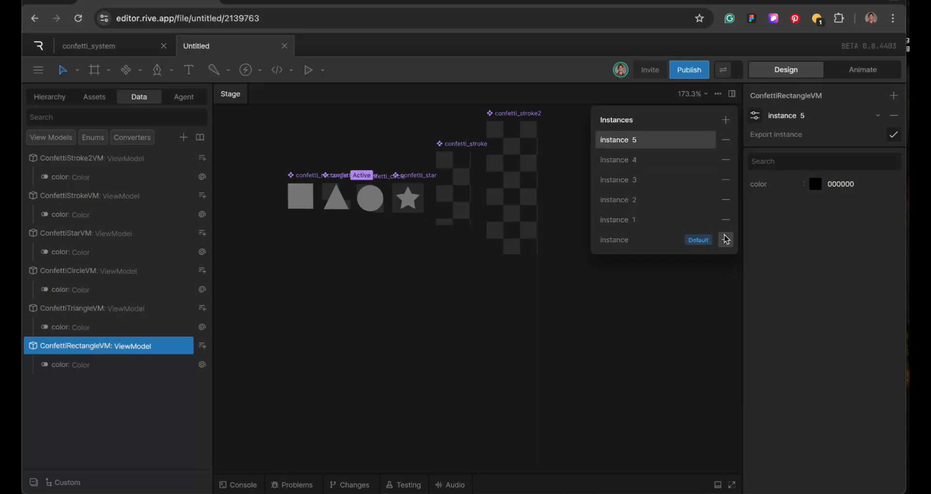
left_click(814, 184)
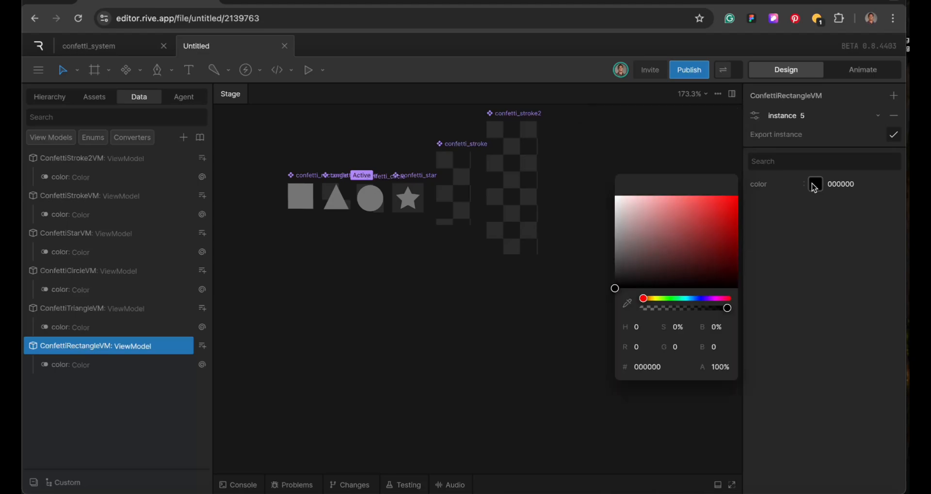
left_click(724, 298)
left_click(700, 215)
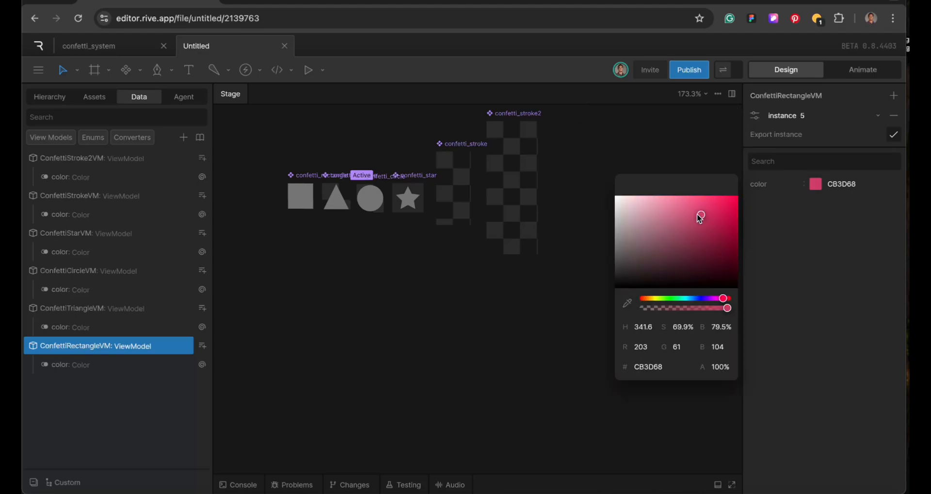
left_click(679, 226)
left_click(672, 210)
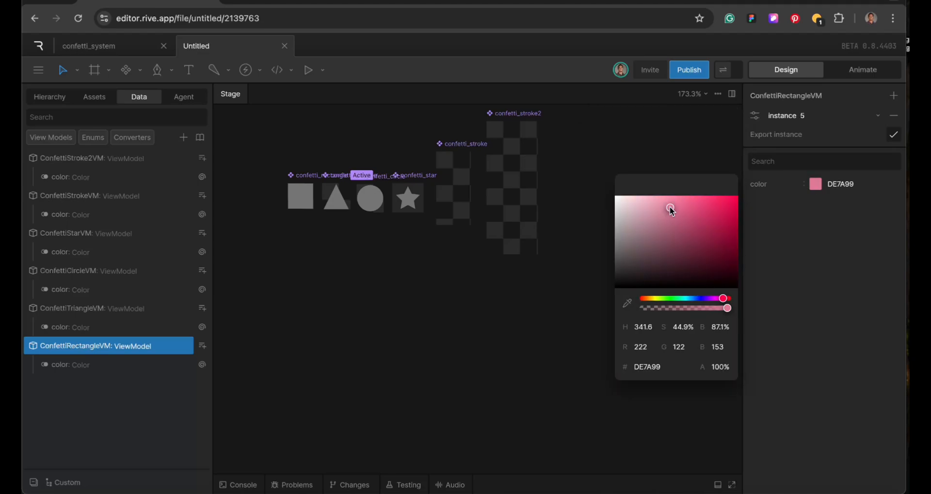
left_click(638, 146)
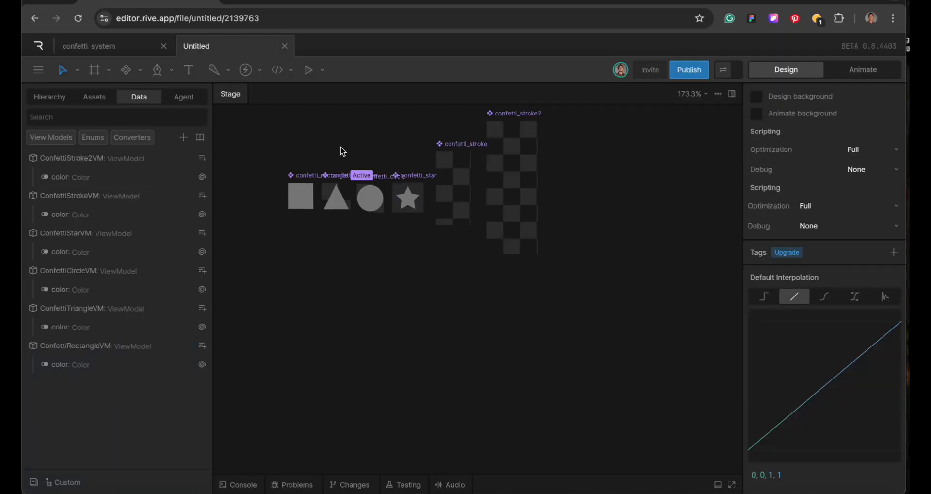
Step: Play the confetti_rectangle artboard's state machine in Animate mode
left_click(304, 176)
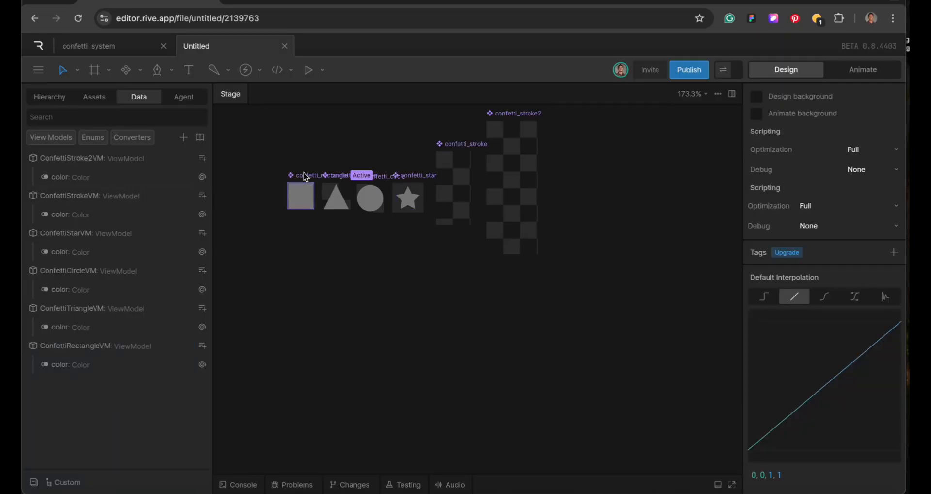
left_click(843, 72)
key("space")
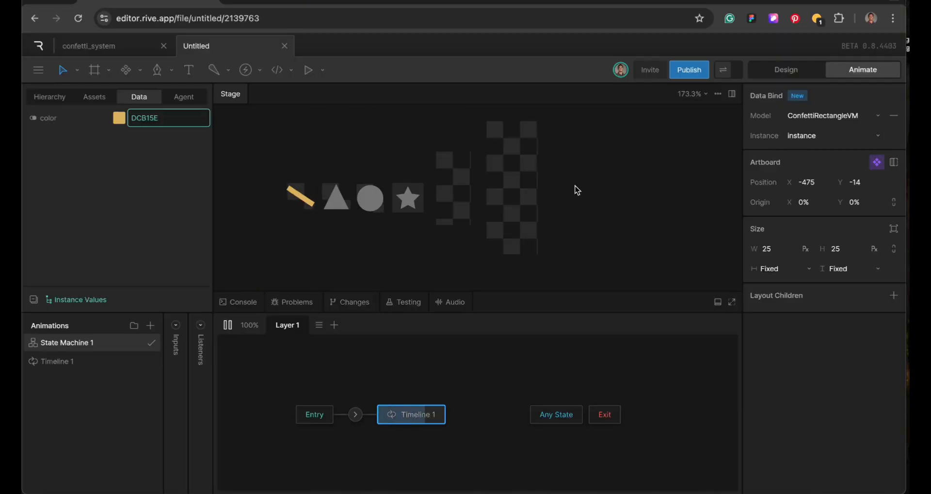
Step: Preview the playing rectangle with instances 1 to 5 in turn, restore its default instance and return to Design mode
left_click(805, 135)
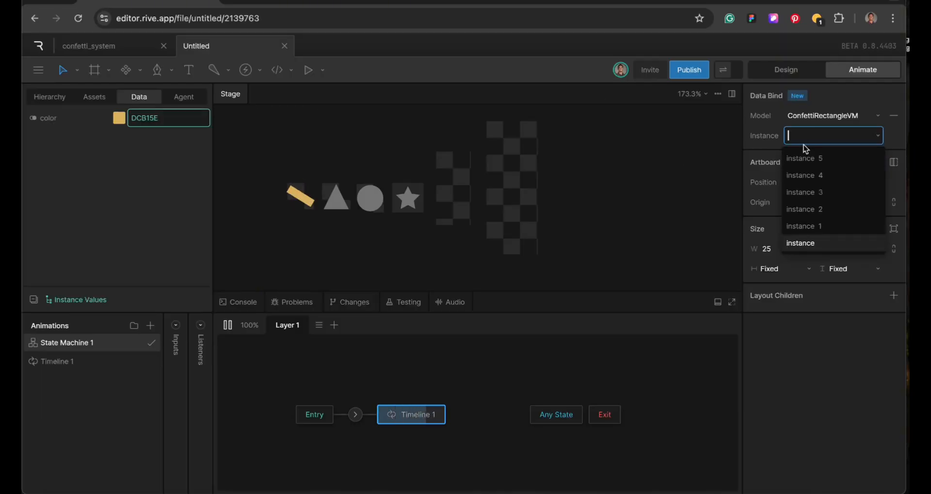
left_click(776, 208)
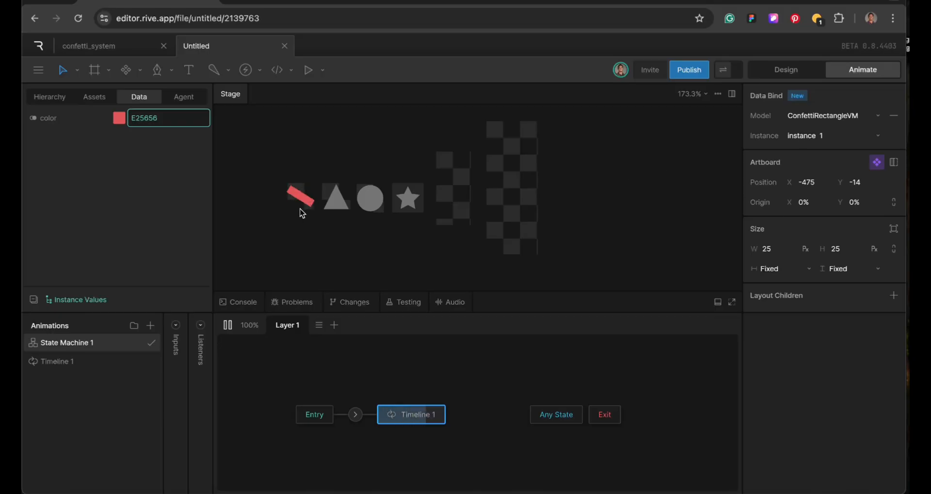
left_click(817, 140)
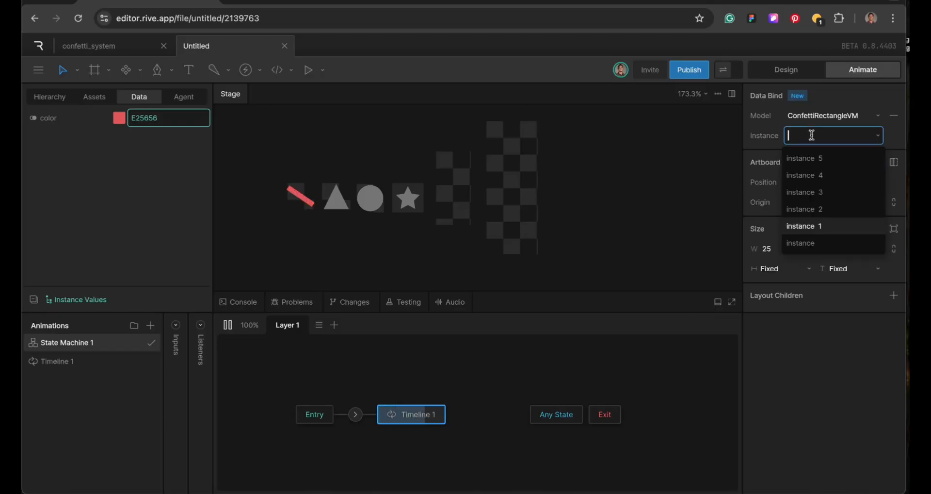
left_click(801, 206)
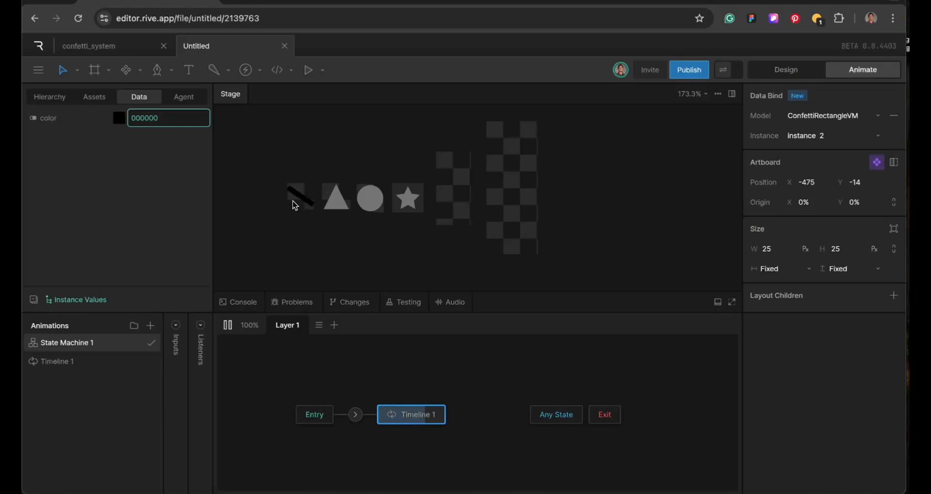
left_click(808, 138)
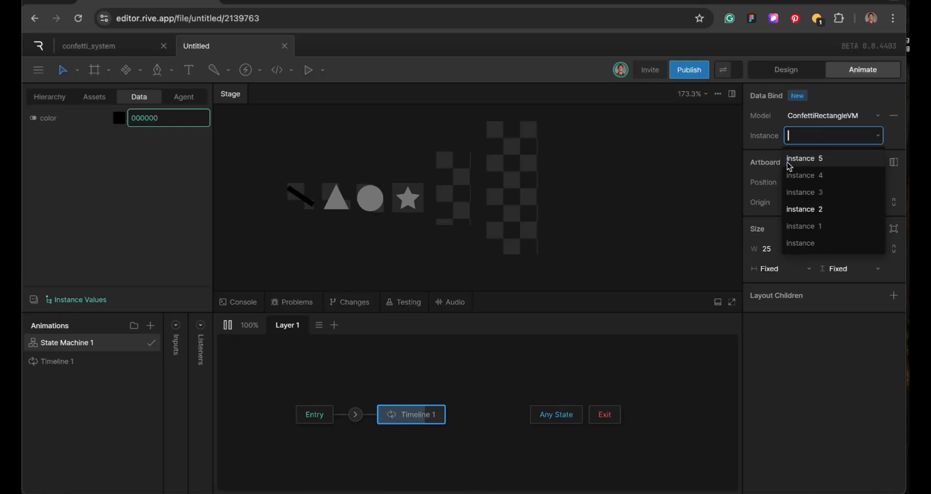
left_click(788, 188)
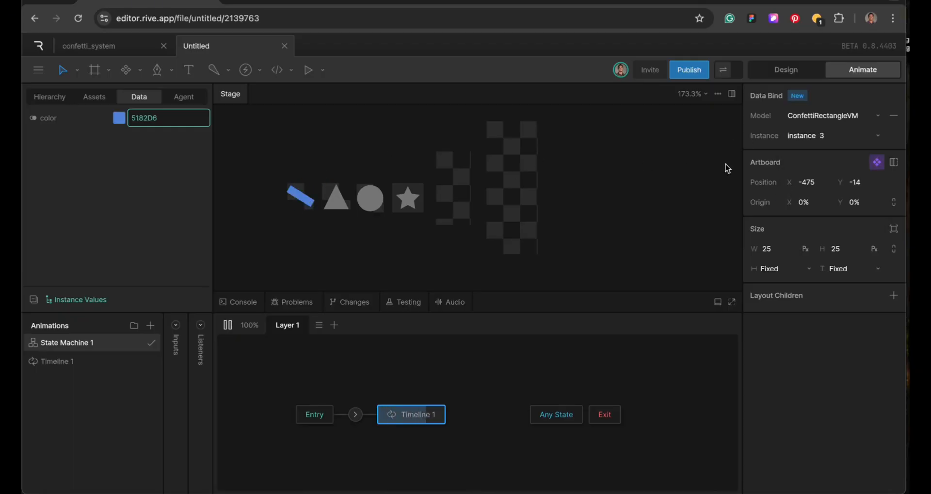
left_click(807, 138)
left_click(793, 174)
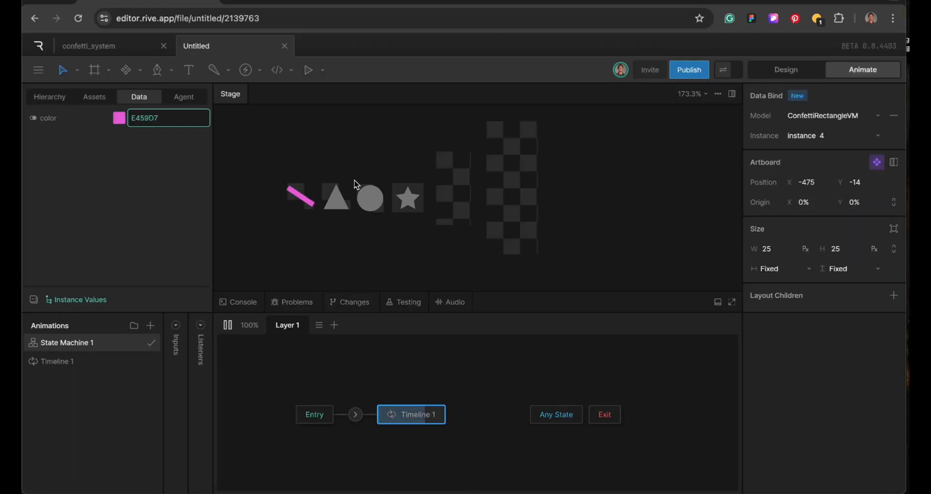
left_click(807, 136)
left_click(795, 158)
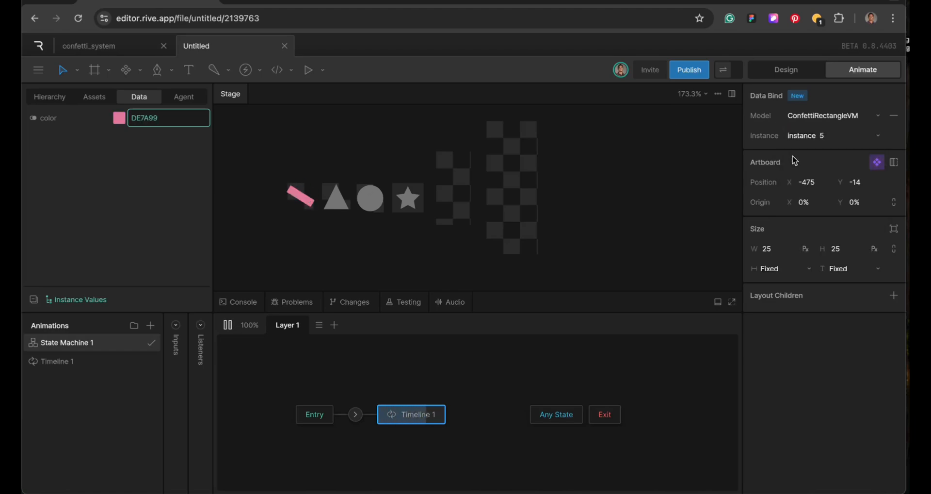
left_click(820, 136)
left_click(808, 242)
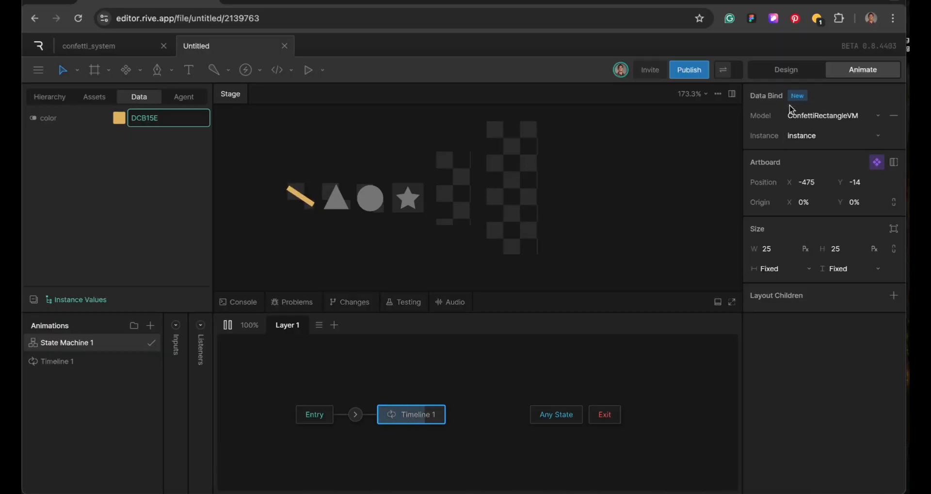
left_click(786, 74)
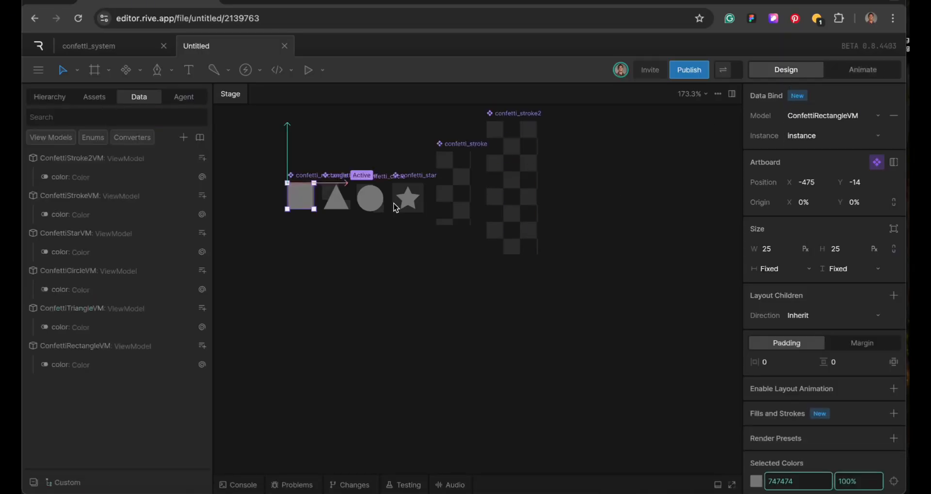
Step: Set the color of ConfettiRectangleVM's instance 2 to a mint green, 60DAB1
left_click(105, 345)
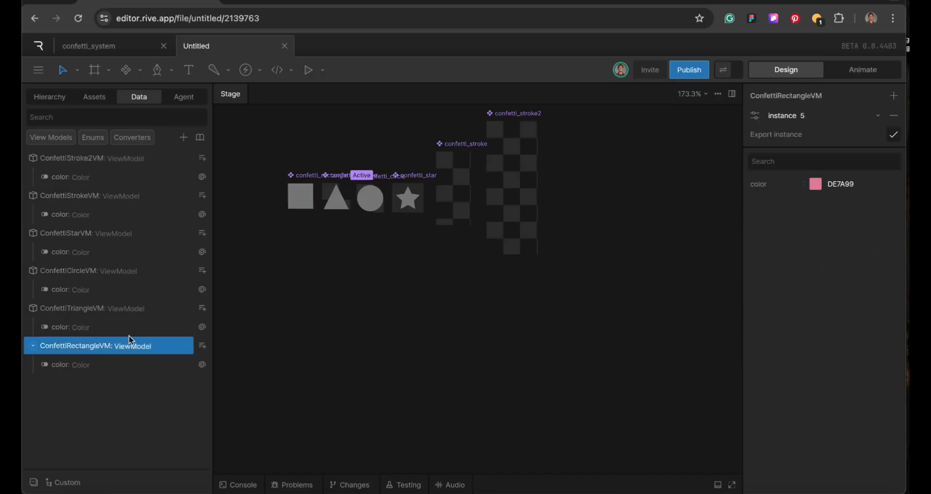
left_click(775, 118)
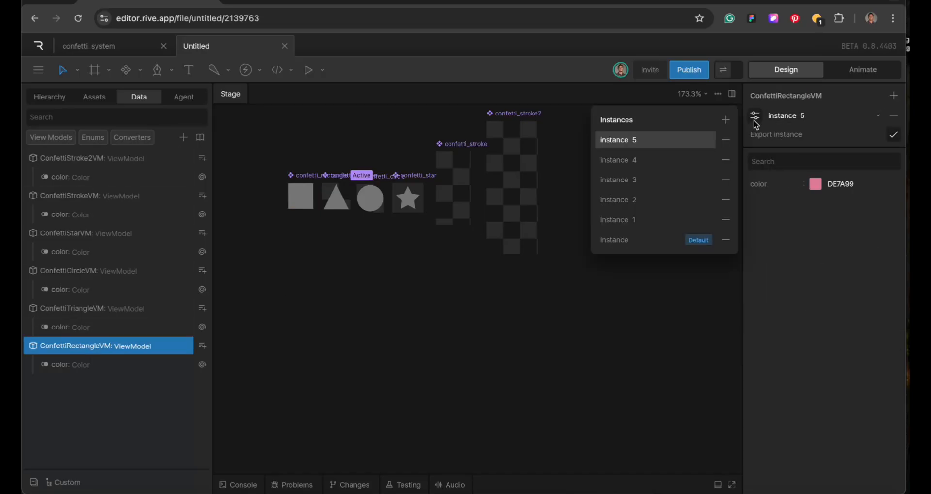
left_click(671, 213)
left_click(663, 200)
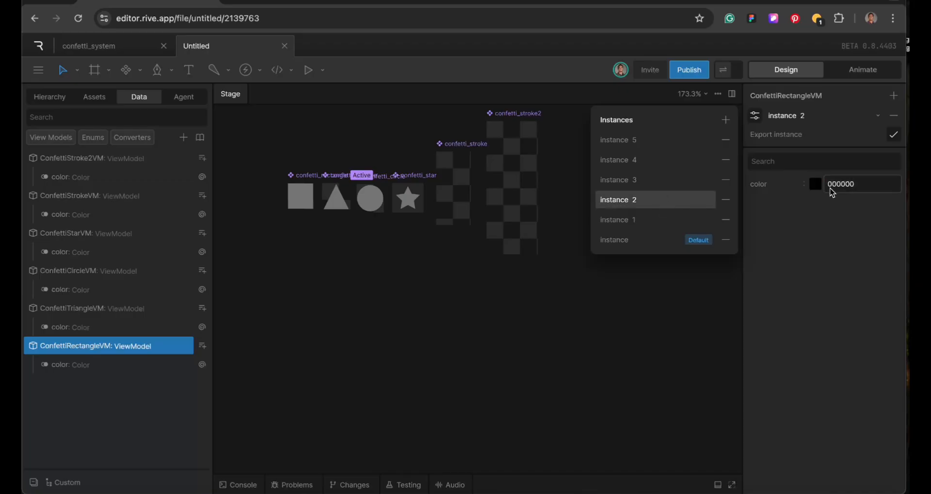
left_click(815, 184)
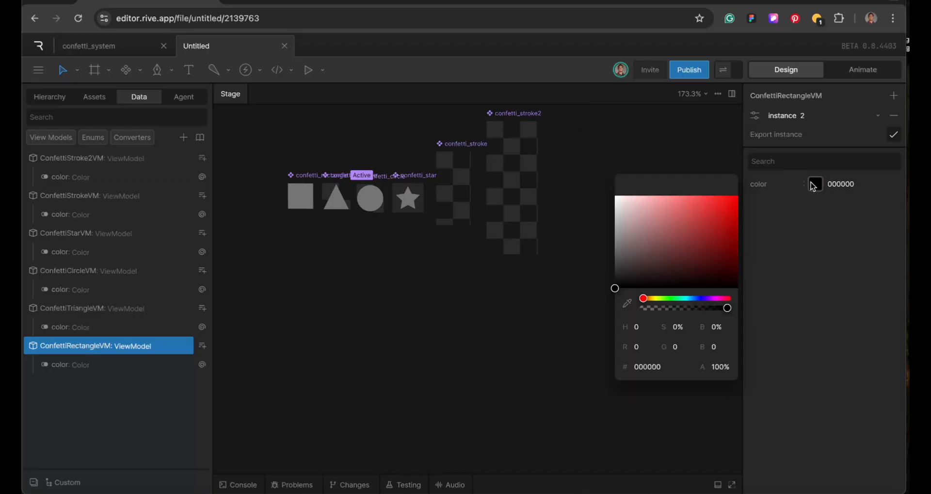
left_click(679, 300)
left_click(684, 209)
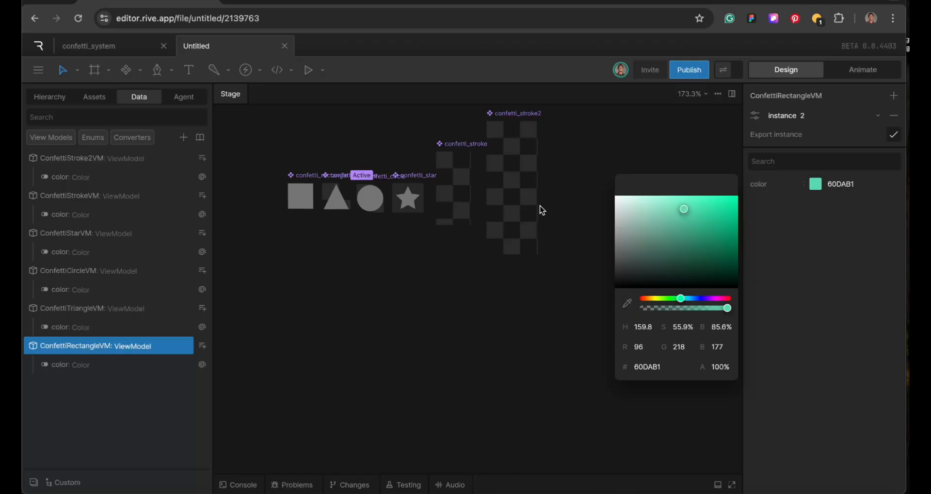
left_click(399, 302)
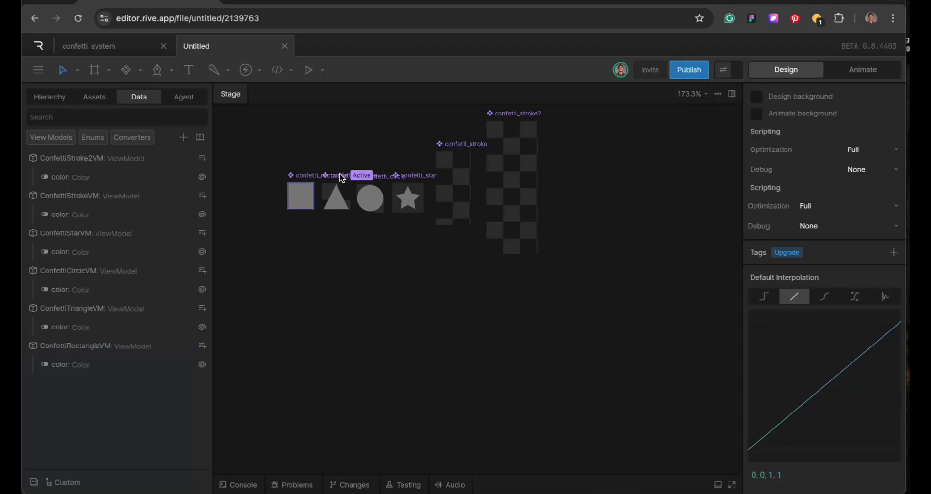
Step: Add five new instances to the ConfettiTriangleVM view model used by the confetti_triangle artboard
scroll(341, 178, "up", 10)
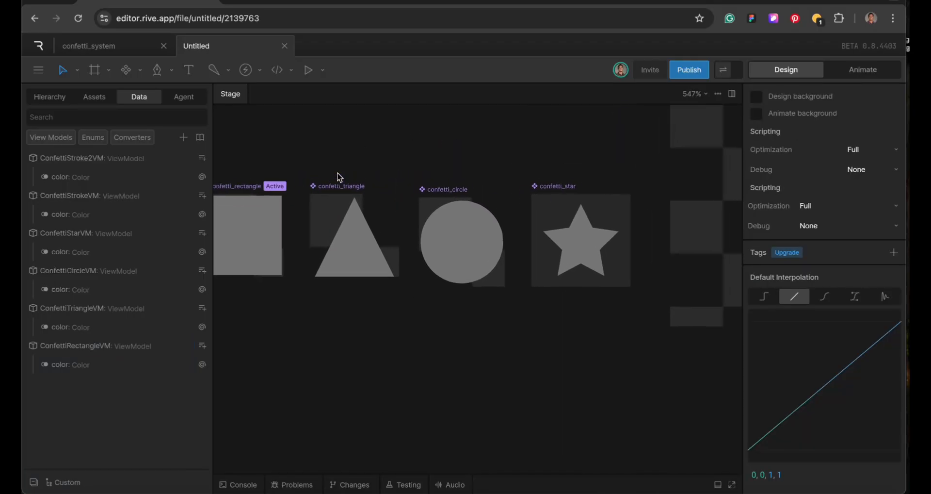
left_click(341, 186)
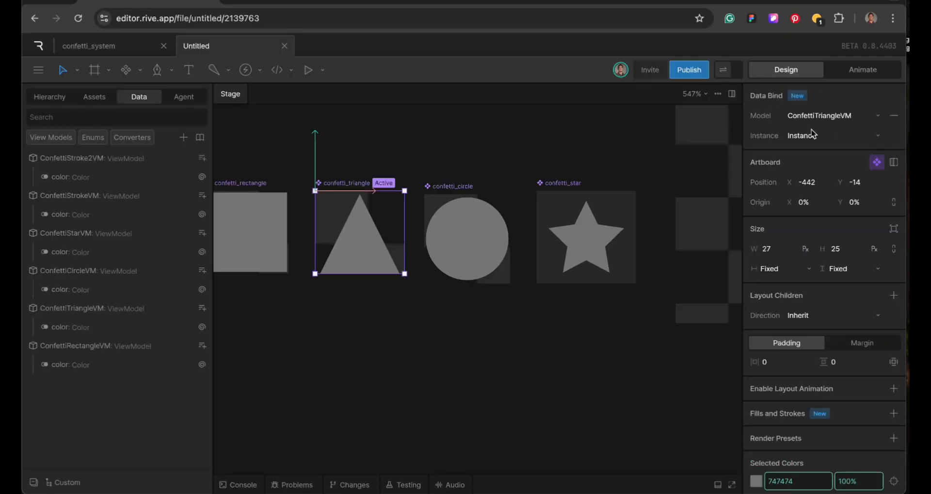
left_click(87, 308)
left_click(755, 115)
left_click(726, 120)
left_click(726, 119)
left_click(725, 120)
left_click(726, 119)
left_click(725, 119)
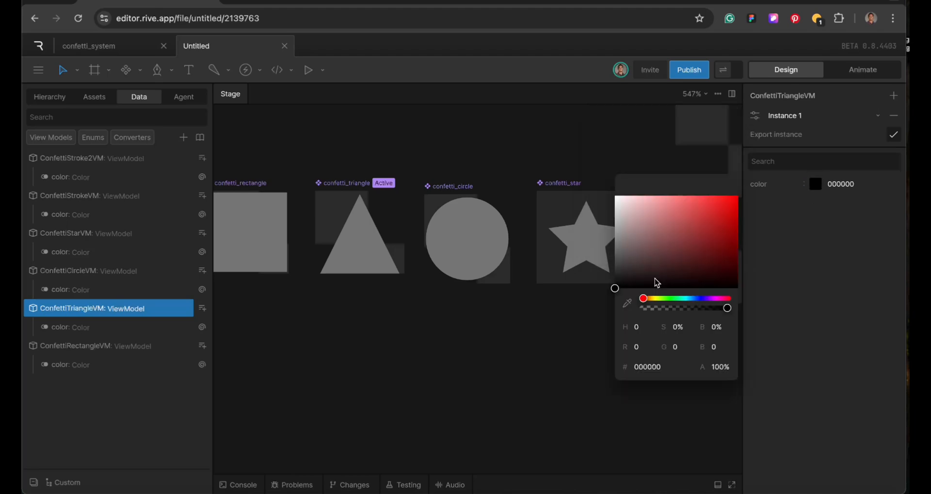
Step: Color ConfettiTriangleVM's instance 1 golden yellow and its instance 2 light cyan, 64DCE8
left_click(654, 297)
left_click(677, 201)
left_click(754, 116)
left_click(630, 201)
left_click(815, 183)
left_click(687, 298)
left_click(685, 203)
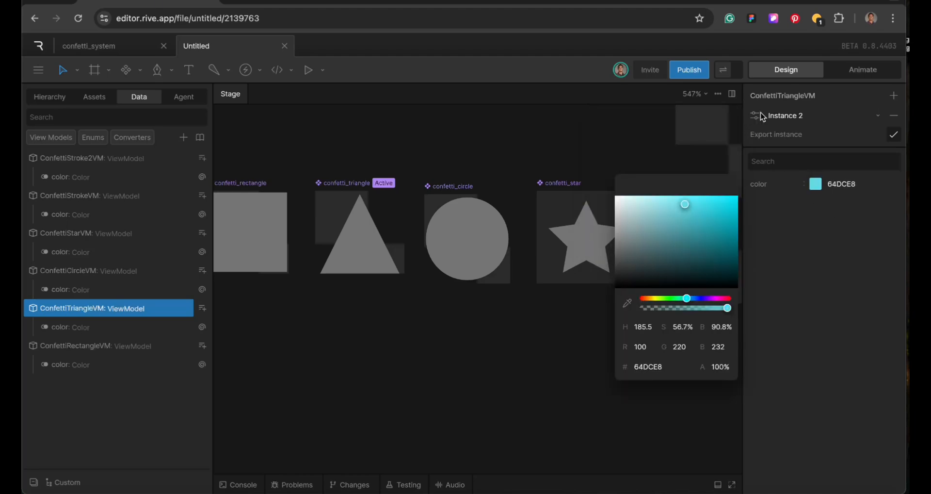
Step: Set the color of ConfettiTriangleVM's instance 3 to a soft blue-violet
left_click(759, 115)
left_click(643, 179)
left_click(815, 184)
left_click(701, 297)
left_click(694, 206)
Step: Set the color of ConfettiTriangleVM's instance 4 to a bright pink
left_click(757, 116)
left_click(642, 158)
left_click(815, 184)
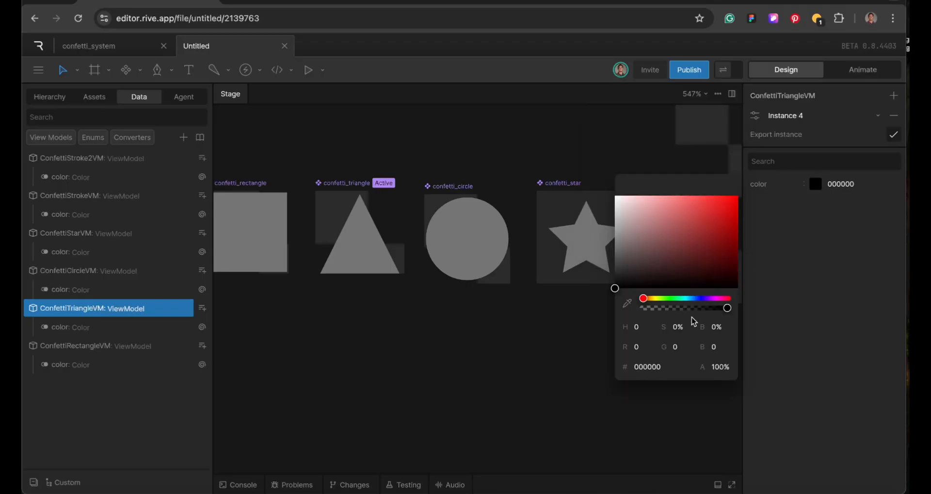
left_click(721, 298)
left_click(700, 206)
Step: Set the color of ConfettiTriangleVM's instance 5 to a light green, 71EA96
left_click(757, 115)
left_click(642, 140)
left_click(815, 184)
left_click(676, 298)
left_click(679, 203)
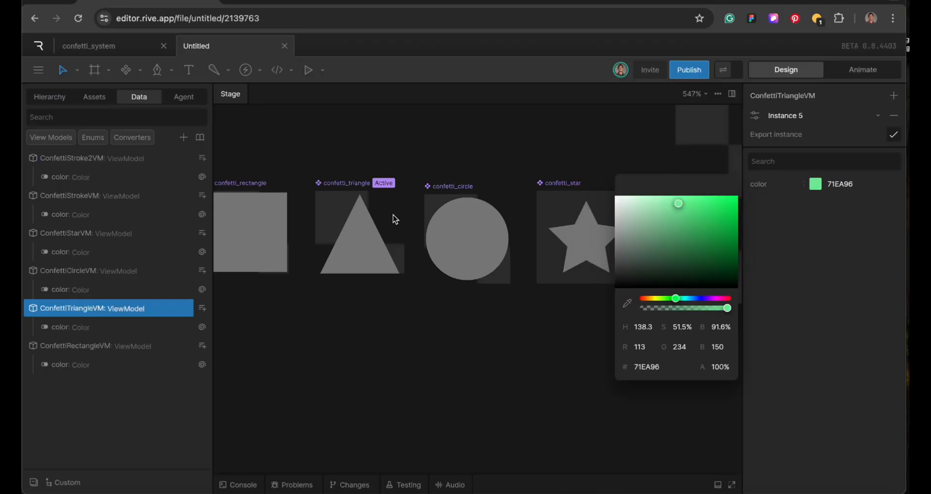
left_click(374, 179)
Step: Add five new instances to the ConfettiCircleVM view model
left_click(68, 271)
left_click(755, 115)
left_click(725, 120)
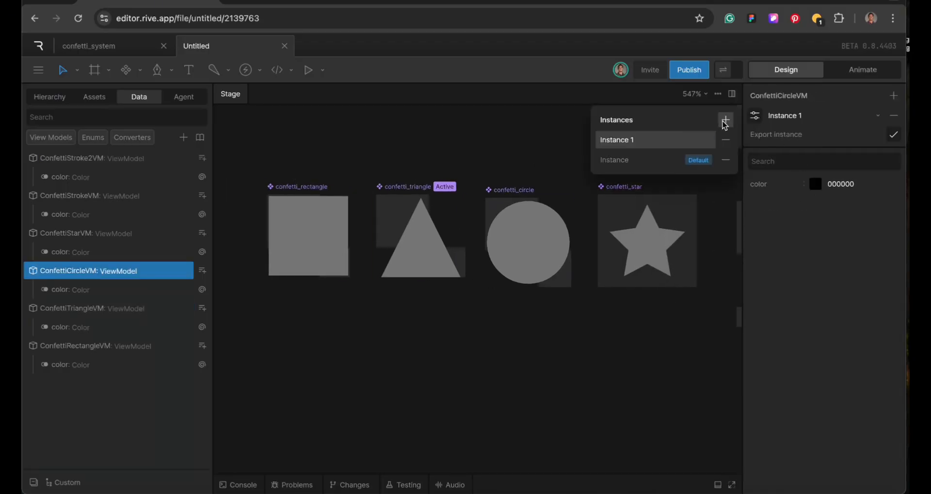
left_click(725, 120)
left_click(725, 119)
left_click(725, 120)
left_click(725, 120)
Step: Color ConfettiCircleVM's default instance soft red and its instance 1 turquoise
left_click(642, 239)
left_click(816, 184)
left_click(694, 201)
left_click(754, 116)
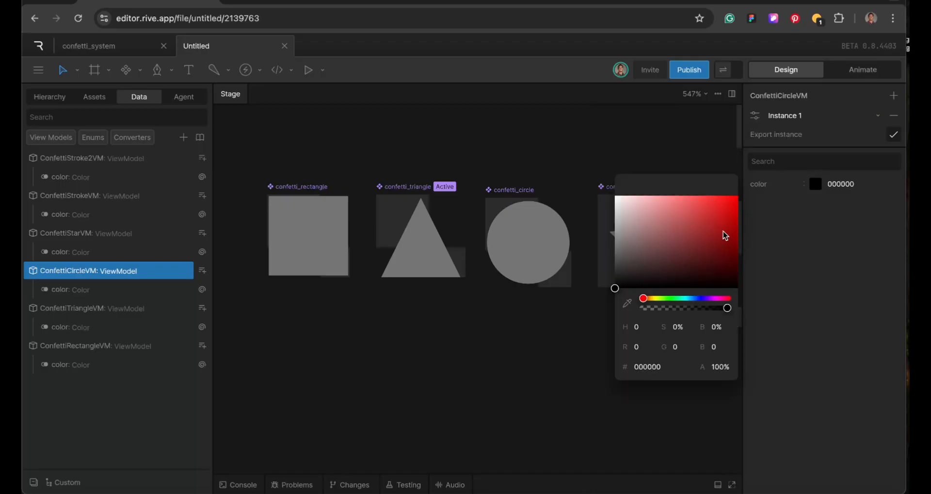
left_click(685, 300)
left_click(696, 207)
Step: Set the color of ConfettiCircleVM's instance 2 to a lime green, A5F872
left_click(754, 116)
left_click(642, 199)
left_click(815, 184)
left_click(666, 297)
left_click(681, 198)
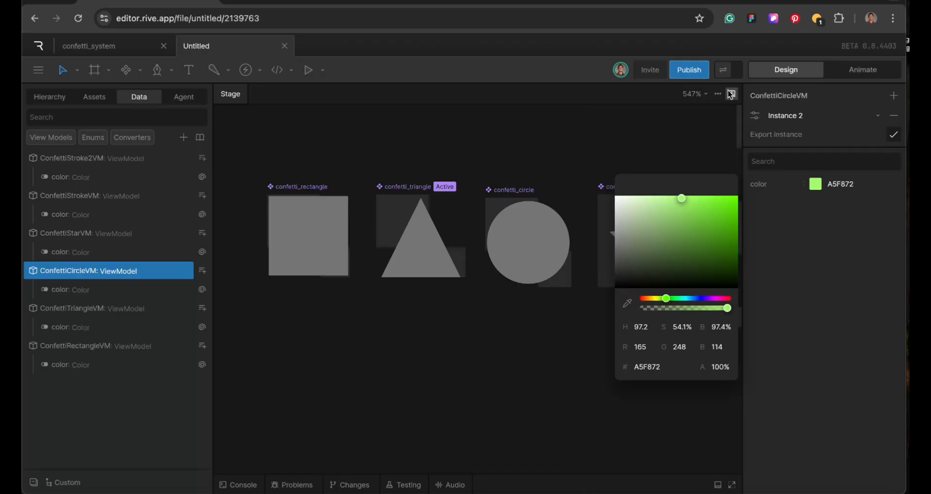
Step: Set the color of ConfettiCircleVM's instance 3 to a bright purple
left_click(755, 116)
left_click(684, 180)
left_click(815, 184)
left_click(709, 298)
left_click(701, 207)
Step: Set the color of ConfettiCircleVM's instance 4 to a light mint green
left_click(755, 115)
left_click(684, 160)
left_click(815, 184)
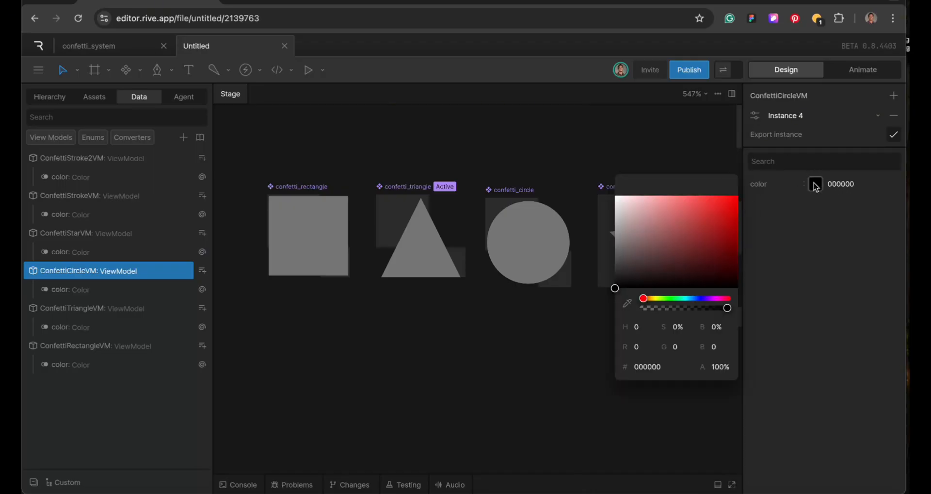
left_click(681, 297)
left_click(673, 200)
Step: Set the color of ConfettiCircleVM's instance 5 to a soft red
left_click(754, 116)
left_click(652, 146)
left_click(815, 184)
left_click(726, 297)
left_click(695, 210)
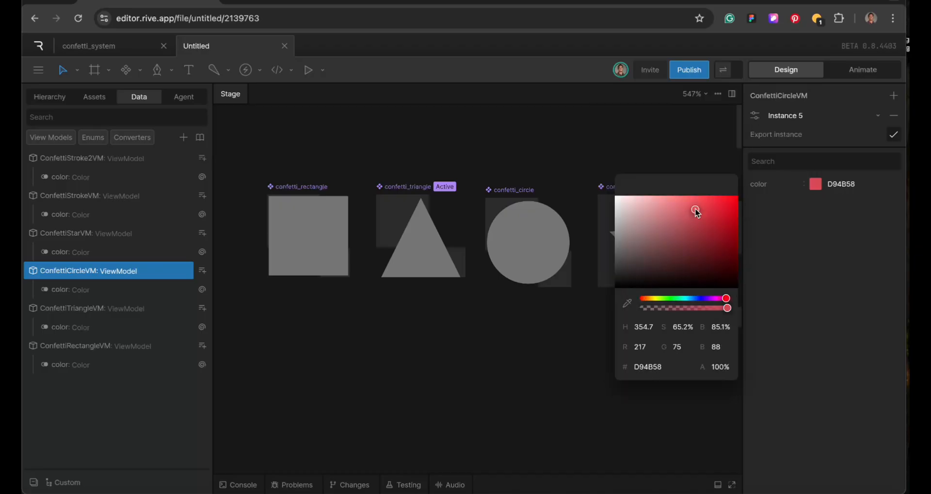
left_click(665, 209)
Step: Add five new instances to the ConfettiStarVM view model
left_click(108, 233)
left_click(755, 116)
left_click(726, 120)
left_click(725, 120)
left_click(725, 119)
left_click(726, 120)
left_click(725, 120)
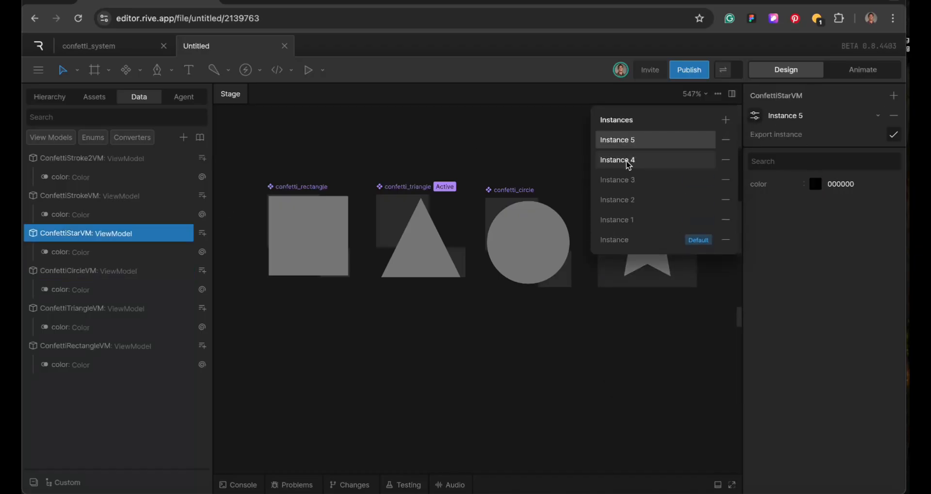
Step: Color ConfettiStarVM's default instance bright red and its instance 1 turquoise
left_click(631, 239)
left_click(815, 184)
left_click(734, 189)
left_click(754, 115)
left_click(626, 220)
left_click(815, 184)
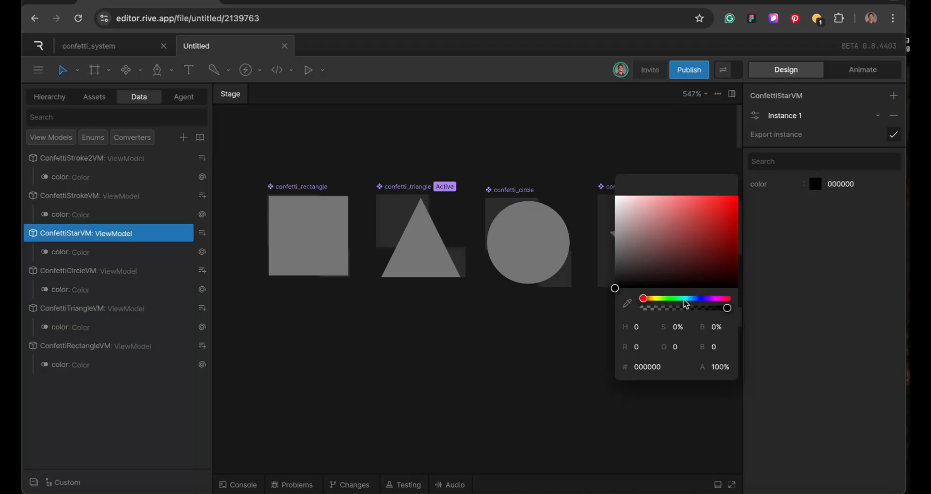
left_click(683, 298)
left_click(684, 197)
Step: Set the color of ConfettiStarVM's instance 2 to a pale green
left_click(755, 116)
left_click(630, 200)
left_click(815, 184)
left_click(673, 298)
left_click(663, 202)
Step: Set the color of ConfettiStarVM's instance 3 to a soft red
left_click(754, 115)
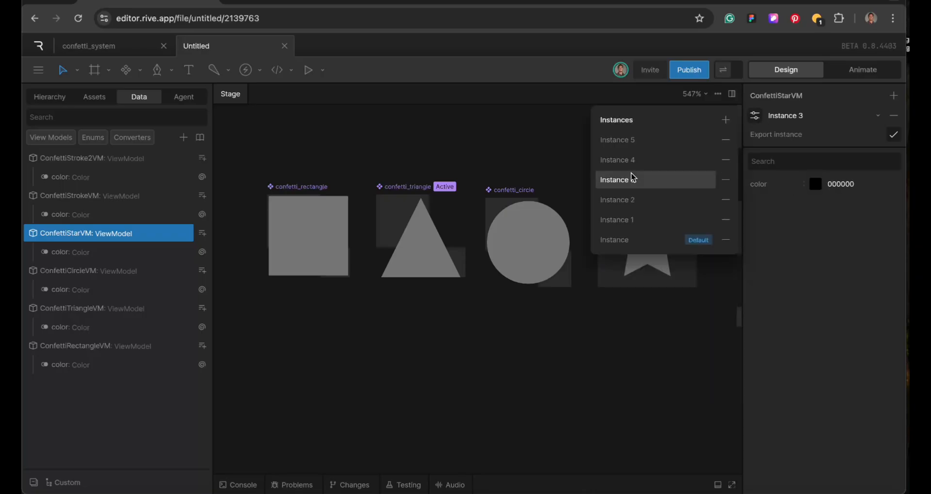
left_click(633, 179)
left_click(816, 184)
left_click(699, 203)
Step: Set the color of ConfettiStarVM's instance 4 to a hot pink, F64CCB
left_click(755, 115)
left_click(630, 159)
left_click(815, 183)
left_click(717, 298)
left_click(700, 199)
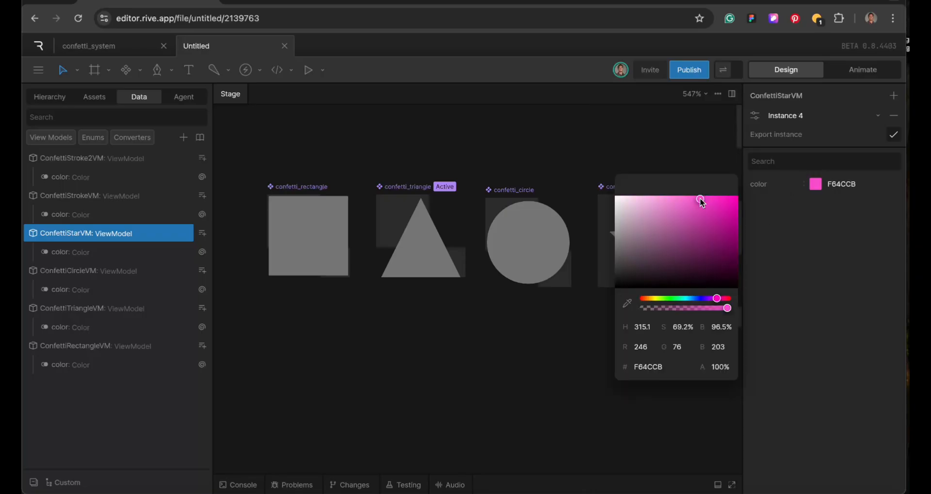
Step: Set the color of ConfettiStarVM's instance 5 to a pale green, A5F8A5
left_click(754, 116)
left_click(655, 142)
left_click(815, 184)
left_click(671, 298)
left_click(656, 198)
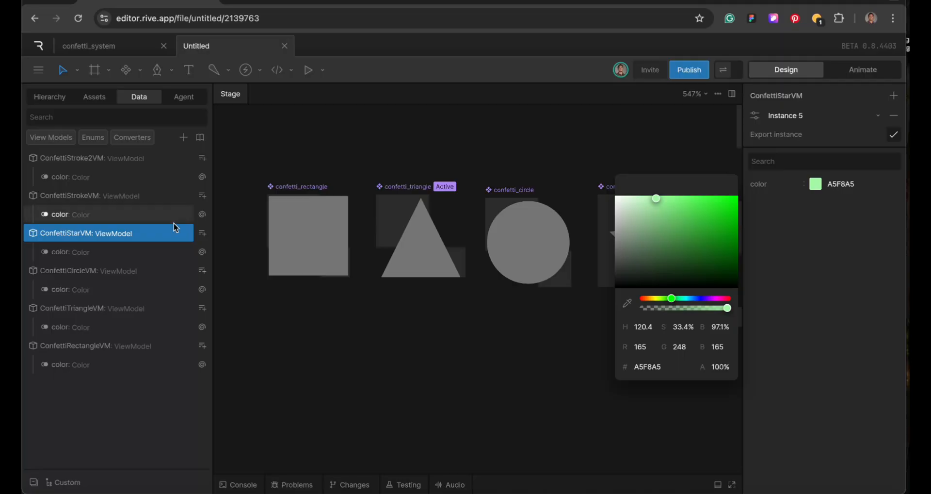
Step: Set the color of ConfettiStrokeVM's default instance to a soft red, E95D5D
left_click(108, 199)
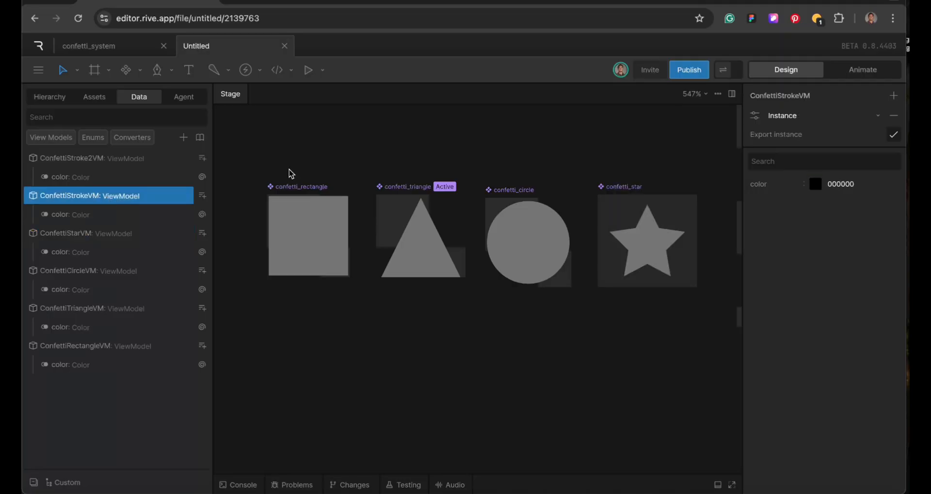
left_click(816, 184)
left_click(691, 203)
Step: Add five new instances to the ConfettiStrokeVM view model
left_click(755, 116)
left_click(725, 120)
left_click(725, 120)
left_click(725, 119)
left_click(724, 119)
left_click(725, 120)
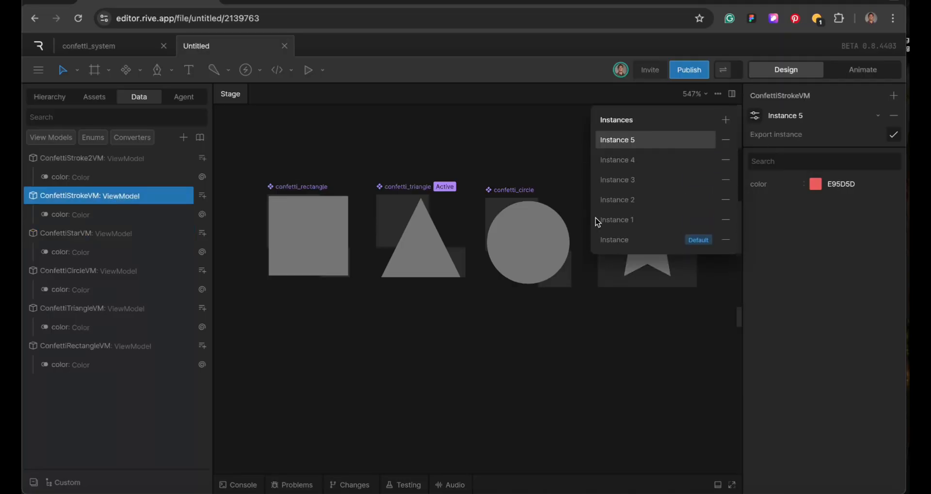
Step: Shift the color of ConfettiStrokeVM's instance 1 to a teal hue
left_click(606, 220)
left_click(815, 183)
left_click(682, 296)
left_click(755, 115)
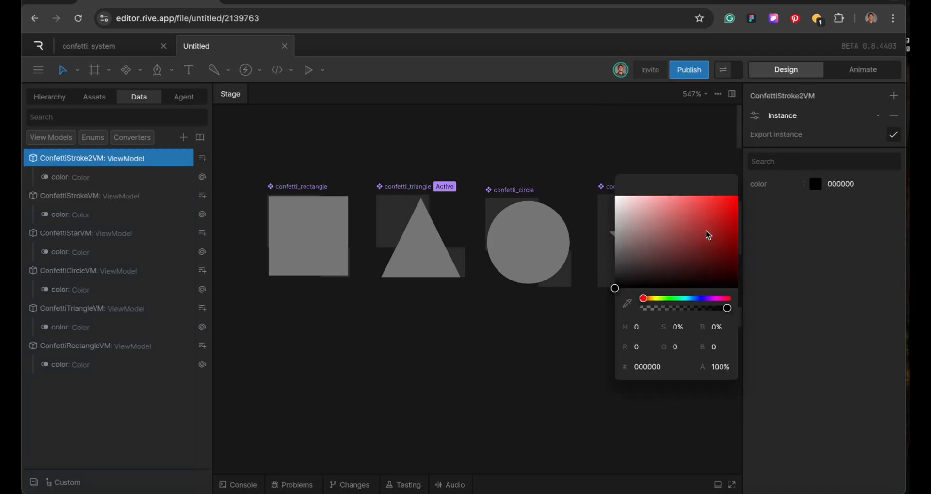
Step: Color ConfettiStroke2VM's default instance red, F74747, with a mint green hue for instance 3 and purple for instance 4
left_click(700, 201)
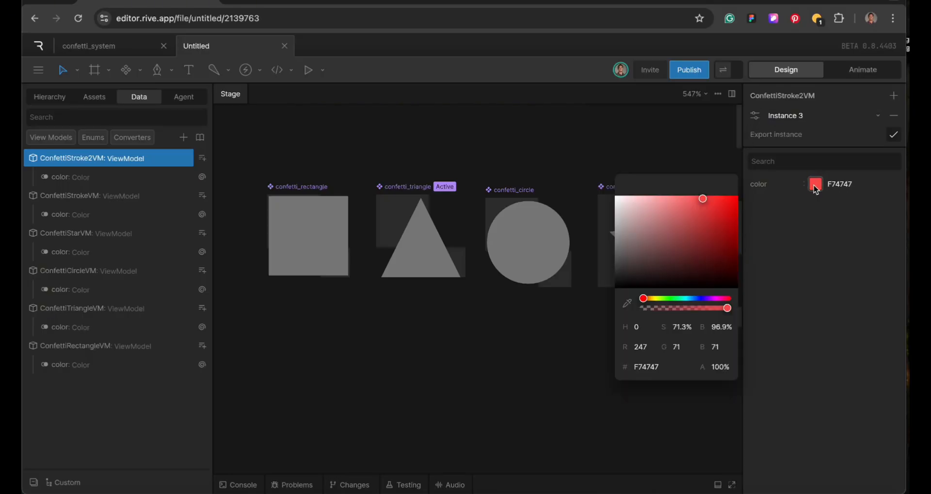
left_click(680, 298)
left_click_drag(725, 298, 709, 298)
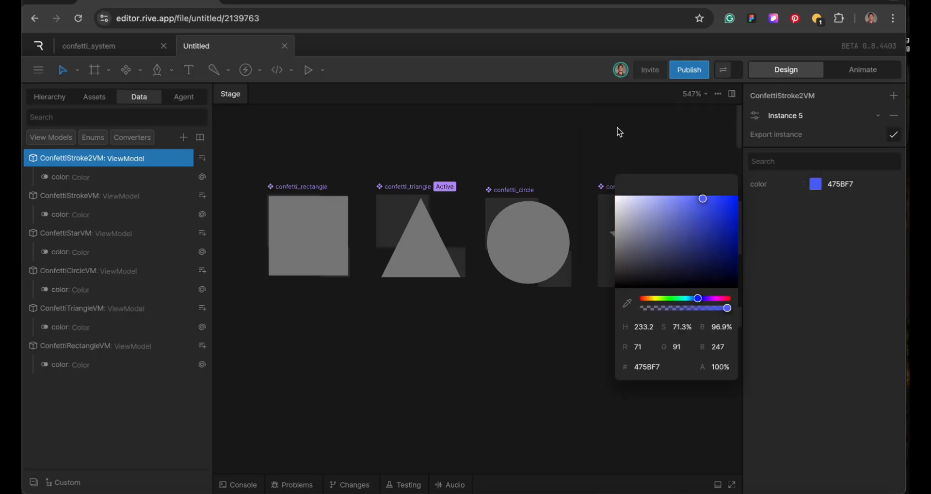
Step: Check which view model instances are available to the confetti_triangle, confetti_circle and confetti_star artboards
left_click(399, 189)
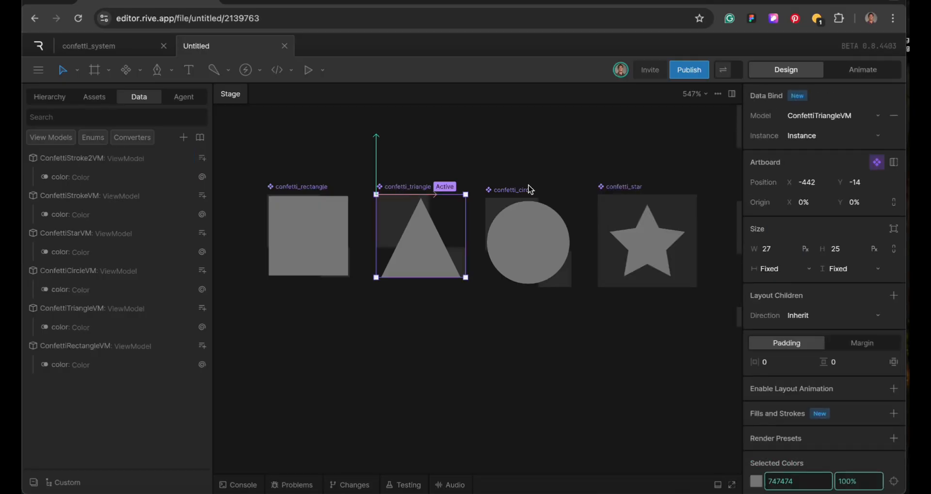
left_click(818, 140)
left_click(513, 189)
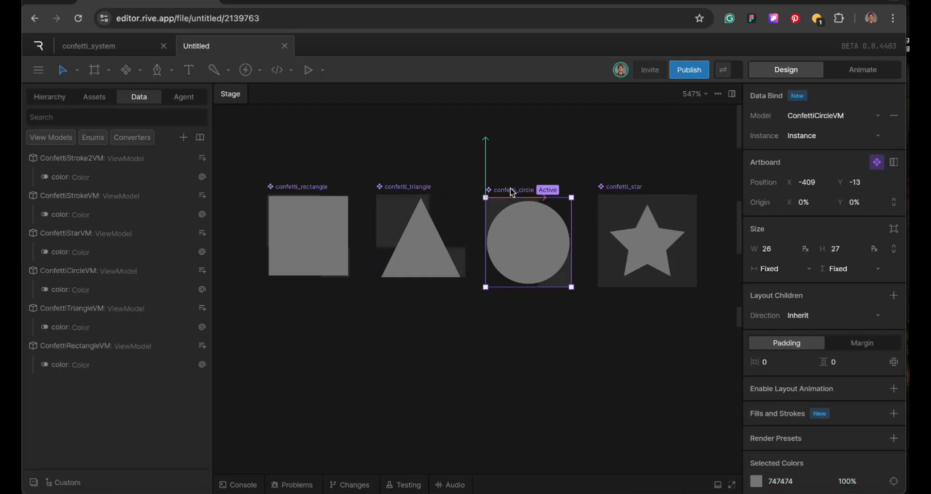
left_click(791, 135)
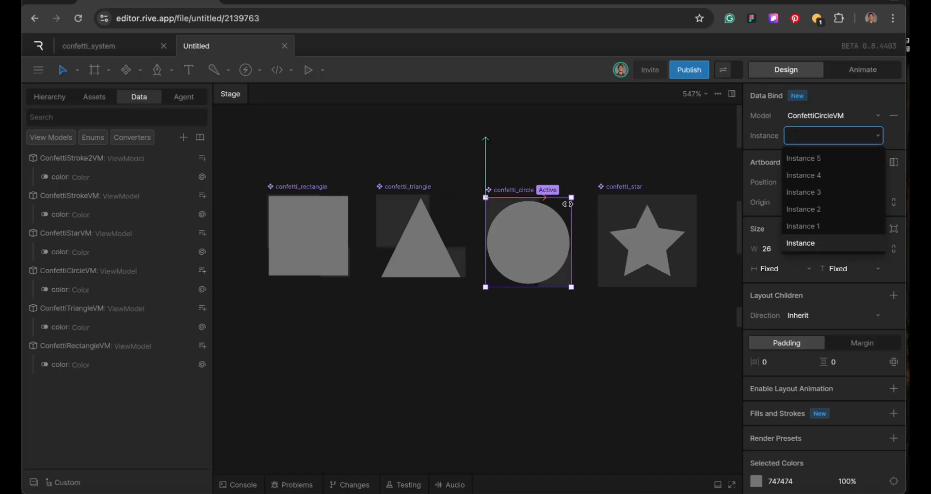
left_click(623, 187)
left_click(801, 135)
left_click(670, 164)
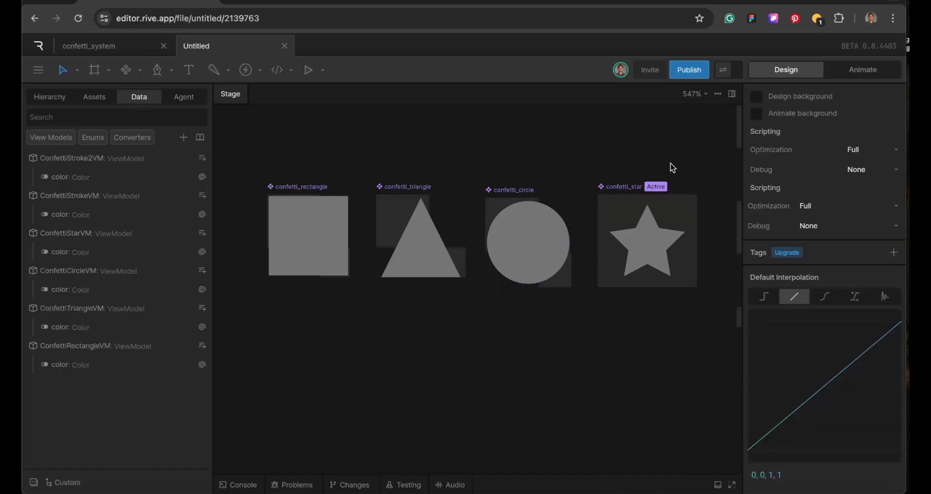
Step: Check which view model instances are available to the confetti_stroke and confetti_stroke2 artboards
scroll(670, 164, "right", 5)
scroll(620, 157, "up", 4)
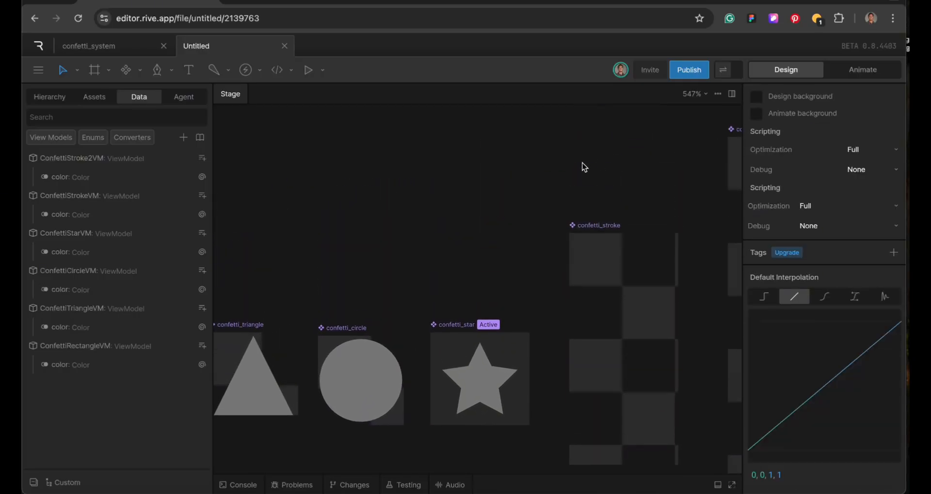
left_click(594, 225)
left_click(803, 137)
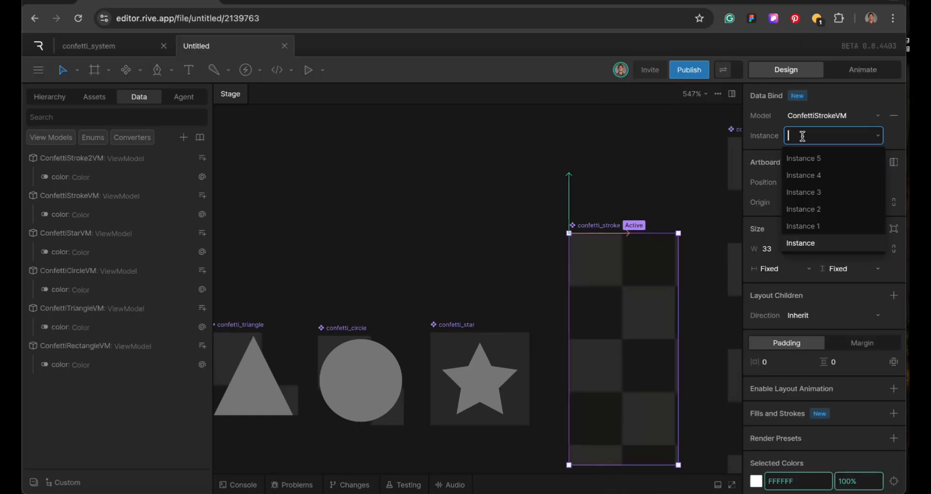
left_click(613, 188)
scroll(614, 188, "right", 5)
left_click(625, 134)
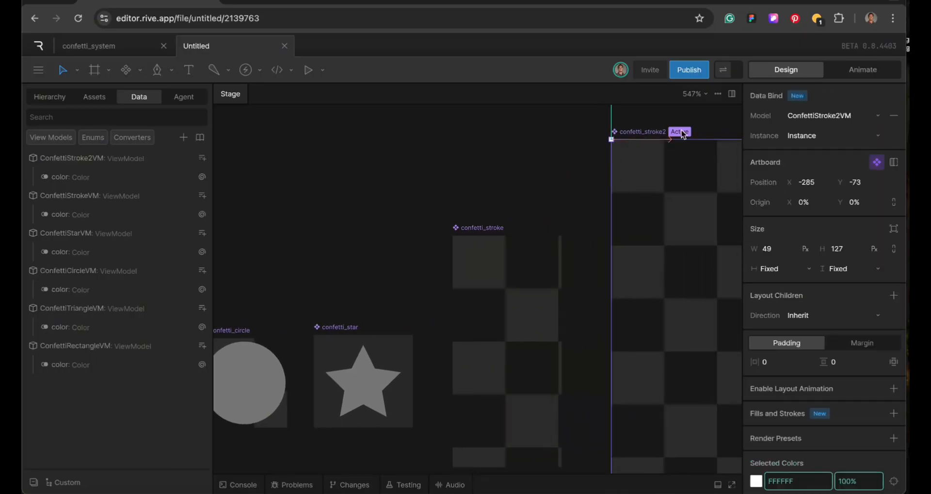
left_click(796, 136)
left_click(508, 139)
scroll(557, 140, "down", 2)
scroll(558, 139, "down", 5)
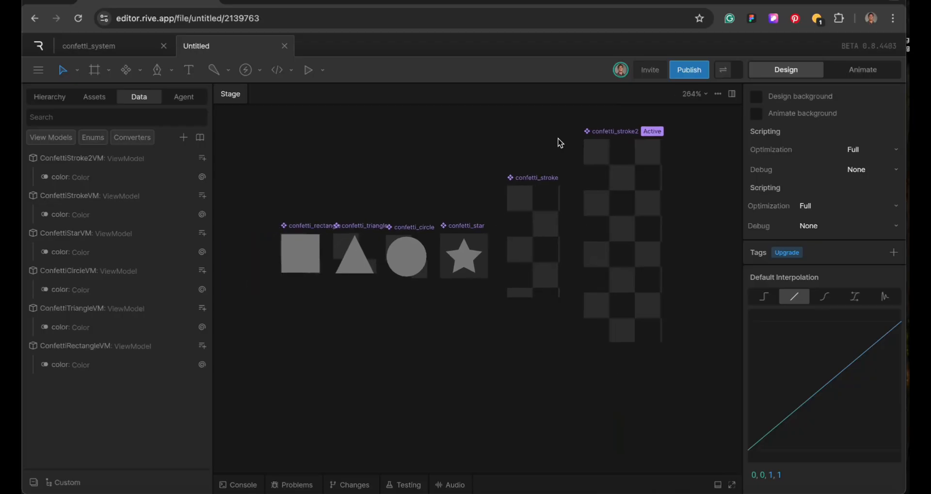
scroll(318, 181, "down", 7)
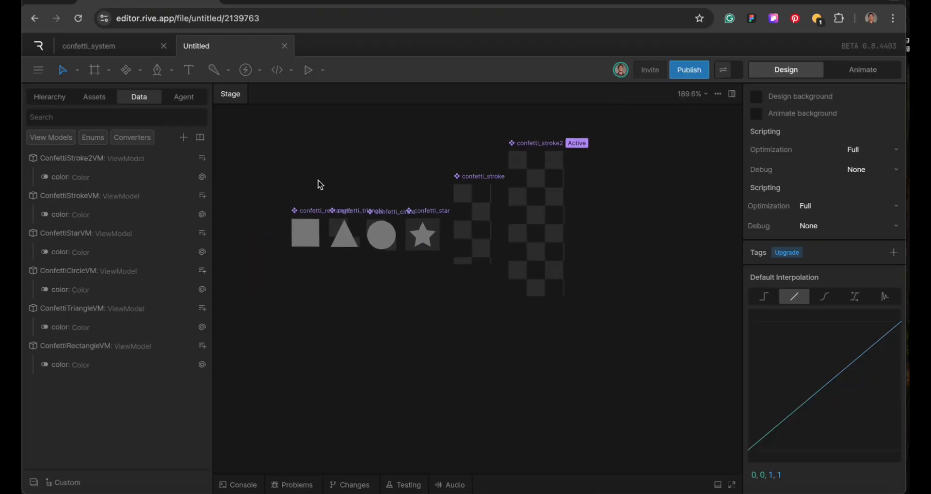
Step: Place an instance of the confetti_circle component on the Main_screen artboard at about X 161, Y 183
scroll(318, 180, "right", 4)
scroll(318, 181, "right", 2)
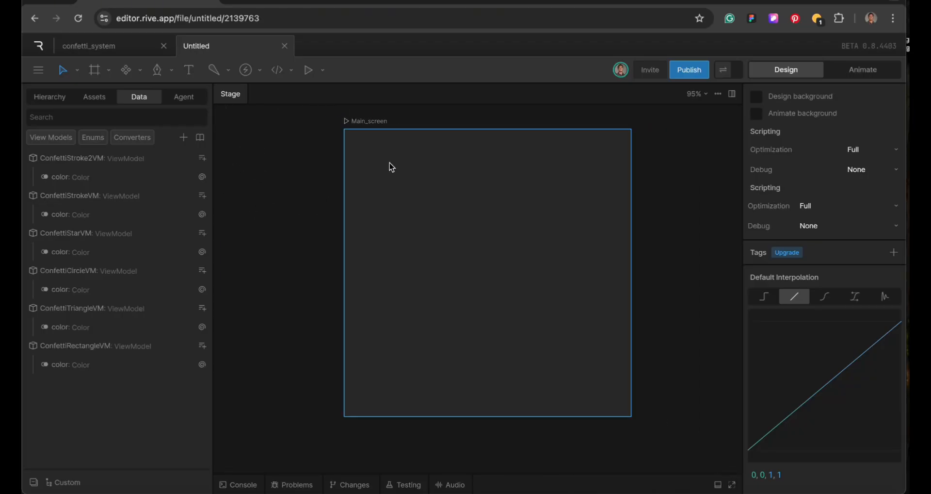
left_click(368, 129)
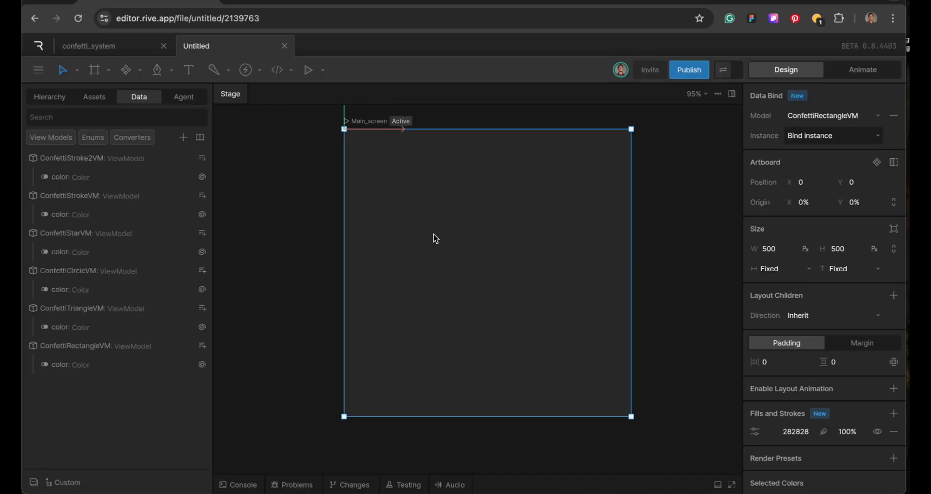
key("n")
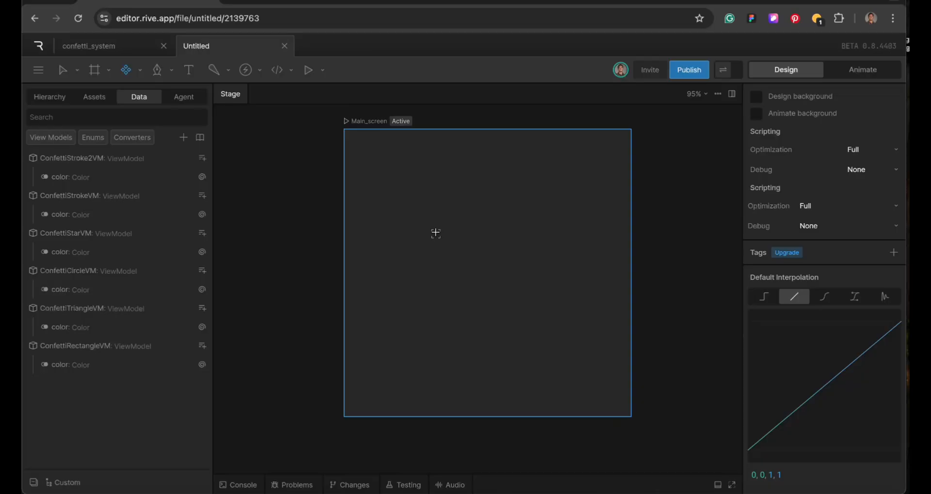
left_click(436, 234)
left_click(461, 251)
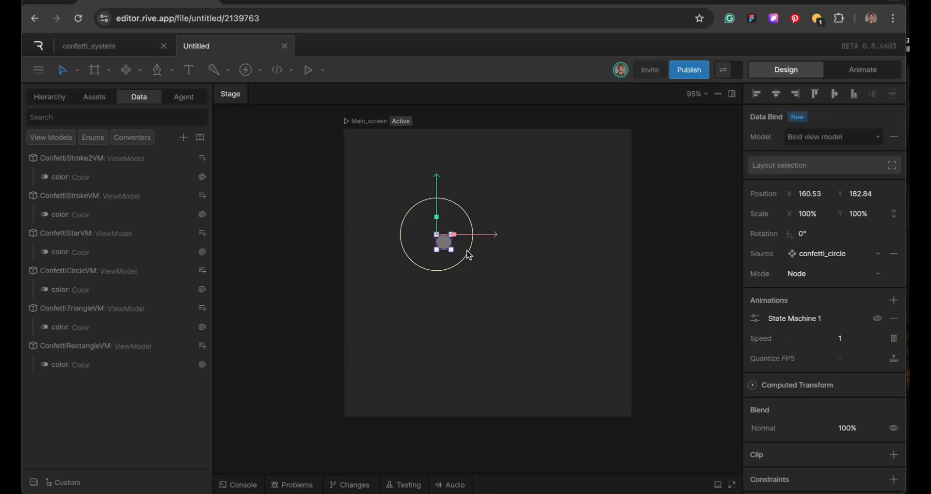
left_click(473, 288)
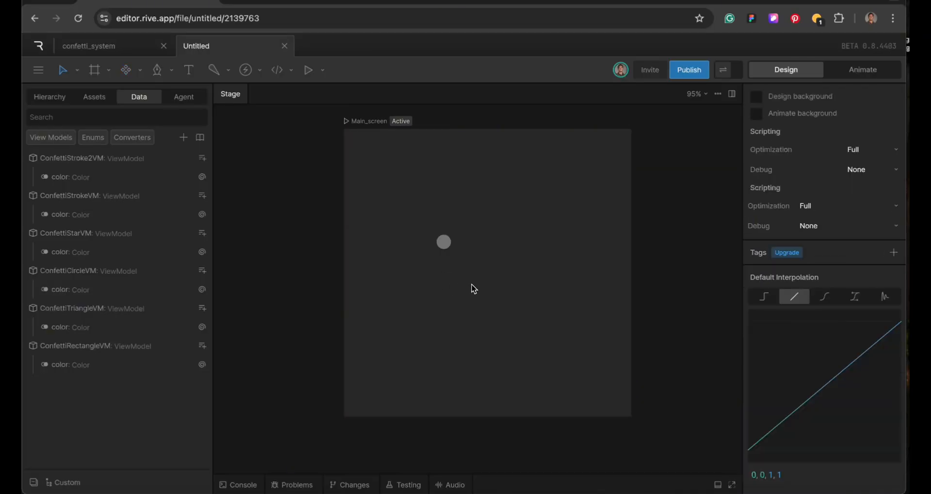
right_click(474, 244)
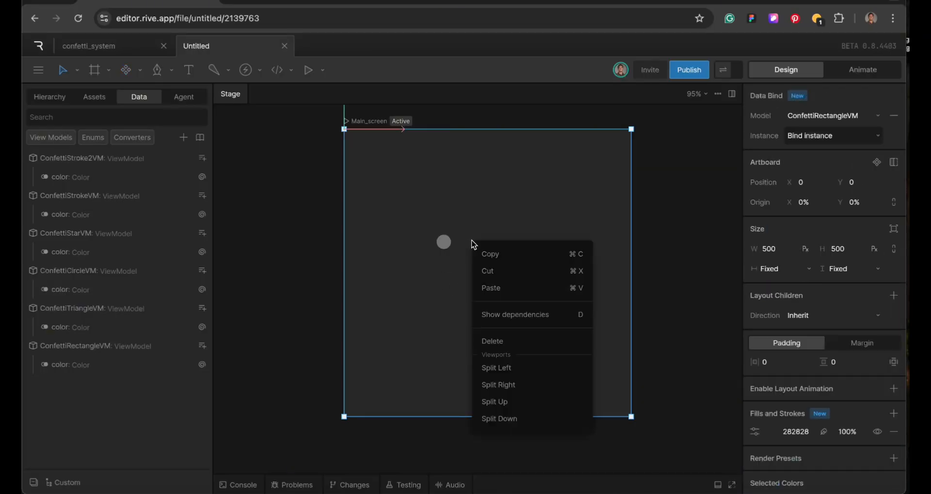
Step: Duplicate the circle instance twice, placing the copies at about X 255.5, Y 183 and X 213, Y 223
left_click(444, 244)
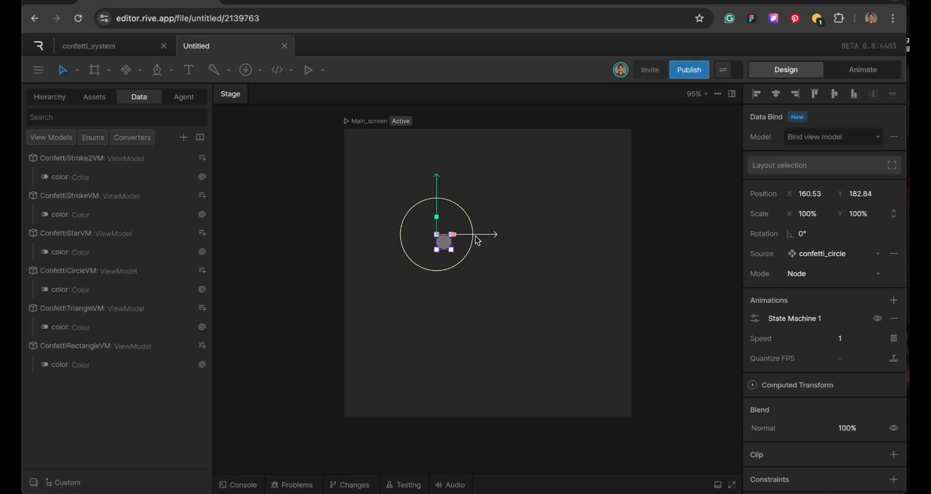
scroll(453, 227, "left", 4)
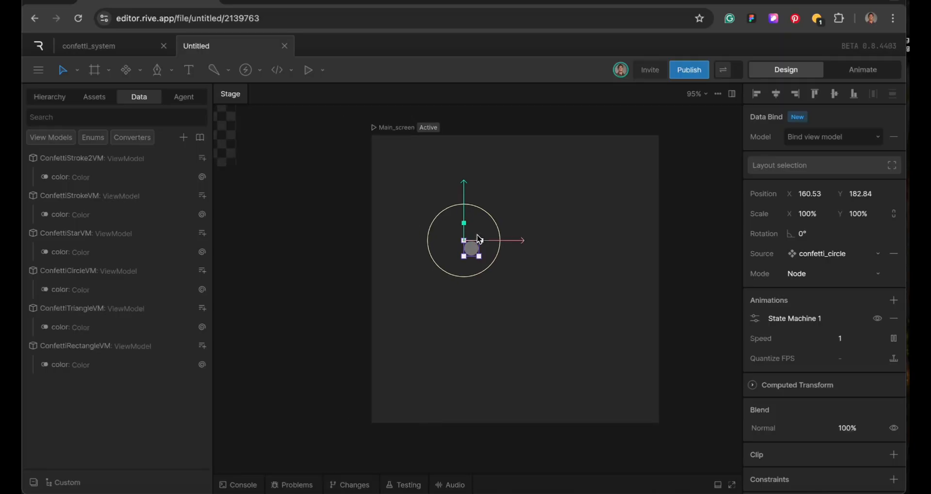
scroll(455, 234, "left", 3)
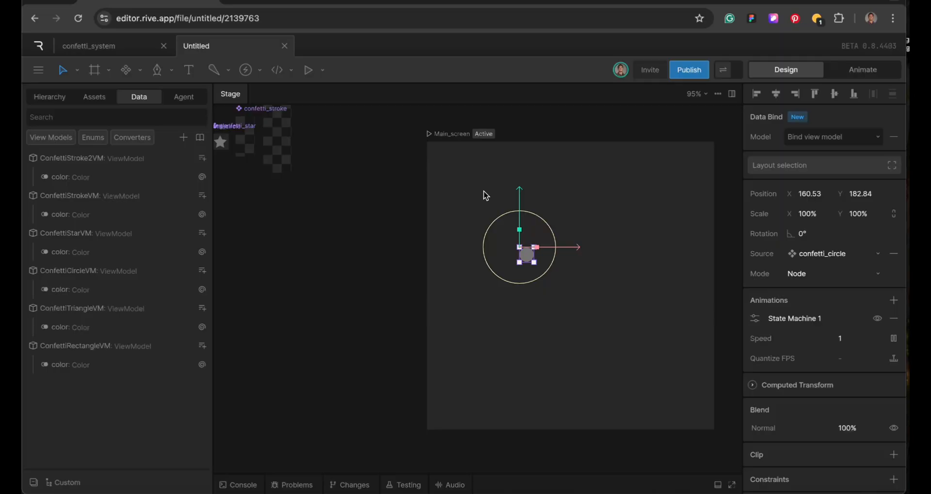
scroll(490, 206, "up", 2)
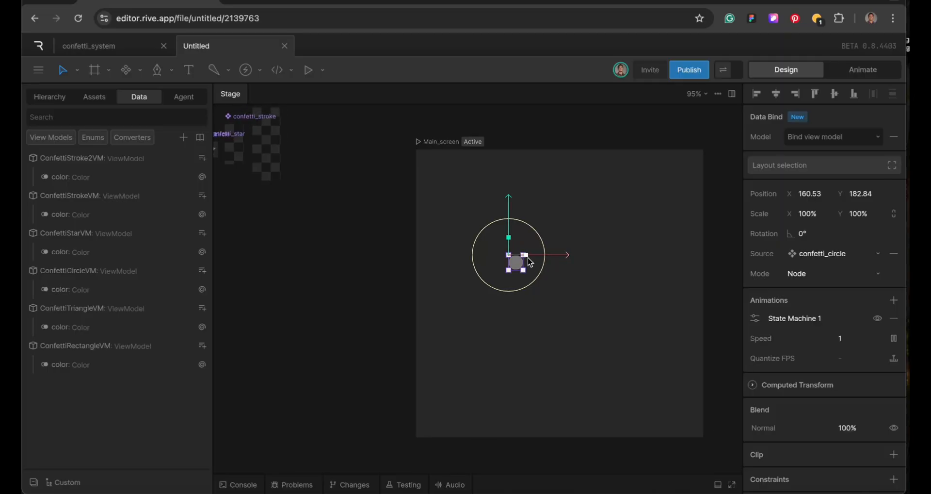
left_click_drag(557, 256, 609, 259)
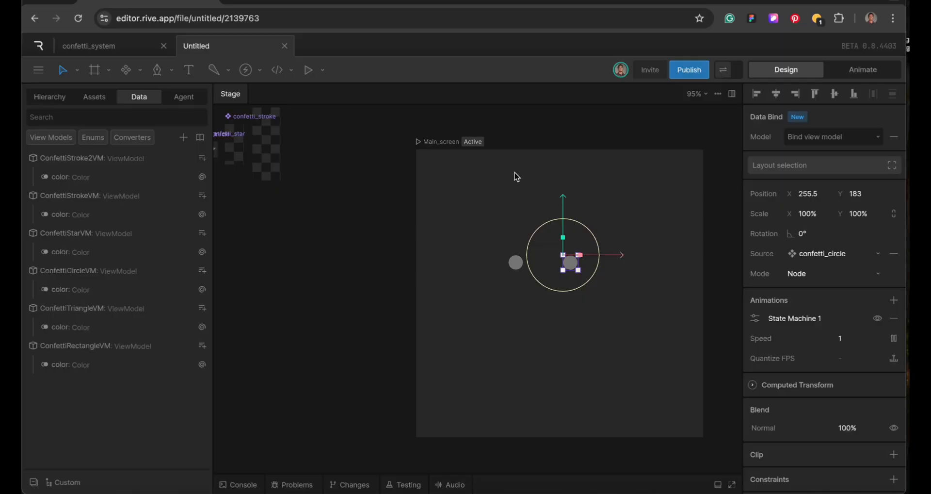
left_click_drag(563, 229, 583, 291)
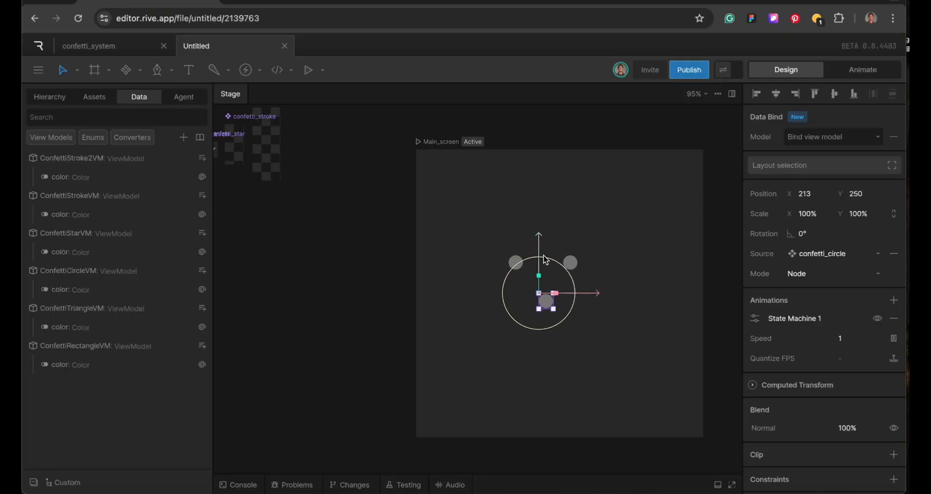
mouse_move(540, 242)
left_mouse_down()
mouse_move(539, 219)
mouse_move(539, 228)
left_mouse_up()
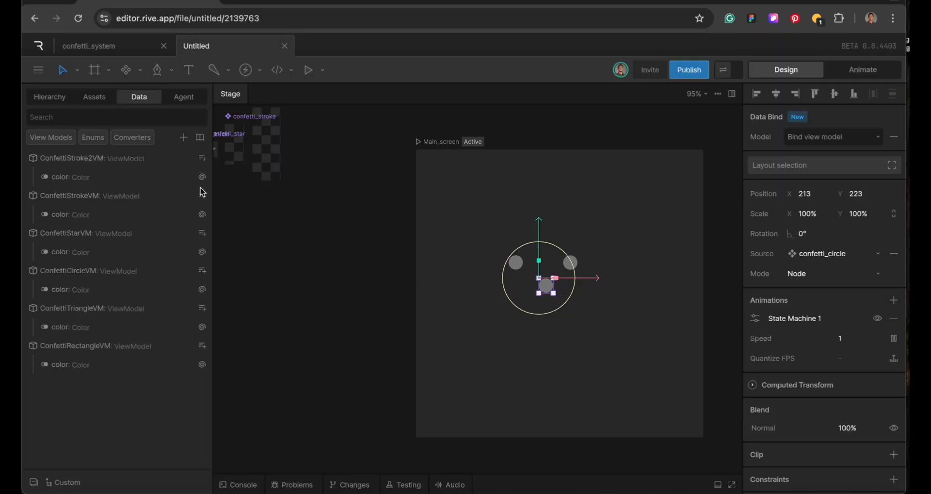
left_click(50, 97)
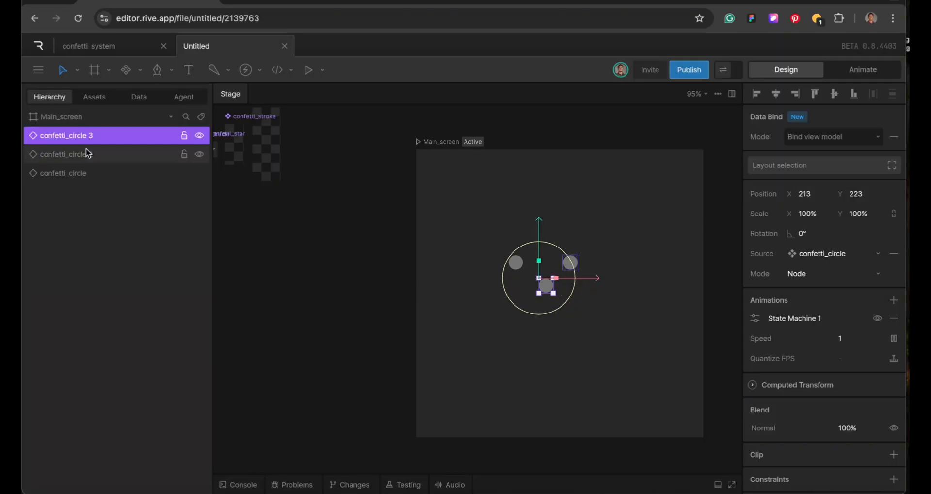
left_click(81, 173)
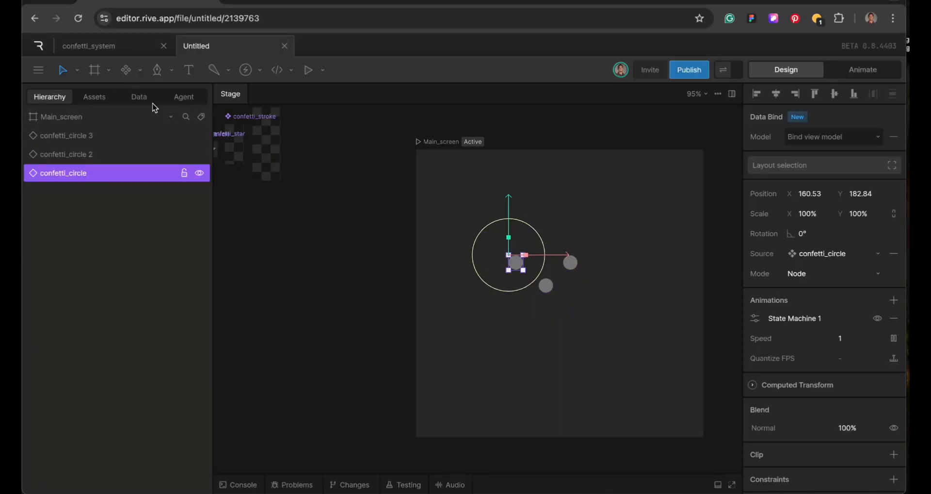
Step: Create a new view model and name it MainScreenVM
left_click(446, 142)
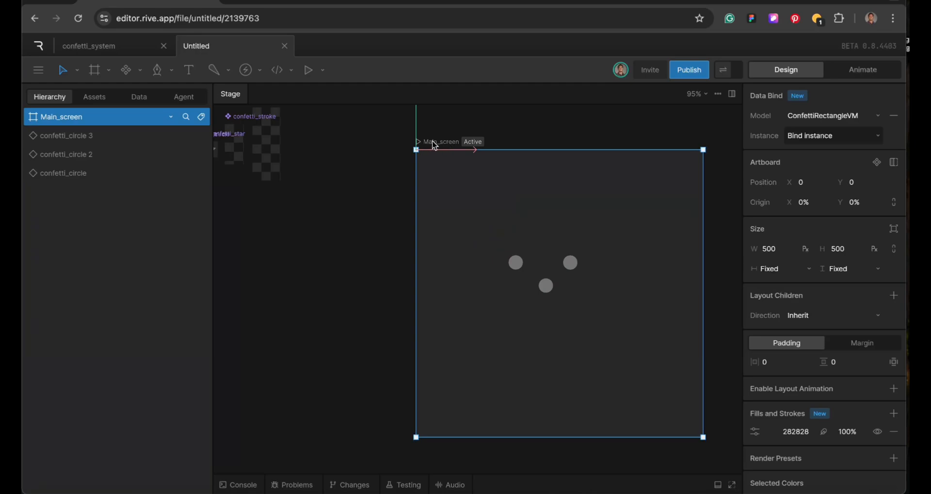
left_click(140, 97)
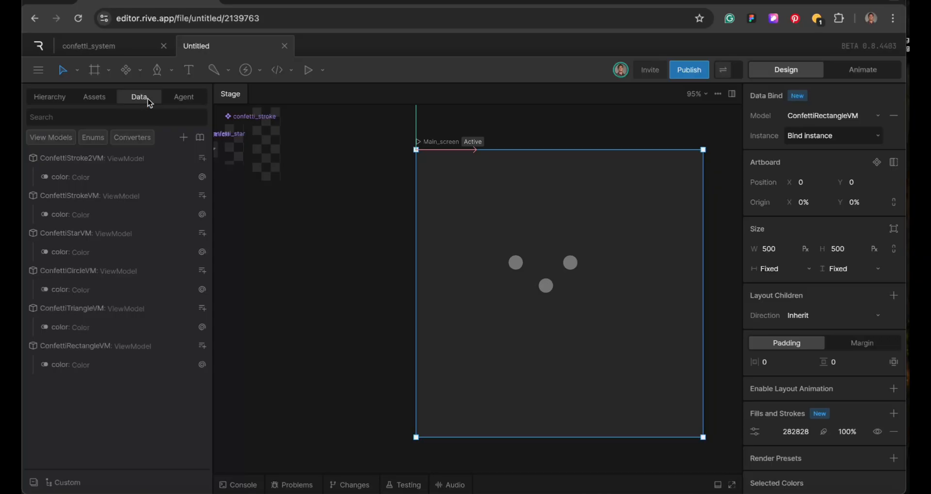
left_click(183, 138)
left_click(199, 168)
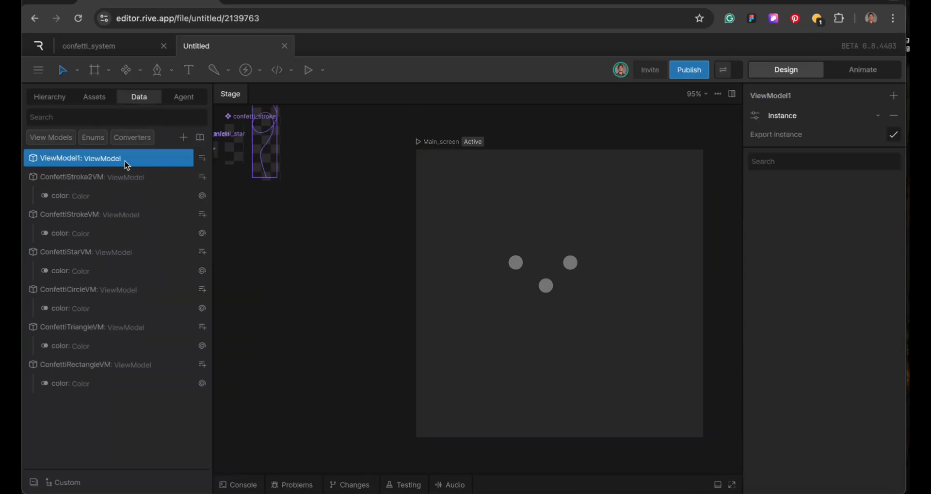
double_click(110, 157)
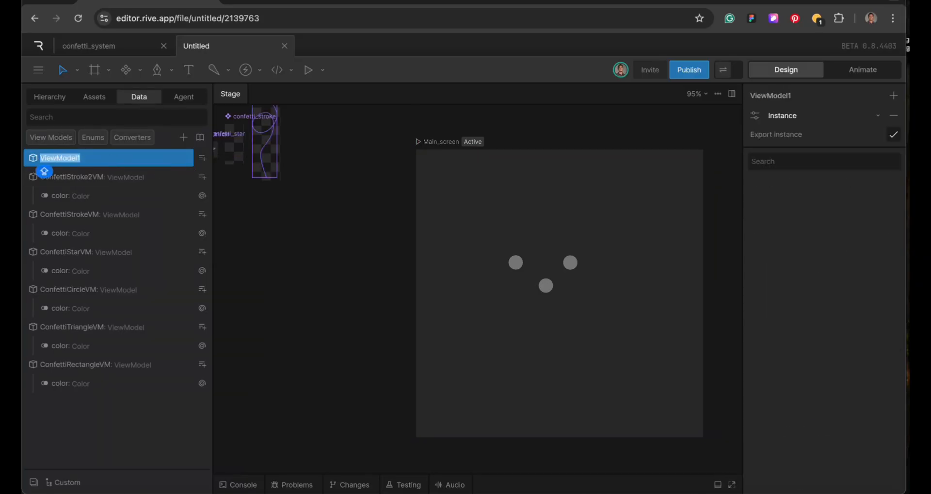
type("Main")
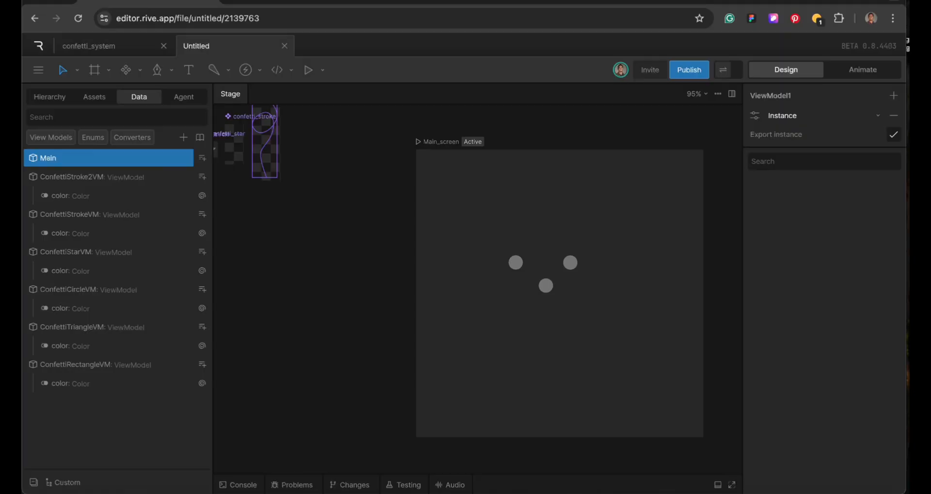
type("ScreenVM")
key("Return")
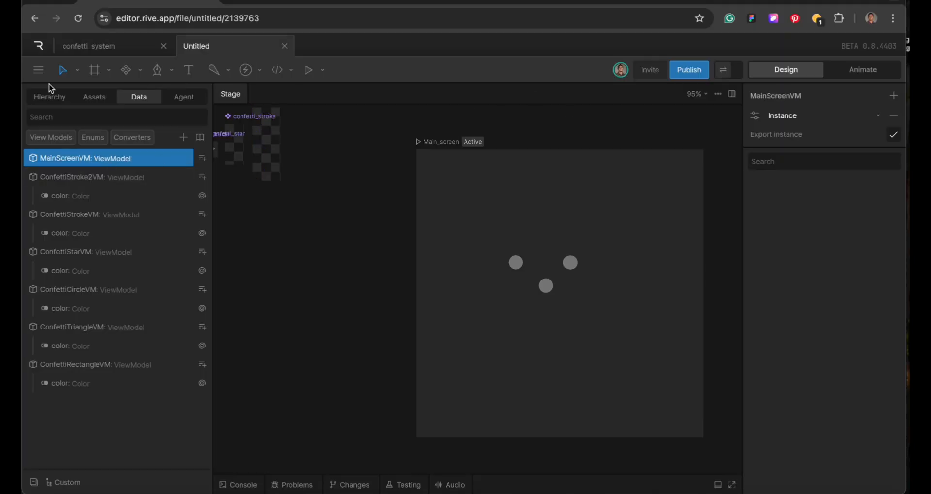
Step: Bind the Main_screen artboard to the MainScreenVM view model
left_click(42, 99)
left_click(439, 146)
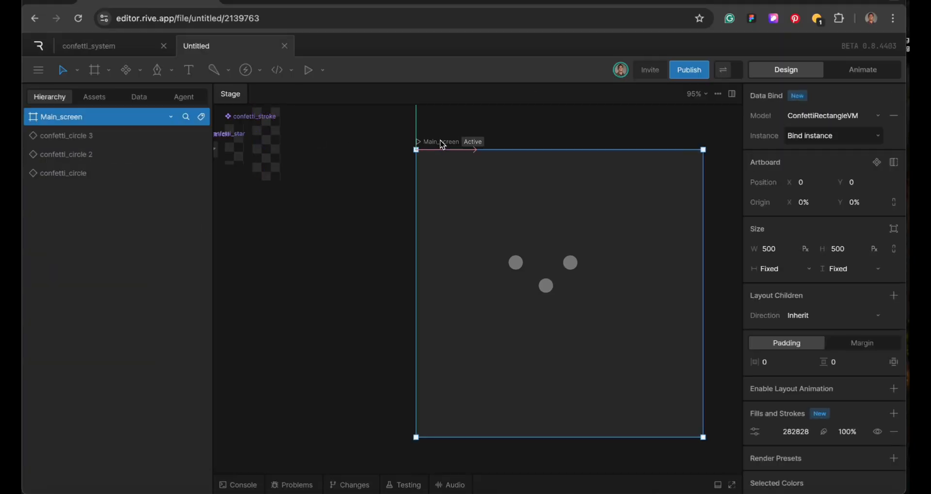
left_click(810, 118)
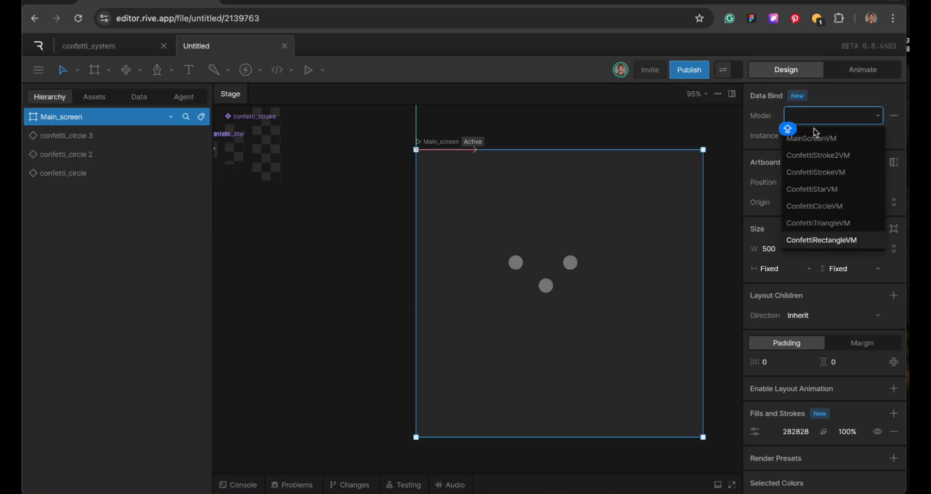
left_click(815, 130)
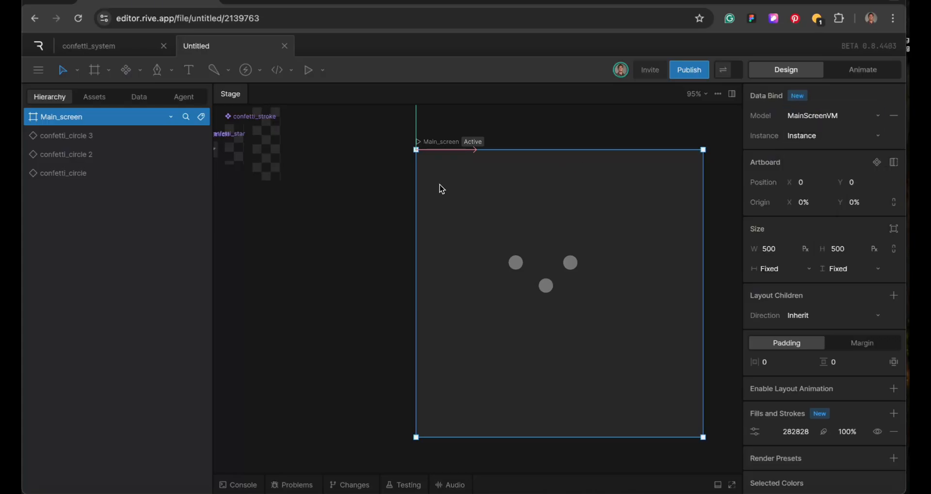
Step: Add a view model property of type ConfettiCircleVM to MainScreenVM
left_click(140, 99)
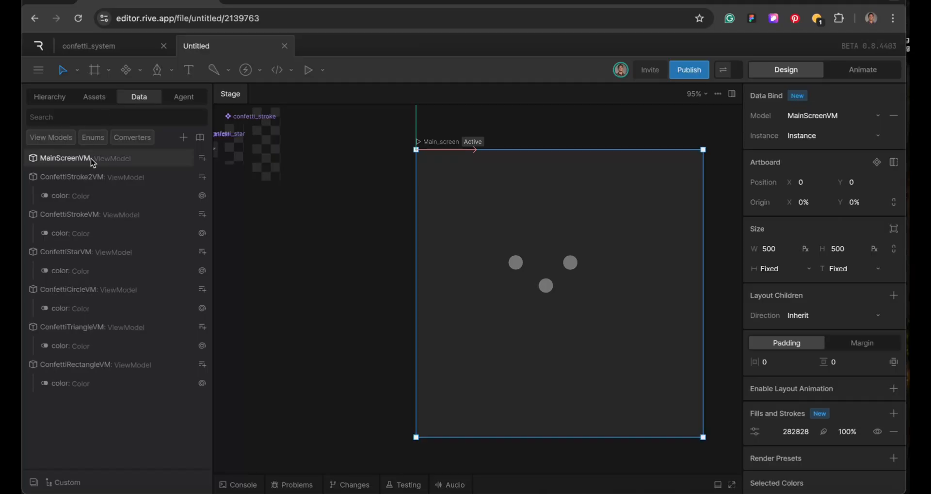
left_click(203, 158)
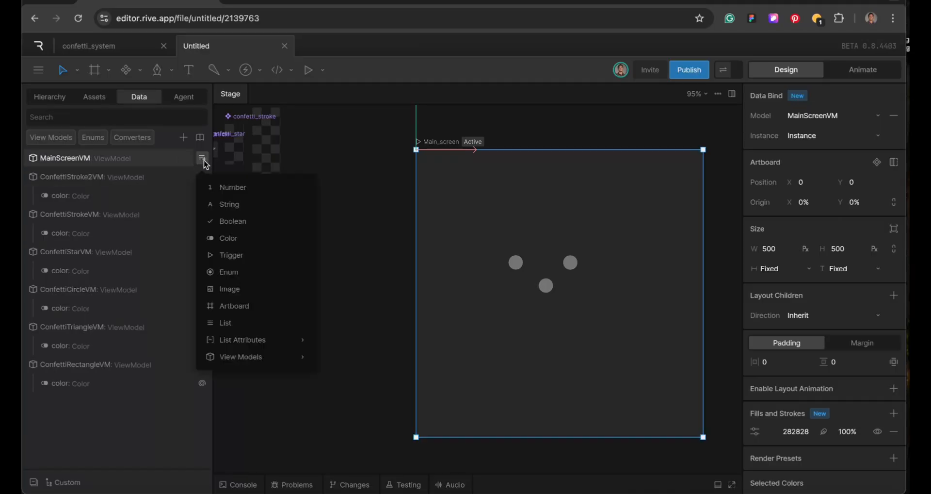
mouse_move(245, 356)
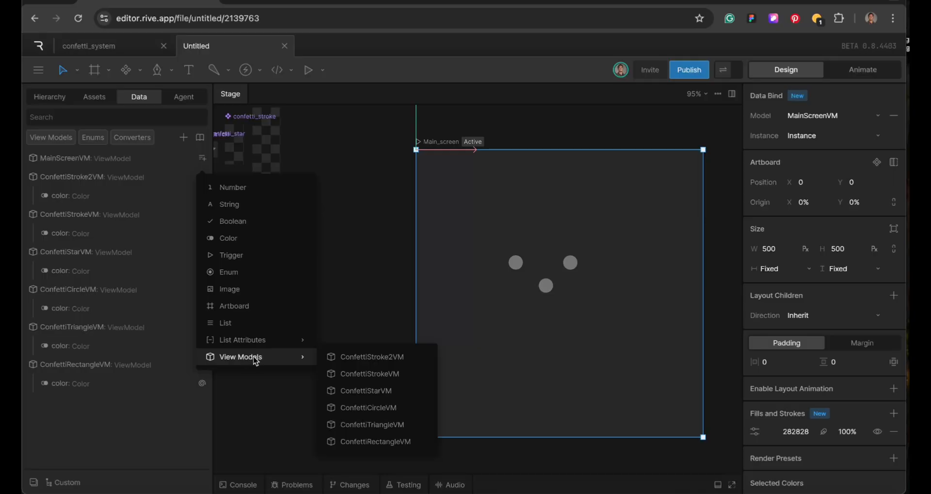
left_click(372, 409)
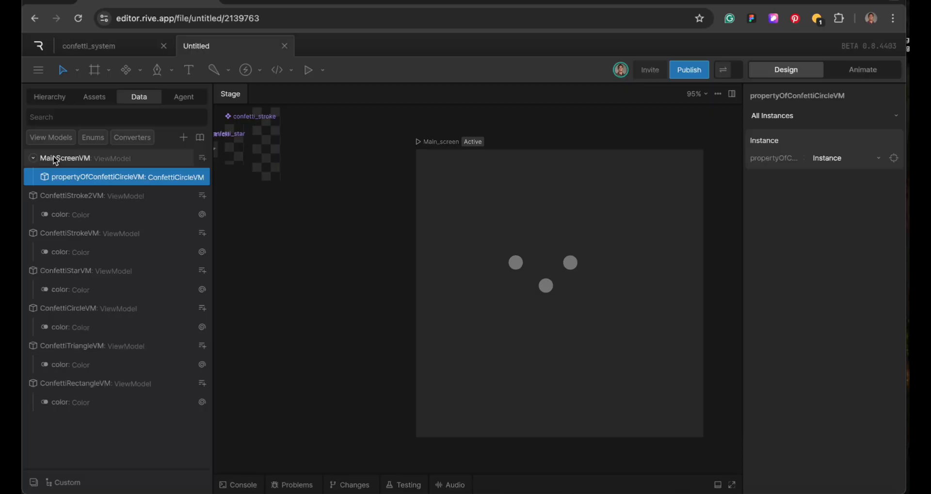
Step: Duplicate the ConfettiCircleVM property in MainScreenVM twice so each of the three circles has its own
left_click(51, 98)
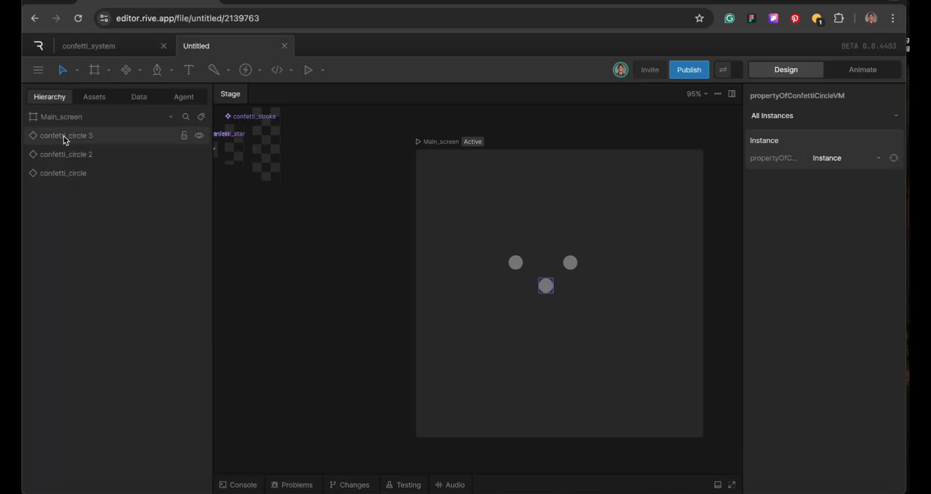
left_click(146, 97)
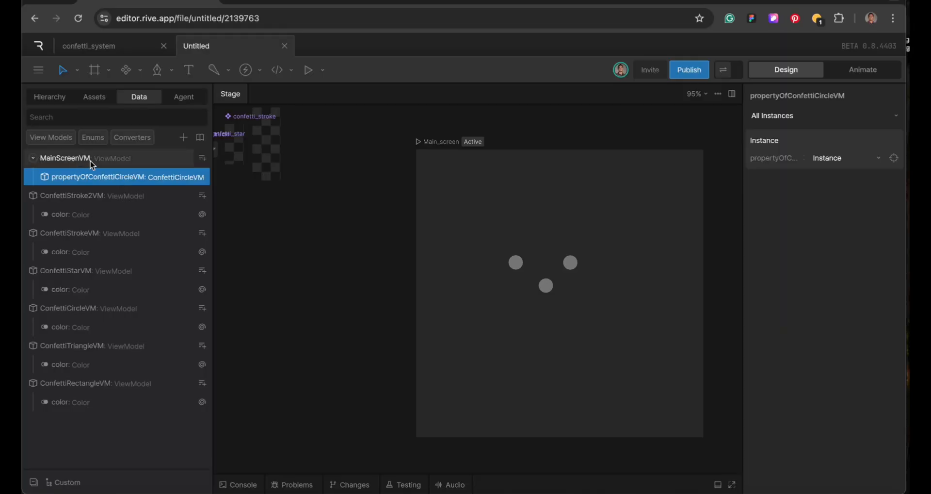
right_click(107, 181)
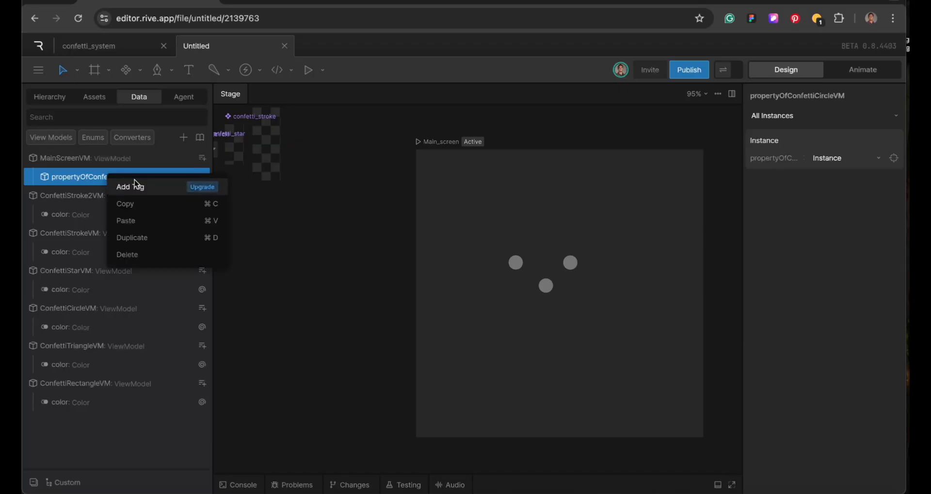
left_click(139, 238)
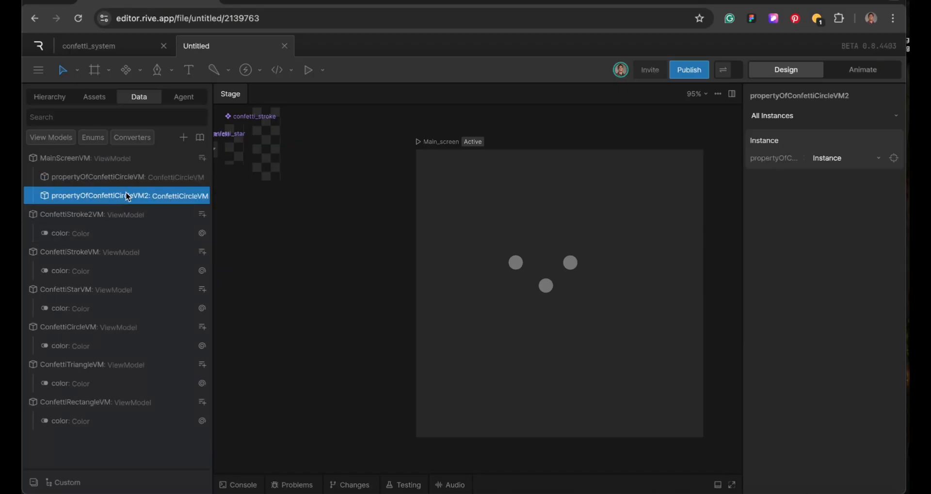
right_click(127, 195)
left_click(145, 253)
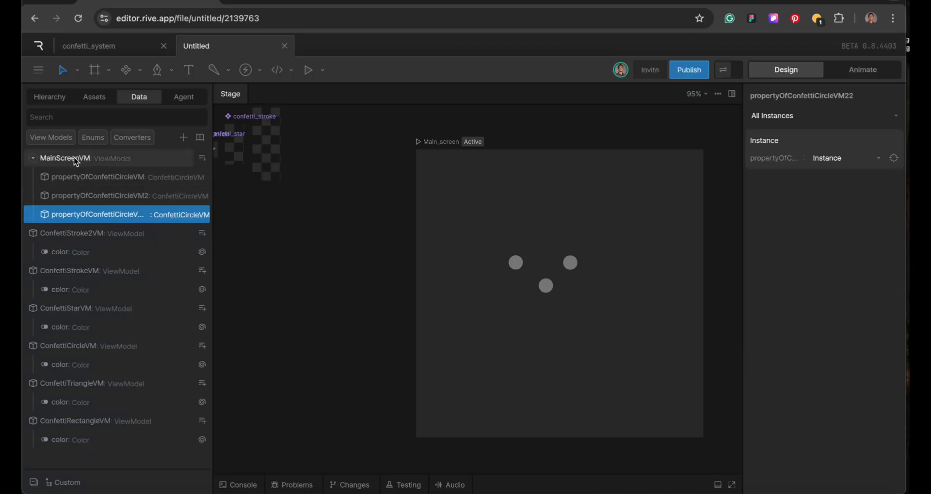
Step: Bind confetti_circle 3, confetti_circle 2 and confetti_circle to propertyOfConfettiCircleVM, propertyOfConfettiCircleVM2 and propertyOfConfettiCircleVM22 respectively
left_click(50, 97)
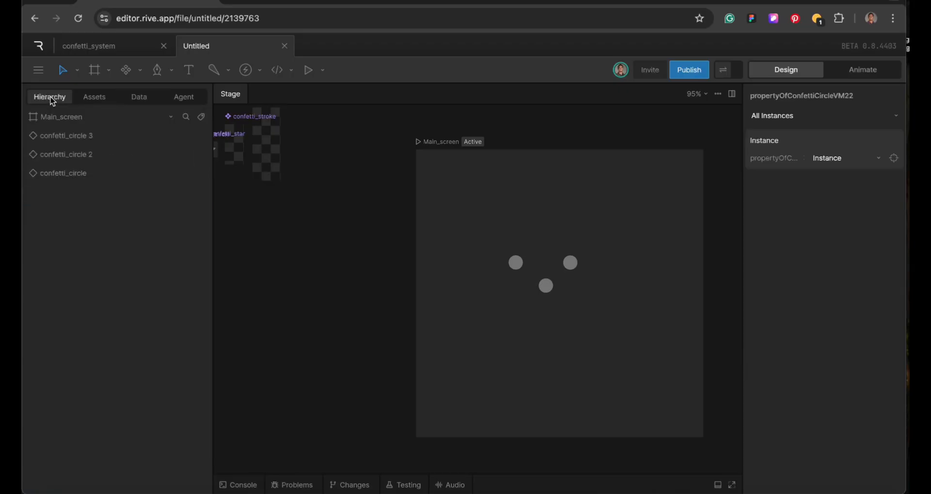
left_click(69, 141)
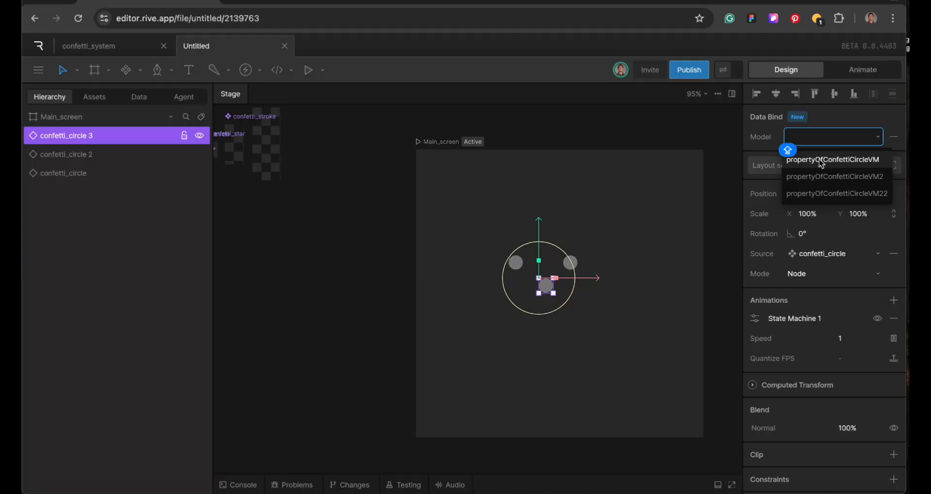
left_click(865, 162)
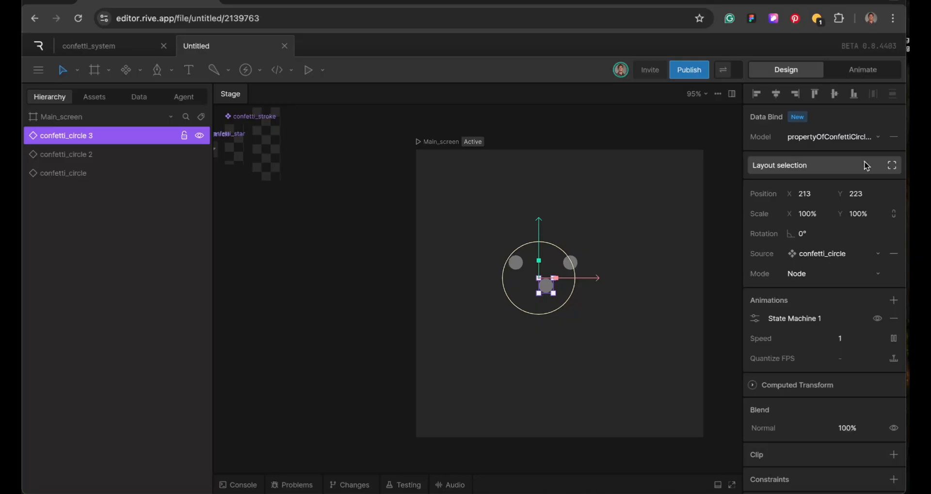
left_click(106, 155)
left_click(784, 141)
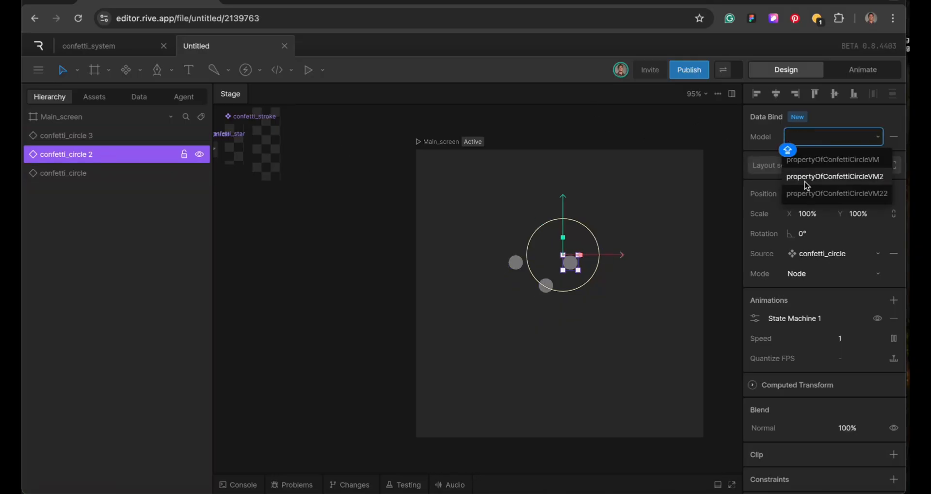
left_click(800, 162)
left_click(109, 174)
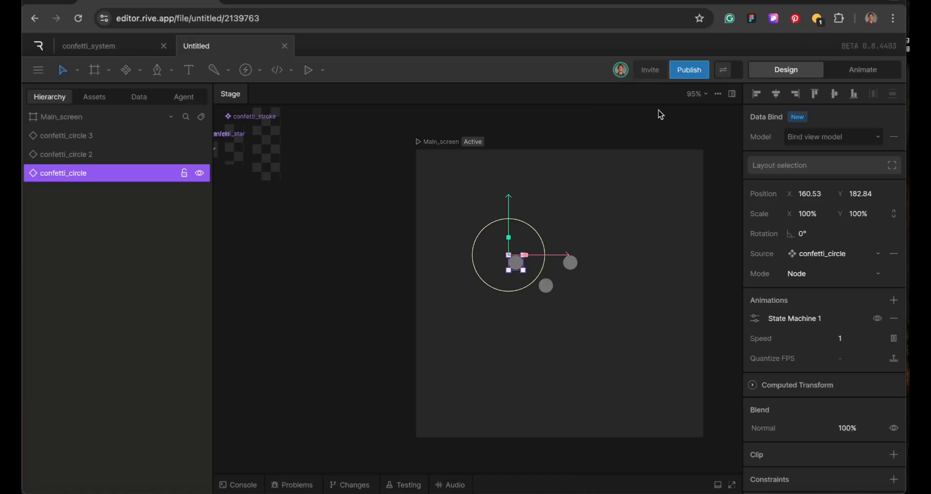
left_click(820, 137)
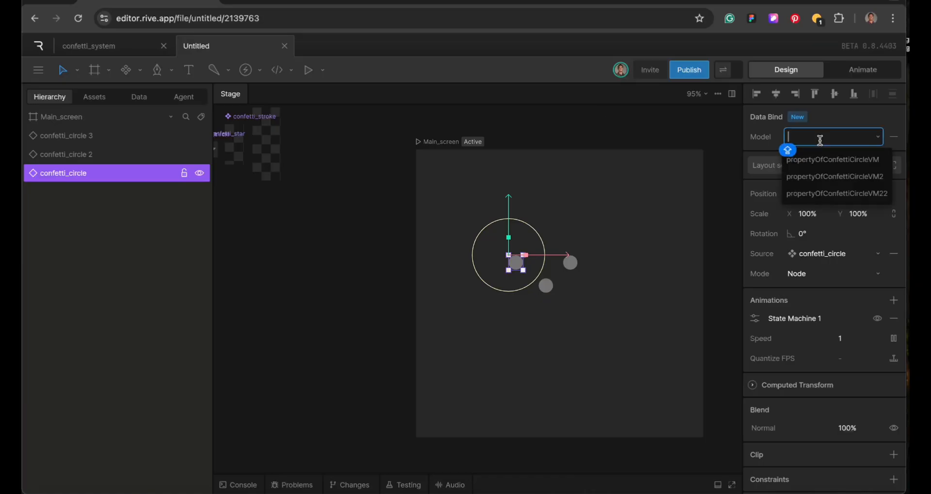
left_click(816, 193)
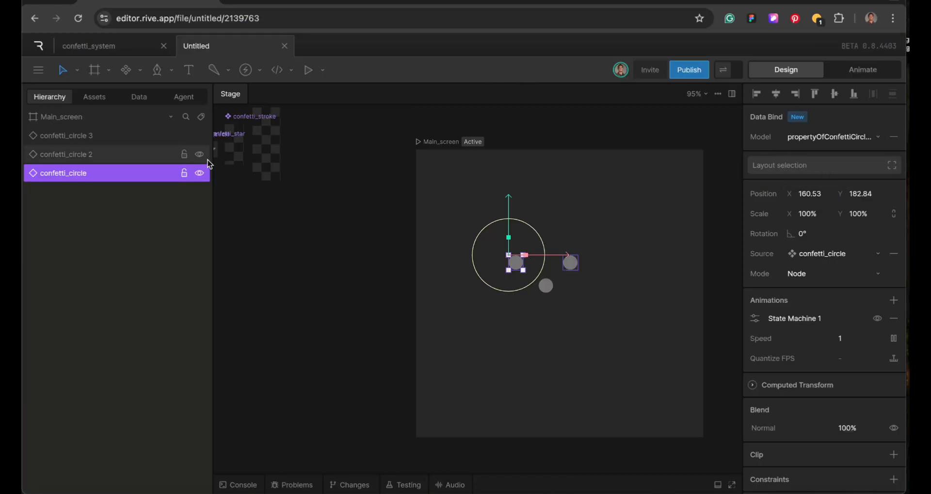
Step: Rename the third ConfettiCircleVM property in MainScreenVM to propertyOfConfettiCircleVM3
left_click(139, 97)
double_click(160, 212)
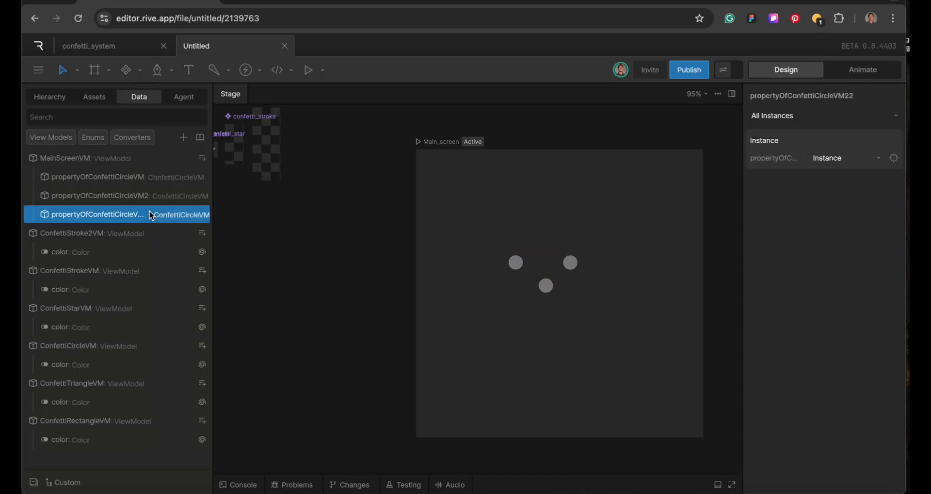
left_click(163, 212)
key("BackSpace")
key("BackSpace")
type("2")
key("Return")
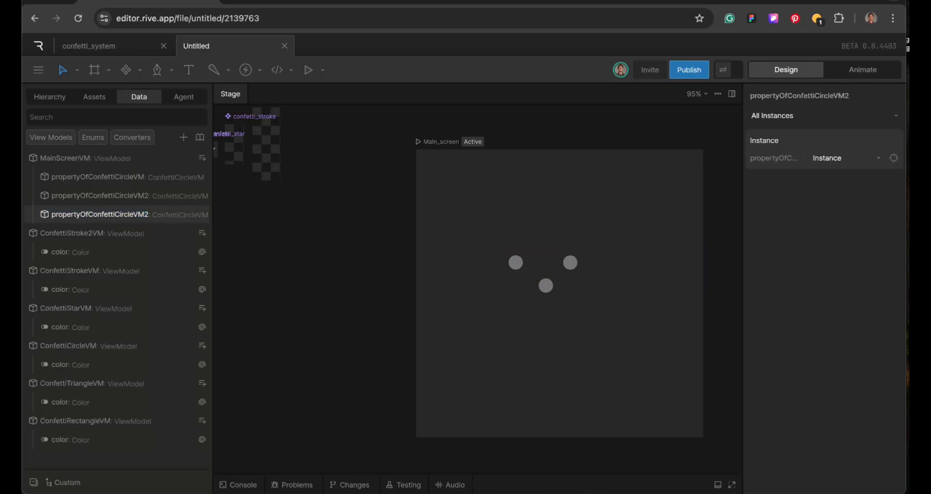
double_click(143, 212)
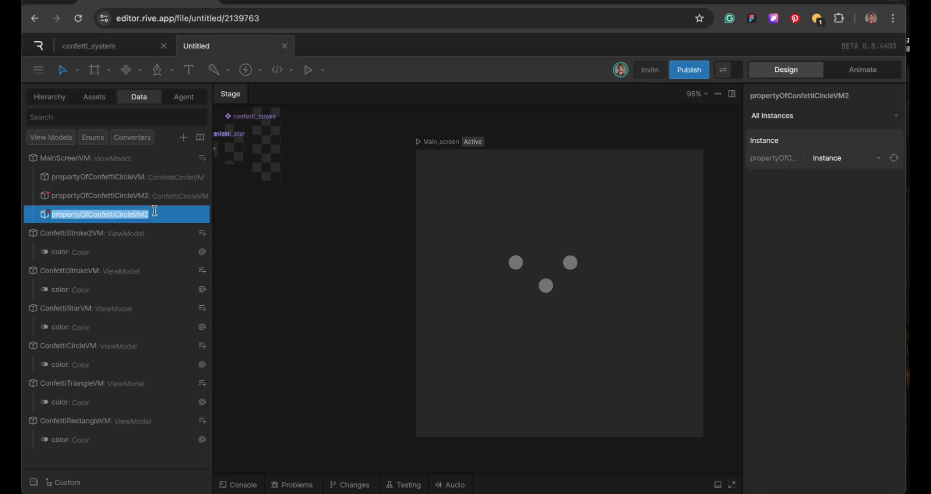
left_click(155, 211)
key("BackSpace")
type("3")
key("Return")
Step: Assign Instance 1 to propertyOfConfettiCircleVM2 and Instance 2 to propertyOfConfettiCircleVM3 in MainScreenVM
left_click(107, 178)
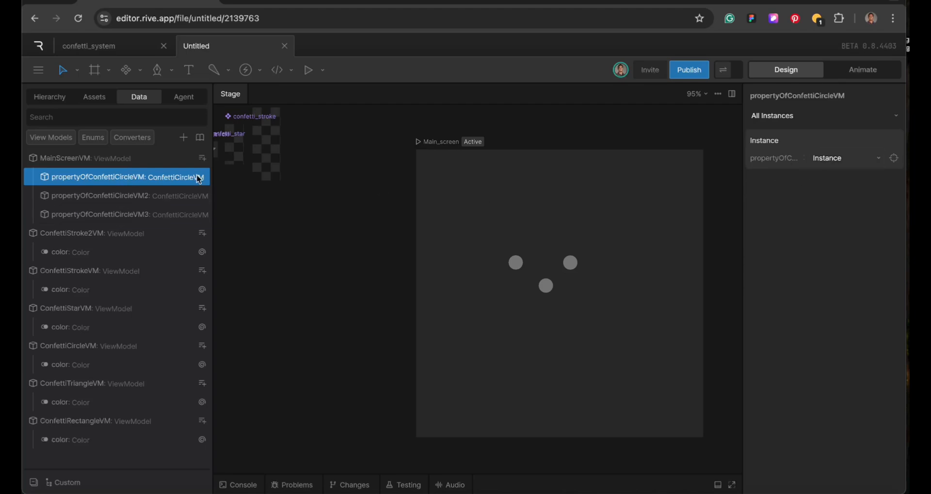
left_click(131, 199)
left_click(132, 180)
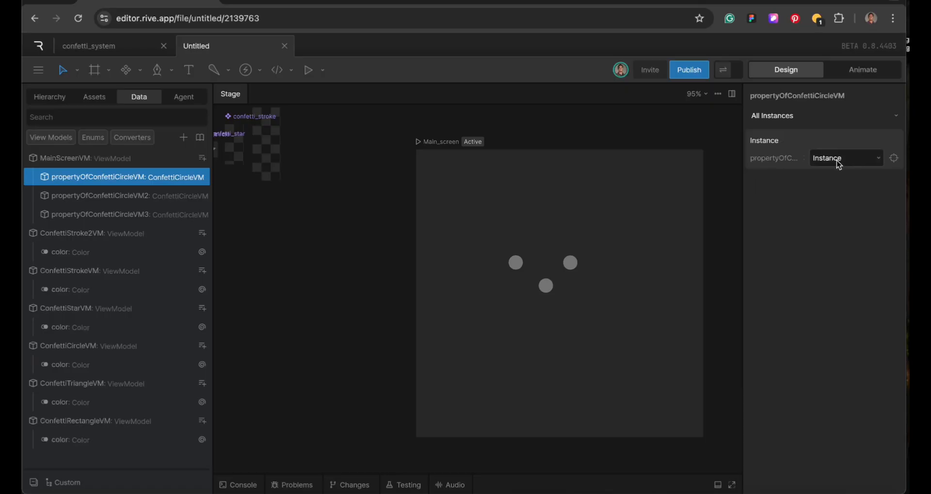
left_click(130, 196)
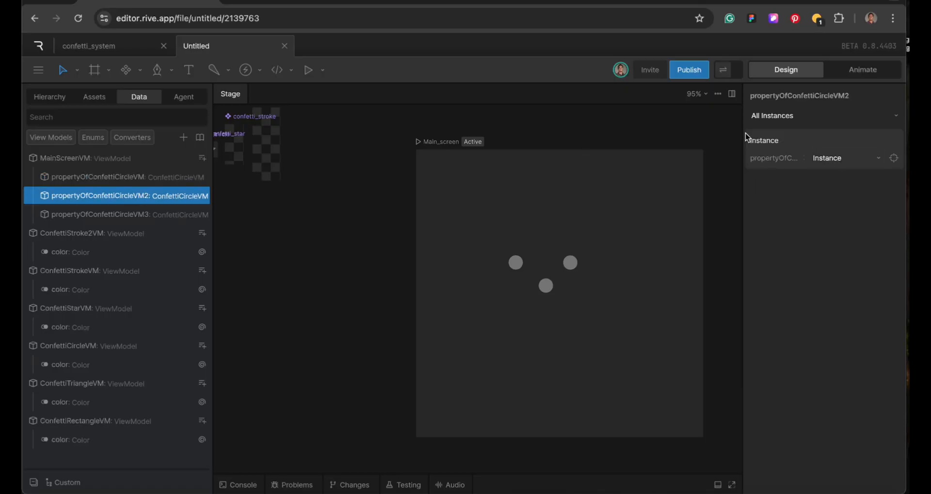
left_click(844, 157)
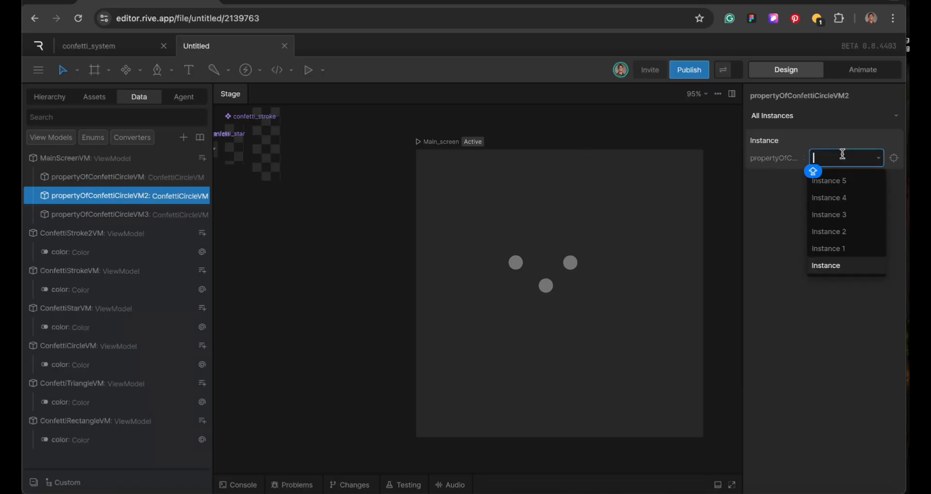
left_click(835, 247)
left_click(127, 214)
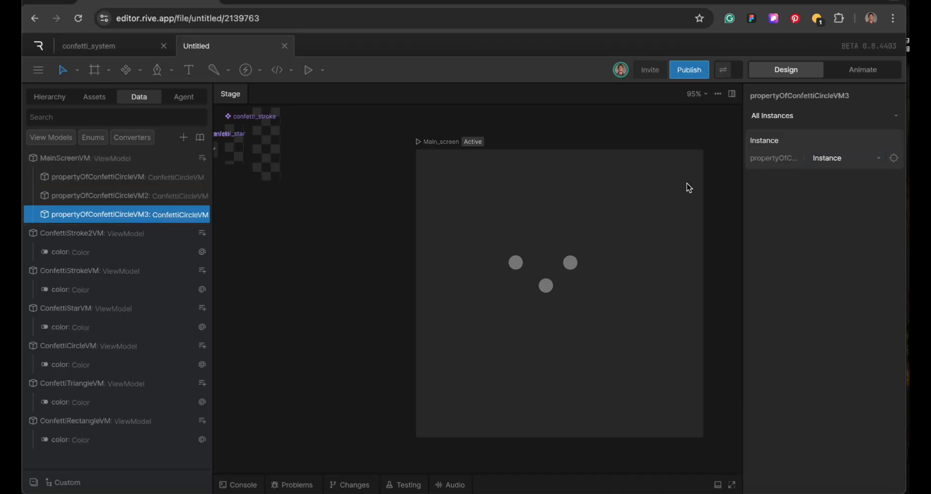
left_click(815, 165)
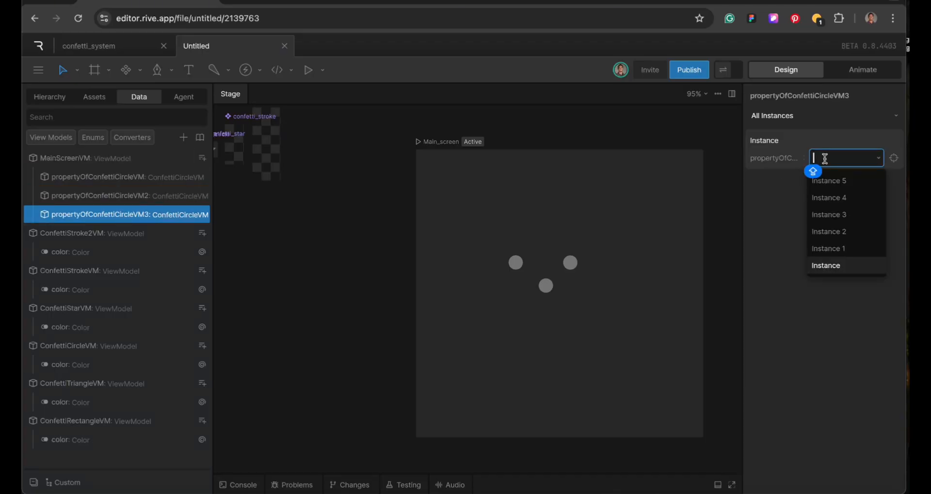
left_click(820, 232)
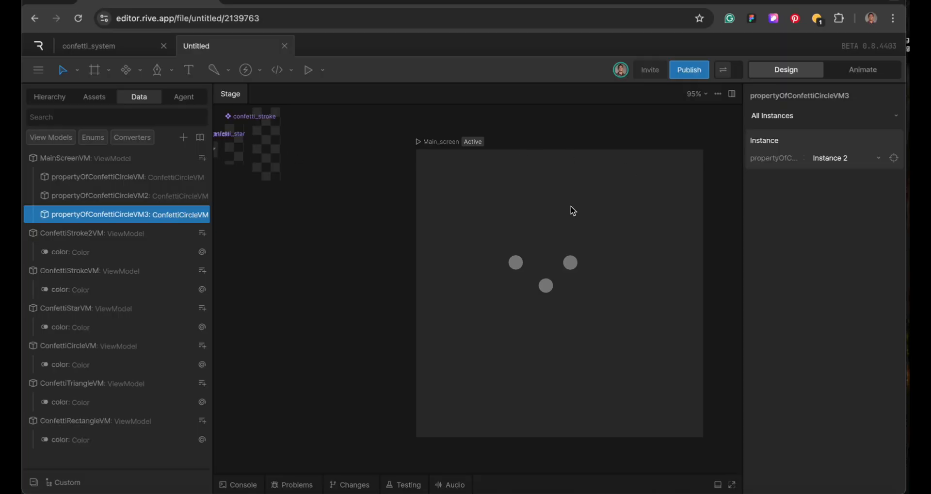
Step: Preview the Main_screen state machine in Animate mode to check the colors of the three circles
left_click(862, 70)
key("space")
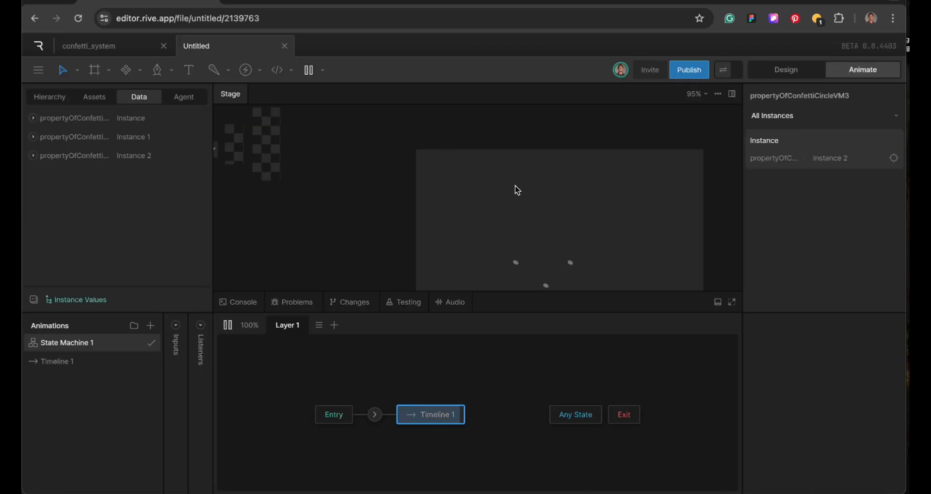
key("space")
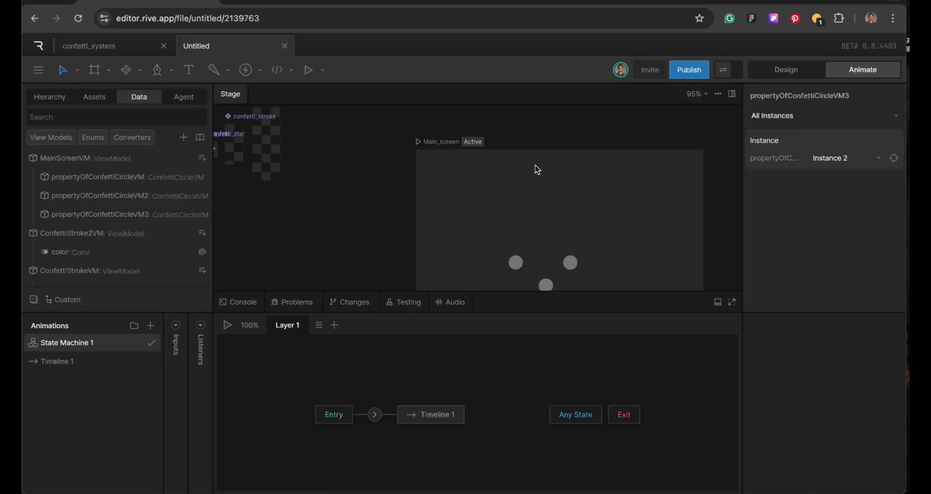
key("space")
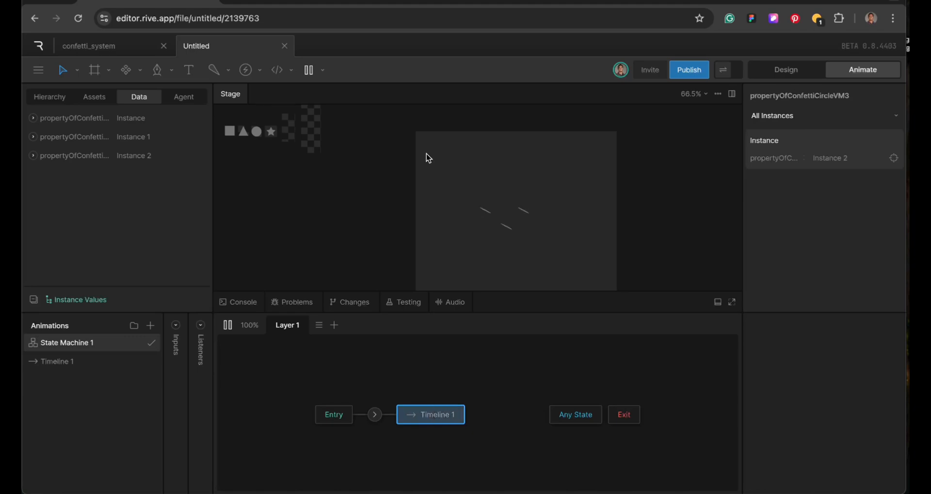
key("space")
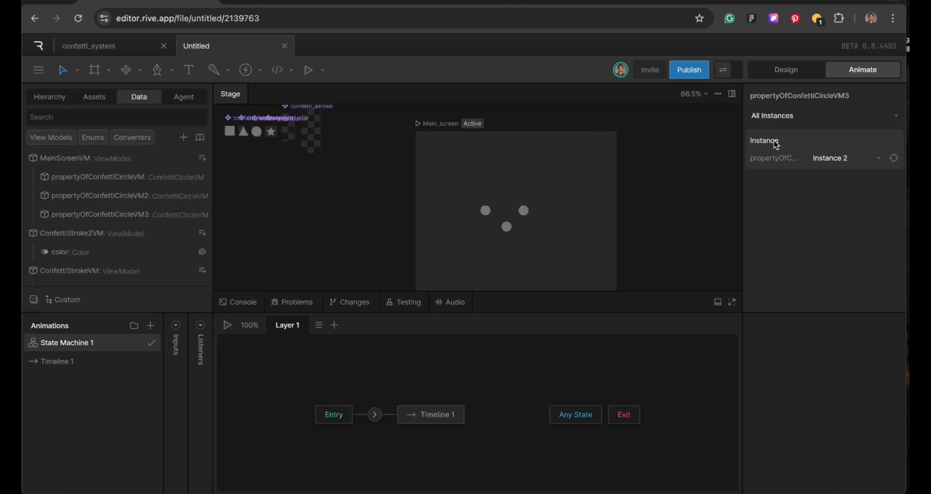
Step: Play State Machine 1 of the confetti_circle component to examine whether its circle uses the view model color
scroll(254, 230, "left", 2)
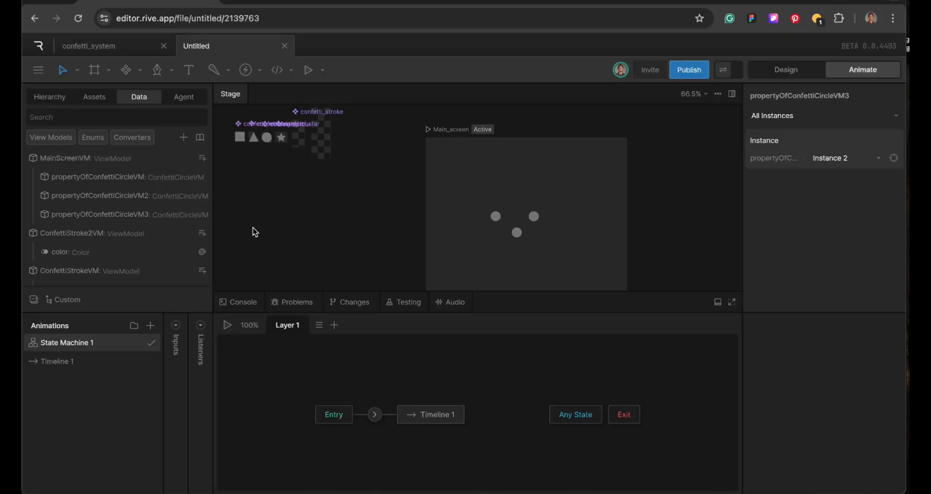
left_click(254, 131)
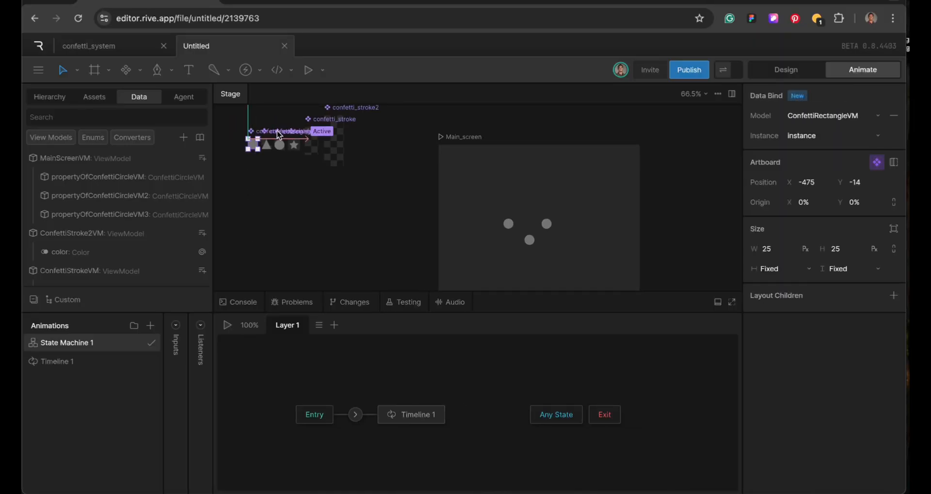
scroll(279, 135, "up", 6)
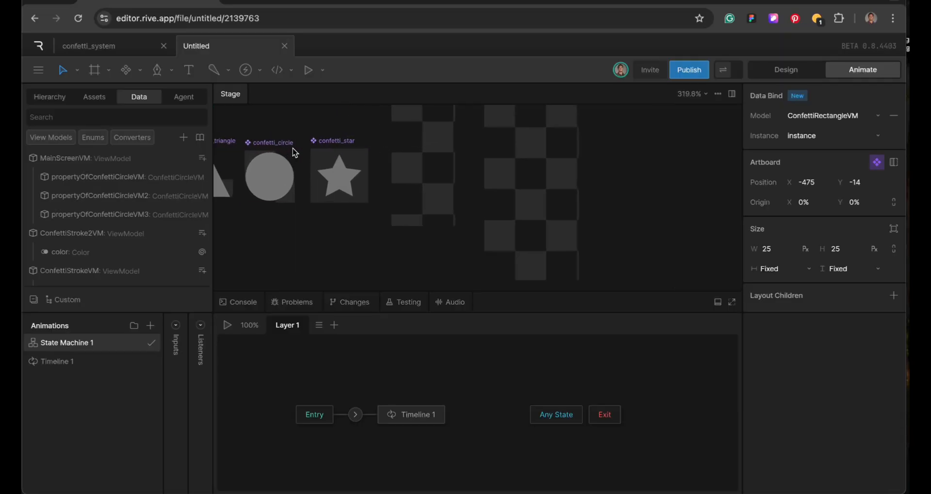
left_click(259, 143)
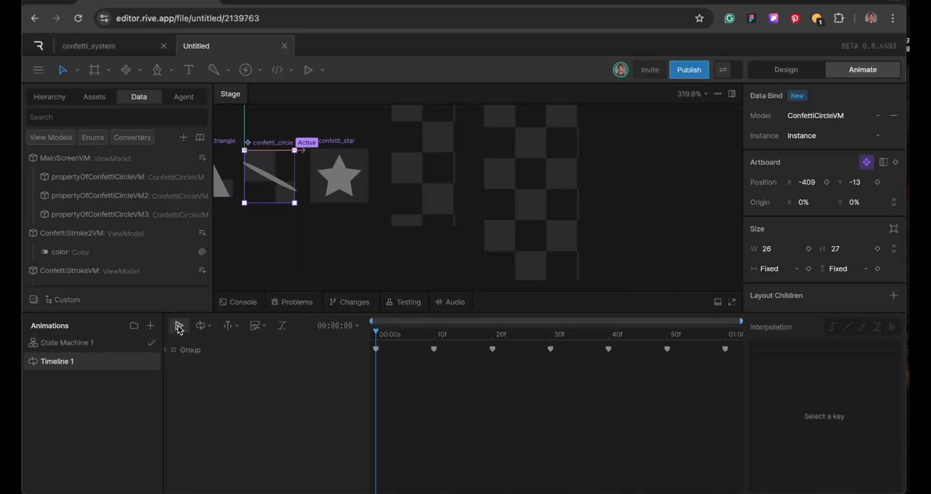
left_click(110, 342)
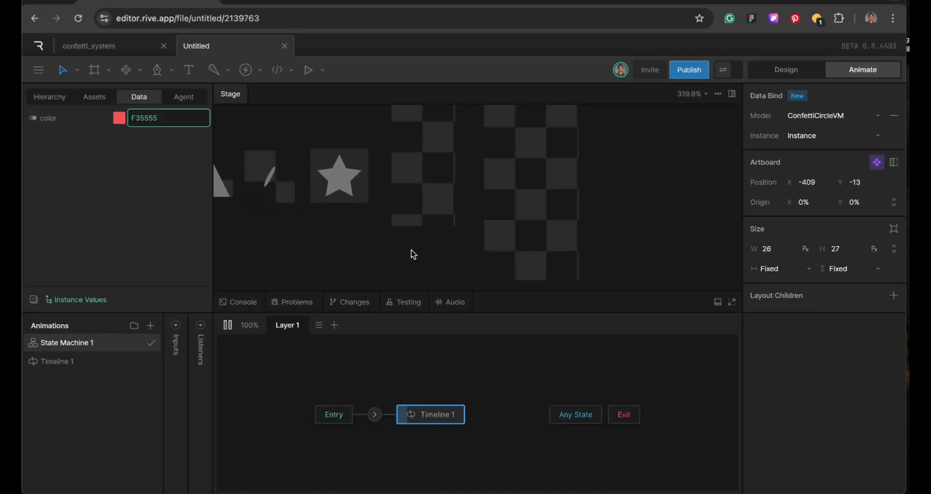
key("space")
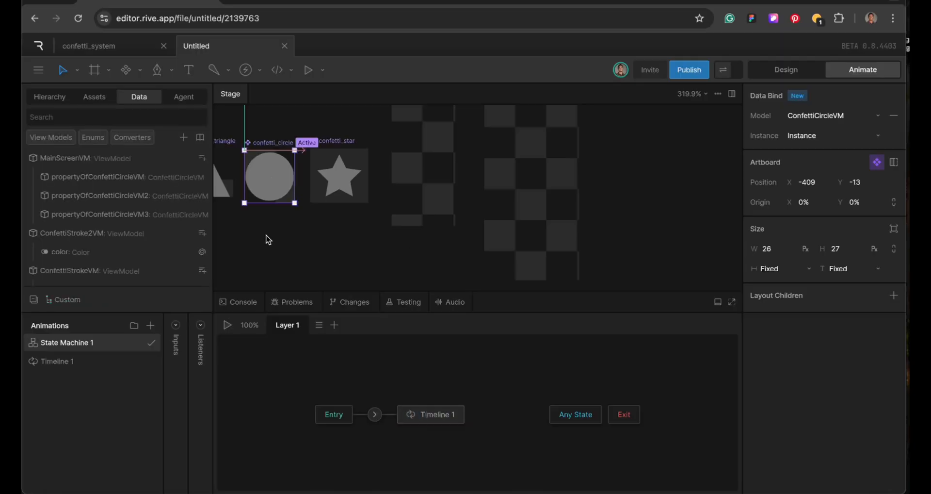
Step: Data bind the fill color of the Ellipse in the confetti_circle component to the color property of ConfettiCircleVM
left_click(50, 99)
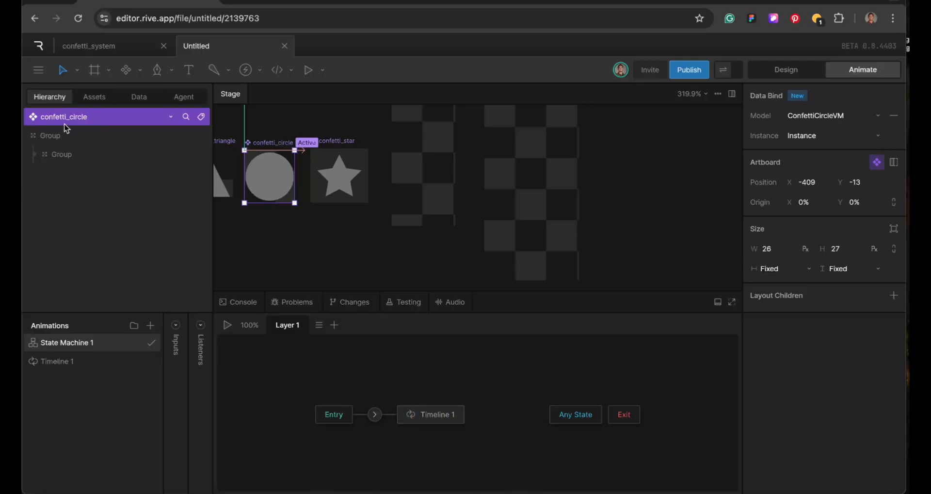
left_click(72, 154)
left_click(45, 155)
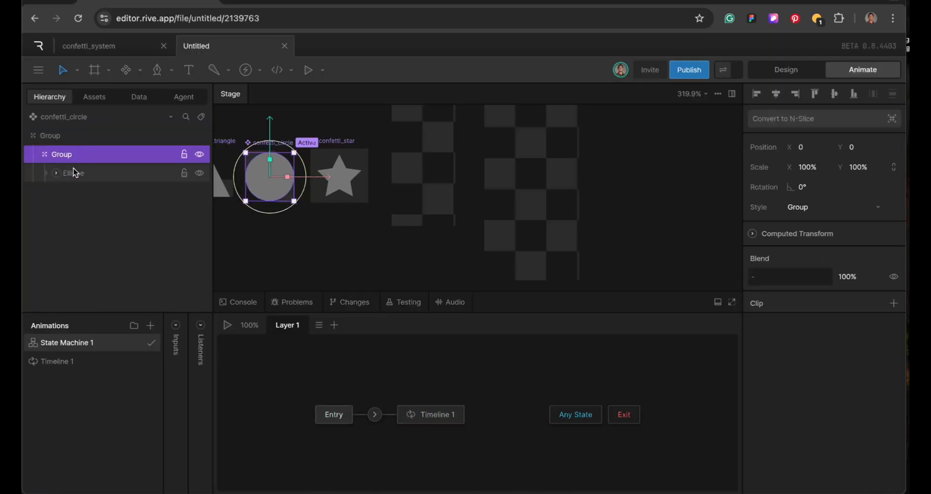
left_click(83, 175)
scroll(849, 264, "down", 5)
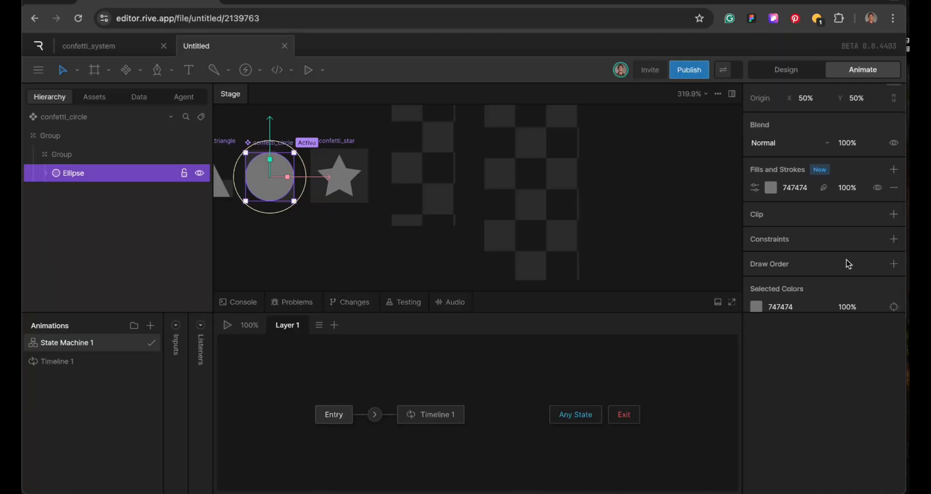
right_click(792, 181)
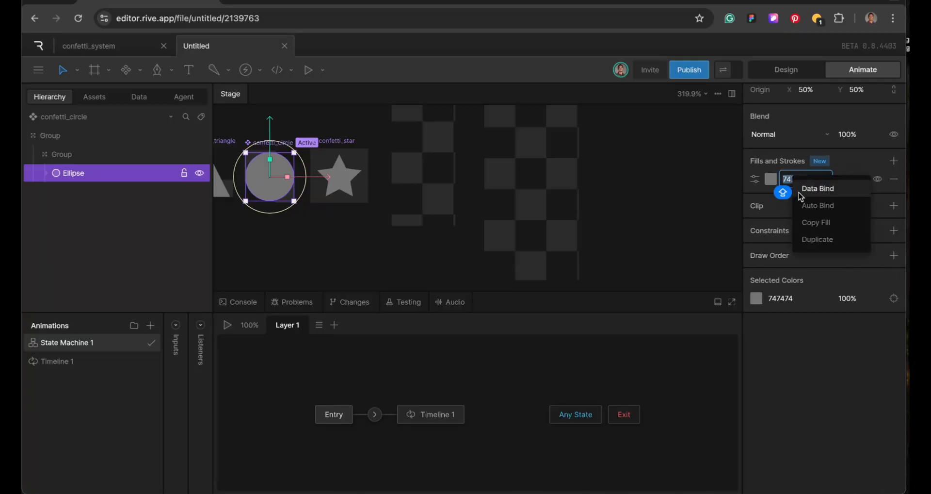
left_click(816, 189)
left_click(702, 209)
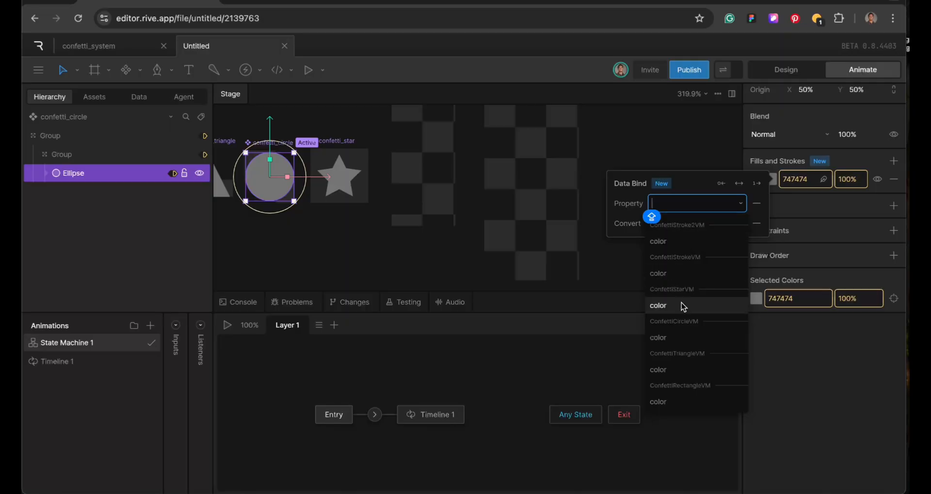
left_click(684, 340)
left_click(651, 152)
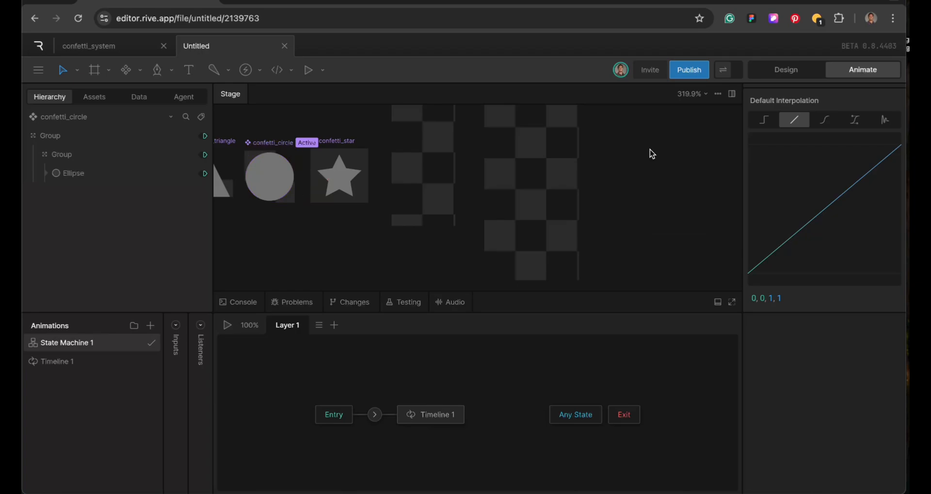
Step: Preview the confetti_circle component again to check the bound fill color
left_click(260, 143)
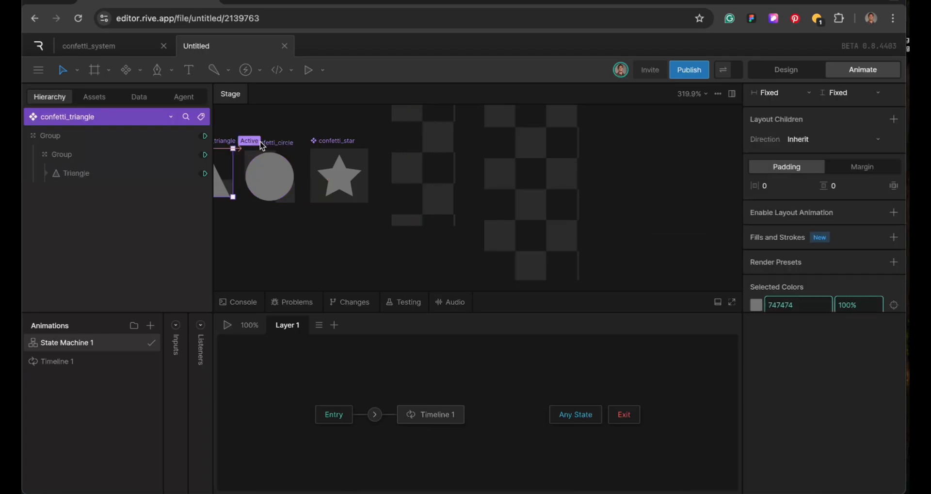
left_click(287, 144)
key("space")
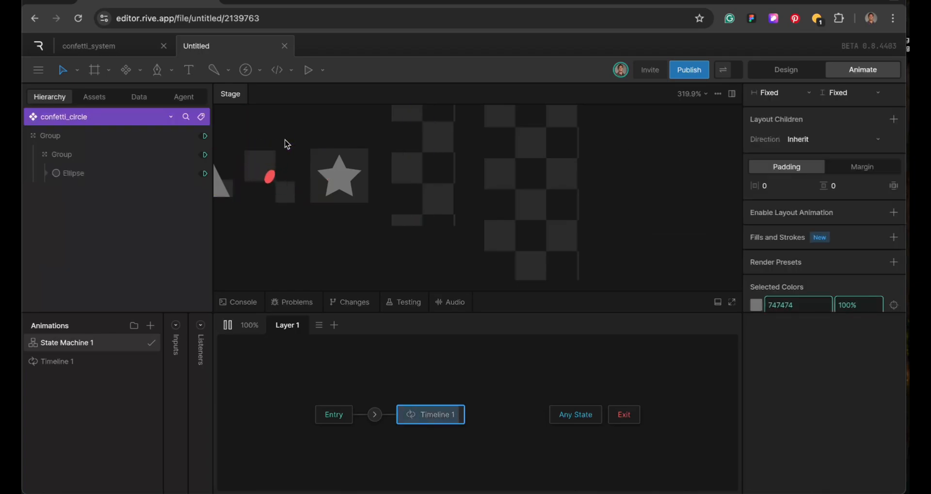
Step: Play State Machine 1 of the Main_screen artboard to check the colors of the three confetti circles
key("space")
scroll(485, 150, "down", 6)
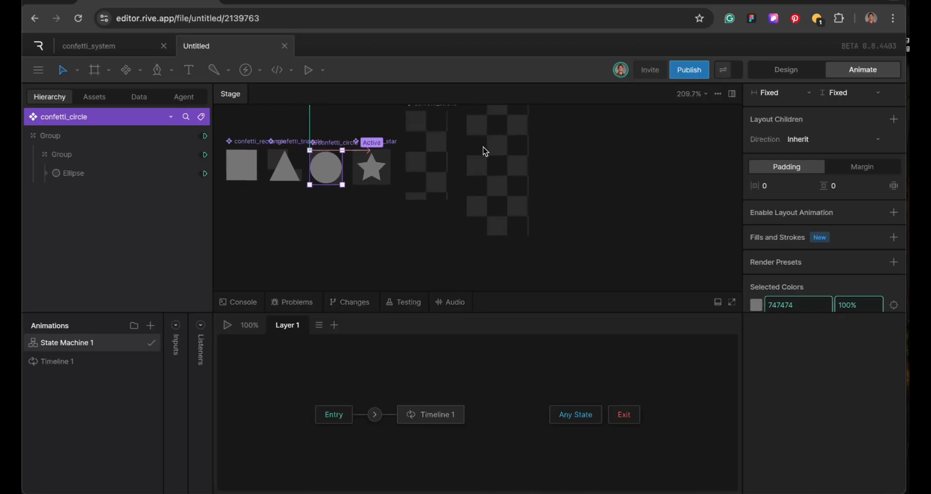
scroll(485, 150, "down", 3)
left_click(496, 137)
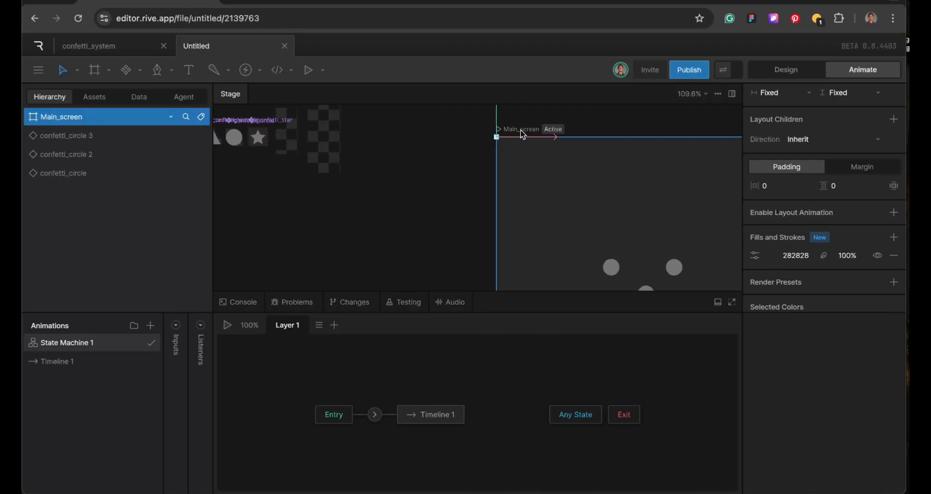
scroll(509, 136, "down", 3)
scroll(526, 145, "right", 2)
scroll(529, 153, "down", 1)
key("space")
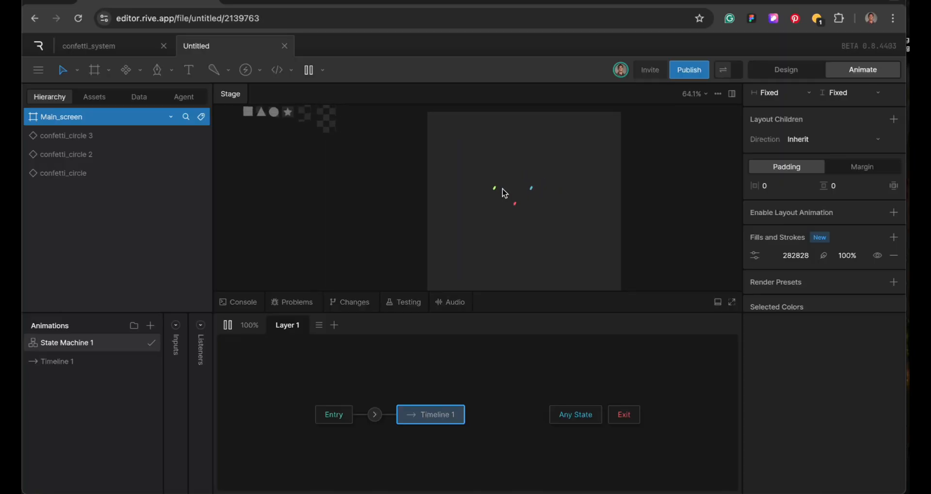
scroll(505, 193, "up", 3)
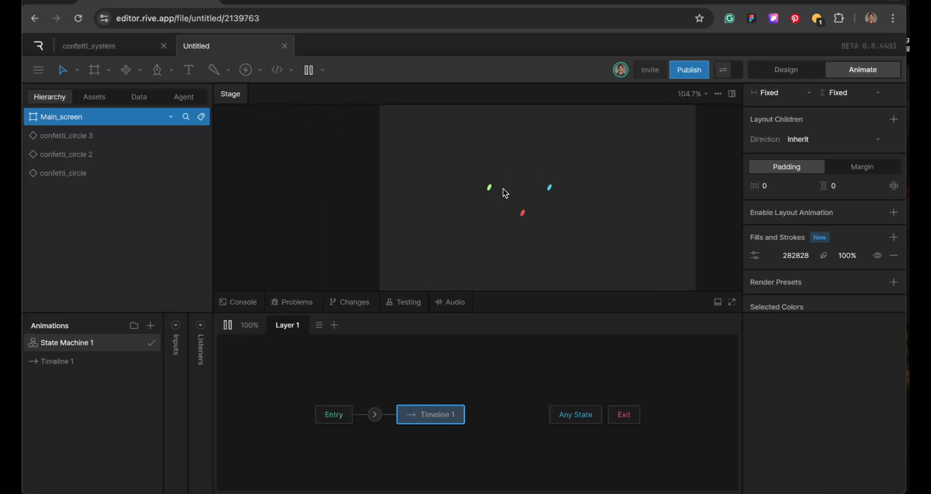
key("space")
scroll(429, 181, "down", 3)
scroll(427, 181, "down", 3)
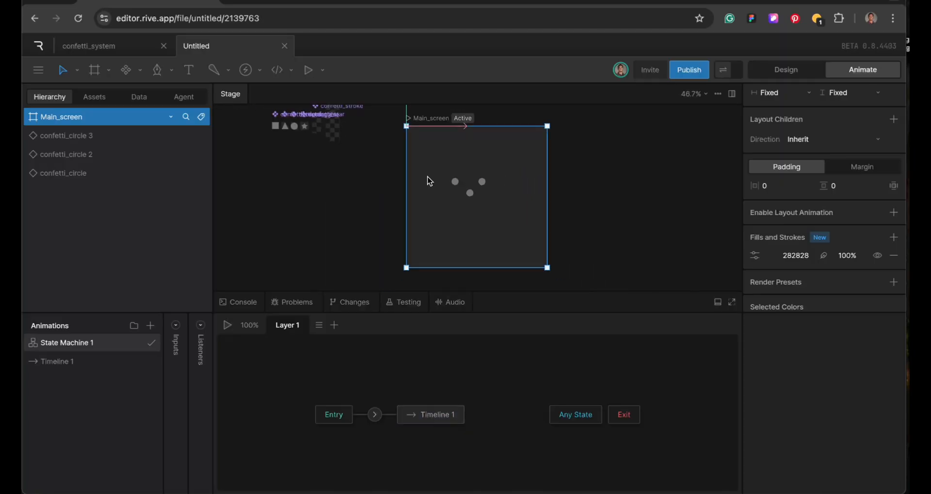
scroll(428, 181, "left", 4)
scroll(402, 144, "up", 6)
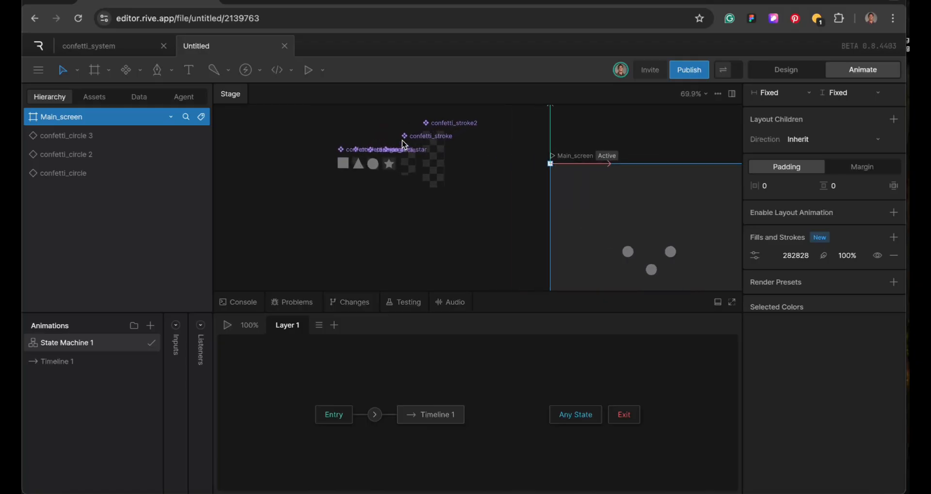
scroll(431, 165, "up", 2)
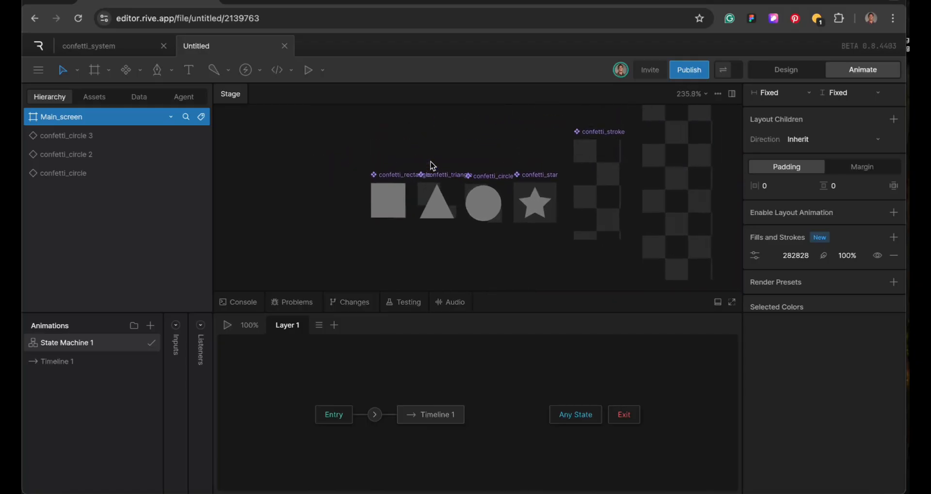
scroll(390, 162, "up", 5)
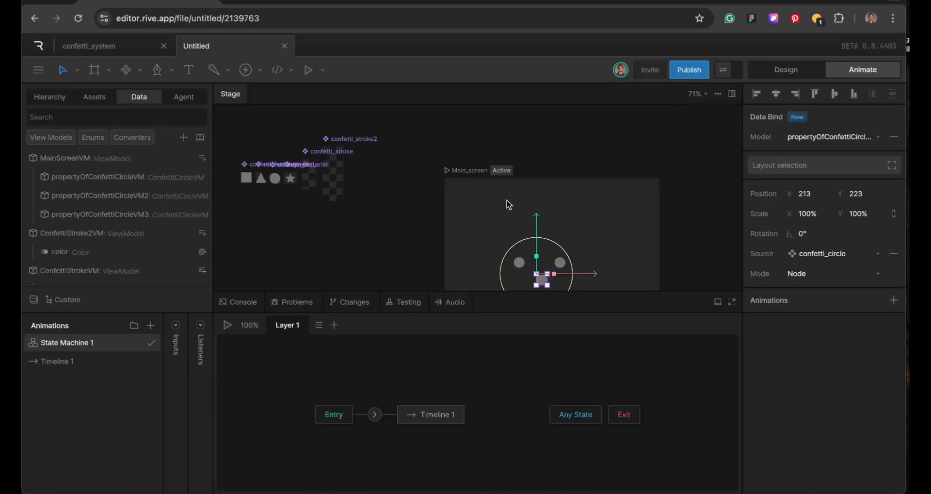
Step: Return to Design mode and add a nested confetti_rectangle component above the circles on the Main_screen artboard
scroll(478, 217, "down", 2)
scroll(477, 216, "right", 2)
left_click(463, 165)
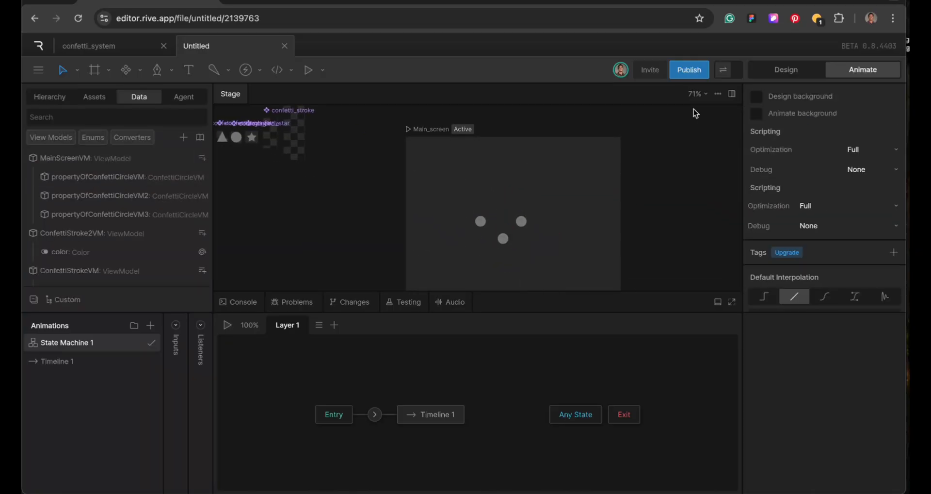
left_click(782, 71)
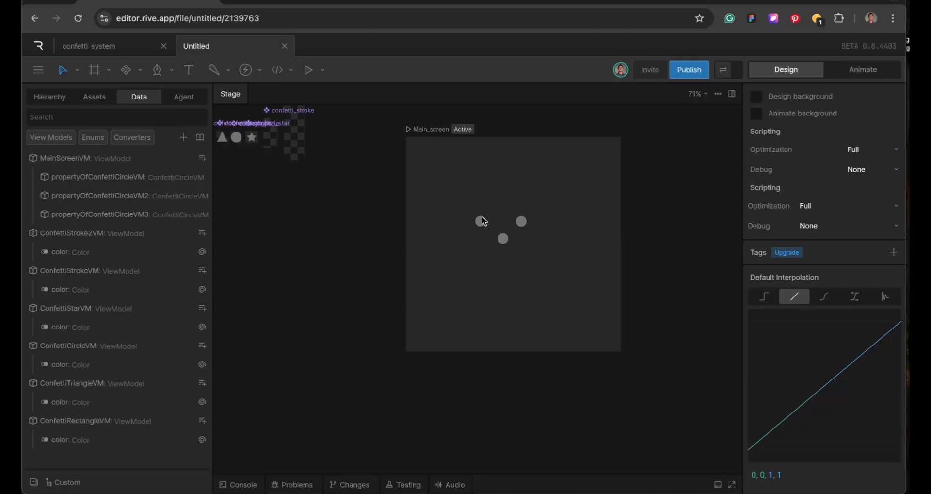
scroll(492, 218, "up", 2)
scroll(492, 218, "left", 1)
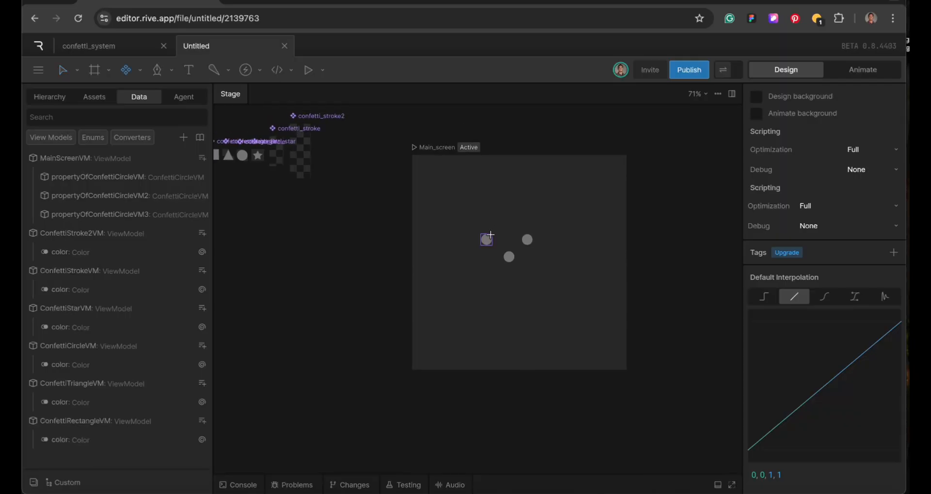
left_click(503, 223)
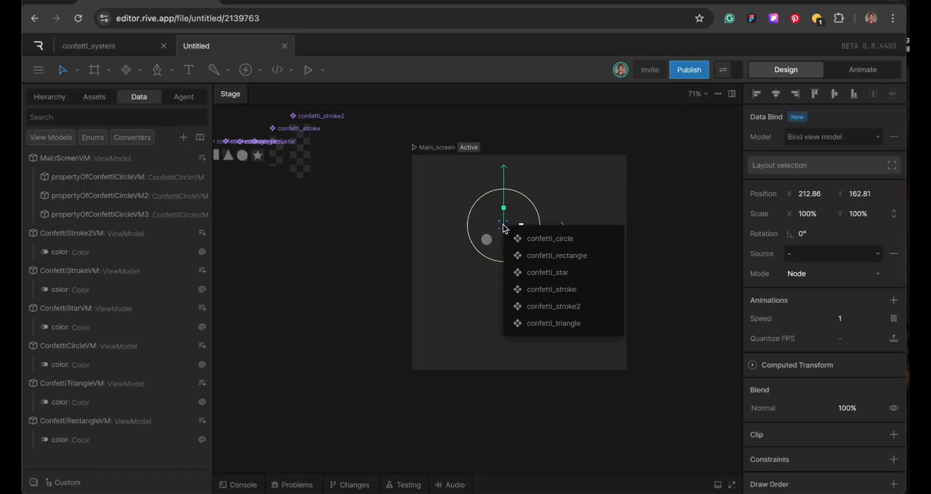
left_click(534, 256)
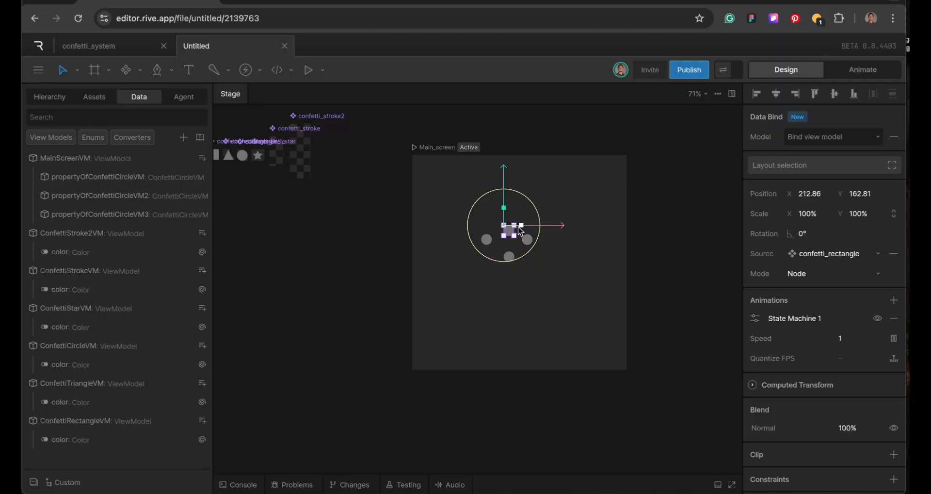
Step: Place two copies of the nested confetti_rectangle, one at about X 292, Y 163 and the other at about X 213, Y 115
left_click_drag(550, 229, 583, 229)
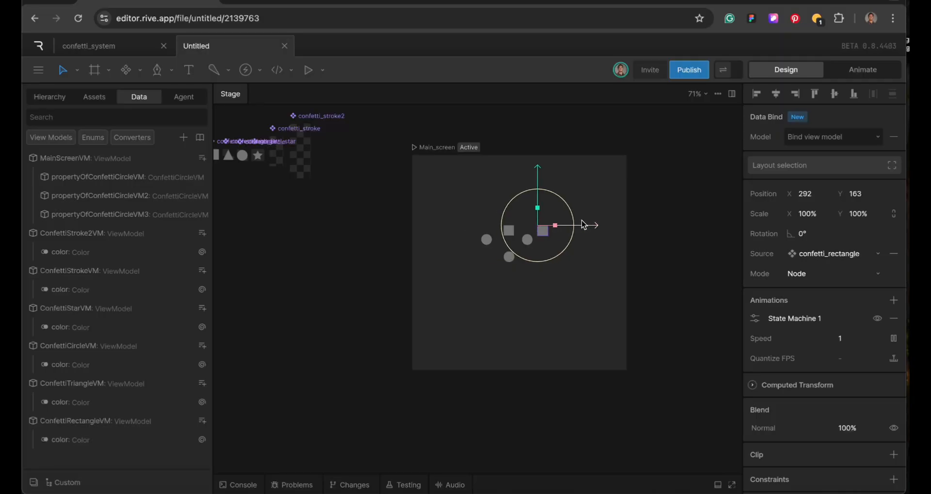
key("ctrl+z")
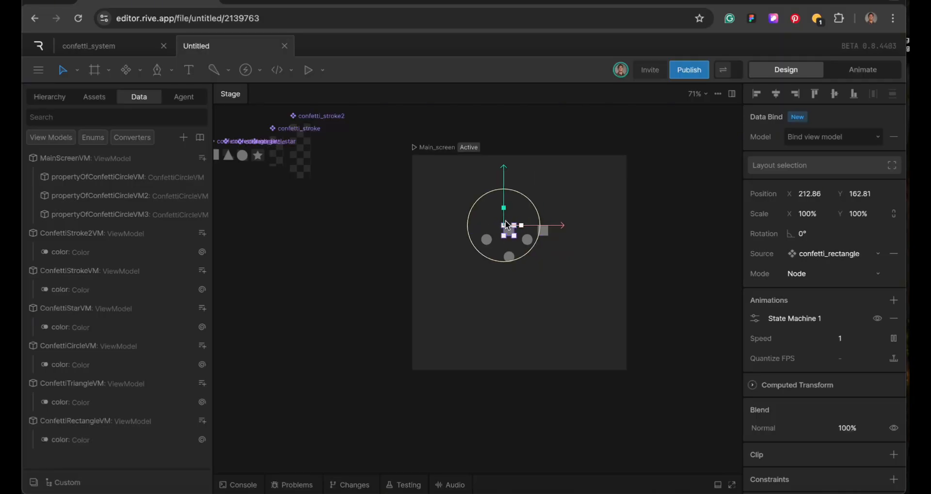
left_click_drag(504, 166, 506, 150)
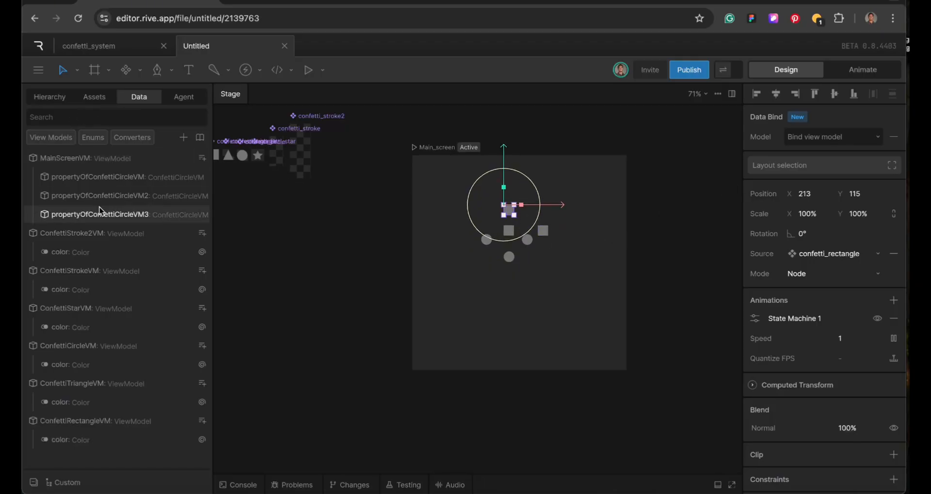
Step: Add a ConfettiRectangleVM view model property to MainScreenVM and duplicate it until there are three
left_click(202, 158)
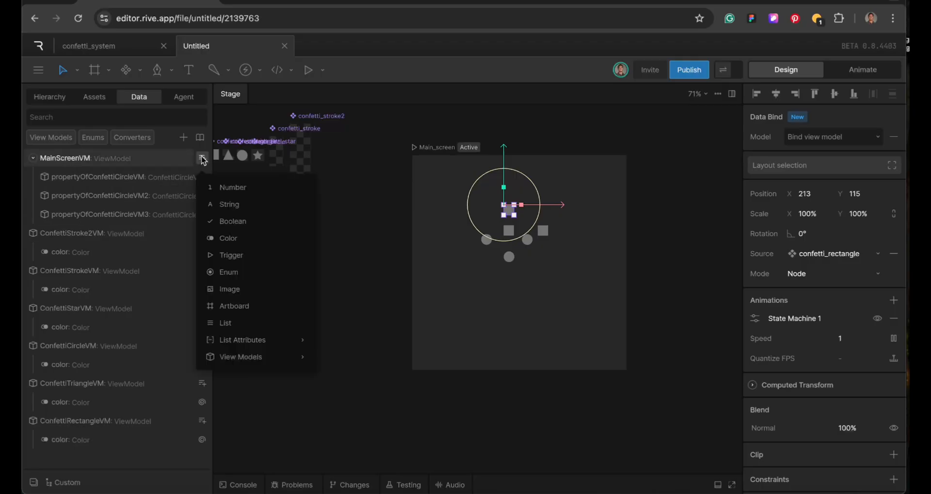
mouse_move(252, 356)
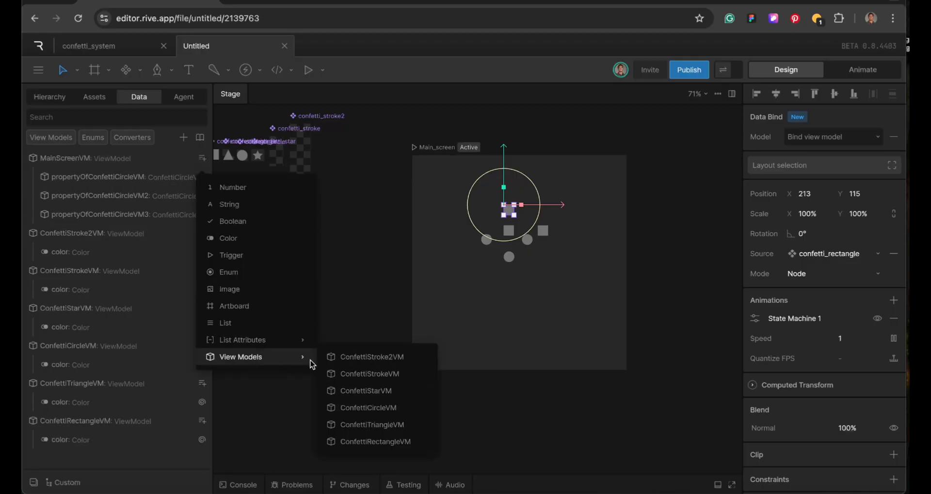
left_click(372, 441)
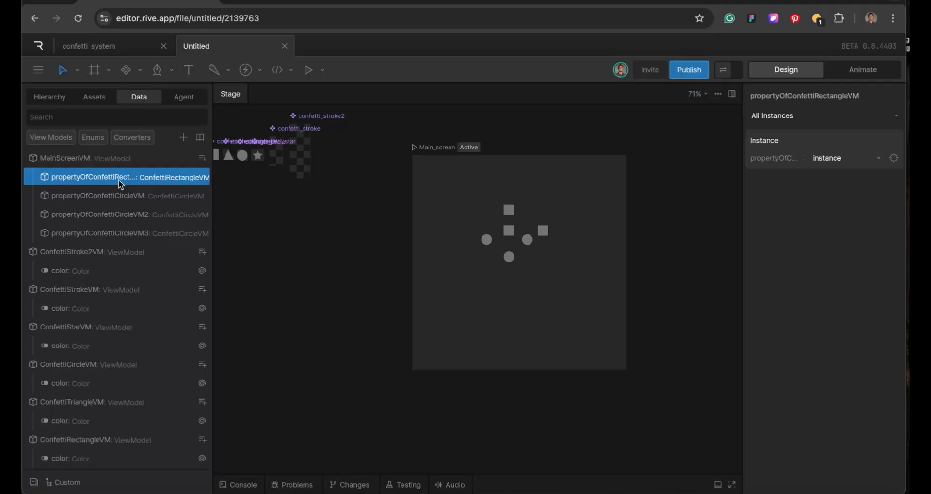
key("ctrl+d")
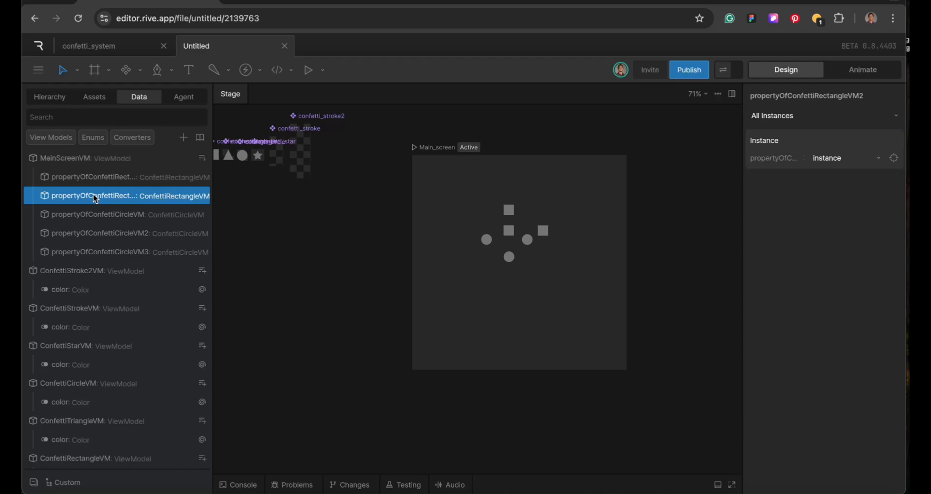
key("ctrl+d")
Step: Rename the third ConfettiRectangleVM property in MainScreenVM as propertyOfConfettiRectangleVM3
double_click(115, 184)
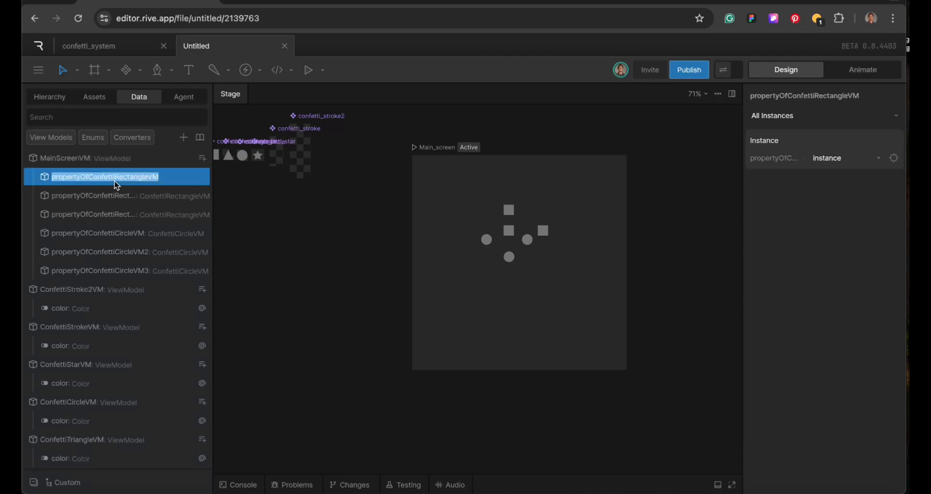
key("Caps_Lock")
left_click(107, 196)
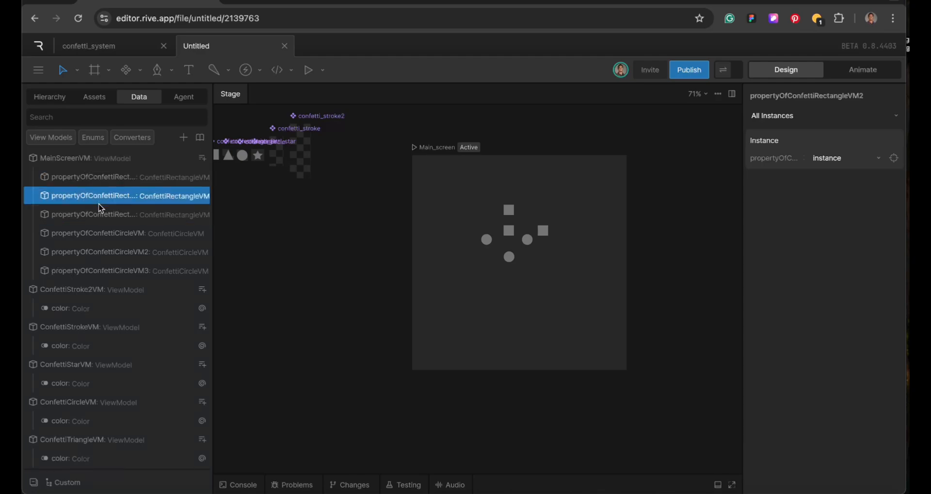
left_click(101, 218)
double_click(100, 217)
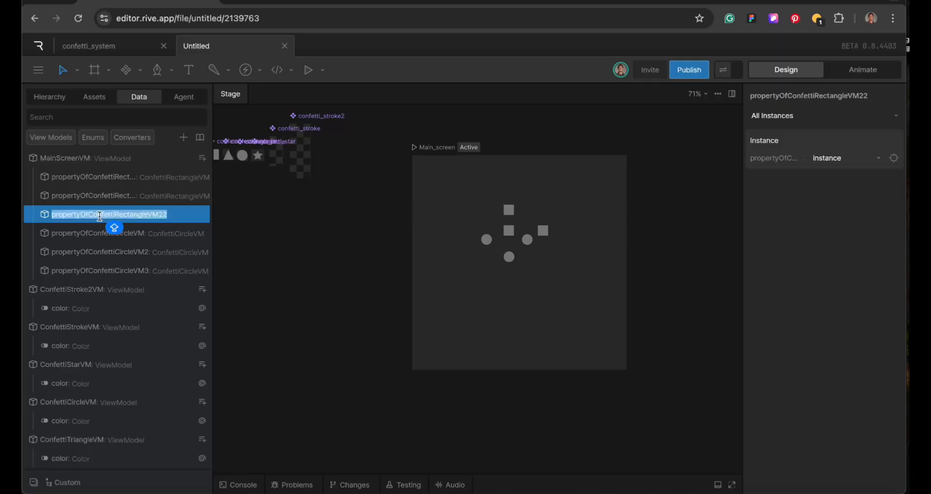
left_click(171, 215)
key("BackSpace")
key("BackSpace")
type("3")
key("Return")
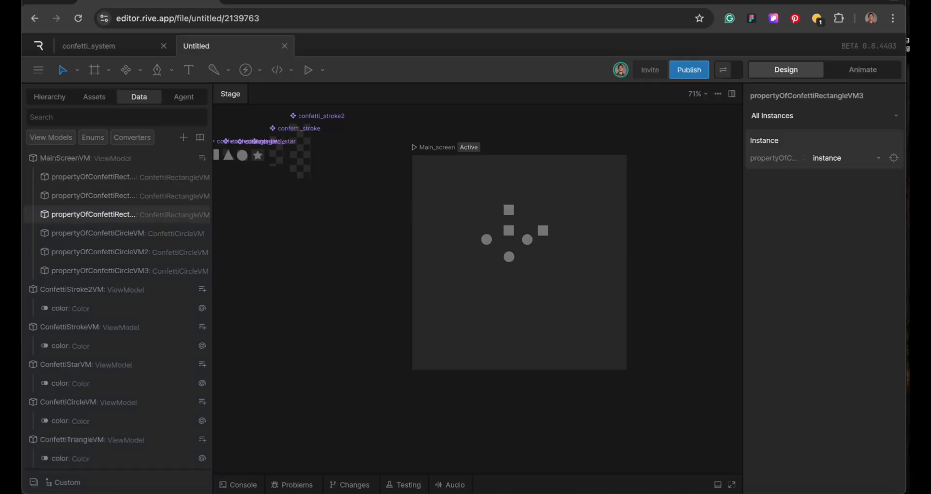
Step: Bind the data model of confetti_rectangle 3 to propertyOfConfettiRectangleVM
left_click(56, 99)
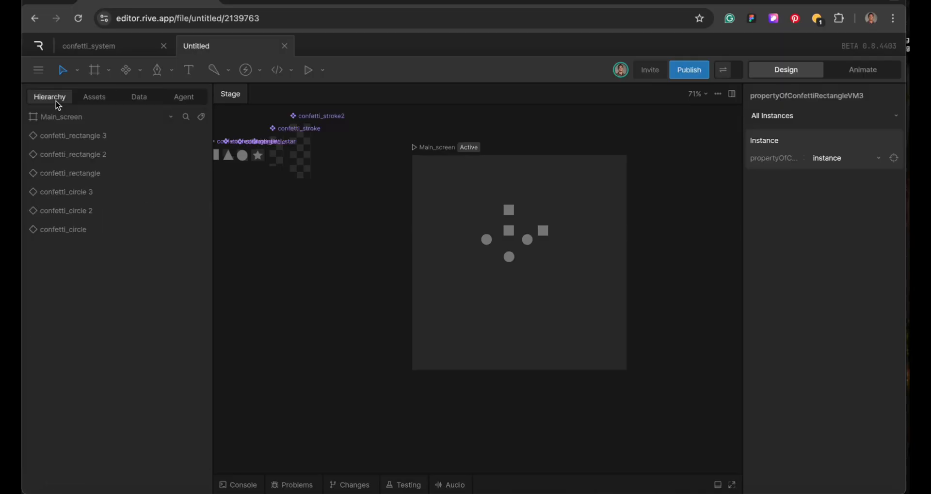
left_click(75, 140)
left_click(802, 138)
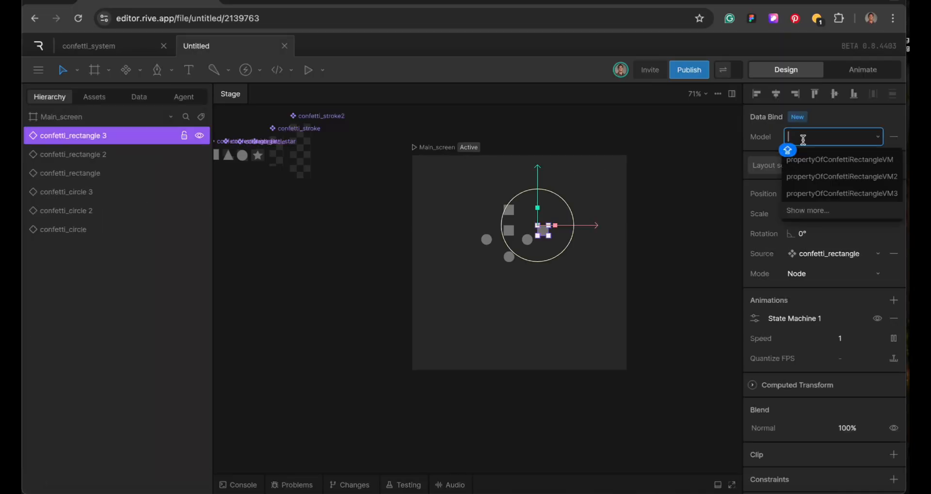
left_click(809, 165)
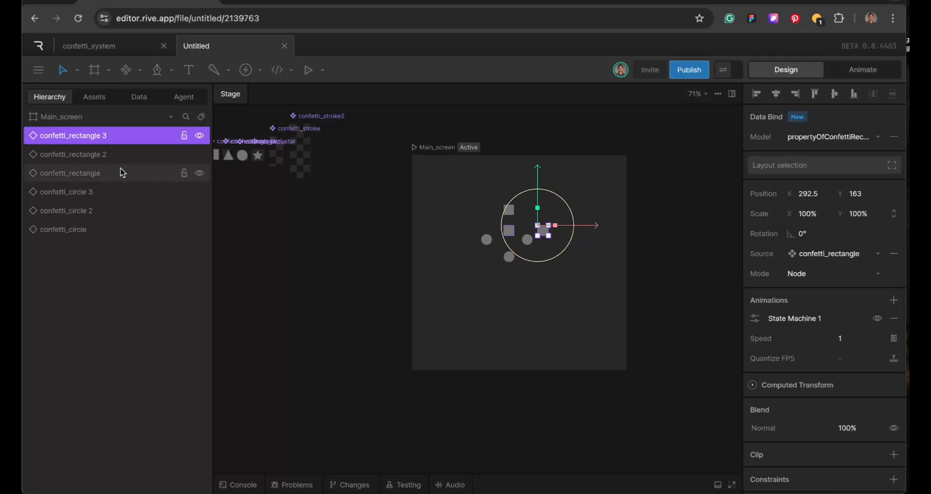
Step: Bind the data model of confetti_rectangle 2 to propertyOfConfettiRectangleVM2
left_click(104, 151)
left_click(806, 136)
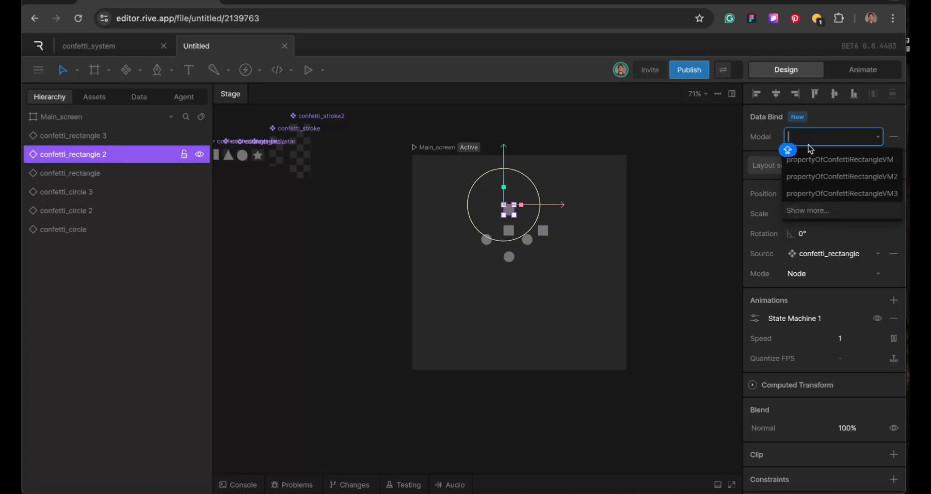
left_click(818, 177)
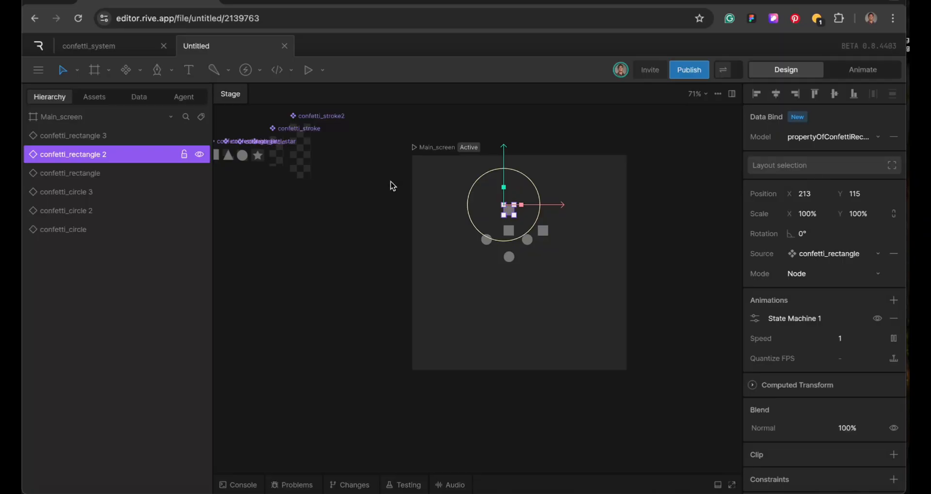
Step: Bind the data model of the original confetti_rectangle instance to propertyOfConfettiRectangleVM3
left_click(94, 172)
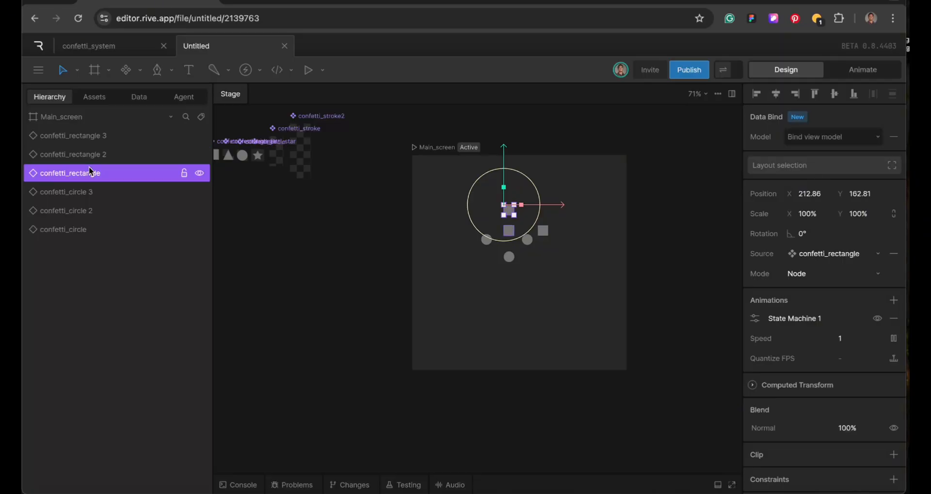
left_click(818, 136)
left_click(824, 194)
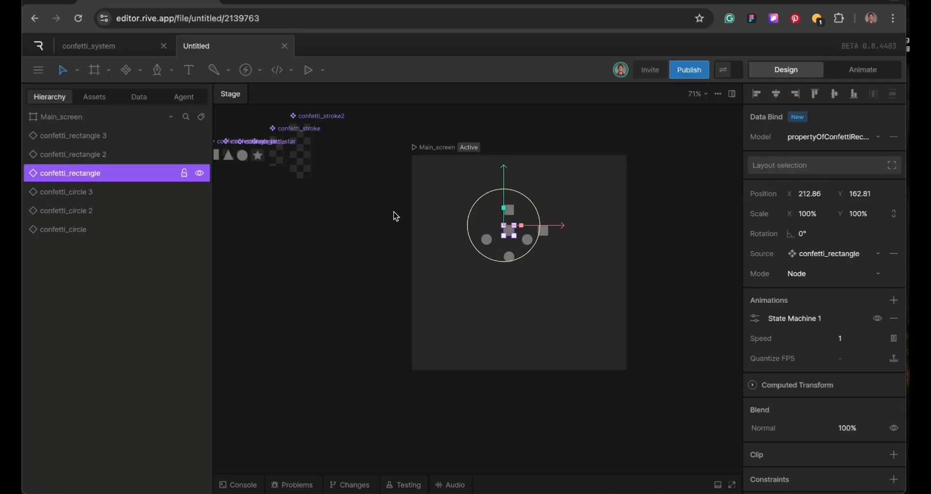
Step: Group the three confetti_circle instances in Main_screen and name the group circle_particle
left_click(98, 191)
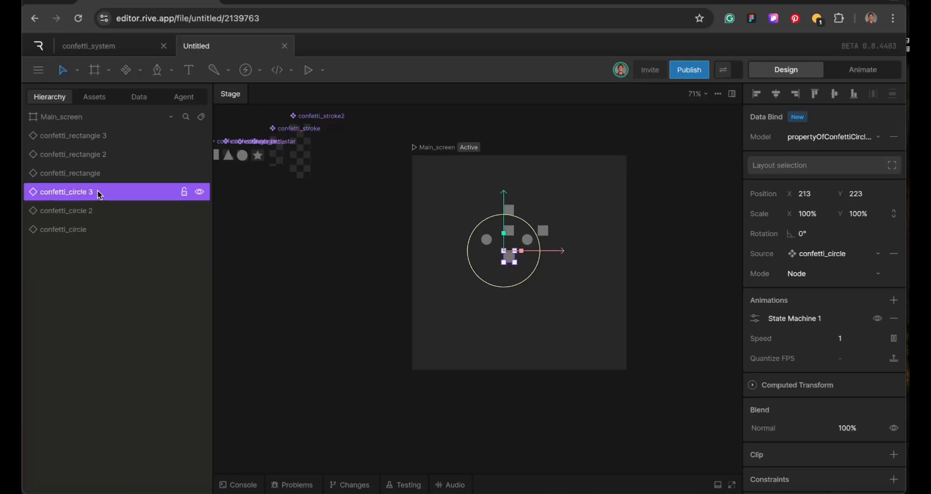
left_click(100, 228, "shift")
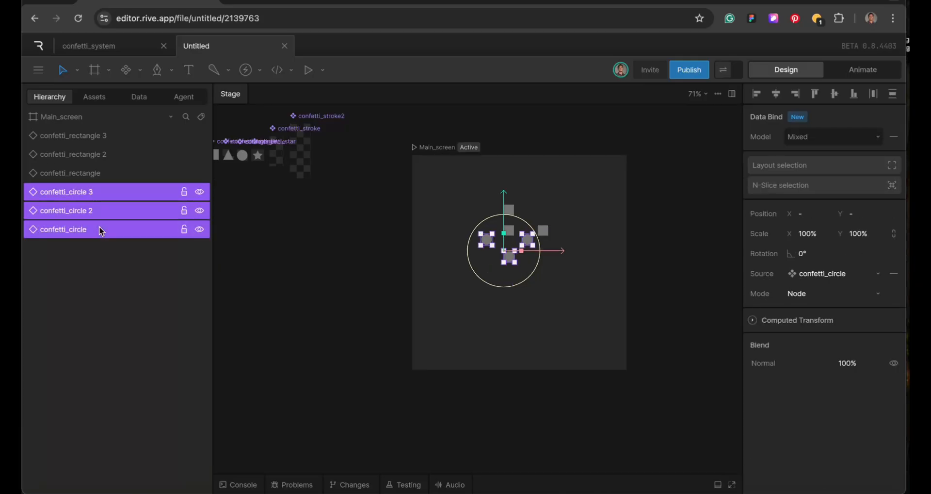
key("ctrl+g")
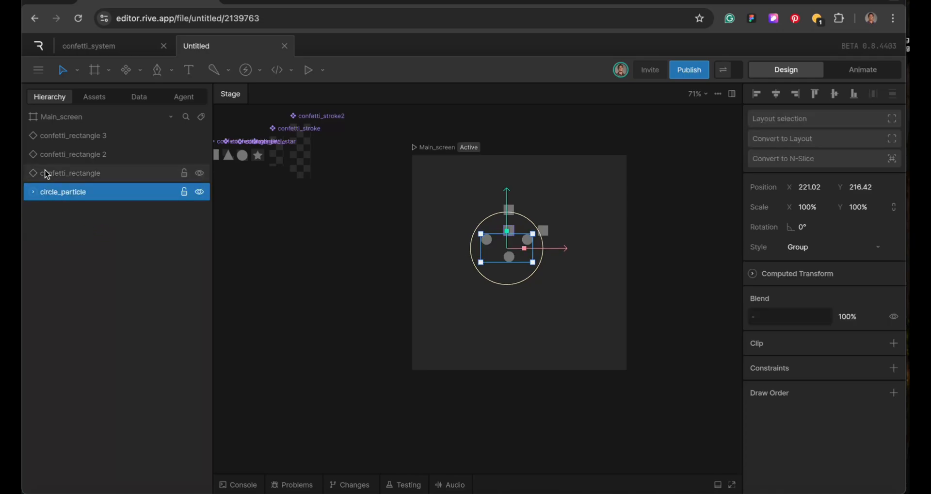
Step: Group the three confetti_rectangle instances in Main_screen and name the group rectangle_particle
left_click(48, 173)
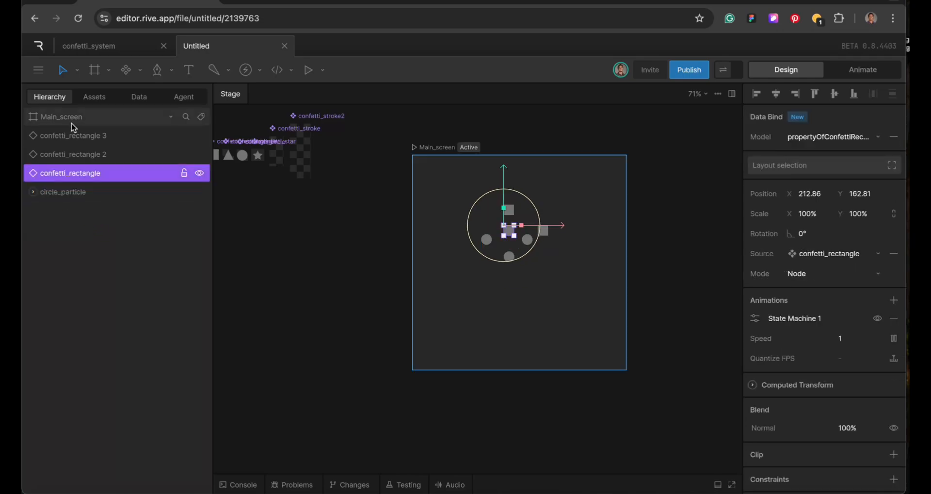
left_click(70, 140, "shift")
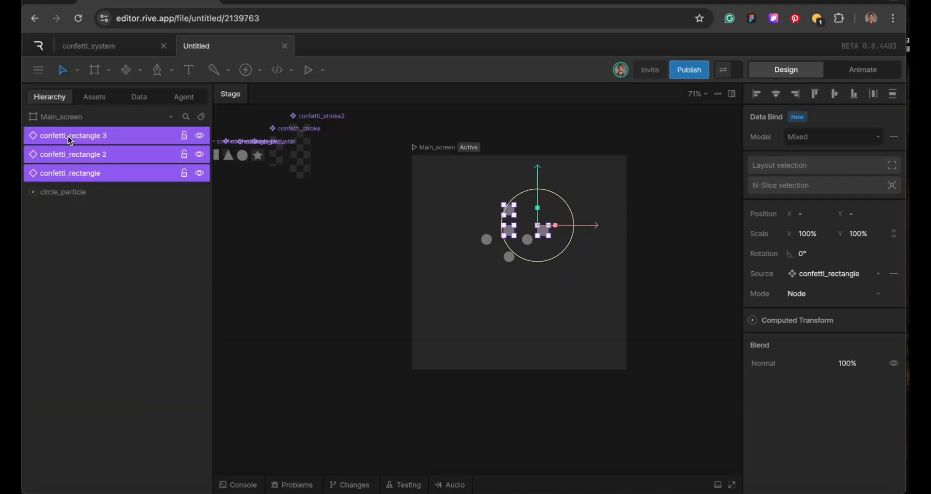
key("ctrl+g")
double_click(69, 136)
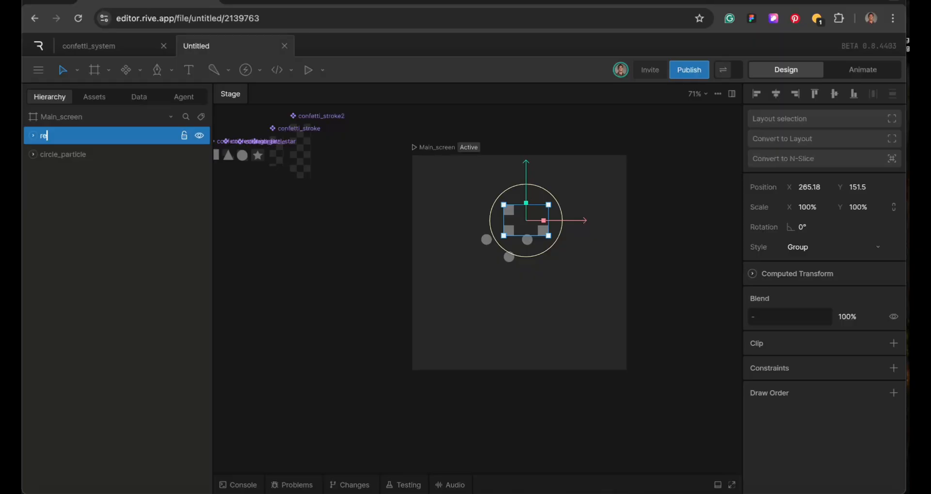
type("rectangle_particle")
key("Return")
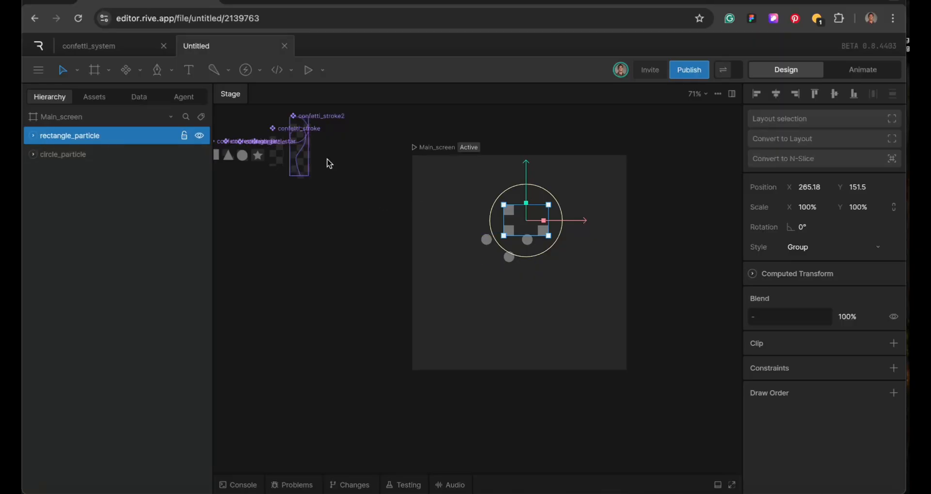
Step: Set the view model property propertyOfConfettiRectangleVM3 of MainScreenVM to instance 1
left_click(848, 71)
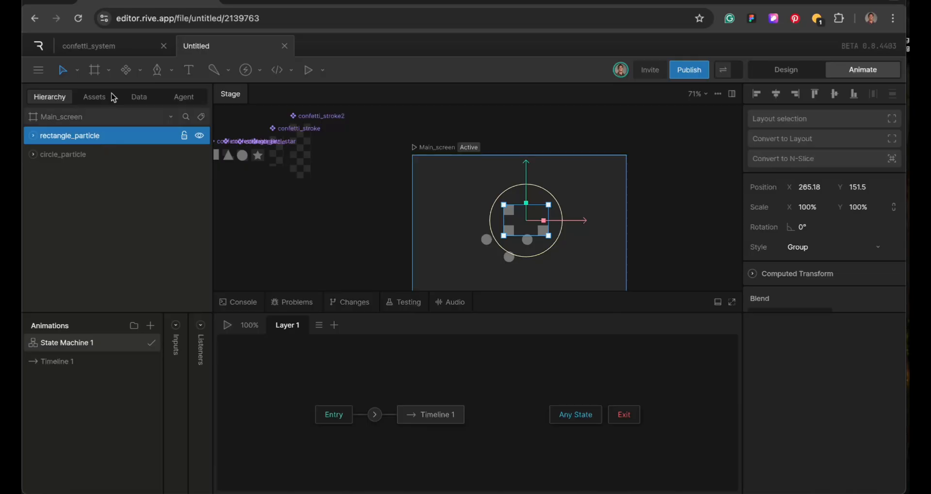
left_click(142, 98)
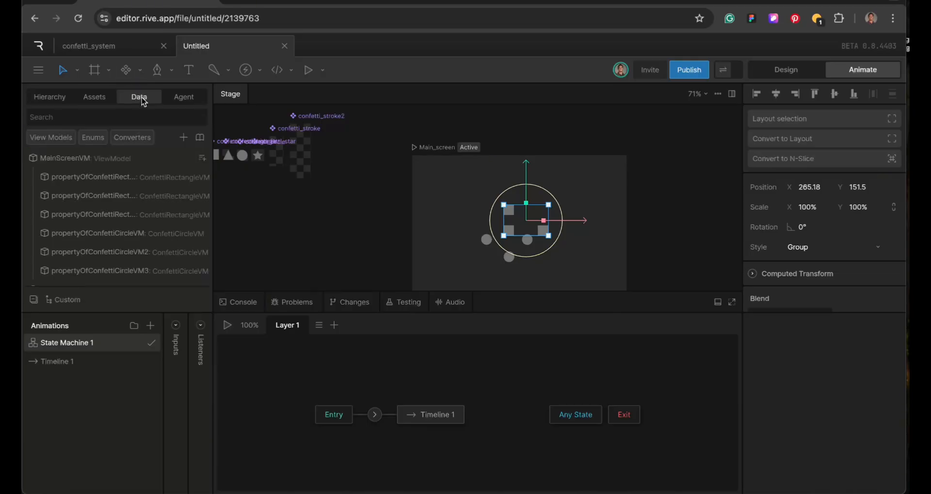
left_click(119, 220)
left_click(823, 158)
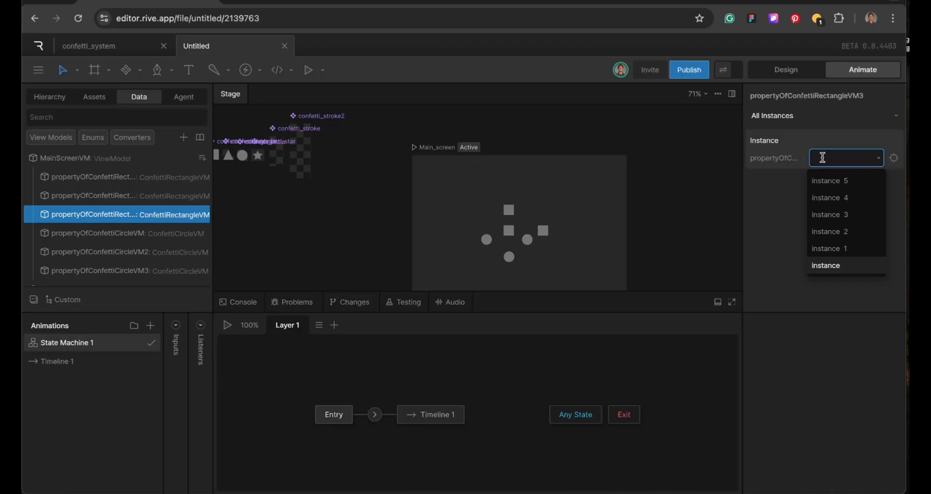
left_click(830, 247)
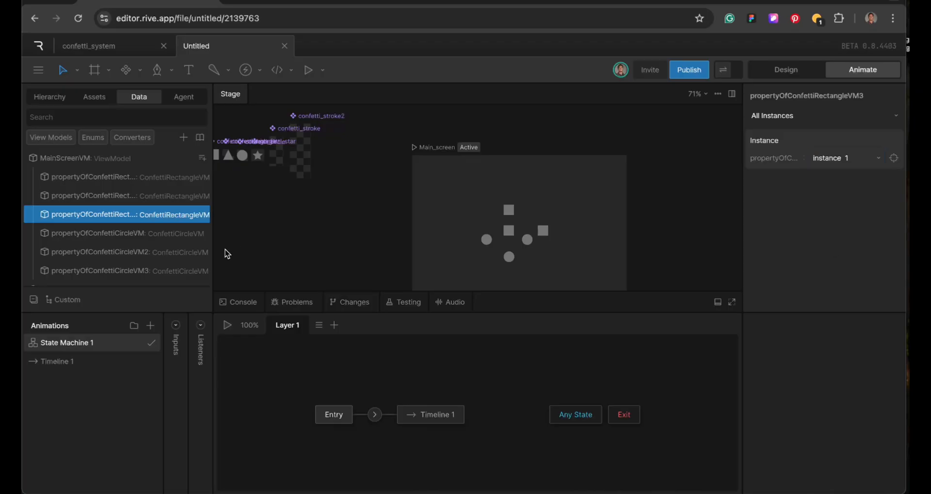
Step: Set propertyOfConfettiRectangleVM2 to instance 2 and propertyOfConfettiRectangleVM to instance 3
left_click(130, 202)
left_click(828, 159)
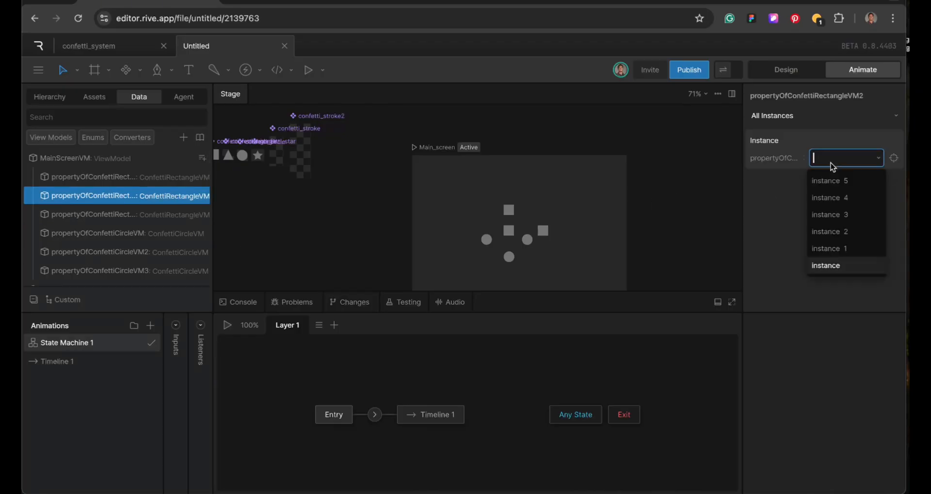
left_click(827, 235)
left_click(125, 177)
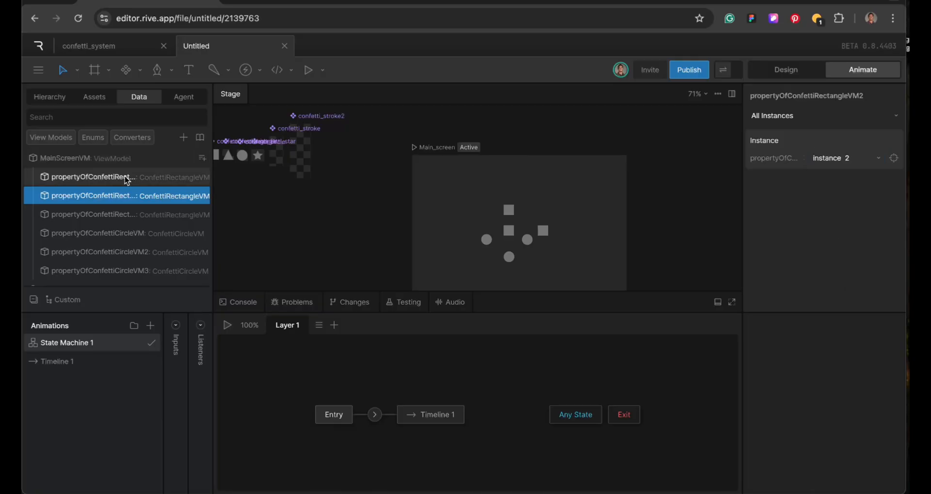
left_click(837, 156)
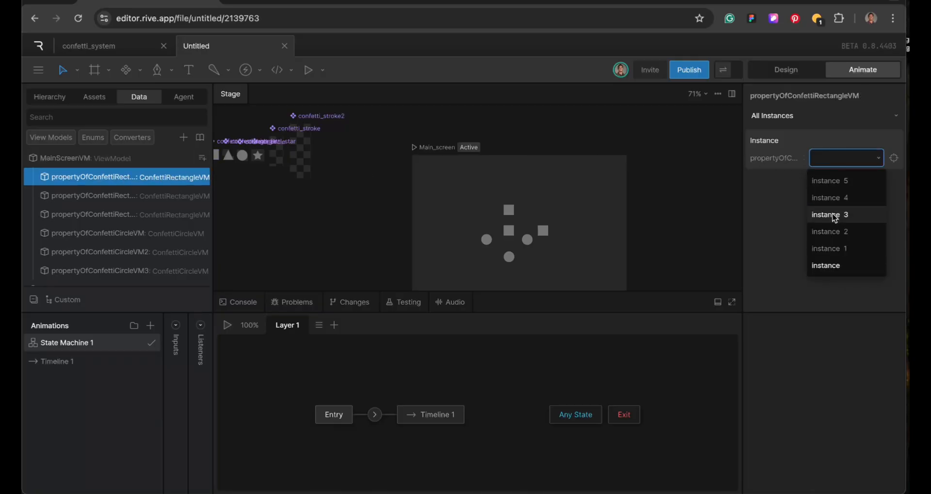
left_click(833, 214)
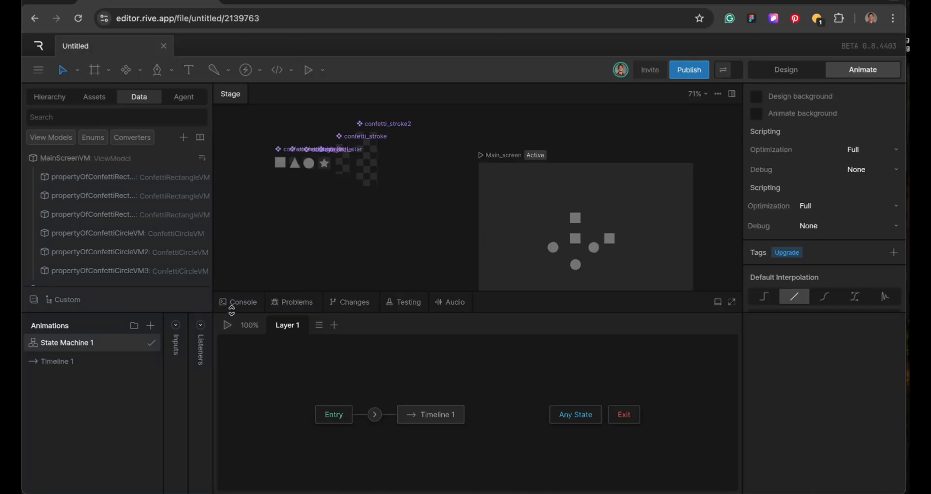
Step: Play State Machine 1 to preview the circle and rectangle particle colors, and stop the playback
left_click(230, 325)
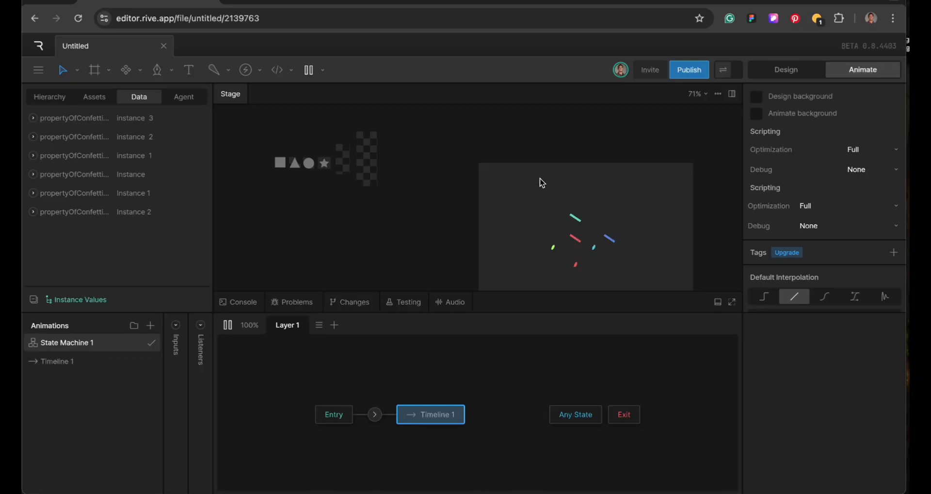
key("space")
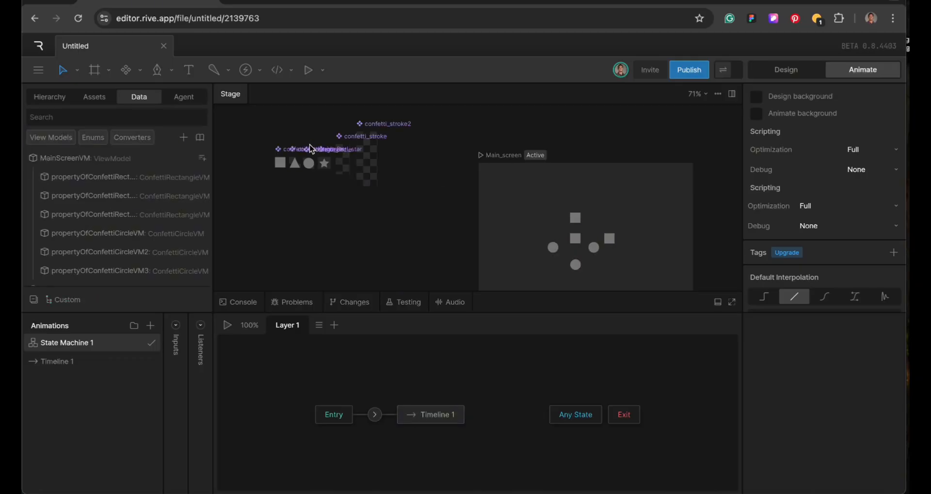
scroll(311, 149, "up", 5)
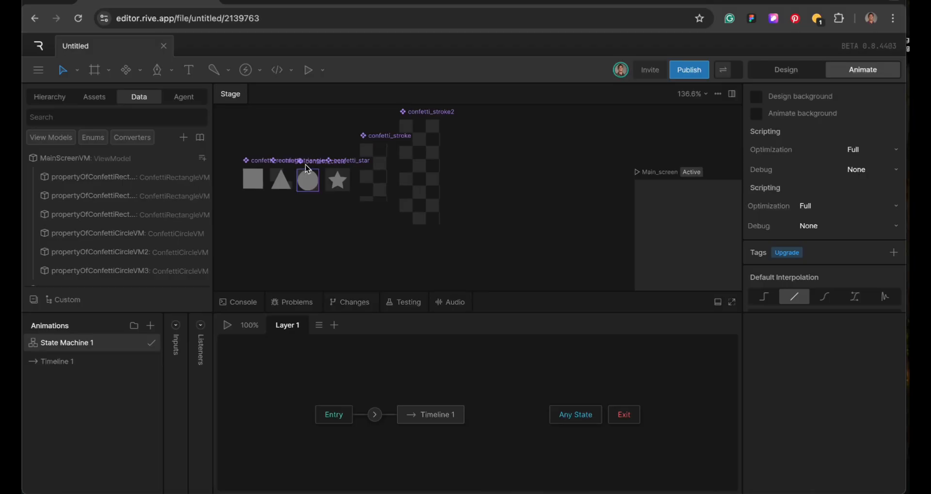
Step: Place a confetti_star instance near the centre of the Main_screen artboard, at about X 272, Y 275
left_click(652, 173)
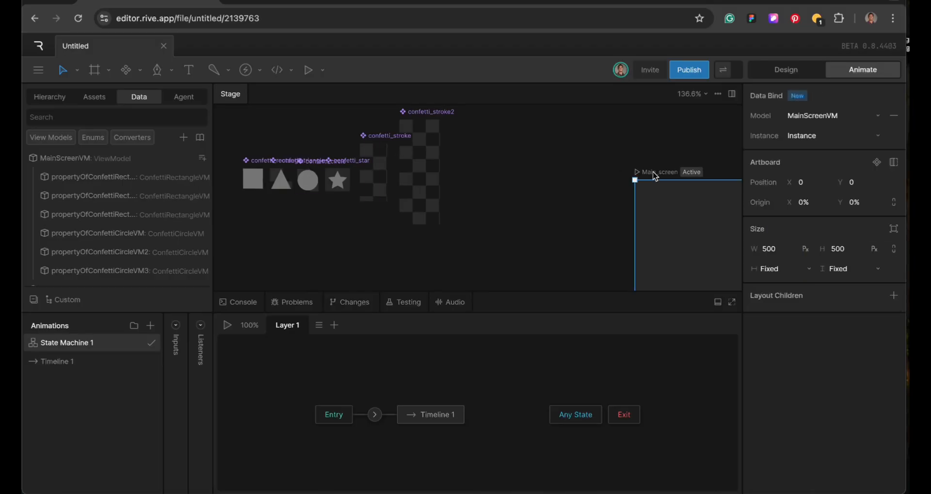
scroll(631, 194, "right", 5)
scroll(630, 194, "down", 2)
scroll(597, 202, "down", 6)
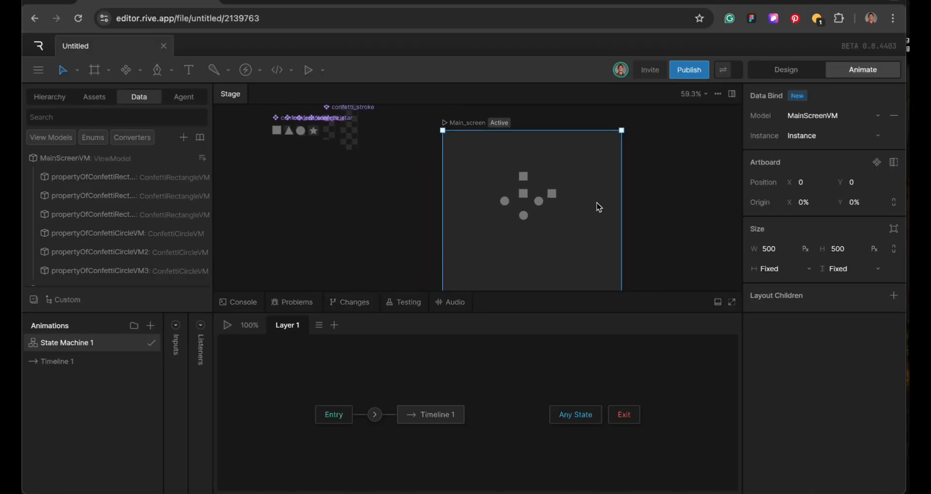
key("Delete")
key("ctrl+z")
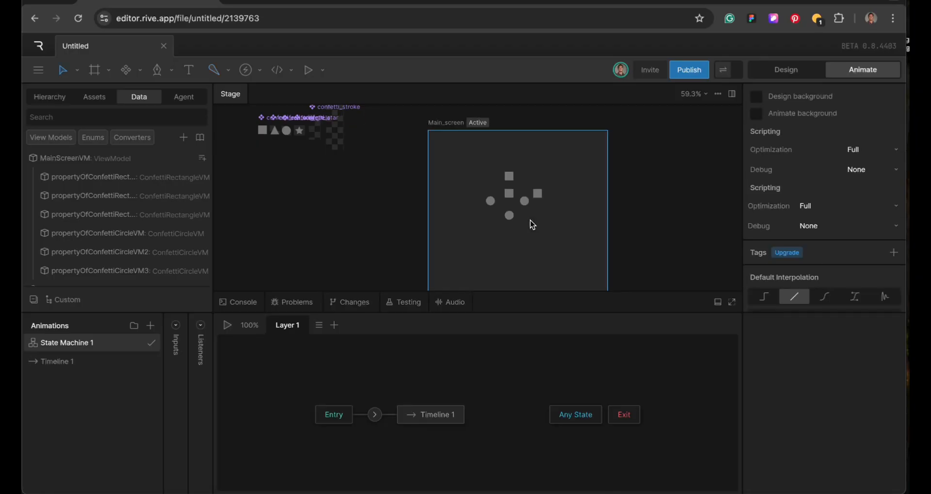
key("n")
left_click(526, 228)
left_click(561, 275)
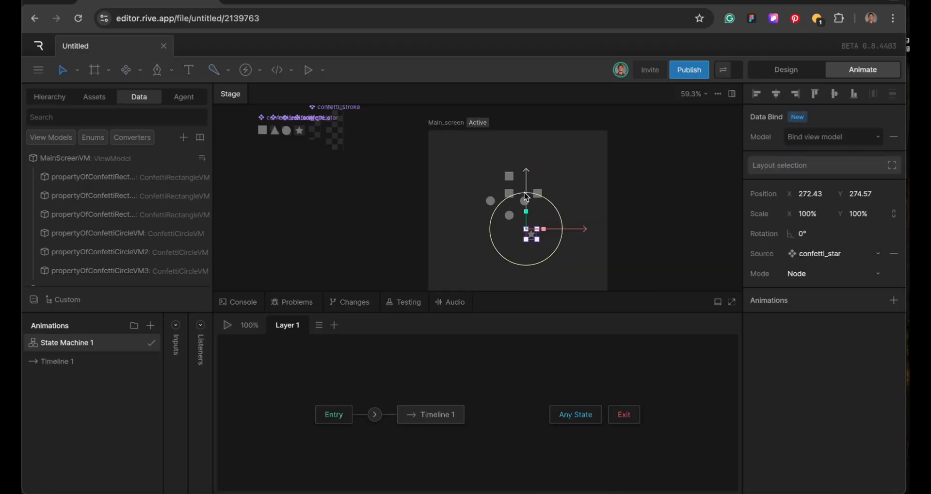
Step: Add two copies of confetti_star, one just above the original and one beside it at X 221, Y 274.5
left_click_drag(525, 197, 525, 178)
left_click(531, 237)
mouse_move(572, 229)
left_mouse_down()
mouse_move(547, 230)
mouse_move(554, 230)
left_mouse_up()
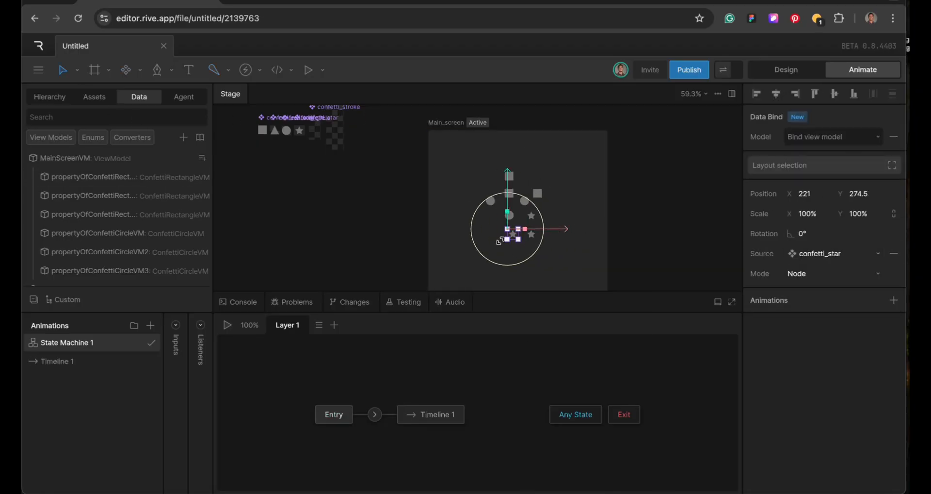
Step: Add three ConfettiStarVM view model properties to MainScreenVM
left_click(202, 158)
mouse_move(291, 356)
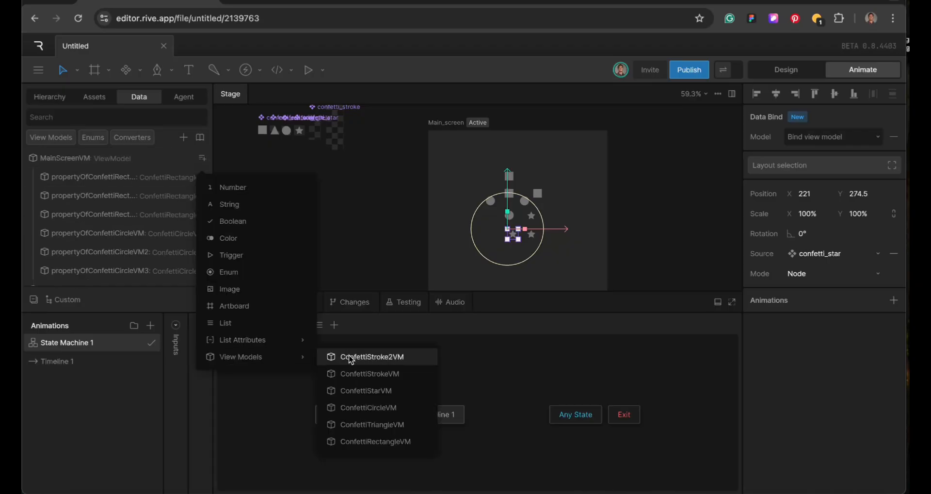
left_click(361, 391)
Step: Assign a different instance to each of the three ConfettiStarVM properties, using Instance 5 for propertyOfConfettiStarVM
left_click(140, 214)
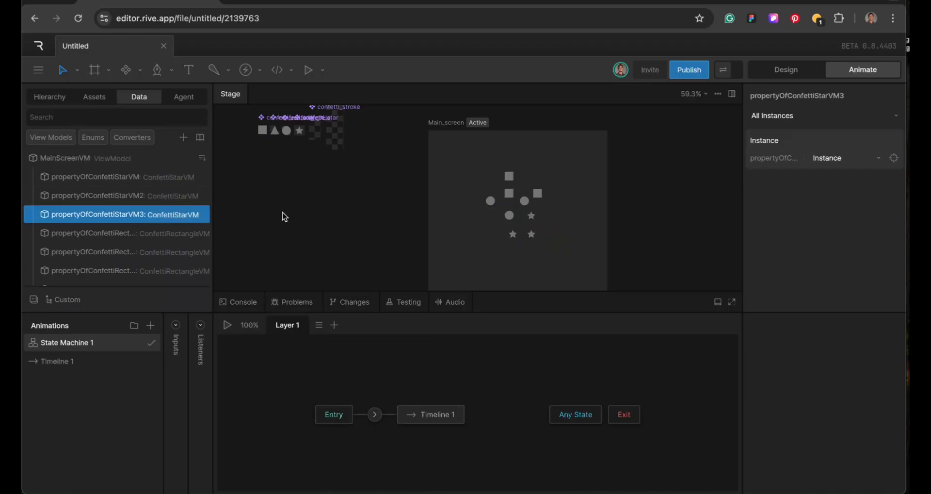
left_click(834, 158)
left_click(829, 247)
left_click(97, 196)
left_click(834, 158)
left_click(826, 217)
left_click(81, 180)
left_click(833, 157)
left_click(829, 180)
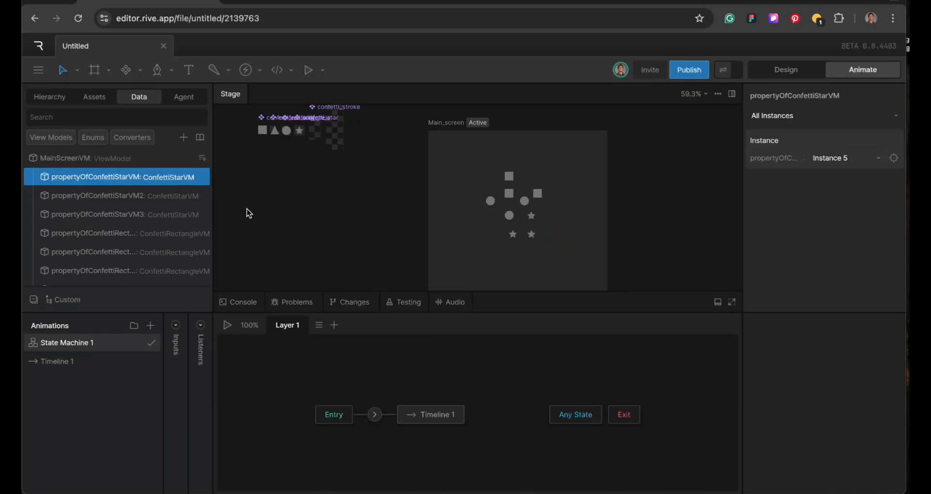
Step: Bind confetti_star, confetti_star 2 and confetti_star 3 each to its own ConfettiStarVM property of MainScreenVM
left_click(58, 95)
left_click(146, 172)
left_click(817, 137)
left_click(817, 159)
left_click(145, 155)
left_click(817, 136)
left_click(817, 176)
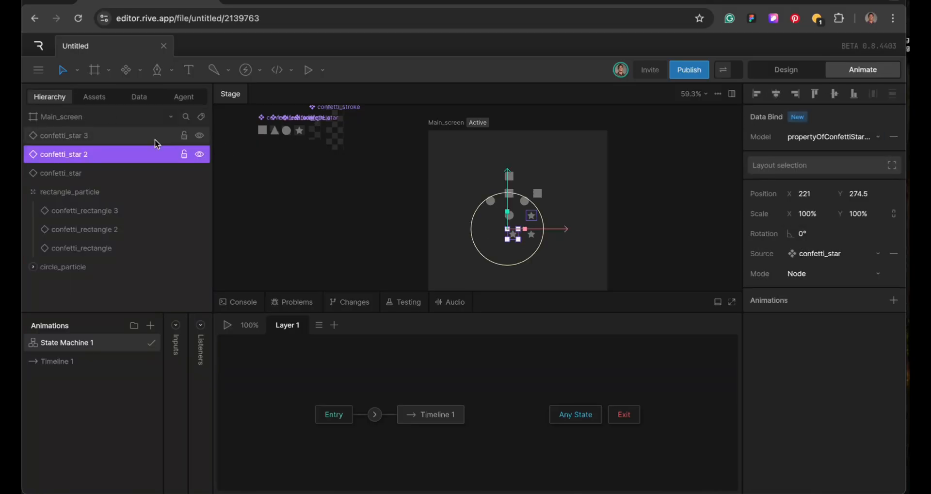
left_click(155, 140)
left_click(817, 136)
left_click(819, 193)
Step: Play State Machine 1 to check the colors of the star particles, and stop the playback
key("space")
key("space")
left_click(621, 208)
key("space")
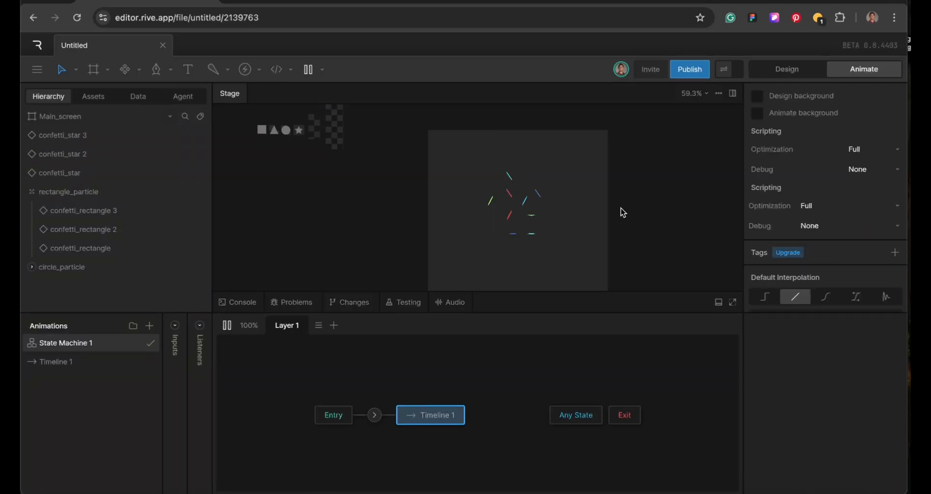
key("space")
Step: Place a confetti_stroke instance in Main_screen beside the stars, at about X 193, Y 276
key("n")
left_click(497, 229)
left_click(540, 295)
scroll(521, 244, "up", 3)
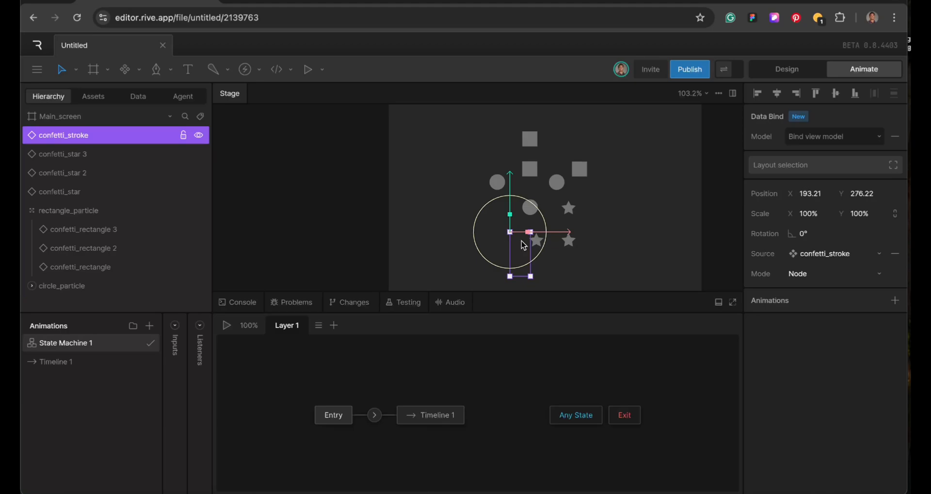
Step: Duplicate confetti_stroke twice and spread the copies out horizontally, with confetti_stroke 2 at X 144.5, Y 276
key("ctrl+d")
key("ctrl+d")
left_click(502, 260)
left_click_drag(557, 232, 526, 233)
left_click(520, 253)
left_click(468, 262)
left_click(517, 259)
Step: Add three ConfettiStrokeVM view model properties to MainScreenVM
left_click(138, 96)
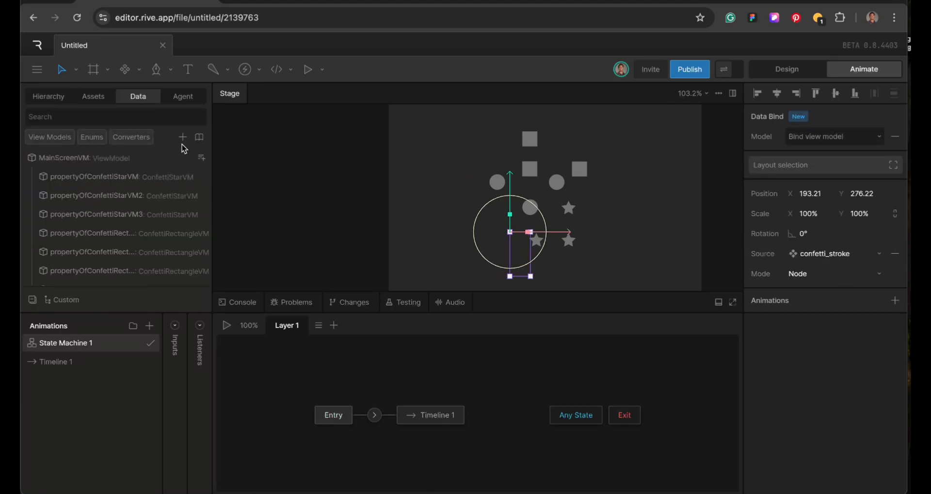
left_click(183, 136)
mouse_move(250, 357)
left_click(370, 376)
Step: Choose instances for the new ConfettiStrokeVM properties in MainScreenVM
left_click(177, 214)
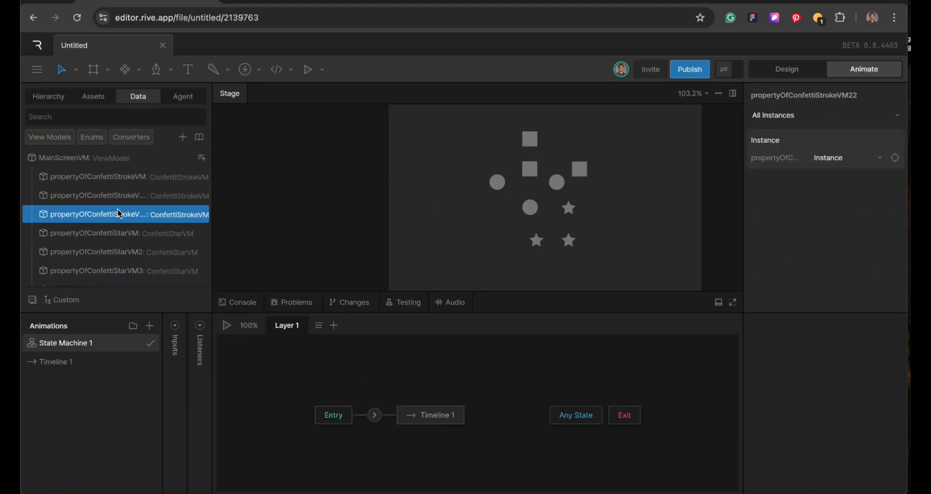
left_click(153, 195)
left_click(844, 157)
left_click(835, 224)
double_click(145, 214)
Step: Bind the confetti_stroke instances in Main_screen to their own ConfettiStrokeVM properties
left_click(55, 97)
left_click(99, 172)
left_click(815, 136)
left_click(97, 153)
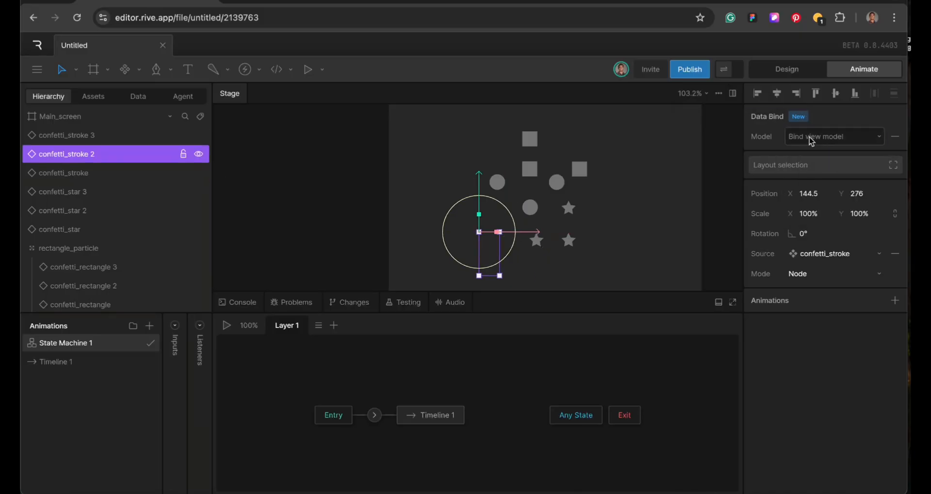
Step: Group the three confetti_star instances and name the group star_particle
left_click(72, 191)
left_click(77, 228, "shift")
key("ctrl+g")
double_click(53, 193)
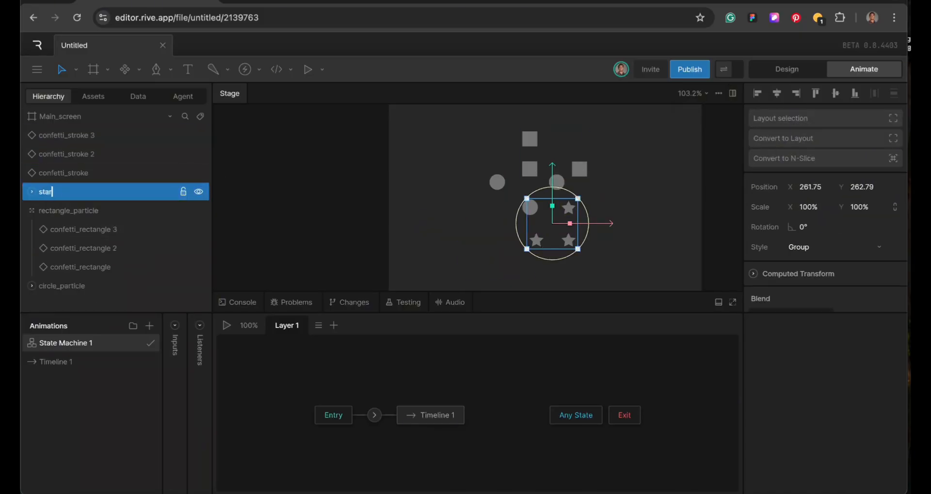
type("star_particle")
key("Return")
Step: Group the three confetti_stroke instances and name the group stroke_particle
left_click(63, 173)
left_click(63, 135, "shift")
key("ctrl+g")
double_click(54, 134)
type("stroke_part")
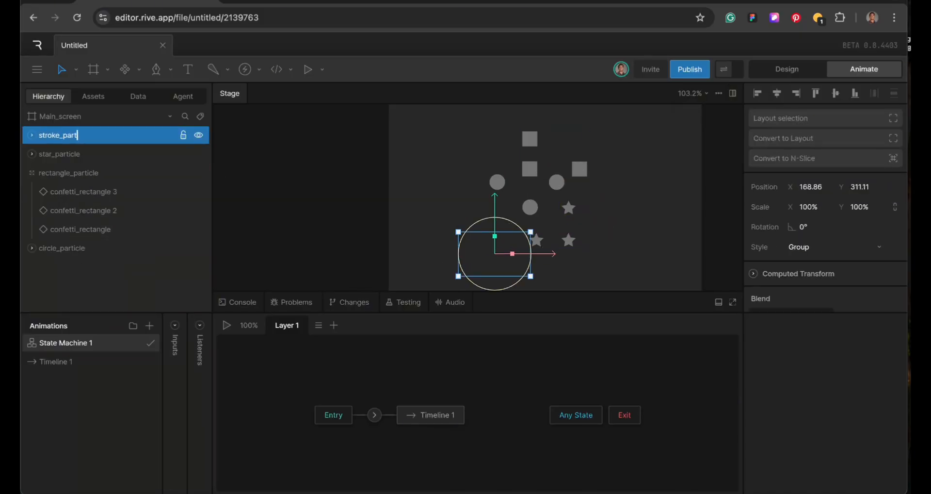
type("icle")
Step: Place a confetti_stroke2 instance in Main_screen beside the stars, at about X 332, Y 263
left_click(32, 135)
left_click(68, 174)
left_click(453, 178)
scroll(456, 180, "right", 2)
right_click(526, 194)
left_click(539, 241)
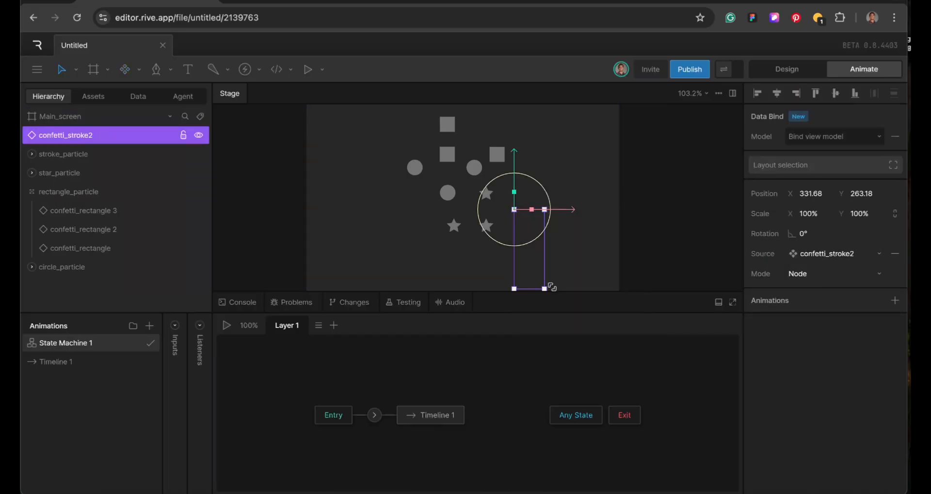
Step: Duplicate confetti_stroke2 twice and move a copy horizontally to X 262, Y 263
key("ctrl+d")
key("ctrl+d")
left_click(534, 228)
left_click_drag(562, 209, 525, 210)
Step: Add three ConfettiStroke2VM properties to MainScreenVM and set propertyOfConfettiStroke2VM3 to Instance 1
left_click(138, 96)
left_click(202, 158)
mouse_move(252, 356)
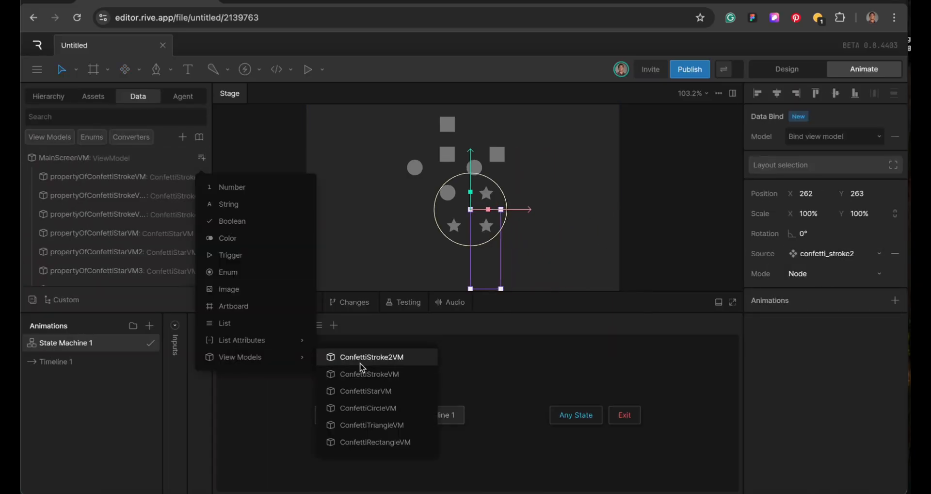
left_click(364, 356)
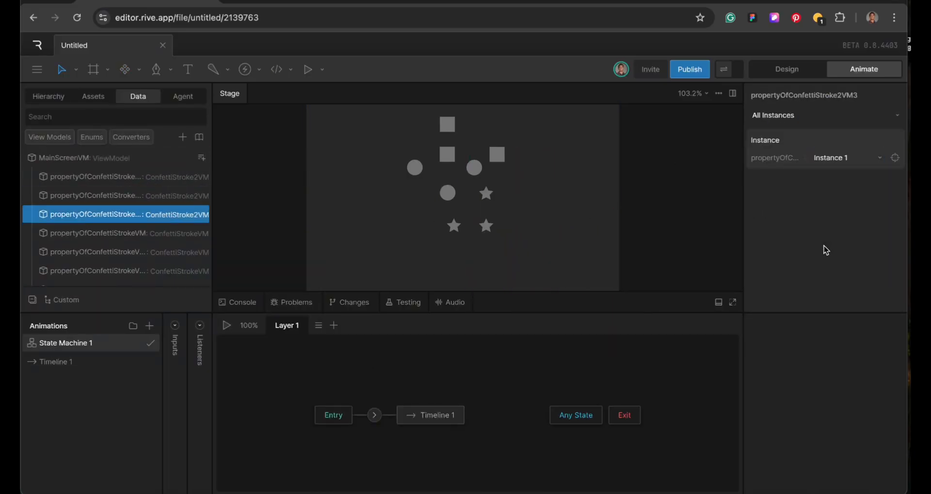
Step: Choose instances for the remaining two ConfettiStroke2VM properties in MainScreenVM
left_click(129, 195)
left_click(844, 158)
left_click(829, 235)
left_click(129, 177)
left_click(129, 195)
Step: Bind the original confetti_stroke2 instance to one of the ConfettiStroke2VM properties of MainScreenVM
left_click(48, 96)
left_click(32, 229)
left_click(58, 173)
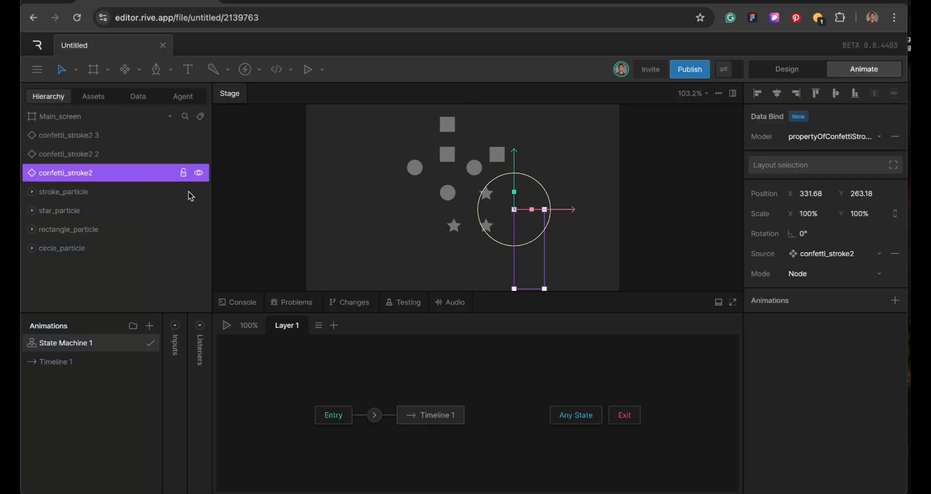
Step: Group the three confetti_stroke2 instances in Main_screen and name the group stroke_particle2
left_click(68, 134)
left_click(67, 172, "shift")
key("ctrl+g")
double_click(50, 135)
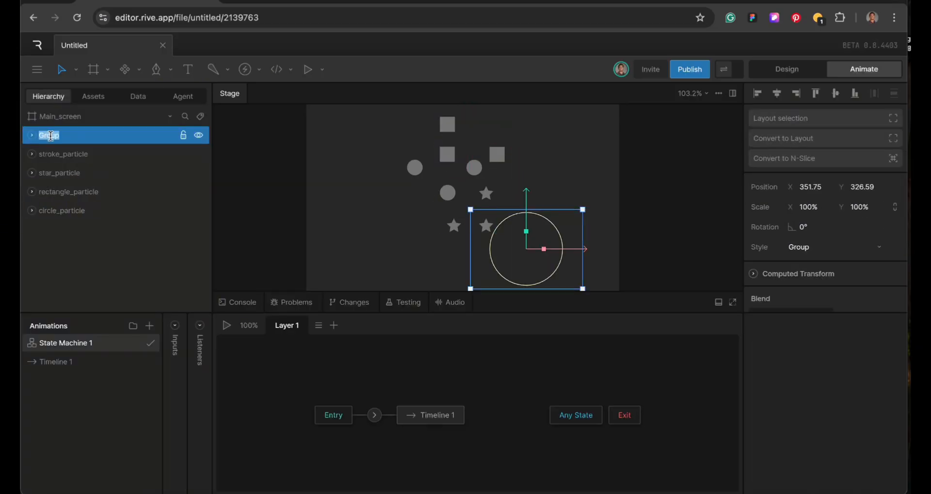
type("2")
Step: Place a confetti_triangle component on Main_screen, duplicate it twice and spread the copies, moving one to about X 147.5, Y 141
right_click(409, 207)
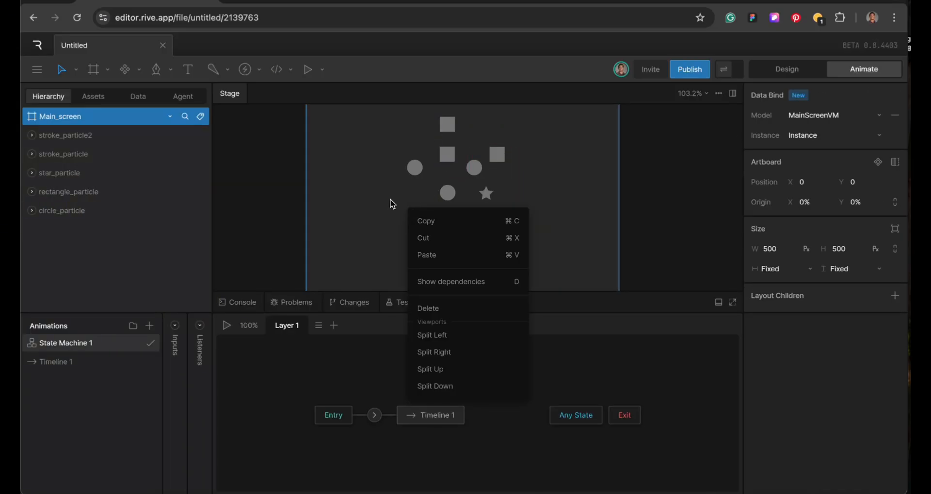
key("n")
left_click(371, 162)
left_click(402, 252)
key("super+d")
key("super+d")
key("d")
left_click_drag(381, 170, 406, 141)
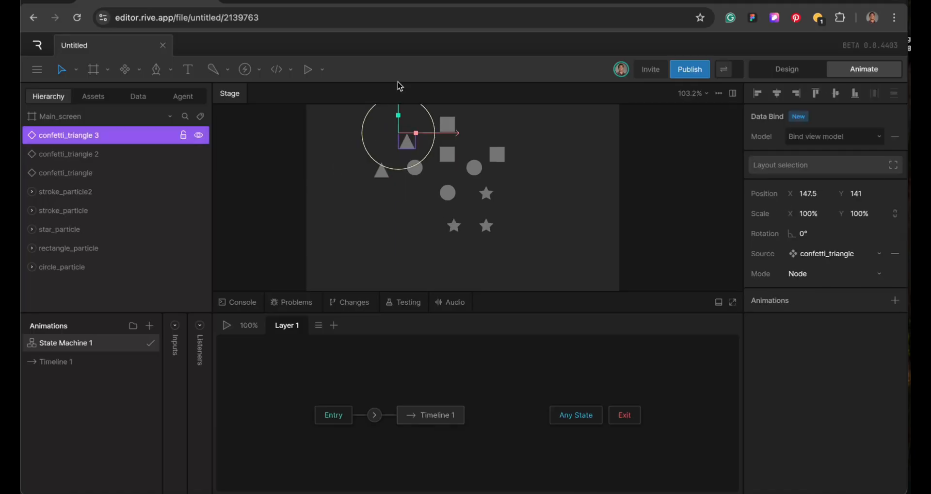
Step: Add three ConfettiTriangleVM view model properties to MainScreenVM
left_click(138, 96)
left_click(201, 158)
mouse_move(228, 357)
left_click(374, 358)
right_click(109, 194)
left_click(142, 257)
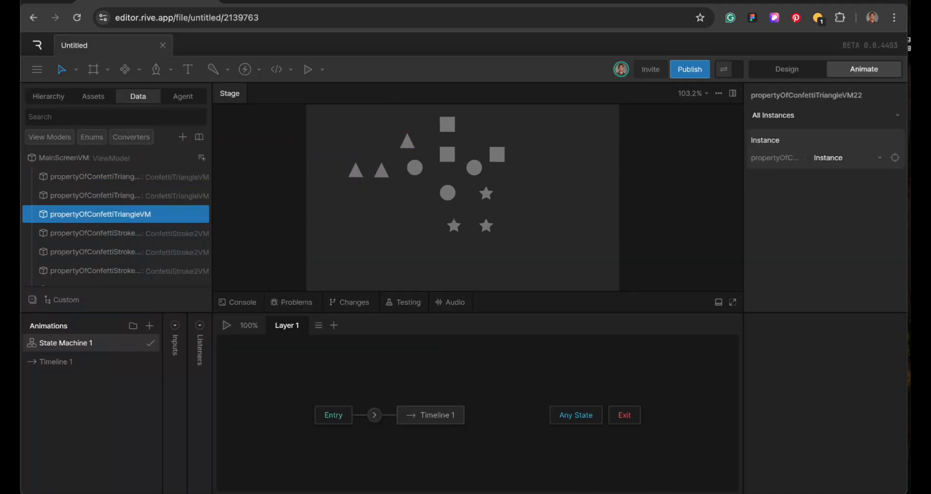
Step: Set the three ConfettiTriangleVM properties of MainScreenVM to Instance 1, Instance 4 and Instance 3, in list order
left_click(847, 157)
left_click(823, 198)
left_click(86, 194)
left_click(93, 97)
left_click(138, 96)
left_click(92, 176)
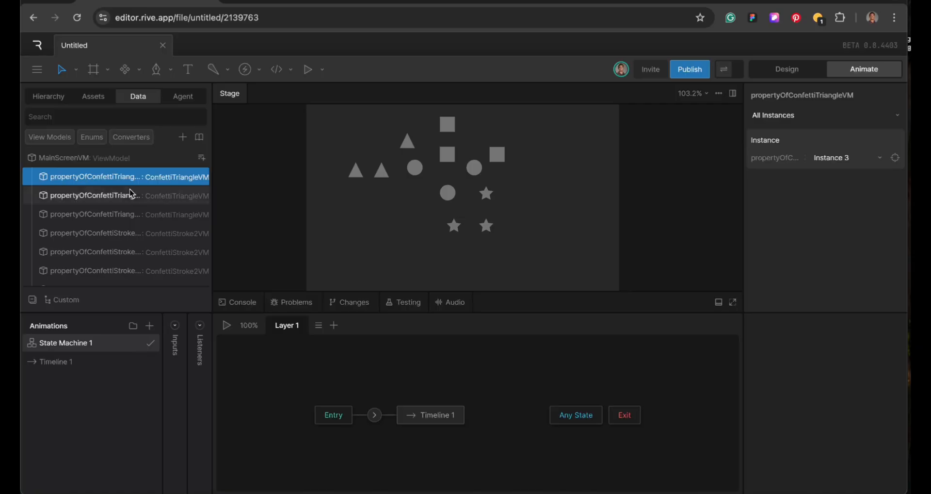
left_click(846, 158)
left_click(832, 253)
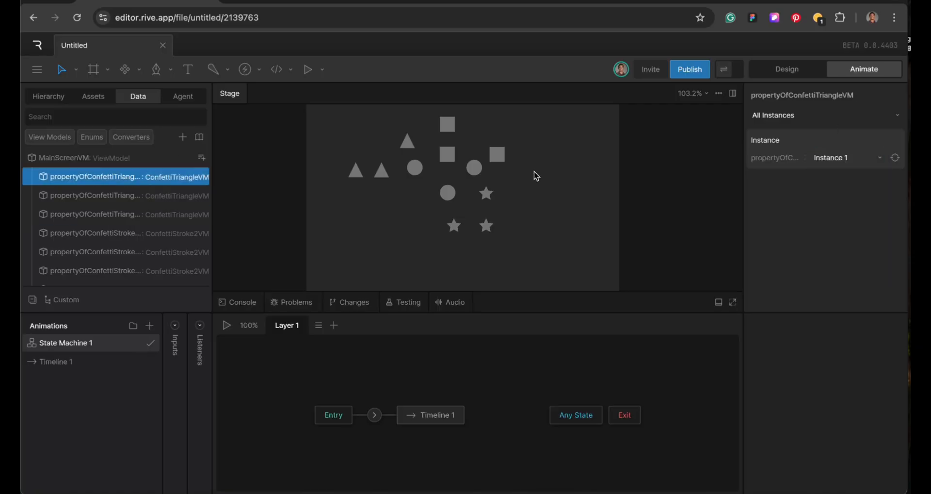
Step: Play State Machine 1 to check the confetti colors on Main_screen, then stop playback
left_click(402, 161)
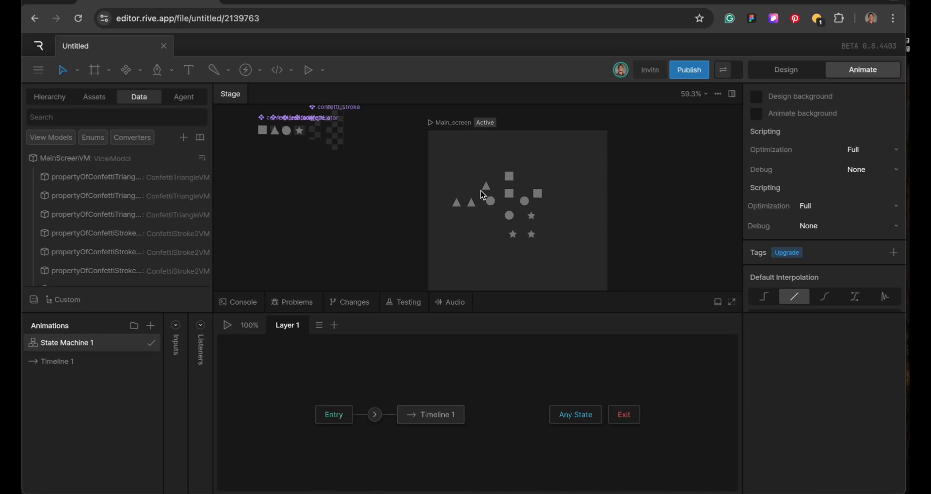
scroll(481, 190, "up", 3)
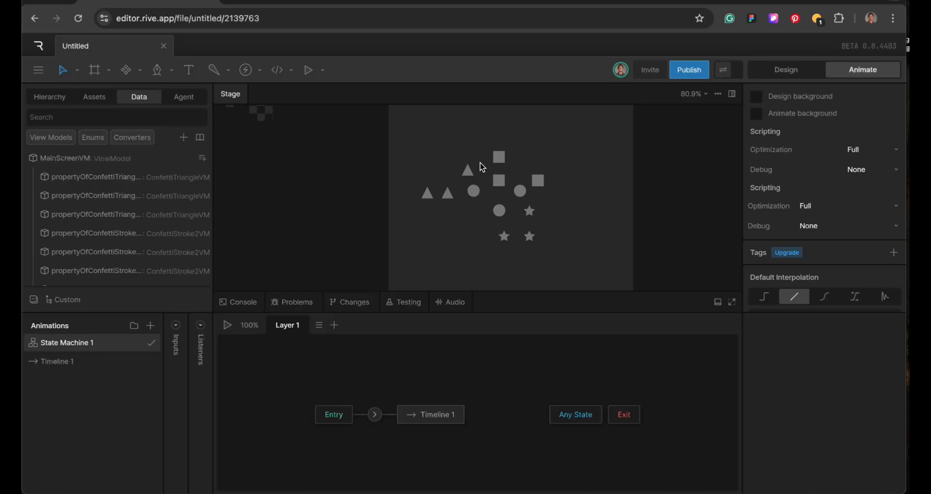
left_click(227, 325)
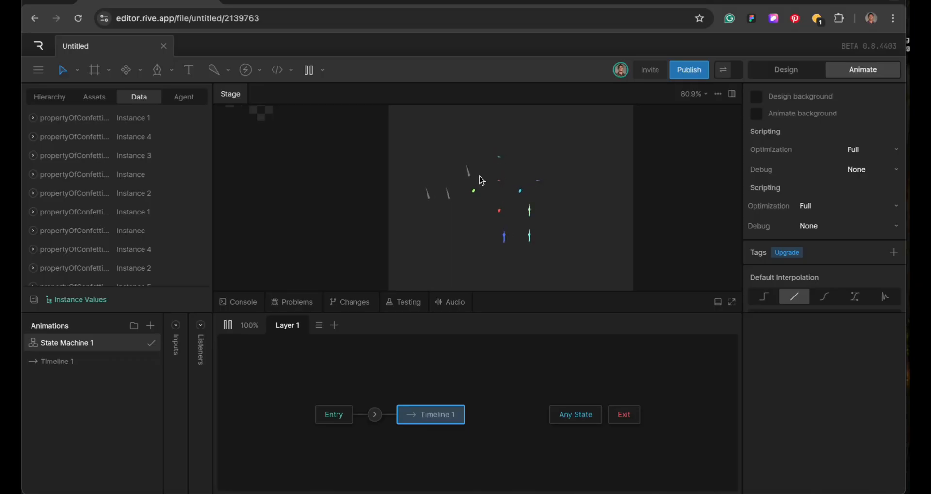
key("space")
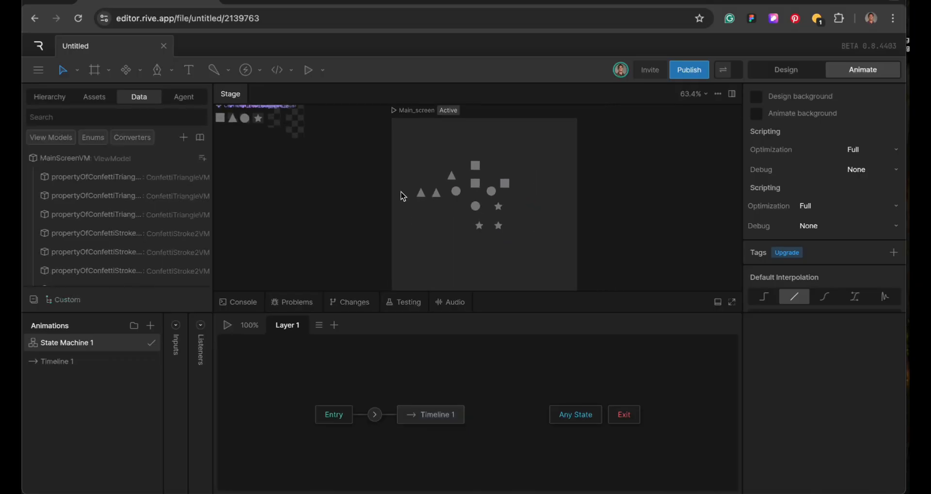
Step: Check the view model and available instances of the confetti_triangle component artboard
scroll(239, 124, "up", 5)
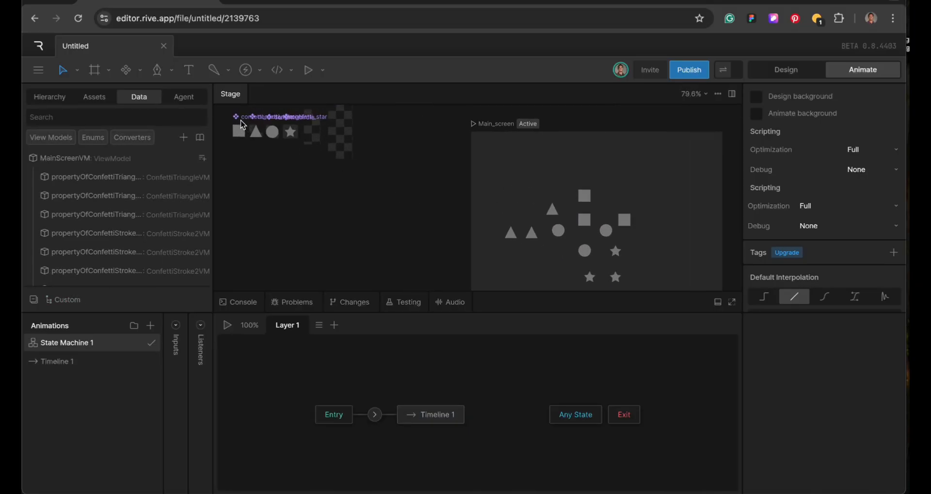
scroll(267, 123, "up", 7)
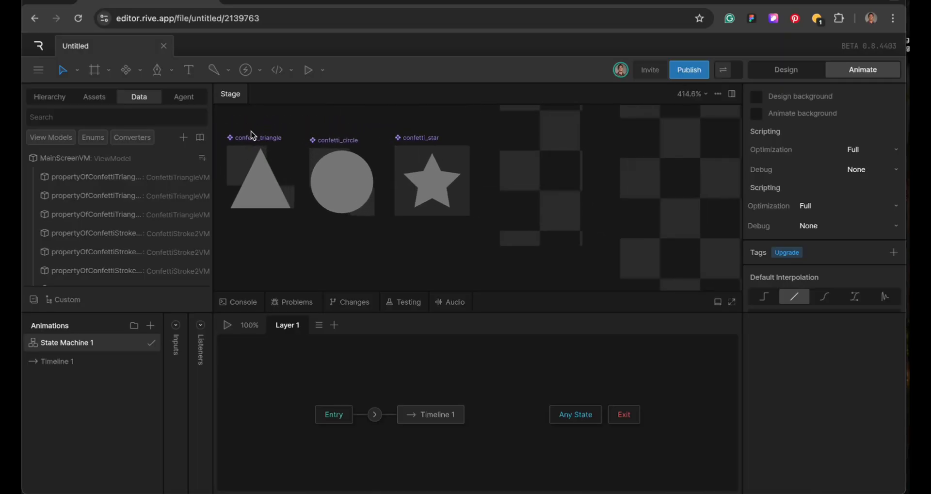
left_click(250, 139)
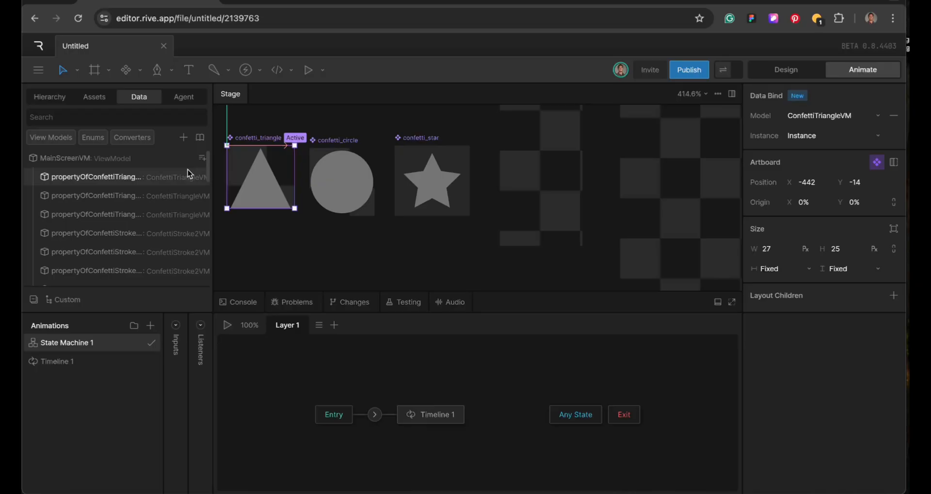
left_click(803, 134)
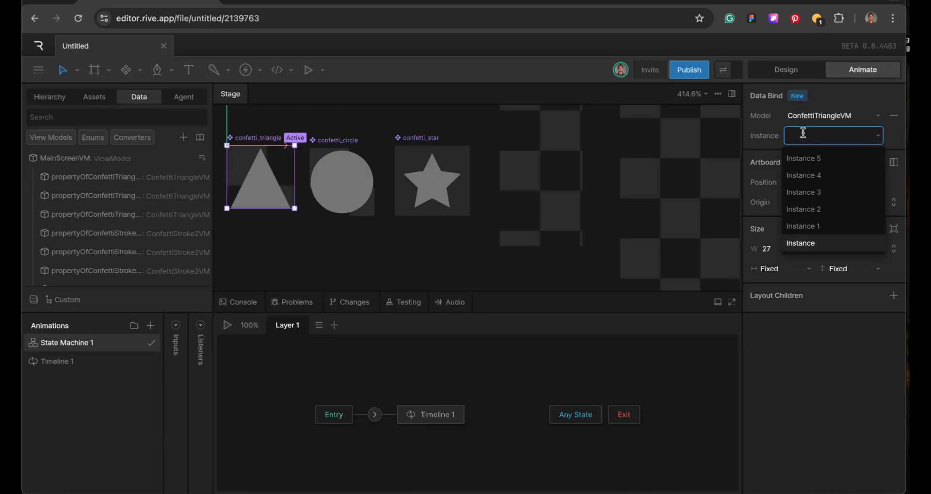
left_click(592, 151)
Step: Bind the uppermost confetti_triangle on Main_screen to one of the ConfettiTriangleVM properties
scroll(589, 153, "down", 3)
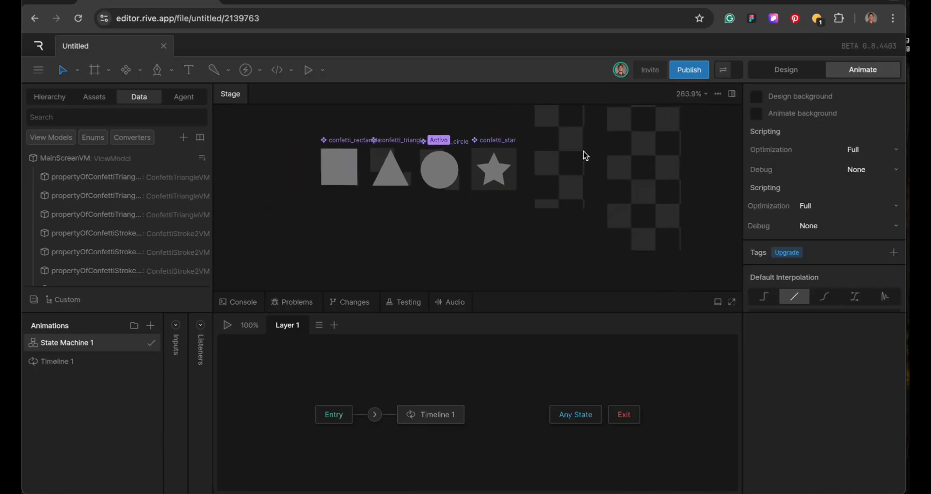
scroll(585, 156, "down", 3)
scroll(585, 155, "down", 4)
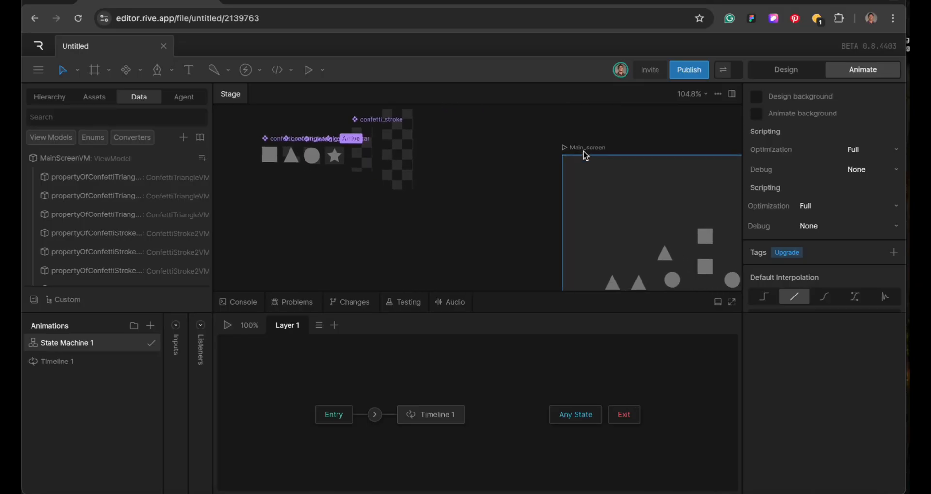
scroll(583, 152, "down", 3)
scroll(583, 152, "right", 2)
left_click(612, 182)
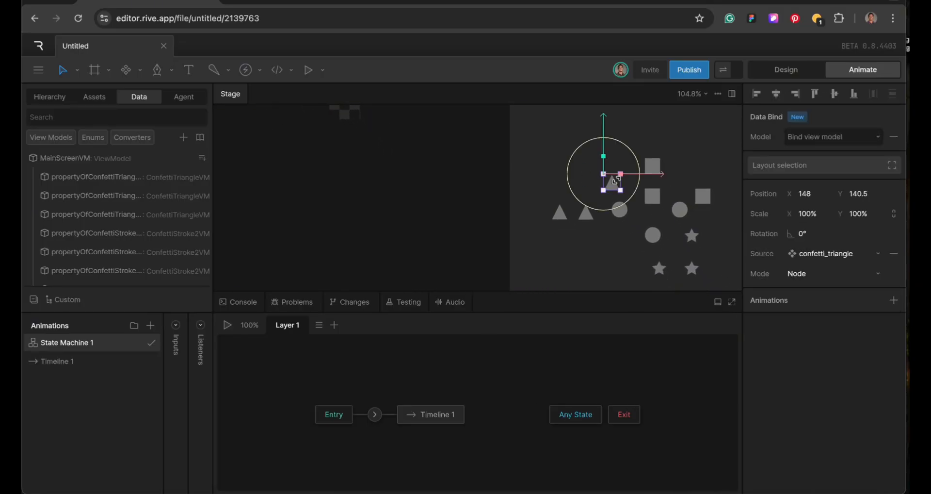
left_click(797, 138)
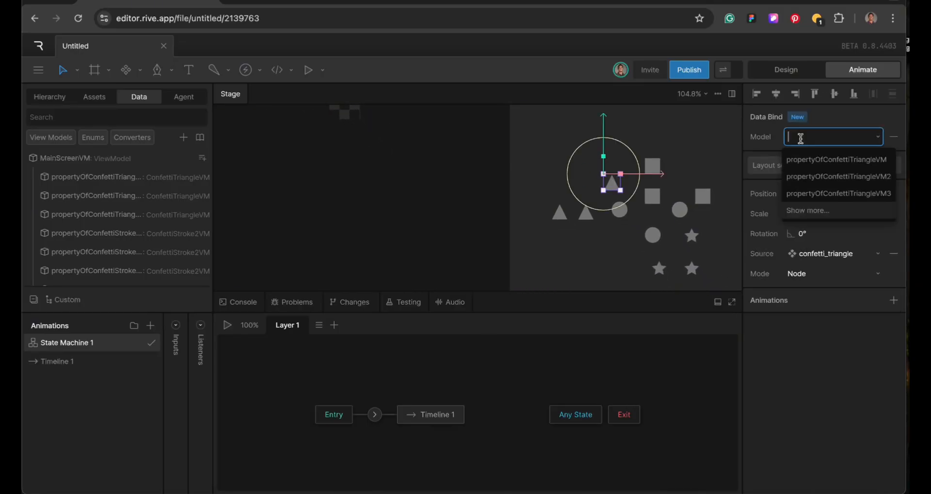
left_click(802, 175)
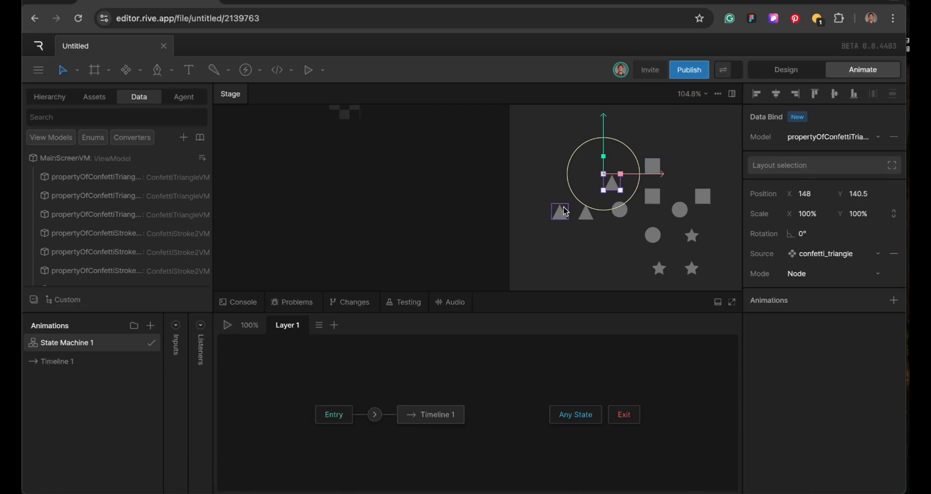
Step: Bind the two lower triangles to ConfettiTriangleVM properties, using propertyOfConfettiTriangleVM2 for the one nearer the circles
left_click(585, 213)
left_click(849, 137)
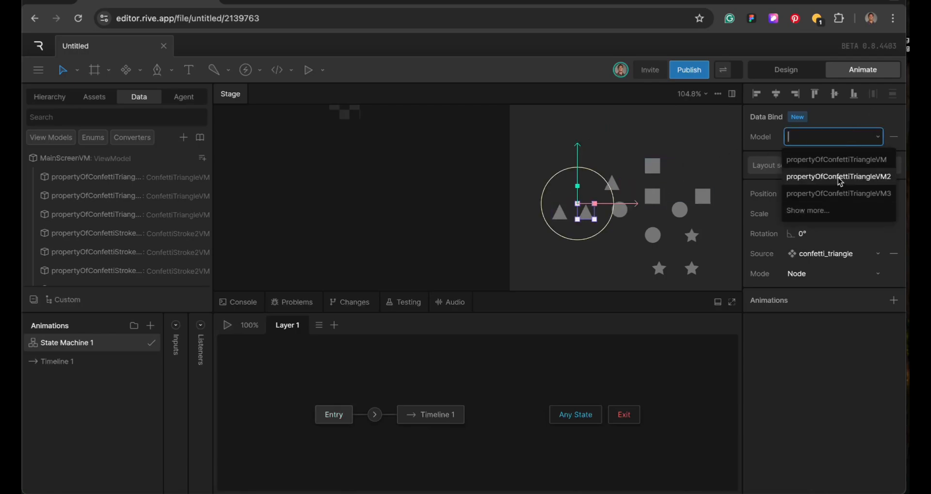
left_click(837, 177)
left_click(560, 212)
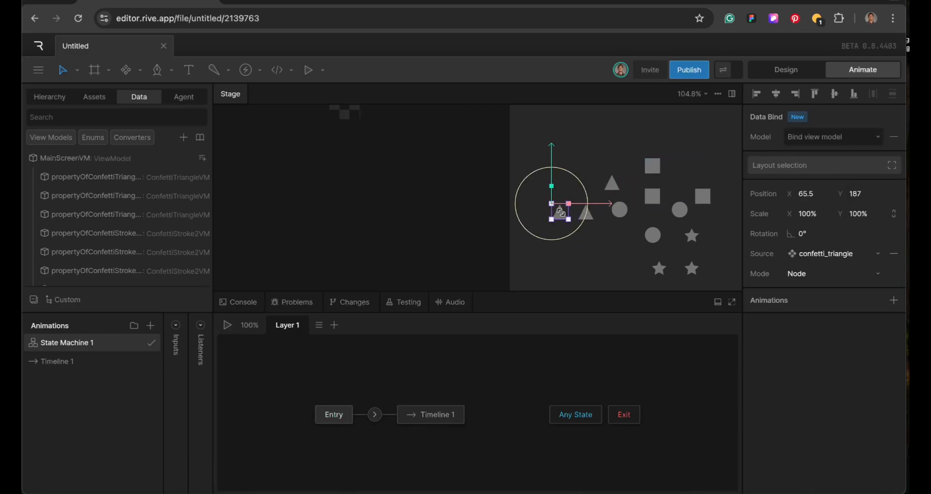
left_click(818, 140)
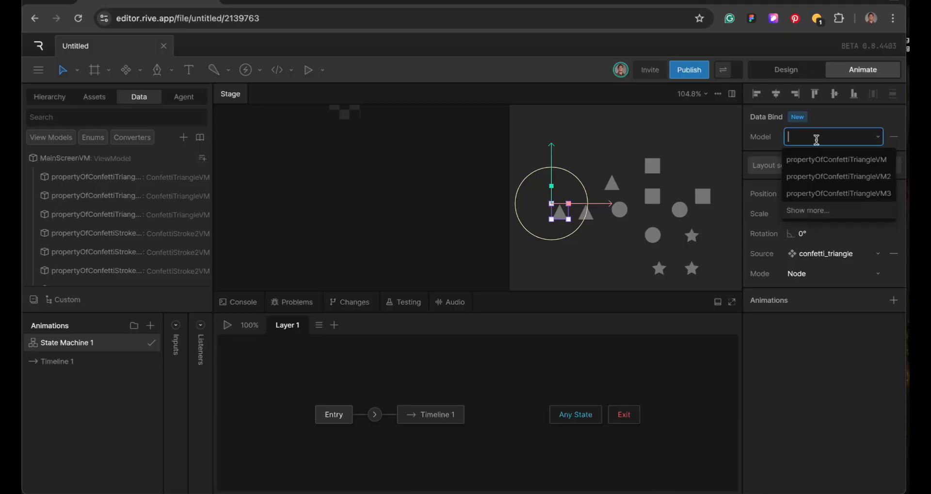
left_click(820, 185)
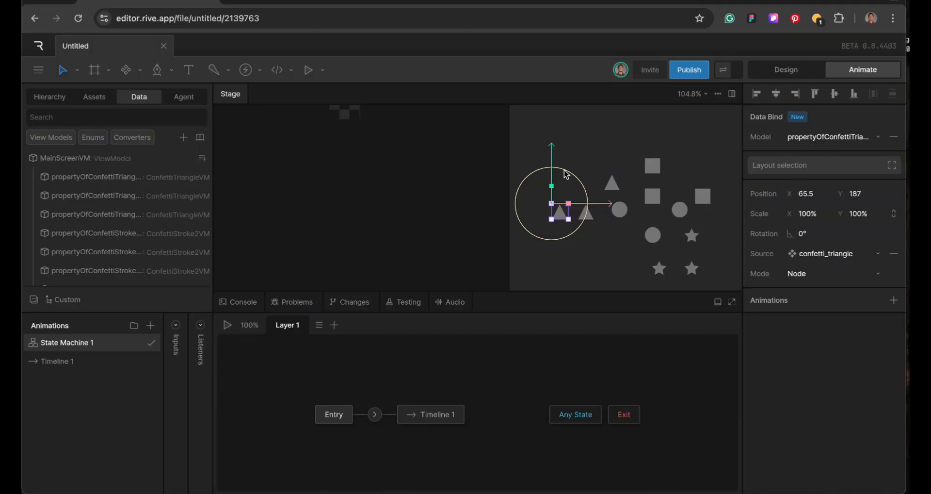
Step: Preview State Machine 1 to check the colors of the newly bound triangles
key("space")
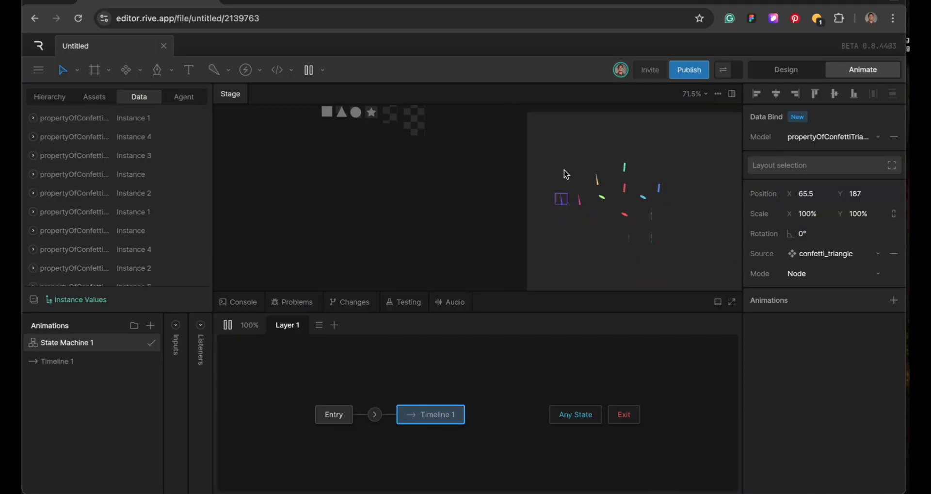
scroll(564, 169, "down", 1)
scroll(563, 171, "right", 3)
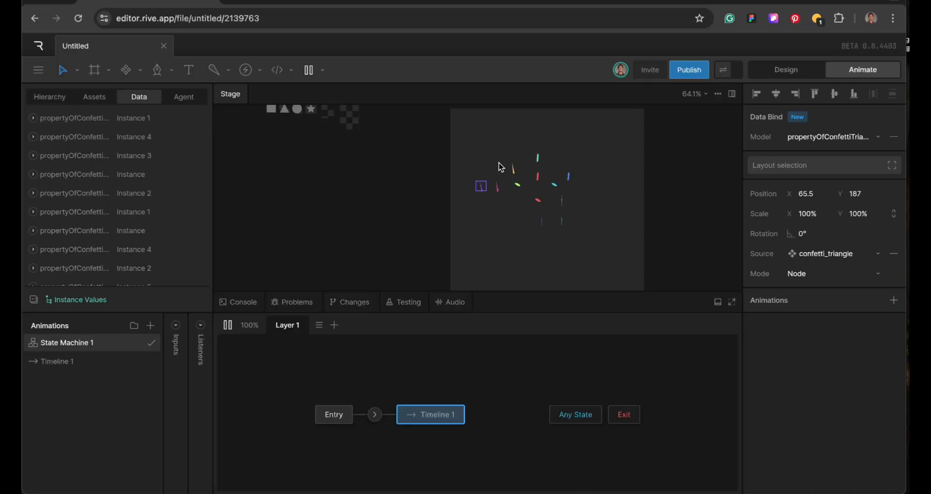
key("space")
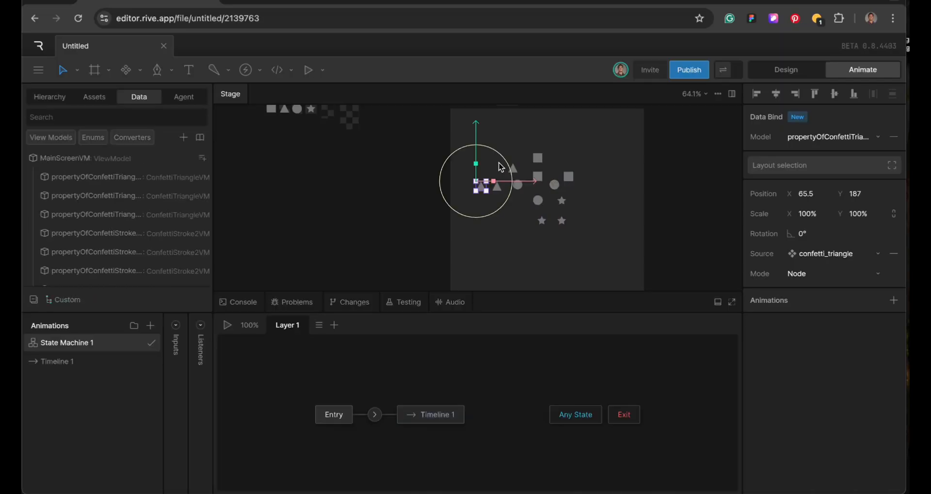
Step: Group the three triangles as triangle_particle and center the group horizontally and vertically on the Main_screen artboard
left_click(38, 138)
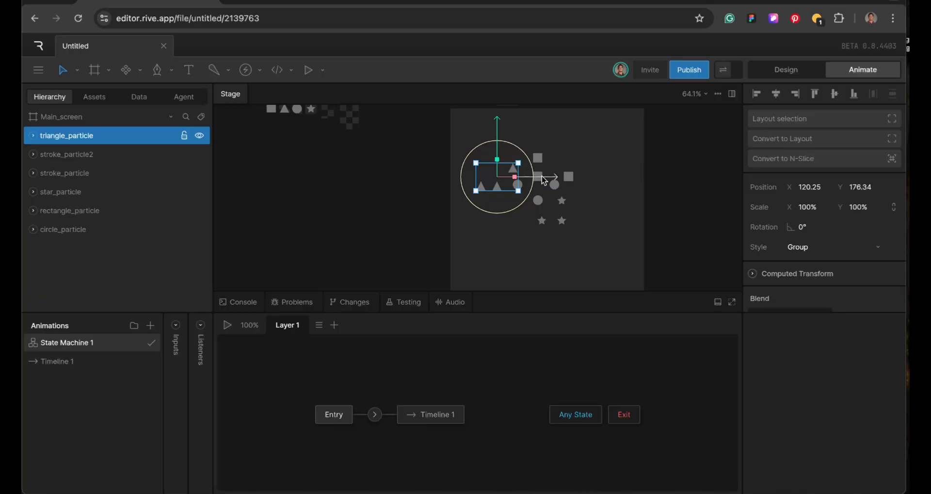
left_click_drag(544, 180, 594, 179)
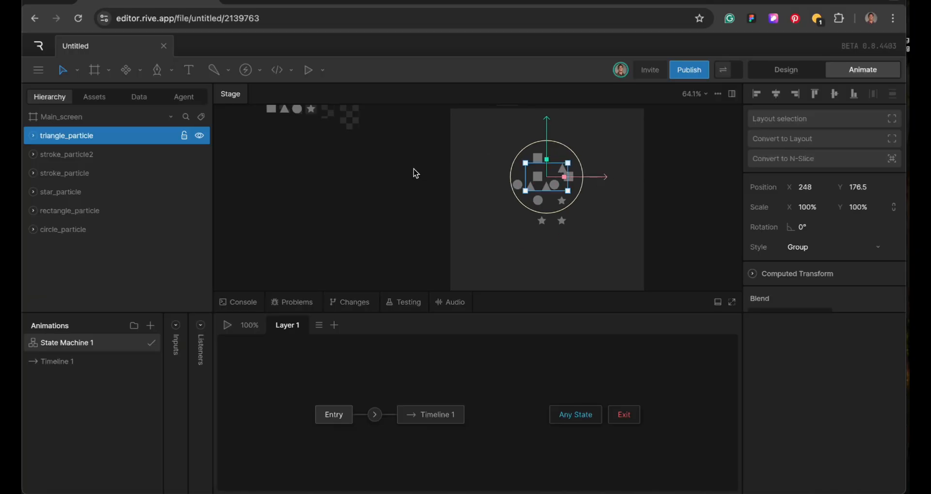
left_click(776, 93)
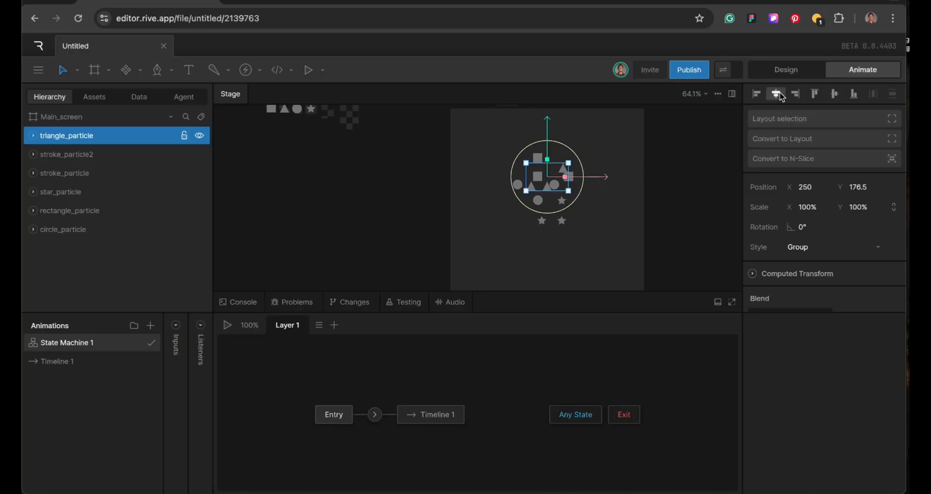
left_click(834, 93)
Step: Center the stroke_particle2 and stroke_particle groups horizontally and vertically on the Main_screen artboard
left_click(59, 155)
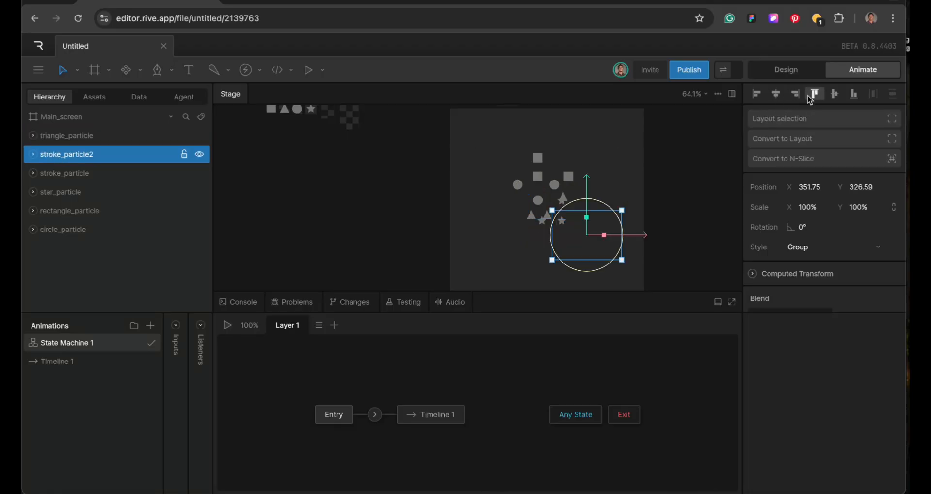
left_click(833, 93)
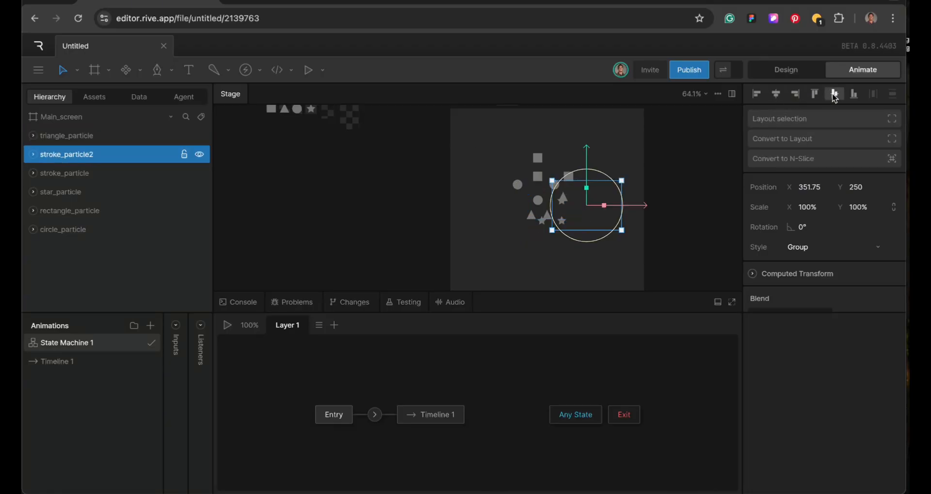
left_click(781, 95)
left_click(76, 179)
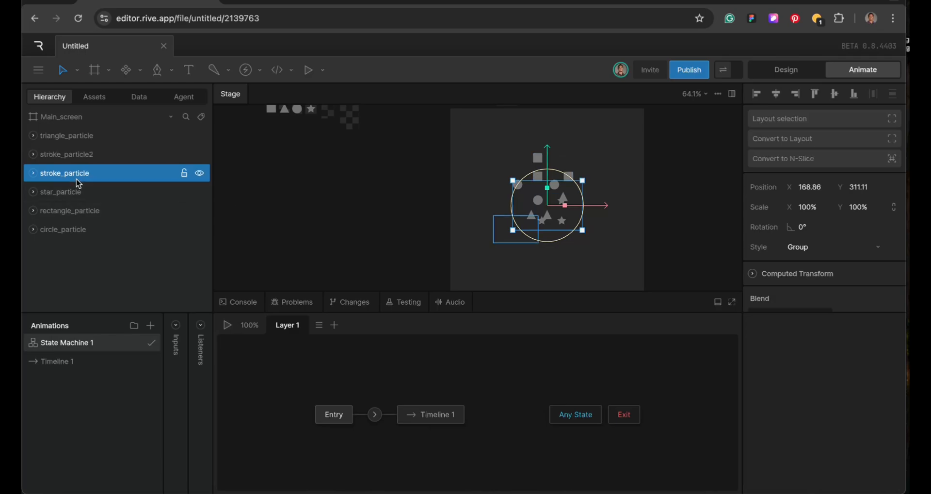
left_click(815, 95)
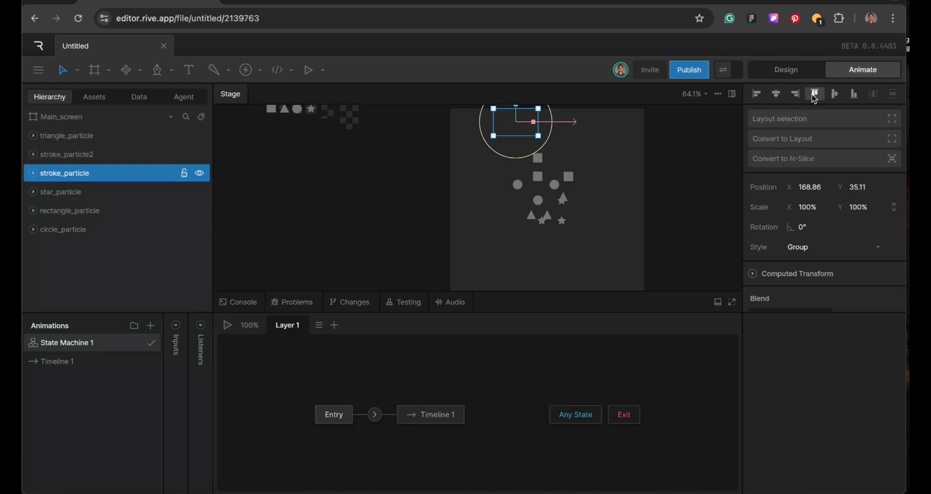
left_click(834, 95)
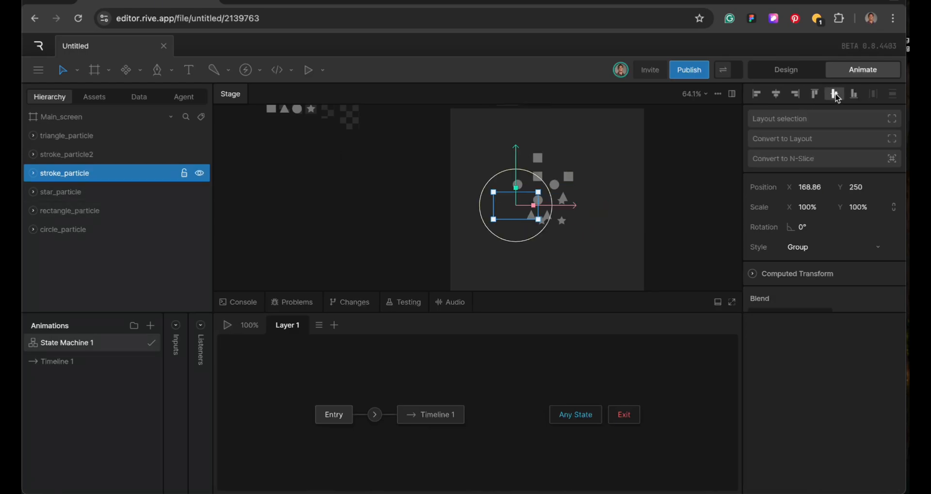
left_click(776, 95)
Step: Center the star_particle, rectangle_particle and circle_particle groups horizontally and vertically on the Main_screen artboard
left_click(66, 198)
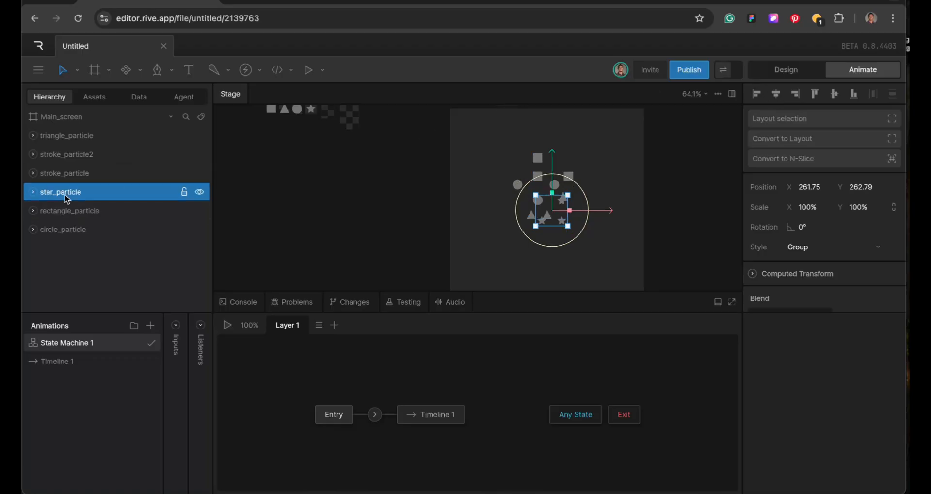
left_click(776, 95)
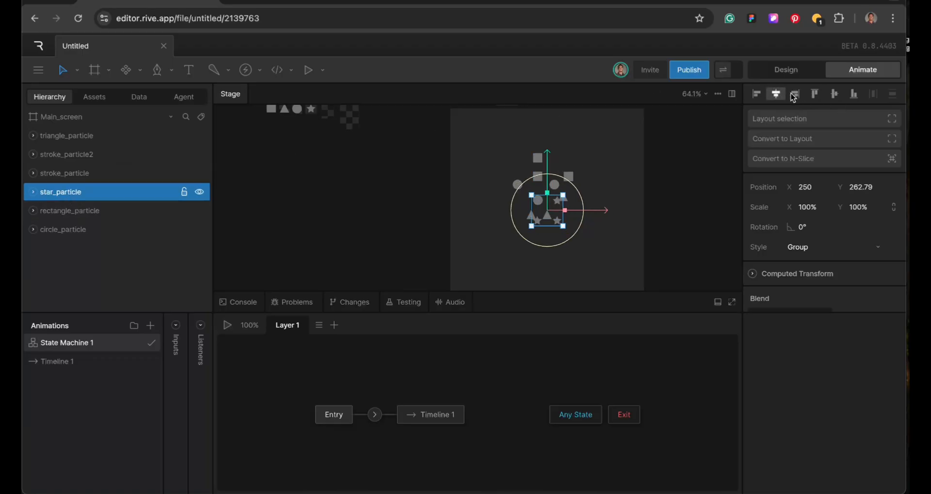
left_click(838, 93)
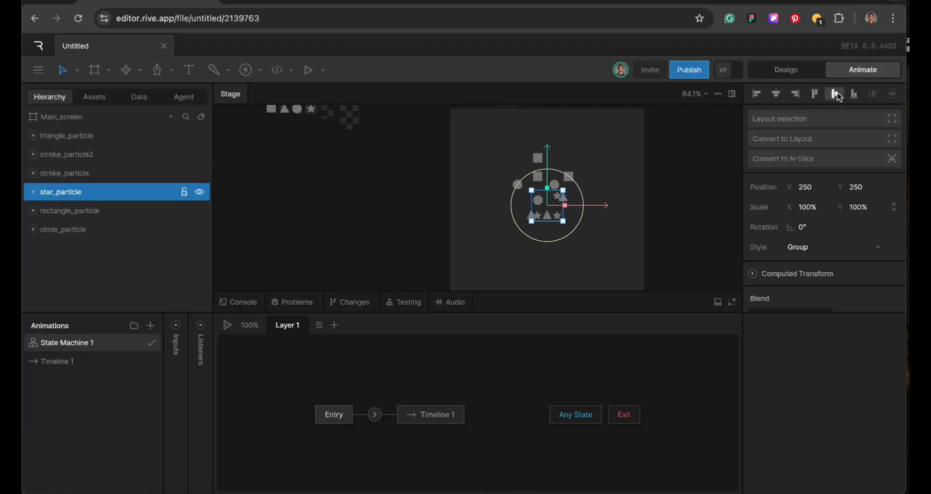
left_click(66, 212)
left_click(776, 95)
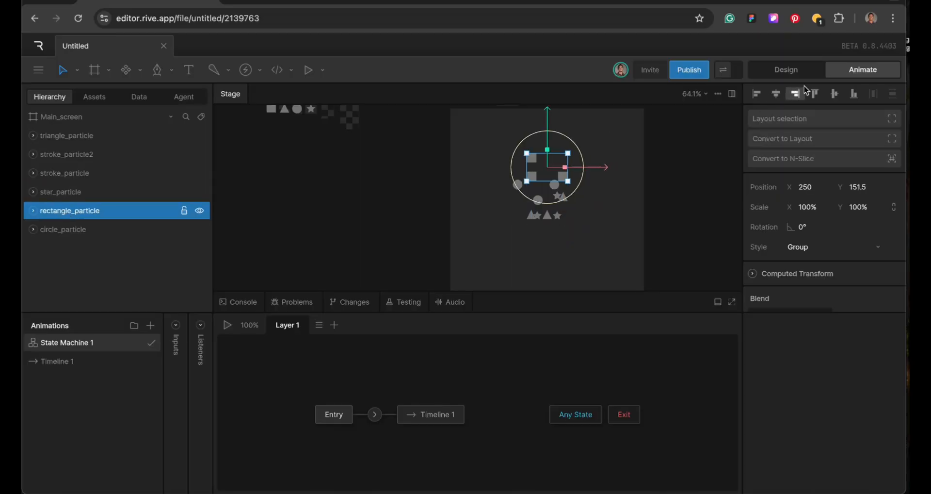
left_click(830, 93)
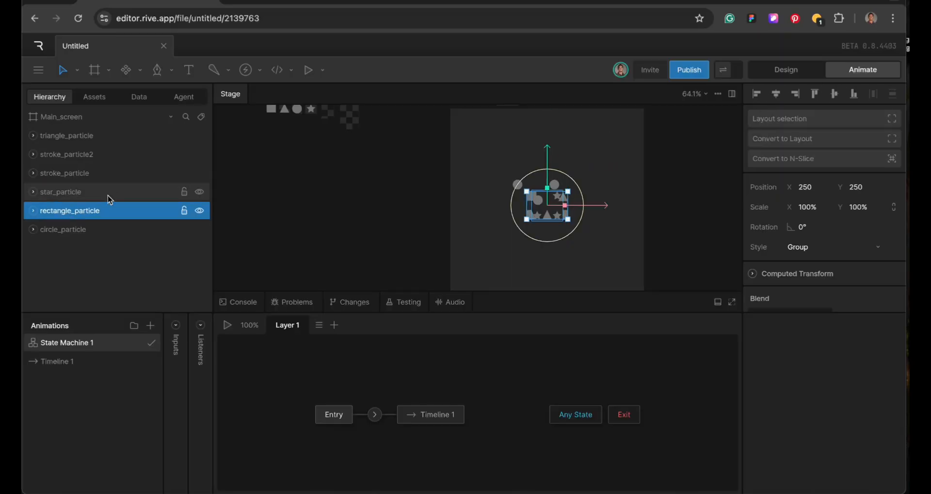
left_click(112, 227)
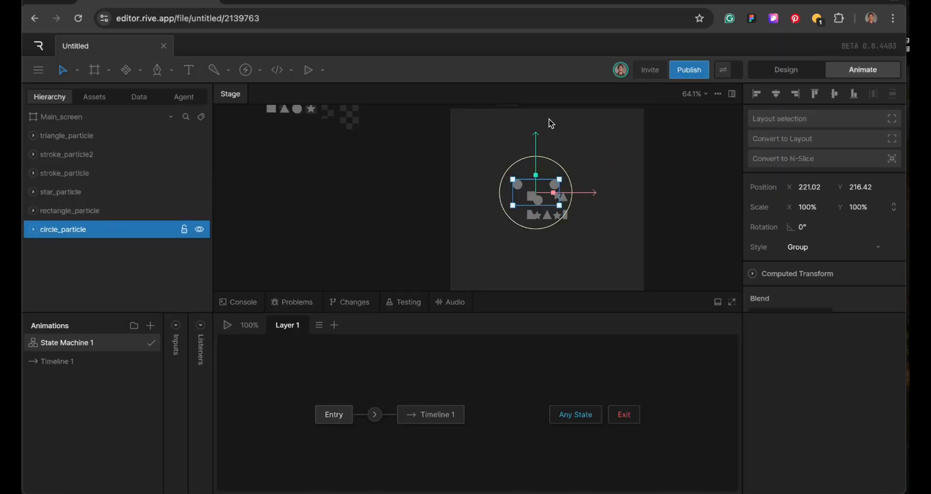
left_click(776, 94)
left_click(834, 94)
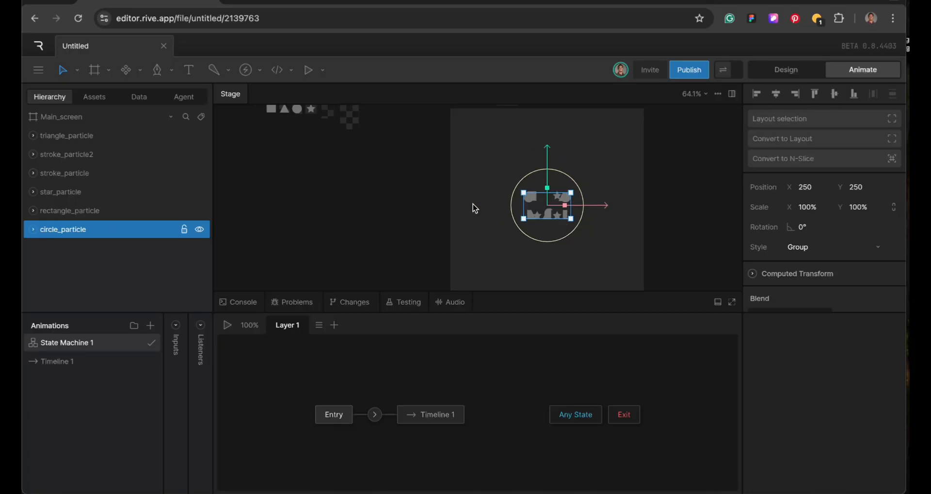
left_click(505, 209)
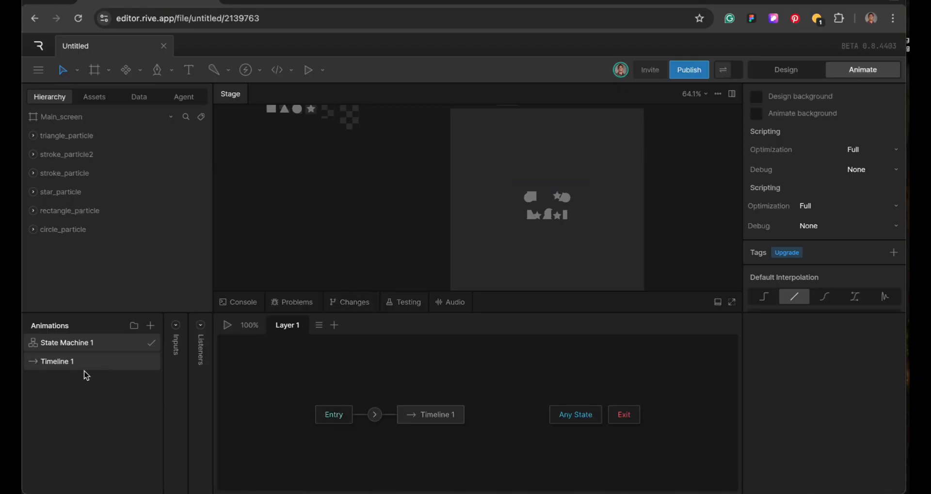
Step: Rename the Timeline 1 animation as celebrate
left_click(72, 364)
double_click(72, 364)
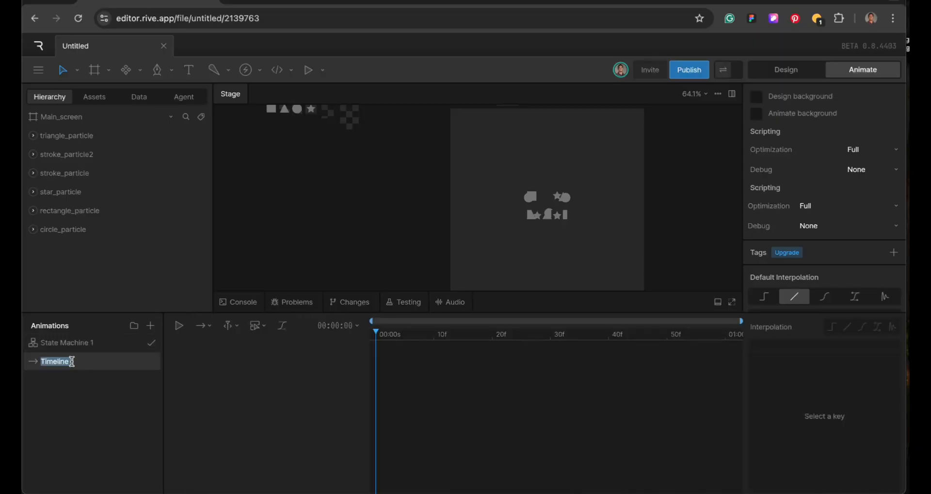
type("celebrate")
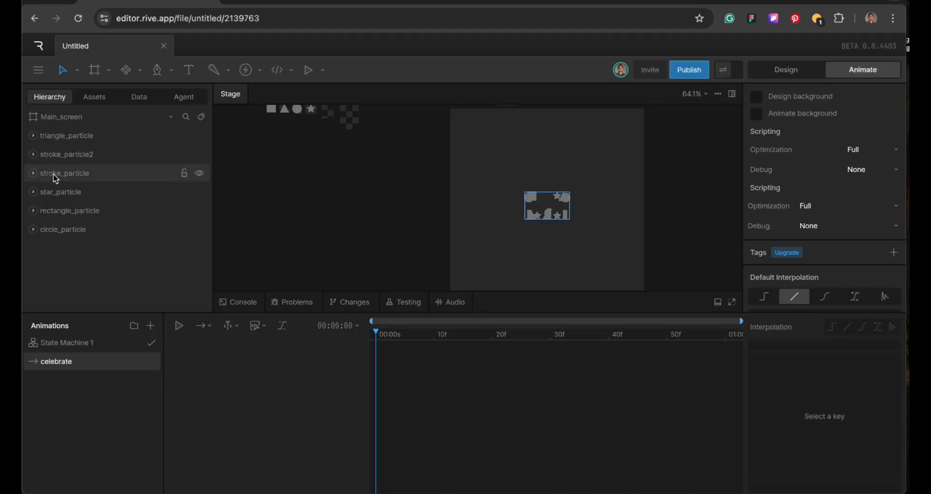
Step: Wrap the confetti_circle instance in its own nested groups inside circle_particle
left_click(57, 228)
left_click(32, 230)
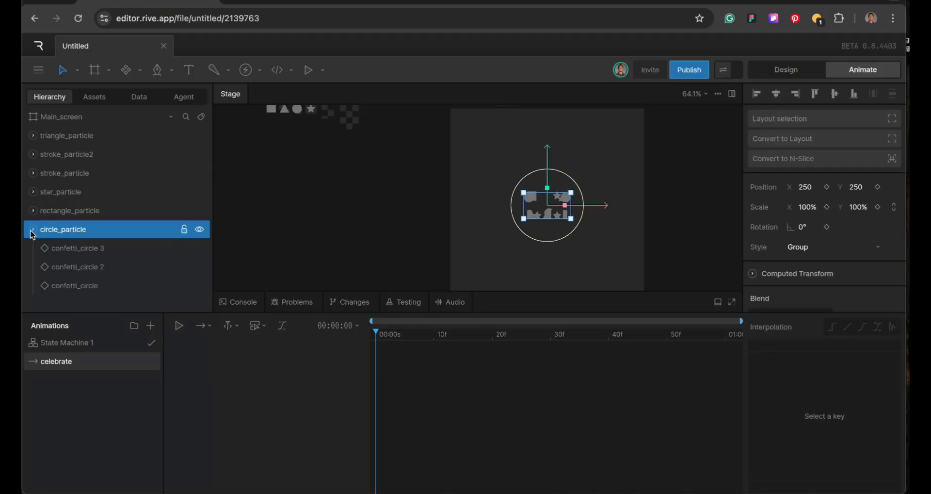
left_click(79, 243)
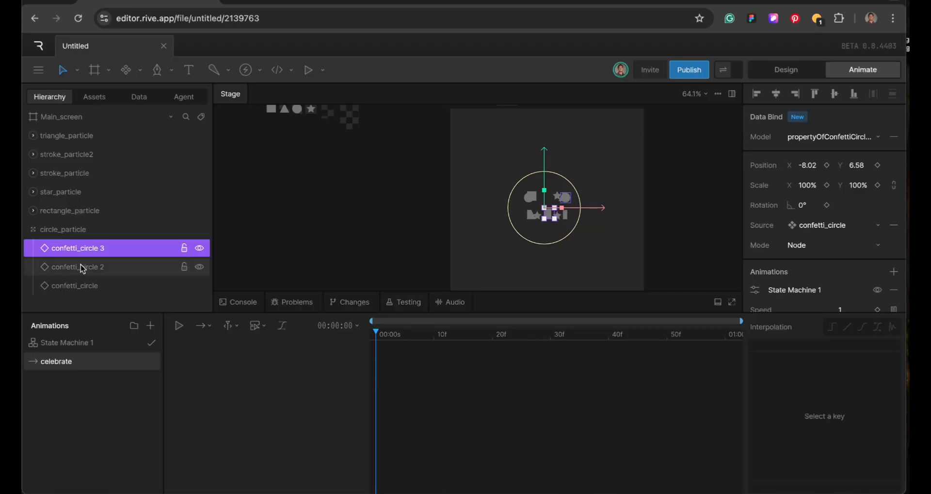
left_click(85, 285)
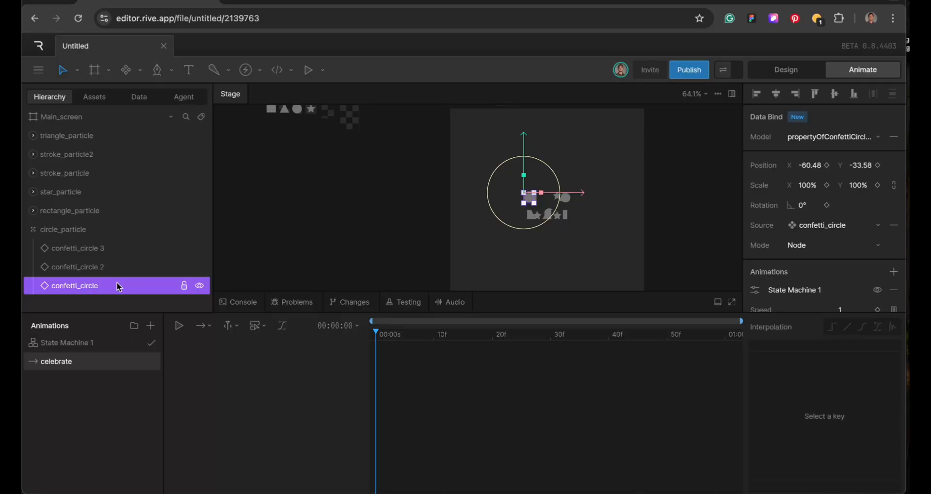
key("a")
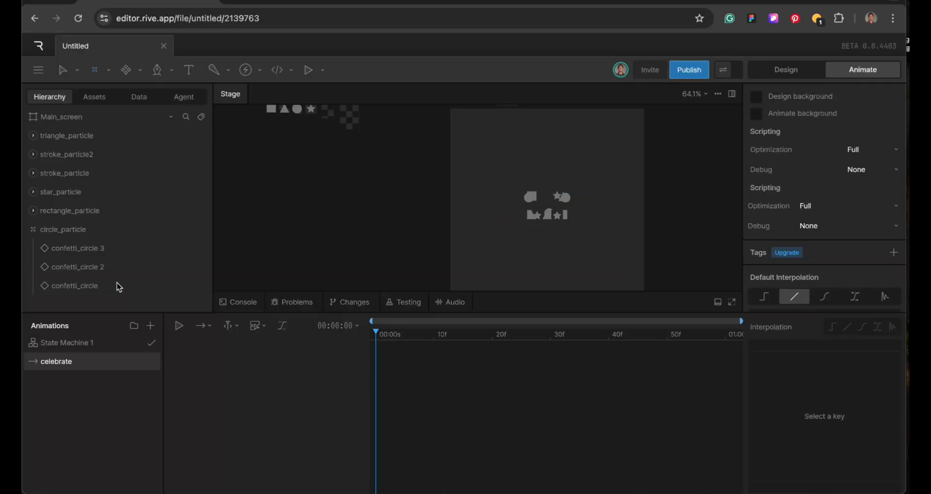
left_click(95, 292)
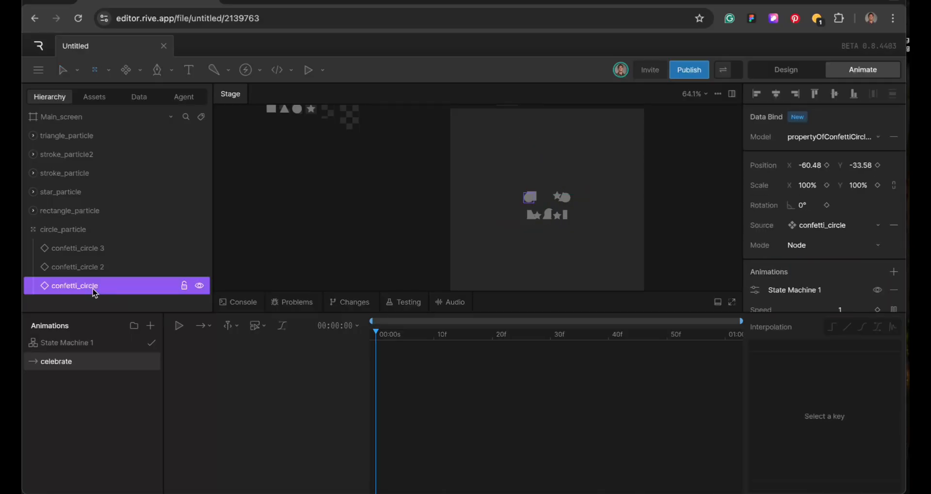
key("ctrl+g")
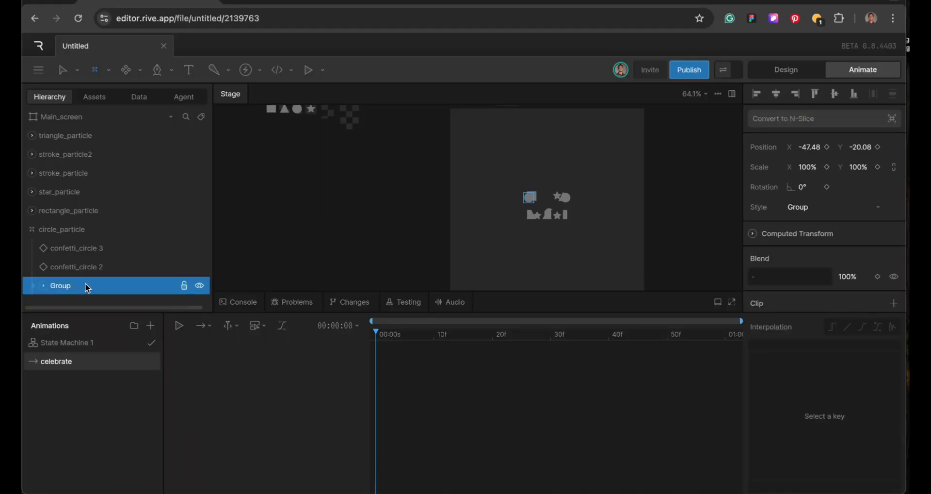
left_click(46, 290)
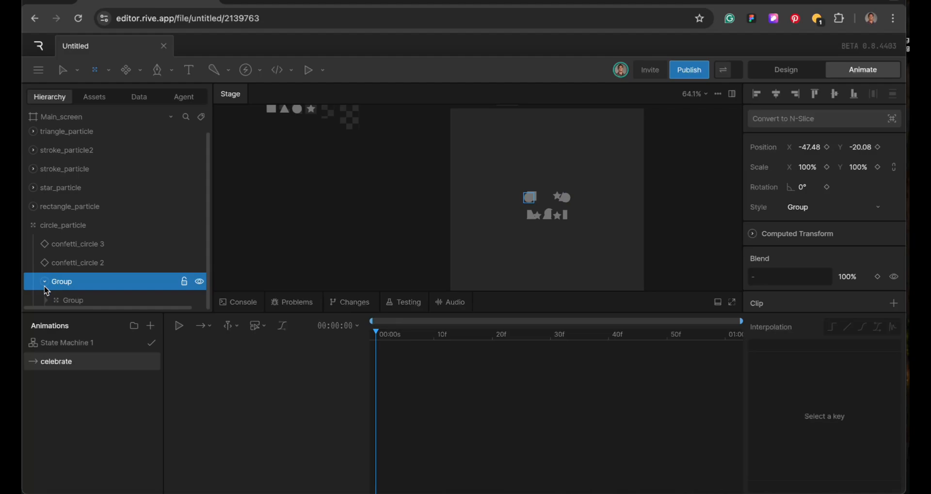
left_click(68, 302)
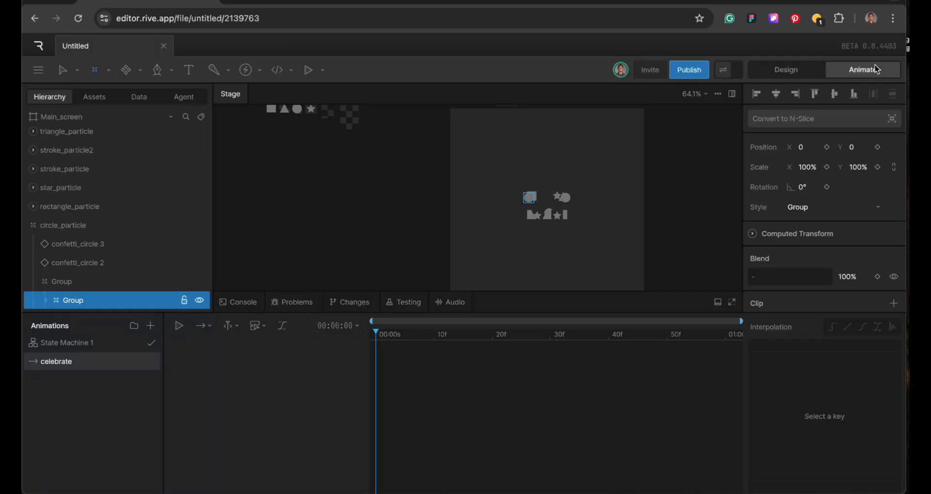
Step: Switch to Design mode and wrap confetti_circle 2 and confetti_circle 3 each in a separate group
left_click(790, 63)
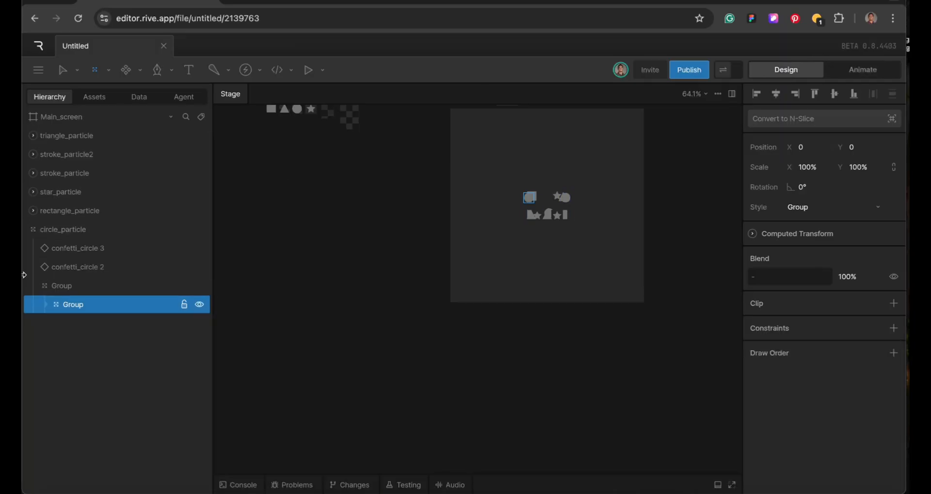
left_click(59, 266)
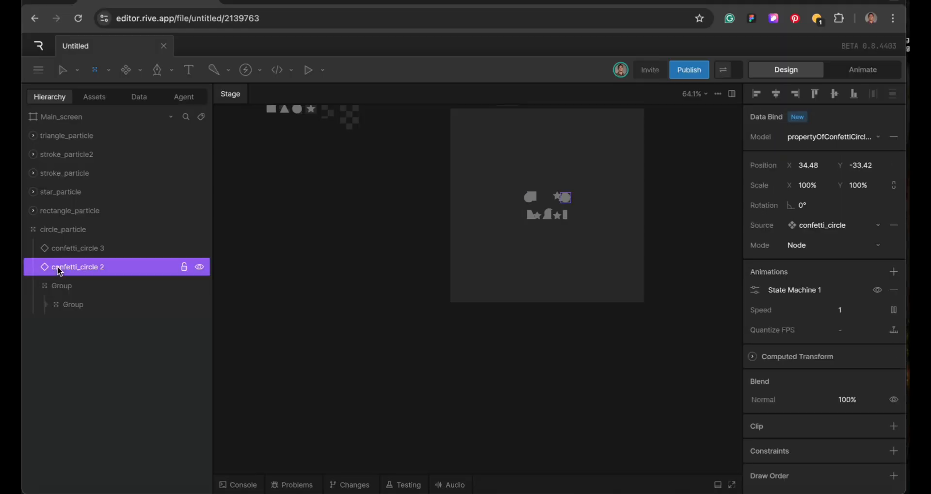
key("ctrl+g")
left_click(63, 248)
key("ctrl+g")
Step: Wrap each of the three confetti_rectangle instances inside rectangle_particle in its own group
left_click(42, 211)
left_click(37, 211)
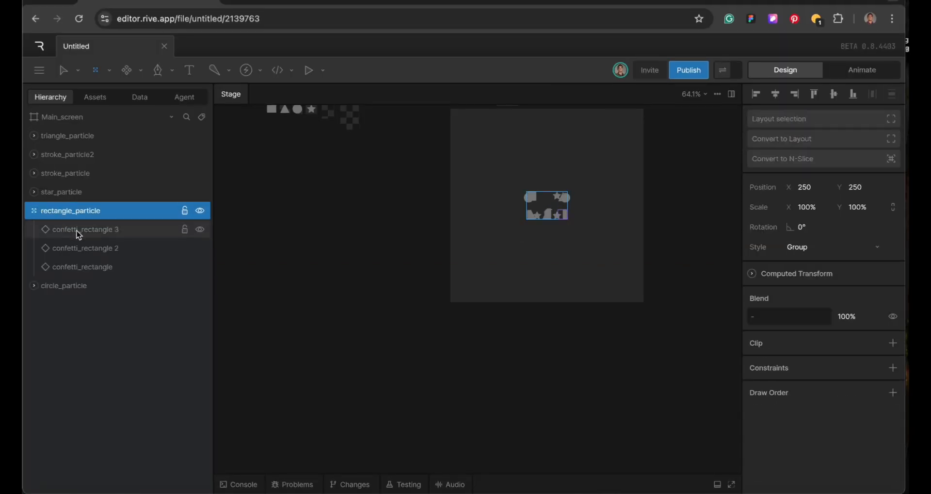
left_click(78, 267)
key("ctrl+g")
left_click(75, 248)
key("ctrl+g")
left_click(55, 228)
key("ctrl+g")
Step: Wrap each of the three confetti_star instances inside star_particle in its own group
left_click(36, 192)
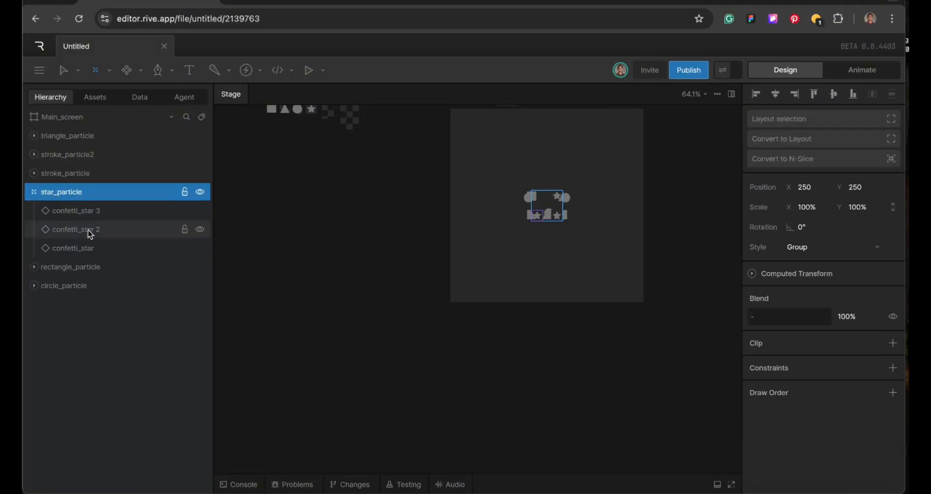
left_click(87, 248)
key("ctrl+g")
left_click(90, 229)
key("ctrl+g")
left_click(87, 210)
key("ctrl+g")
left_click(34, 192)
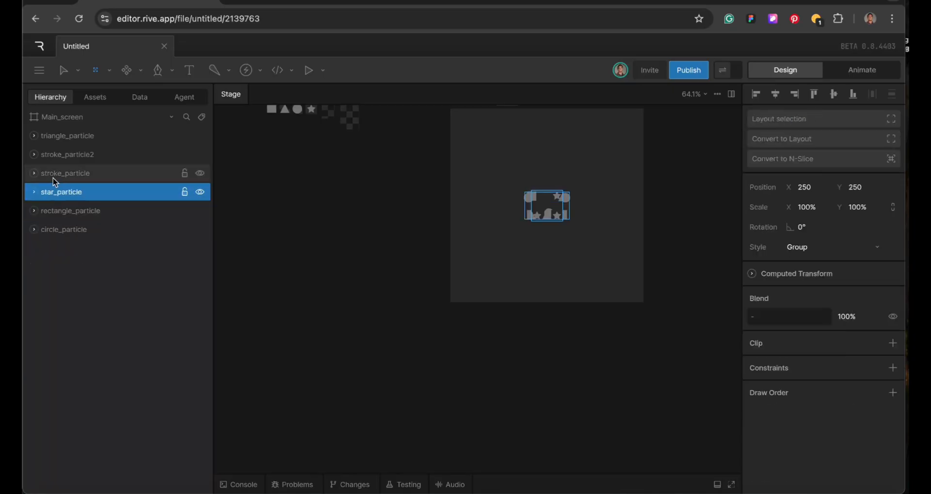
Step: Wrap each of the three stroke instances inside stroke_particle in its own group
left_click(33, 173)
left_click(87, 228)
key("ctrl+g")
left_click(87, 210)
key("ctrl+g")
left_click(88, 192)
key("ctrl+g")
left_click(34, 173)
Step: Wrap each of the three confetti_stroke2 instances inside stroke_particle2 in its own group
left_click(34, 155)
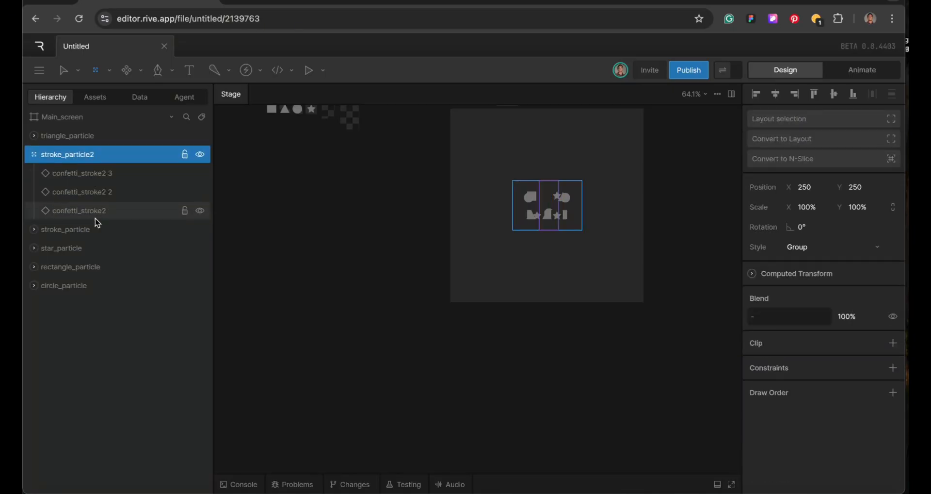
left_click(92, 211)
key("ctrl+g")
left_click(92, 192)
key("ctrl+g")
left_click(93, 173)
key("ctrl+g")
Step: Wrap each of the three confetti_triangle instances inside triangle_particle in its own group
left_click(89, 193)
key("ctrl+g")
left_click(92, 173)
key("ctrl+g")
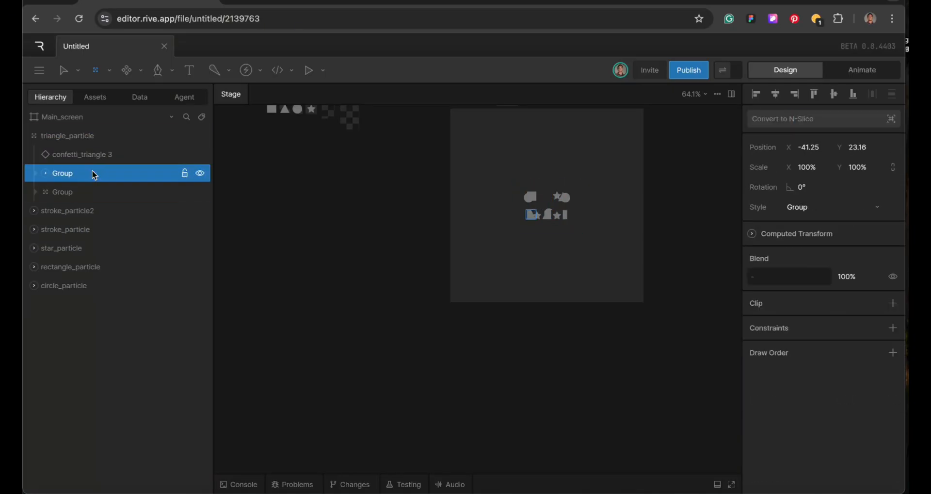
left_click(82, 154)
key("ctrl+g")
left_click(34, 136)
Step: Move the two outer circle groups of circle_particle inward, closer to the middle of the cluster
left_click(60, 229)
key("v")
scroll(549, 218, "up", 8)
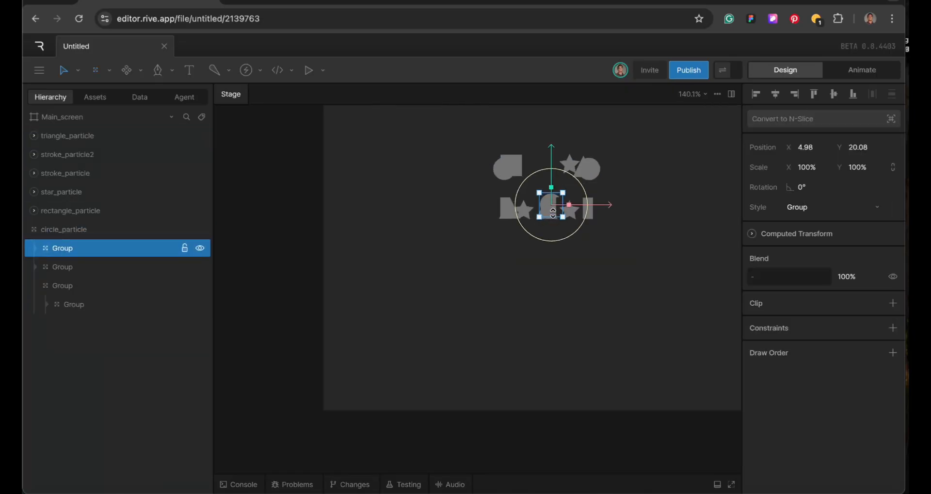
left_click(551, 226)
left_click(81, 306)
left_click(46, 285)
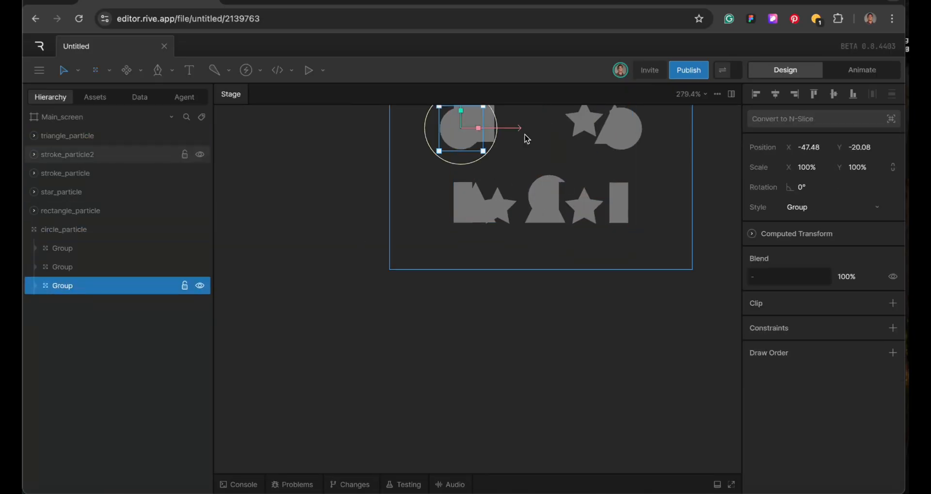
left_click_drag(473, 129, 524, 129)
scroll(555, 127, "up", 2)
left_click_drag(622, 182, 537, 167)
left_click(153, 250)
left_click(34, 229)
Step: Reposition the rectangle groups in rectangle_particle closer together, placing the last one at about X 30.5, Y -19
left_click(53, 210)
left_click(68, 232)
left_click_drag(646, 251, 584, 242)
left_click_drag(543, 206, 536, 172)
left_click(71, 249)
left_click(69, 266)
left_click_drag(484, 253, 603, 252)
left_click_drag(580, 194, 580, 121)
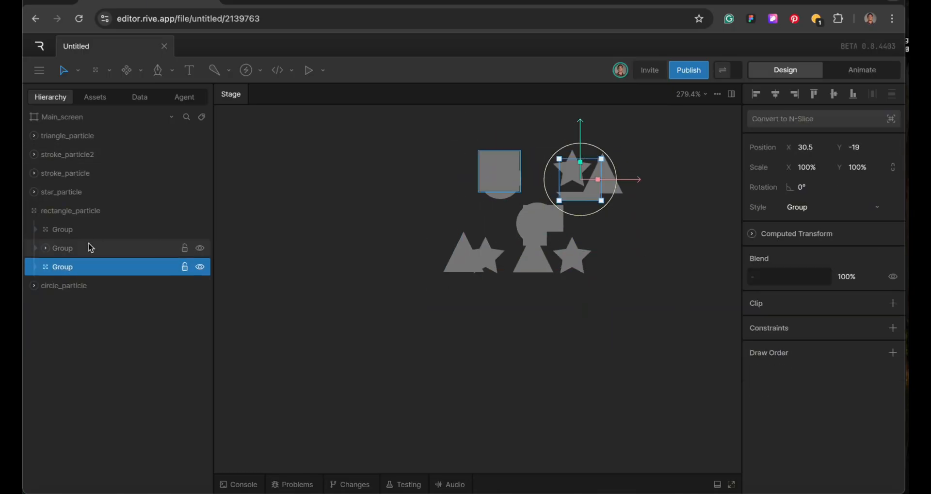
left_click(34, 210)
Step: Reposition the star_particle groups, placing the first at about X 18, Y -14, the second higher, and the third at about X 25.5, Y 11
left_click(34, 192)
left_click(62, 211)
left_click_drag(630, 168, 617, 167)
left_click_drag(559, 113, 559, 130)
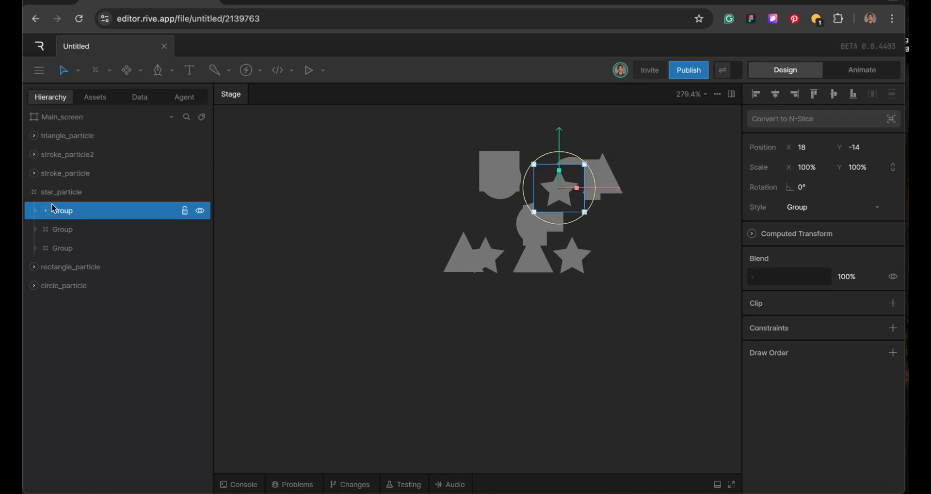
left_click(62, 229)
left_click_drag(485, 196, 485, 158)
left_click(62, 248)
left_click_drag(572, 212, 572, 188)
scroll(428, 197, "down", 5)
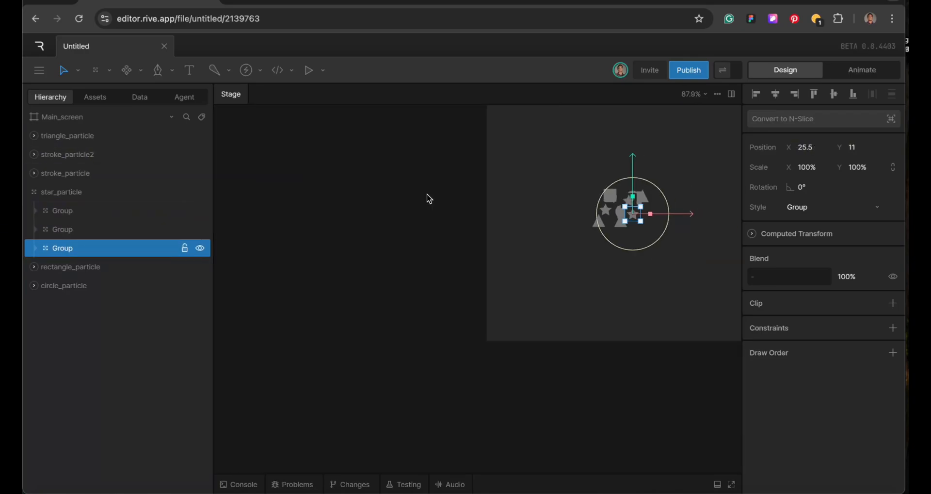
scroll(380, 191, "up", 6)
left_click(493, 203)
left_click(892, 430)
scroll(554, 322, "down", 3)
scroll(554, 322, "right", 5)
scroll(511, 337, "up", 3)
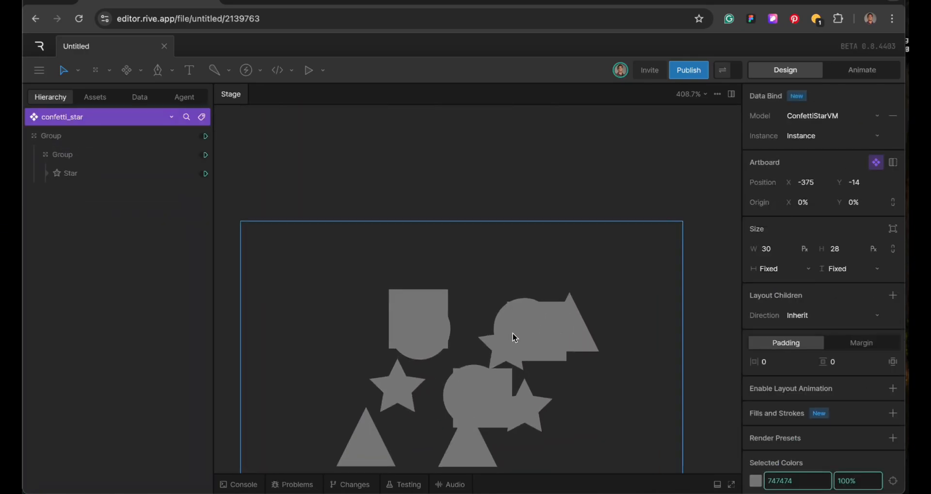
scroll(511, 337, "down", 1)
left_click(379, 291)
Step: Rotate the three stroke groups in stroke_particle to different angles, turning the first to about -89°
left_click(34, 191)
left_click(33, 173)
left_click(62, 192)
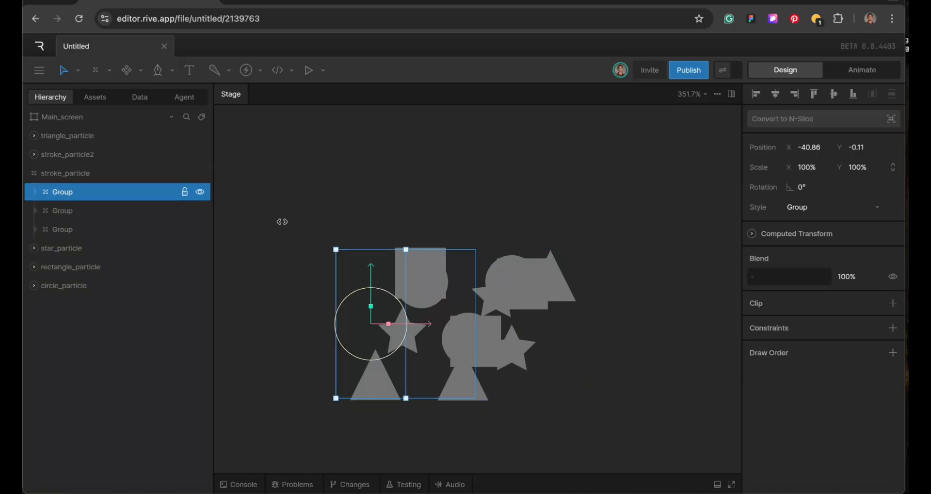
left_click_drag(397, 298, 317, 266)
left_click(62, 211)
left_click_drag(458, 292, 421, 412)
left_click_drag(411, 325, 397, 331)
left_click_drag(451, 411, 460, 442)
left_click(62, 192)
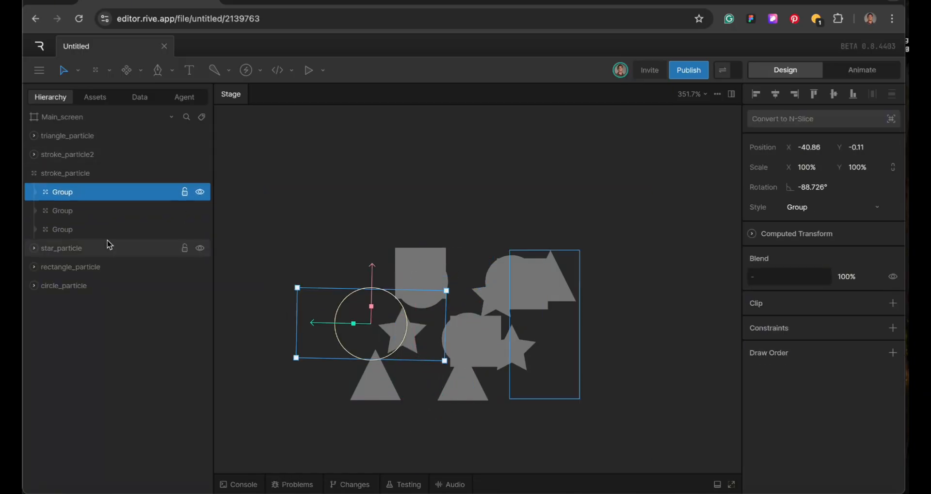
left_click(62, 229)
left_click_drag(507, 396, 575, 359)
left_click(34, 173)
Step: Rotate and move the groups in stroke_particle2, placing one at about X -38.5, Y 41, turned -140°, and another at about X 33, Y -67, turned 34°
left_click(34, 155)
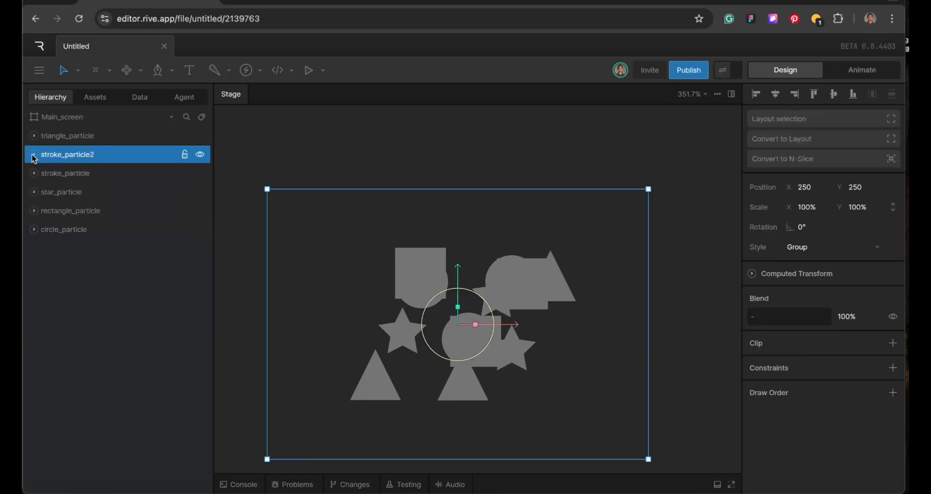
left_click(62, 173)
left_click_drag(616, 296, 628, 311)
left_click_drag(597, 341, 517, 229)
left_click(357, 303)
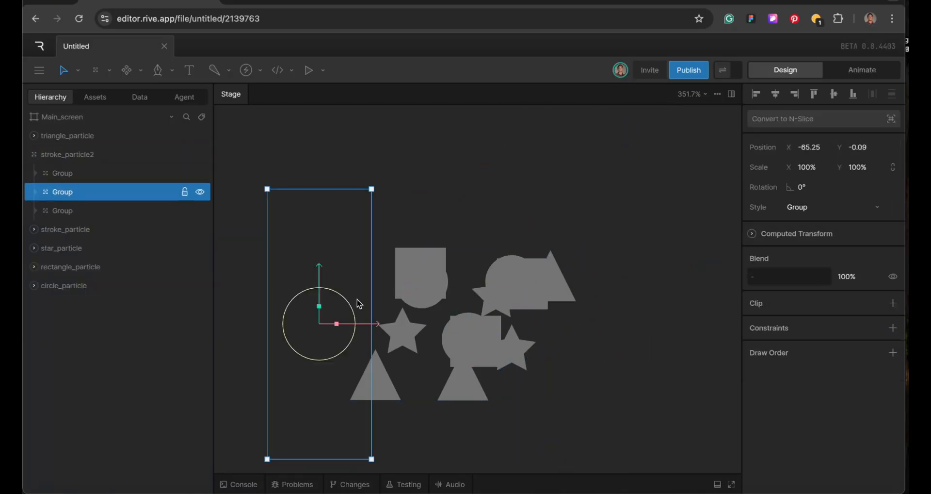
left_click_drag(350, 306, 289, 342)
left_click_drag(337, 343, 394, 429)
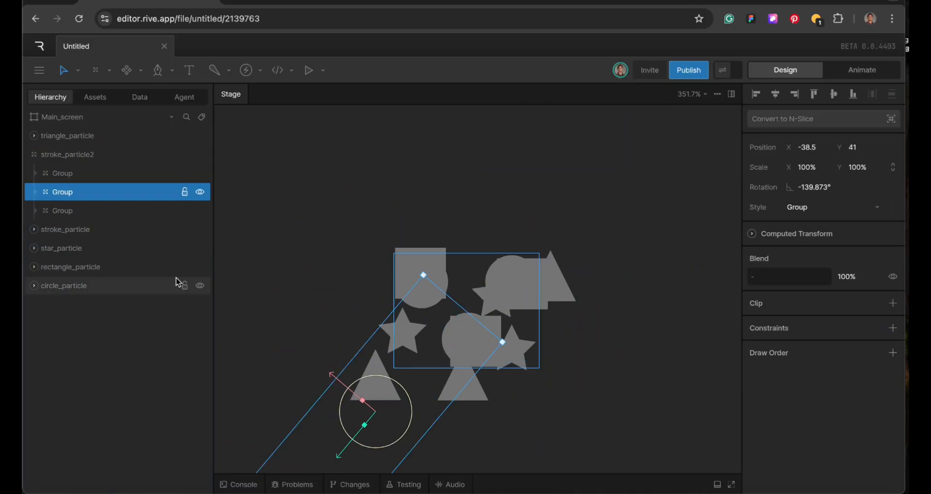
left_click(108, 211)
left_click_drag(478, 308, 471, 271)
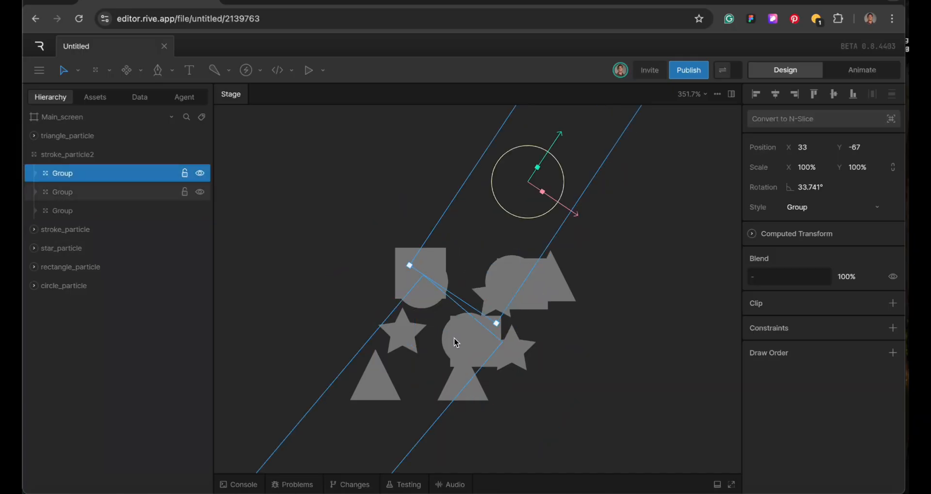
left_click_drag(562, 379, 460, 273)
Step: Move the three groups in triangle_particle closer to the cluster, placing the first at about X 11, Y -23.5
left_click(34, 154)
left_click(34, 135)
left_click(59, 154)
left_click_drag(591, 275, 527, 277)
left_click(63, 173)
left_click_drag(374, 329, 375, 283)
left_click(73, 191)
left_click_drag(422, 328, 466, 277)
left_click(35, 136)
Step: Switch to Animate mode and wrap the first triangle_particle group in another group, selecting the inner one
left_click(831, 76)
scroll(385, 242, "down", 2)
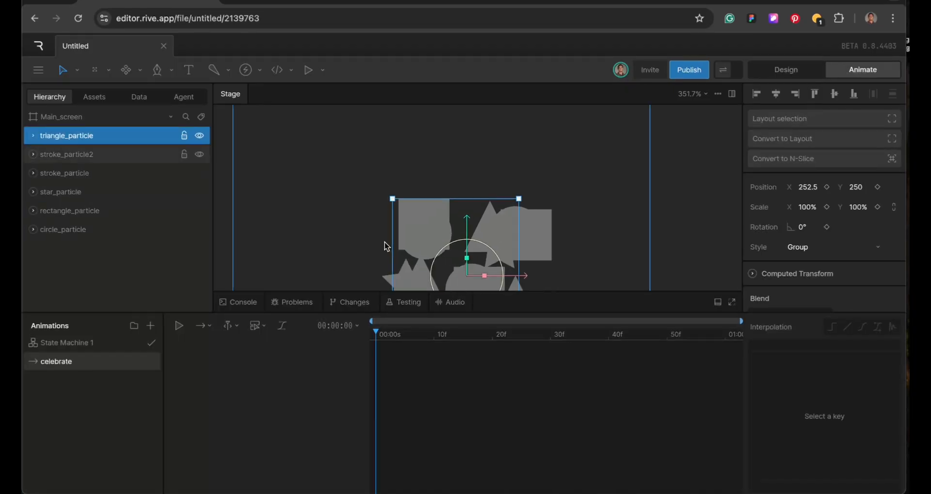
scroll(386, 243, "down", 4)
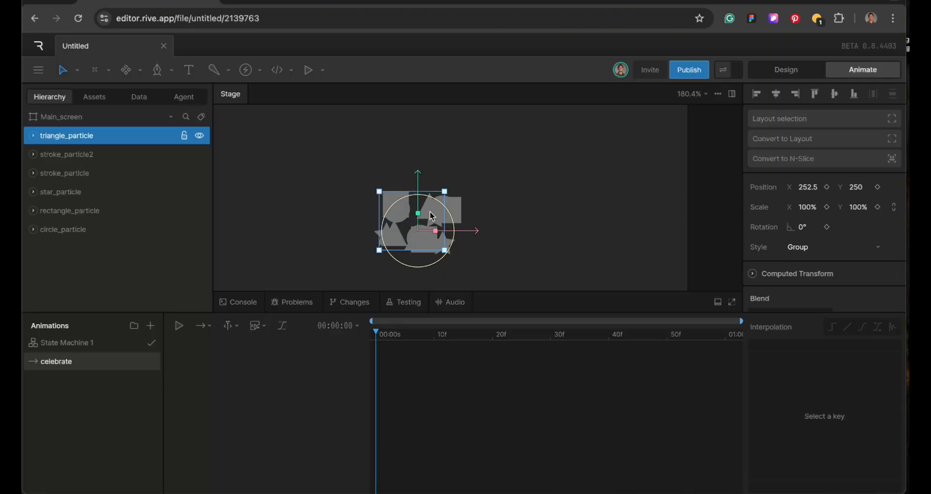
scroll(429, 212, "down", 1)
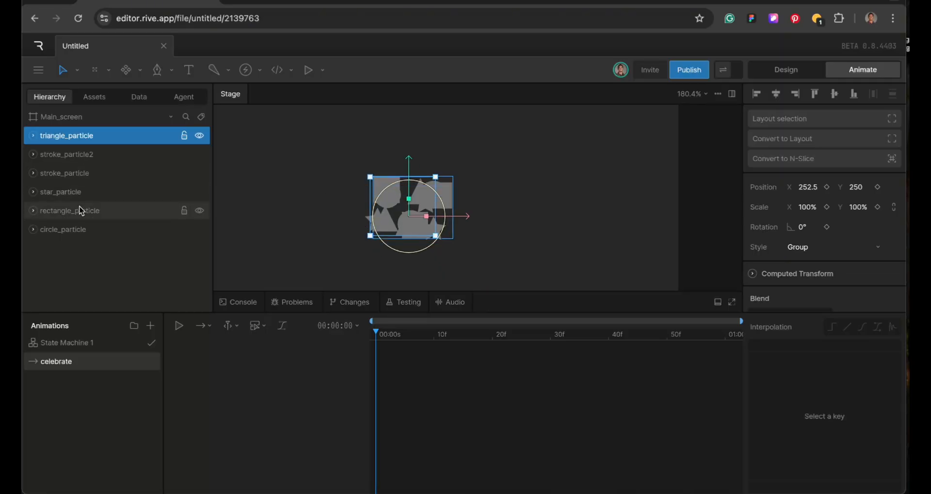
left_click(32, 136)
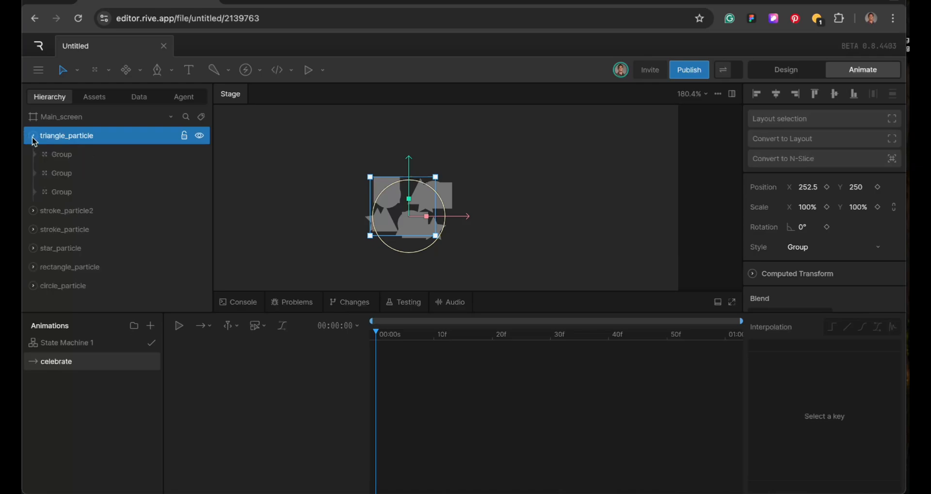
left_click(83, 154)
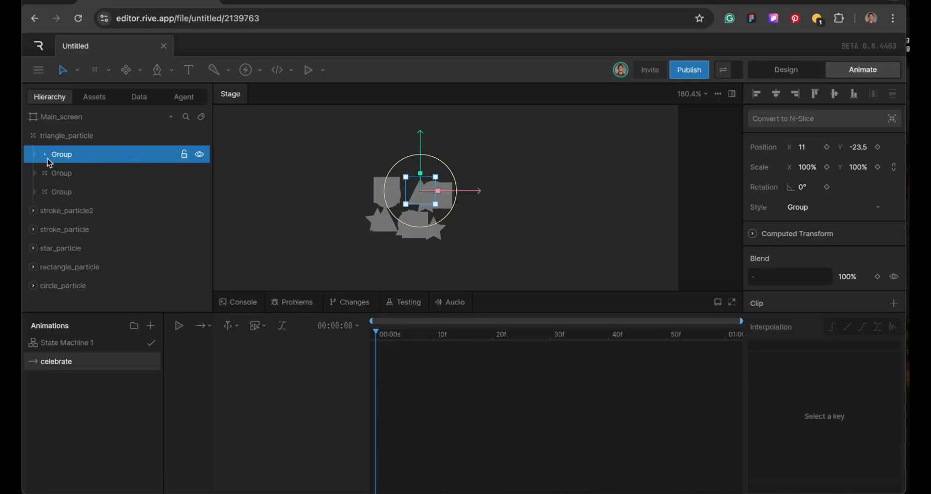
key("ctrl+g")
left_click(91, 176)
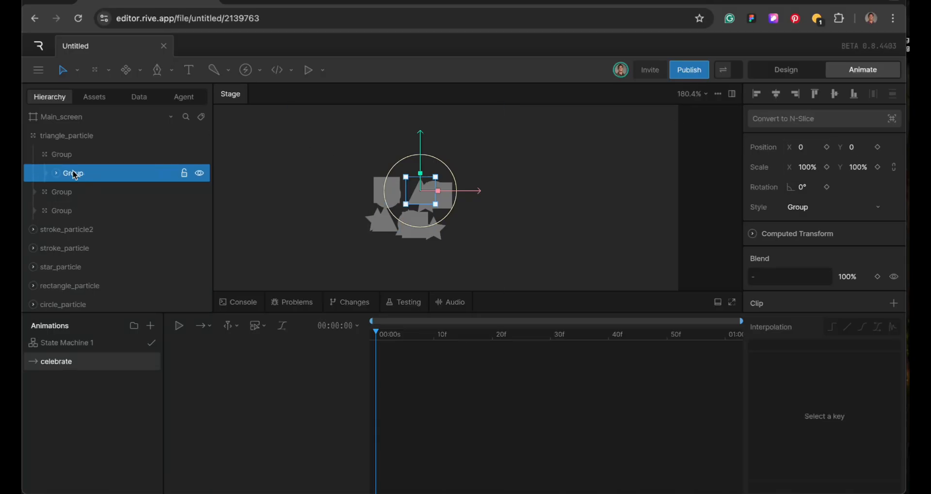
Step: Key the inner triangle group's position, scale and rotation at frame 0, and move it to X -5, Y -164 at 1 second
left_click(827, 147)
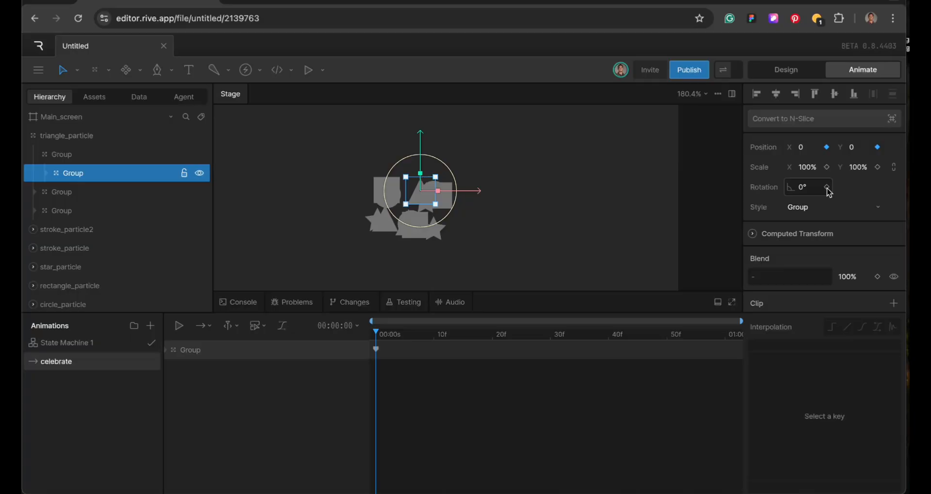
left_click(827, 167)
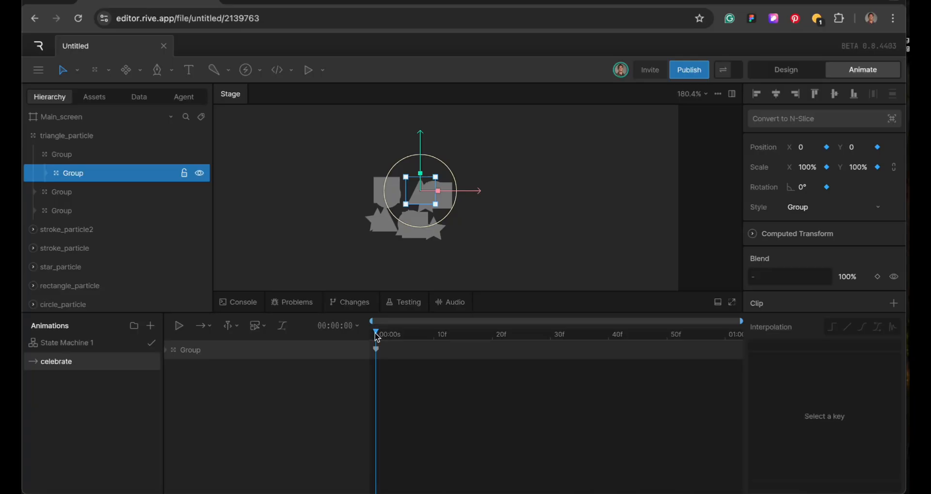
left_click_drag(377, 334, 726, 334)
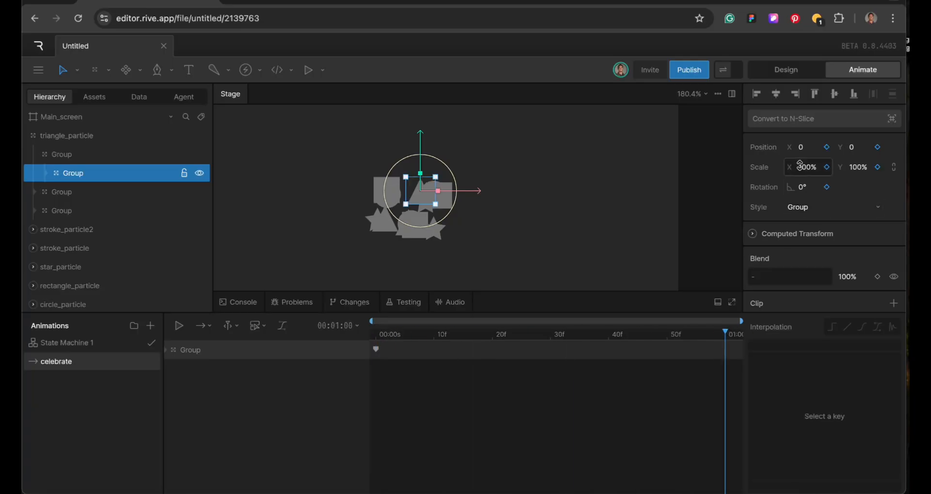
mouse_move(808, 147)
left_mouse_down()
mouse_move(809, 172)
mouse_move(812, 161)
left_mouse_up()
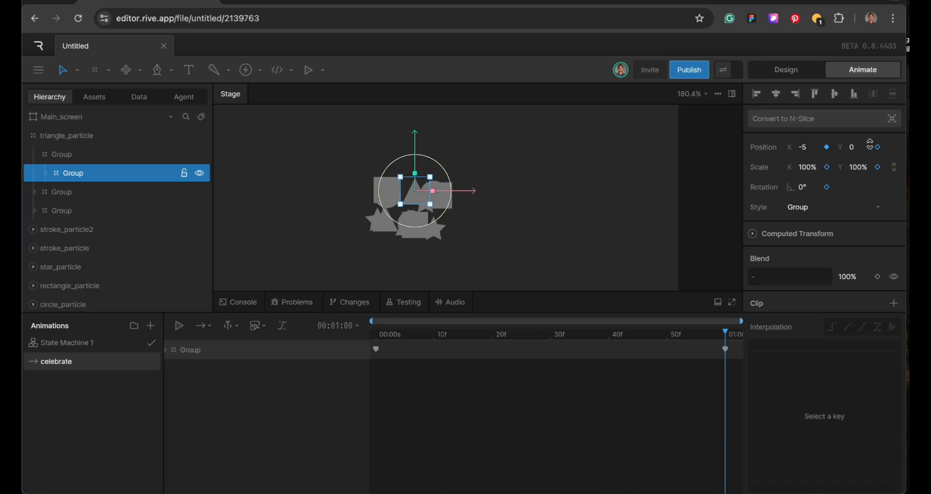
left_click_drag(863, 147, 853, 227)
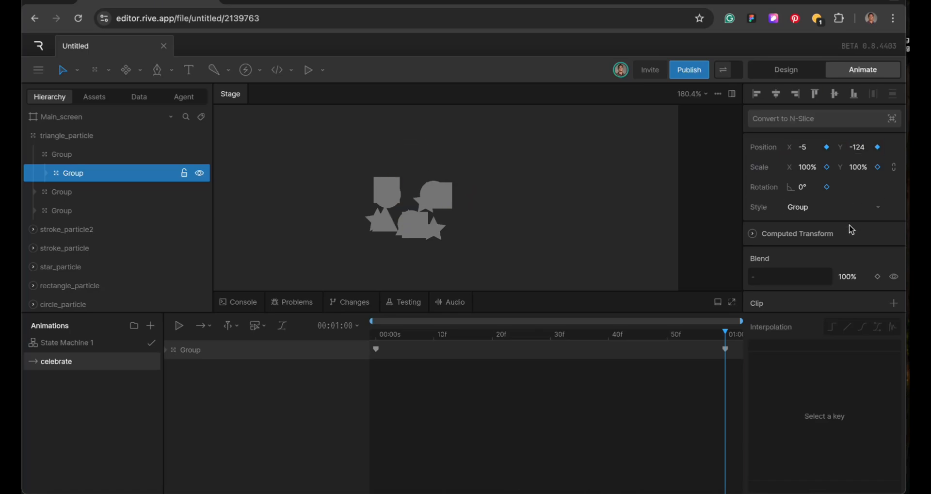
scroll(548, 162, "down", 5)
scroll(547, 163, "up", 2)
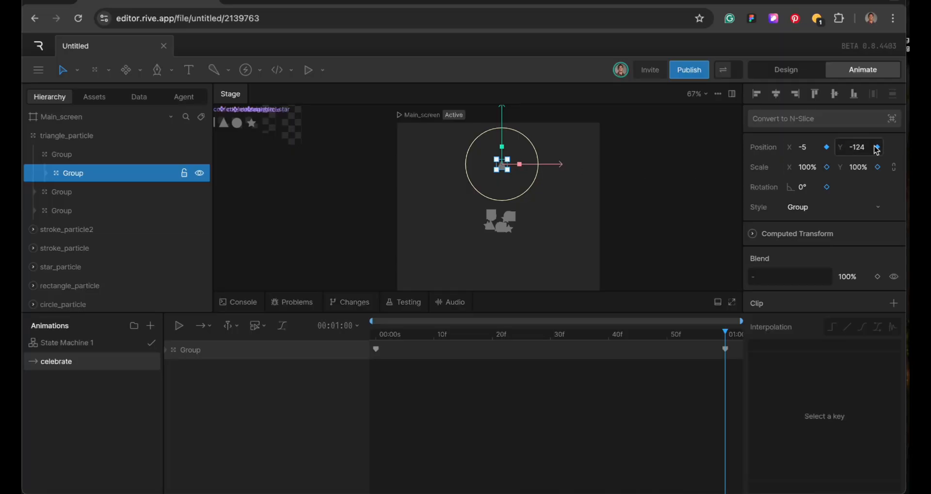
left_click_drag(860, 142, 828, 170)
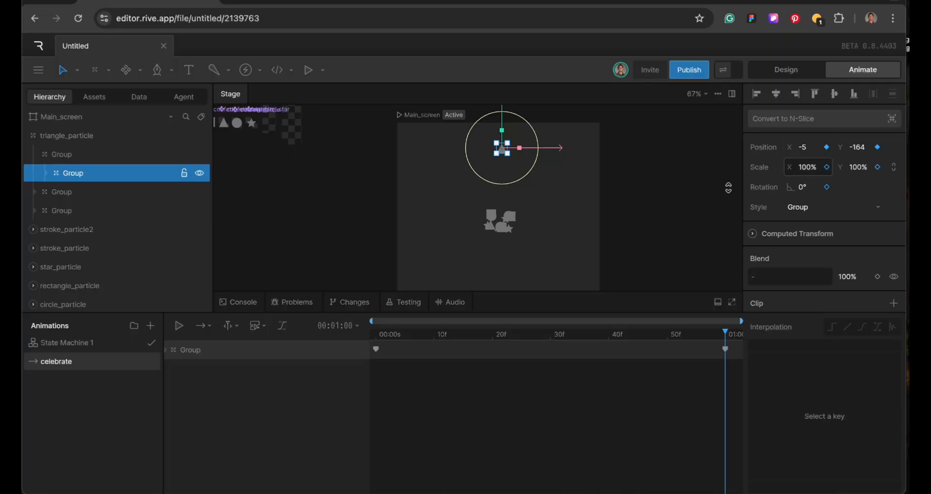
Step: Play the celebrate animation from the start to check the triangle's upward movement
left_click(377, 338)
key("space")
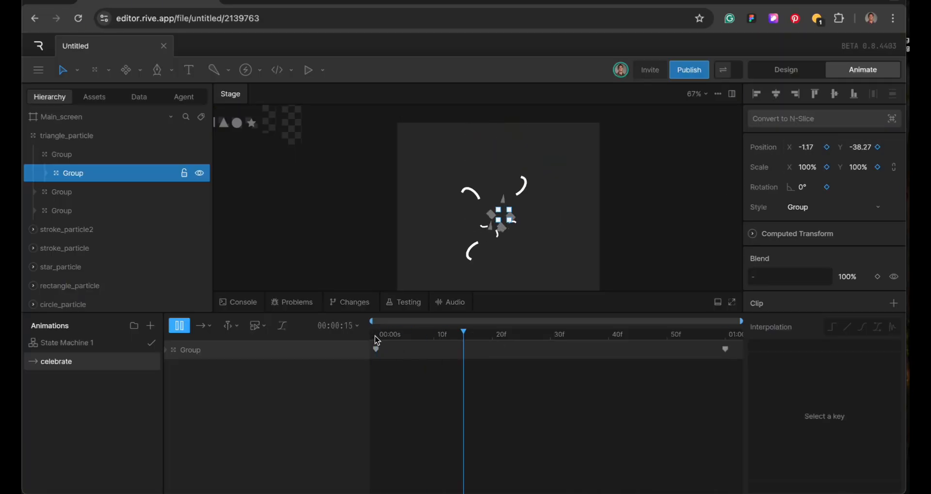
key("space")
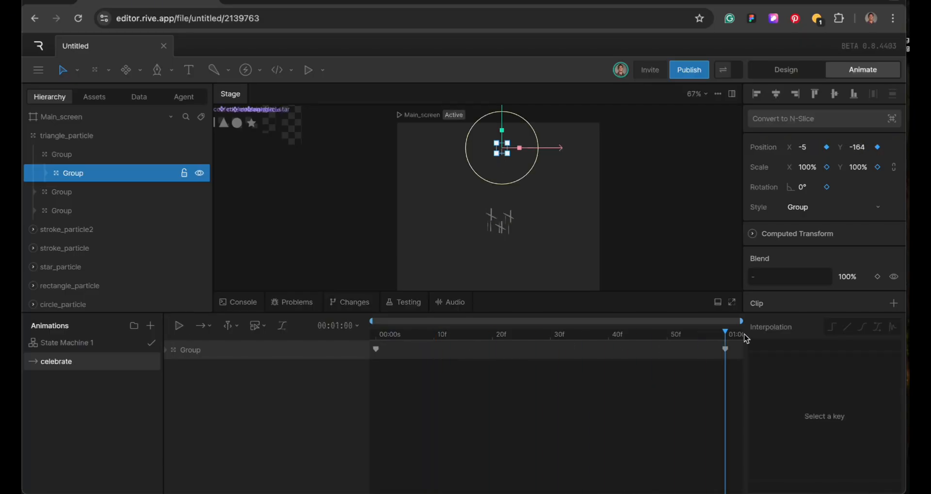
Step: Key the inner triangle group's rotation at 28° on frame 0, -17° on frame 30 and -51° at 1 second, and preview it
left_click(379, 341)
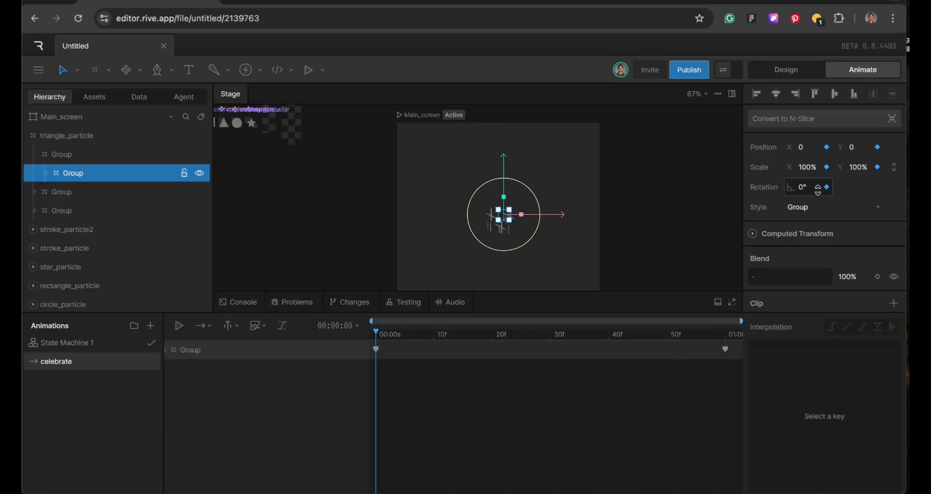
left_click_drag(818, 188, 820, 176)
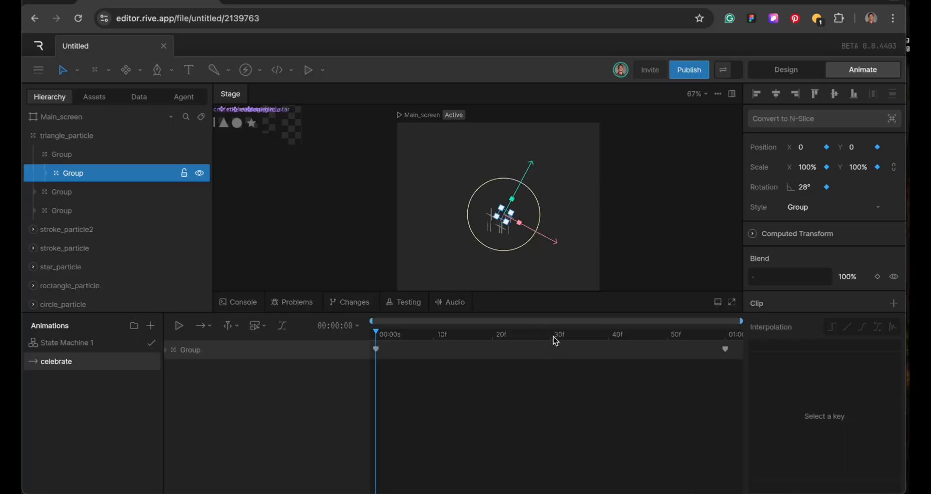
left_click_drag(556, 341, 551, 338)
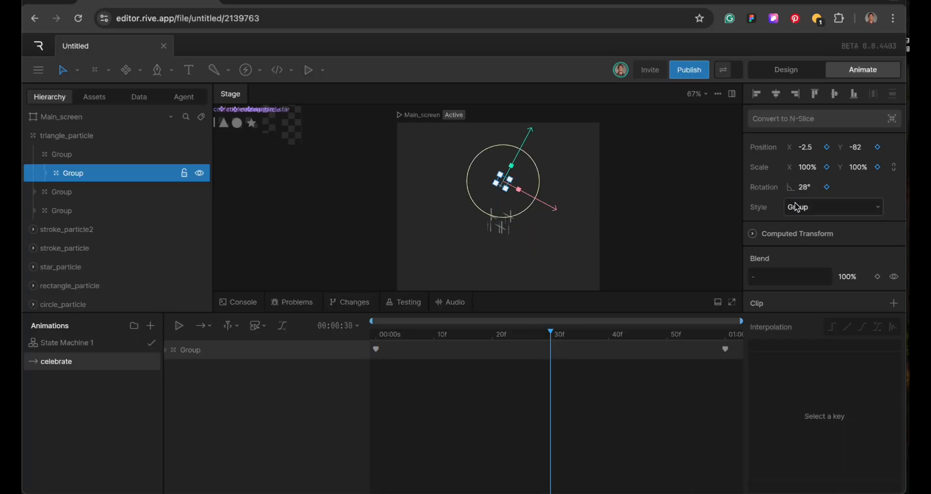
left_click_drag(810, 189, 807, 223)
left_click(725, 334)
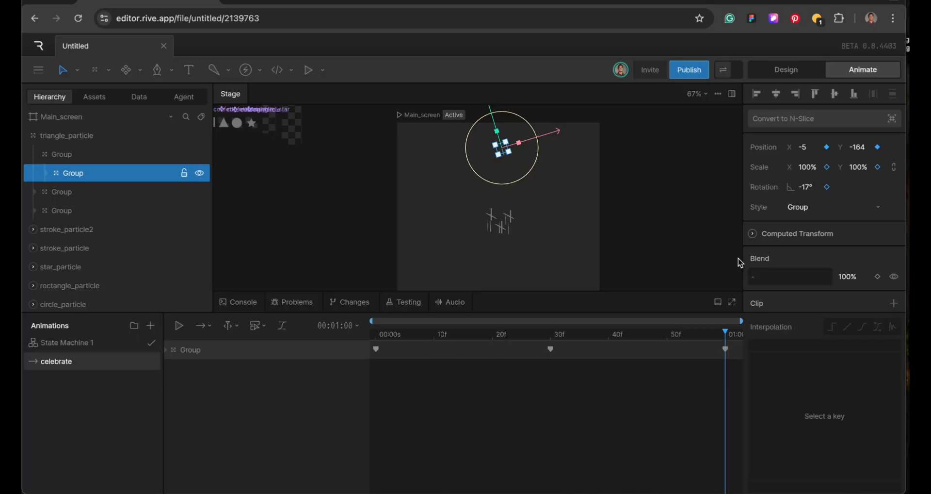
left_click_drag(812, 186, 813, 214)
key("space")
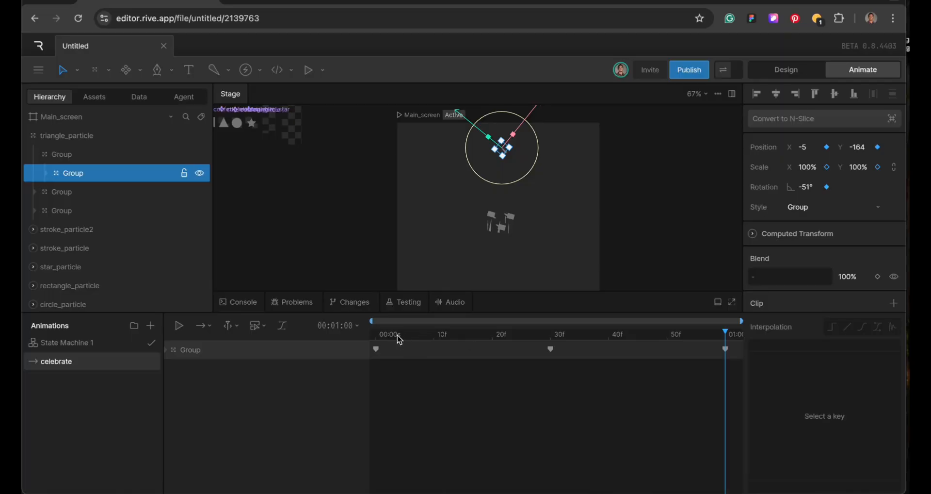
Step: Remove the inner triangle group's scale X and Y keys at frame 0 and replay the animation
left_click(377, 338)
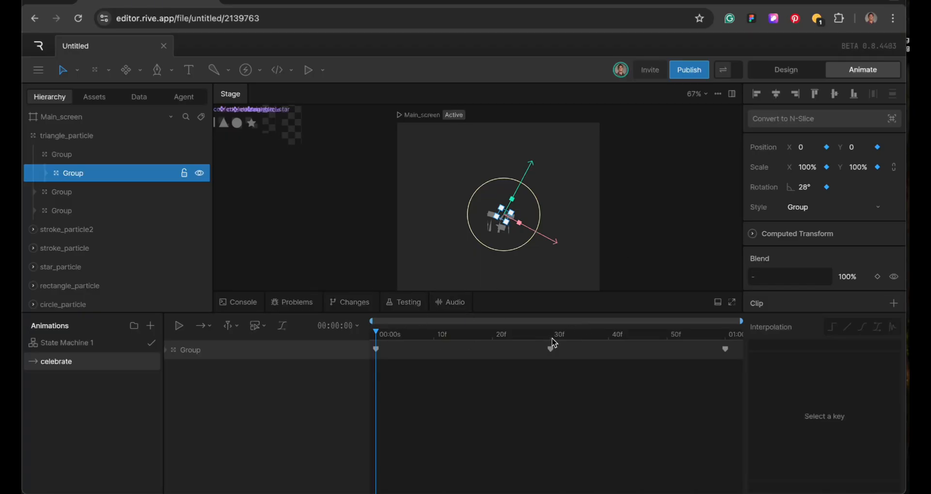
left_click(826, 168)
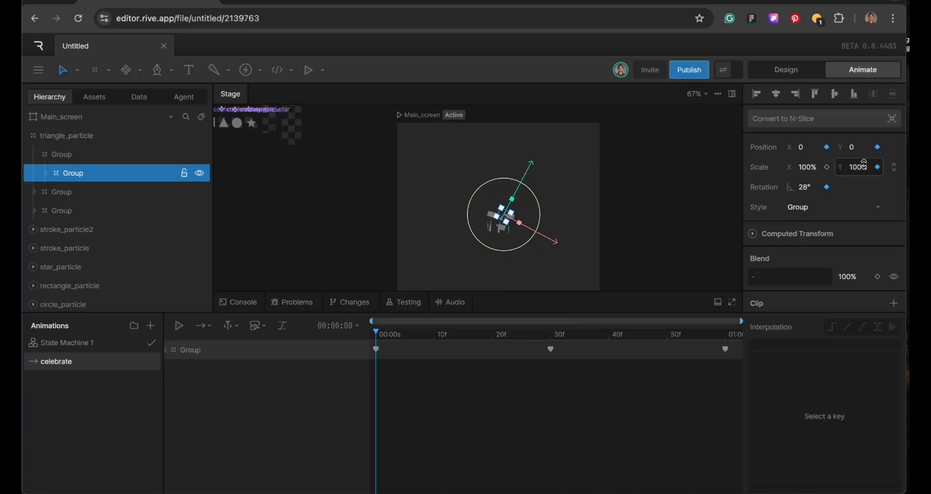
left_click(877, 167)
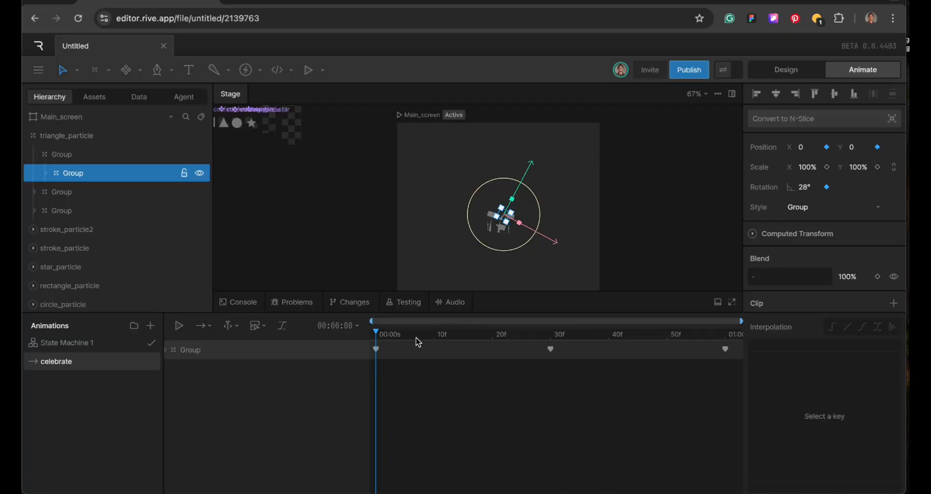
key("space")
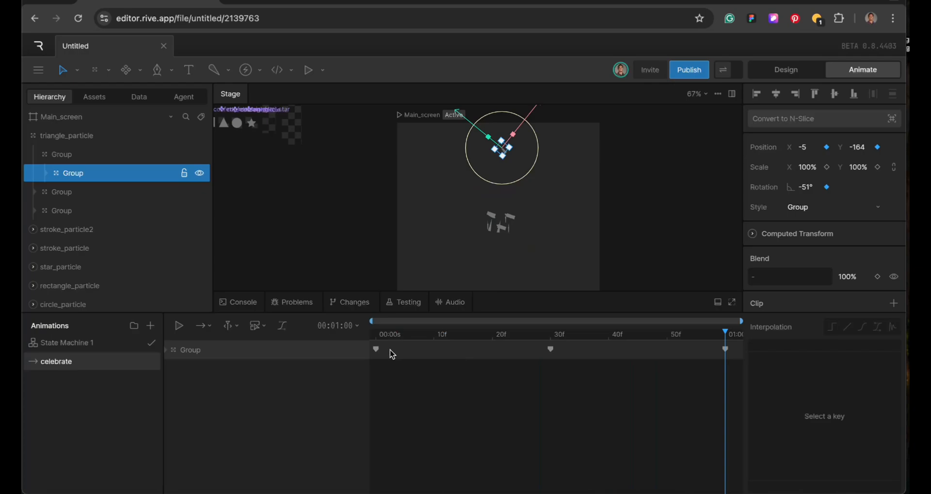
Step: Key the inner triangle group's opacity at 0% on frame 0 and 100% on frame 10
left_click(379, 335)
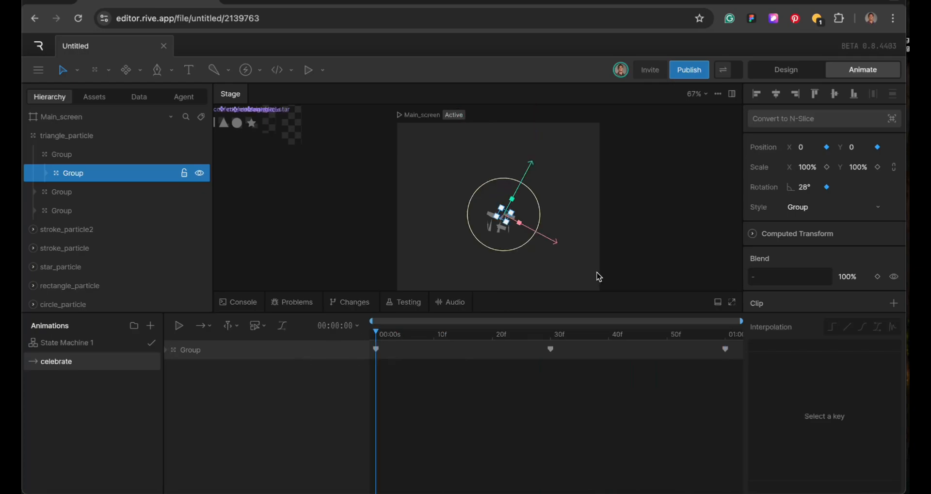
left_click(877, 277)
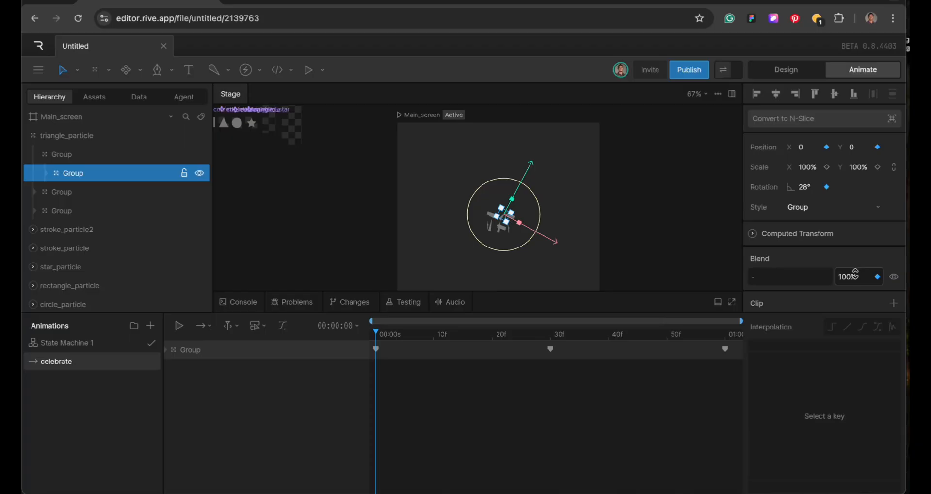
left_click(855, 274)
key("BackSpace")
key("Return")
left_click(435, 338)
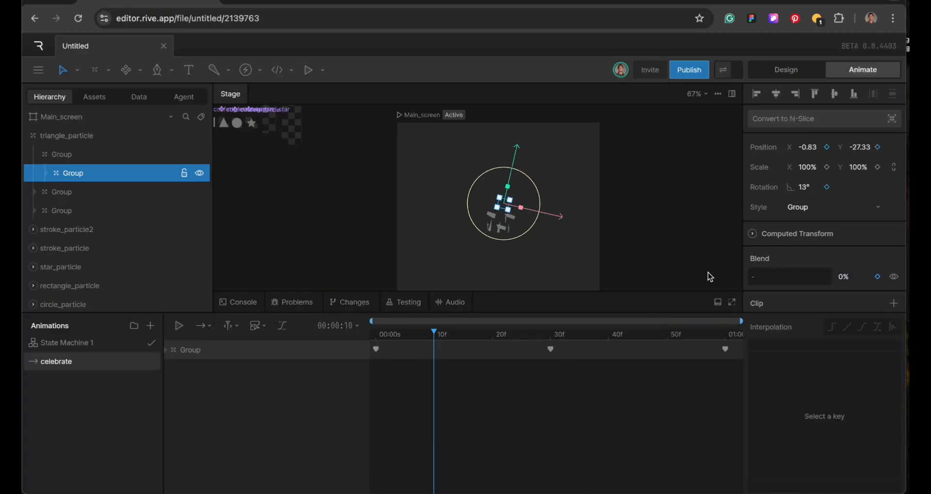
left_click(851, 275)
key("BackSpace")
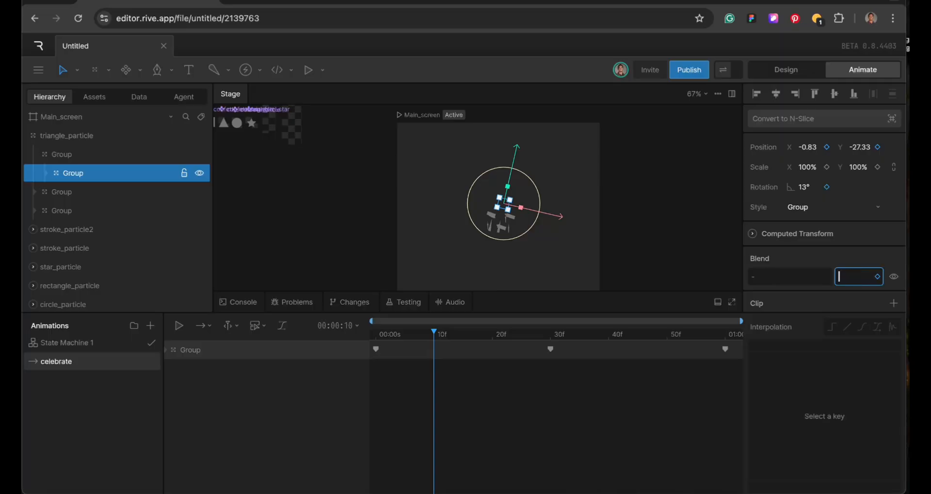
type("100")
key("Return")
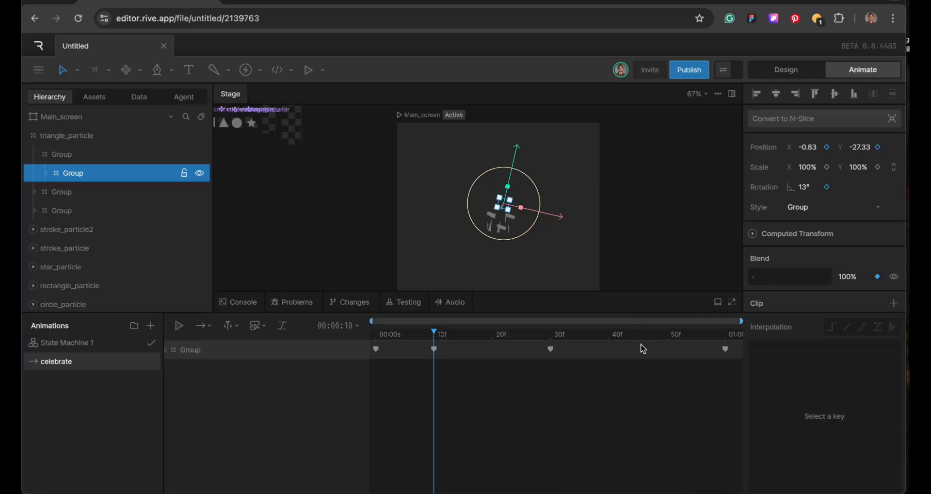
Step: Key the first triangle's inner group opacity at 100% on frame 50 and 0% at 1 second
left_click(668, 338)
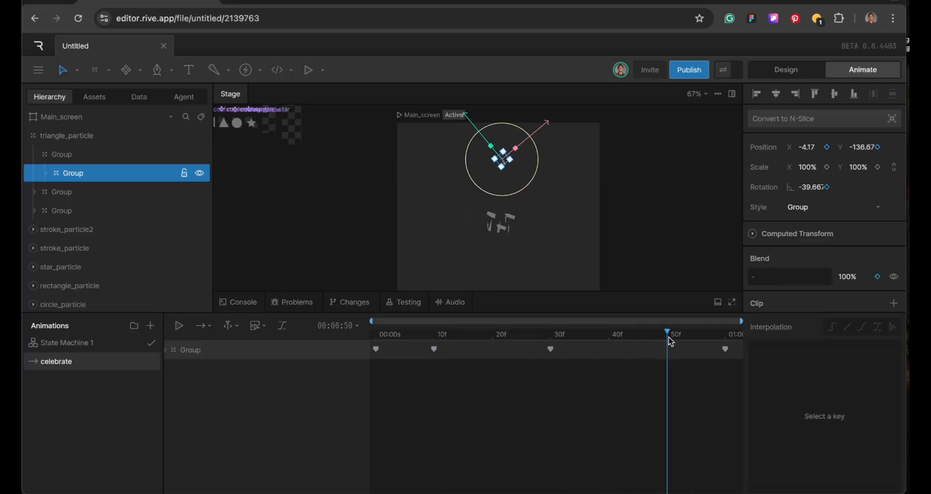
left_click(850, 273)
left_click(877, 276)
left_click(725, 334)
left_click(866, 275)
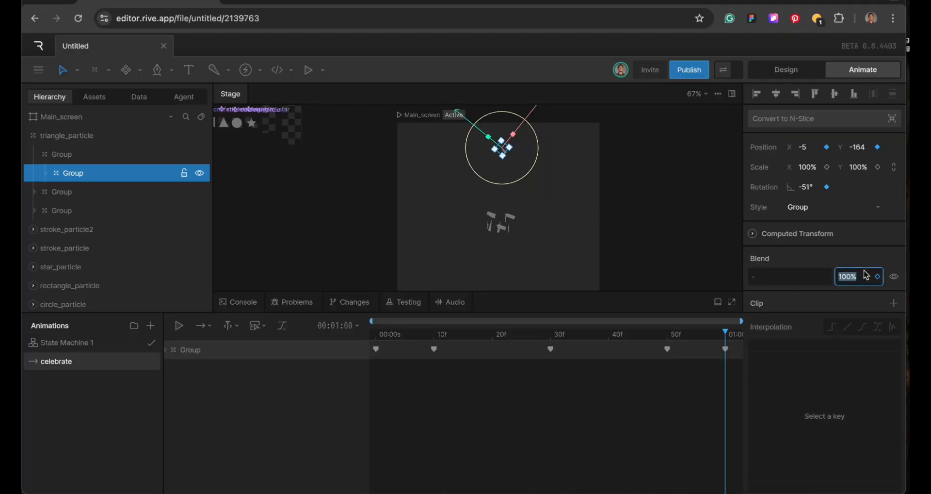
key("BackSpace")
key("Return")
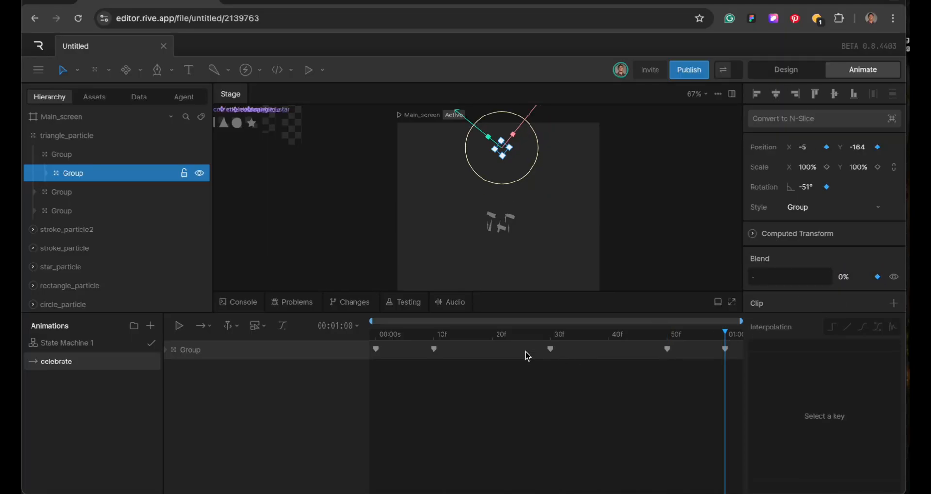
Step: Deselect the group and play the celebrate animation to check the first triangle's fade in and out
key("space")
left_click(607, 251)
key("space")
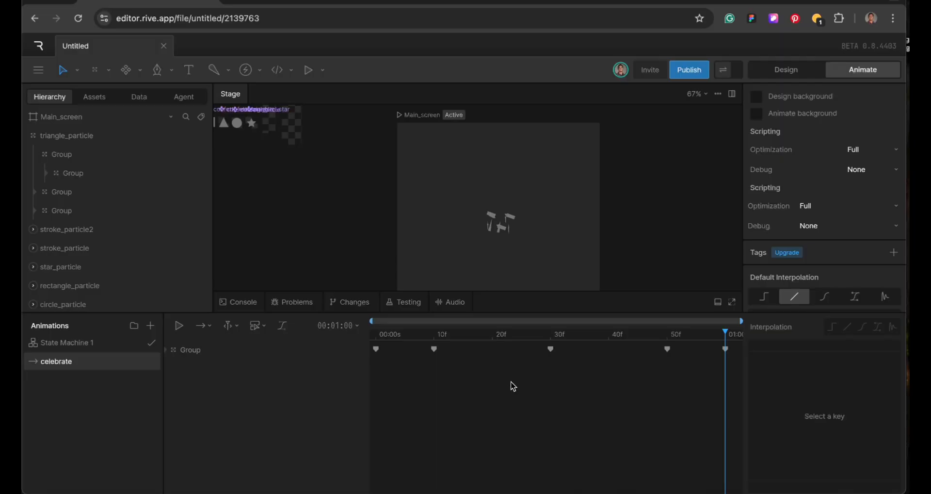
key("space")
key("space")
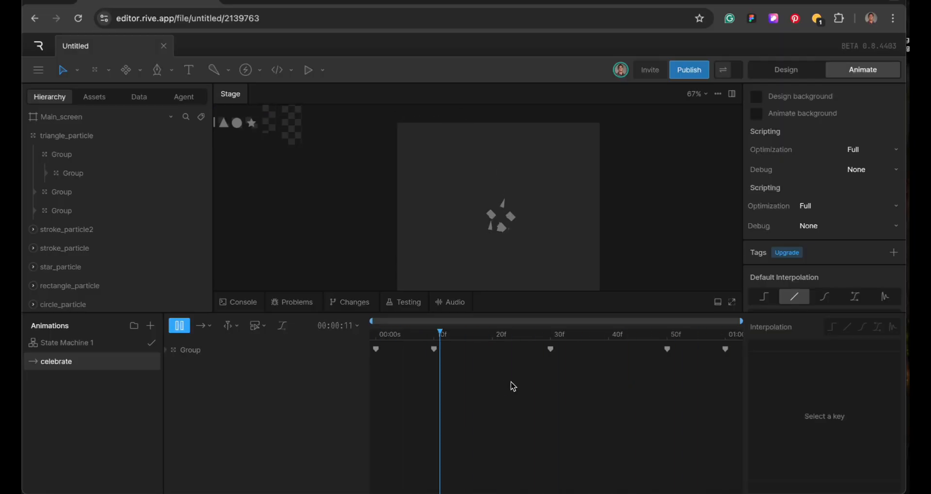
key("space")
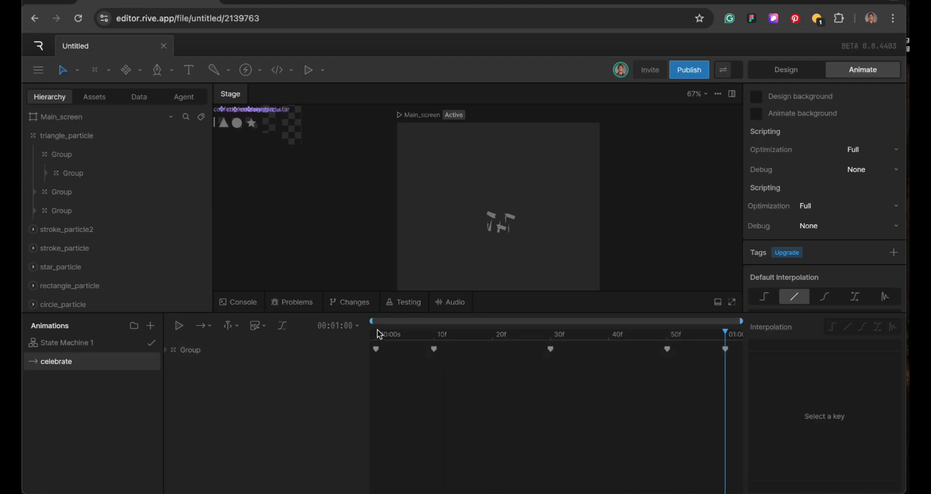
Step: Key the inner group of triangle_particle's second group at frame 0 with position X 0, Y 0 and rotation 0°
left_click(376, 335)
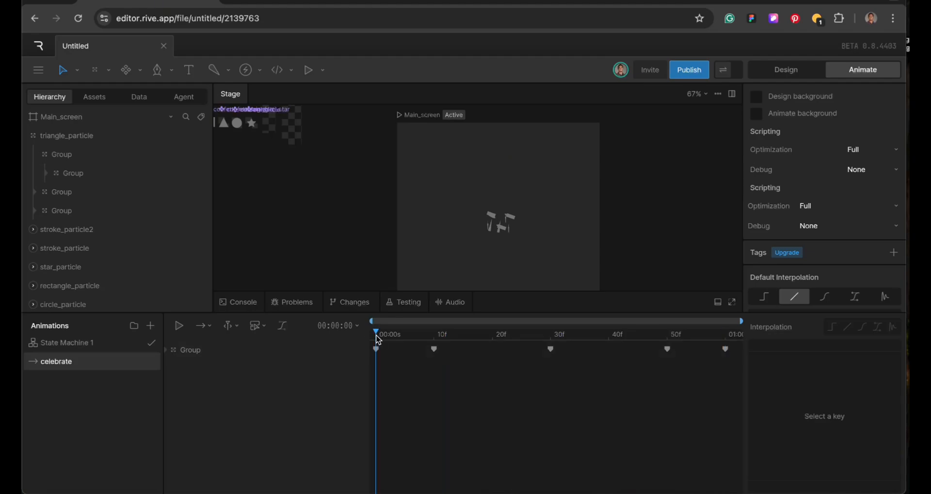
left_click(46, 158)
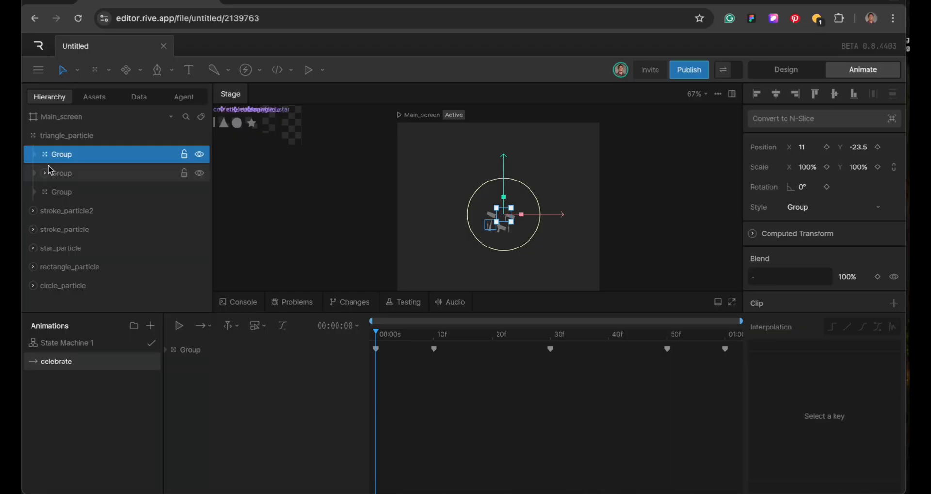
left_click(58, 174)
left_click(45, 173)
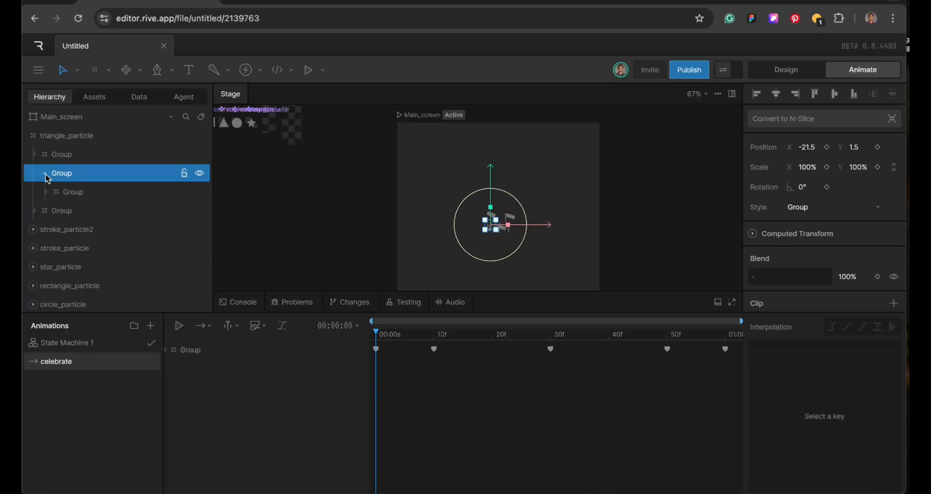
left_click(79, 192)
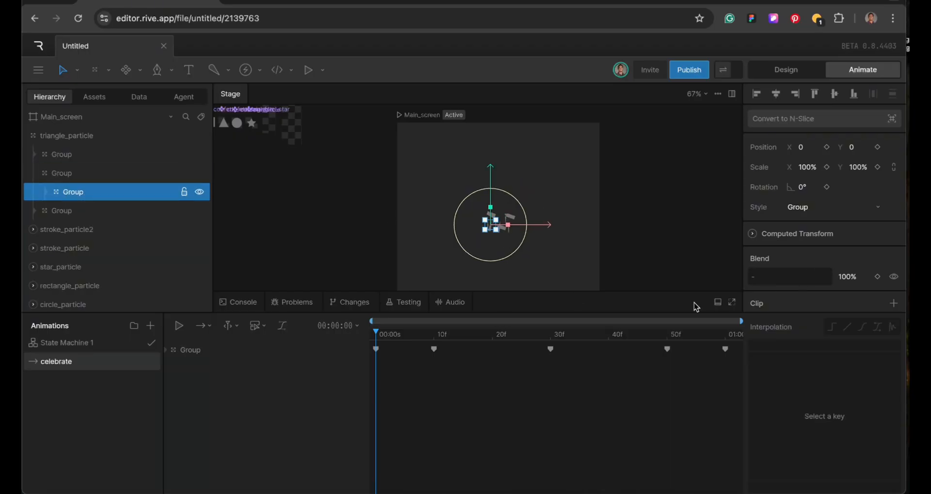
left_click(826, 147)
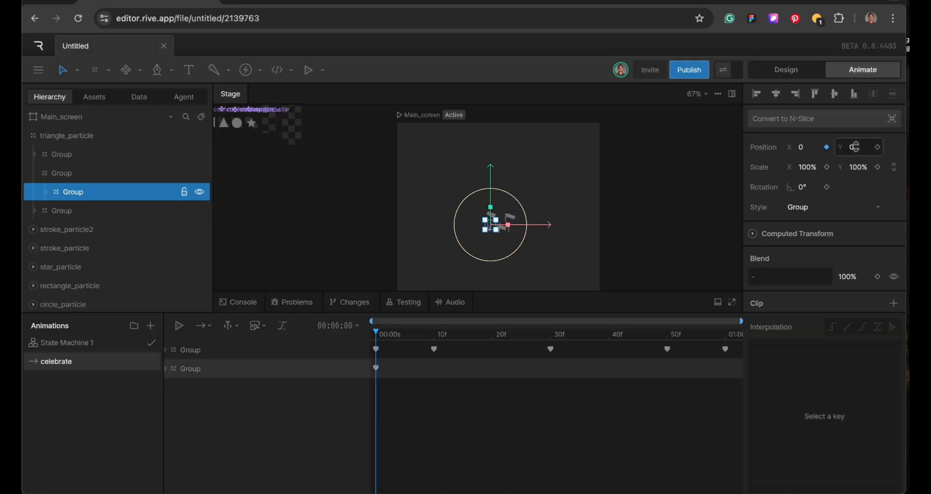
left_click(827, 187)
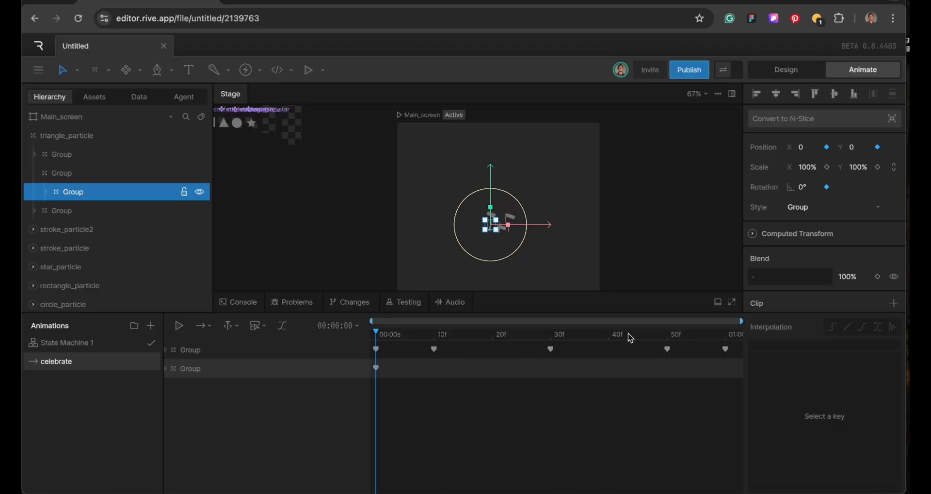
Step: Key the second triangle's inner group at position X -147, Y -87 at 1 second and preview the movement
left_click(725, 334)
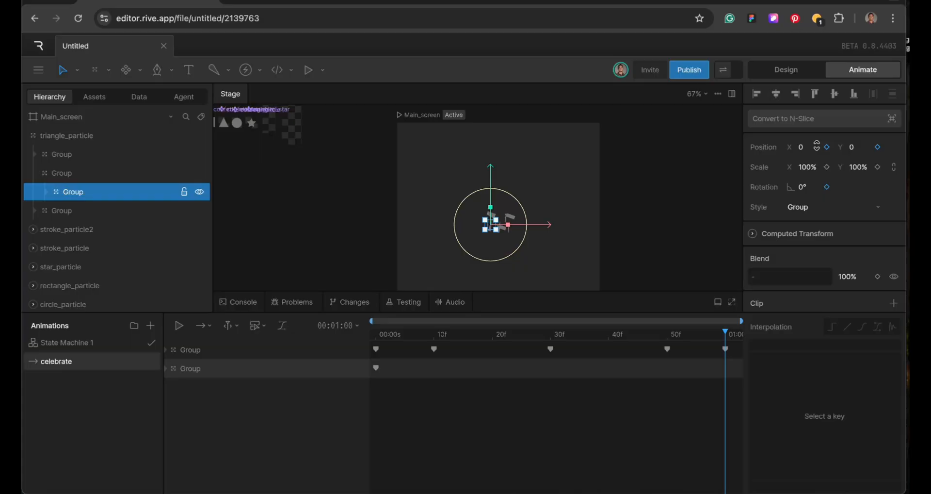
left_click_drag(817, 145, 795, 237)
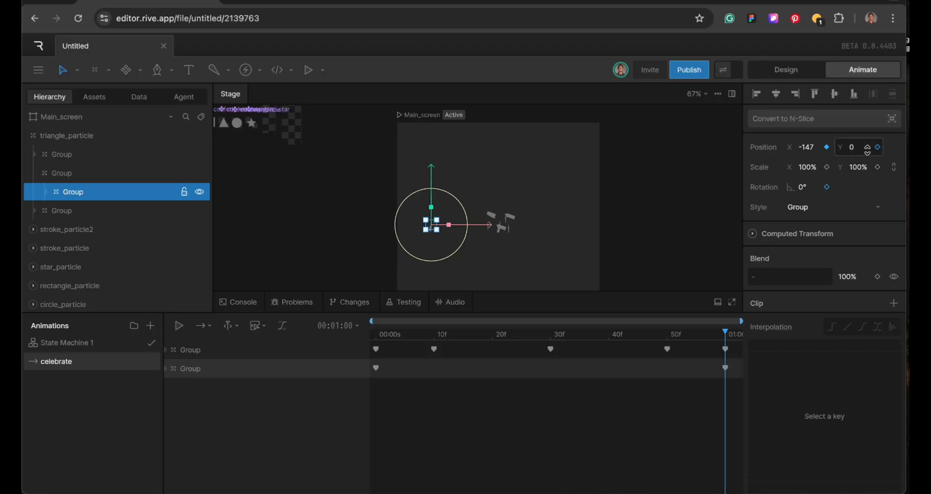
left_click_drag(866, 148, 854, 212)
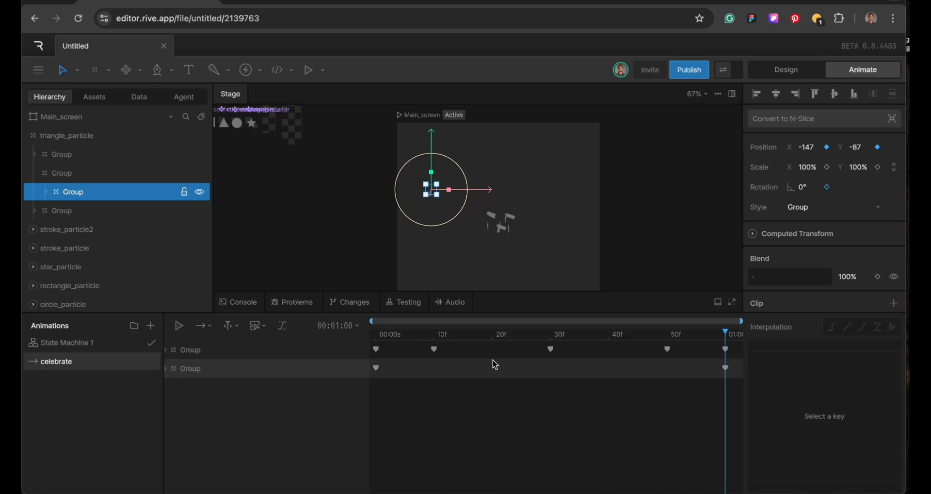
key("space")
key("space")
Step: Key the second triangle's inner group rotation at -52° on frame 30 and 63° at 1 second, and preview it
left_click(434, 335)
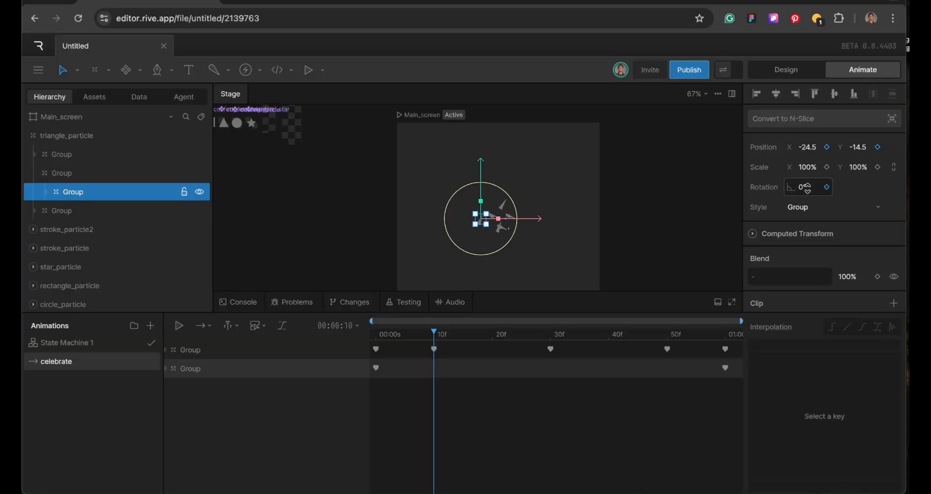
left_click_drag(807, 190, 809, 226)
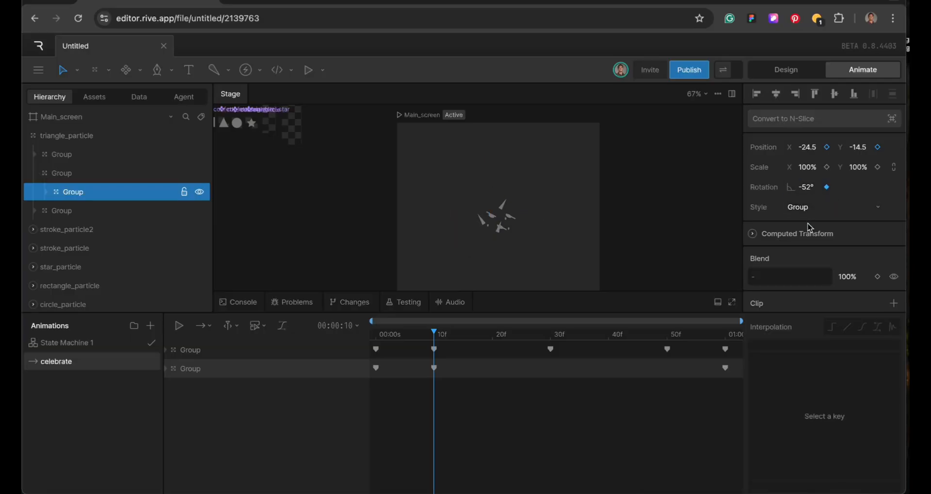
left_click(552, 335)
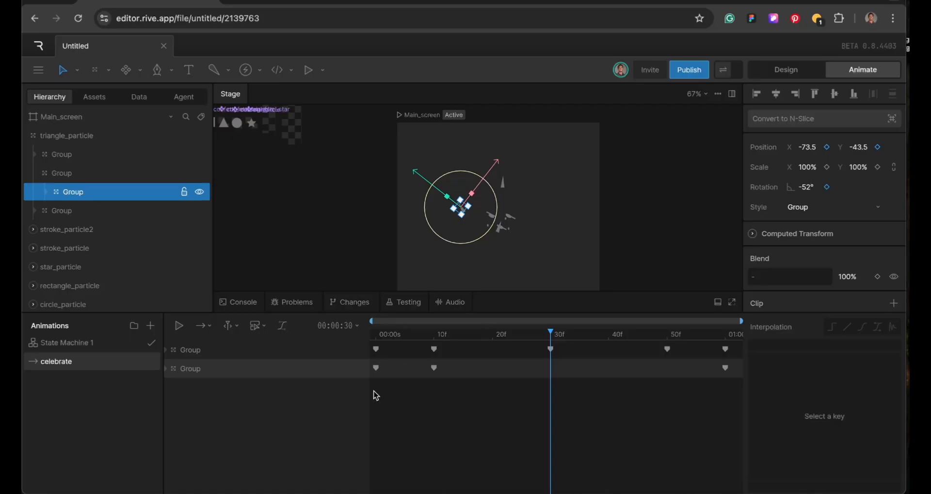
left_click_drag(435, 370, 550, 368)
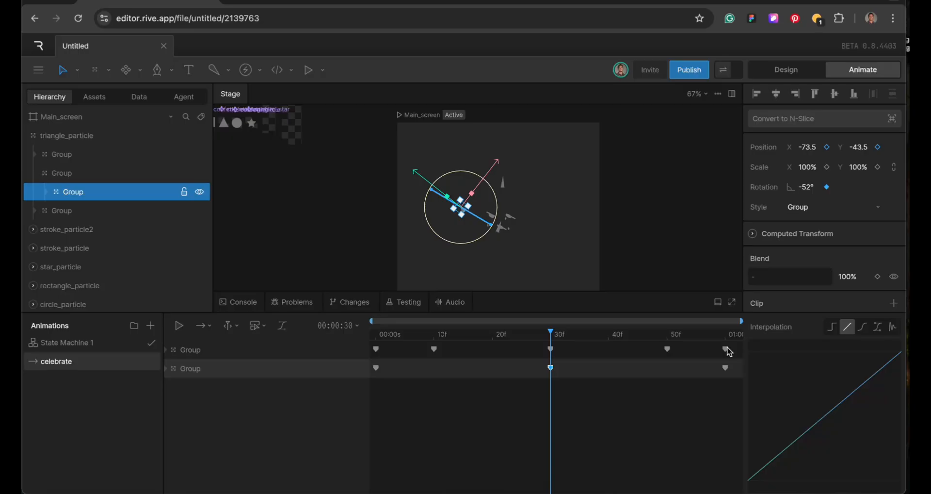
left_click(725, 334)
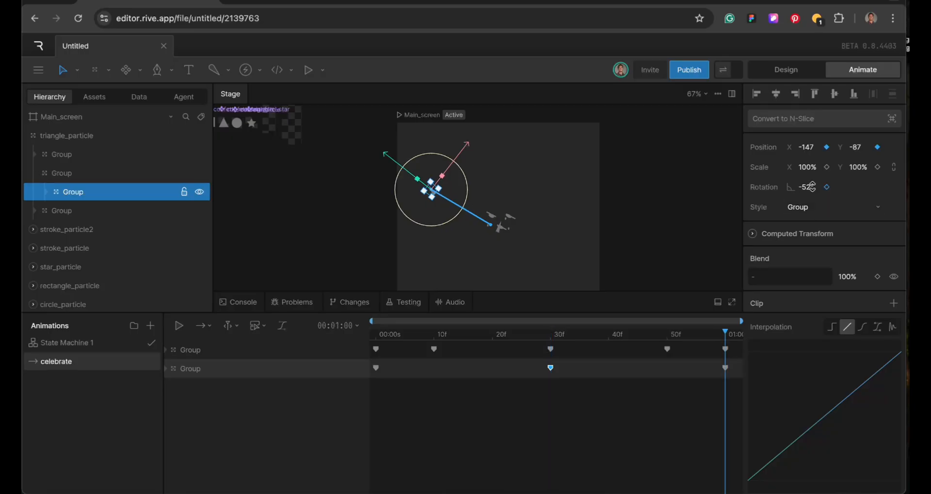
left_click_drag(811, 187, 813, 114)
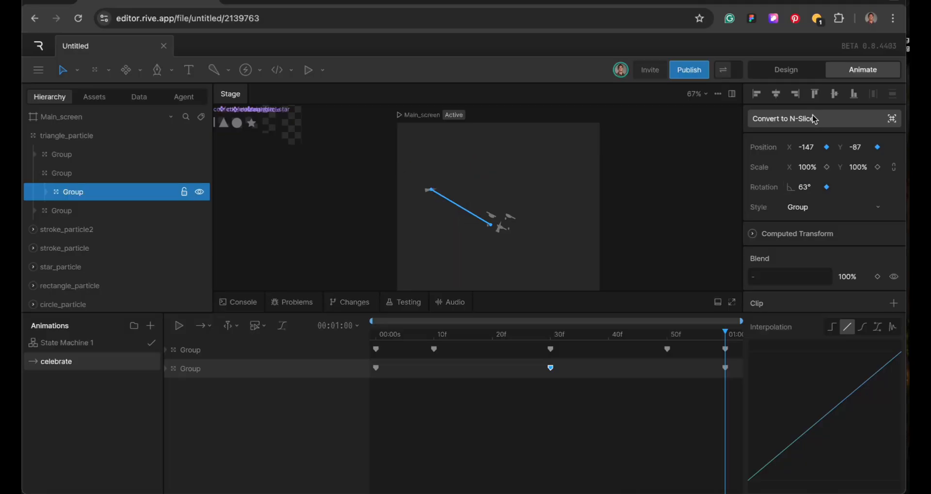
key("space")
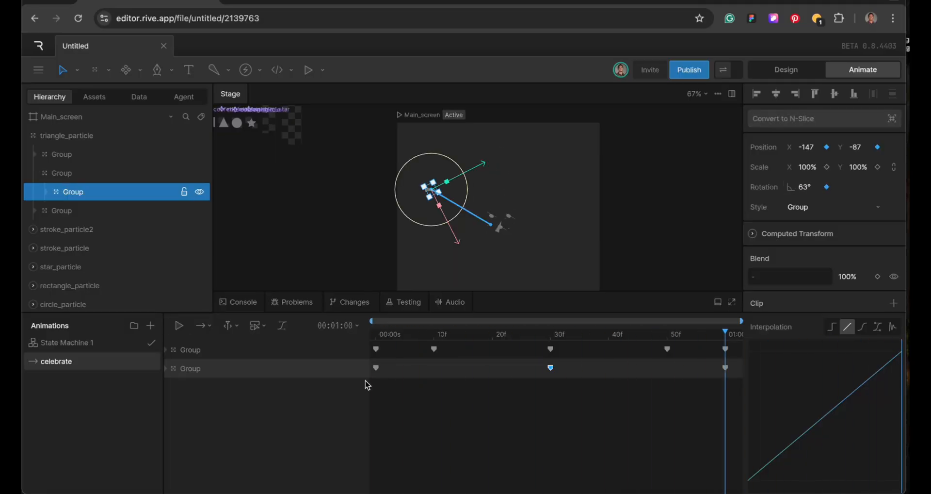
Step: Key the second triangle's inner group opacity at 0% on frame 0 and 100% on frame 10
left_click(376, 343)
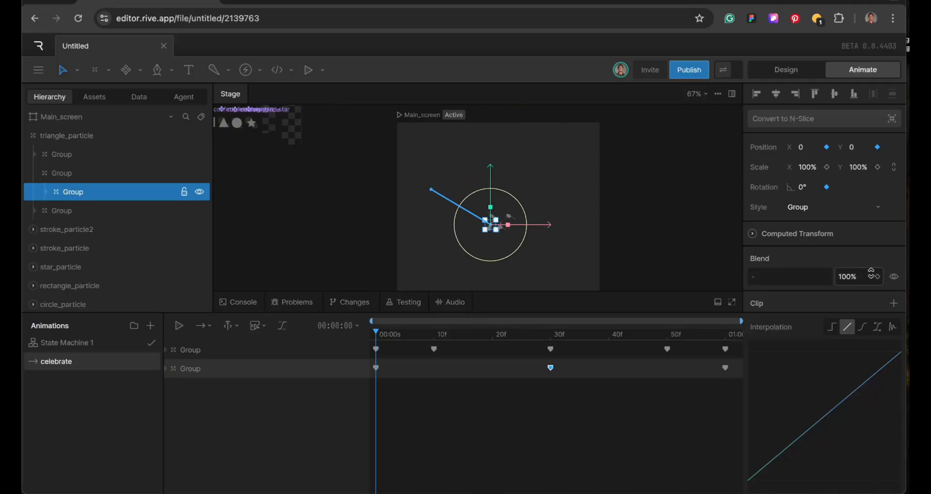
left_click(856, 275)
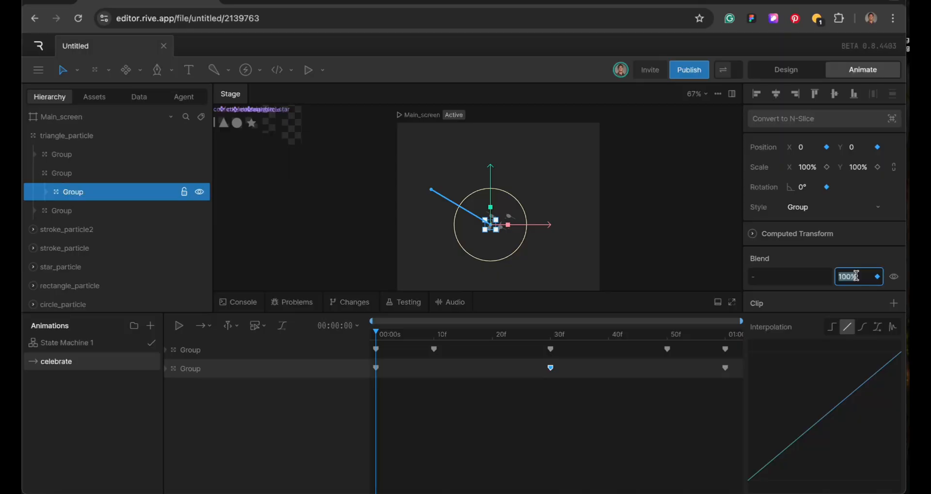
key("BackSpace")
type("0")
key("Return")
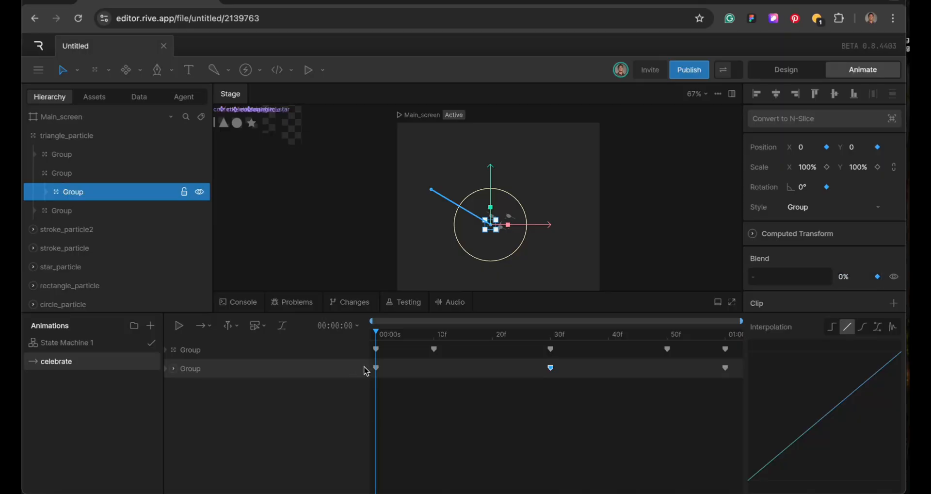
left_click(435, 338)
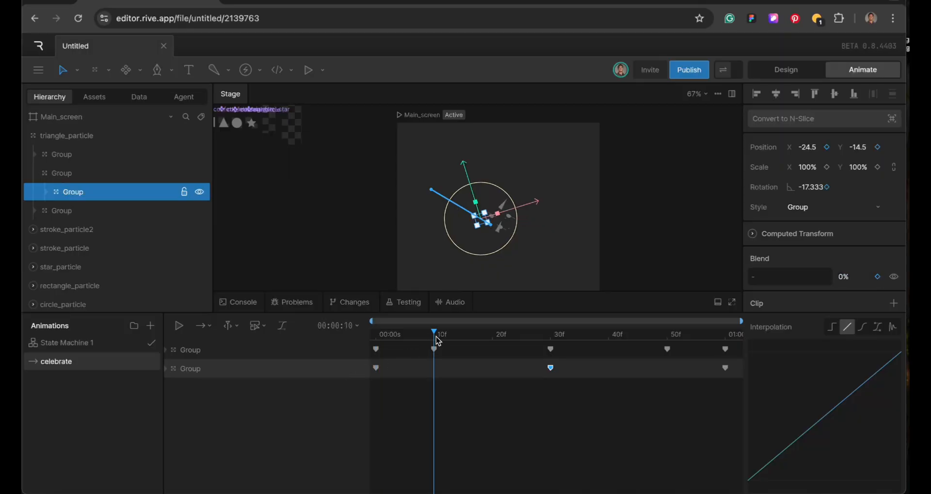
left_click(844, 273)
key("BackSpace")
key("Return")
Step: Key the second triangle's inner group opacity at 100% on frame 50 and 0% at 1 second
left_click(668, 338)
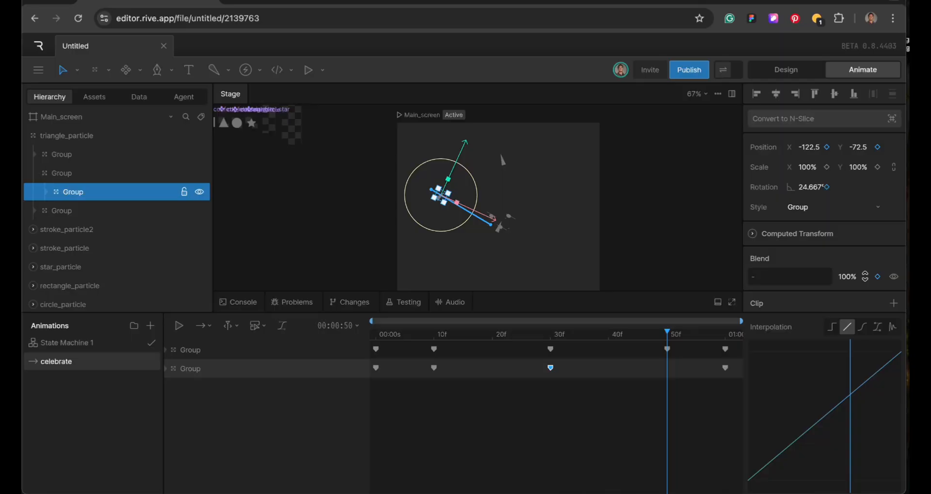
left_click(877, 276)
left_click(725, 338)
left_click(849, 276)
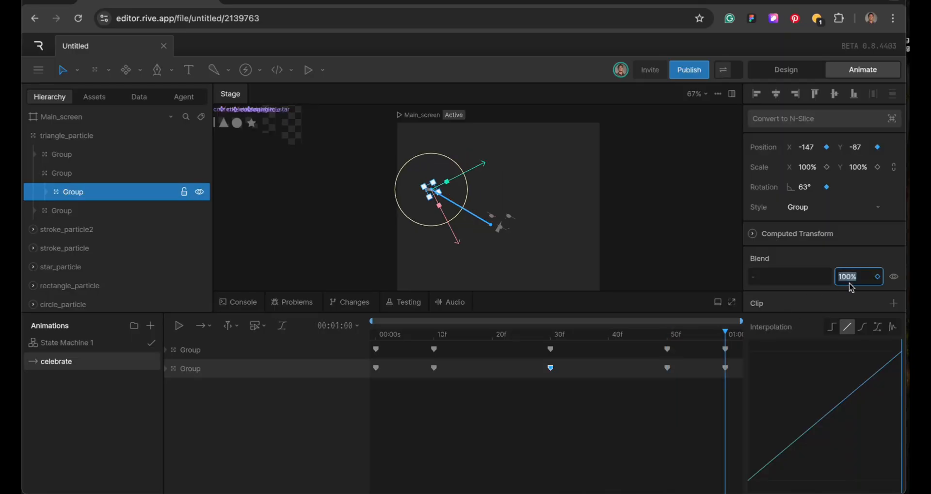
key("BackSpace")
type("0")
key("Return")
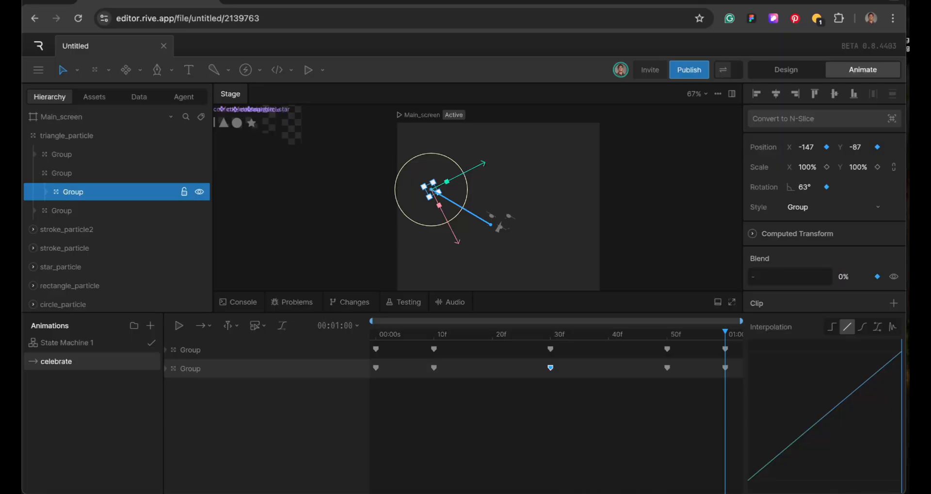
Step: Replay the celebrate animation with nothing selected to check both triangles moving and fading together
key("space")
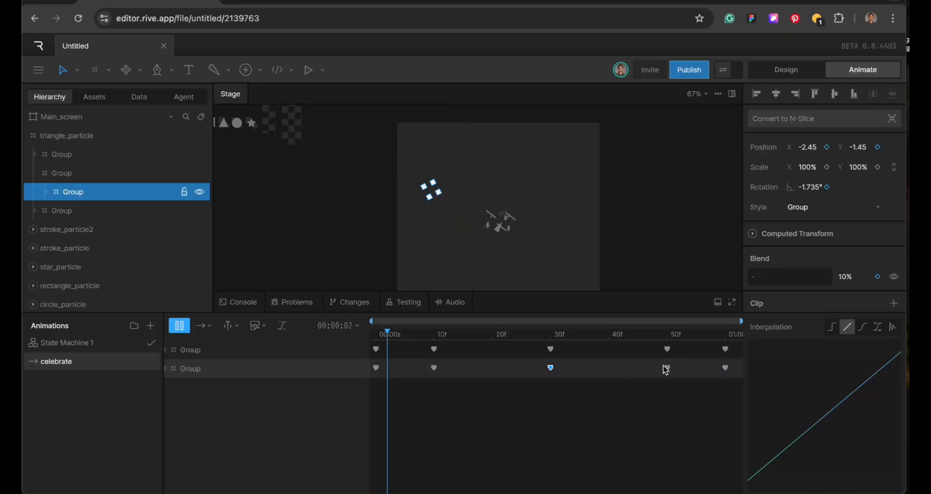
left_click(661, 394)
key("space")
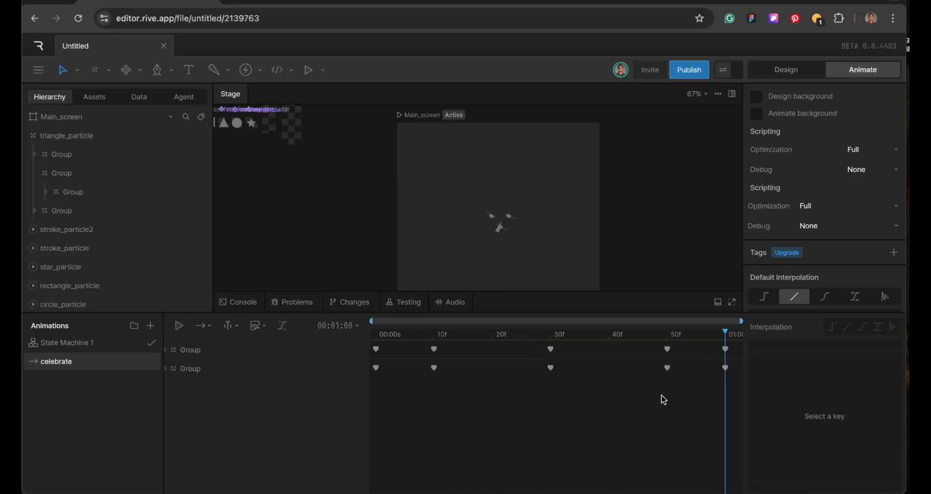
key("space")
Step: Key the State Machine 1 speed of confetti_triangle 3 at 2 on frame 0, and preview it
left_click(376, 337)
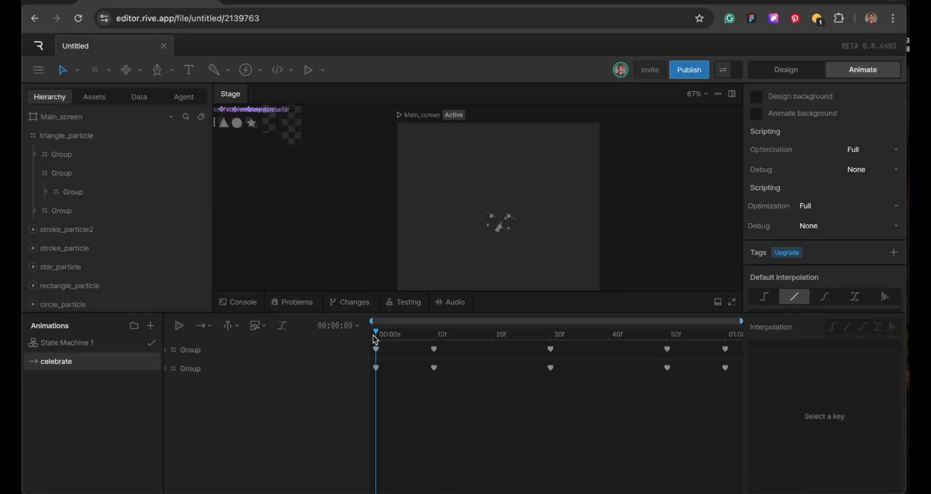
left_click(51, 160)
left_click(76, 173)
left_click(54, 175)
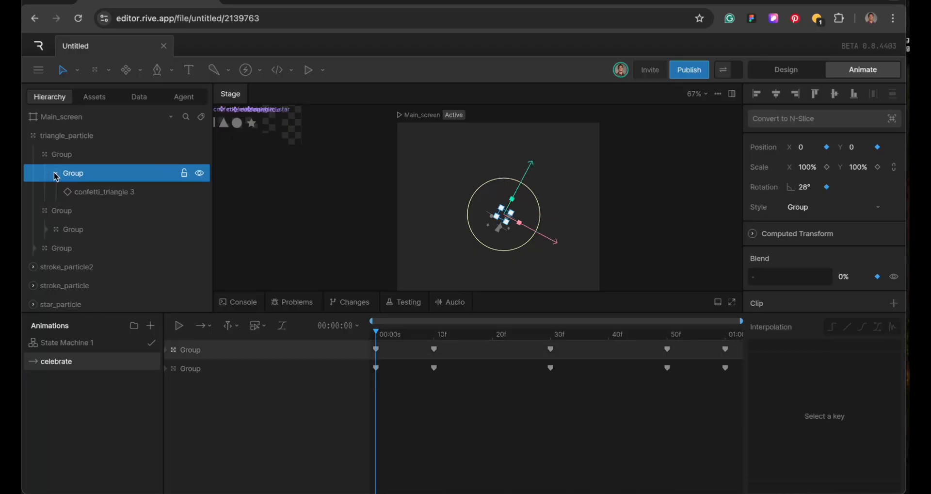
left_click(110, 192)
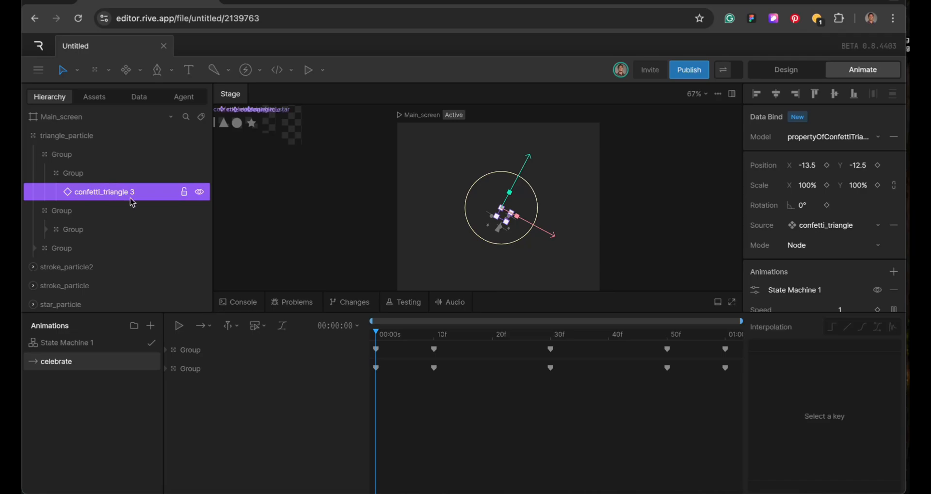
scroll(786, 259, "down", 4)
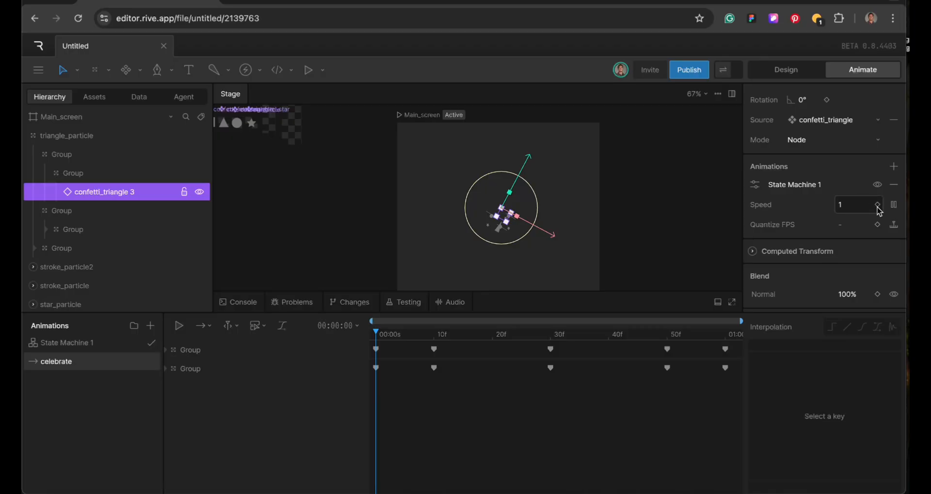
left_click(842, 208)
type("2")
key("Return")
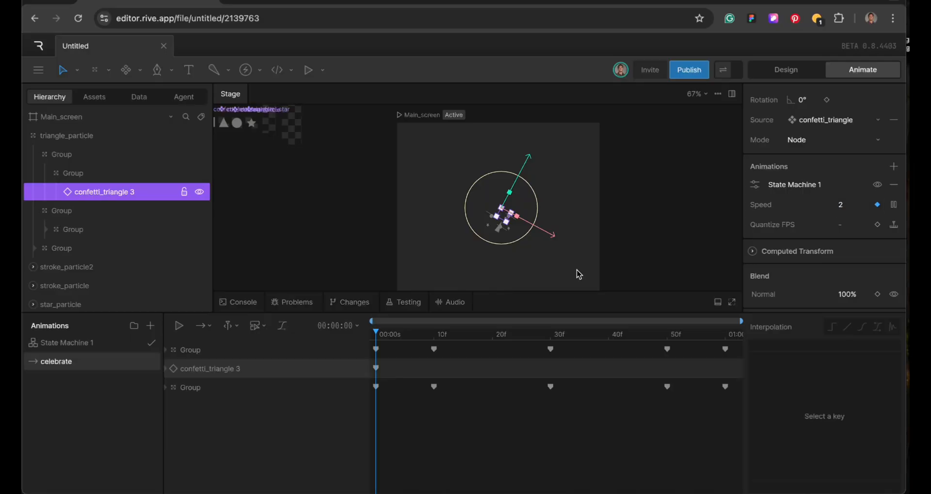
key("space")
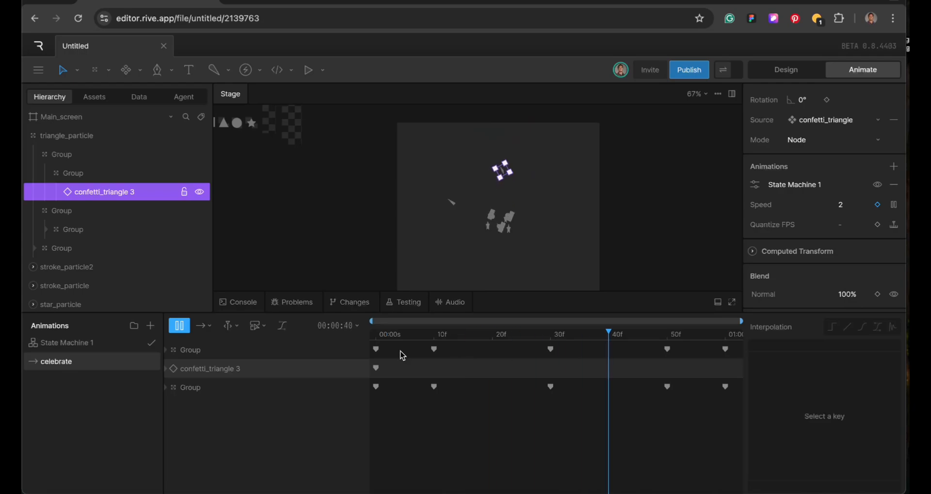
key("space")
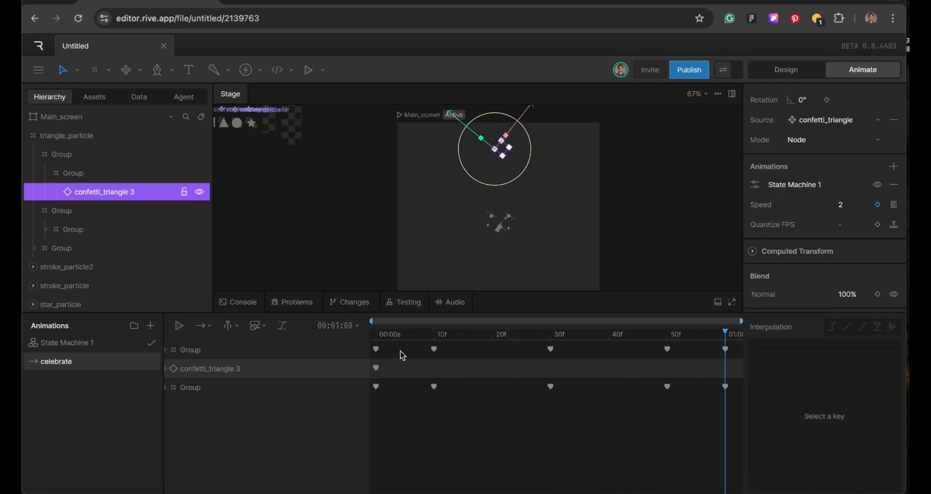
Step: Key the State Machine 1 speed of confetti_triangle 2 at 3 on frame 0
left_click(377, 338)
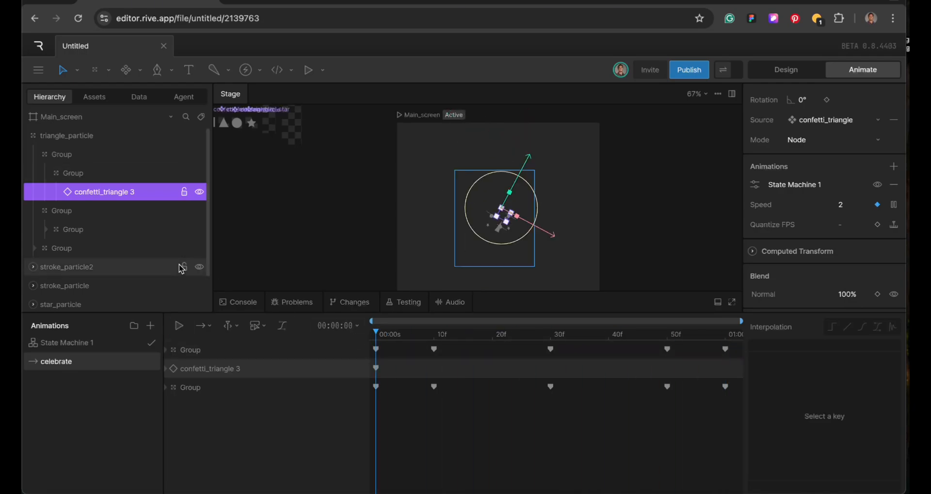
scroll(77, 182, "down", 2)
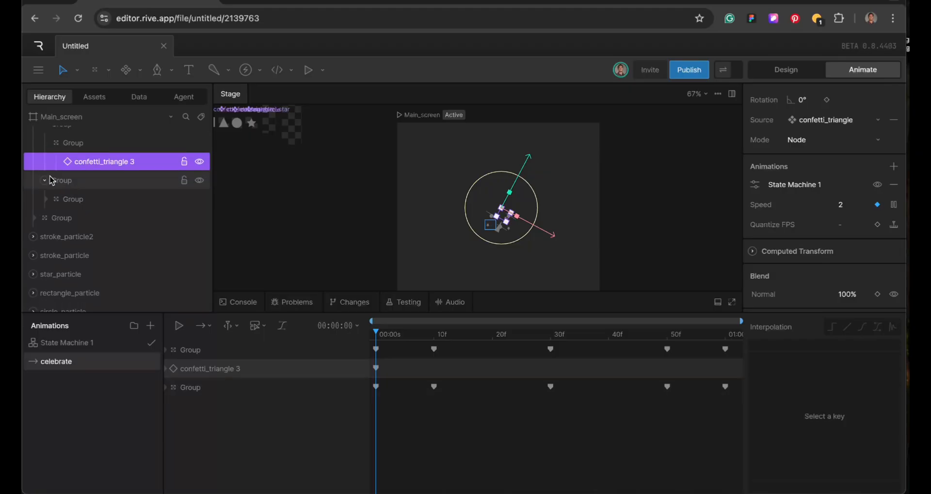
scroll(52, 180, "up", 2)
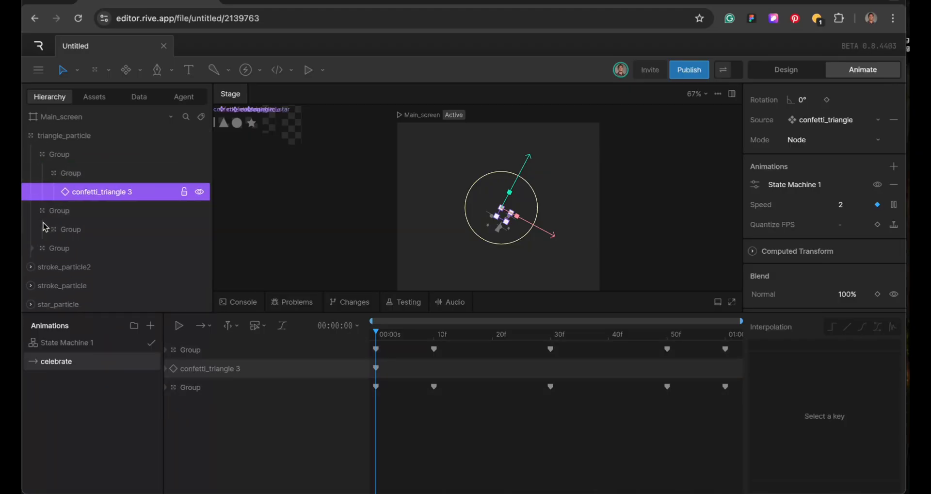
left_click(53, 230)
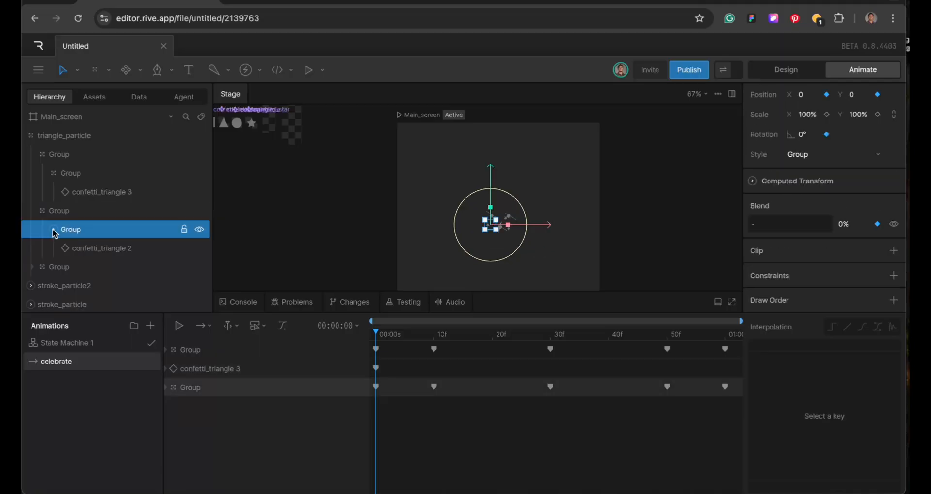
left_click(82, 248)
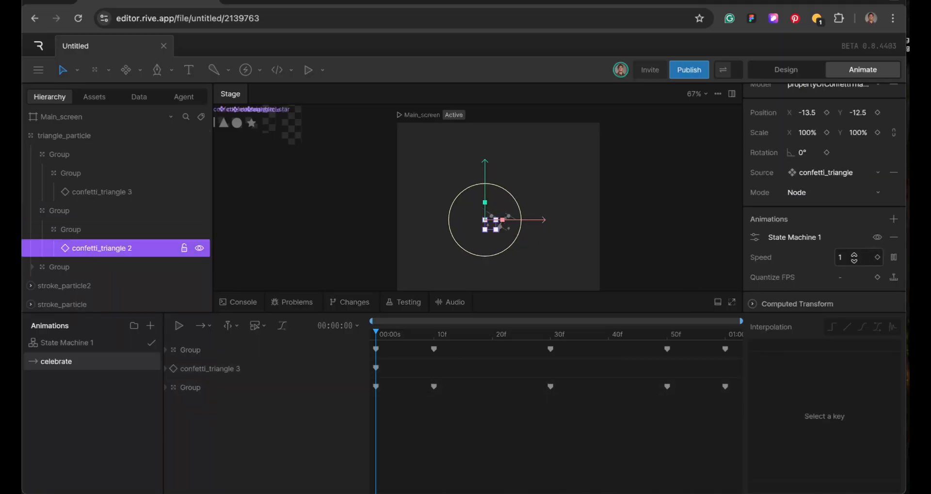
left_click(854, 257)
key("BackSpace")
key("Return")
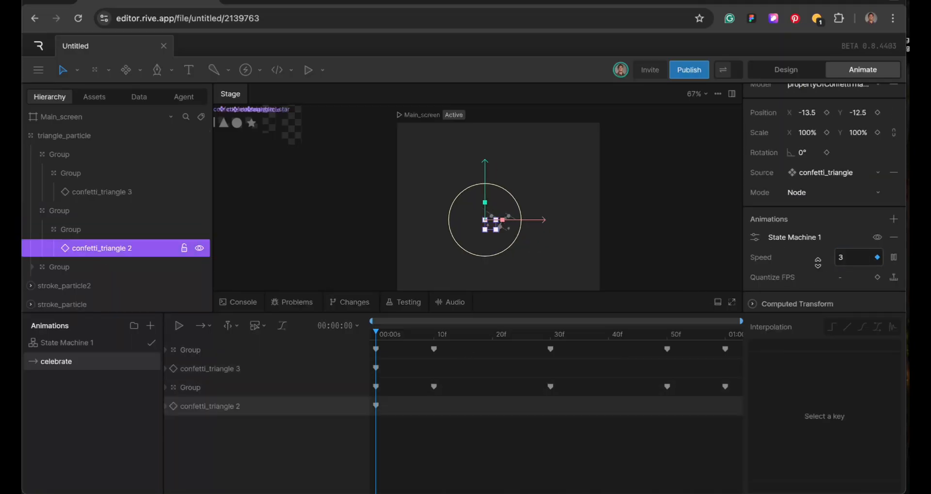
Step: Replay the celebrate animation with nothing selected to check the playback speeds of both triangles
key("space")
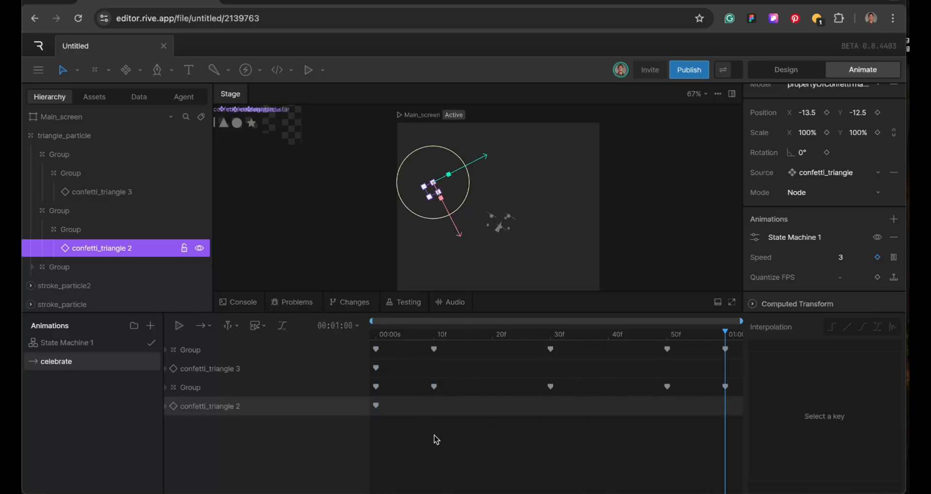
left_click(459, 272)
key("space")
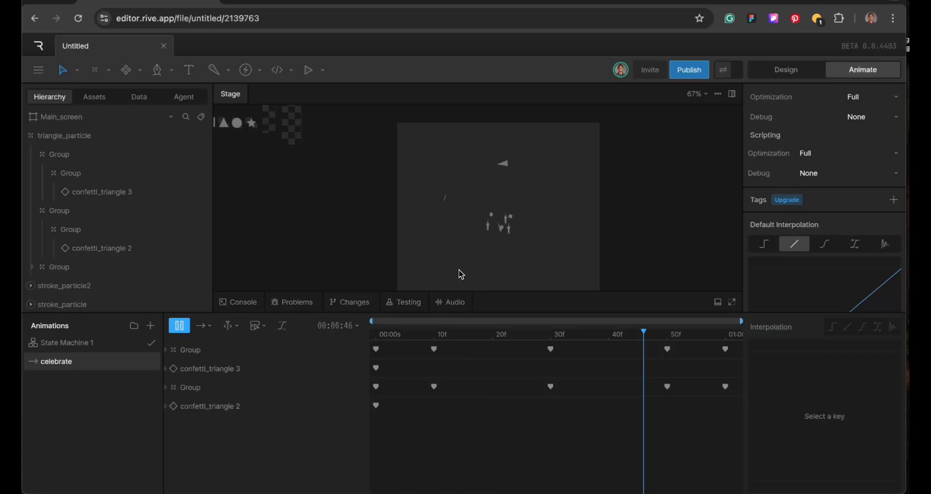
key("space")
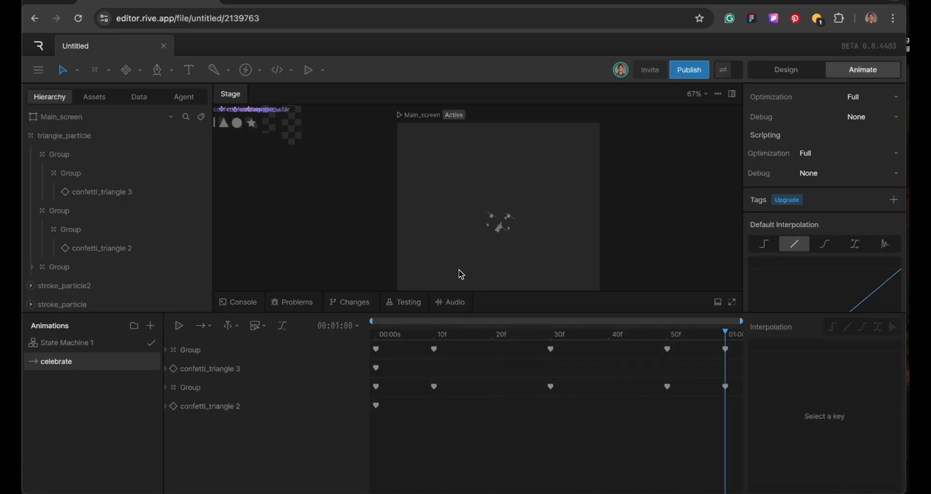
key("space")
key("space")
left_click(377, 338)
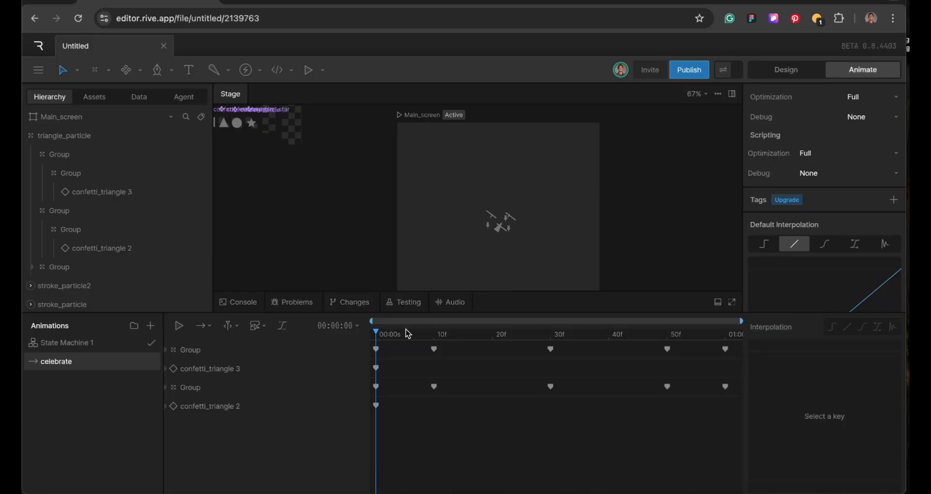
key("space")
Step: Key the third triangle's inner group at position X 0, Y 0 and rotation 0° on frame 0
left_click(375, 367)
scroll(44, 233, "down", 2)
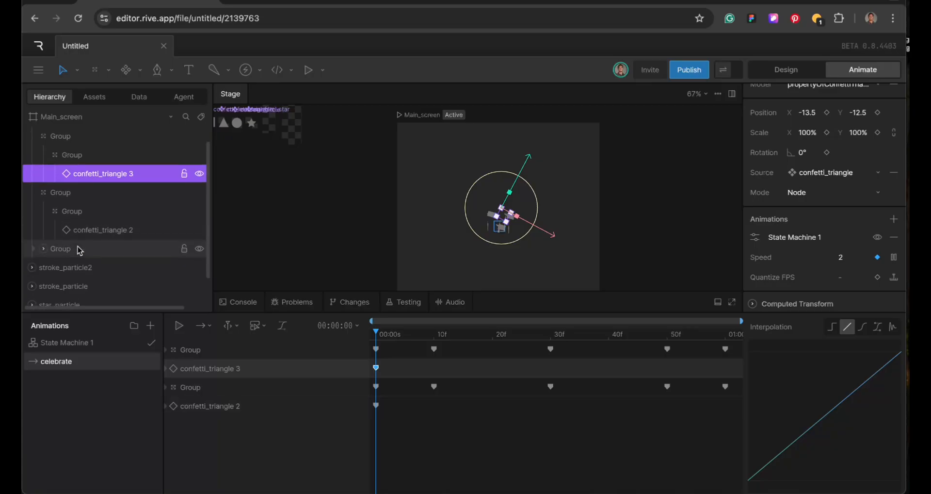
left_click(43, 231)
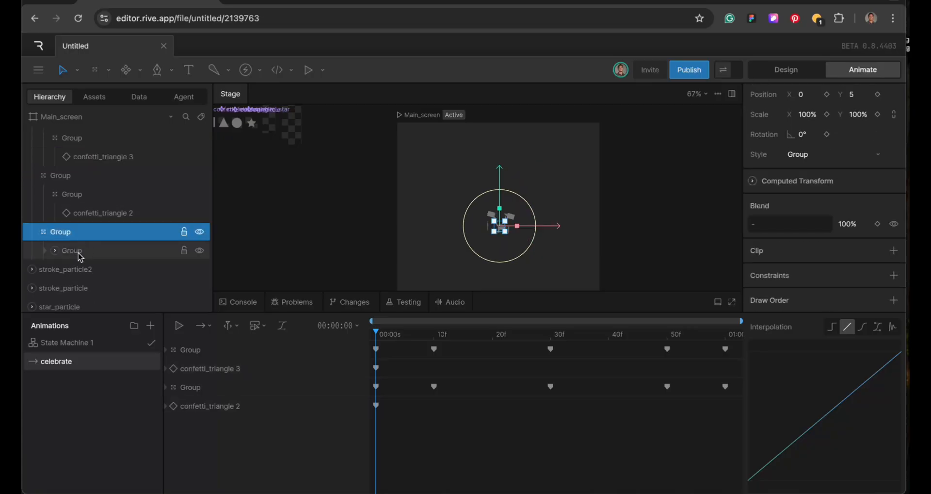
left_click(55, 251)
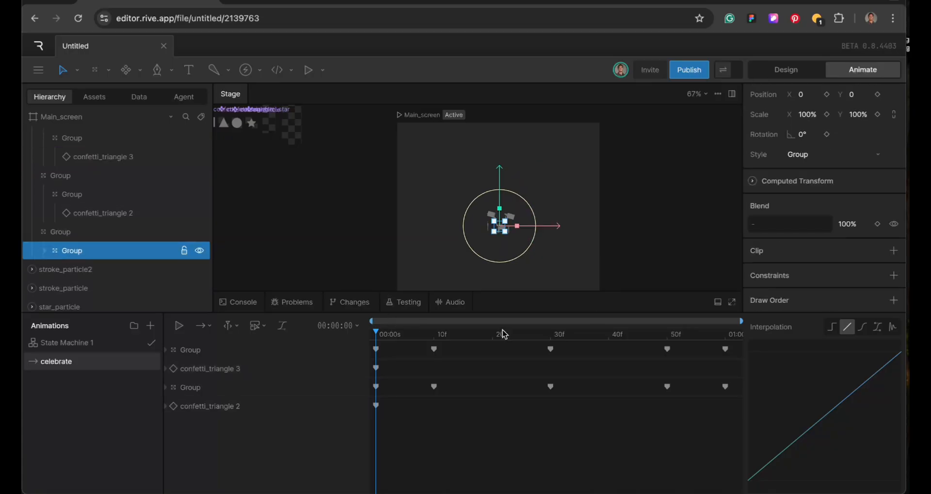
left_click(826, 94)
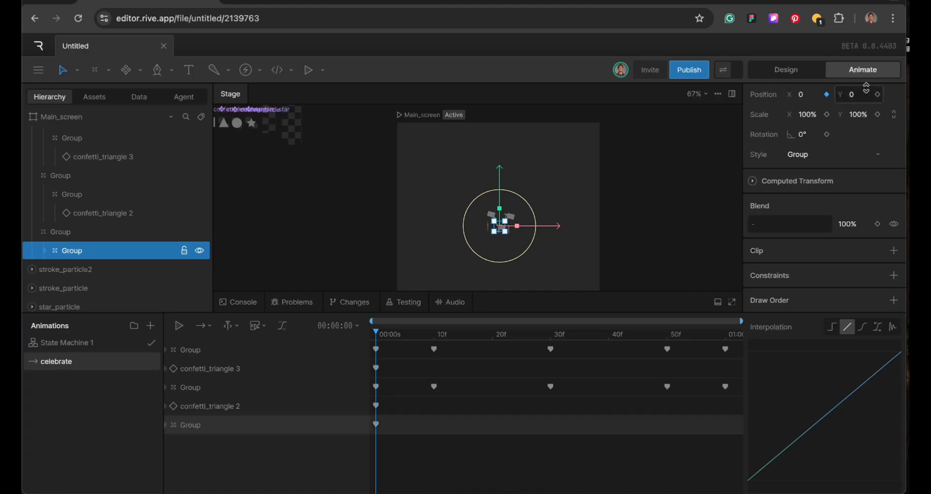
left_click(826, 134)
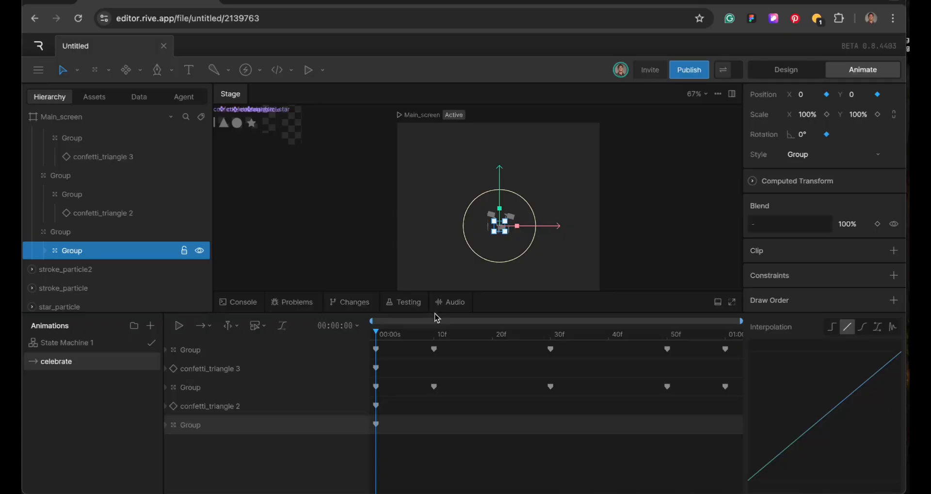
Step: Key the third triangle's inner group position at X -64, Y 151 at 1 second
left_click(726, 335)
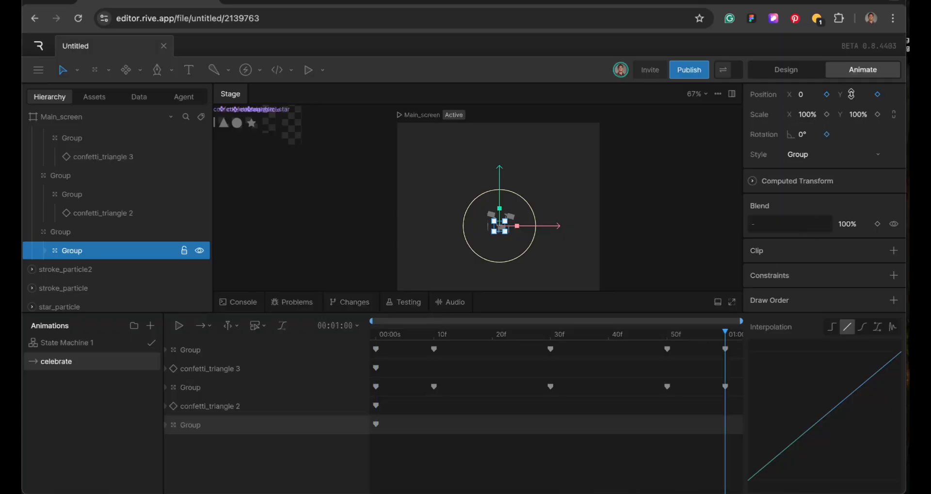
left_click_drag(851, 94, 865, 22)
left_click_drag(857, 95, 799, 138)
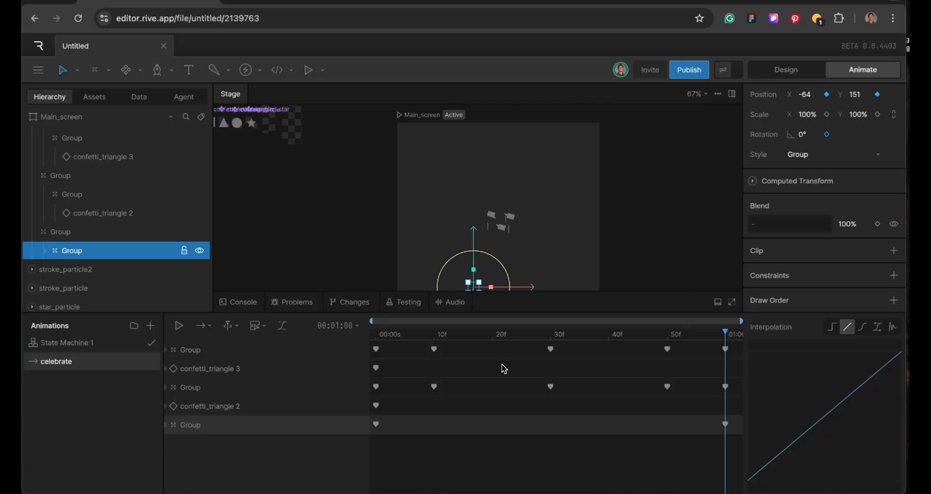
Step: Key the third triangle's inner group opacity at 0% on frame 0 and 100% on frame 10
left_click(377, 334)
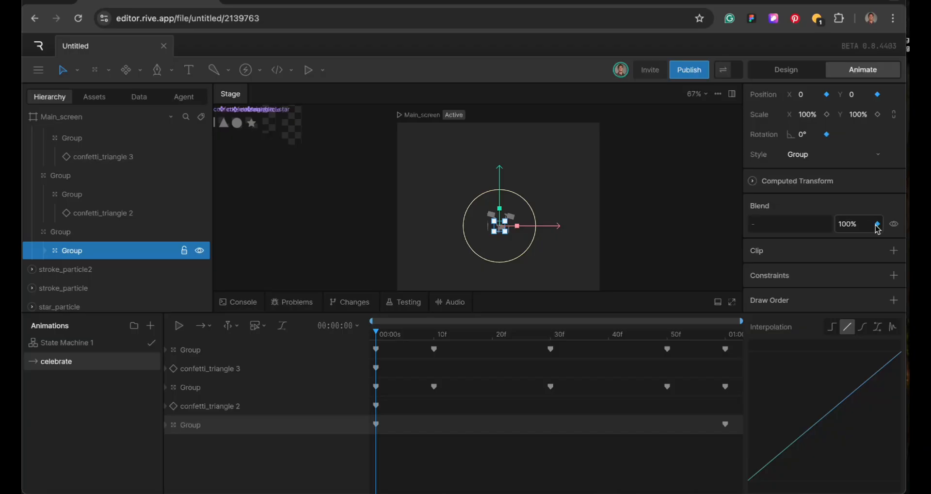
left_click(433, 334)
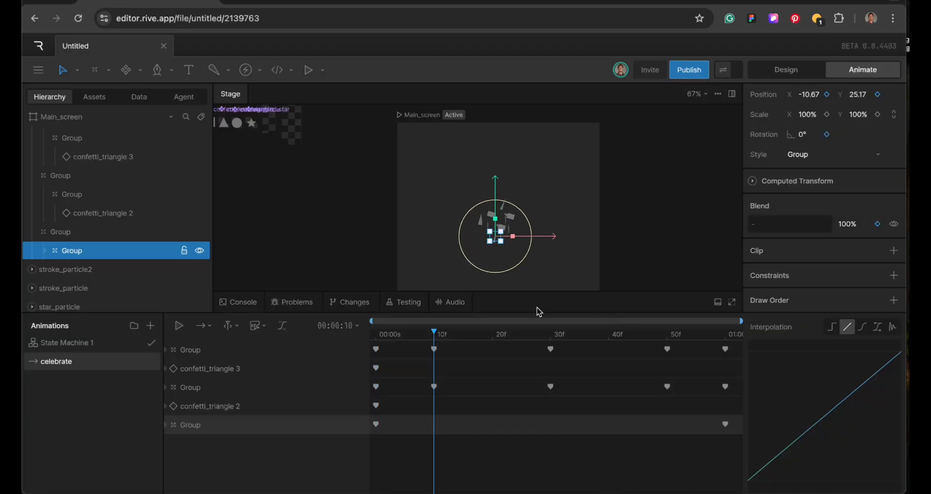
left_click(876, 224)
left_click(377, 335)
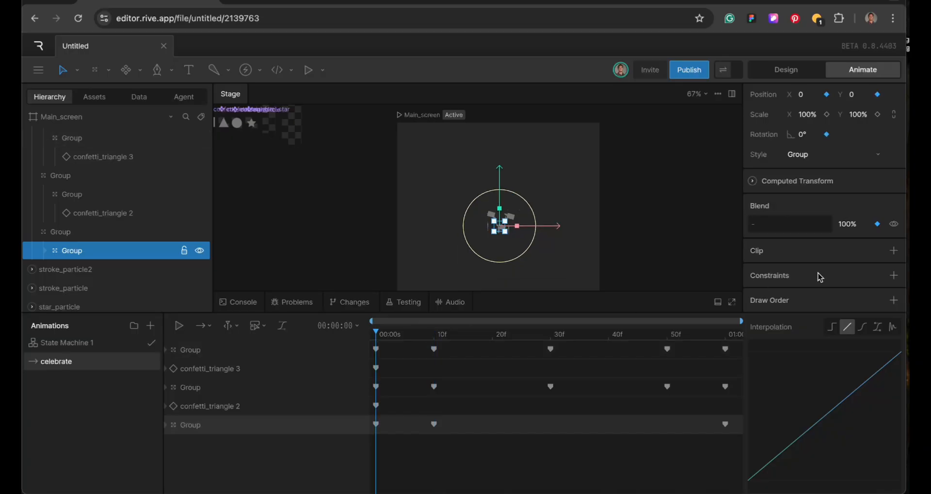
left_click(848, 224)
type("0")
key("Return")
Step: Key the third triangle's inner group opacity at 100% on frame 50 and 0% at 1 second, and preview the fade
left_click(669, 334)
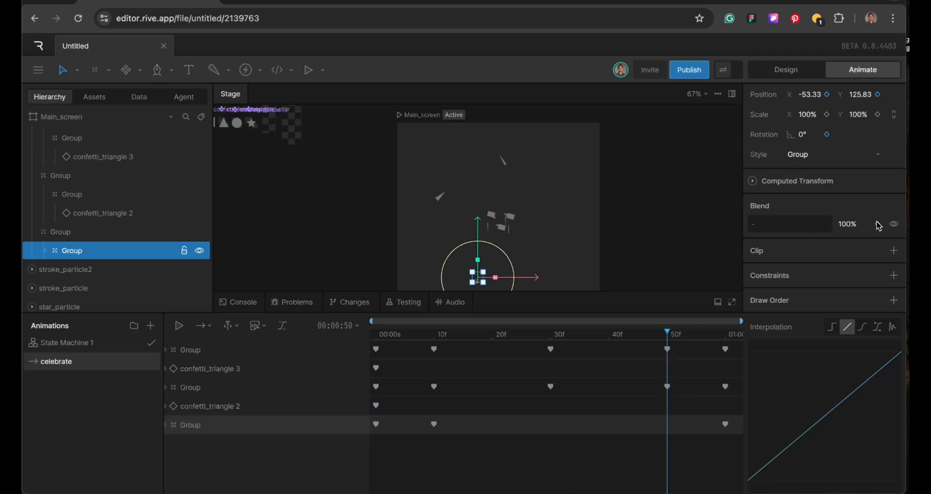
left_click(726, 336)
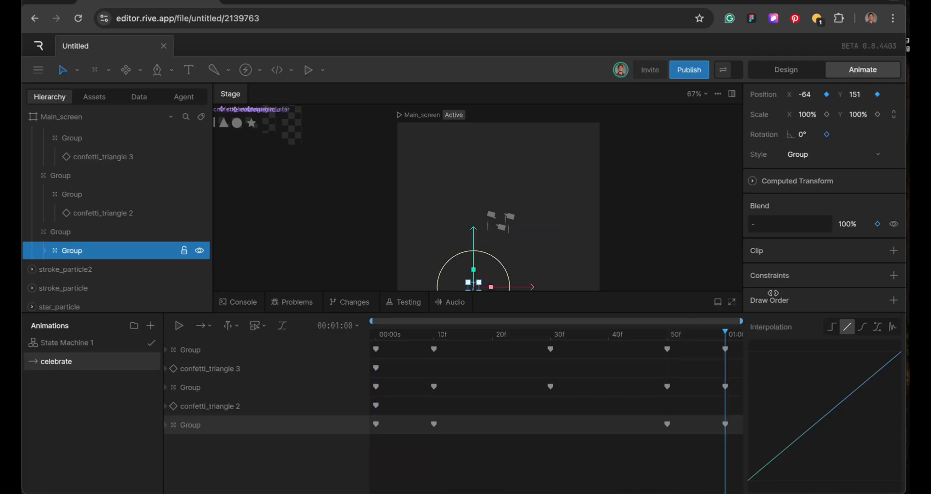
left_click(848, 225)
key("BackSpace")
type("0")
key("Return")
key("space")
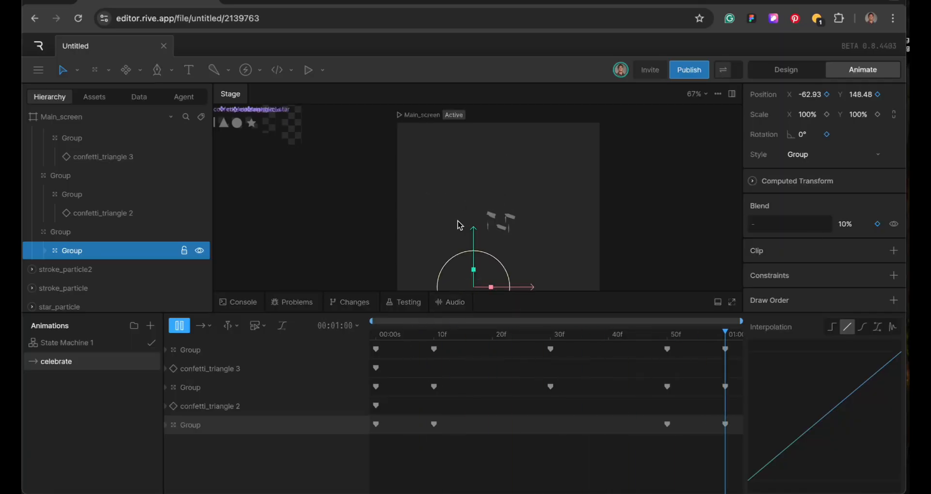
scroll(460, 225, "down", 2)
scroll(459, 225, "down", 2)
key("space")
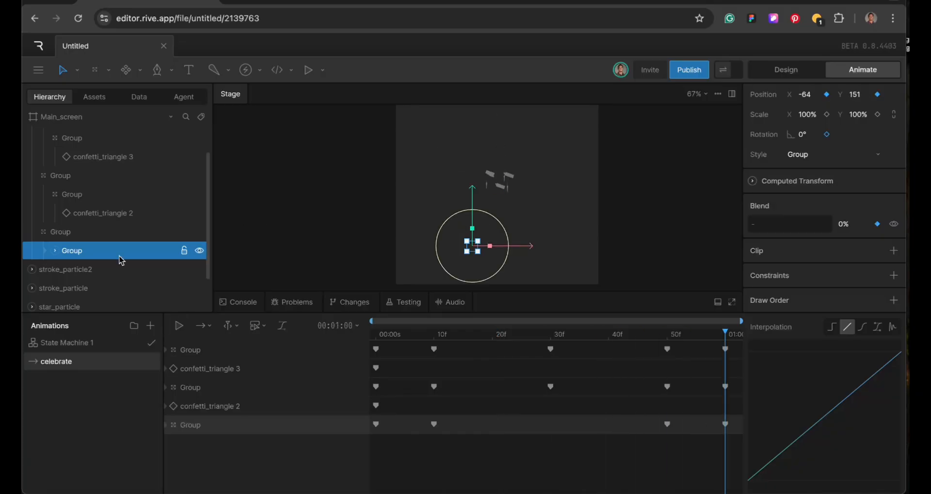
Step: Key the State Machine 1 speed of confetti_triangle, nested in the third group, at 1 on frame 0, and preview it
left_click(55, 252)
left_click(84, 269)
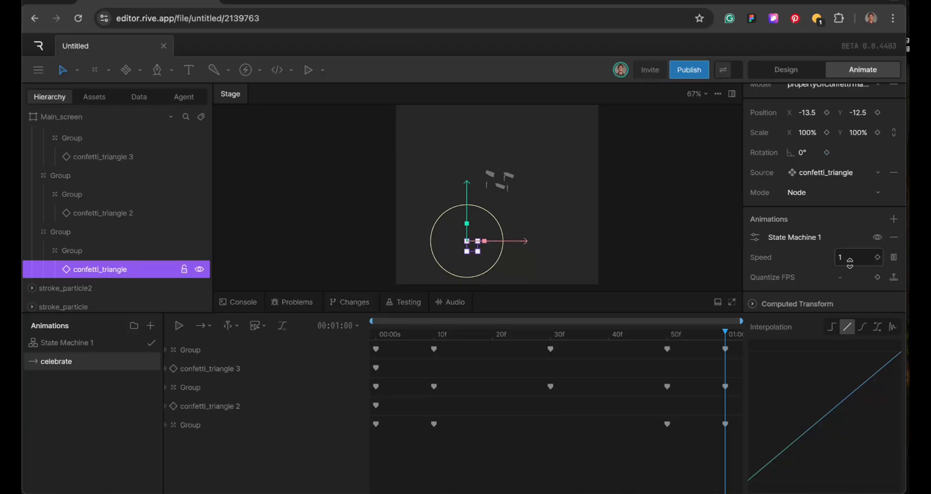
left_click(376, 334)
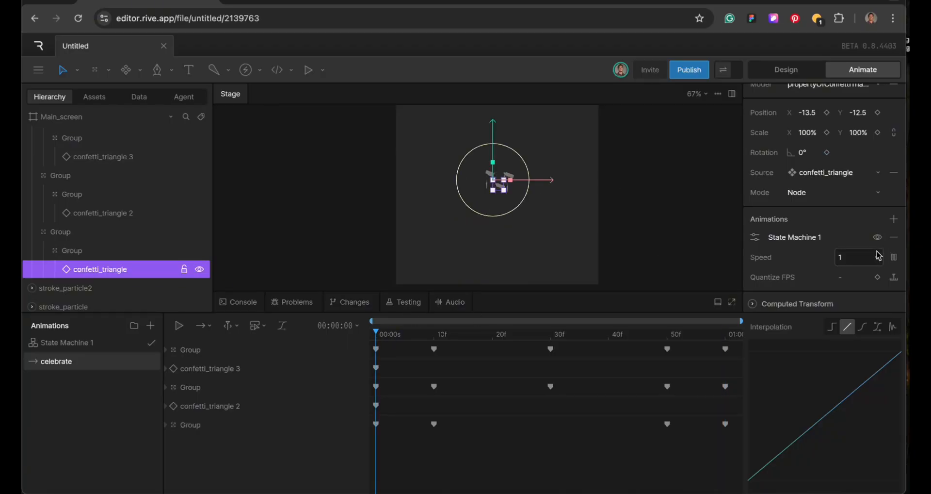
left_click(878, 257)
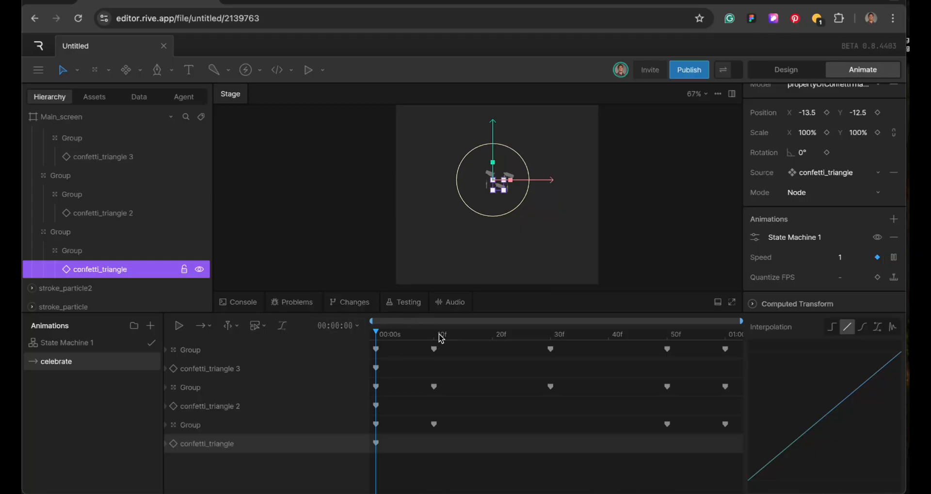
key("space")
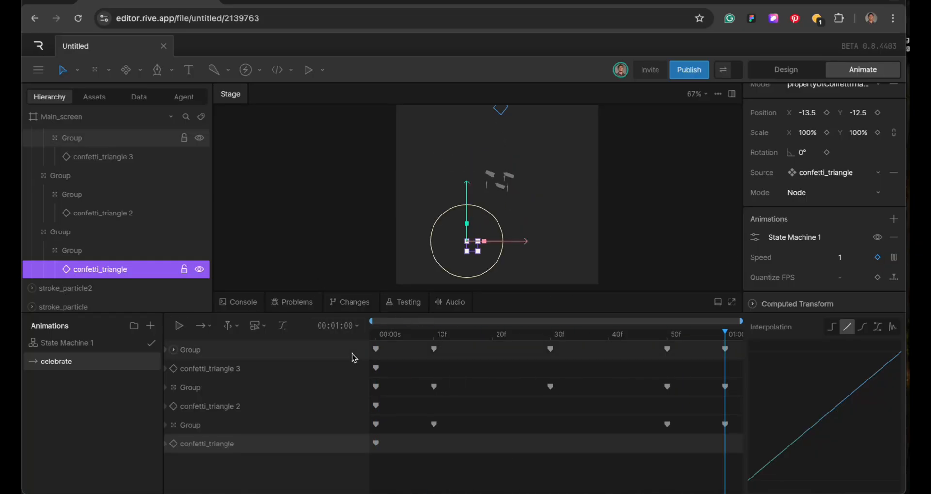
Step: Remove State Machine 1 from confetti_stroke2 3, nested in the first group of stroke_particle2
scroll(53, 184, "up", 2)
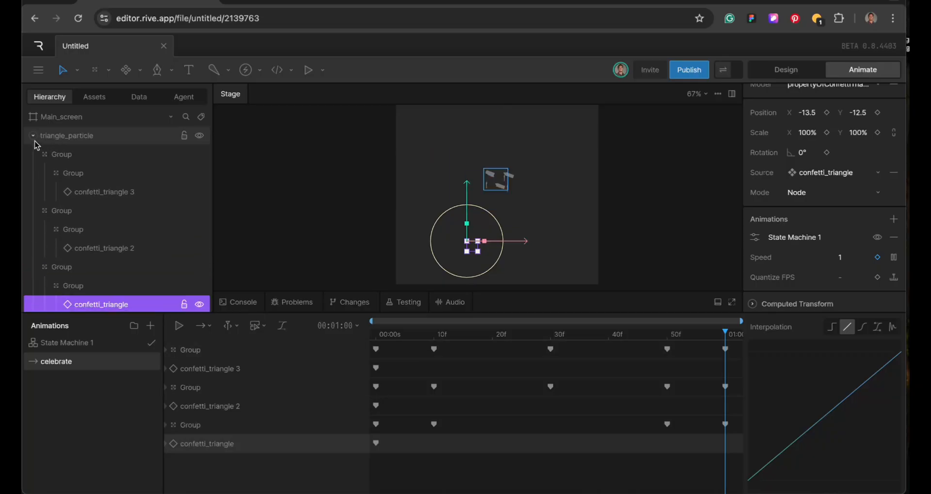
left_click(31, 138)
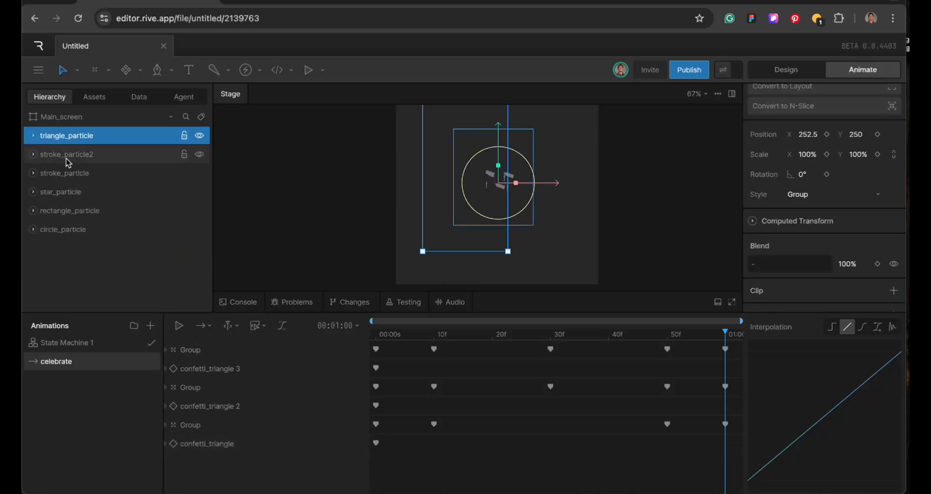
left_click(33, 155)
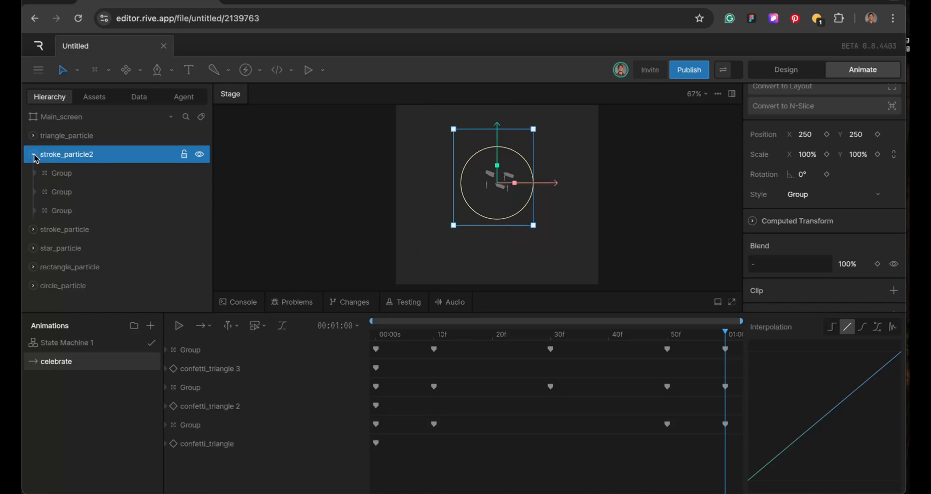
left_click(62, 172)
left_click(60, 192)
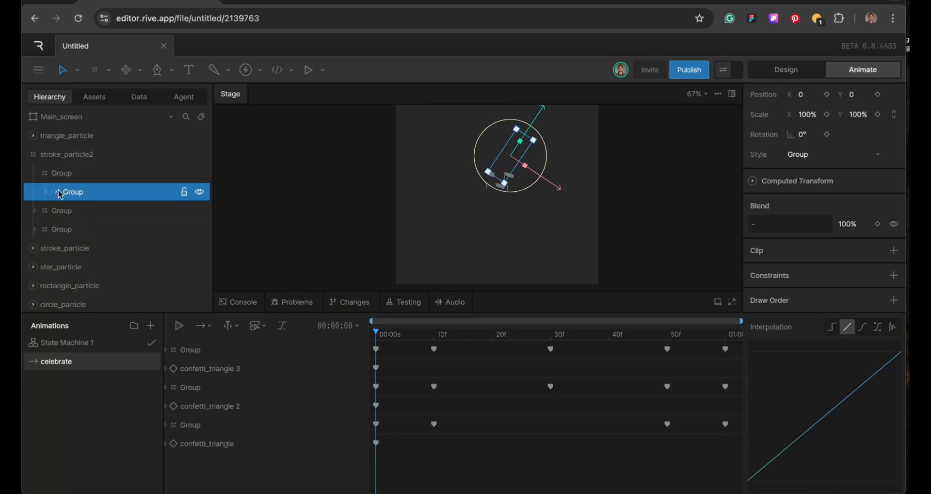
left_click(58, 192)
left_click(93, 209)
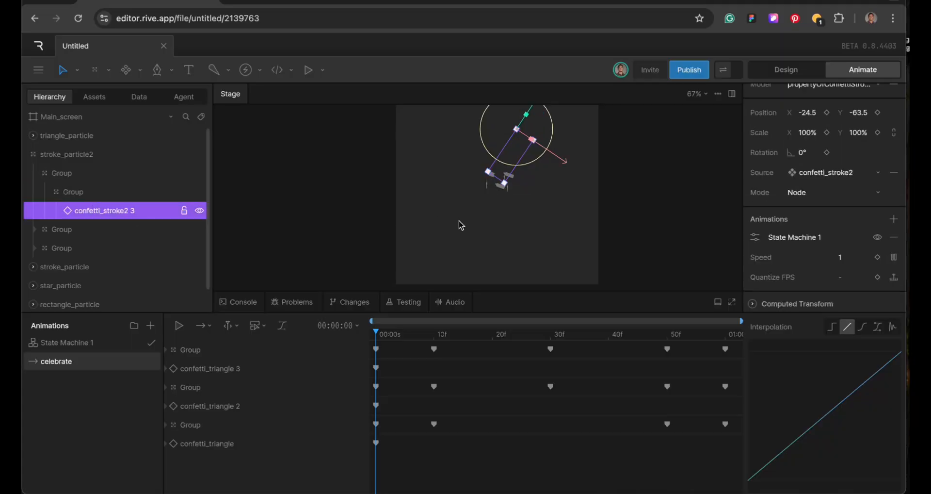
left_click(894, 237)
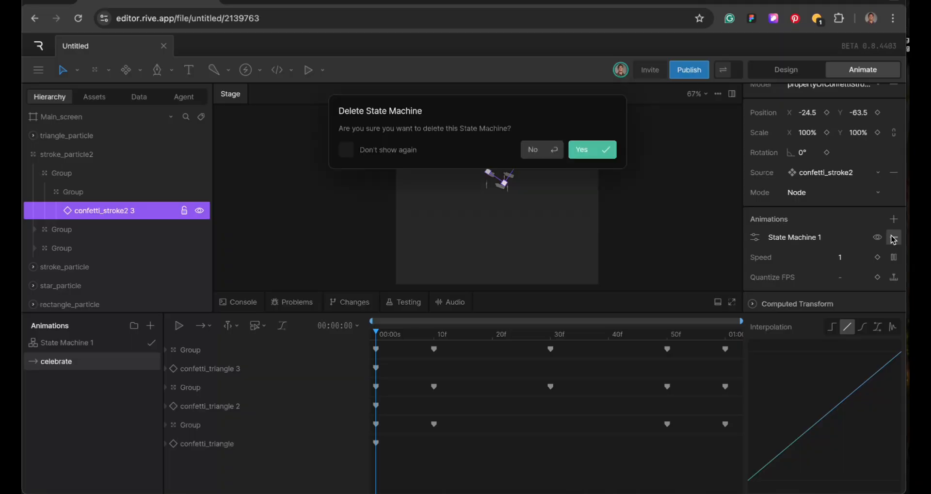
left_click(595, 156)
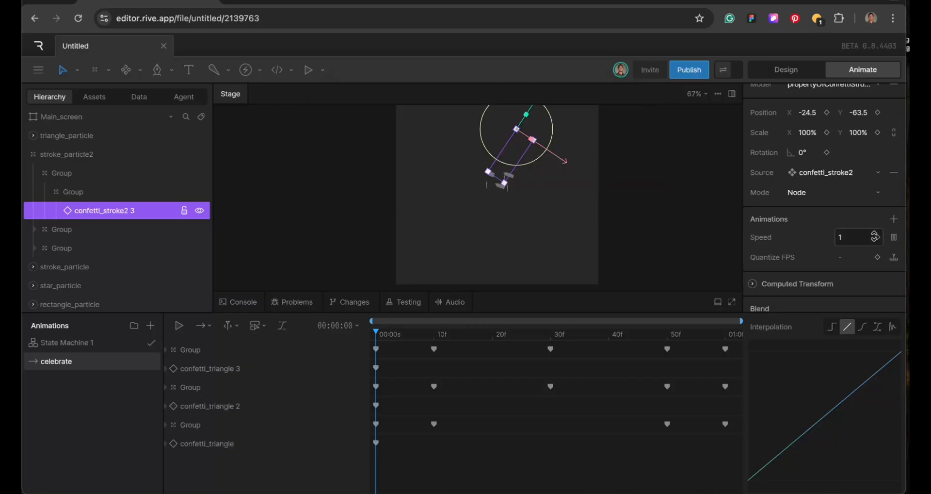
Step: Add Timeline 1 as a Remap animation to confetti_stroke2 3 and key its time at 0% on frame 0
left_click(893, 218)
mouse_move(835, 273)
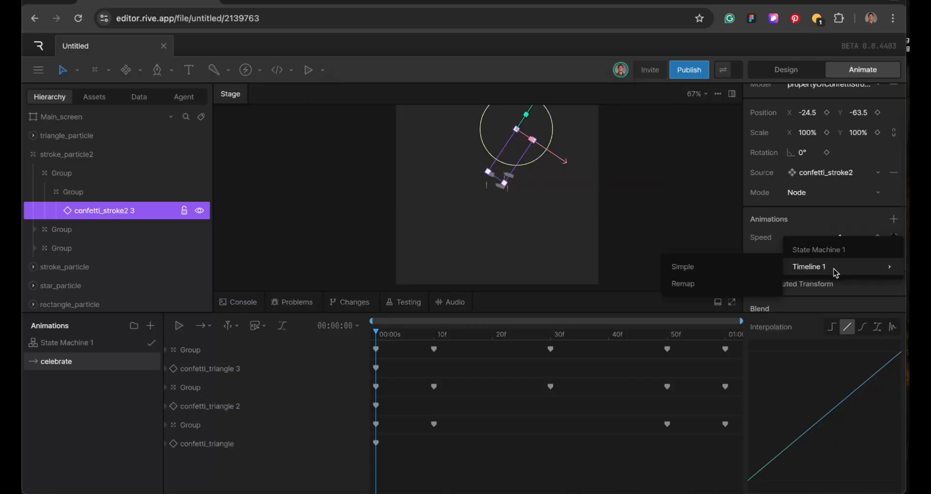
left_click(717, 286)
left_click(755, 237)
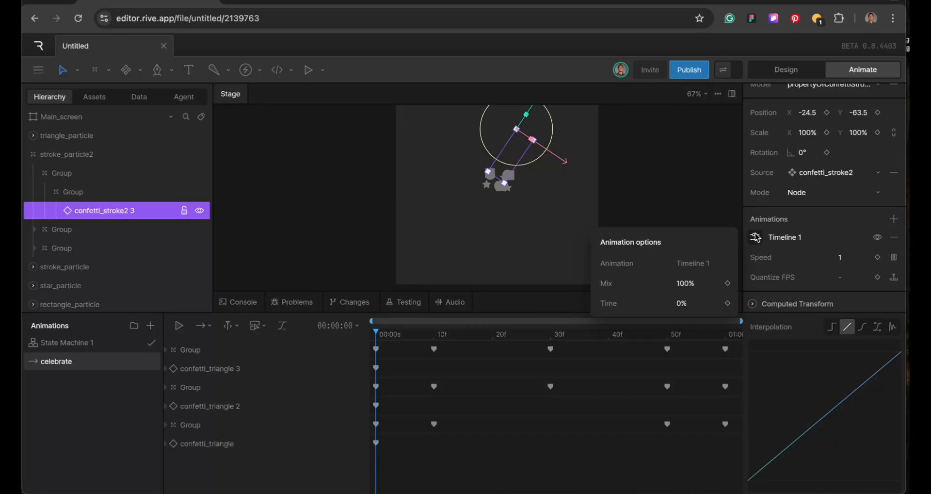
left_click(728, 304)
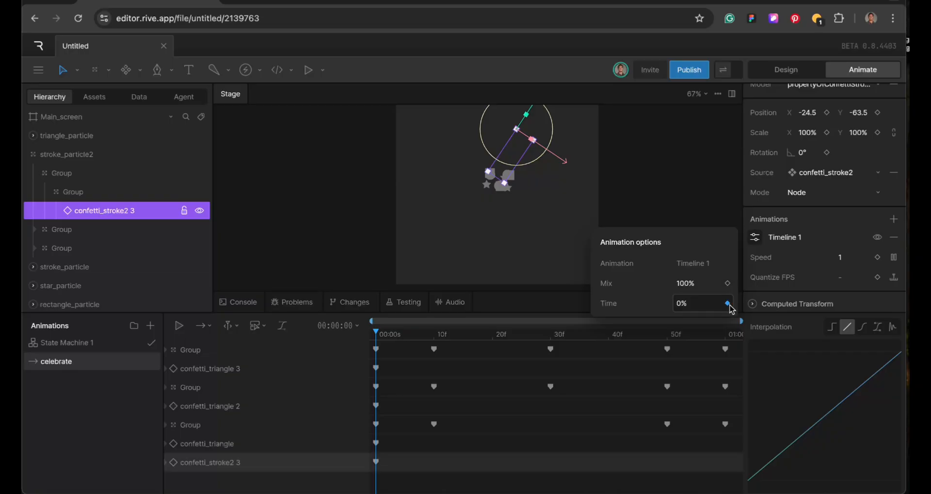
Step: Key the remapped time of confetti_stroke2 3 at 100% at 1 second, and preview the animation
left_click(725, 339)
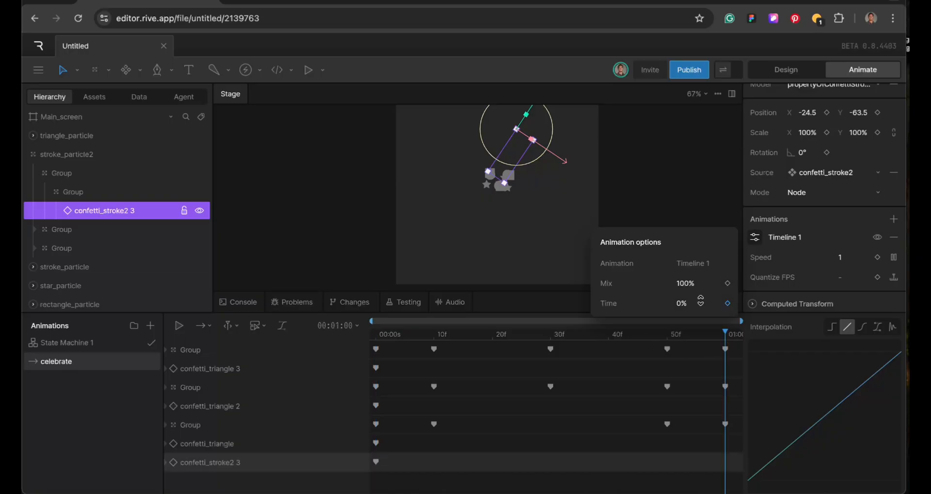
left_click(699, 301)
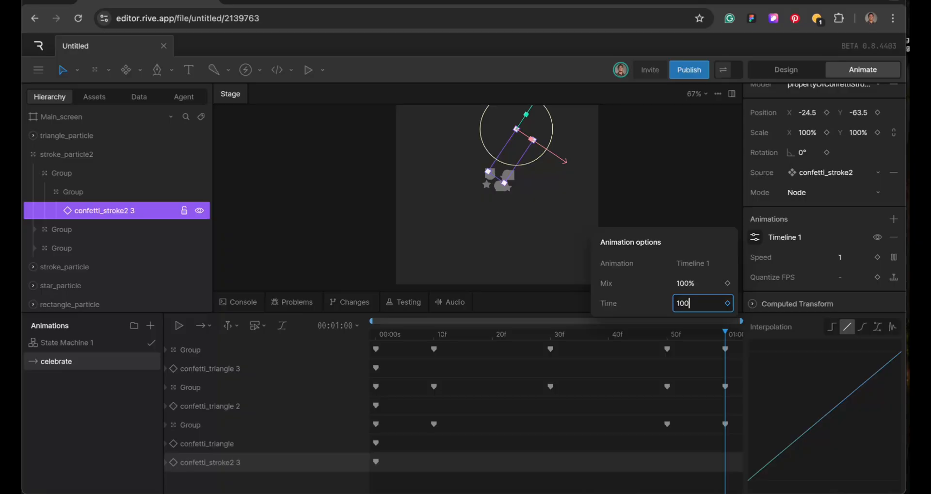
type("100")
key("Return")
key("space")
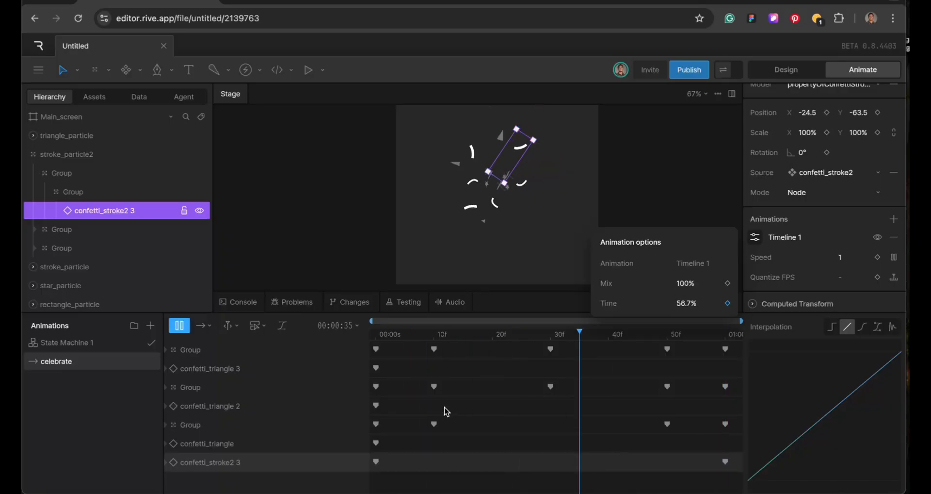
key("space")
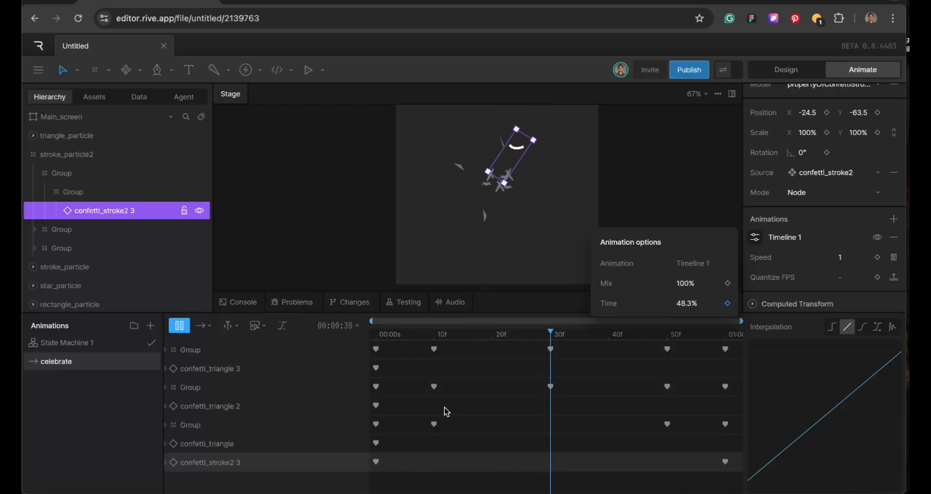
key("space")
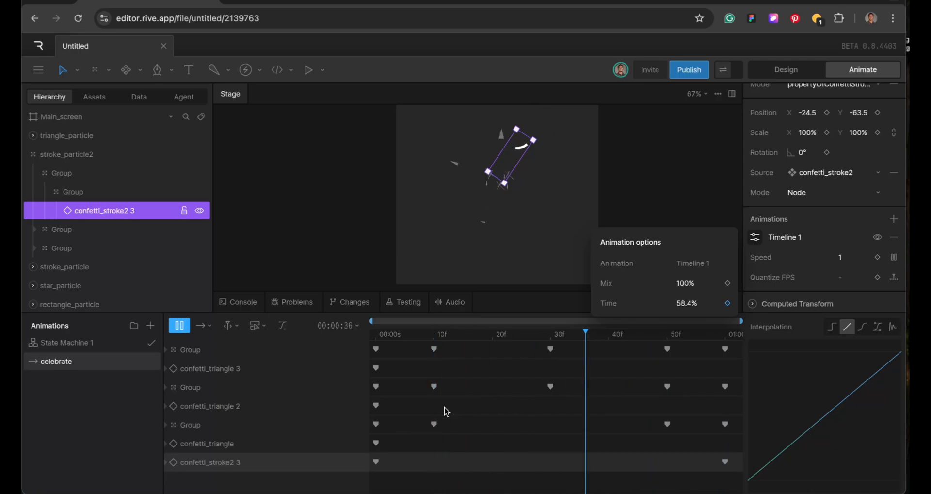
key("space")
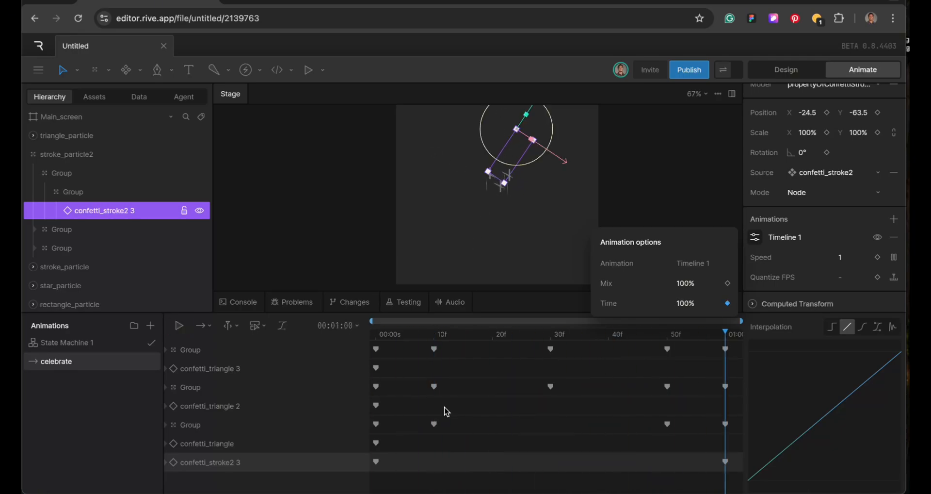
key("space")
Step: Return to frame 0 and remove State Machine 1 from confetti_stroke2 2 in the second group of stroke_particle2
left_click(376, 335)
scroll(58, 226, "down", 1)
left_click(44, 207)
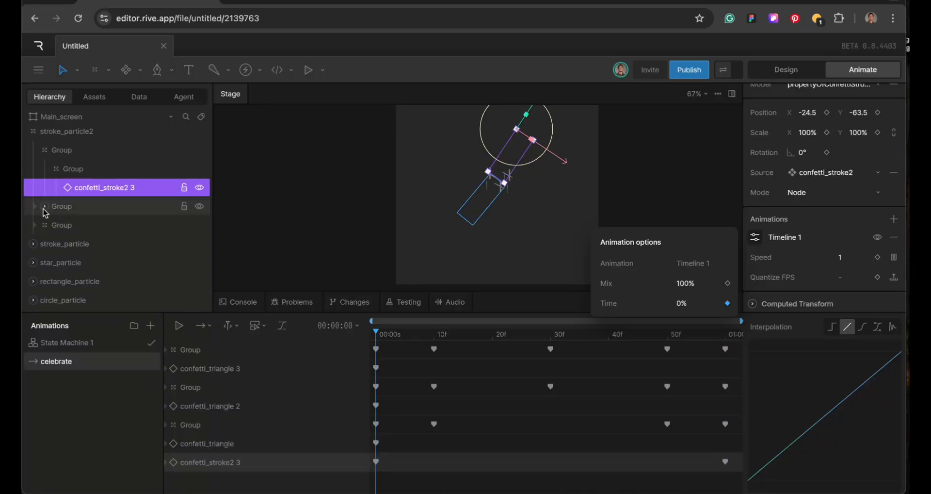
left_click(45, 208)
left_click(52, 226)
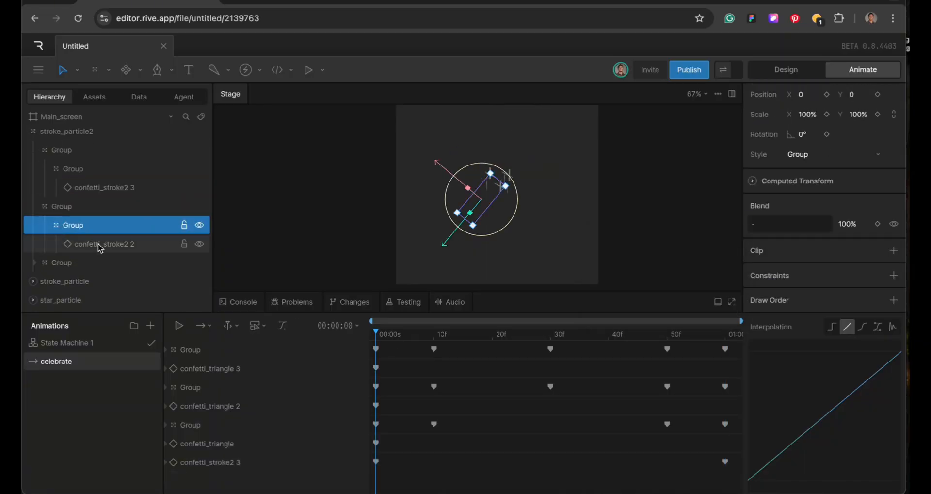
left_click(98, 244)
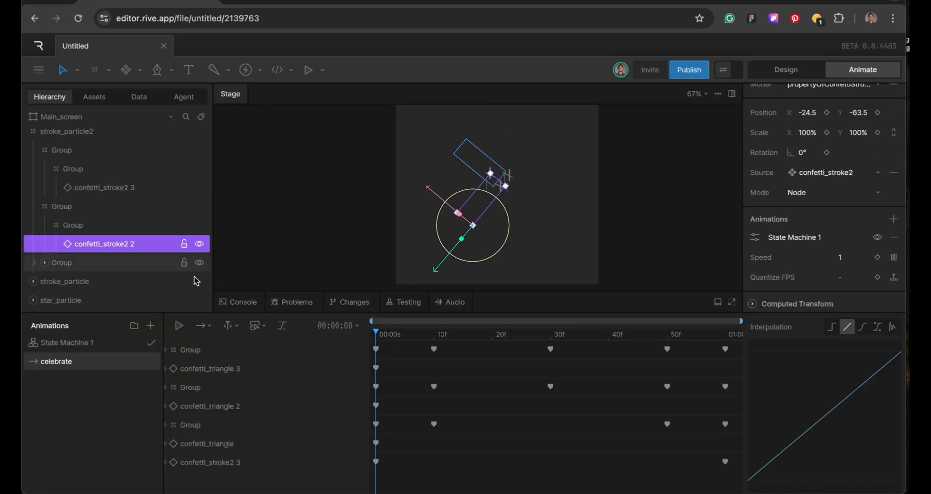
left_click(894, 236)
left_click(591, 151)
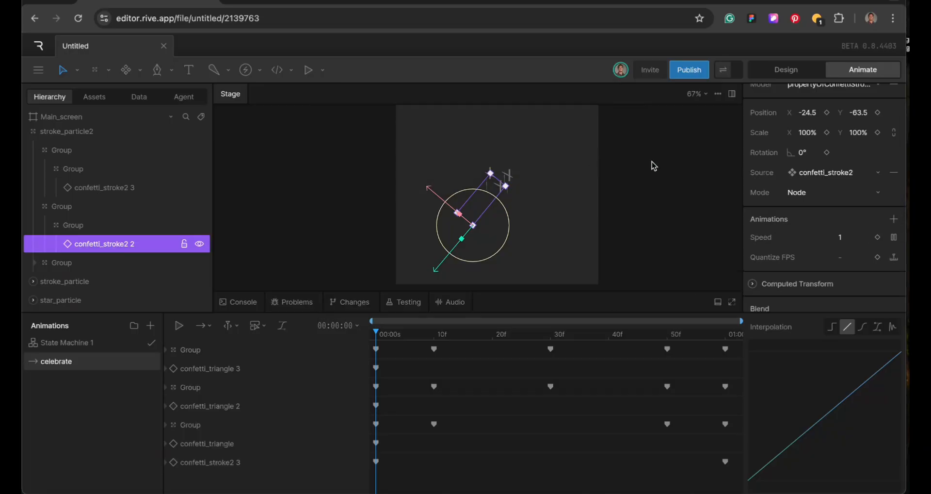
Step: Add Timeline 1 as a Remap animation to confetti_stroke2 2, key its time on frame 0 and at 1 second, and preview it
left_click(894, 217)
left_click(842, 270)
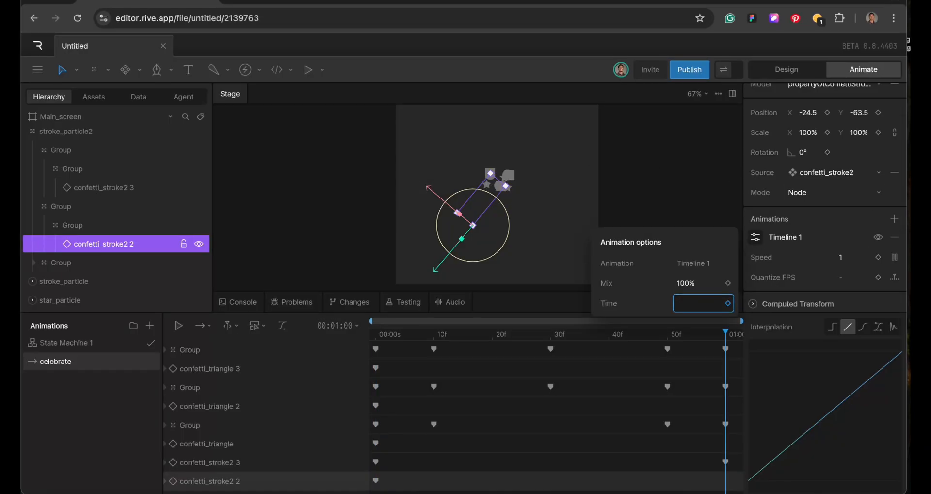
key("space")
Step: Add Timeline 1 as a Remap animation to confetti_stroke2 in the third group, key its time from 0% on frame 0, and preview it
left_click(33, 262)
scroll(89, 243, "down", 2)
left_click(89, 243)
left_click(90, 263)
left_click(893, 219)
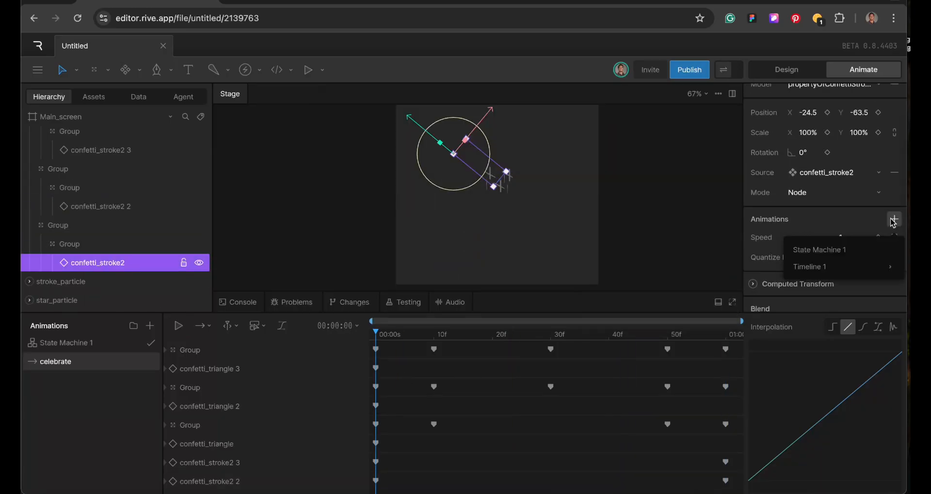
left_click(842, 268)
key("space")
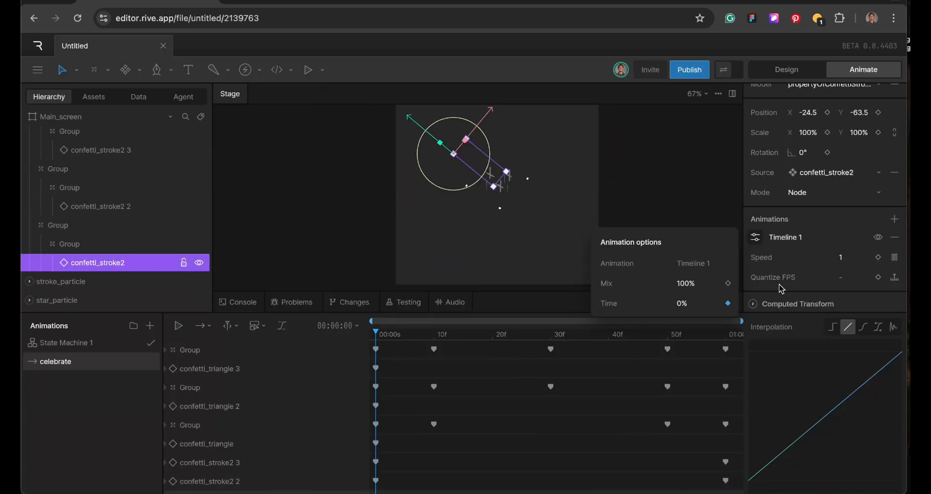
Step: Replace State Machine 1 with Timeline 1 on confetti_stroke 3, nested in the first group of stroke_particle, with the playhead at frame 0
left_click(377, 336)
left_click(41, 224)
left_click(41, 169)
left_click(30, 135)
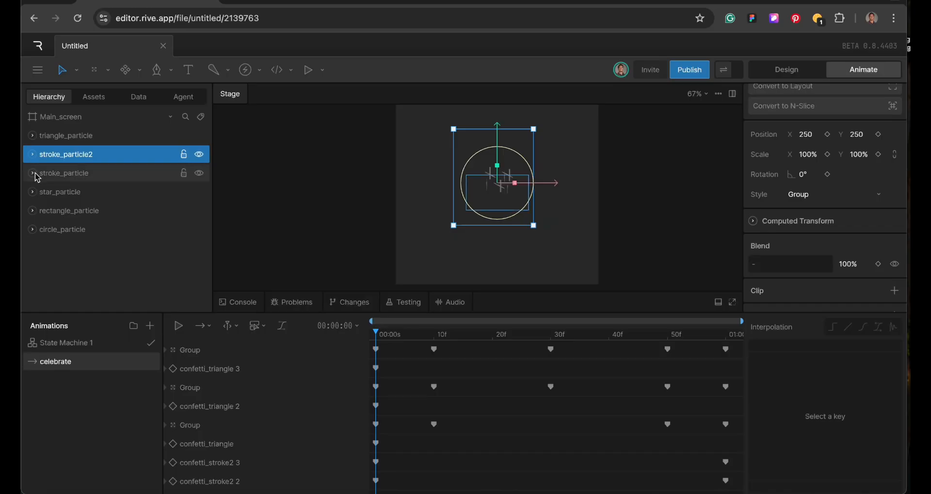
left_click(32, 173)
left_click(44, 192)
left_click(72, 211)
left_click(592, 150)
left_click(893, 219)
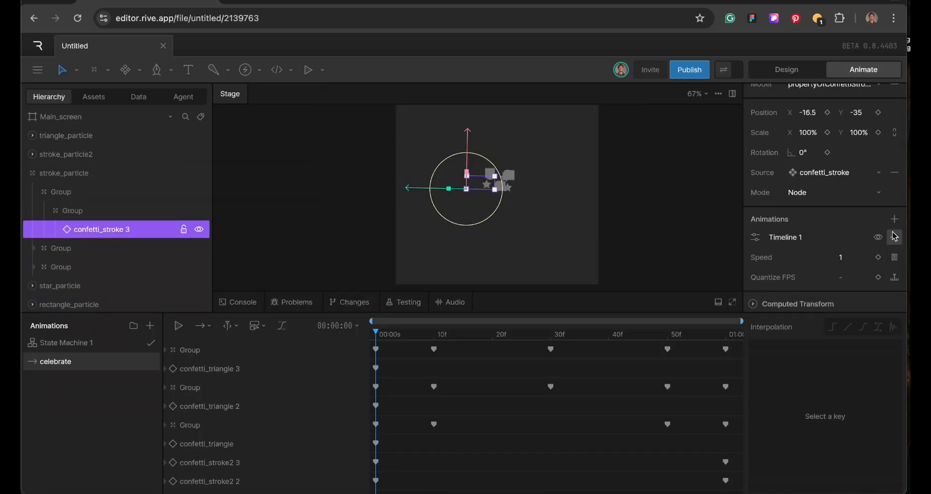
Step: Key the Timeline 1 time of confetti_stroke 3 on frame 0 and at 100% at 1 second
left_click(755, 236)
left_click(726, 335)
left_click(685, 303)
type("100")
key("Return")
Step: Replace State Machine 1 on confetti_stroke 2 with Timeline 1 as a Remap animation, and key its time from frame 0 to 1 second
scroll(65, 226, "down", 1)
left_click(33, 224)
left_click(100, 262)
left_click(376, 334)
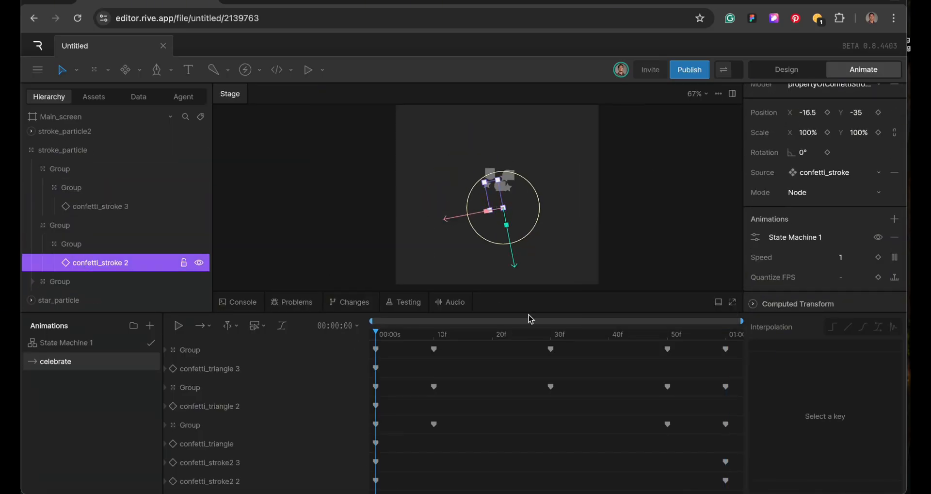
left_click(893, 237)
left_click(894, 219)
left_click(684, 283)
left_click(755, 236)
left_click(728, 303)
Step: Replace State Machine 1 on confetti_stroke in the third group with a remapped Timeline 1, key its time from frame 0, and preview it
scroll(56, 262, "down", 1)
left_click(32, 243)
left_click(54, 263)
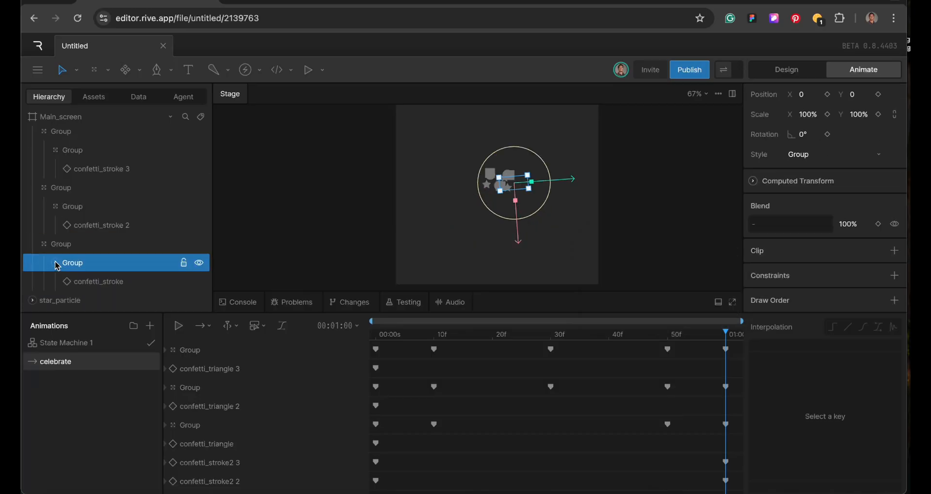
left_click(99, 282)
left_click(376, 334)
left_click(893, 237)
left_click(893, 219)
left_click(684, 282)
key("space")
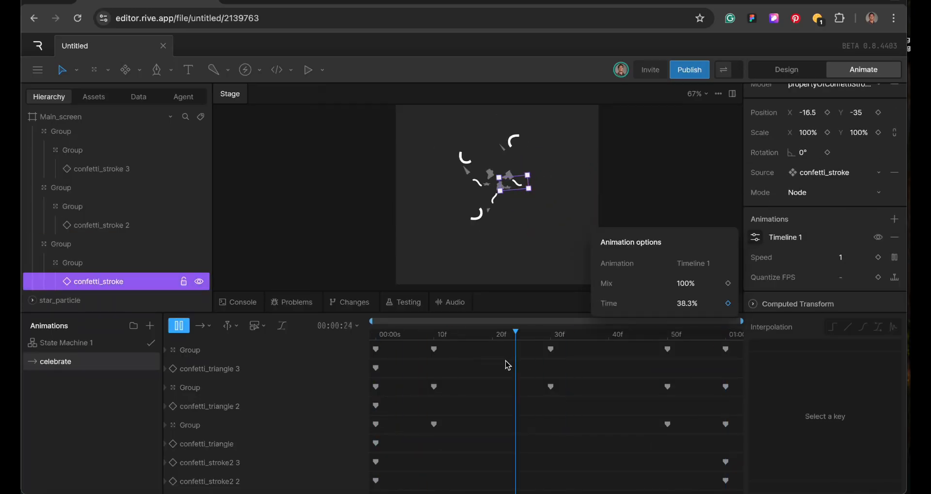
key("space")
Step: Key the inner group of the first star in star_particle at X 0, Y 0 and rotation 0° on frame 0
scroll(90, 263, "down", 1)
left_click(91, 263)
left_click(32, 191)
left_click(34, 210)
left_click(73, 229)
left_click(827, 94)
left_click(877, 100)
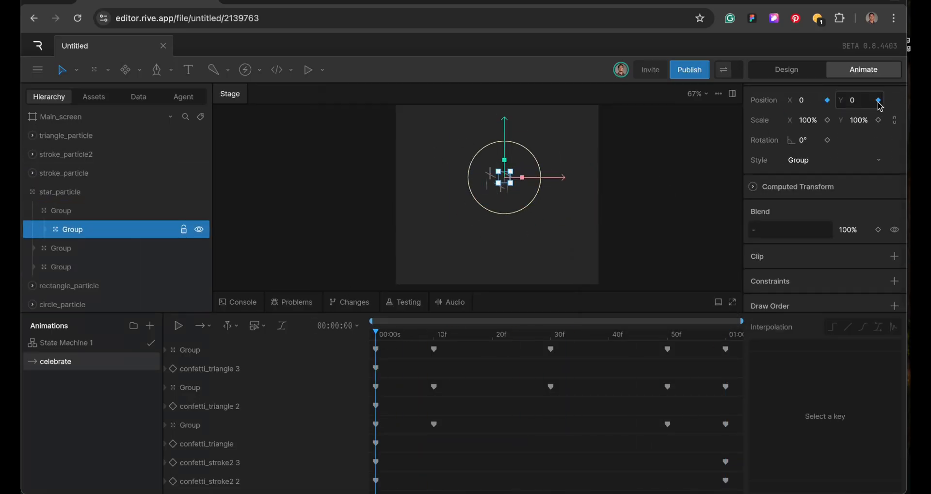
left_click(828, 140)
Step: Key the first star's inner group position at X 156, Y 99 at 1 second
left_click(726, 333)
left_click_drag(789, 99, 827, 100)
left_click_drag(841, 100, 863, 100)
left_click_drag(866, 47, 866, 44)
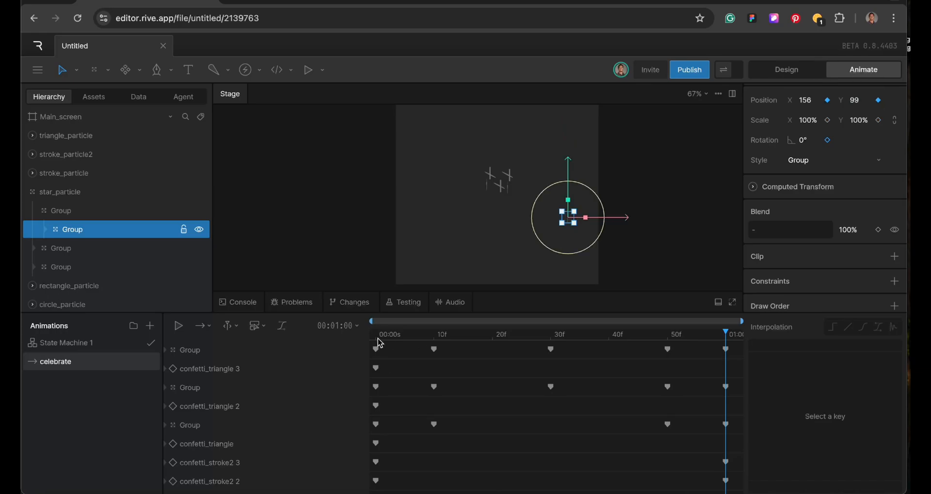
Step: Key the first star's inner group opacity at 0% on frame 0 and 100% on frame 10, key it again on frame 50, and preview the fade
left_click(376, 334)
left_click(848, 229)
type("0")
left_click(433, 334)
left_click(848, 229)
type("100")
left_click(667, 334)
key("space")
left_click(449, 272)
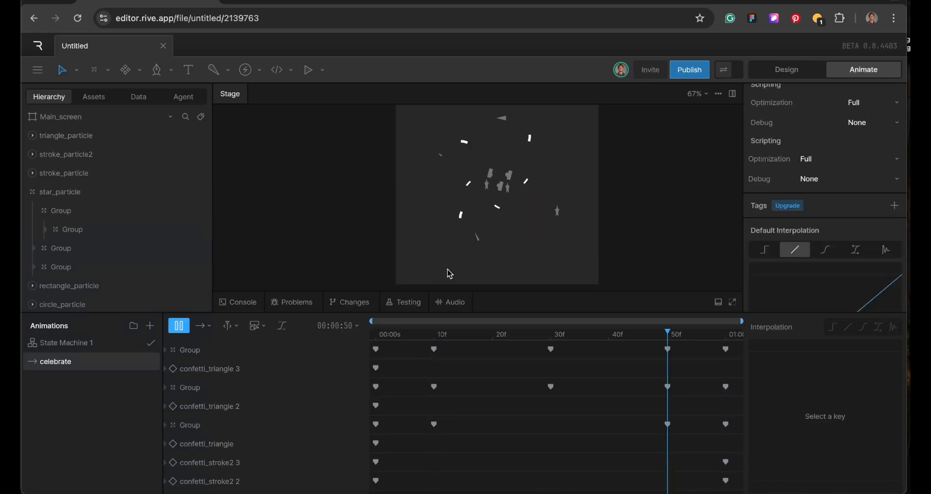
Step: Key the State Machine 1 speed of confetti_star 3, nested in the first group, at 2 on frame 0, and preview it
left_click(375, 335)
left_click(45, 229)
left_click(97, 248)
left_click(841, 263)
type("2")
key("space")
Step: Key the second star's inner group at X 0, Y 0 and rotation 0° on frame 0
scroll(38, 191, "down", 1)
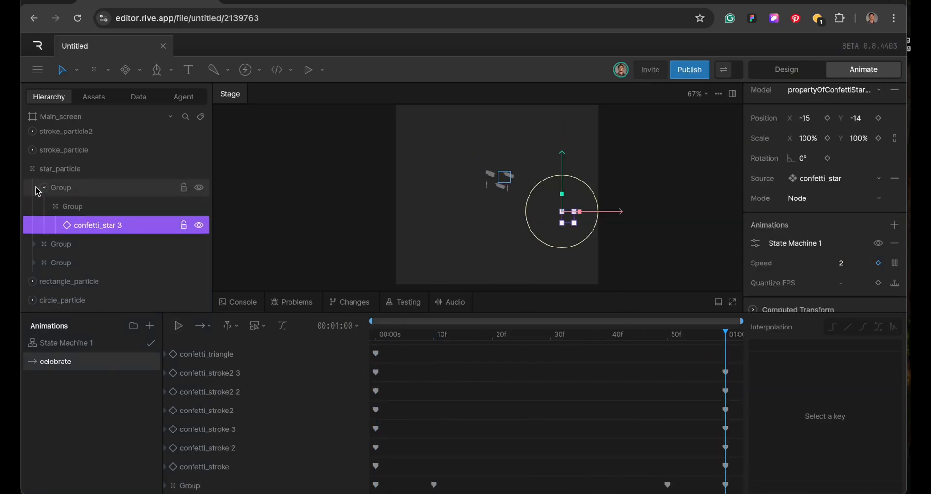
left_click(34, 243)
left_click(72, 262)
left_click(376, 334)
left_click(827, 99)
left_click(877, 100)
left_click(827, 139)
Step: Key the second star's inner group position at X -158, Y 28 at 1 second
left_click(726, 334)
left_click_drag(801, 100, 801, 163)
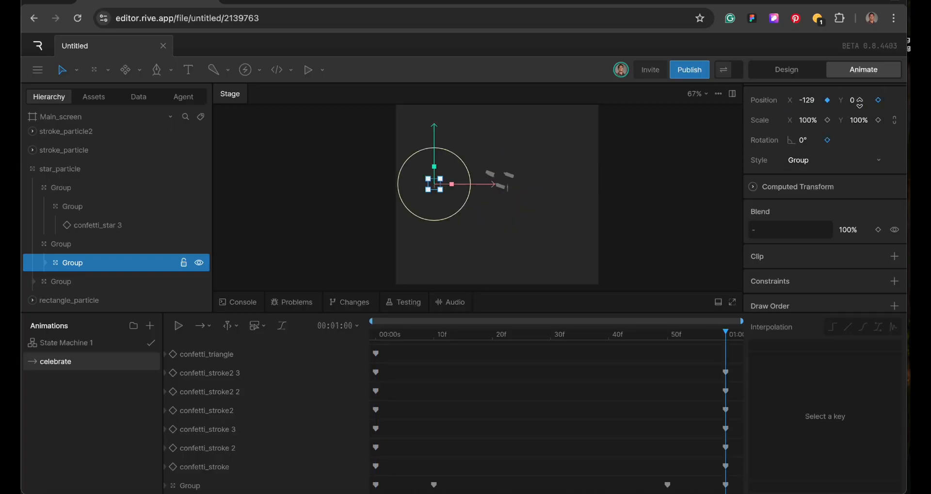
left_click_drag(853, 99, 823, 87)
Step: Key the second star's inner group opacity at 0% on frame 0 and 100% on frame 10
left_click(375, 334)
left_click(847, 229)
type("0")
left_click(434, 334)
left_click(848, 229)
type("100")
Step: Key the second star's inner group opacity on frame 50 and at 0% at 1 second, and preview the fade
left_click(667, 334)
left_click(726, 335)
left_click(847, 229)
type("0")
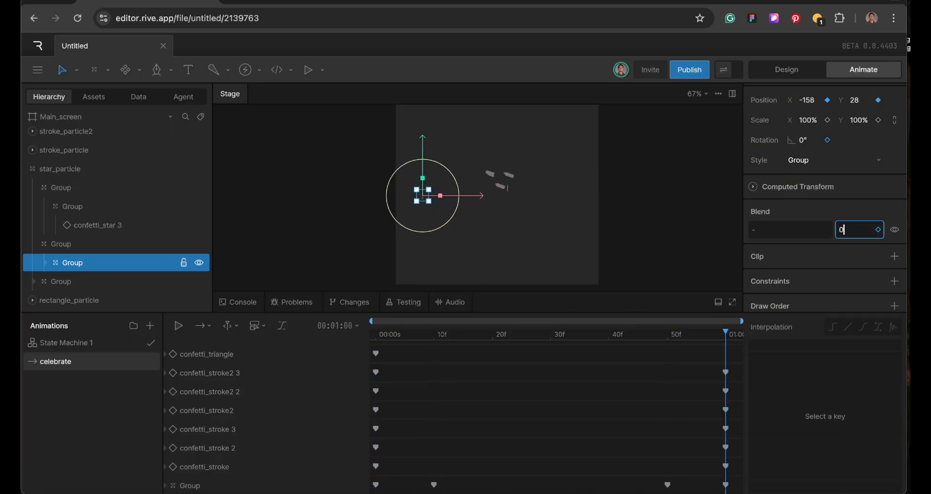
left_click(501, 243)
key("space")
Step: Key the third star's inner group at X 0, Y 0 and rotation 0° on frame 0
left_click(376, 334)
scroll(55, 223, "down", 1)
left_click(72, 244)
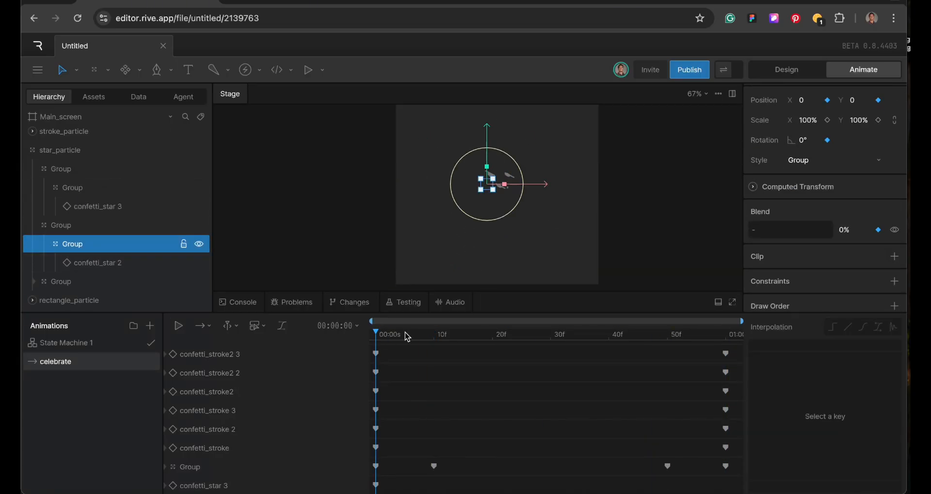
scroll(68, 262, "down", 2)
left_click(34, 263)
left_click(70, 278)
left_click(827, 100)
left_click(878, 100)
left_click(827, 140)
Step: Key the third star's inner group opacity at 0% on frame 0, 100% on frame 10, on frame 50, and at 1 second
left_click(878, 229)
left_click(848, 230)
type("0")
left_click(434, 334)
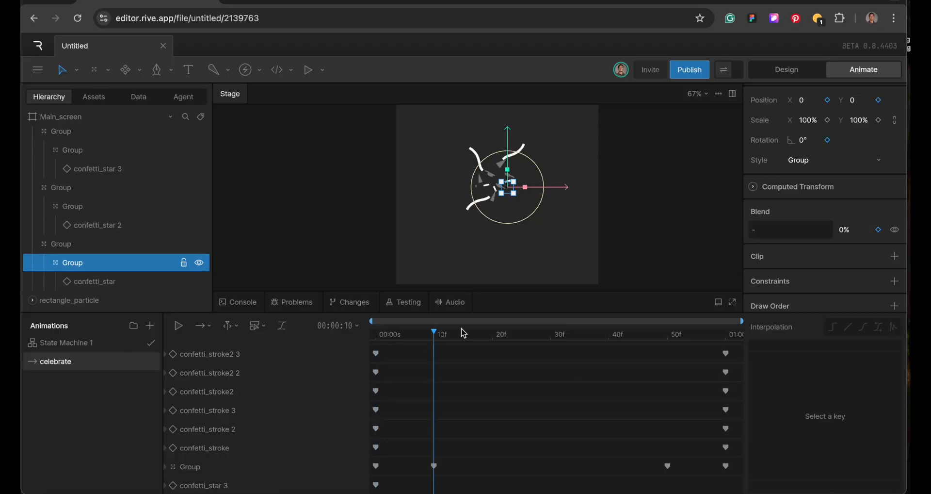
left_click(848, 230)
type("100")
left_click(667, 334)
left_click(725, 334)
left_click(847, 230)
Step: Shift the third star's inner group to its end position at 1 second and preview the movement
left_click_drag(853, 100, 856, 35)
left_click_drag(803, 100, 800, 145)
key("space")
left_click(557, 274)
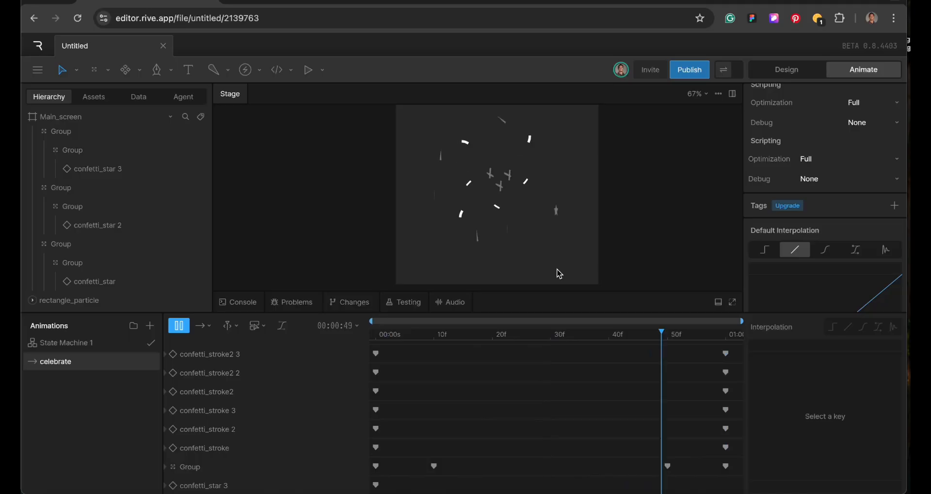
Step: Key the State Machine 1 speed of confetti_star at 3 on frame 0 and preview it
scroll(46, 228, "down", 1)
left_click(93, 262)
left_click(878, 263)
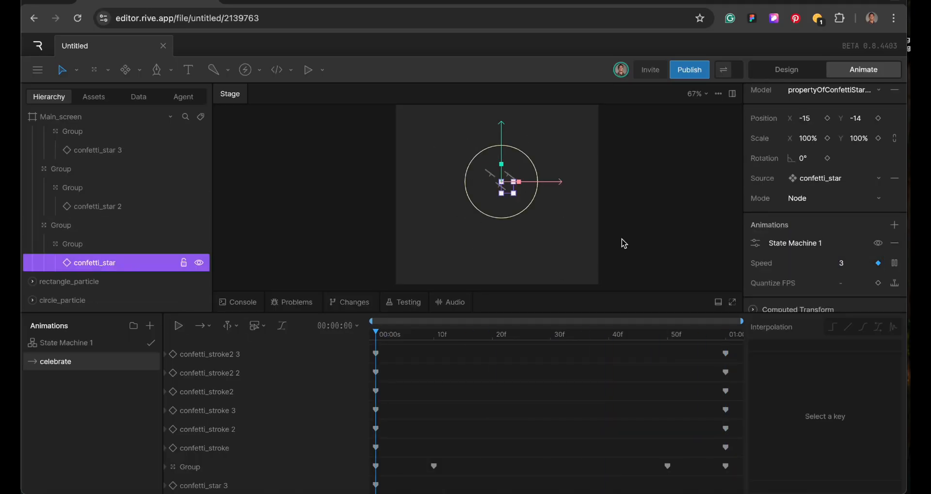
left_click(623, 242)
key("space")
key("space")
Step: Key the first rectangle_particle inner group position at X 103, Y -110 at 1 second
left_click(35, 225)
left_click(35, 206)
left_click(35, 187)
left_click(32, 267)
left_click(77, 262)
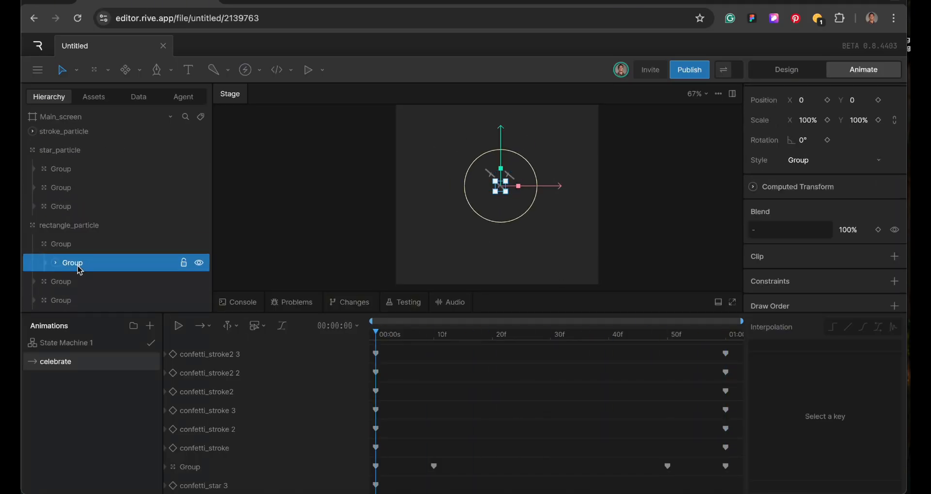
key("space")
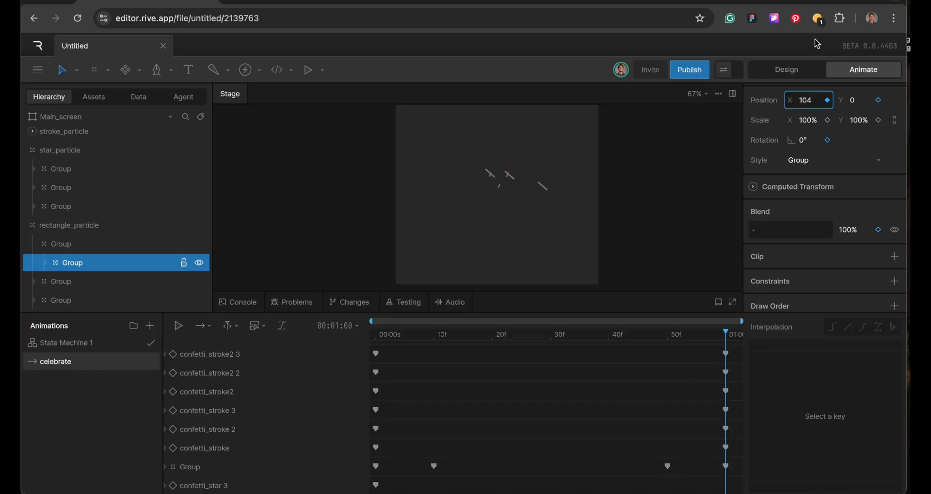
Step: Key the first rectangle's inner group opacity on frames 0, 10 and 50 and at 1 second, and preview the fade
left_click(376, 335)
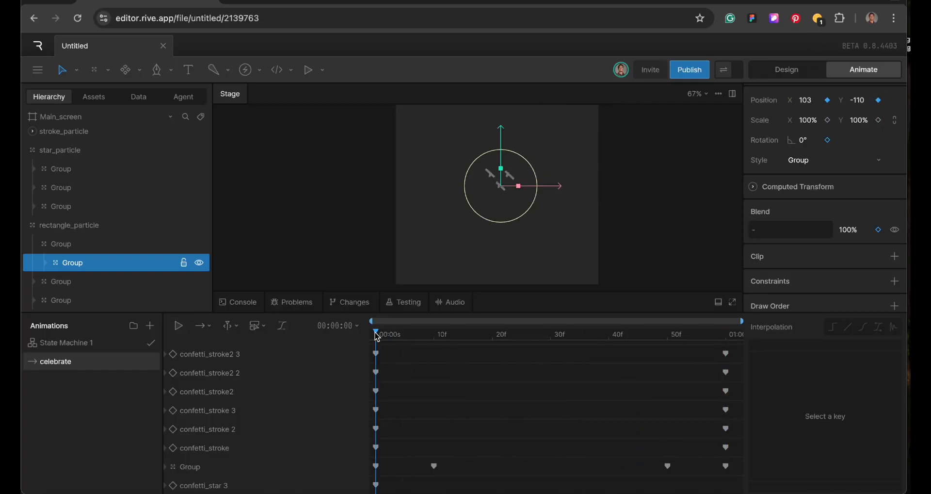
left_click(434, 334)
left_click(376, 335)
left_click_drag(678, 336, 725, 335)
key("space")
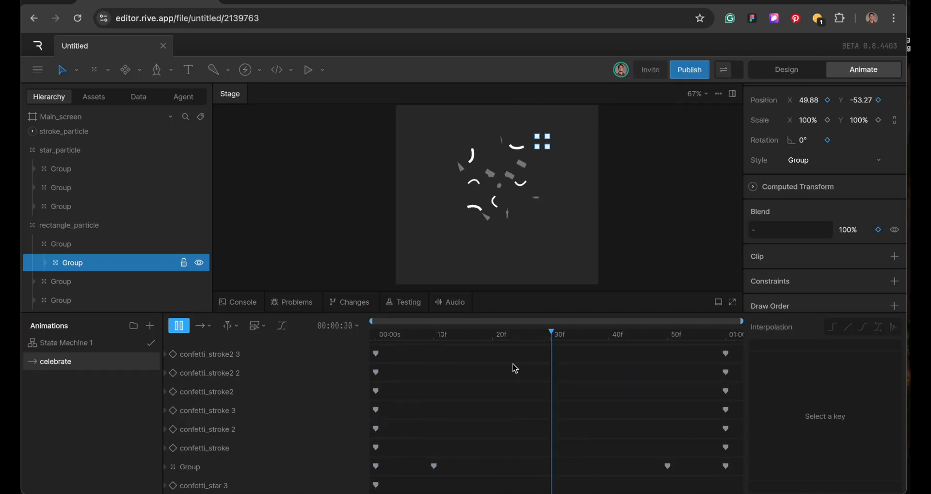
Step: Key the State Machine 1 speed of confetti_rectangle 3 at 2 on frame 0 and preview it
left_click(376, 334)
left_click(45, 262)
left_click(107, 281)
left_click(864, 262)
type("2")
key("Return")
key("space")
Step: Key the second rectangle's inner group at X 0, Y 0, rotation 0° and its opacity on frame 0
left_click(375, 334)
scroll(46, 262, "down", 2)
left_click(43, 262)
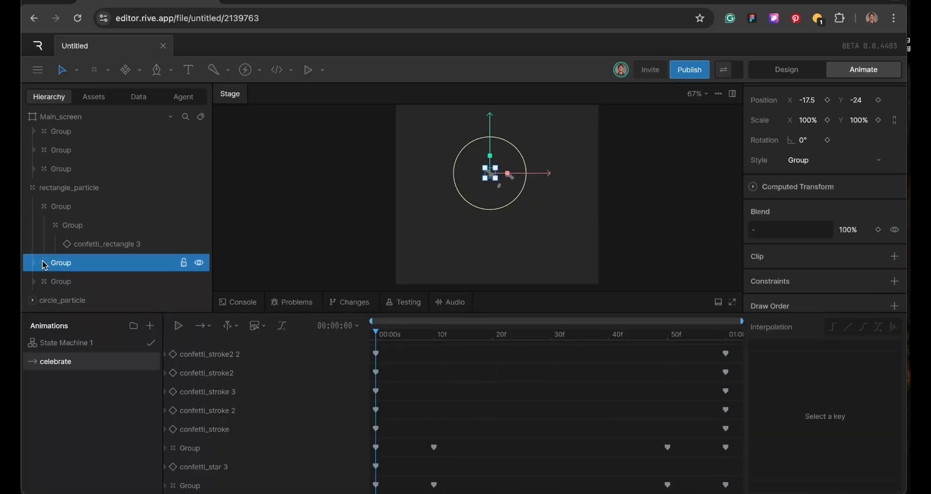
left_click(45, 262)
left_click(107, 281)
left_click(72, 263)
left_click(827, 100)
left_click(878, 100)
left_click(827, 140)
left_click(878, 229)
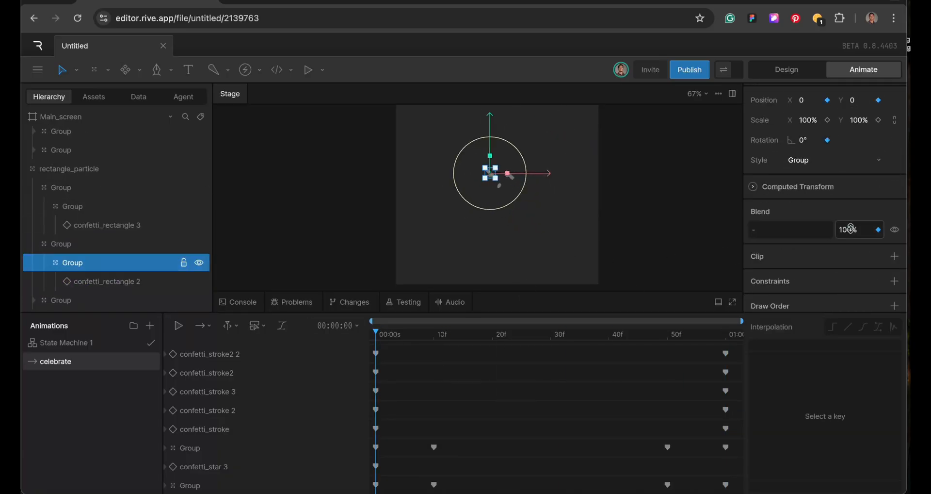
Step: Key the second rectangle's inner group position at X -144, Y -60 at 1 second
left_click(726, 334)
left_click_drag(806, 102, 807, 186)
left_click_drag(855, 102, 852, 142)
Step: Key the second rectangle's inner group opacity on frames 50 and 10, and at 0% at 1 second
left_click(667, 334)
left_click(878, 229)
left_click(725, 334)
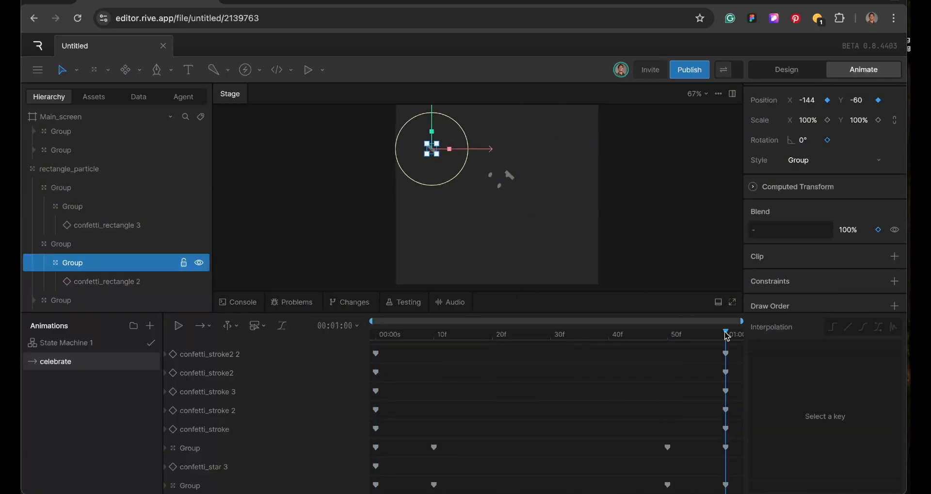
left_click(851, 230)
left_click(433, 333)
left_click(877, 230)
left_click(376, 334)
Step: Set the second rectangle's inner group position to X -87, Y 29 at 1 second and preview the movement
left_click(728, 334)
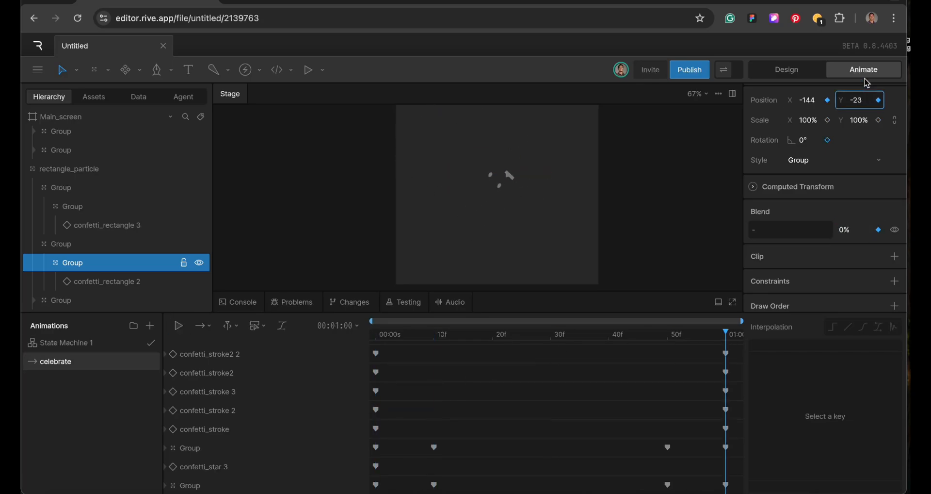
key("space")
left_click_drag(859, 103, 807, 78)
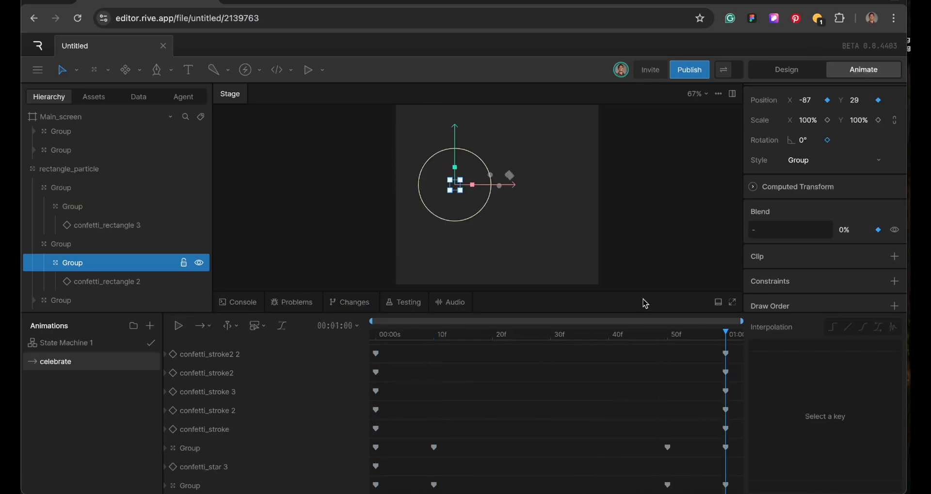
key("space")
Step: Key the State Machine 1 speed of confetti_rectangle 2 at 3 at 1 second and preview it
scroll(291, 359, "down", 3)
left_click(107, 281)
key("space")
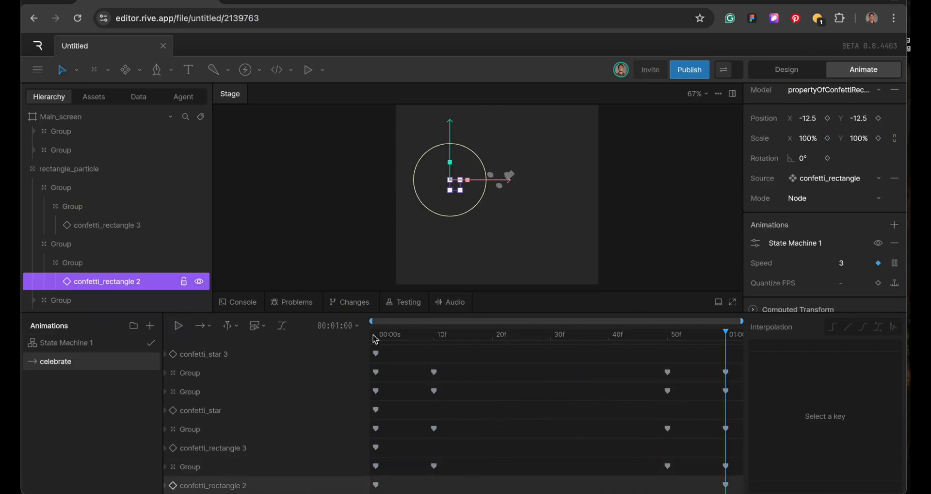
Step: Key the third rectangle's inner group at X 0, Y 0 and its opacity on frame 0
left_click(376, 334)
left_click(43, 300)
scroll(93, 286, "down", 1)
left_click(93, 282)
scroll(851, 187, "down", 1)
left_click(434, 337)
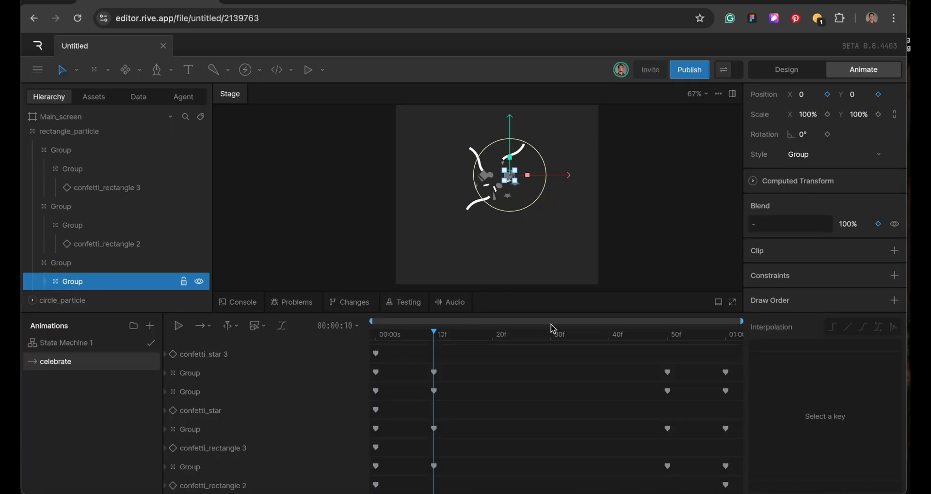
Step: Key the third rectangle's inner group position at X 141, Y 28 at 1 second and preview the movement
left_click(725, 333)
left_click_drag(806, 95, 817, 54)
left_click_drag(857, 96, 857, 65)
left_click_drag(806, 98, 815, 65)
left_click_drag(858, 102, 860, 121)
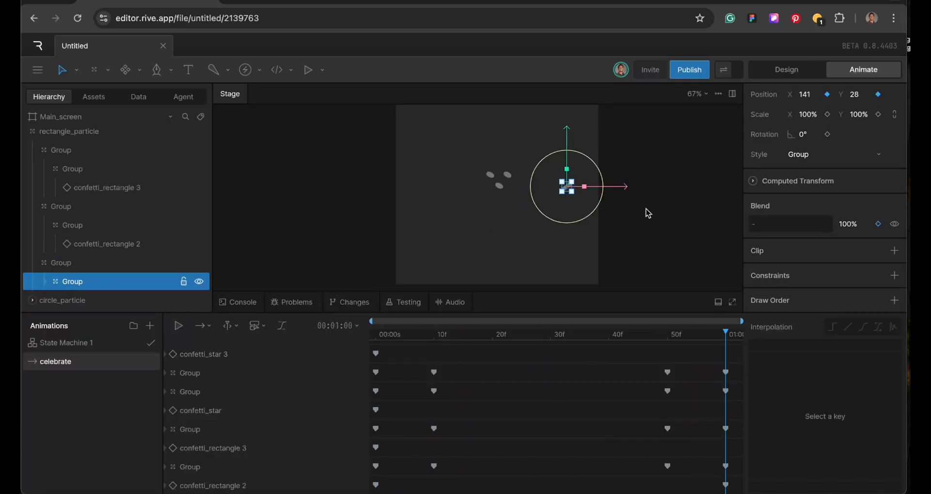
key("space")
Step: Key the third rectangle's inner group opacity fade on frames 0, 10 and 50 and at 1 second
left_click(375, 334)
left_click_drag(848, 224, 582, 281)
left_click(434, 334)
left_click(667, 334)
left_click(878, 224)
left_click(725, 335)
Step: Key the first circle_particle inner group at X 0, Y 0 and its opacity on frame 0
left_click(375, 334)
left_click(46, 281)
left_click(46, 281)
left_click(33, 299)
left_click(34, 262)
left_click(45, 281)
left_click(82, 262)
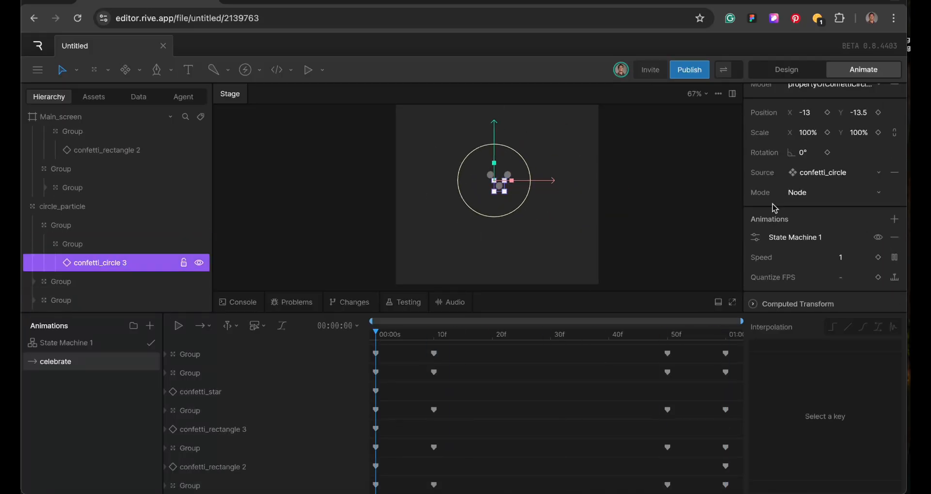
left_click(92, 244)
key("space")
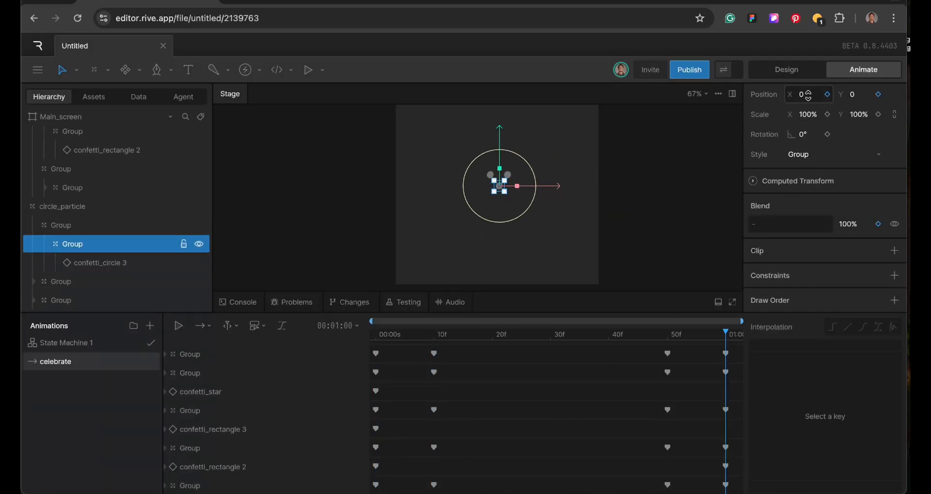
Step: Key the first circle's inner group end position and its opacity fade, starting at 0% on frame 0, and preview them
key("space")
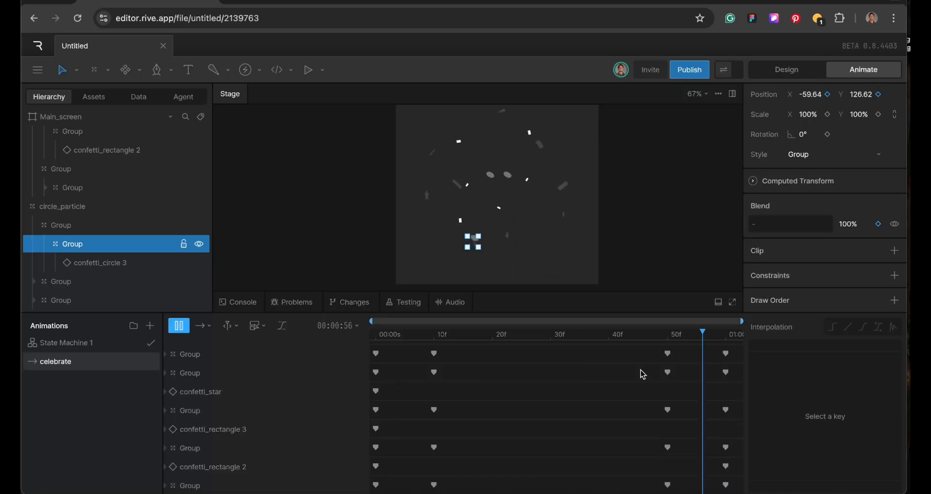
key("space")
left_click(380, 338)
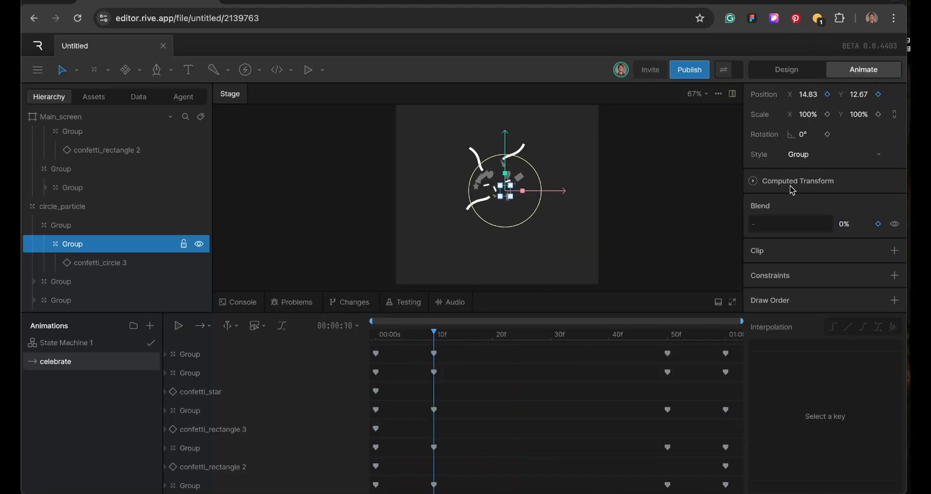
key("space")
key("space")
Step: Key the State Machine 1 speed of confetti_circle 3 on frame 0 and preview it
left_click(100, 262)
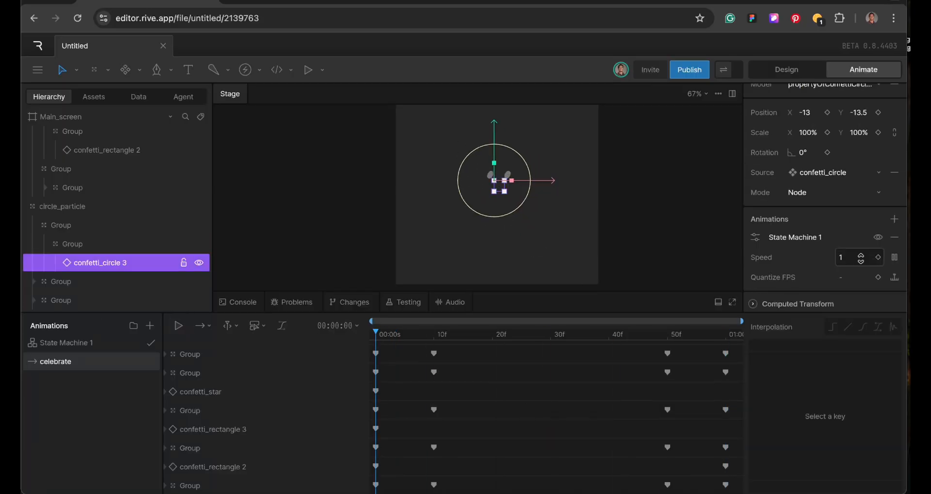
key("space")
key("space")
Step: Key the second circle's inner group at X 0, Y 0 and its opacity on frame 0
left_click(60, 281)
left_click(103, 281)
left_click(827, 100)
left_click(877, 100)
left_click(878, 230)
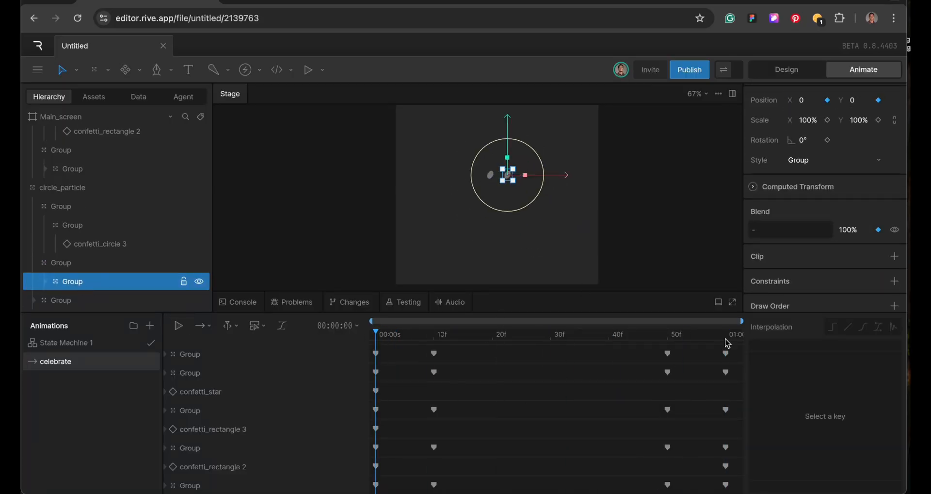
Step: Key the second circle's inner group end position at 1 second, up and to the right of its start
key("space")
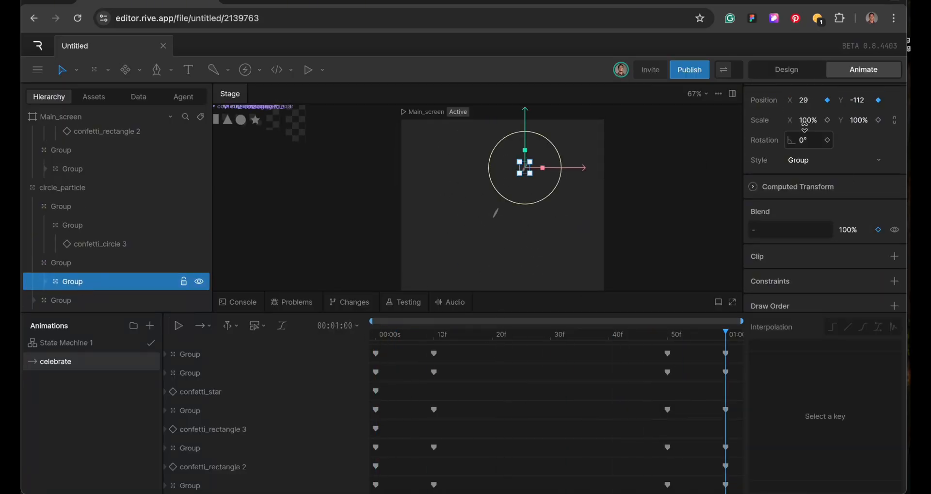
left_click_drag(852, 104, 864, 146)
left_click_drag(804, 100, 805, 89)
Step: Key the State Machine 1 speed of confetti_circle 2 on frame 0
left_click(377, 334)
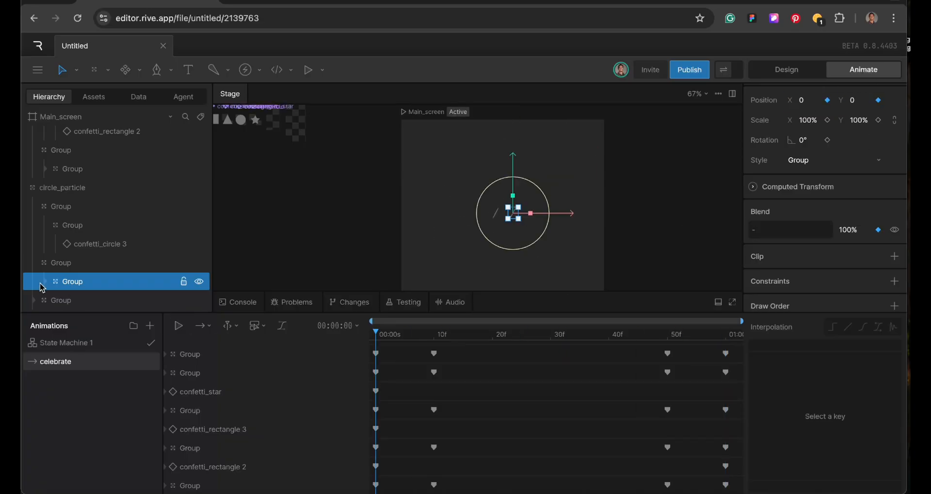
left_click(44, 282)
left_click(100, 300)
left_click(856, 262)
type("0")
left_click(725, 334)
Step: Key the second circle's inner group opacity at 0% on frame 0, 100% on frames 10 and 50, and 0% at 1 second
left_click(376, 333)
left_click(72, 263)
left_click(434, 335)
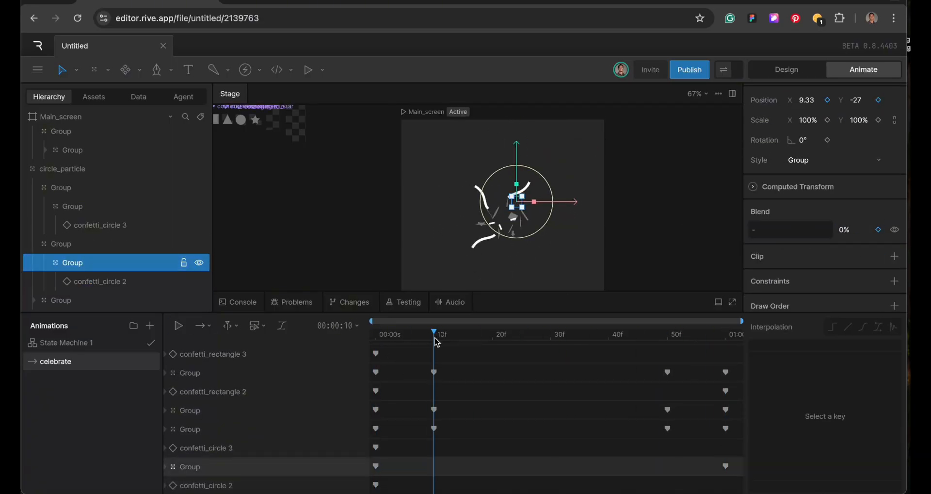
left_click(848, 230)
type("100")
left_click(667, 334)
left_click(738, 330)
left_click(848, 230)
type("0")
key("Return")
Step: Key the third circle's inner group position on frame 0 and, down and to the left of its start, at 1 second
left_click(68, 300)
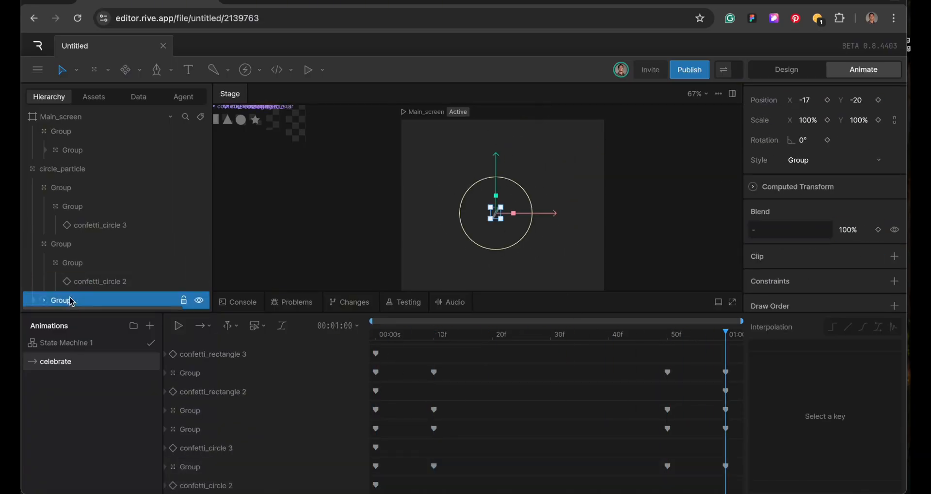
key("Return")
left_click(375, 333)
left_click(726, 333)
left_click_drag(802, 100, 763, 157)
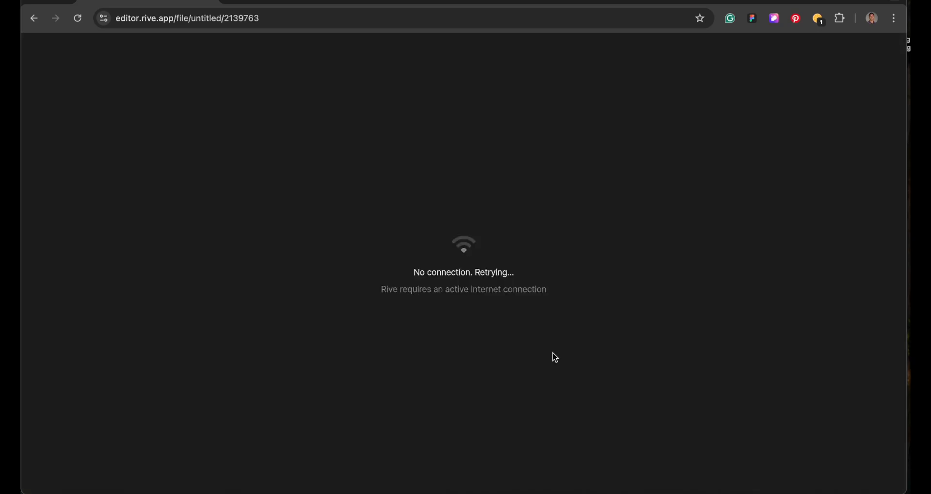
left_click(615, 2)
left_click(703, 31)
left_click(605, 212)
Step: Key the third circle's inner group opacity at 0% on frame 0, 100% on frames 10 and 50, and at 1 second
left_click(376, 333)
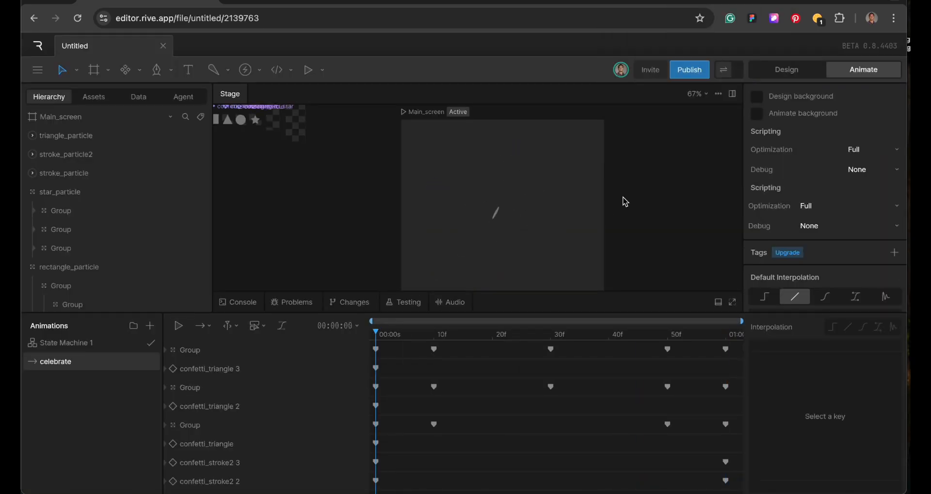
scroll(555, 412, "down", 5)
left_click(376, 484)
left_click(852, 276)
type("0")
left_click(434, 338)
left_click(852, 276)
type("100")
left_click(667, 338)
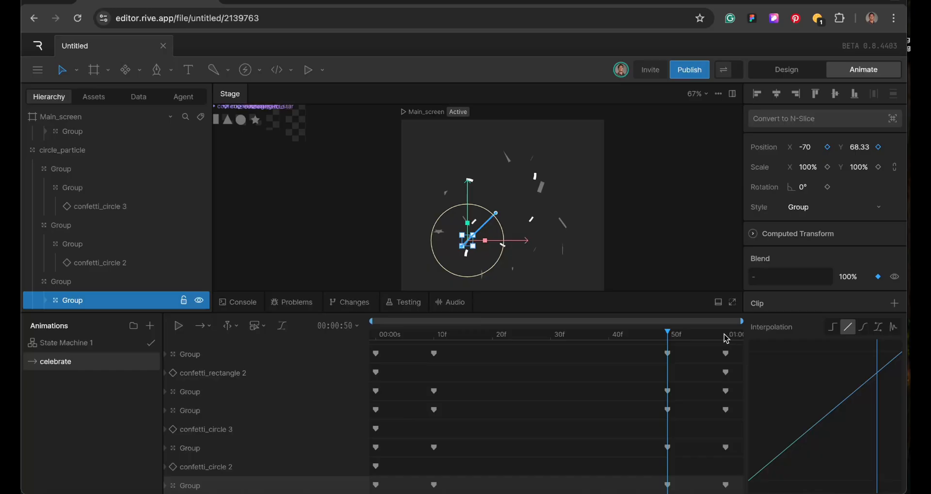
left_click(726, 333)
Step: Play the whole celebrate animation to check the combined confetti burst
left_click(565, 263)
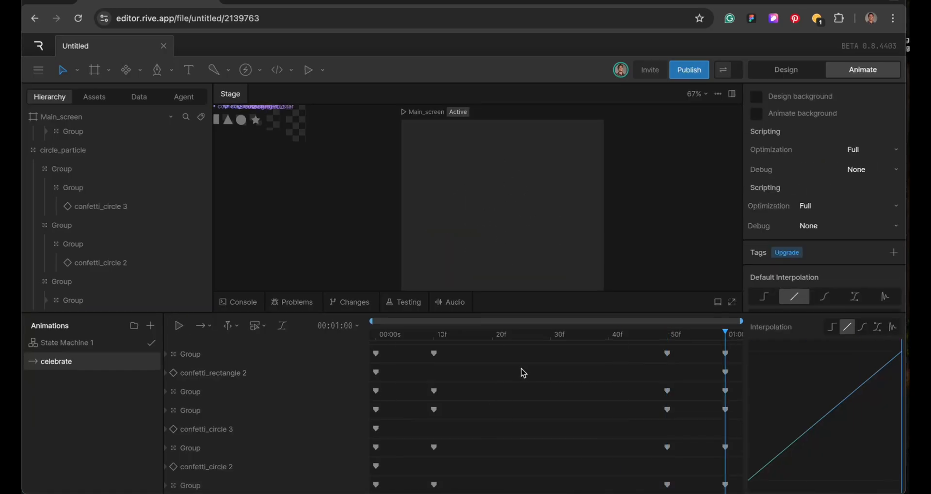
key("space")
key("space")
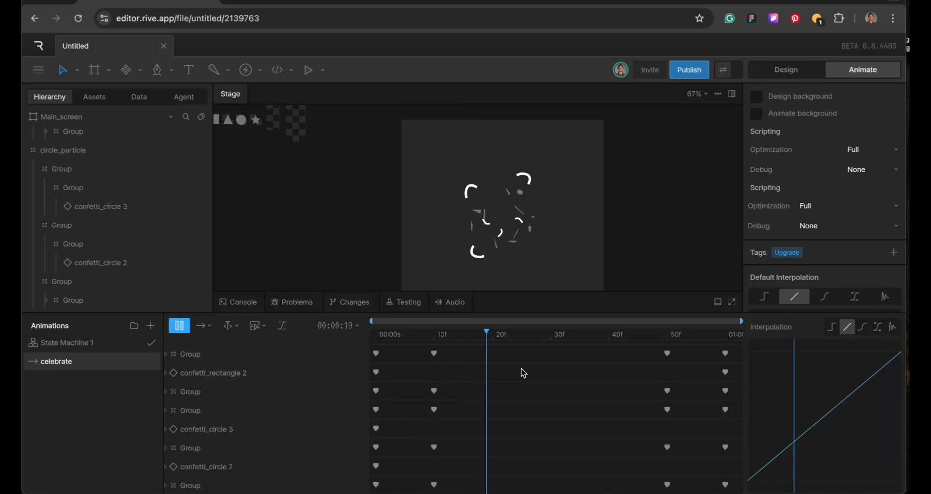
key("space")
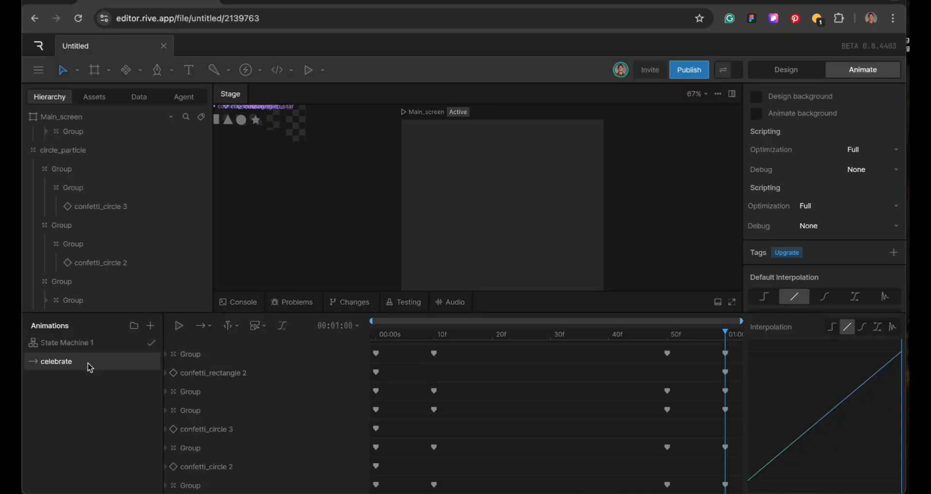
Step: Duplicate the celebrate animation and name the copy idle
right_click(127, 359)
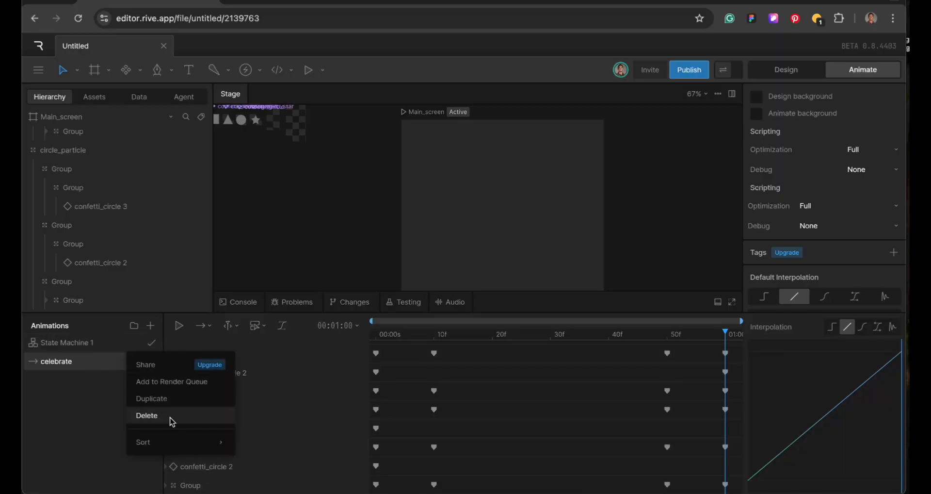
left_click(169, 400)
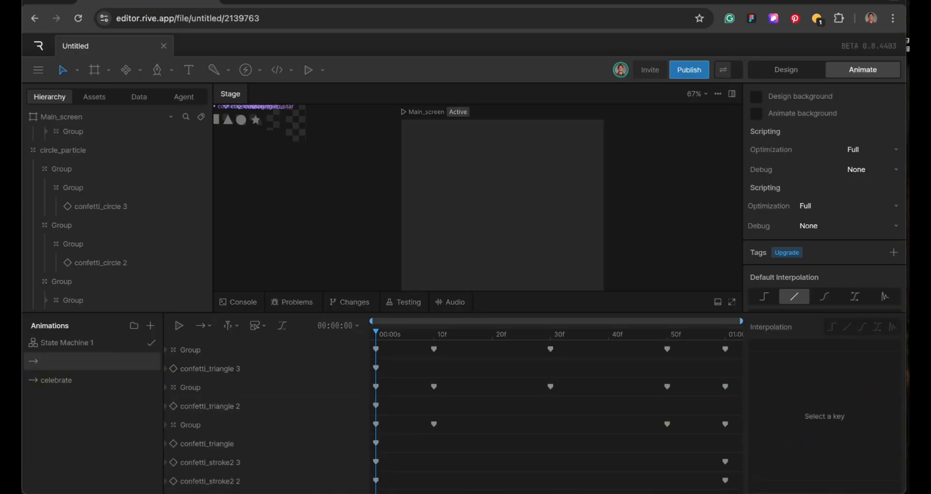
key("Return")
Step: Delete all keys after frame 0 from every track of the idle animation
scroll(403, 405, "down", 1)
scroll(403, 404, "up", 1)
left_click_drag(416, 351, 741, 492)
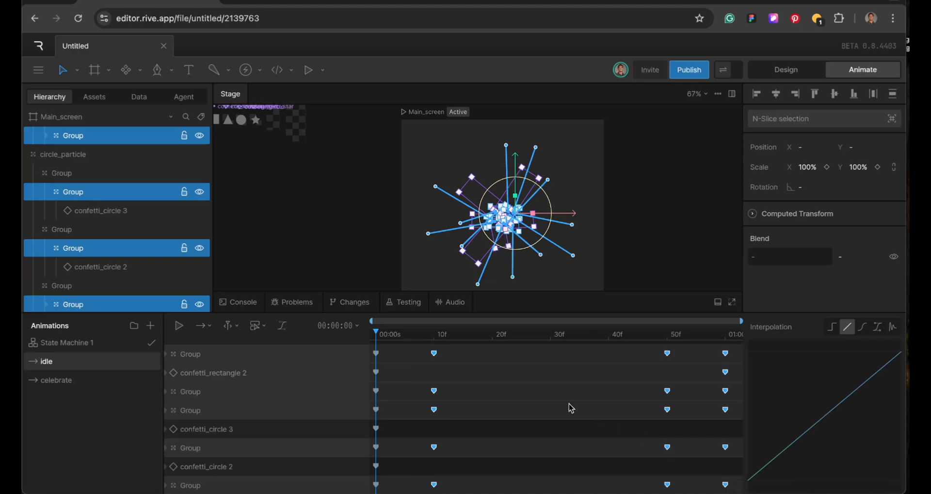
key("Delete")
scroll(493, 357, "up", 5)
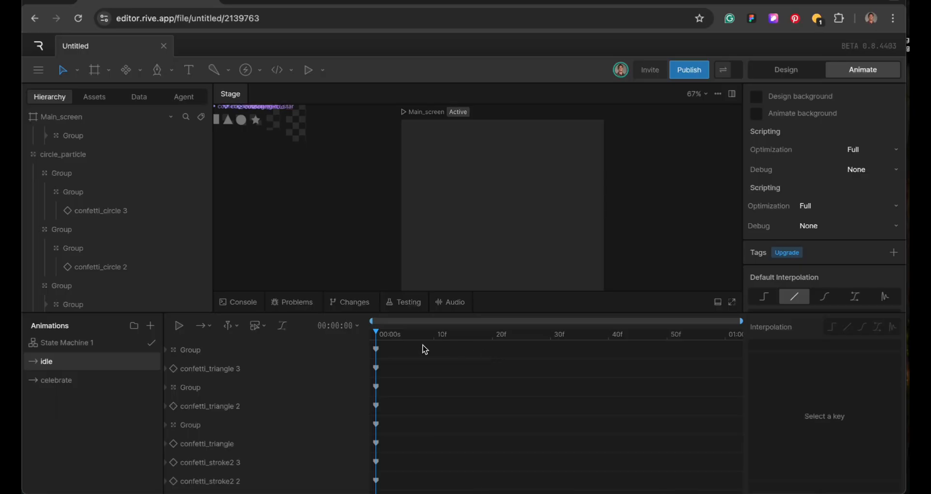
scroll(424, 349, "down", 10)
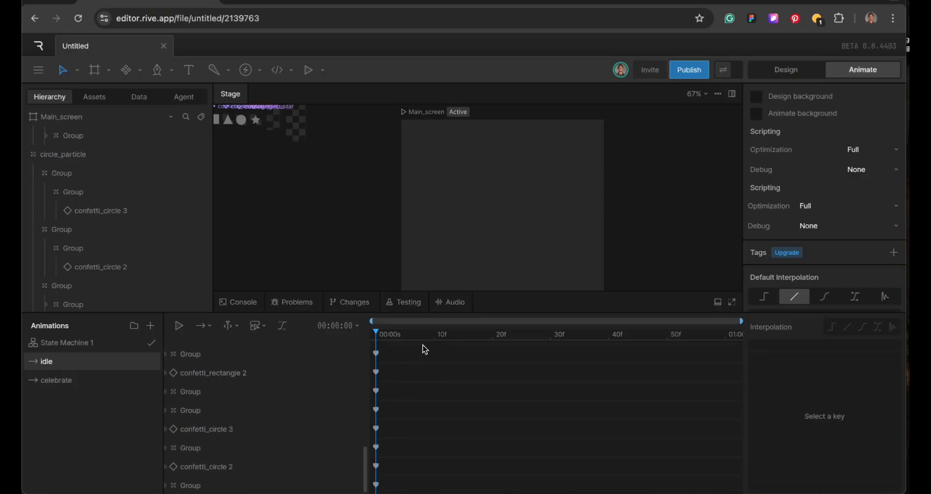
scroll(406, 449, "up", 10)
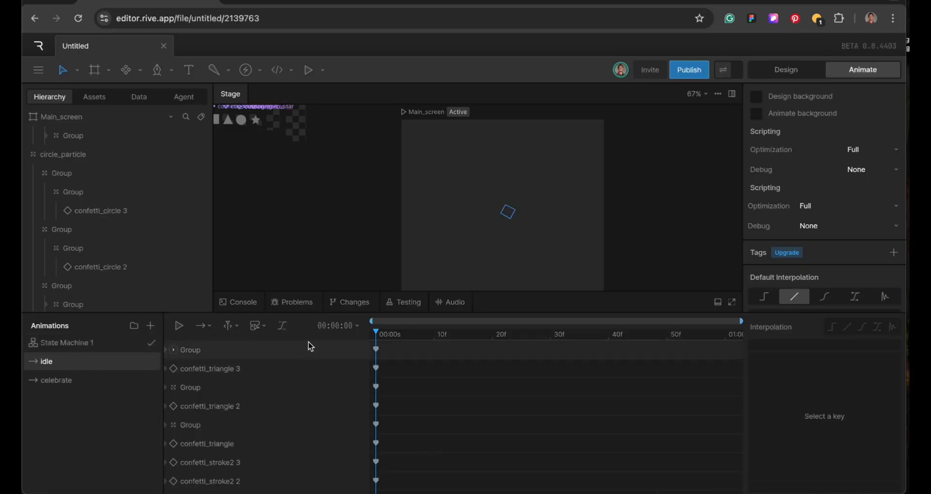
Step: Set the idle animation's duration to 1 frame
left_click(338, 325)
left_click(404, 372)
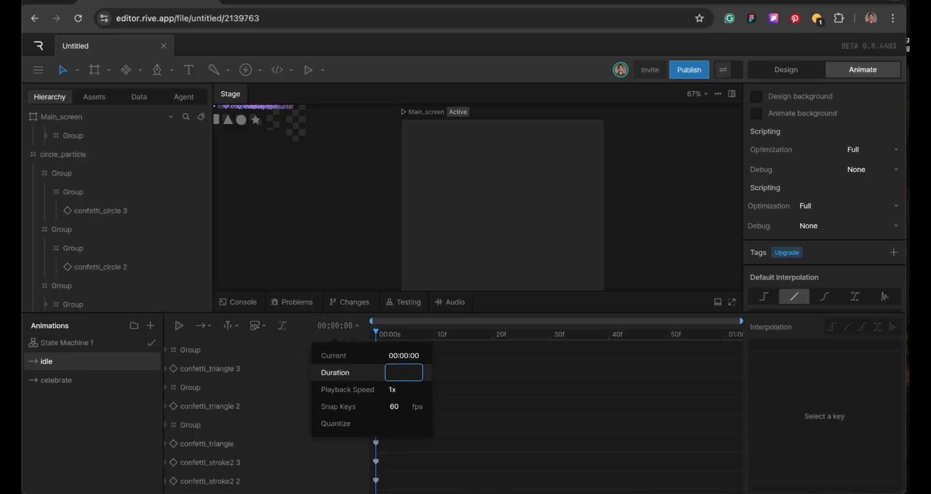
type("1")
key("Return")
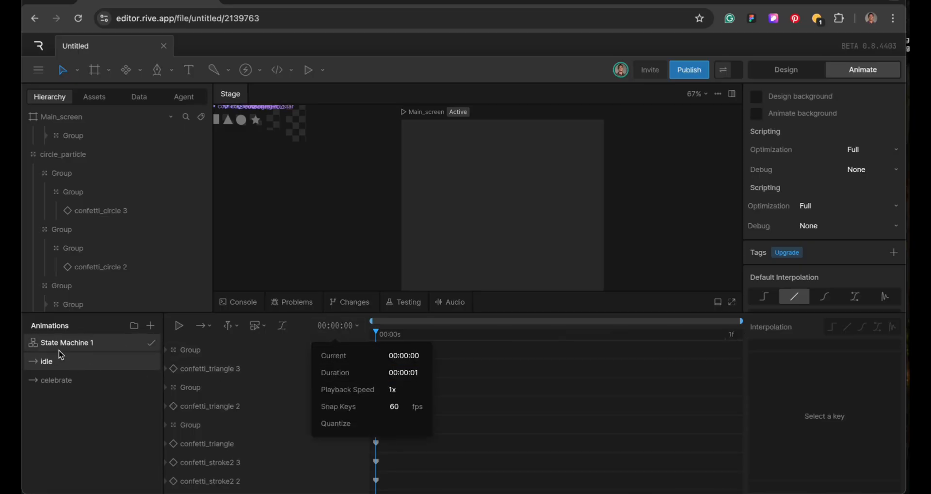
Step: In State Machine 1, move the celebrate state above Entry and add a second celebrate state beside it
left_click(61, 348)
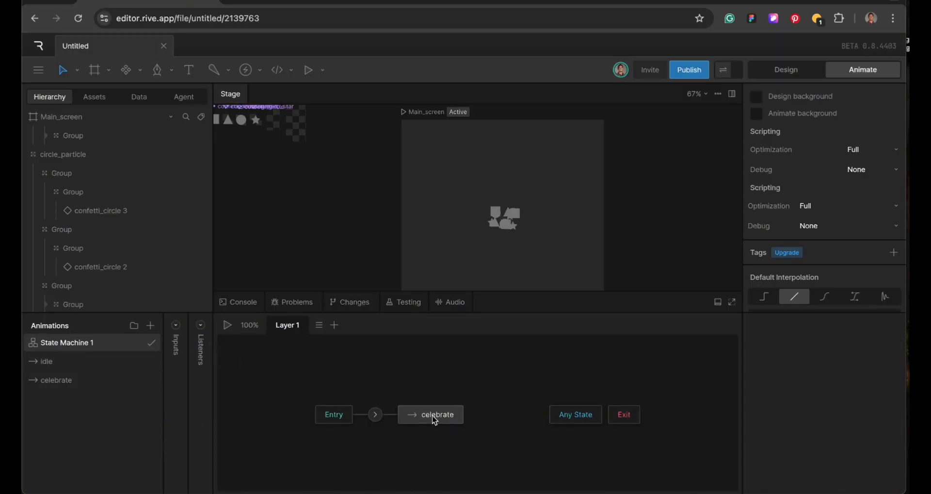
left_click_drag(424, 415, 424, 364)
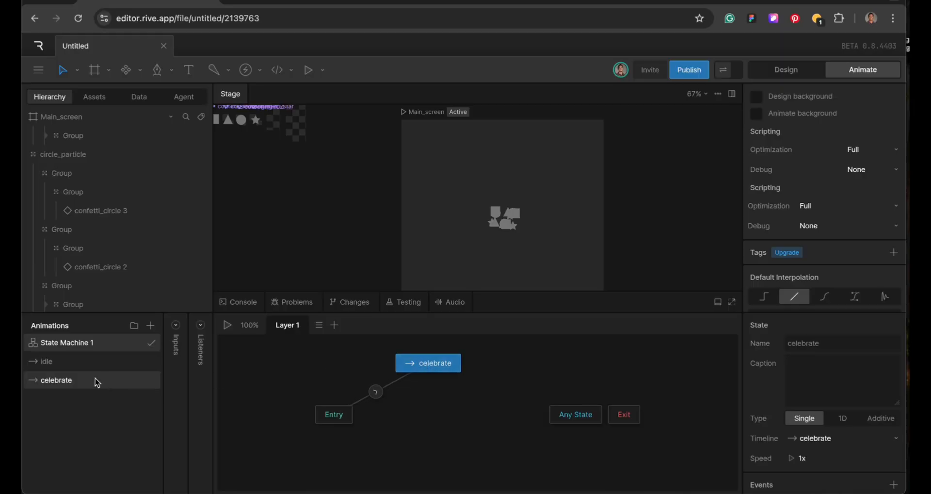
left_click_drag(95, 378, 557, 366)
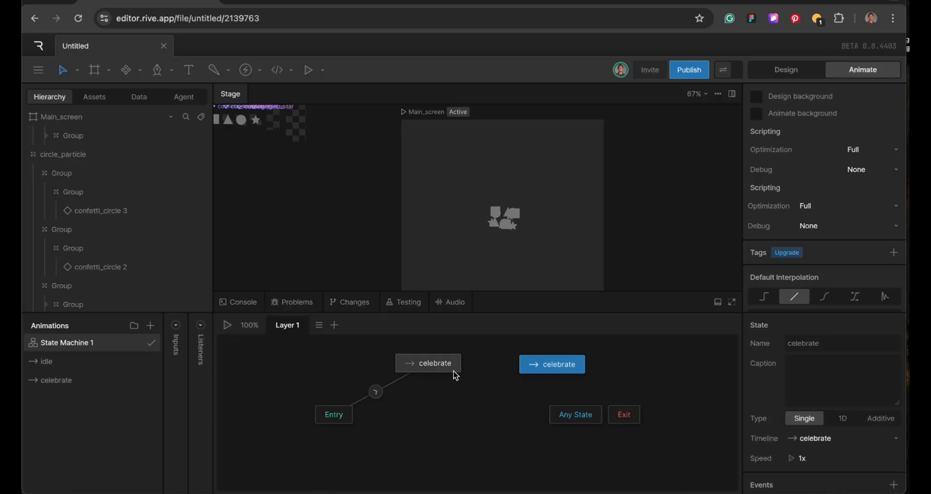
Step: Switch the timeline of the state connected to Entry to idle
left_click(428, 359)
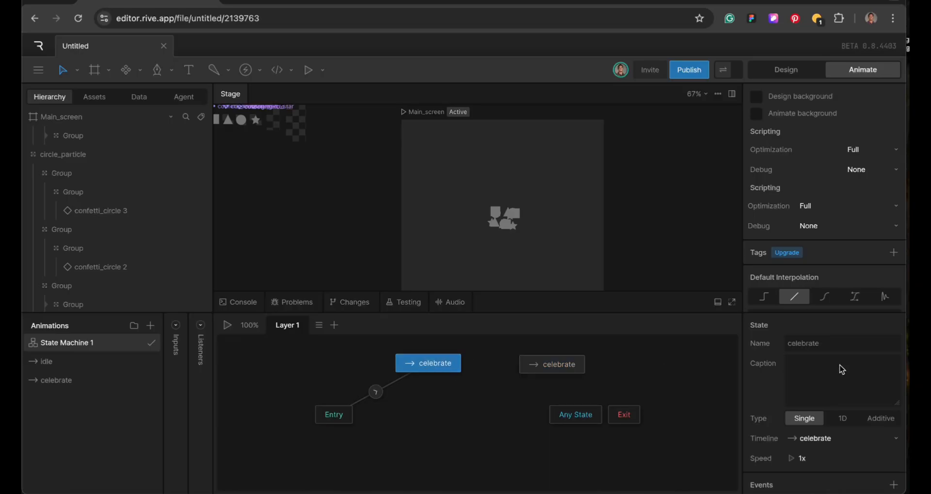
left_click(824, 341)
key("BackSpace")
left_click(829, 436)
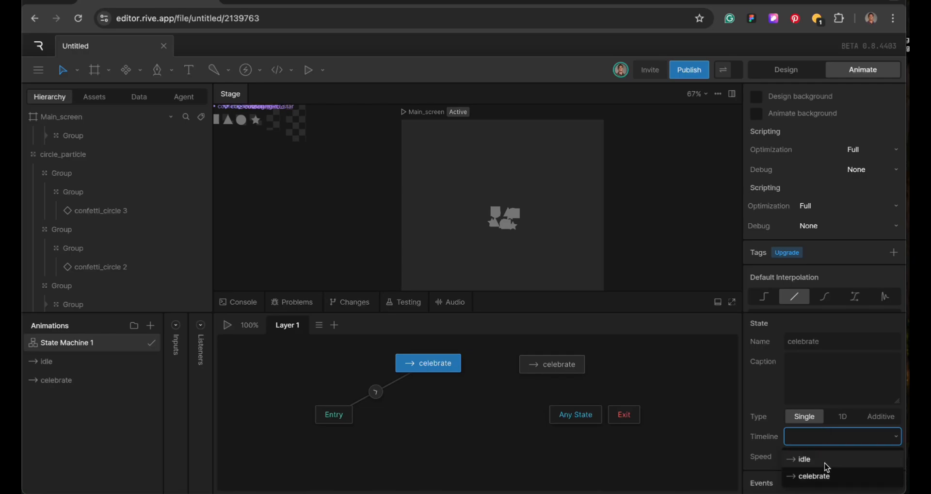
left_click(805, 458)
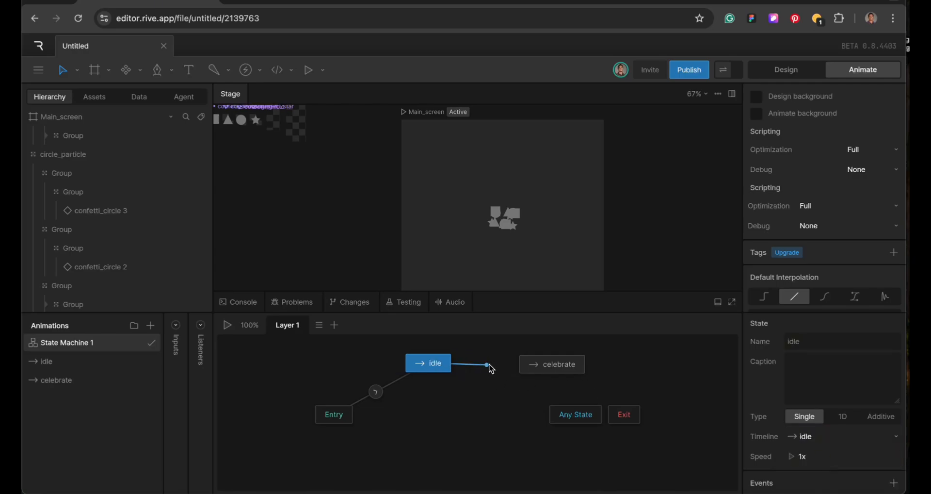
Step: Connect the idle and celebrate states with transitions in both directions, spacing the celebrate state further away
left_click_drag(491, 369, 607, 364)
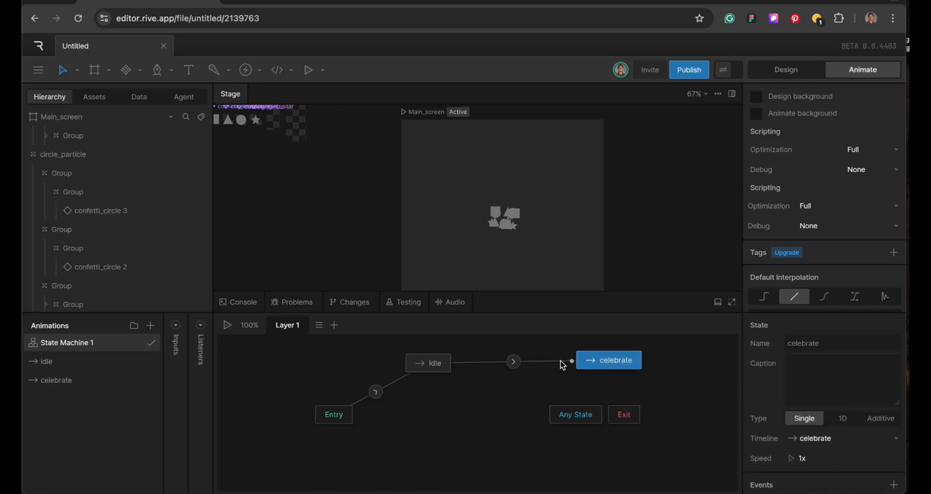
left_click(451, 366)
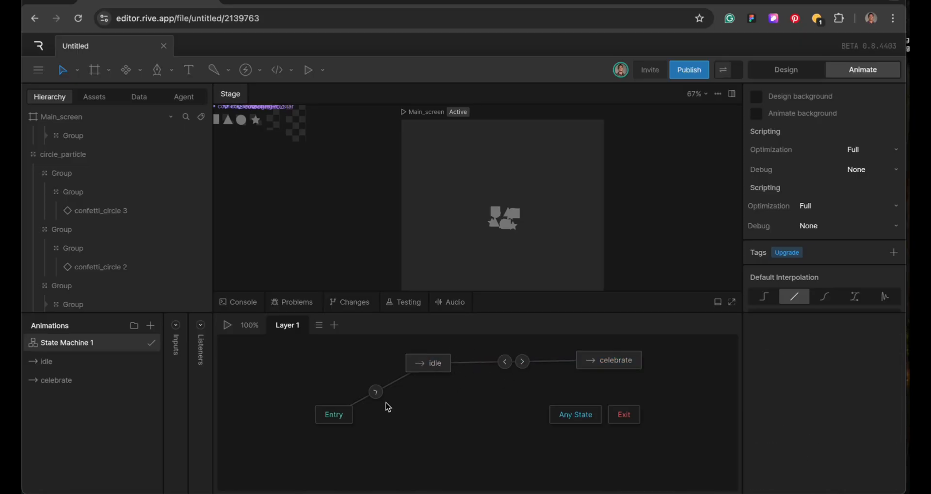
Step: Add a Trigger property named celebrate to the MainScreenVM view model
left_click(140, 96)
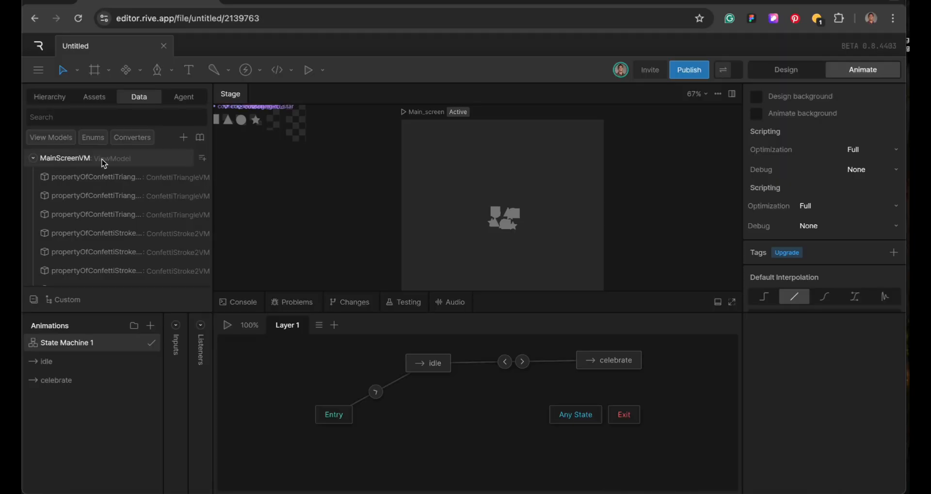
left_click(203, 159)
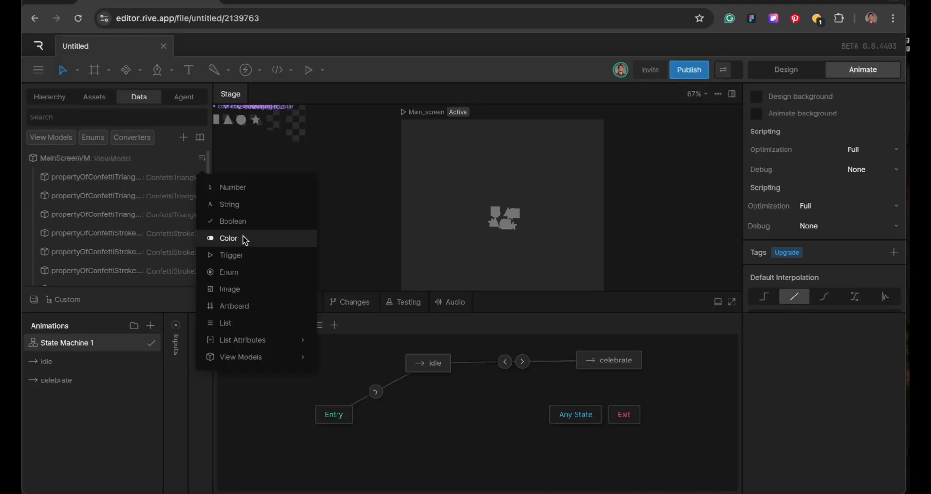
left_click(231, 256)
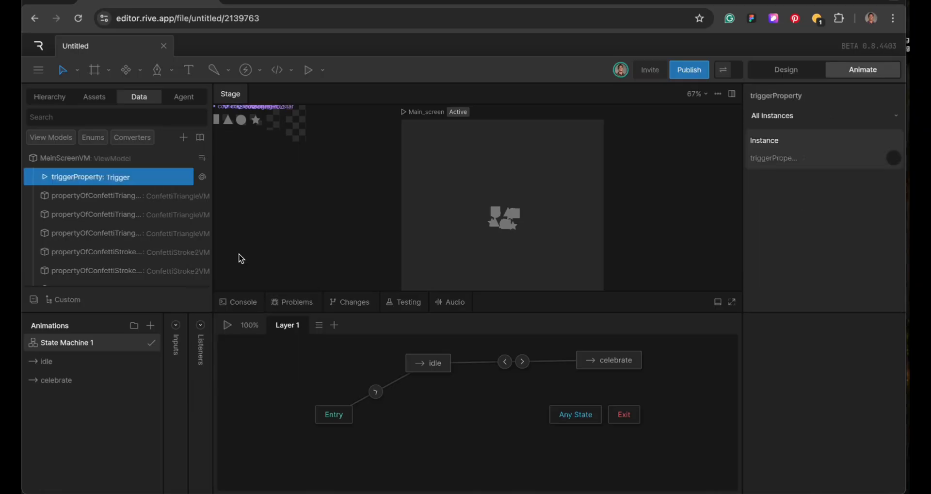
double_click(96, 178)
type("celebrate")
key("Return")
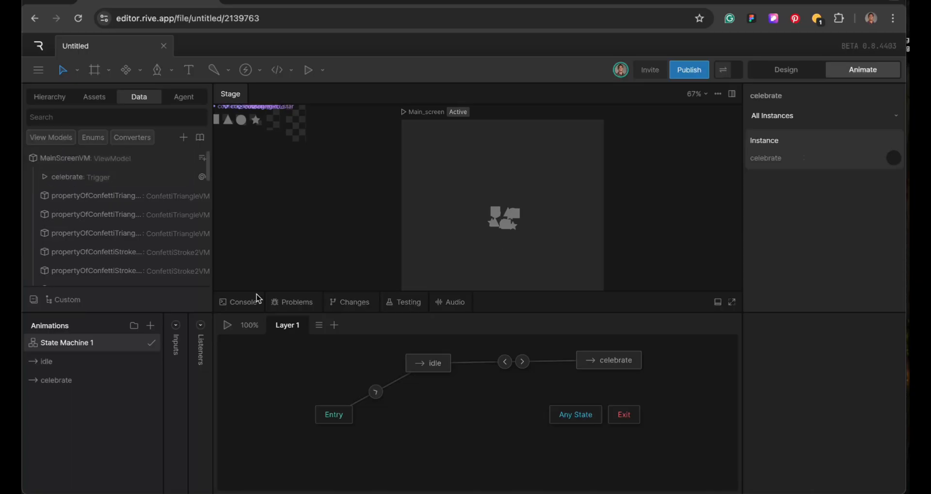
Step: Make the celebrate trigger the condition for idle to celebrate, and enable a 100% exit time on celebrate to idle
left_click(522, 362)
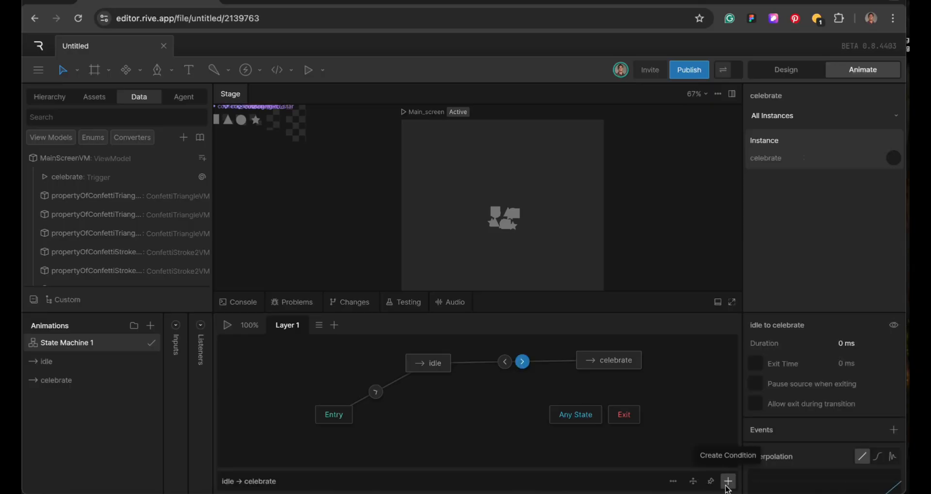
left_click(728, 481)
left_click(245, 477)
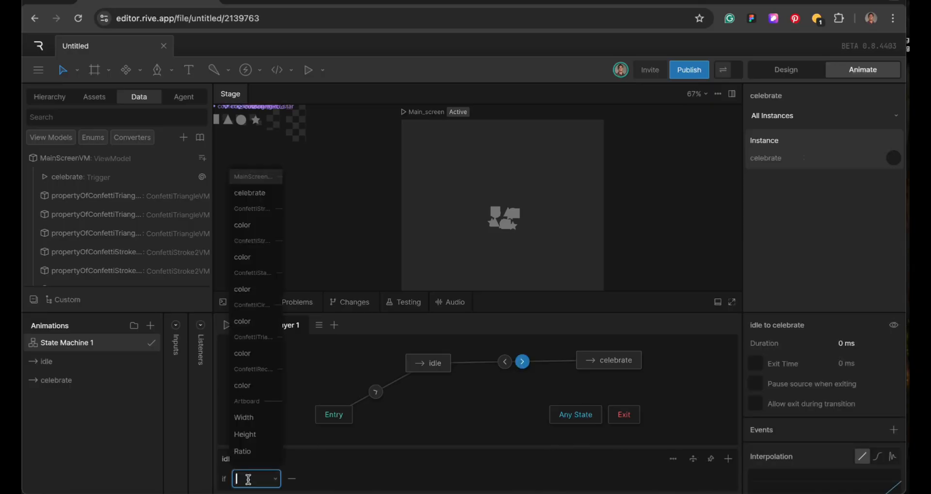
left_click(247, 194)
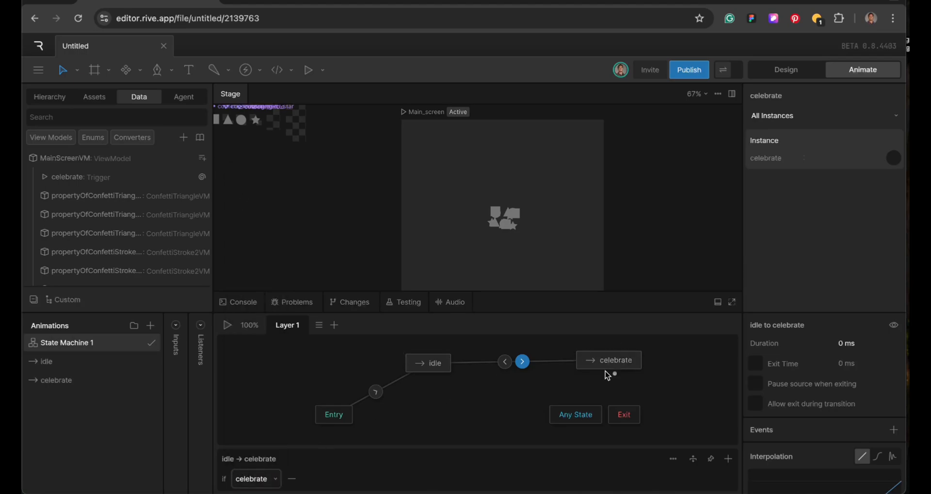
left_click(506, 362)
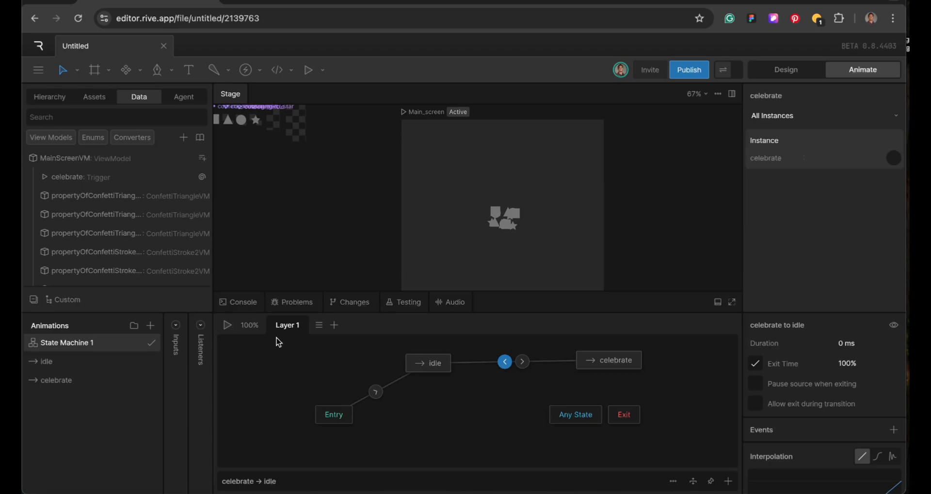
Step: Play the state machine and fire the celebrate trigger repeatedly to test the confetti burst and its return to idle
left_click(227, 324)
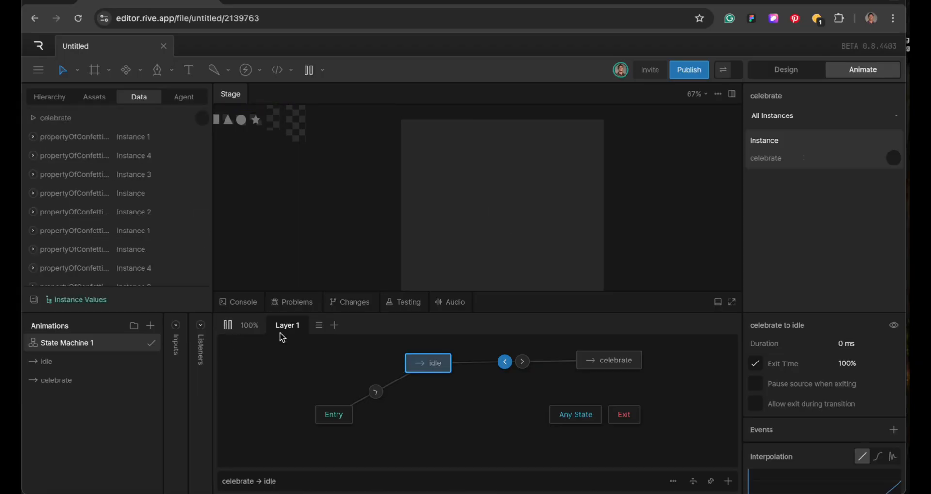
left_click(200, 119)
left_click(201, 121)
left_click(201, 123)
left_click(201, 122)
left_click(203, 120)
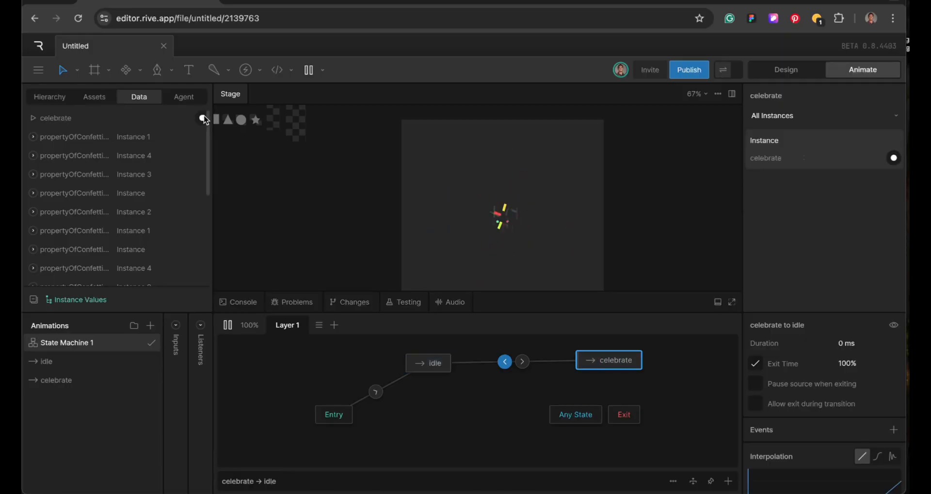
scroll(205, 120, "down", 3)
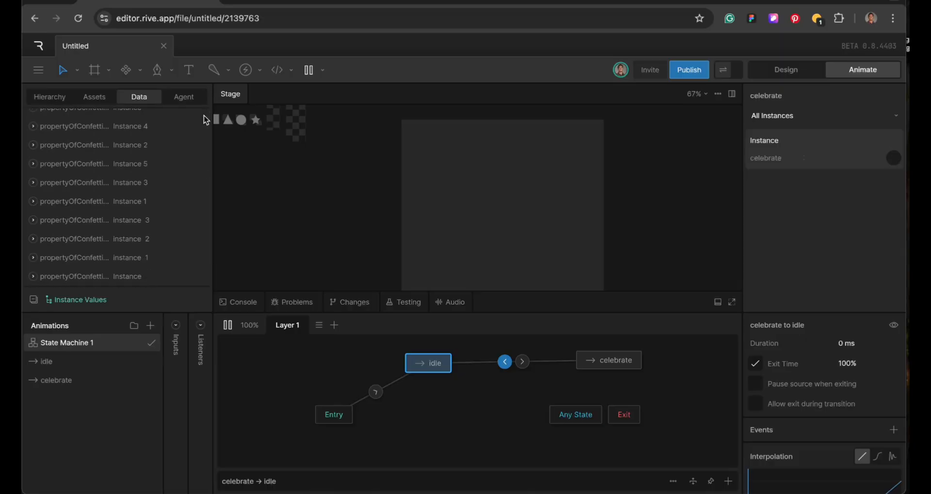
scroll(203, 123, "up", 2)
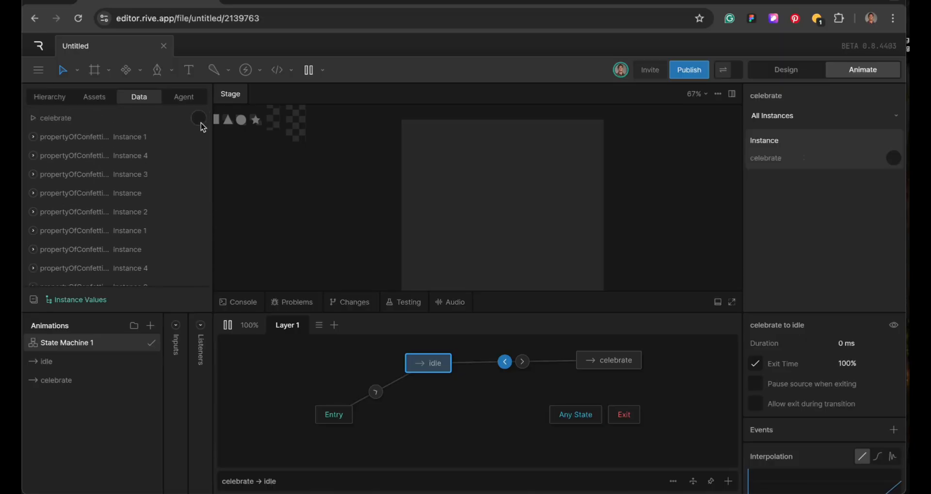
left_click(201, 122)
left_click(200, 121)
left_click(202, 122)
scroll(511, 240, "down", 1)
scroll(511, 183, "up", 1)
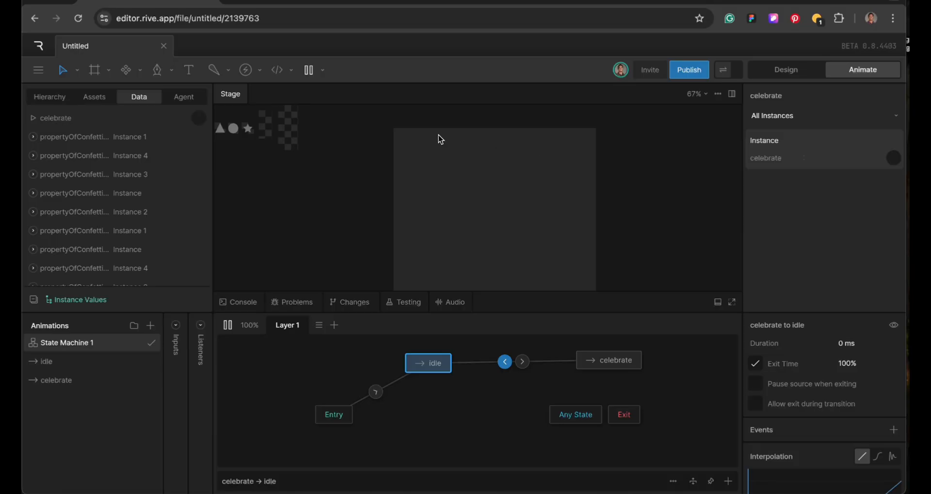
scroll(483, 209, "down", 1)
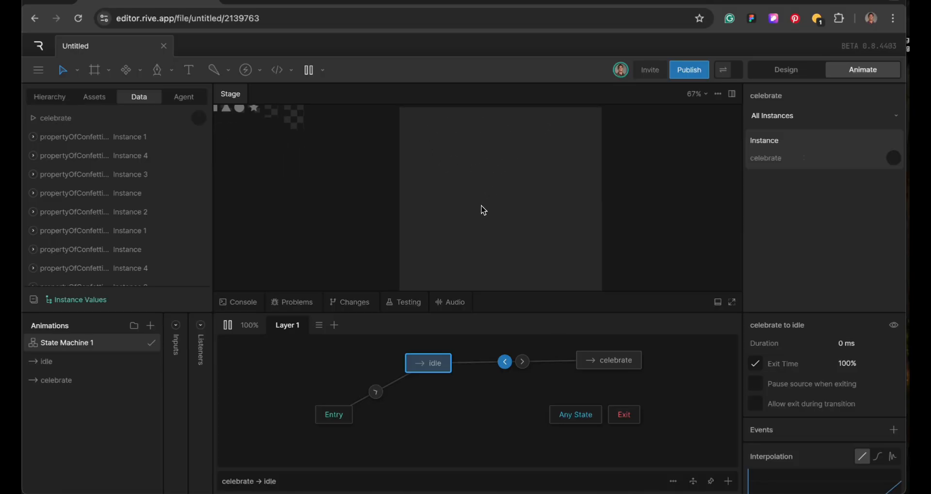